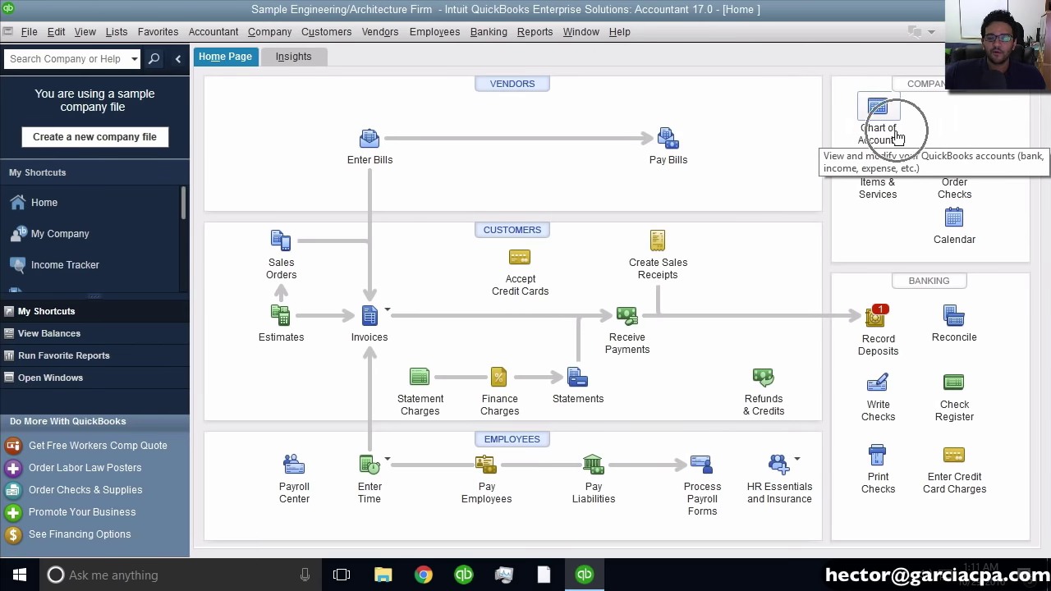
left_click(899, 137)
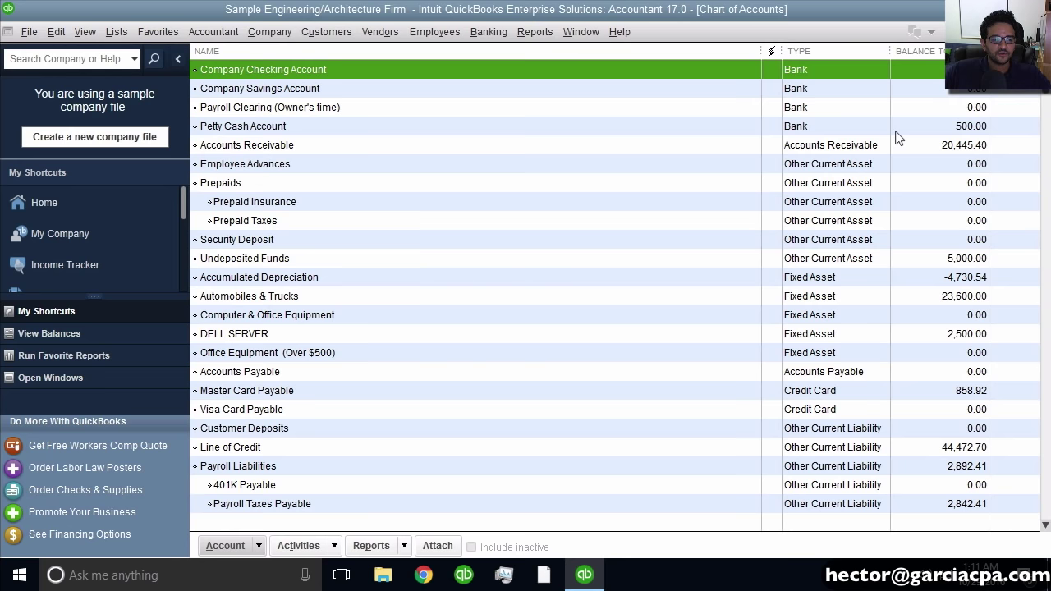
key("Escape")
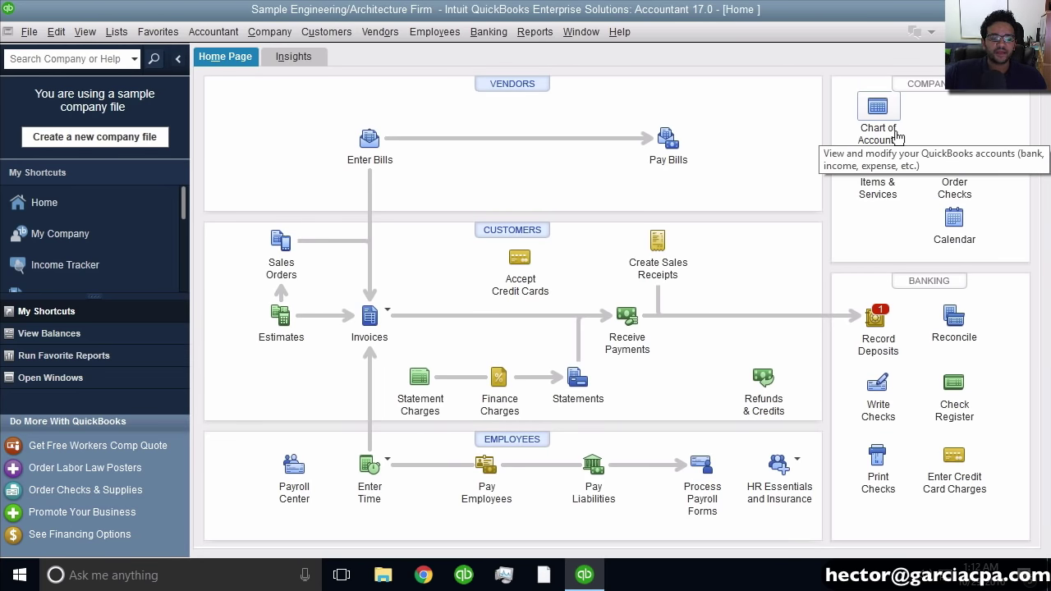
left_click(124, 33)
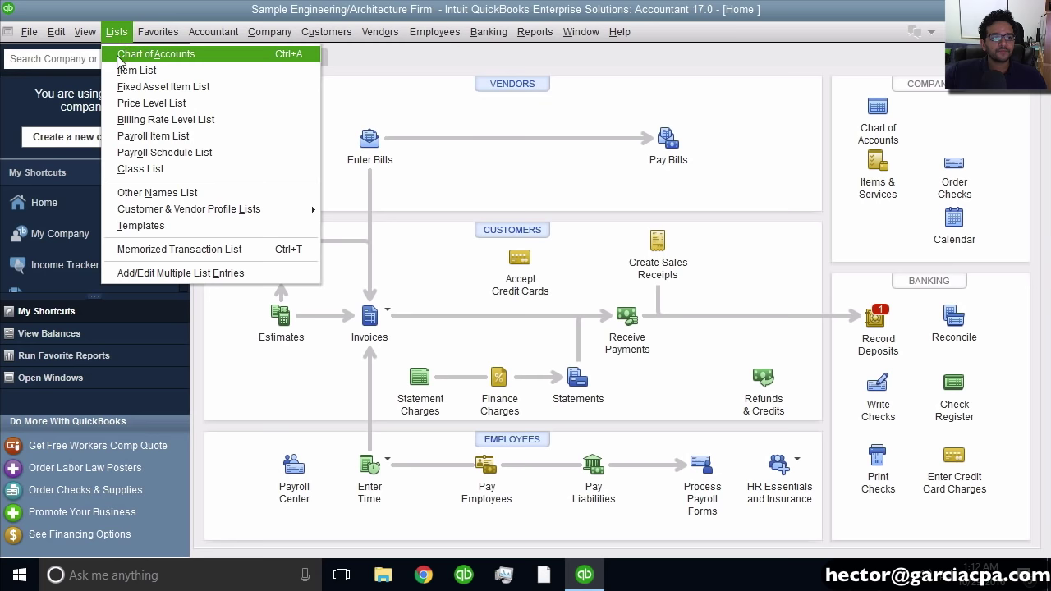
key("Escape")
left_click(116, 32)
key("ctrl")
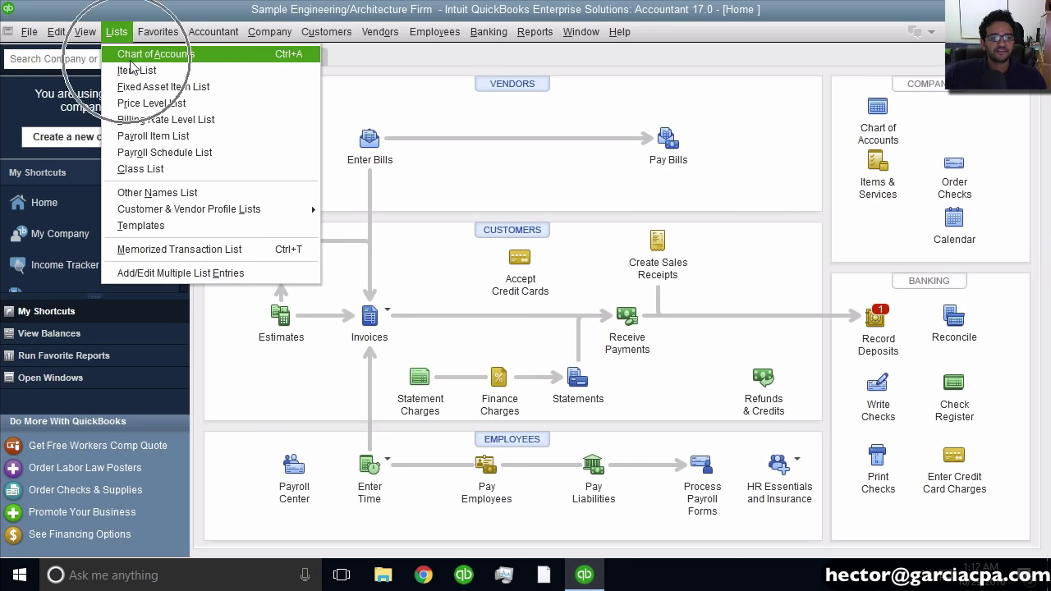
left_click(131, 60)
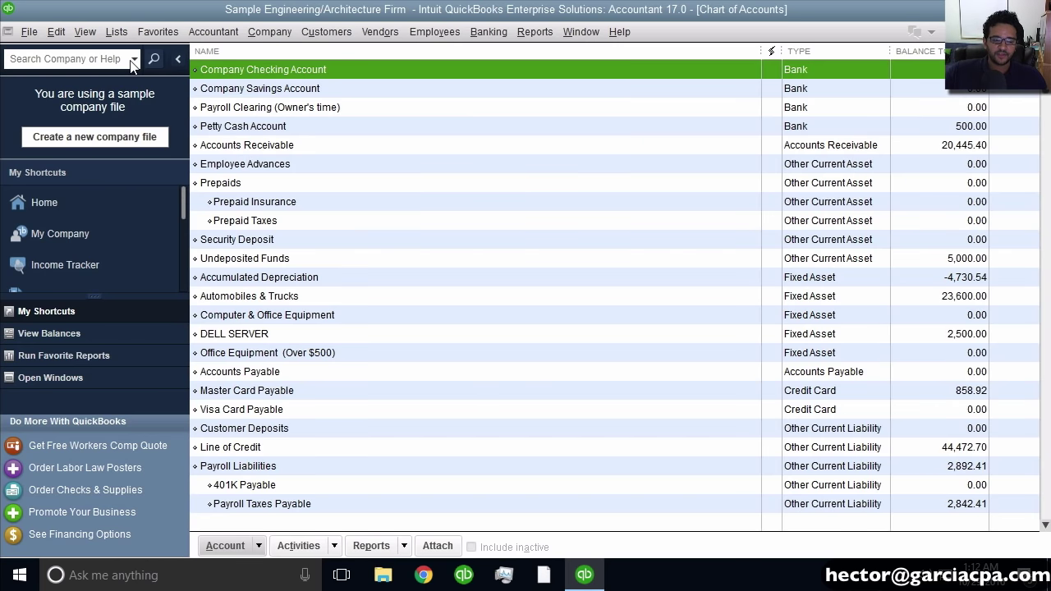
key("Escape")
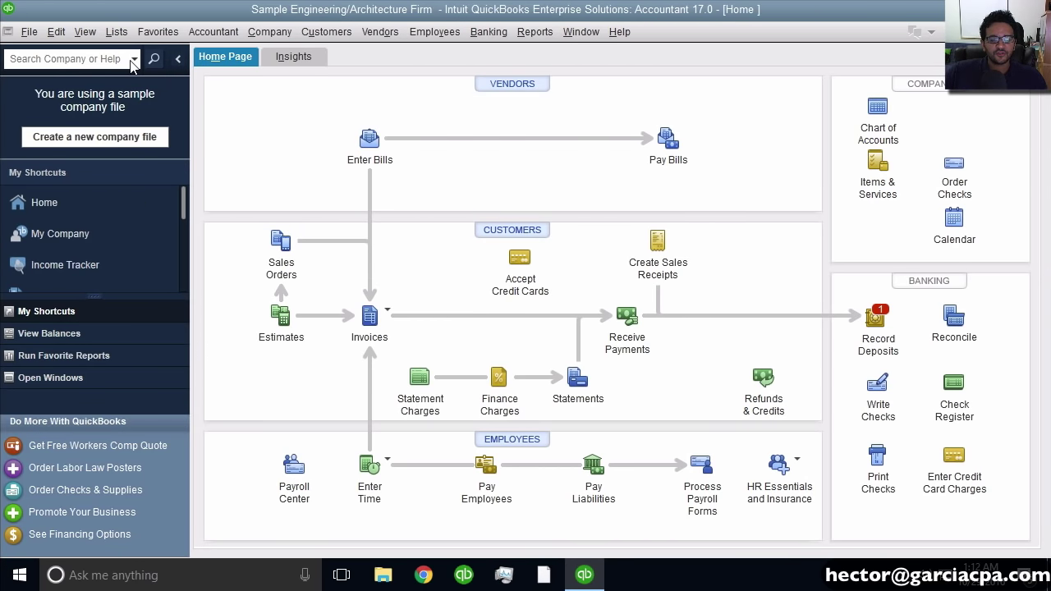
Open the Chart of Accounts and collapse the shortcuts sidebar to give the account list more room.
key("ctrl+a")
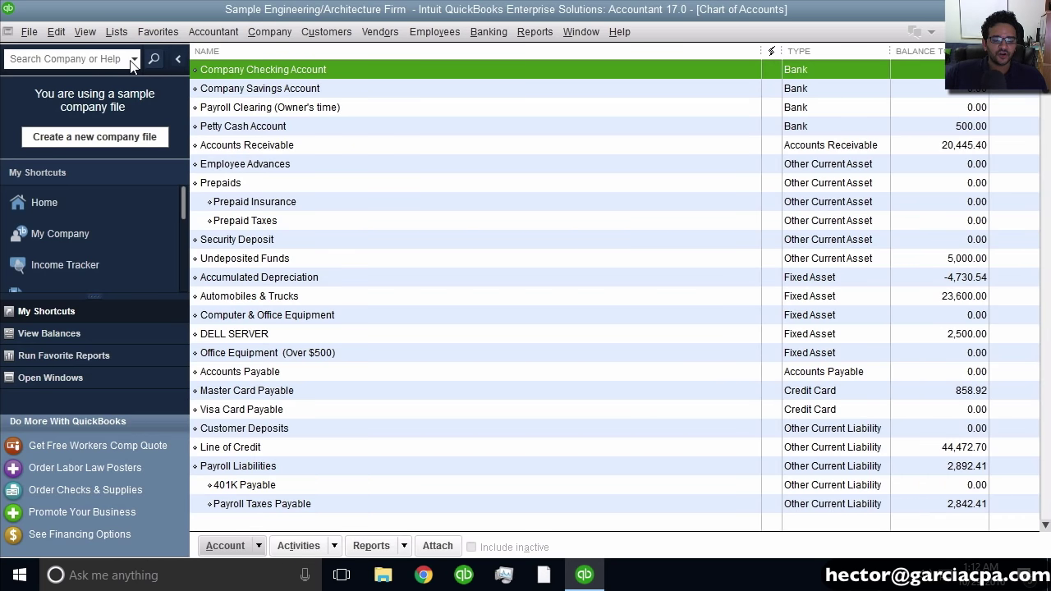
left_click(178, 60)
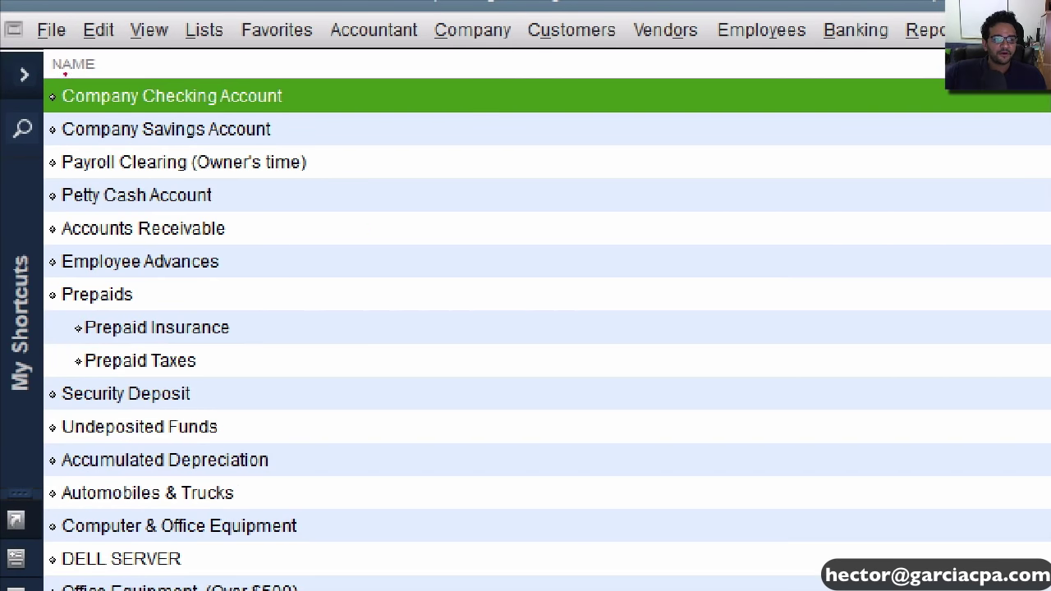
Examine the names, types and balances of the bank, receivable, other current asset and fixed asset accounts.
left_click_drag(313, 92, 432, 99)
left_click_drag(340, 125, 396, 128)
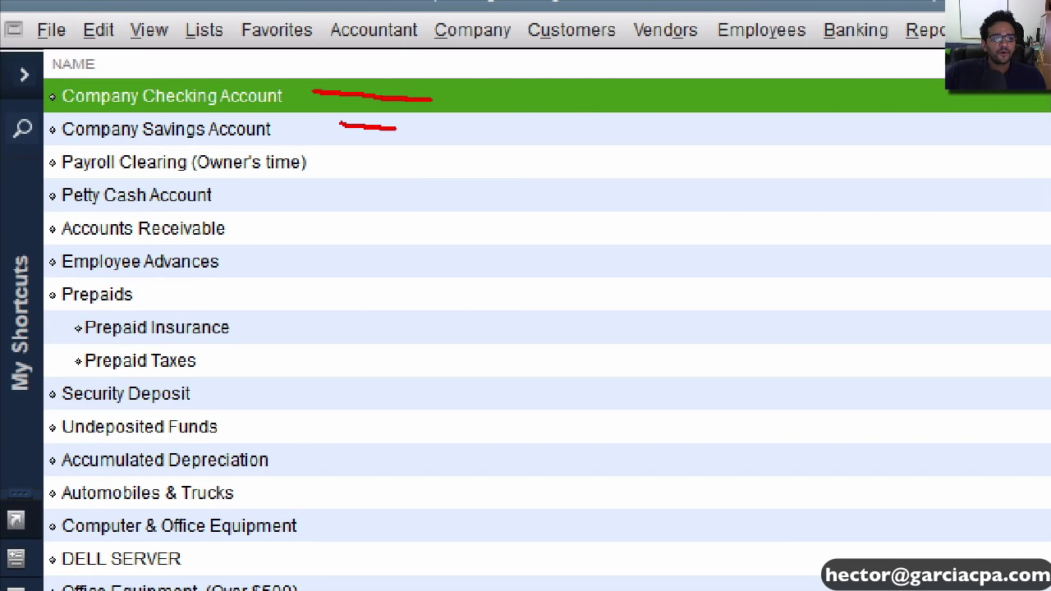
left_click_drag(330, 161, 386, 166)
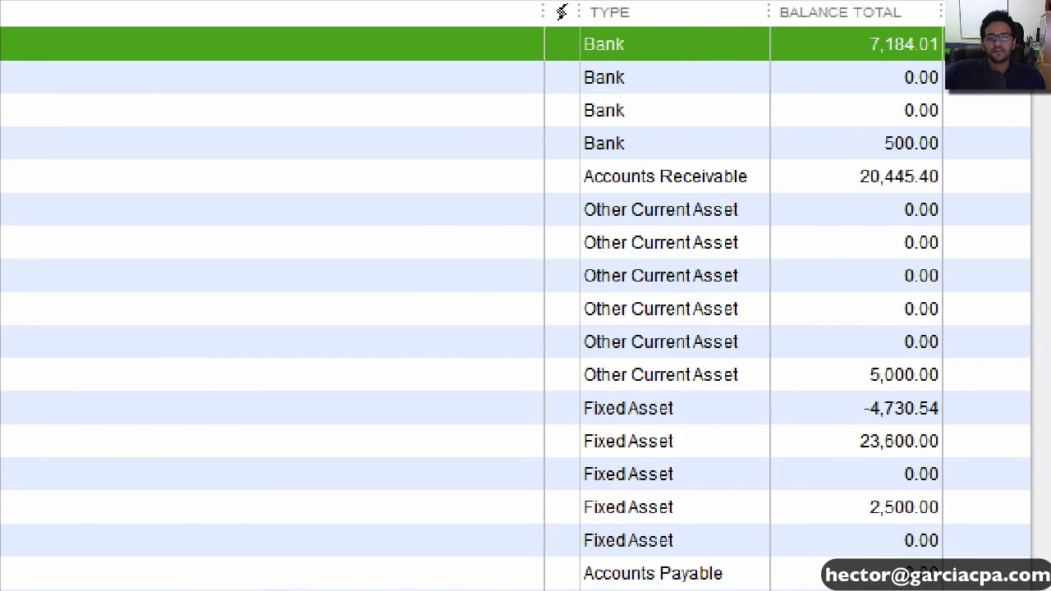
left_click_drag(939, 151, 1001, 151)
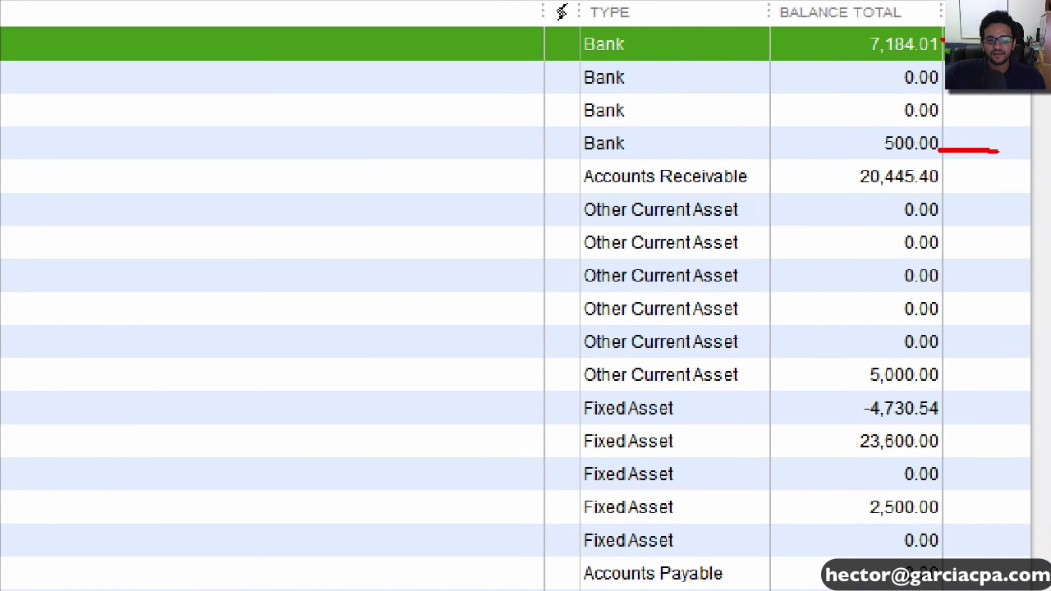
left_click_drag(951, 178, 1032, 191)
left_click_drag(936, 371, 1016, 371)
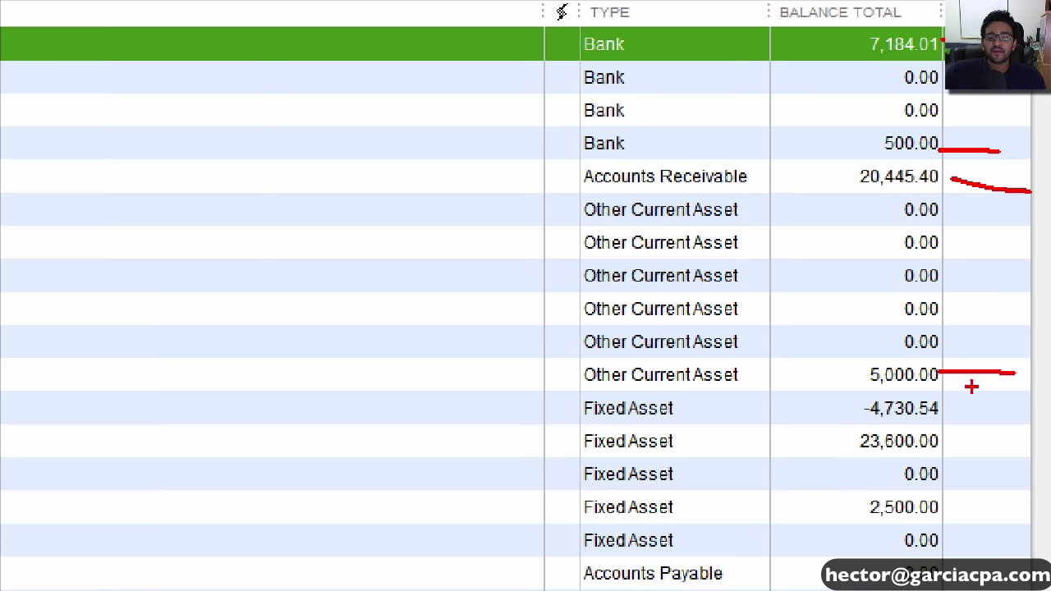
left_click_drag(918, 400, 1030, 424)
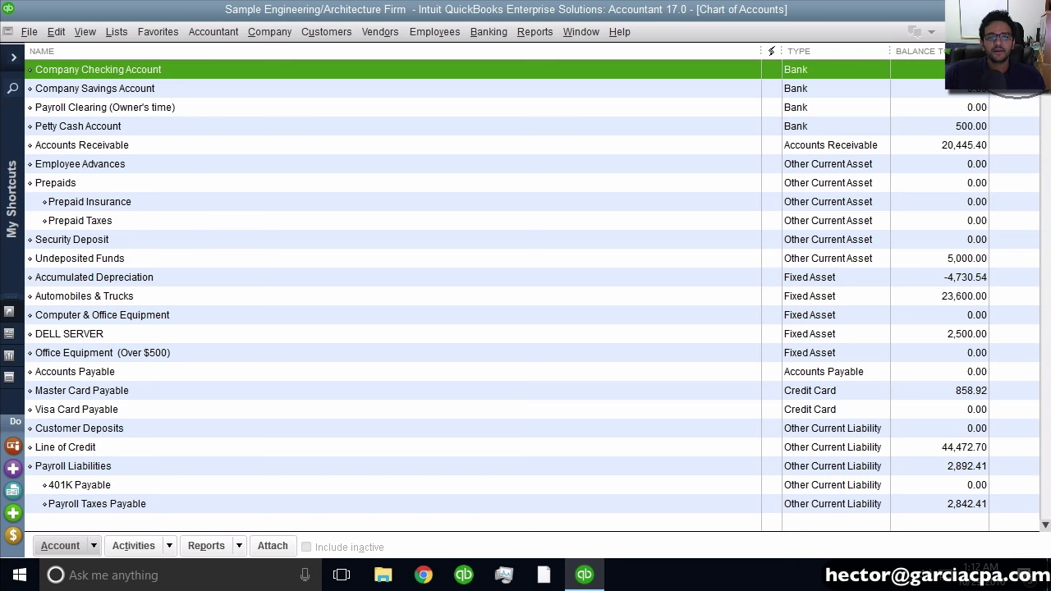
Restore the Chart of Accounts to a floating window, enlarge it and widen the account name column.
left_click(931, 31)
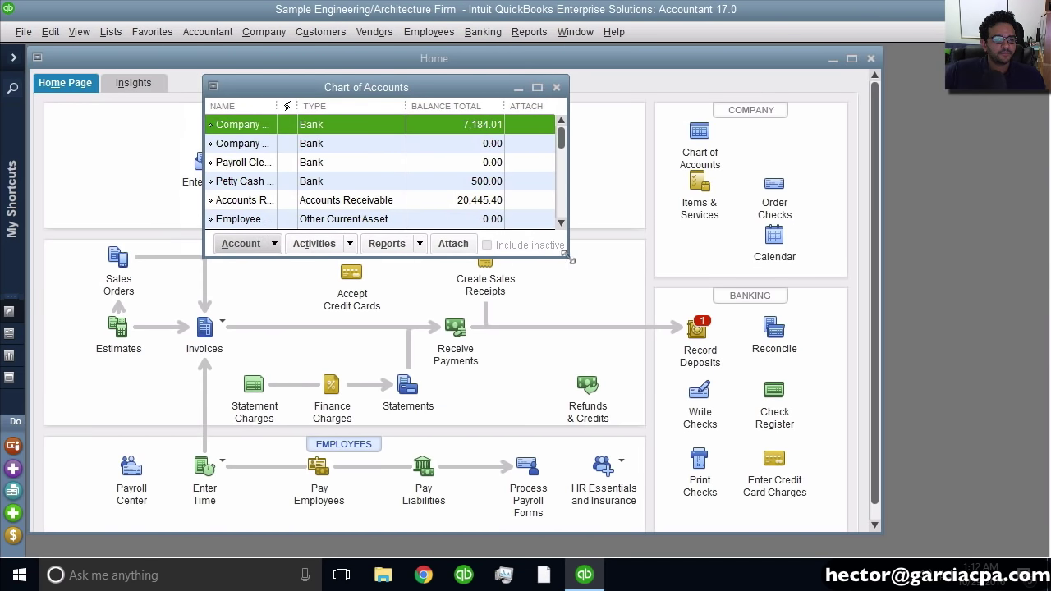
left_click_drag(567, 258, 819, 435)
left_click_drag(540, 105, 417, 108)
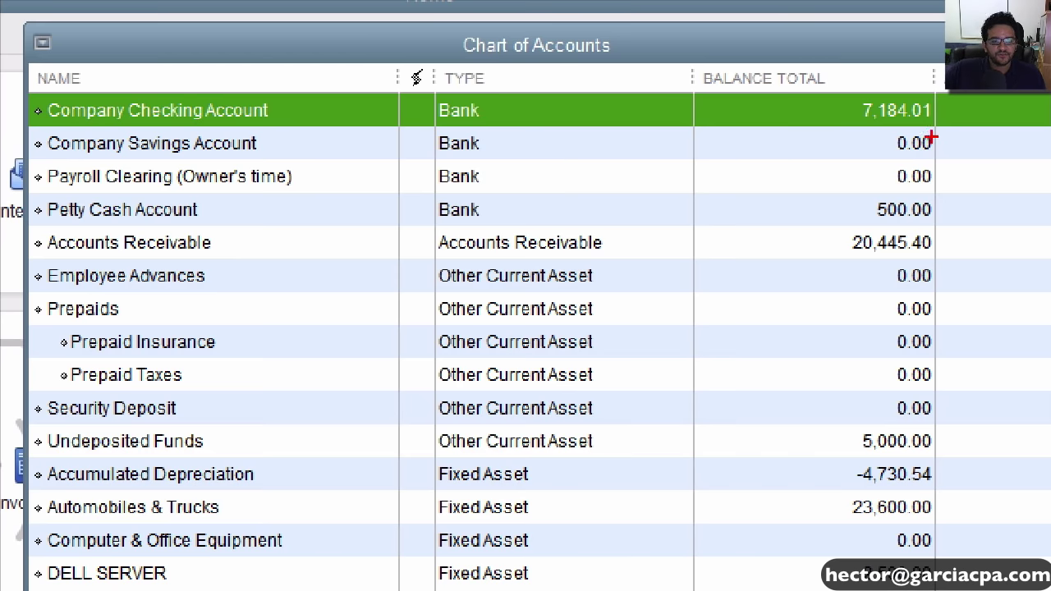
Examine the account balances down the list and the dividing line between the Retained Earnings equity account and the income accounts.
left_click_drag(805, 130, 933, 134)
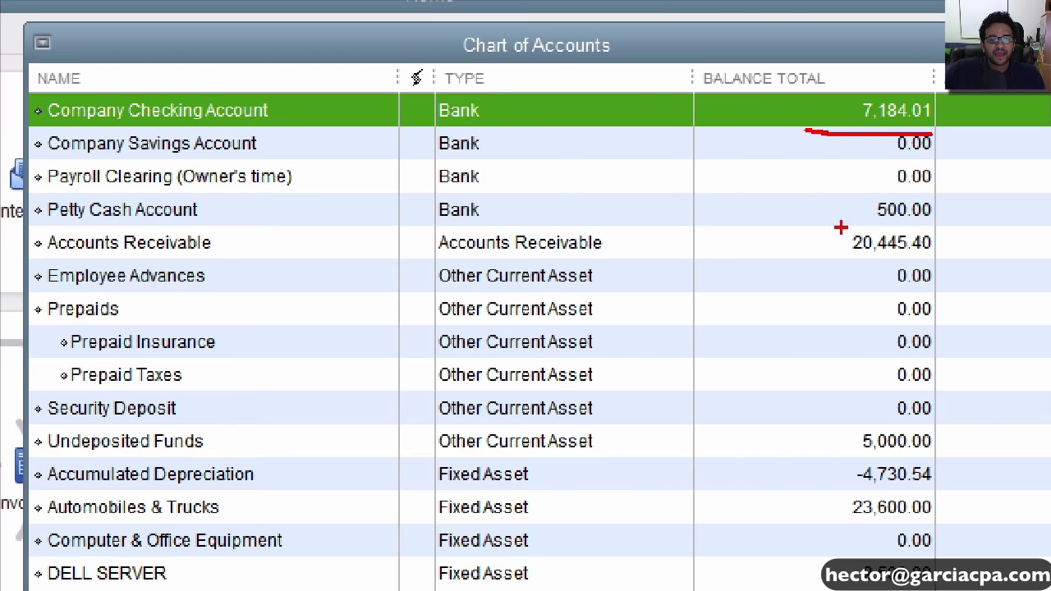
left_click_drag(841, 229, 946, 232)
left_click_drag(828, 268, 960, 271)
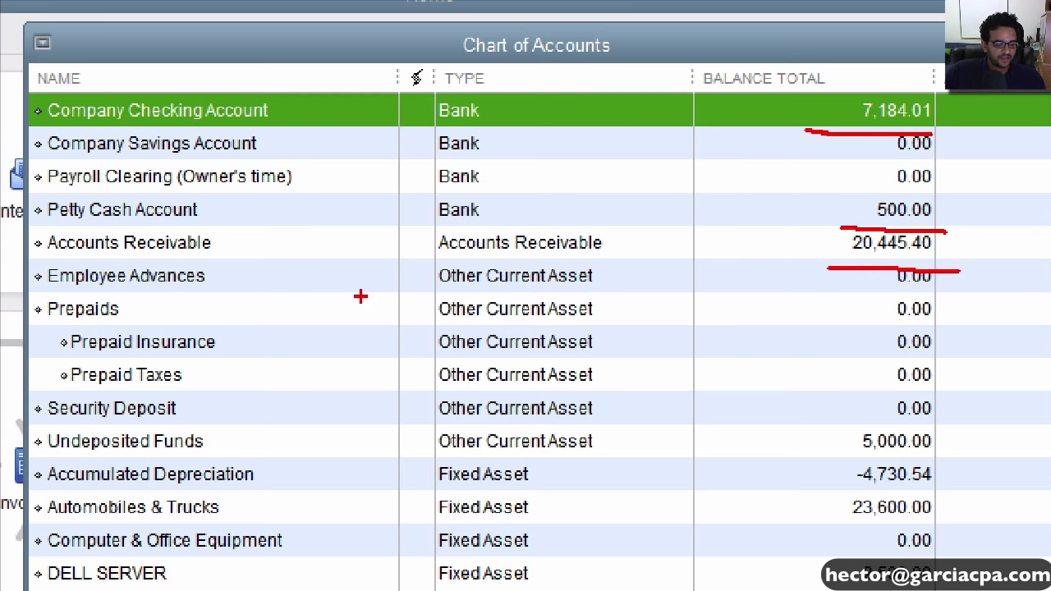
key("Escape")
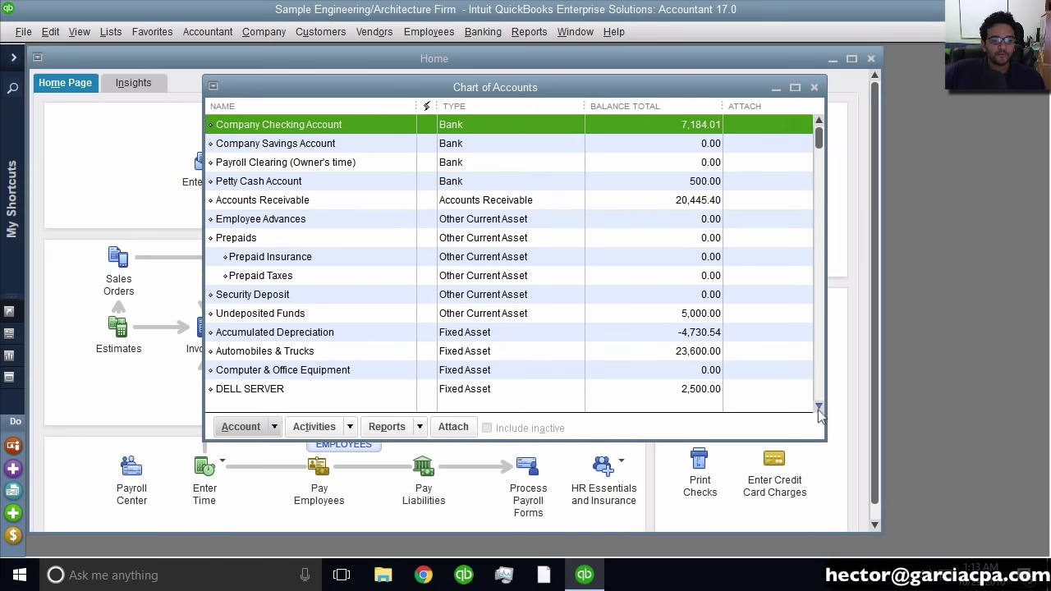
left_click_drag(819, 409, 819, 409)
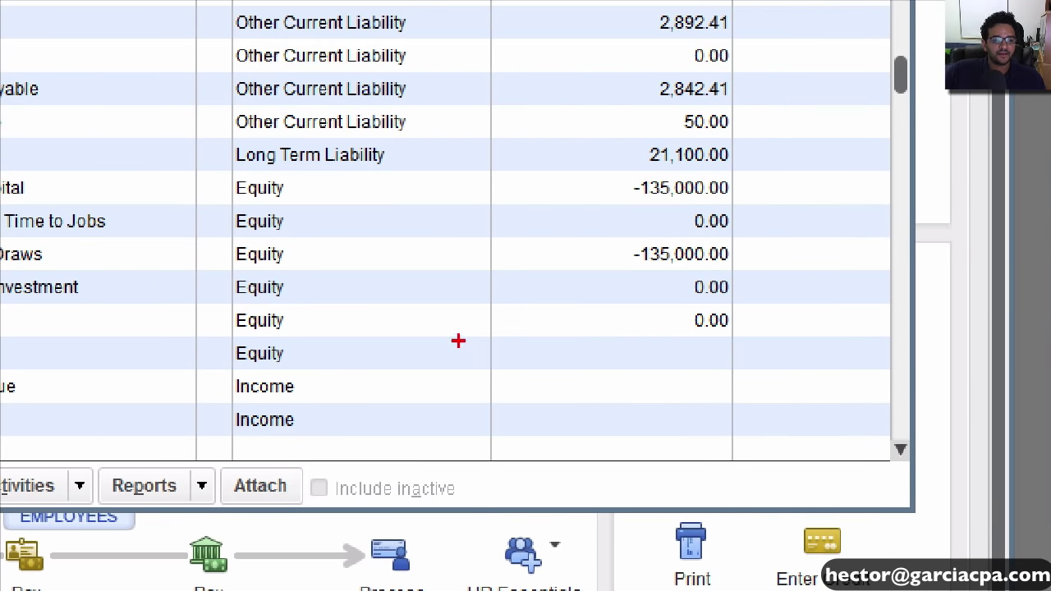
left_click_drag(458, 341, 835, 351)
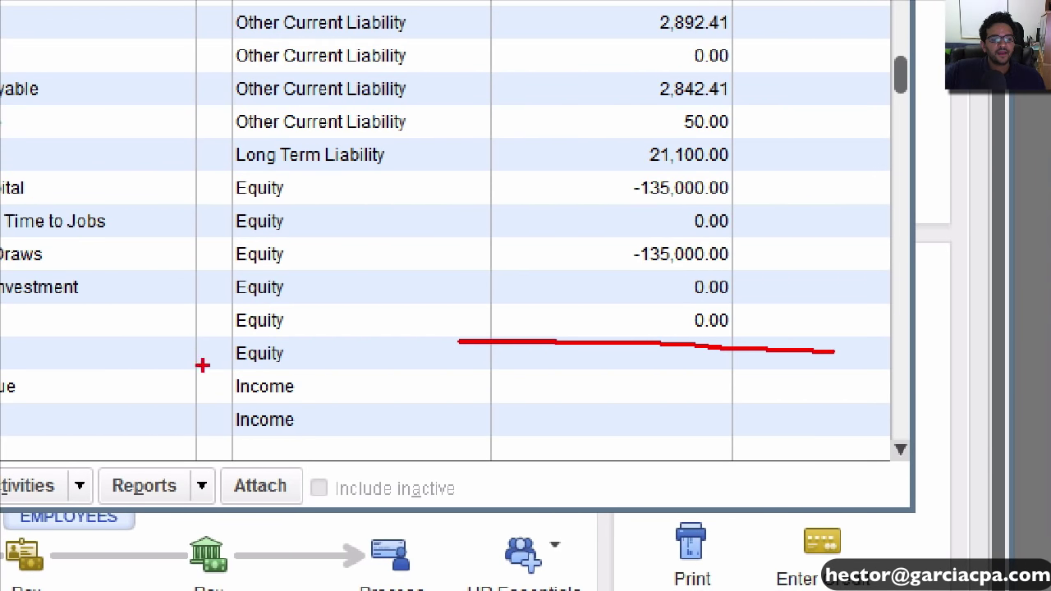
left_click_drag(199, 368, 363, 372)
mouse_move(315, 335)
left_mouse_down()
mouse_move(368, 344)
mouse_move(358, 379)
mouse_move(306, 391)
mouse_move(322, 381)
left_mouse_up()
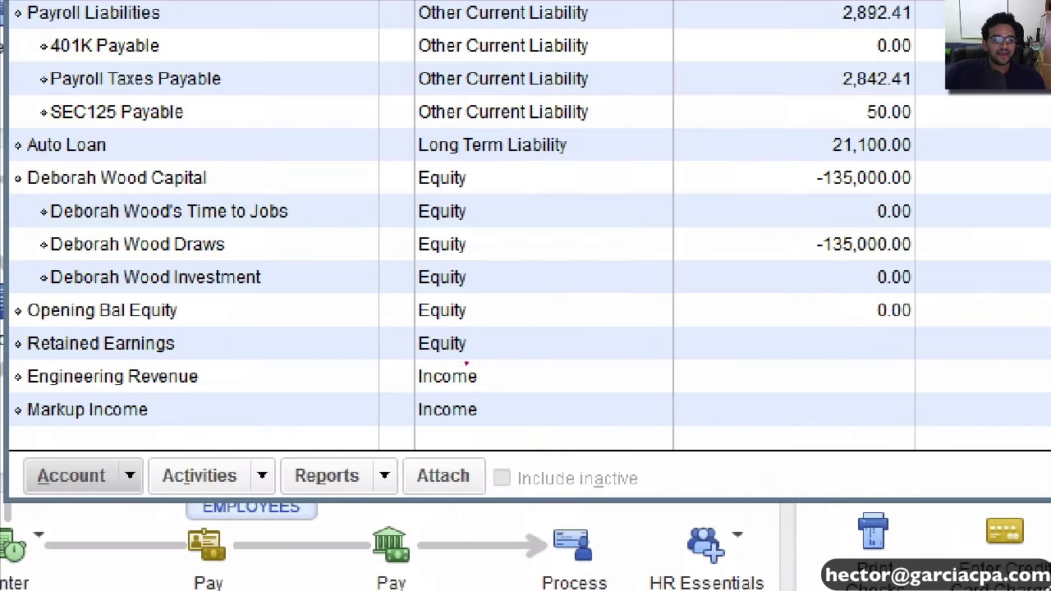
left_click_drag(200, 362, 412, 370)
mouse_move(294, 371)
left_mouse_down()
mouse_move(304, 256)
mouse_move(279, 278)
mouse_move(256, 275)
left_mouse_up()
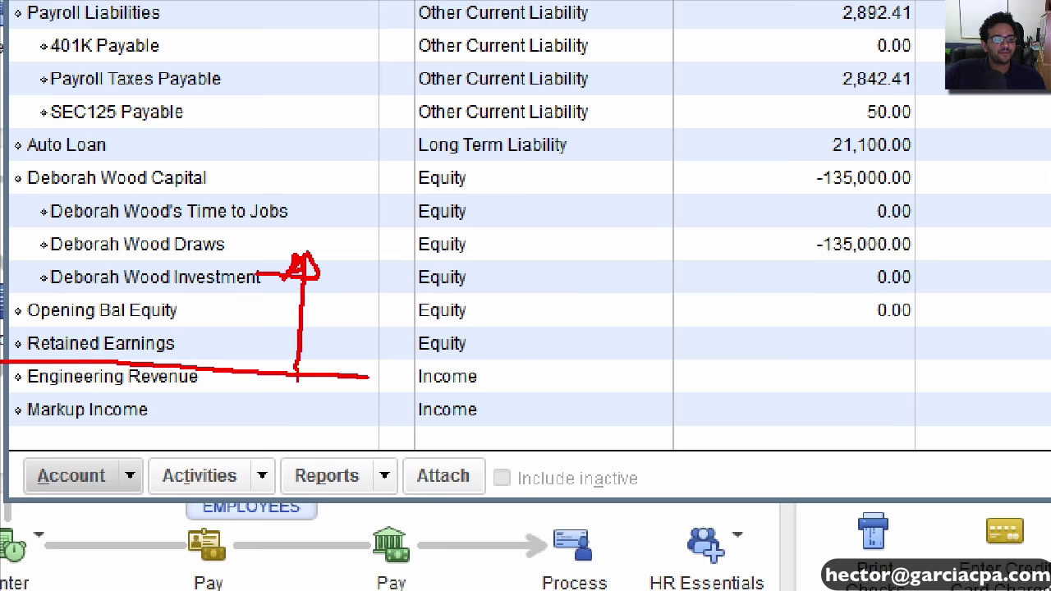
left_click_drag(298, 377, 301, 444)
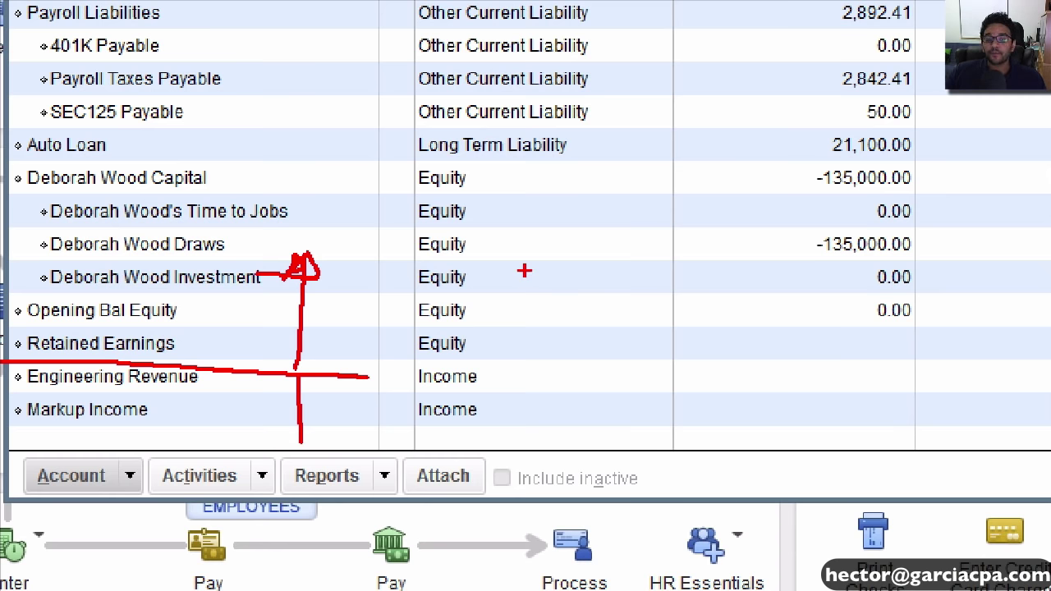
key("Escape")
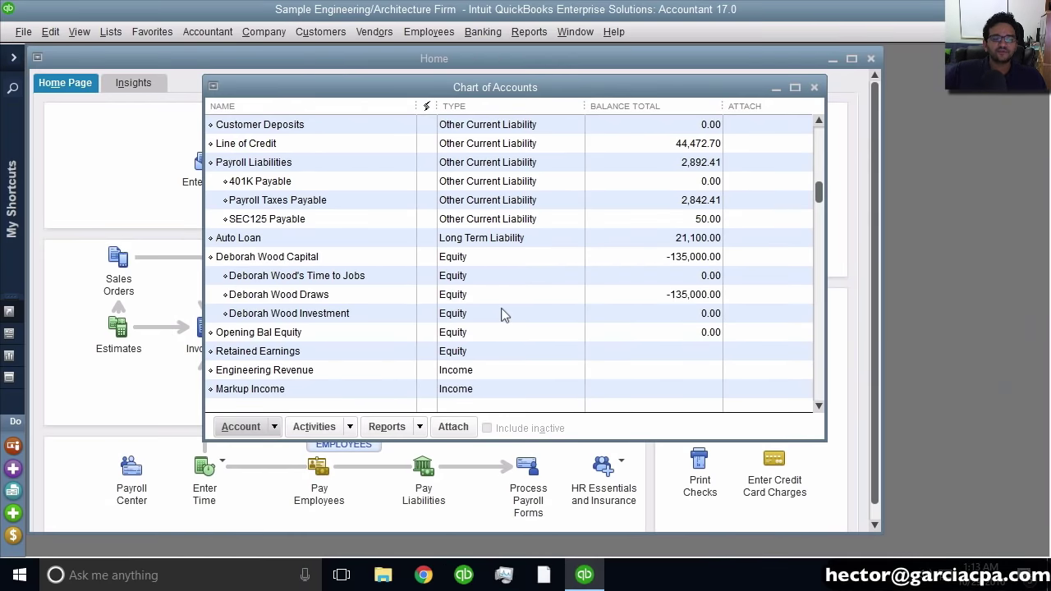
Review the balances of individual balance sheet accounts, including Line of Credit, Opening Bal Equity and Employee Advances.
left_click(692, 146)
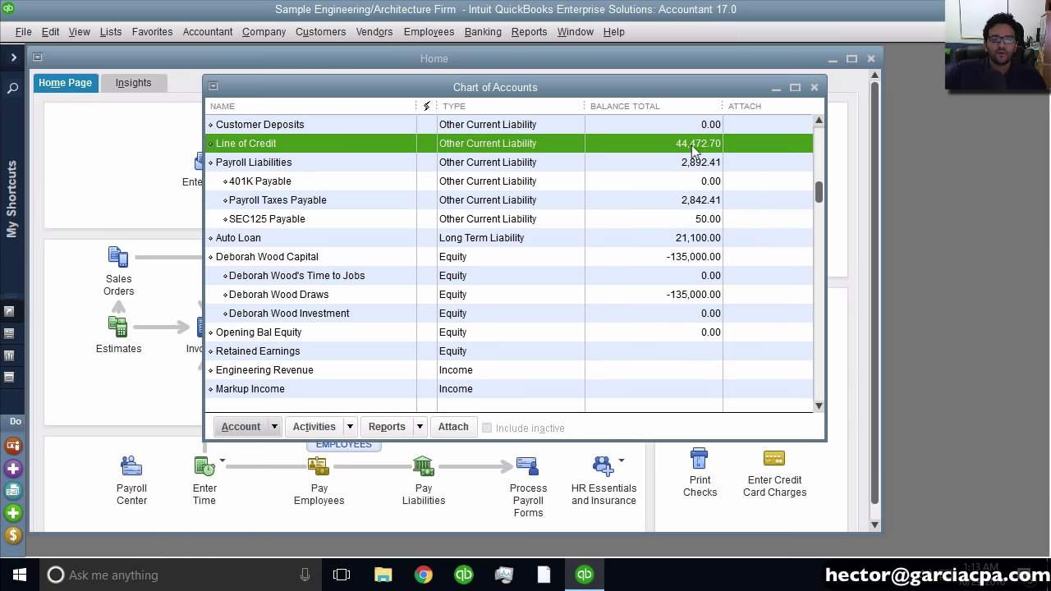
left_click(698, 332)
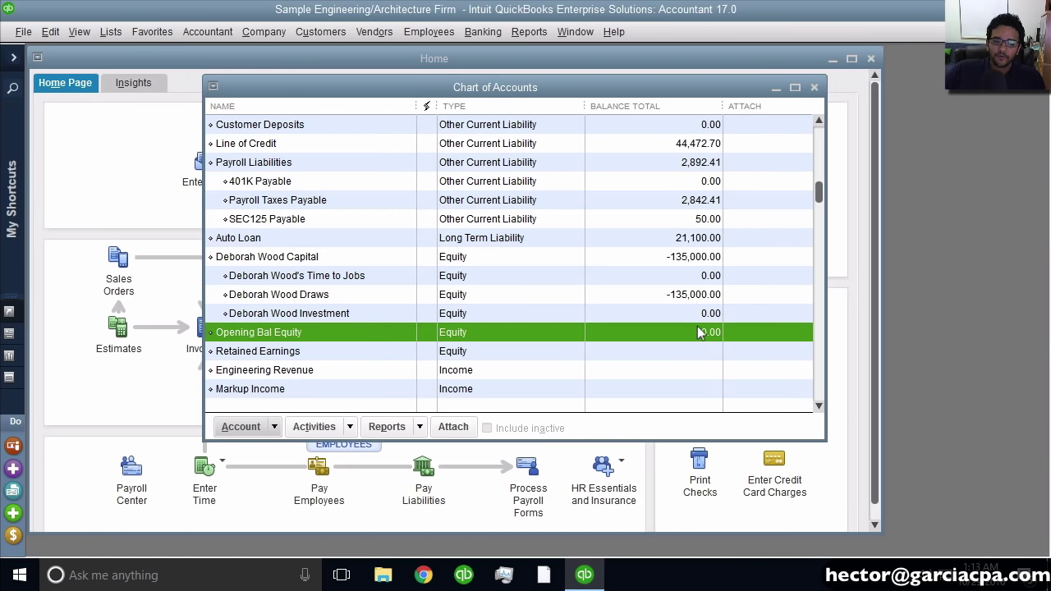
left_click(705, 274)
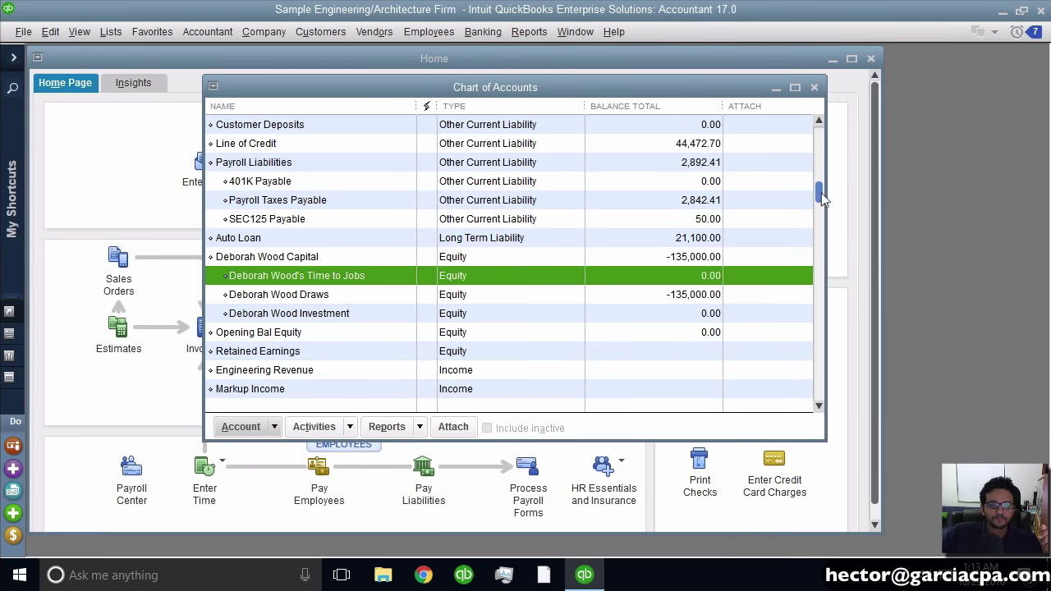
scroll(821, 194, "up", 1)
left_click(819, 146)
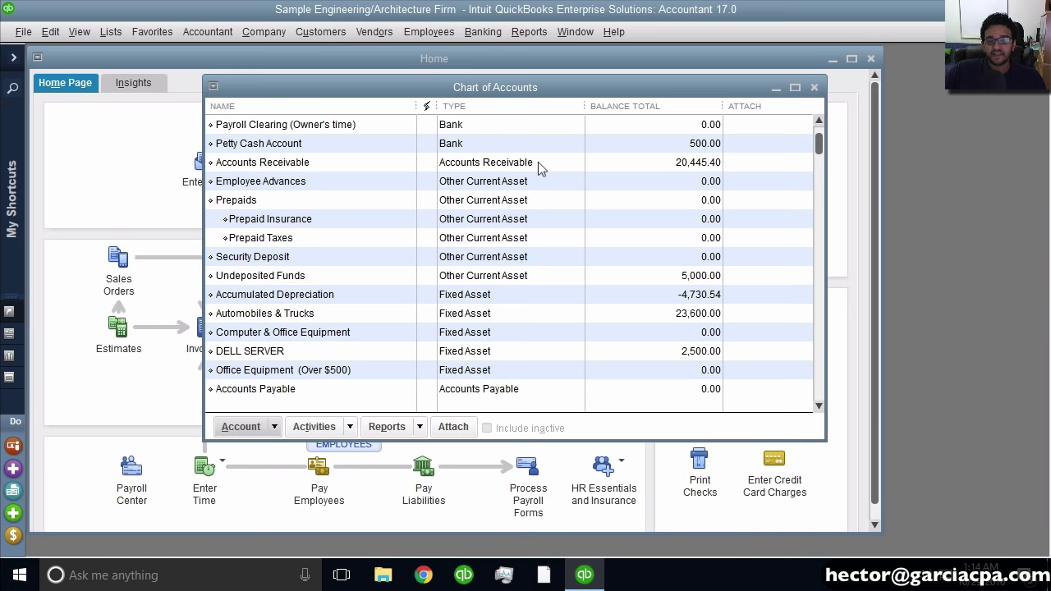
left_click(709, 182)
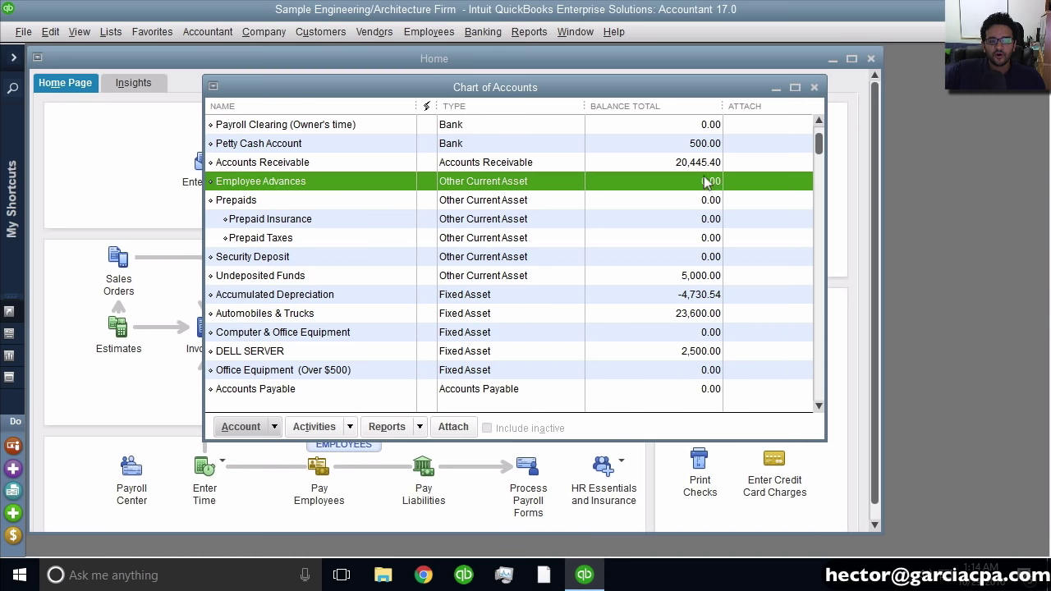
left_click(712, 189)
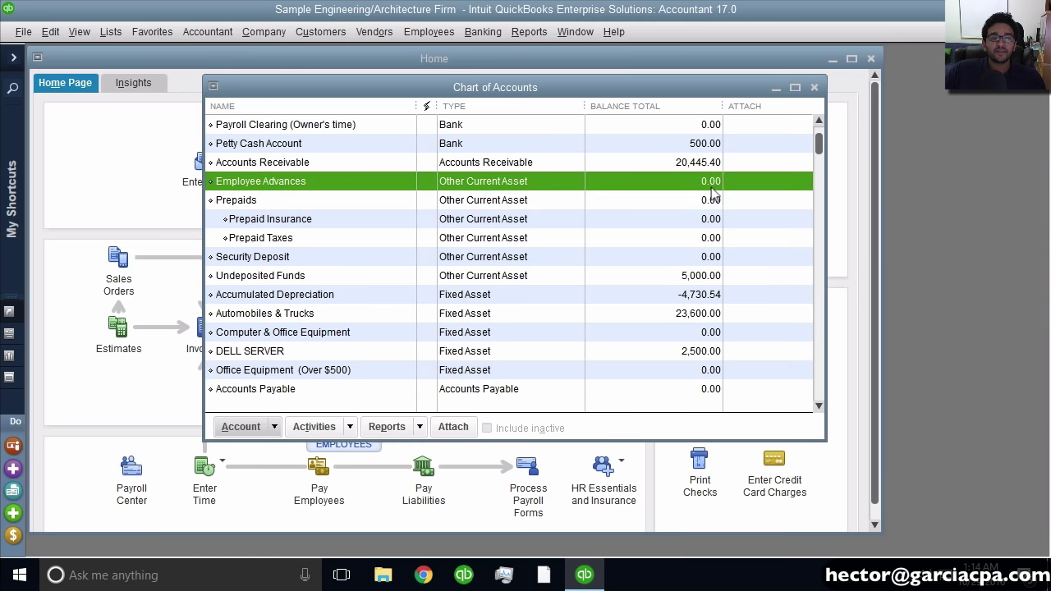
View the register of the Petty Cash Account and close it.
double_click(681, 144)
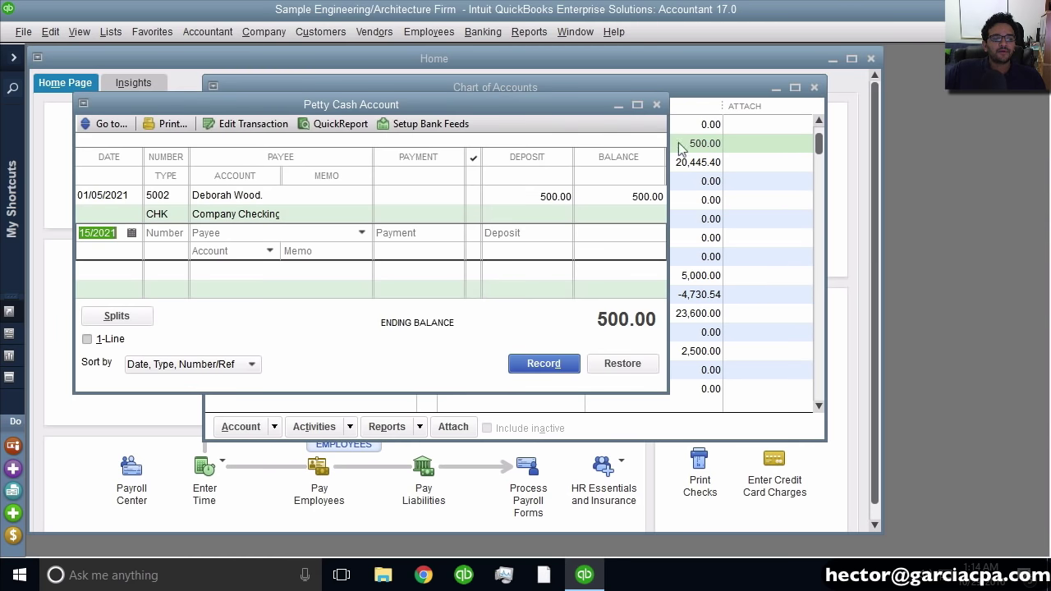
left_click_drag(386, 111, 487, 90)
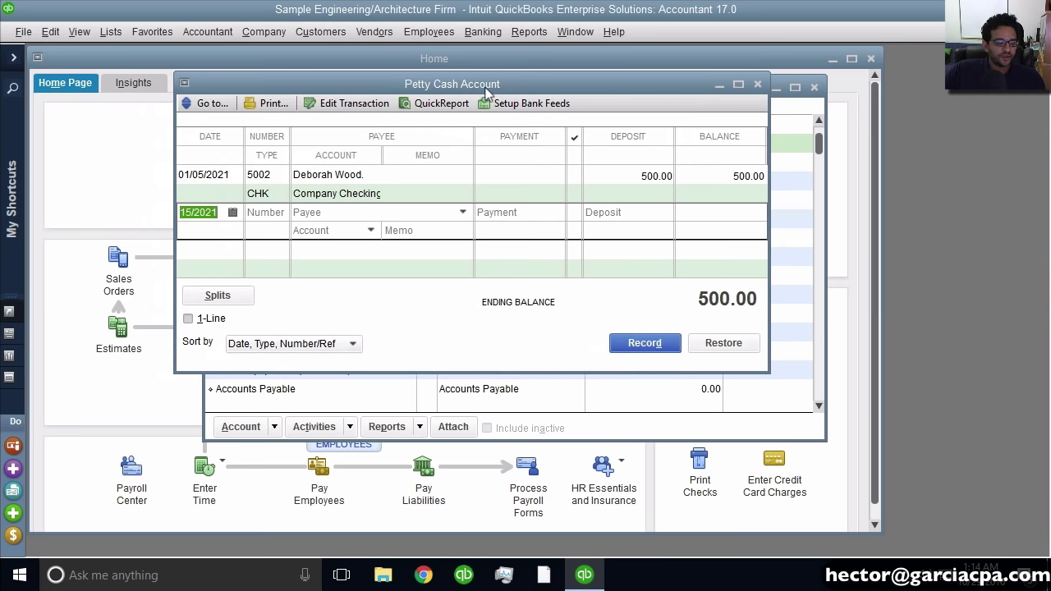
key("Escape")
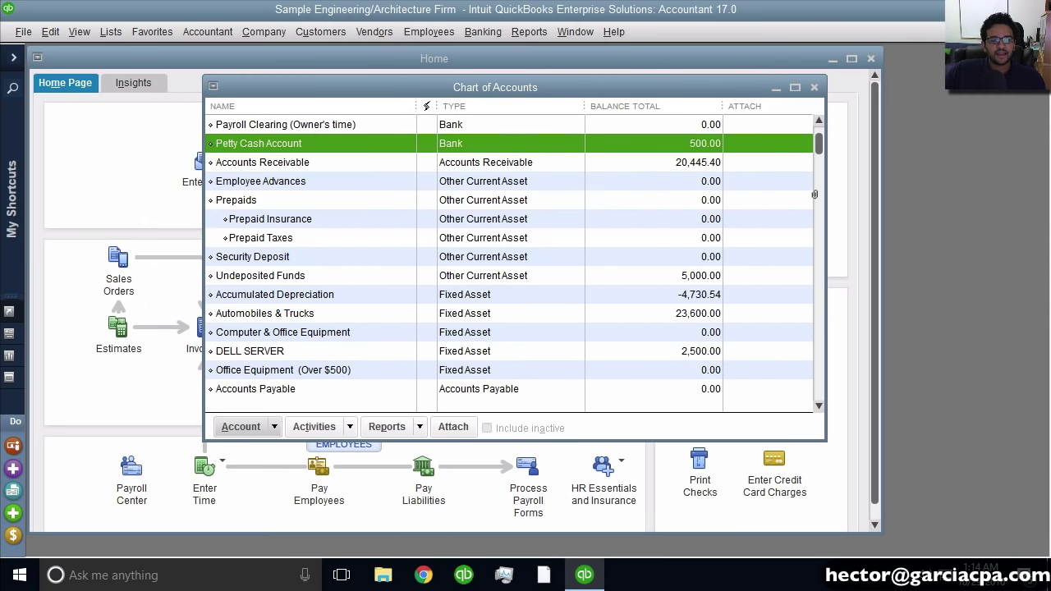
Open the register of the Company Checking Account from the Chart of Accounts.
left_click(680, 162)
scroll(707, 138, "up", 1)
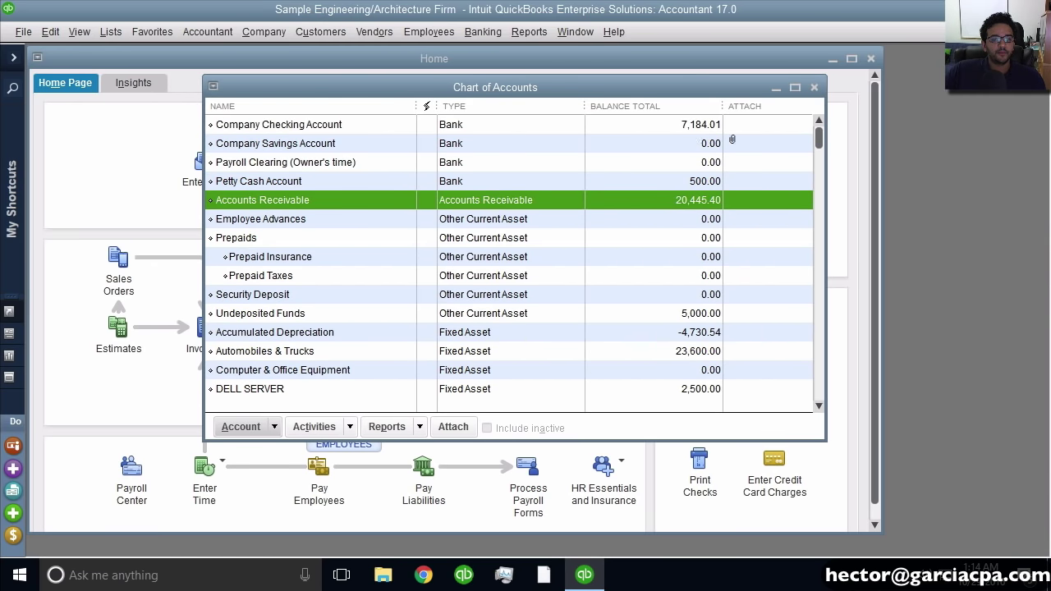
left_click(683, 128)
double_click(683, 127)
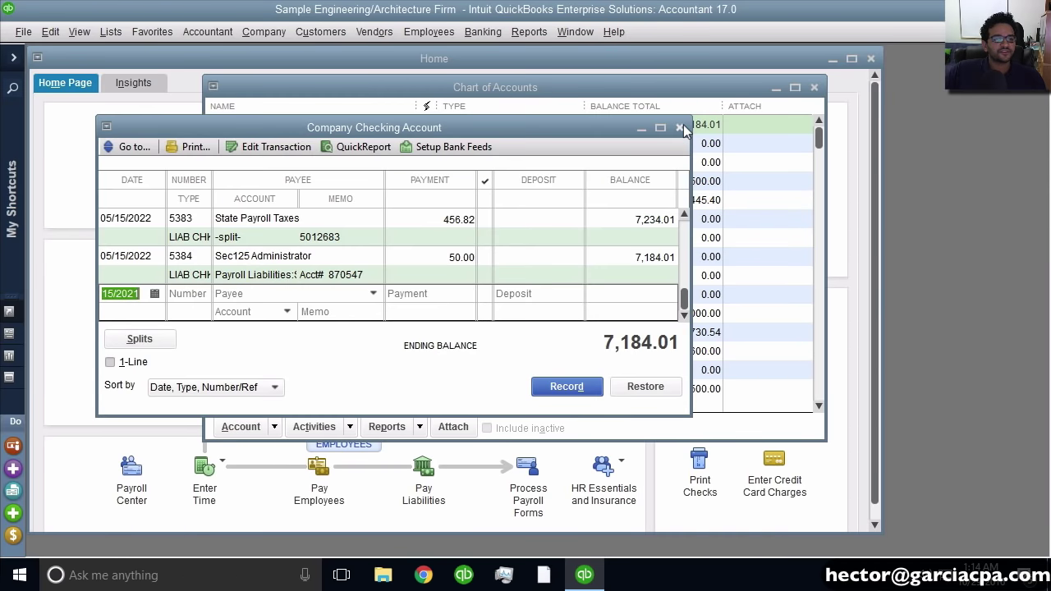
Enlarge the Company Checking Account register and browse back through its transactions to September 2021.
left_click_drag(572, 128, 625, 127)
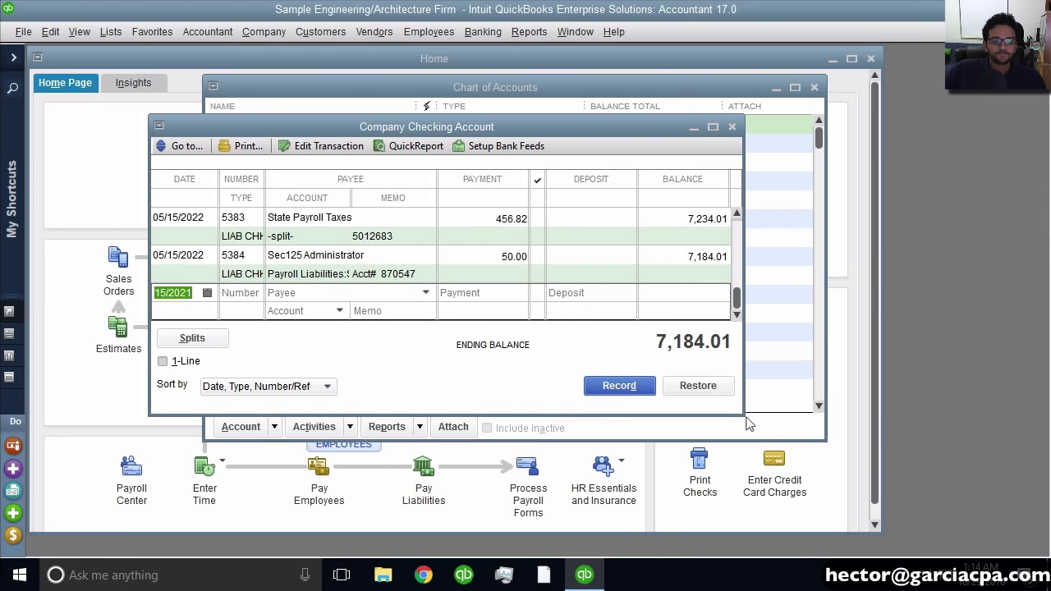
left_click_drag(744, 417, 852, 498)
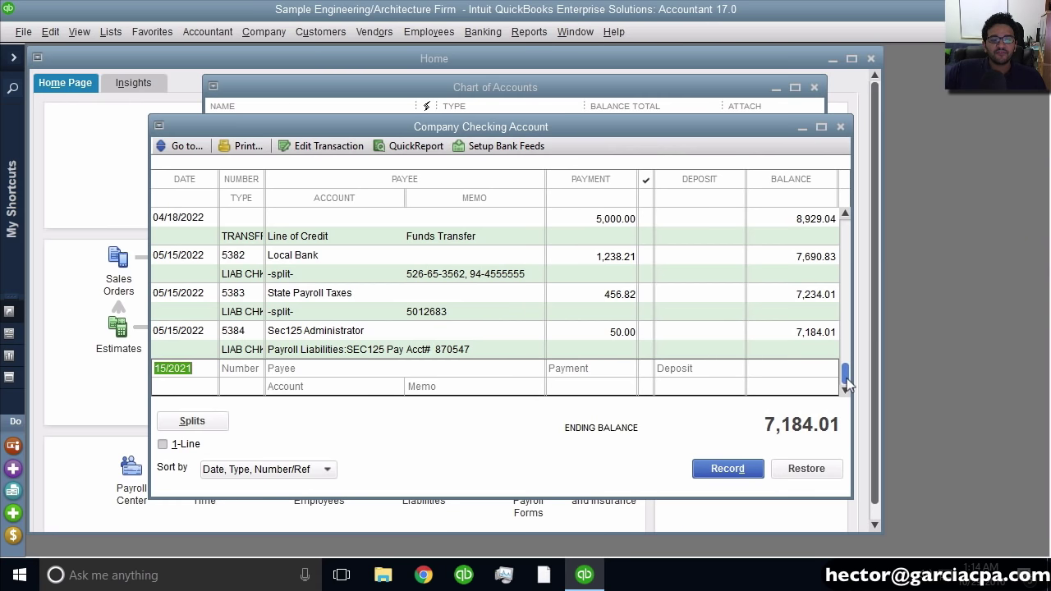
left_click_drag(846, 380, 846, 355)
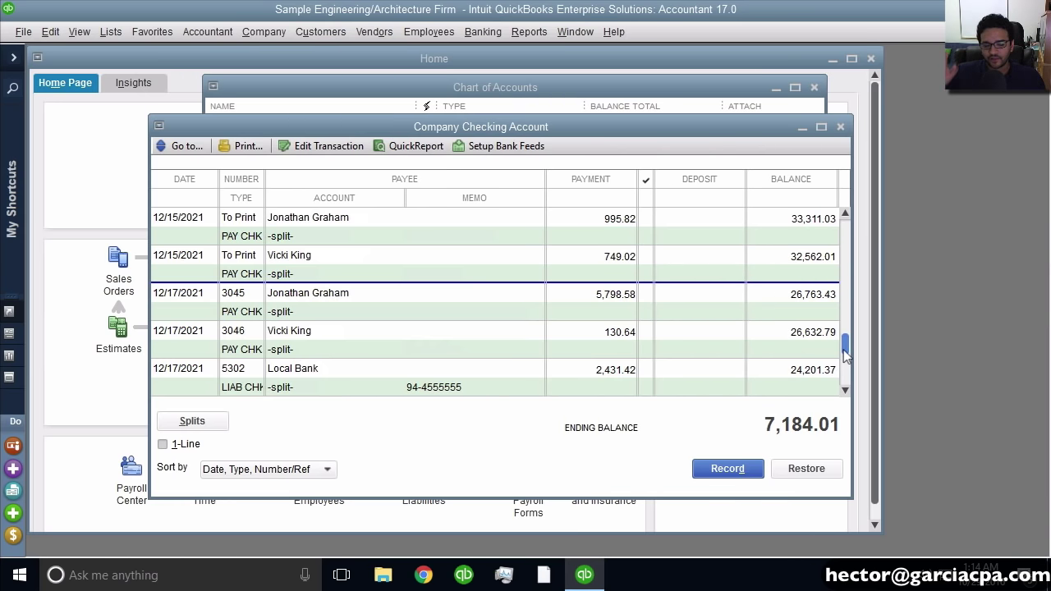
left_click_drag(843, 349, 852, 323)
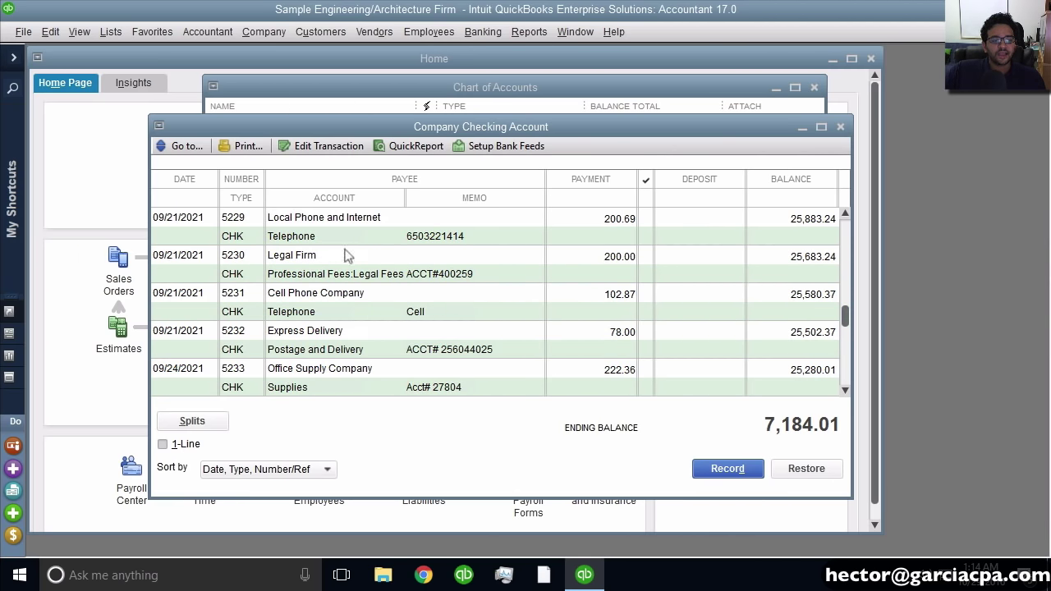
View the check behind the 200.00 Legal Firm payment of 09/21/2021, and close both the check and the register.
left_click(206, 277)
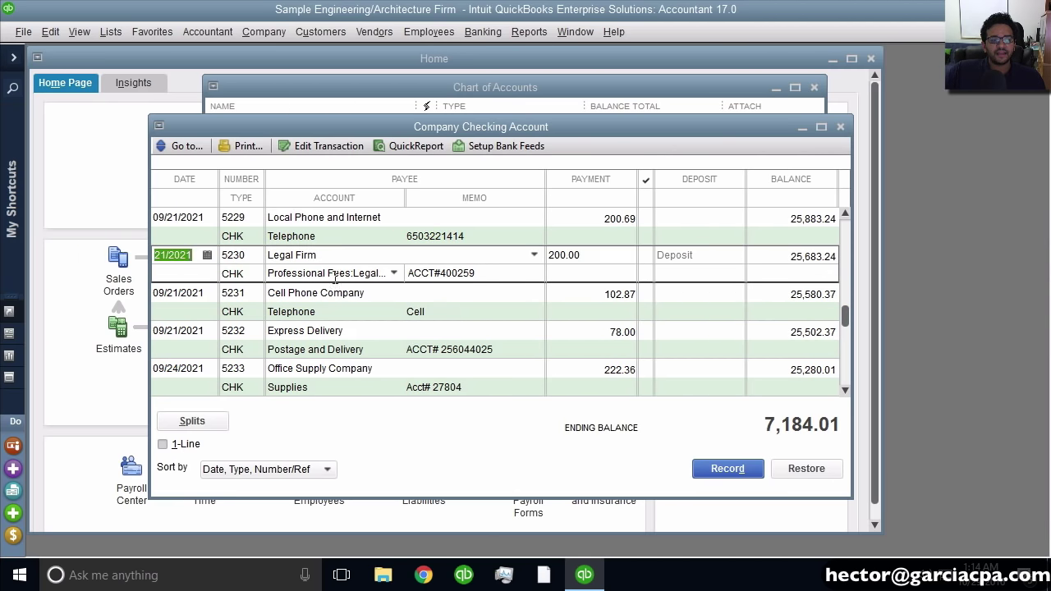
double_click(214, 272)
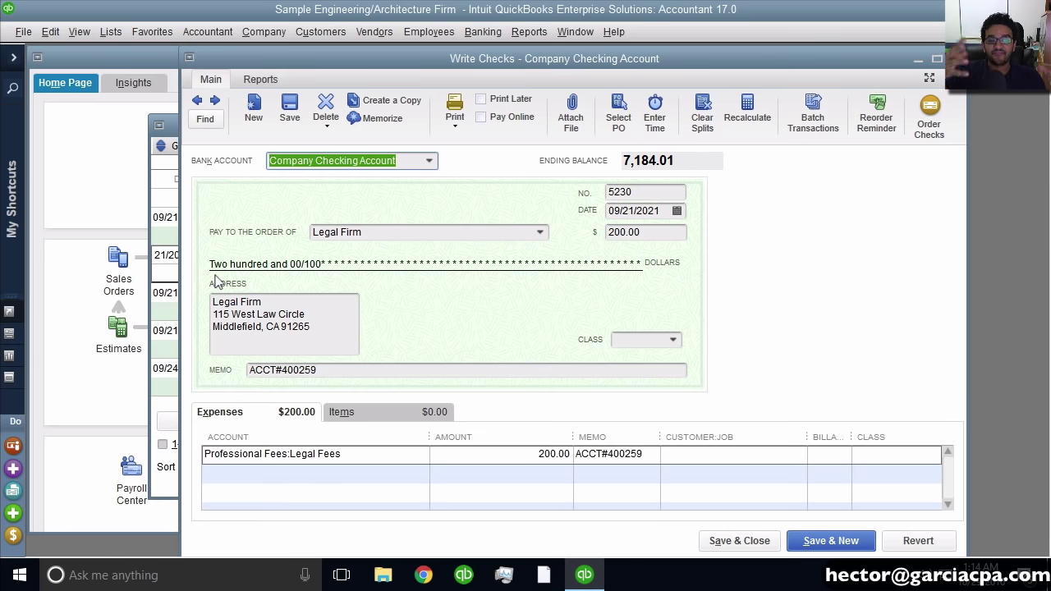
key("Escape")
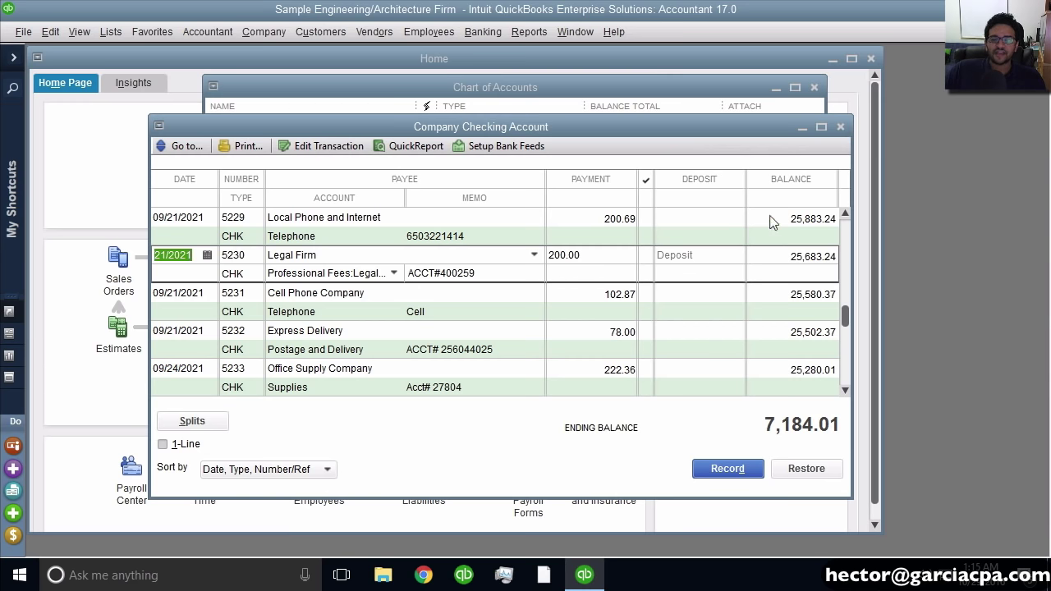
scroll(813, 189, "up", 2)
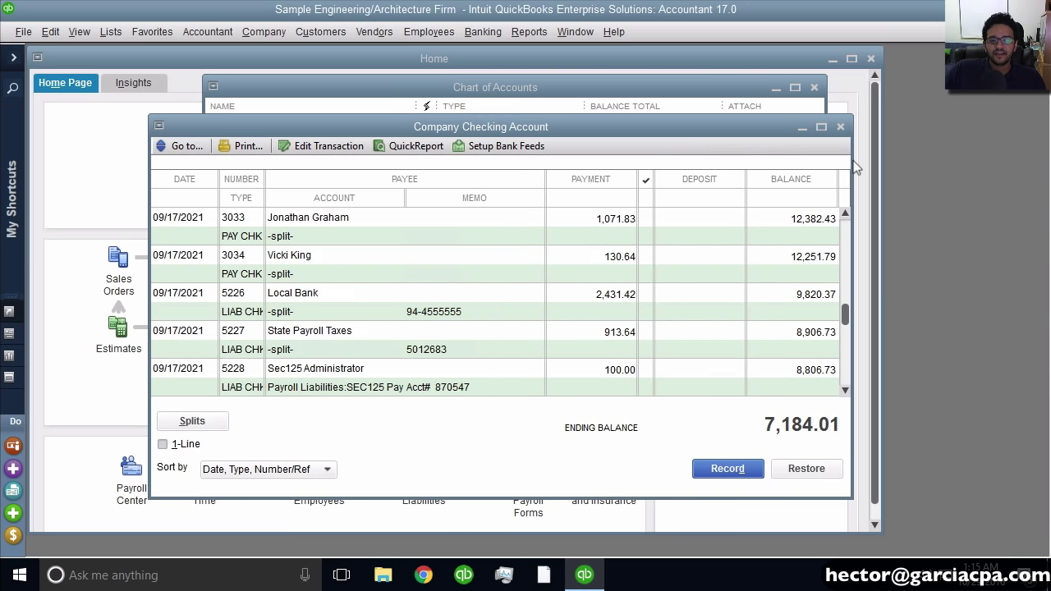
left_click(840, 127)
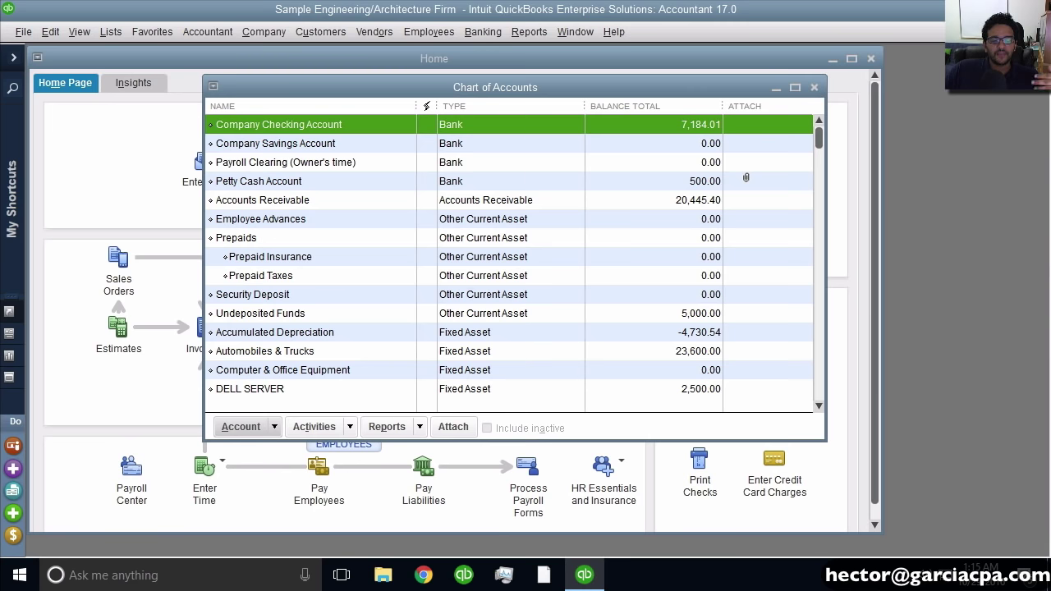
Examine the balance sheet account types in the Chart of Accounts, from Bank and Other Current Asset through Fixed Asset to Long Term Liability.
left_click(463, 181)
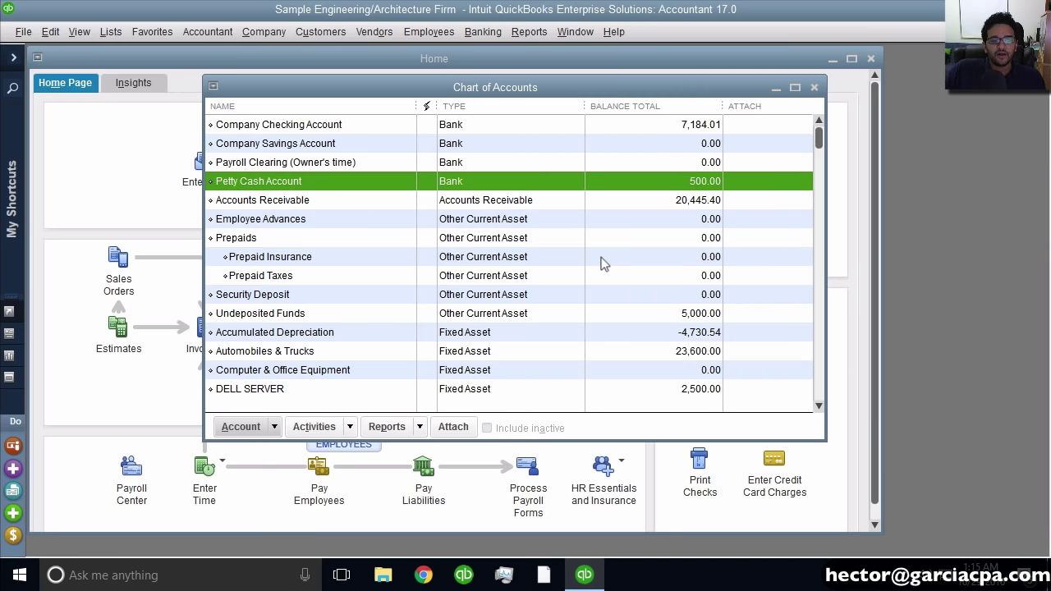
left_click(483, 220)
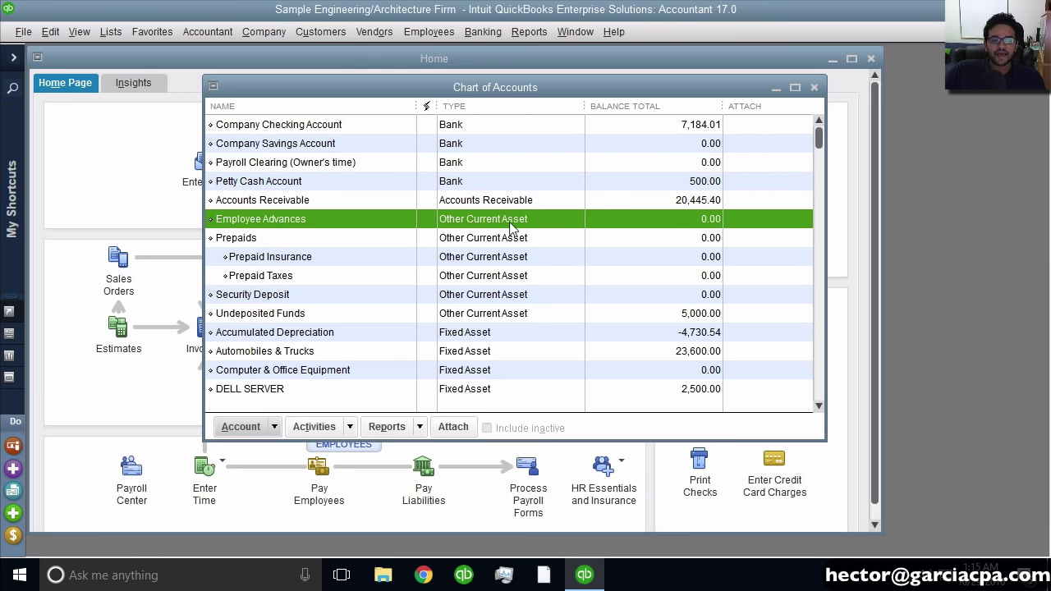
left_click(472, 334)
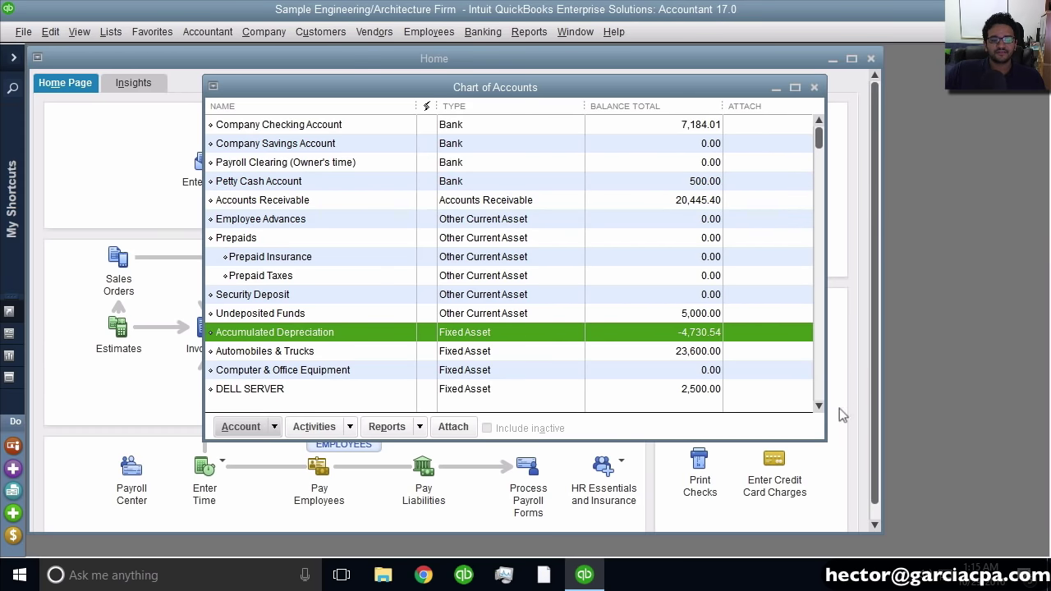
scroll(817, 400, "down", 4)
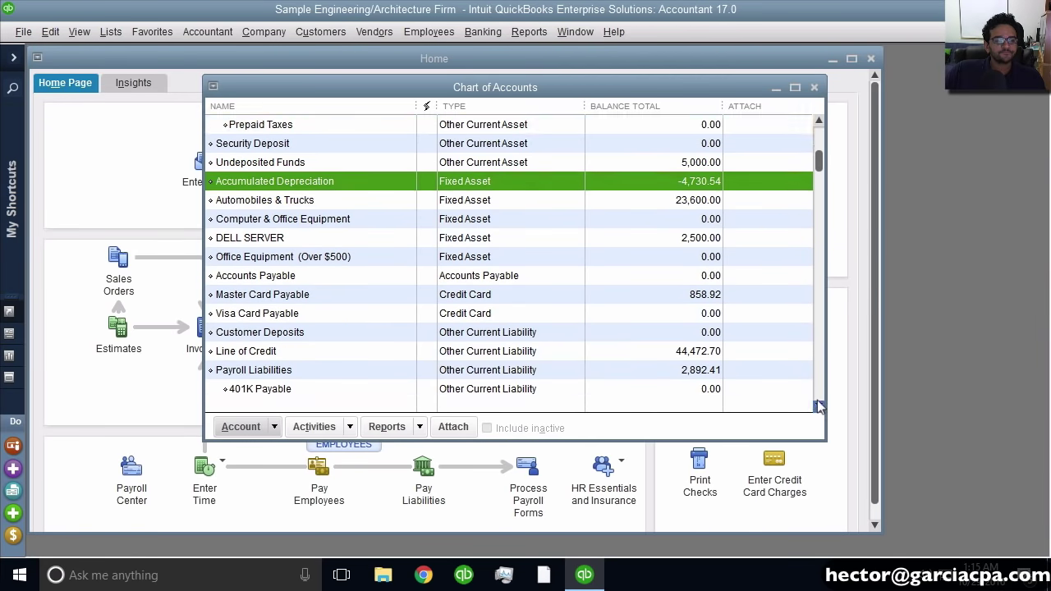
left_click(490, 315)
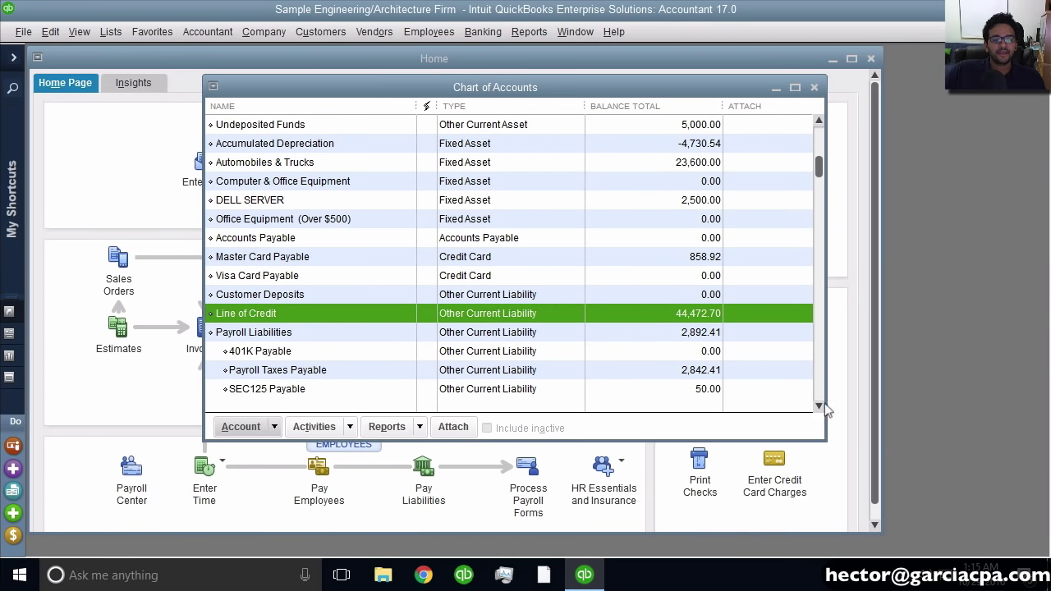
scroll(818, 406, "down", 2)
scroll(821, 409, "down", 2)
left_click(460, 338)
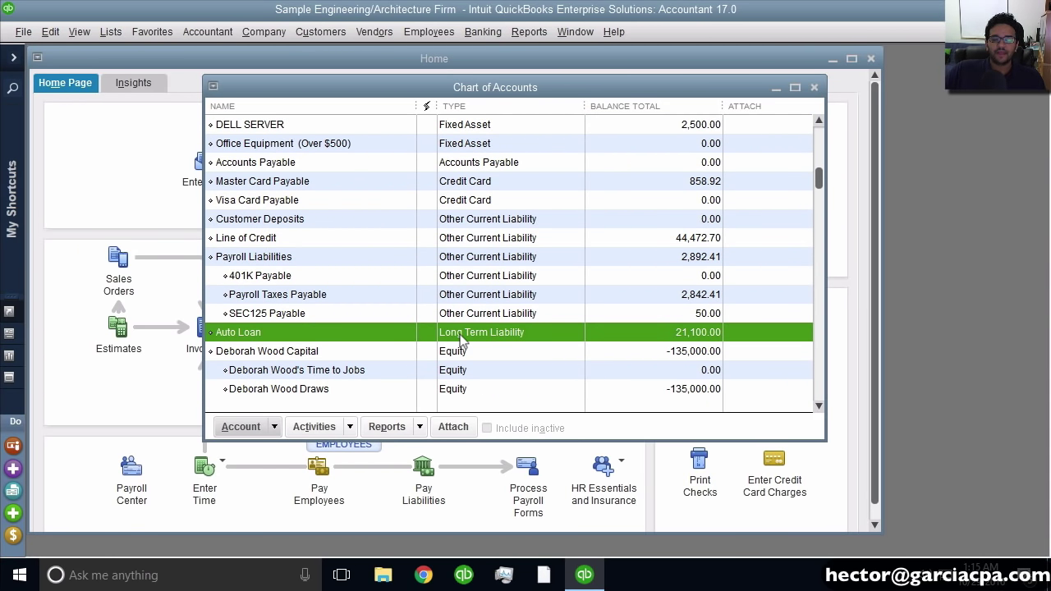
left_click_drag(819, 178, 816, 140)
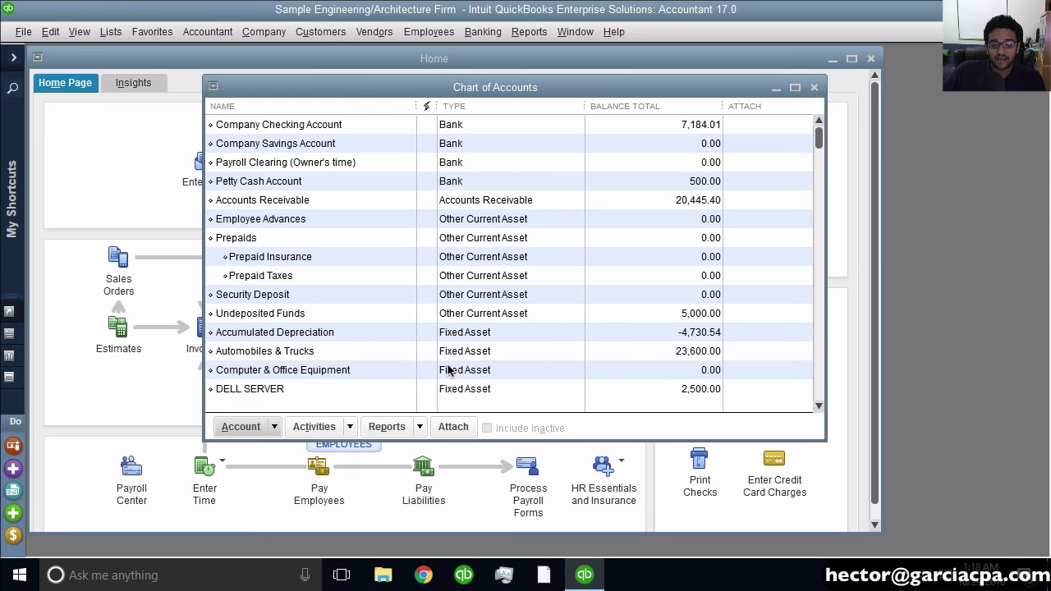
Start a new account from the Chart of Accounts with Fixed Asset (major purchases) as its account type.
left_click(819, 405)
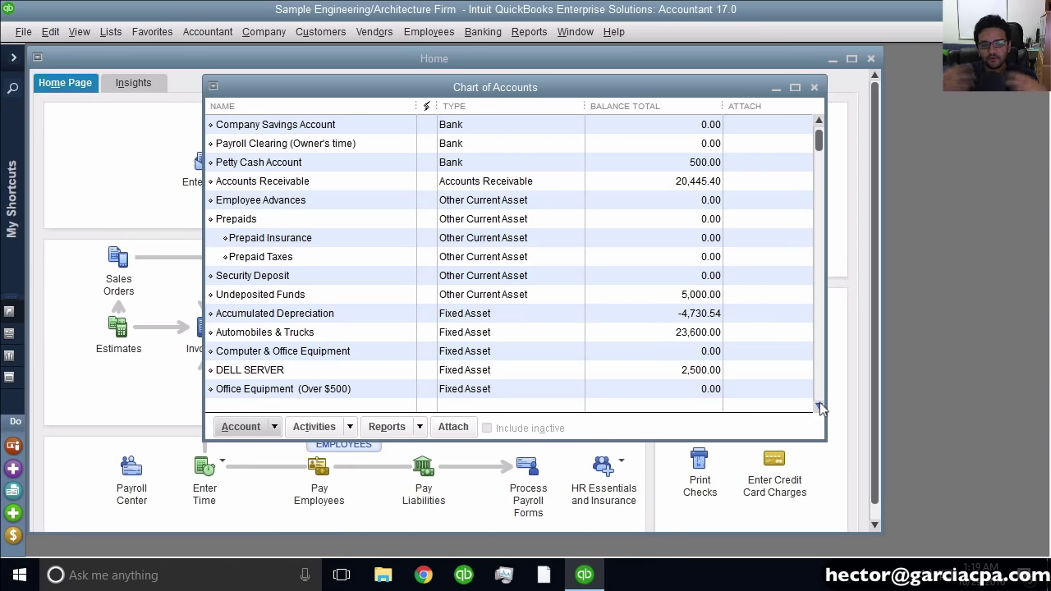
scroll(820, 395, "down", 1)
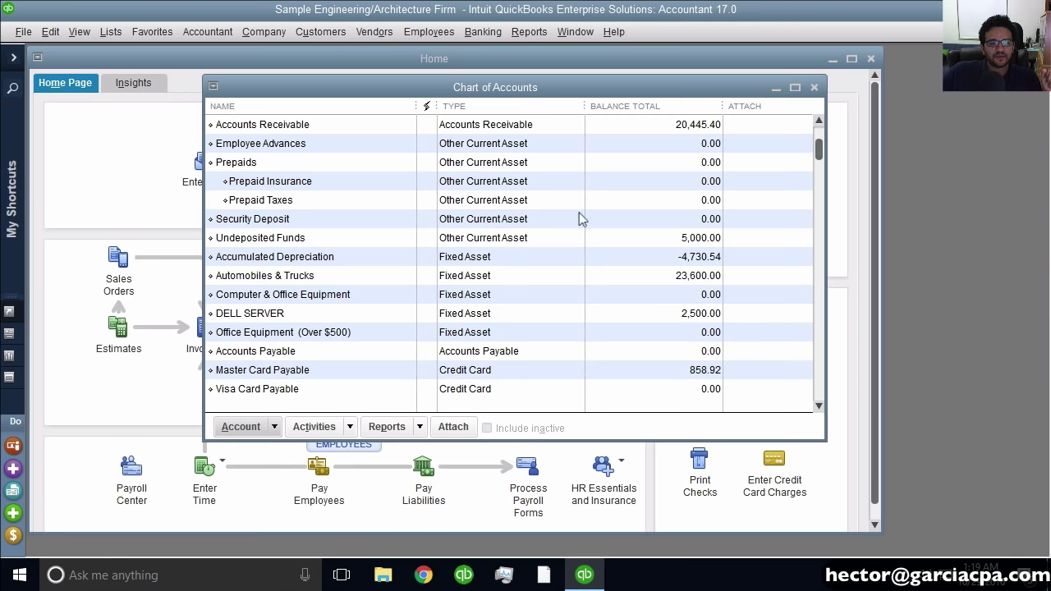
right_click(520, 239)
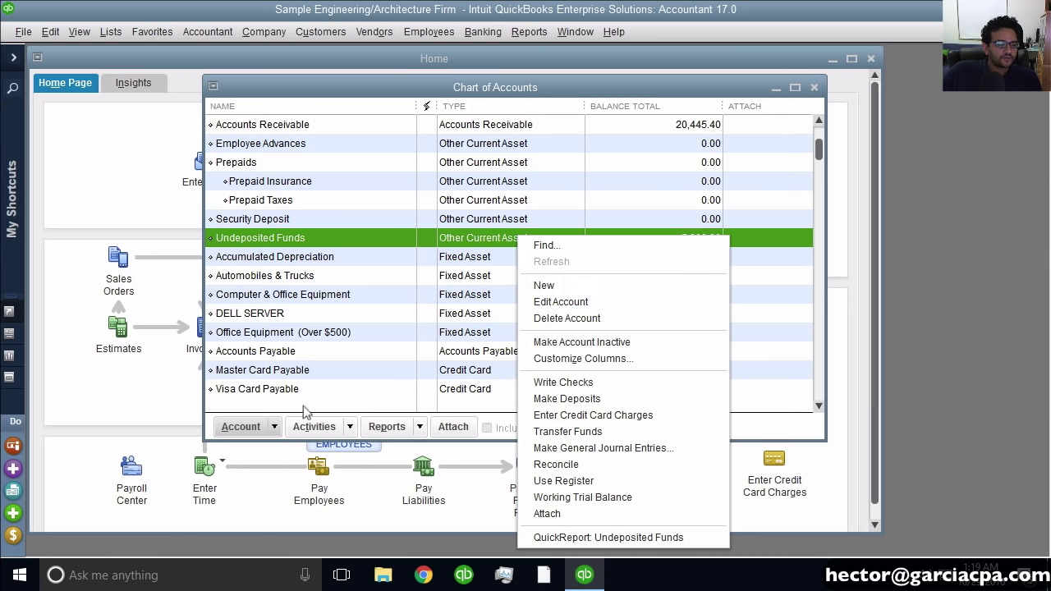
left_click(263, 429)
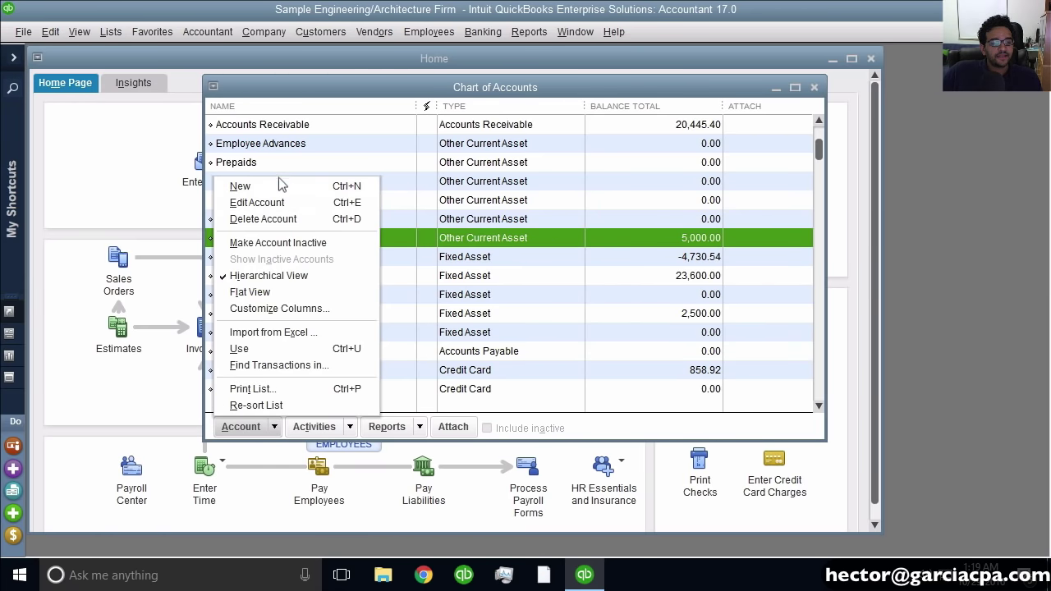
left_click(283, 187)
left_click(578, 203)
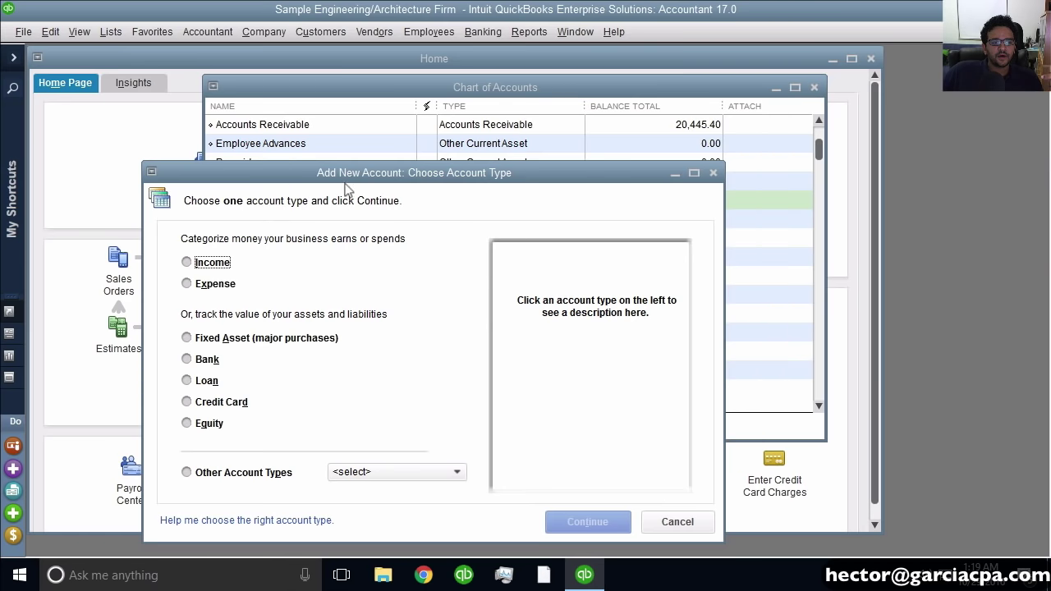
left_click_drag(397, 173, 424, 114)
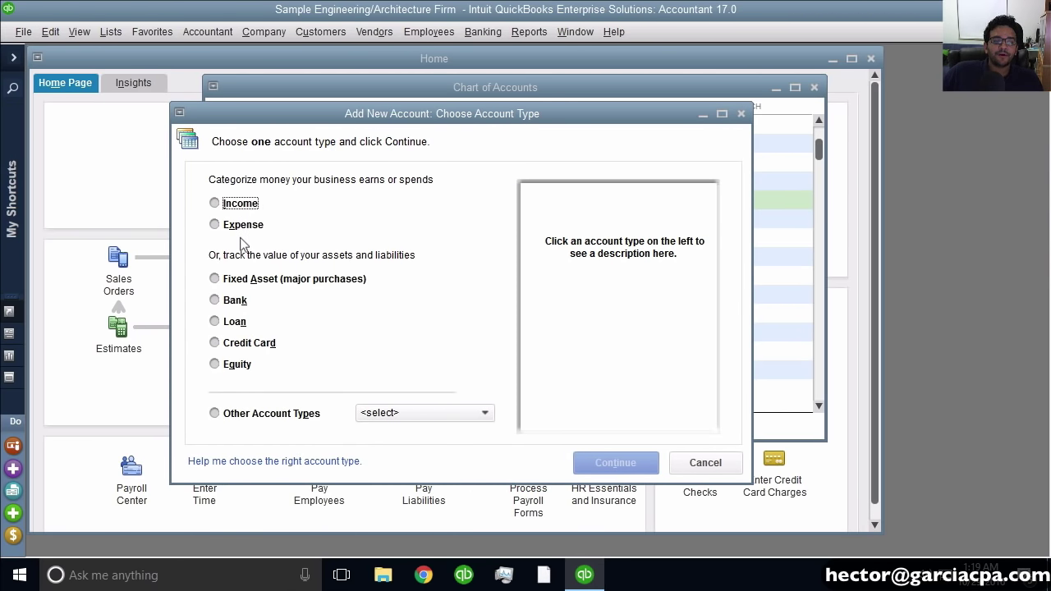
left_click(266, 281)
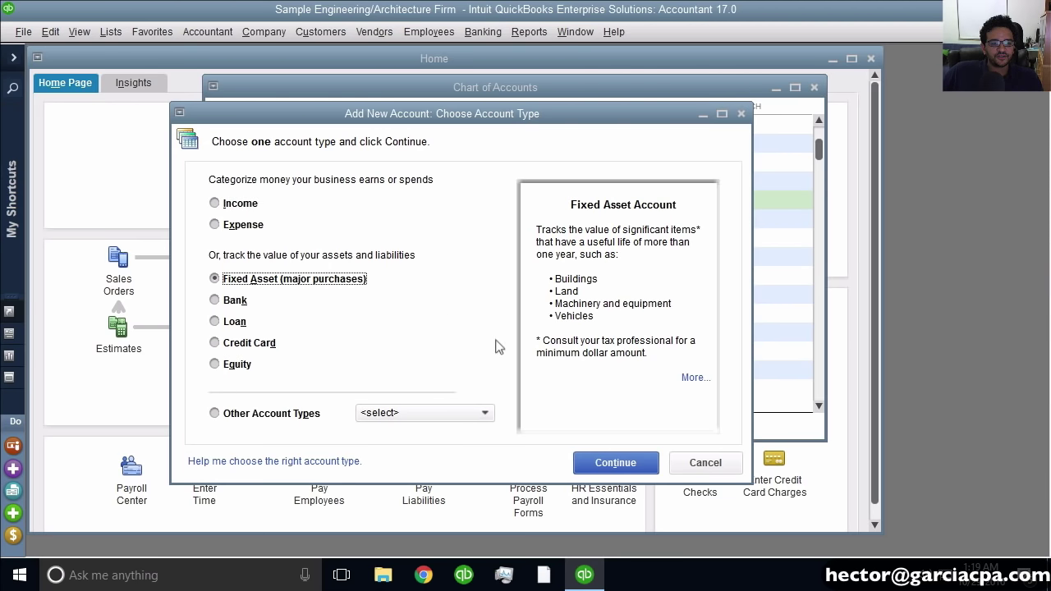
left_click(629, 461)
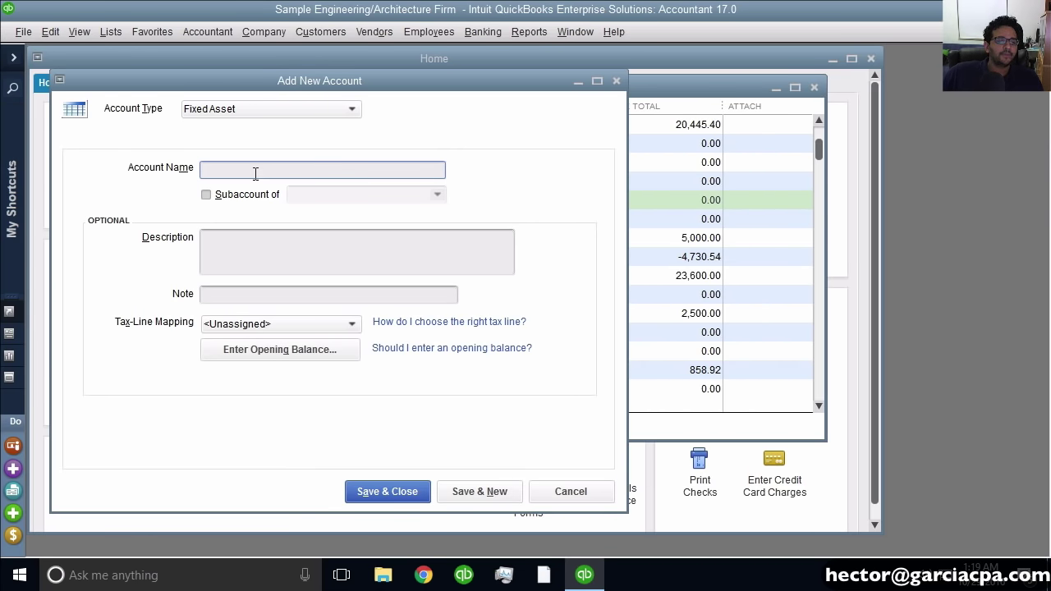
Name the new fixed asset account Machinery 3000.
type("MAchi")
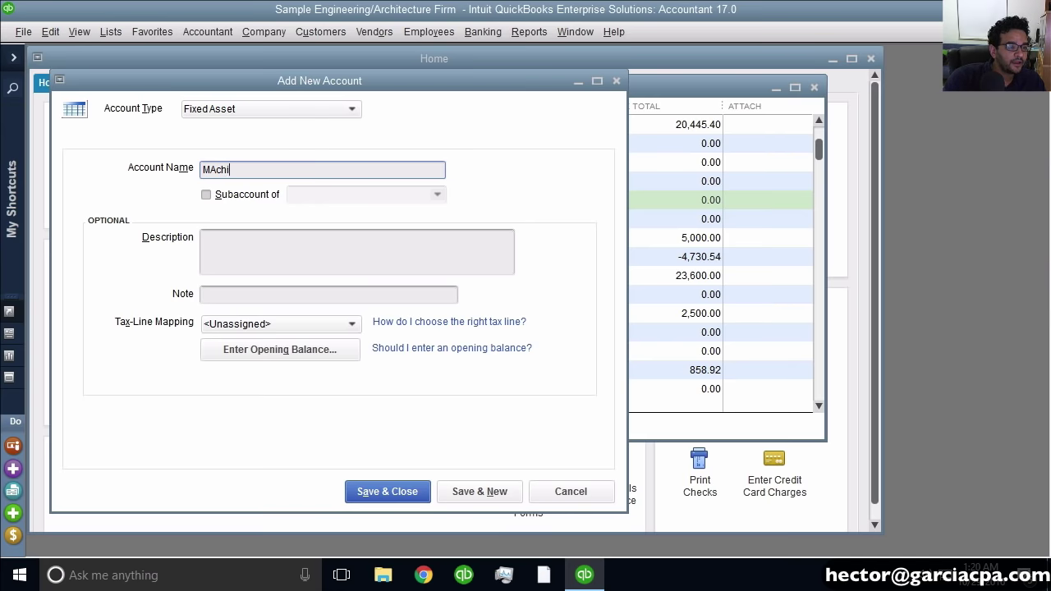
key("BackSpace")
key("BackSpace")
key("BackSpace")
key("BackSpace")
type("achine")
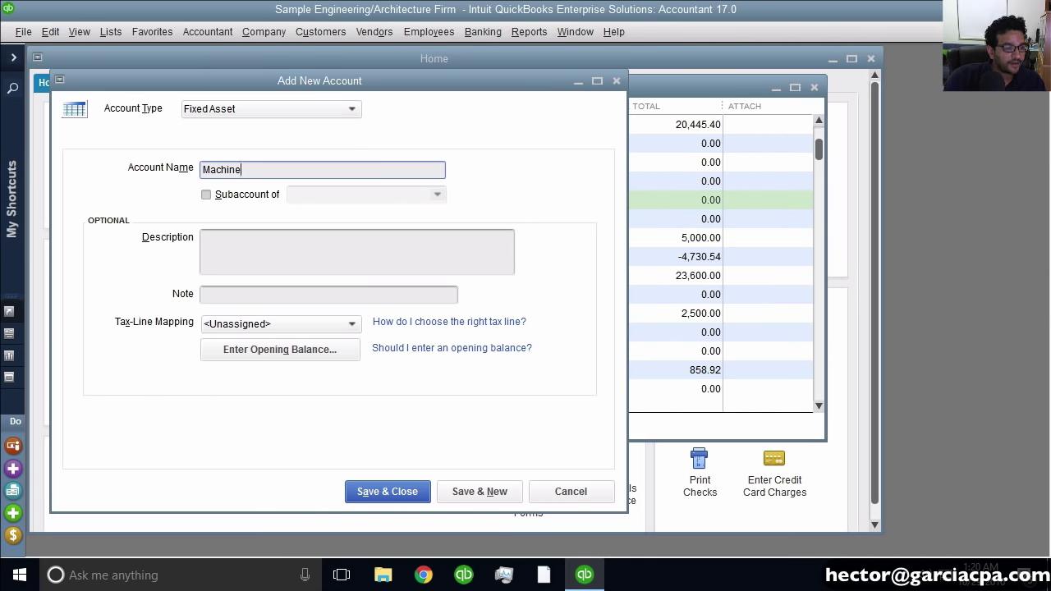
type("ry 3000")
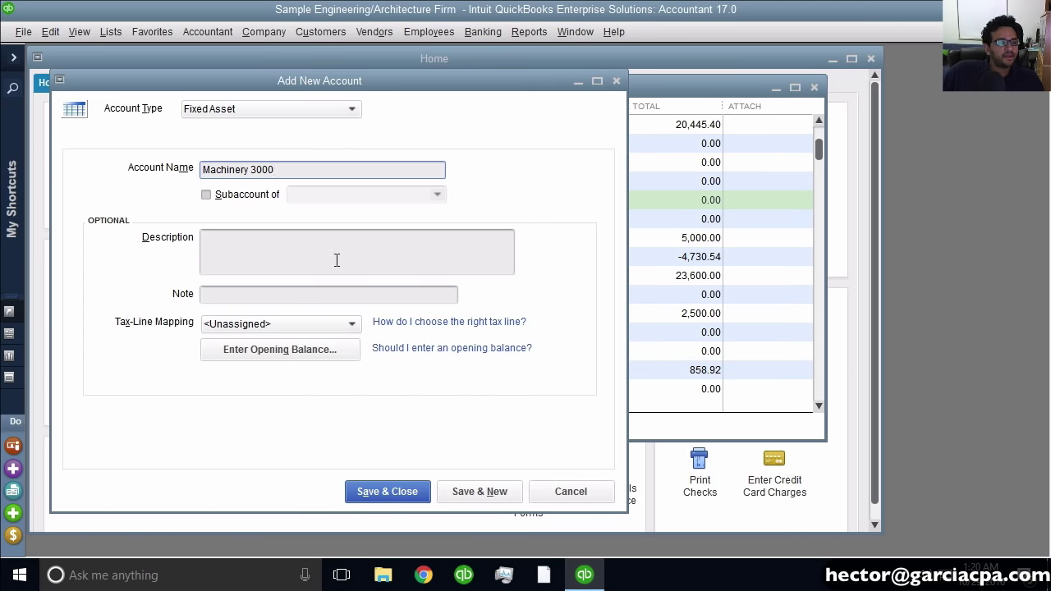
Give the new account an opening balance of 10,000.00 as of 12/31/2015 and save it, accepting the past-dated transaction.
left_click(292, 349)
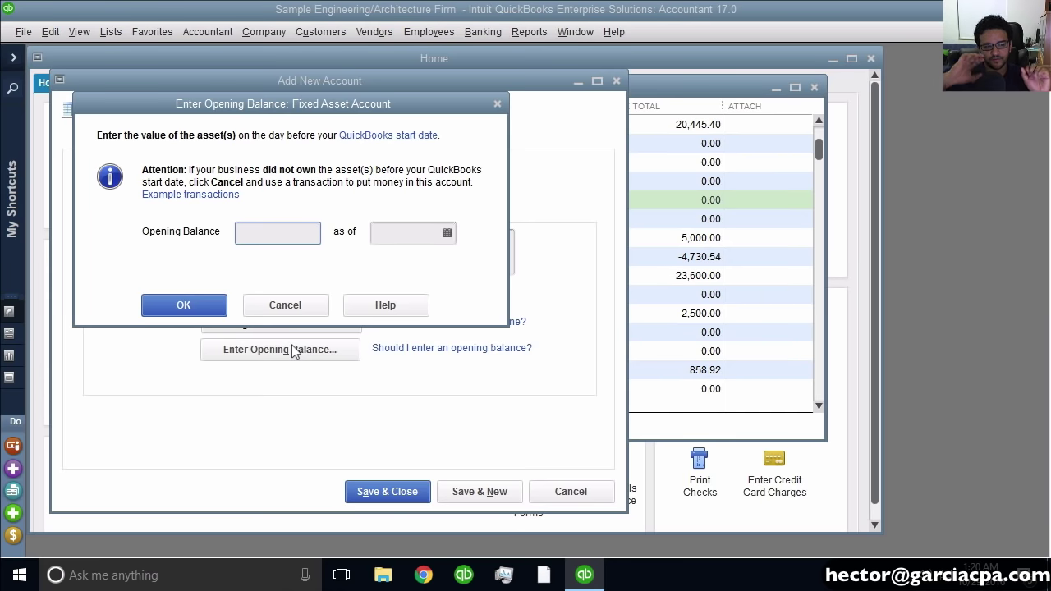
type("10000")
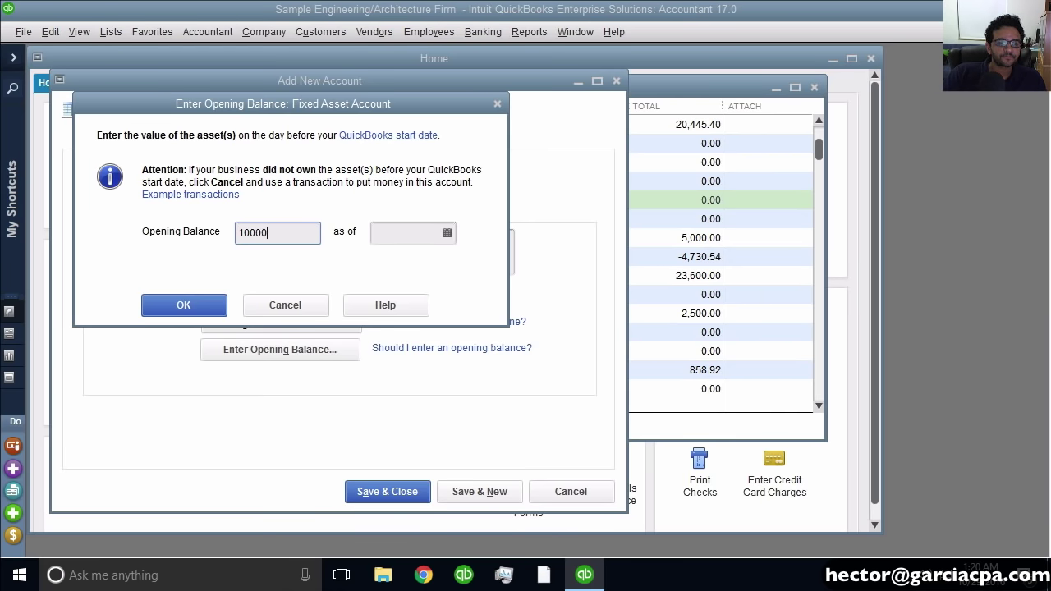
key("Tab")
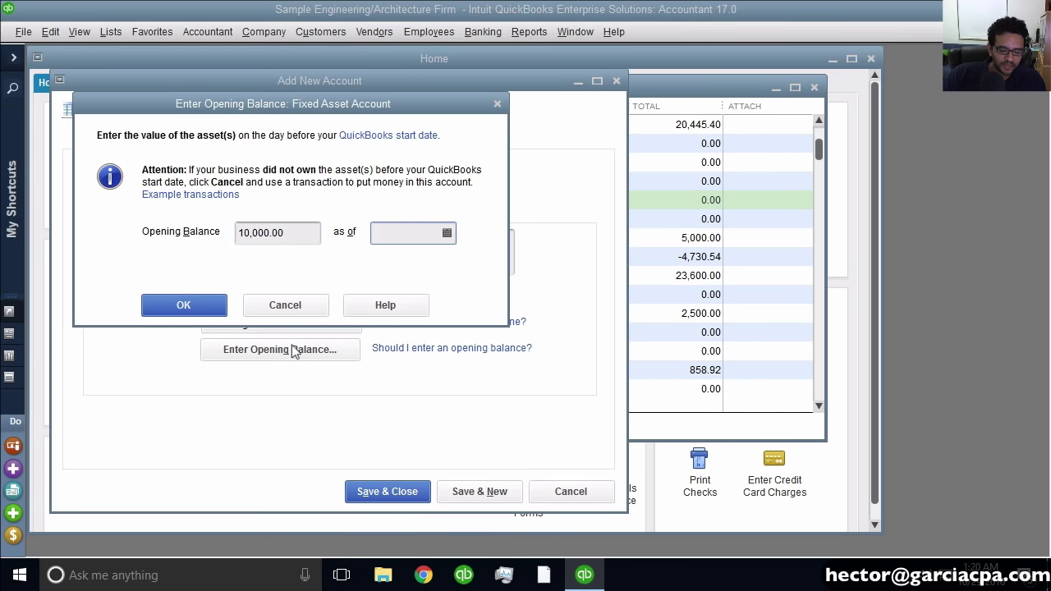
type("123120")
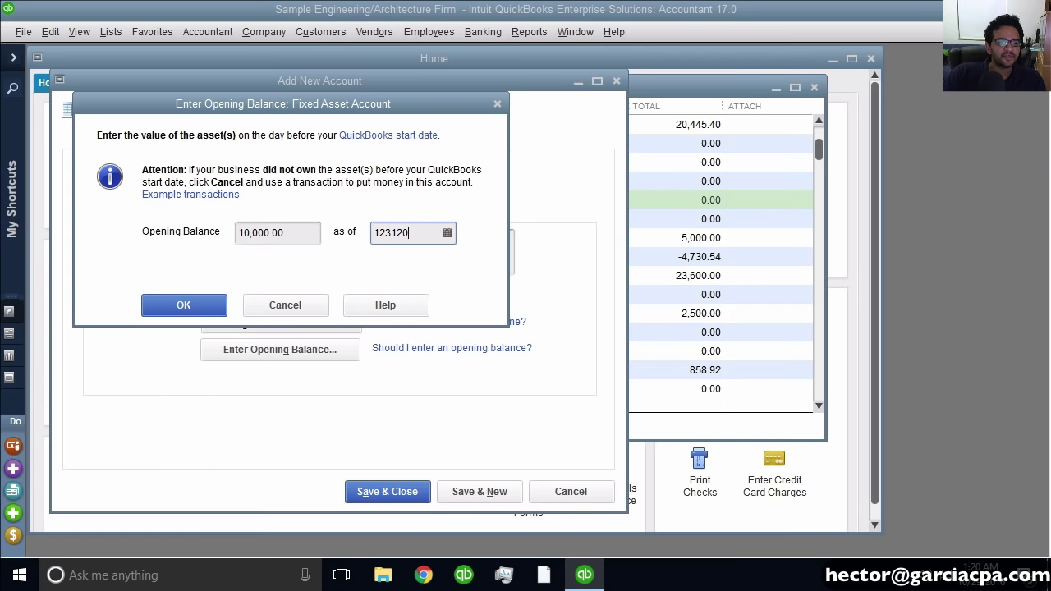
type("15")
key("Tab")
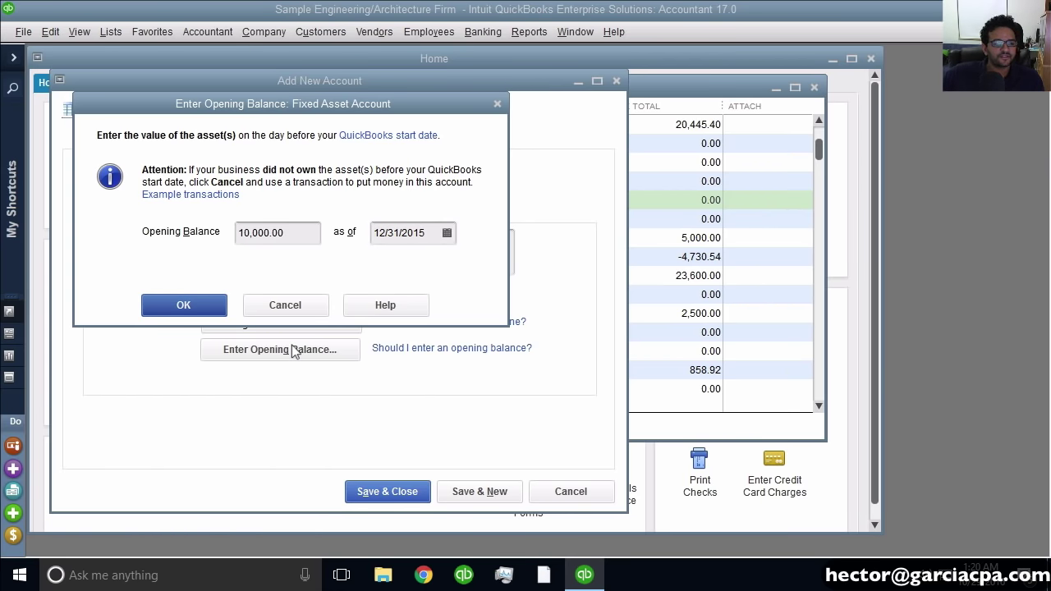
left_click(213, 305)
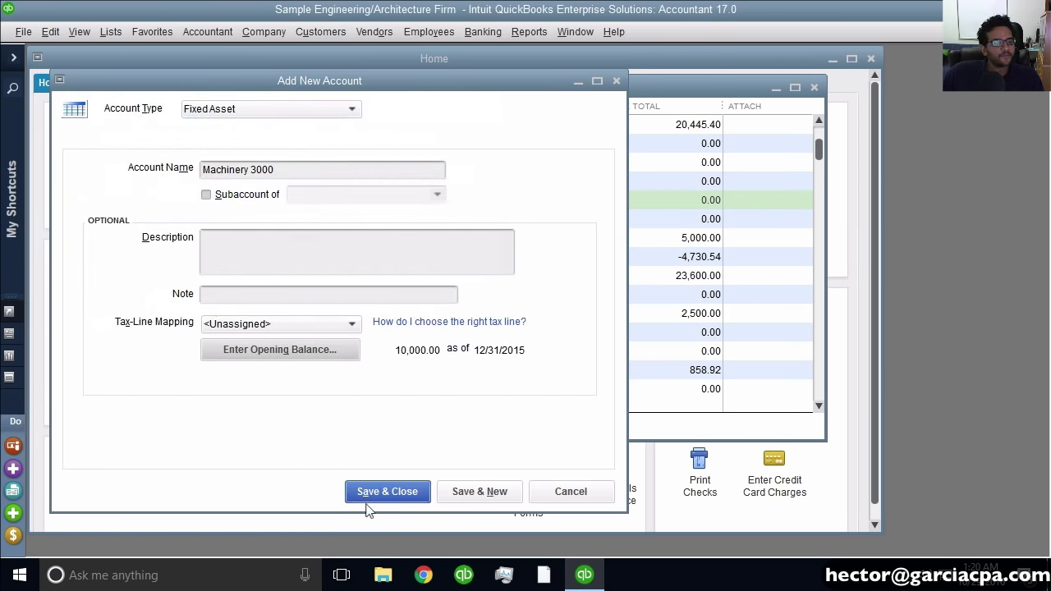
left_click(407, 495)
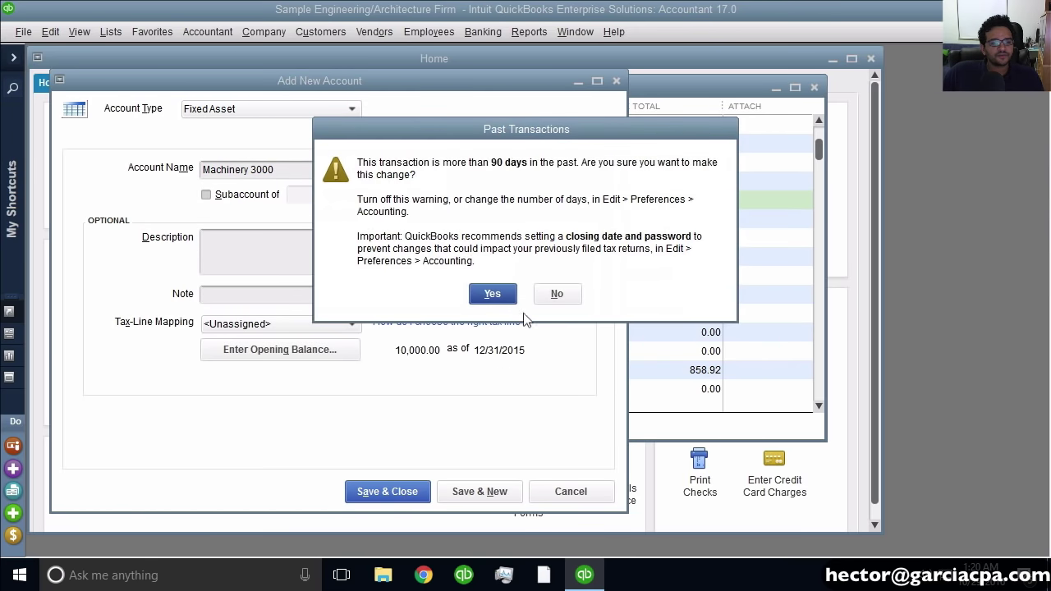
left_click(503, 296)
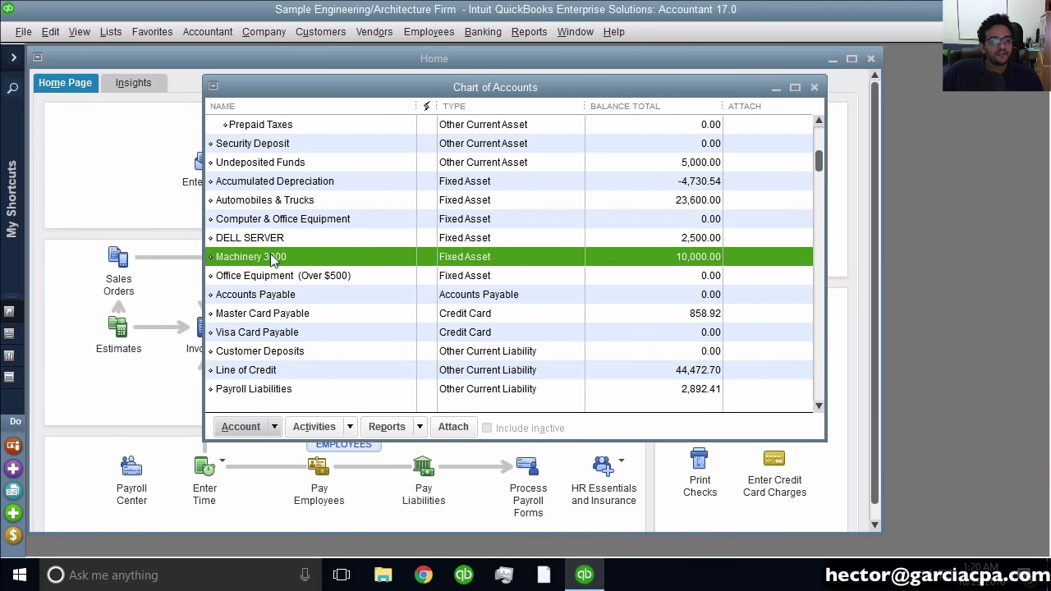
Check the balance of Machinery 3000 and the liability accounts listed below the fixed assets in the Chart of Accounts.
left_click(263, 260)
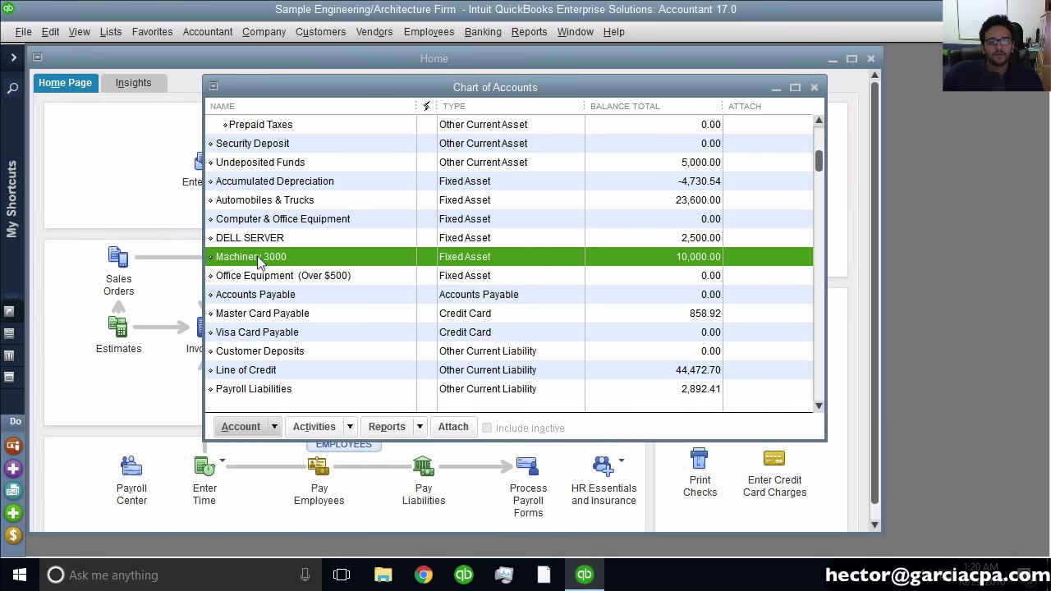
left_click(706, 259)
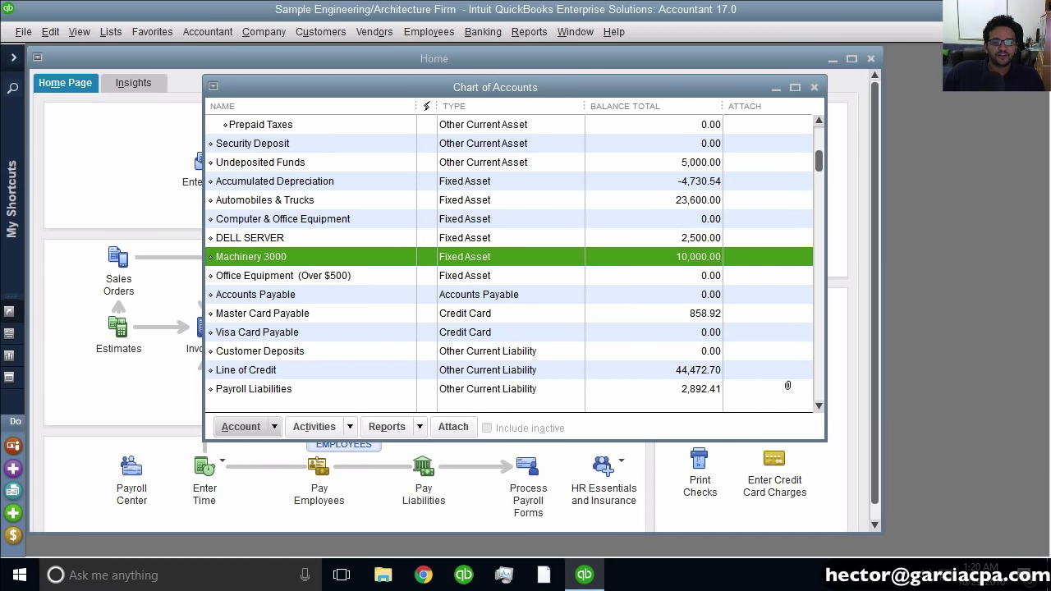
scroll(818, 408, "down", 1)
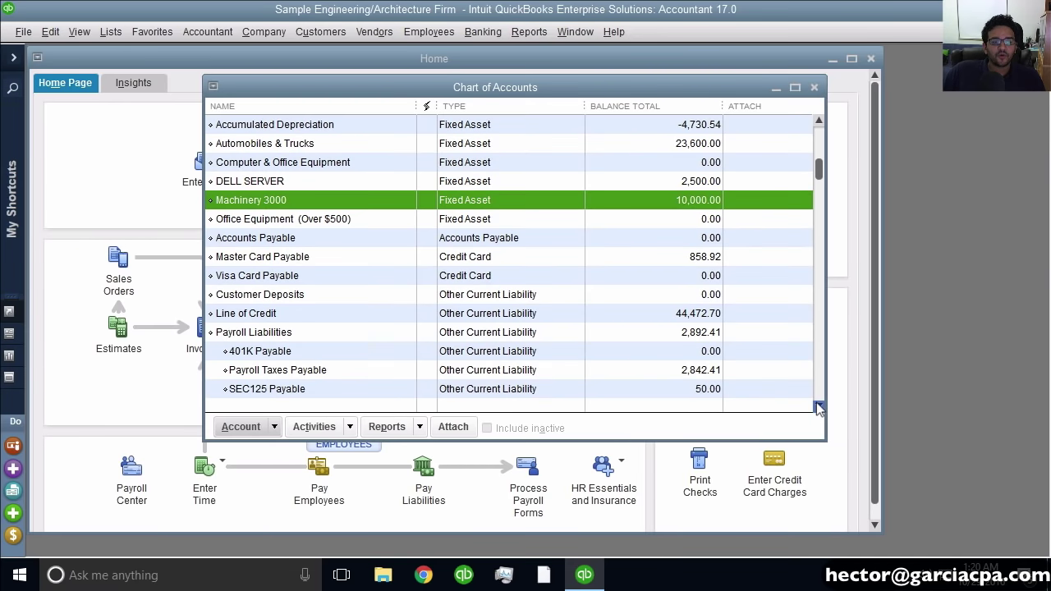
left_click(491, 302)
right_click(490, 303)
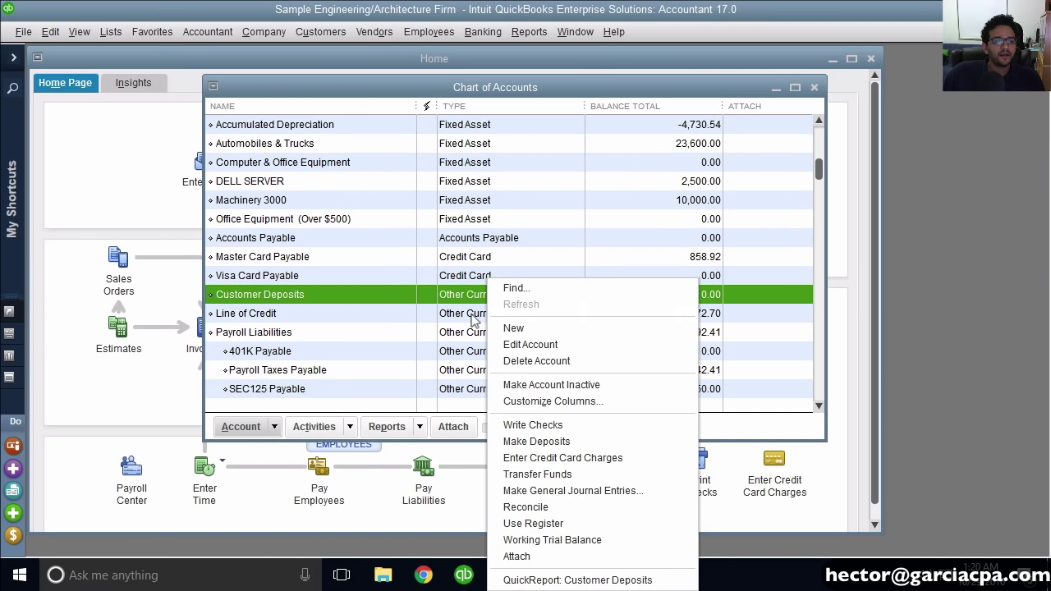
Start a new account of the other account type Long Term Liability and name it machinery loan.
left_click(246, 427)
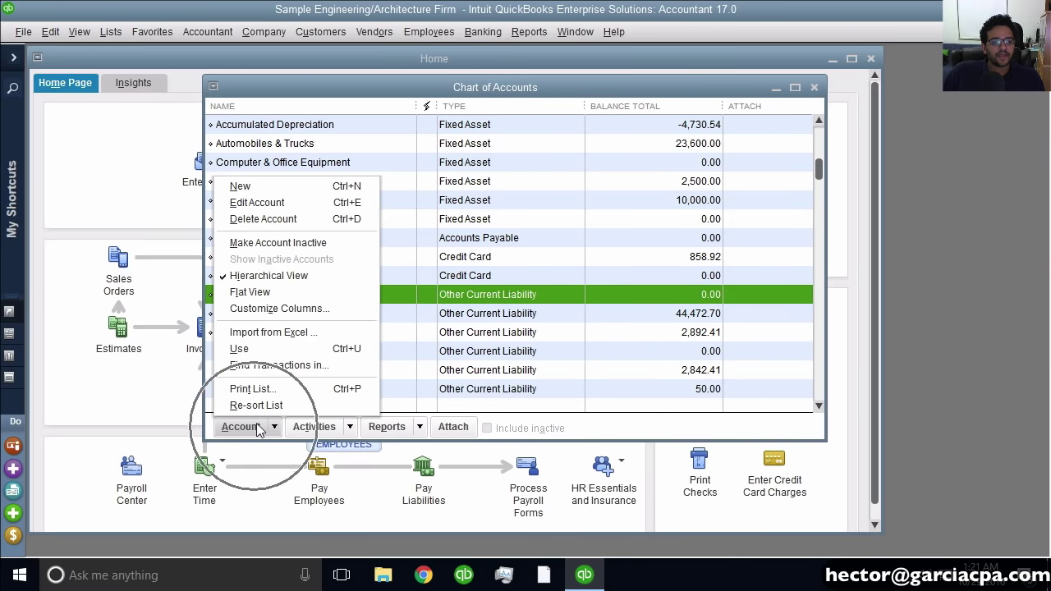
left_click(280, 189)
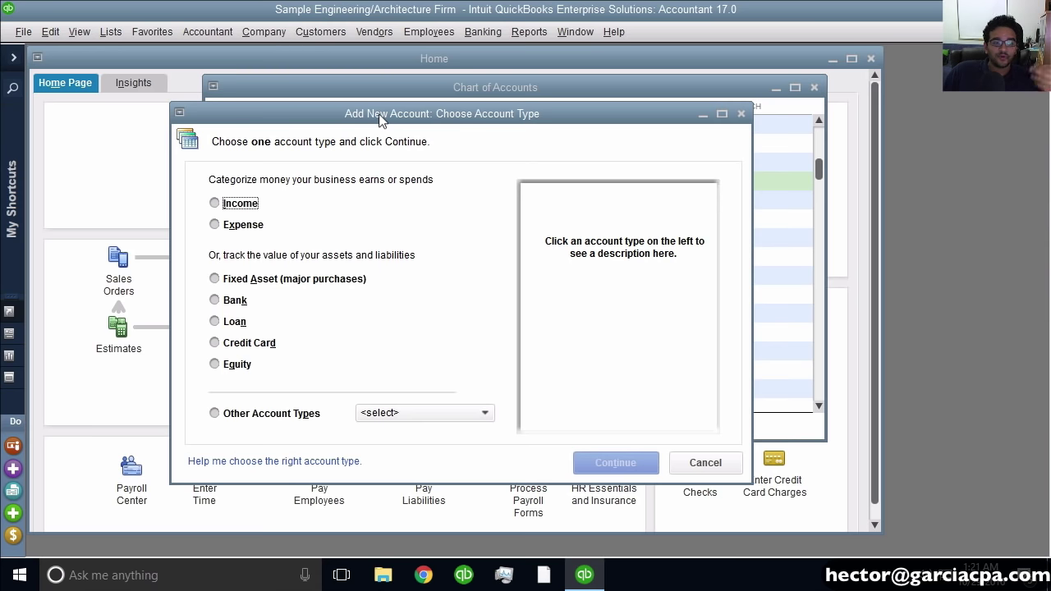
left_click(230, 322)
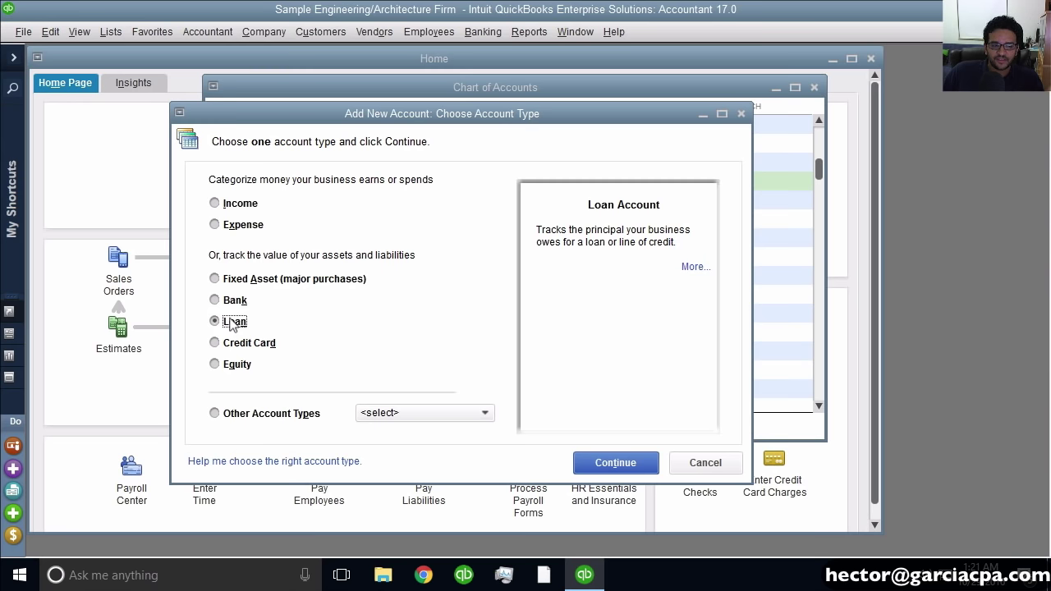
left_click(260, 414)
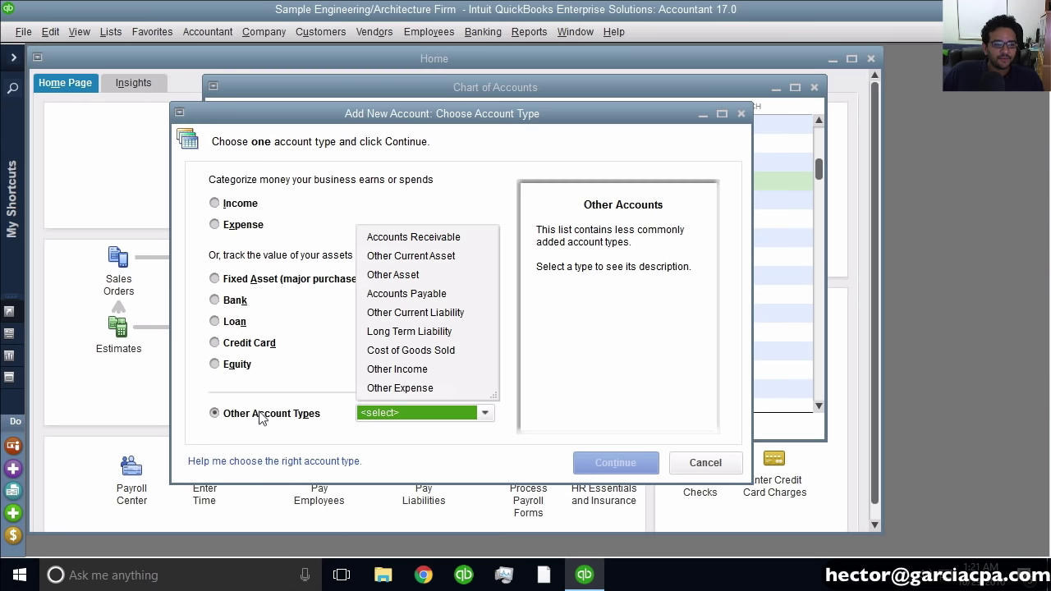
left_click(447, 339)
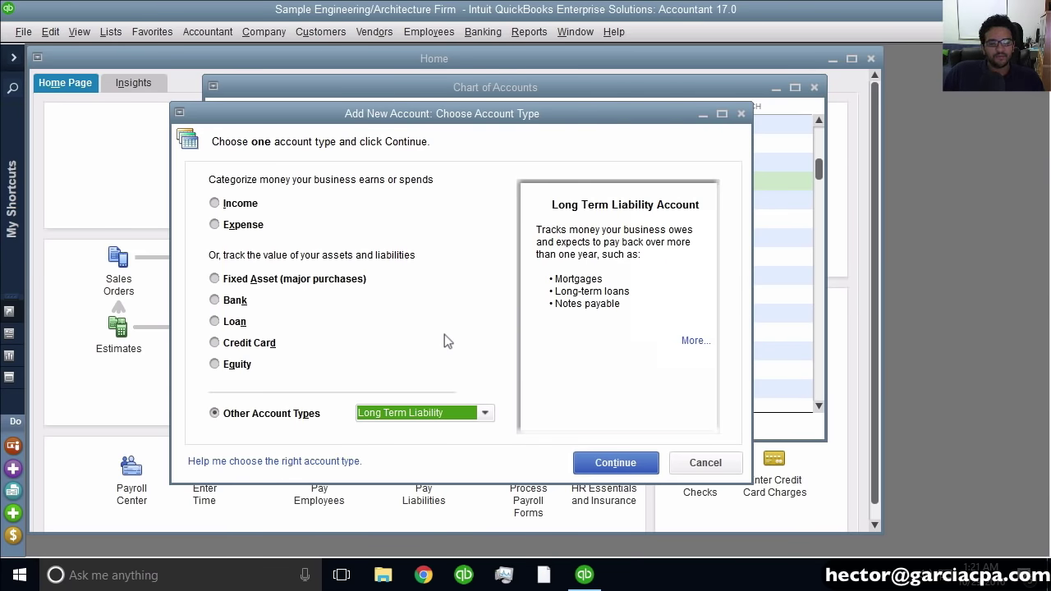
left_click(616, 464)
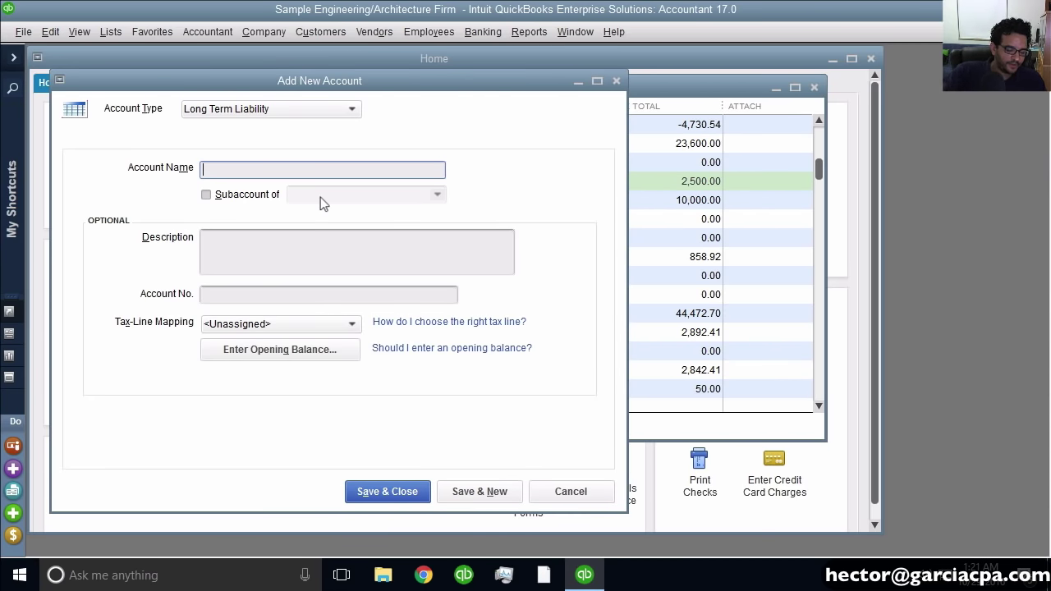
type("machinery l")
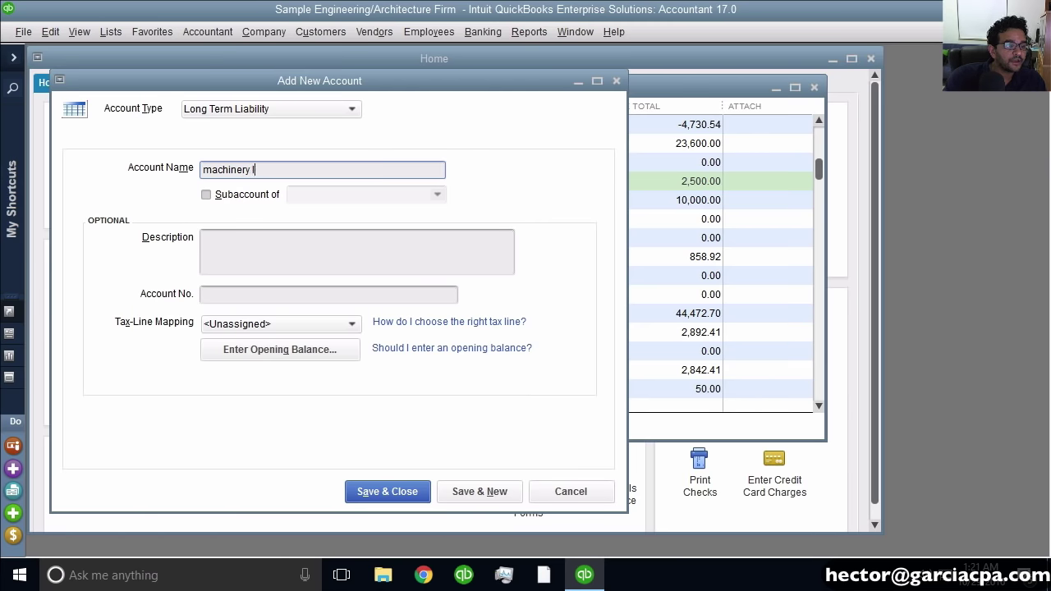
type("oan")
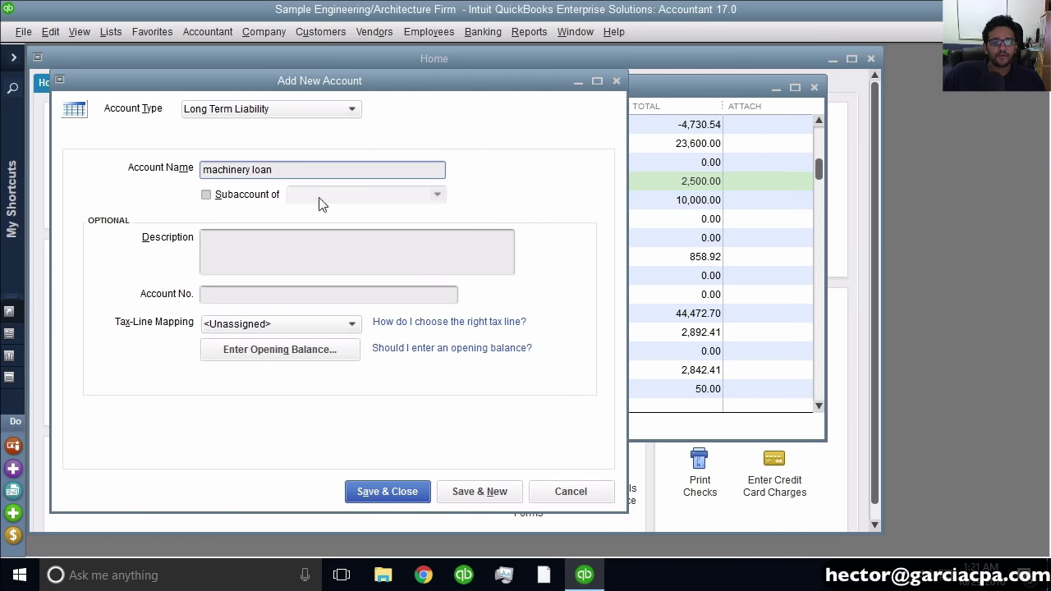
Give the machinery loan account an opening balance of 7,300.00 as of 12/31/2015 and save the account.
left_click(279, 350)
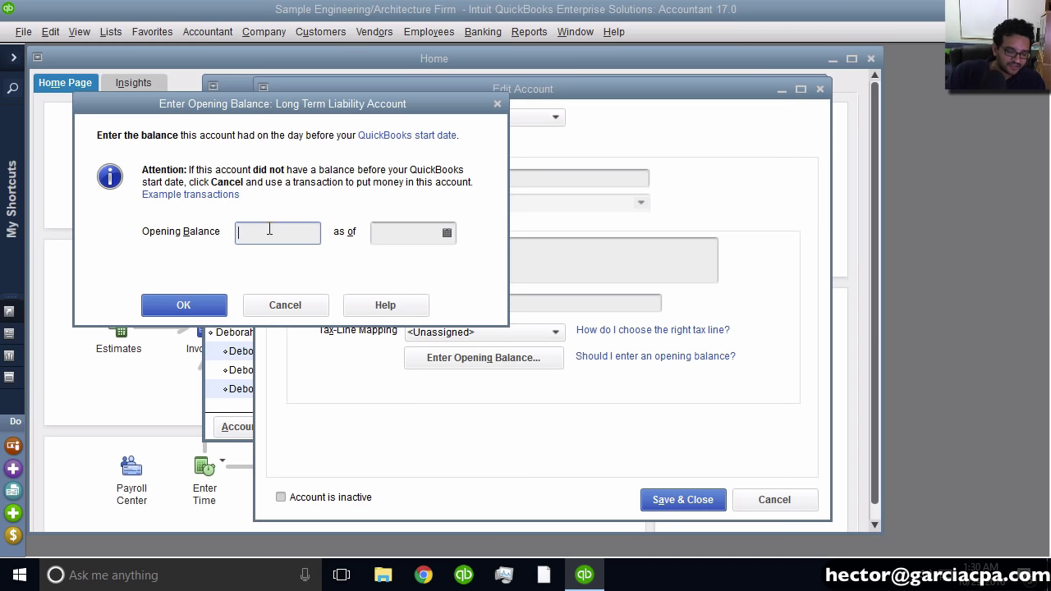
type("7,300")
key("Tab")
type("1")
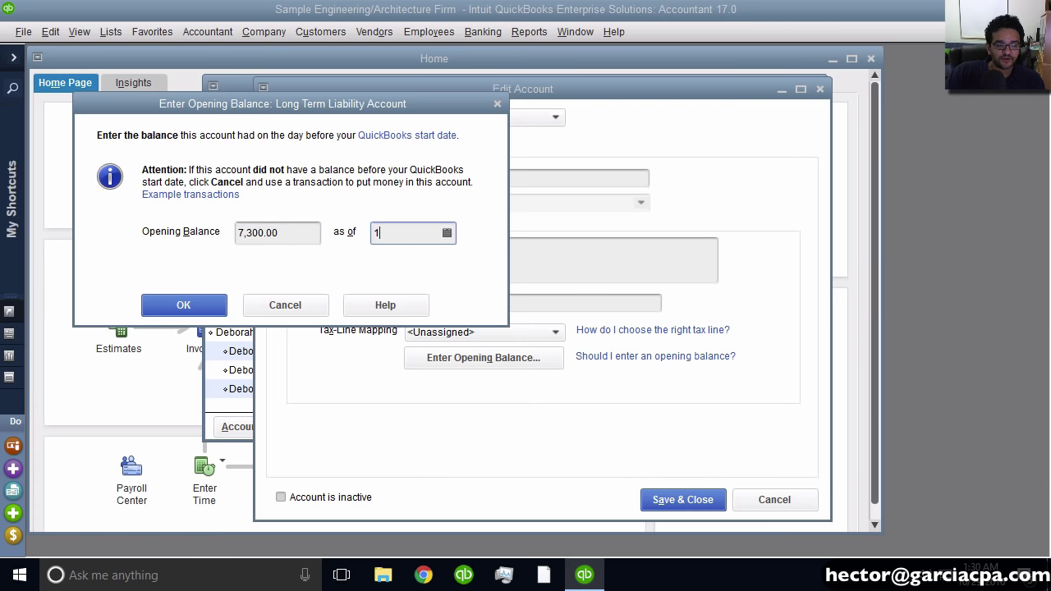
type("2312015")
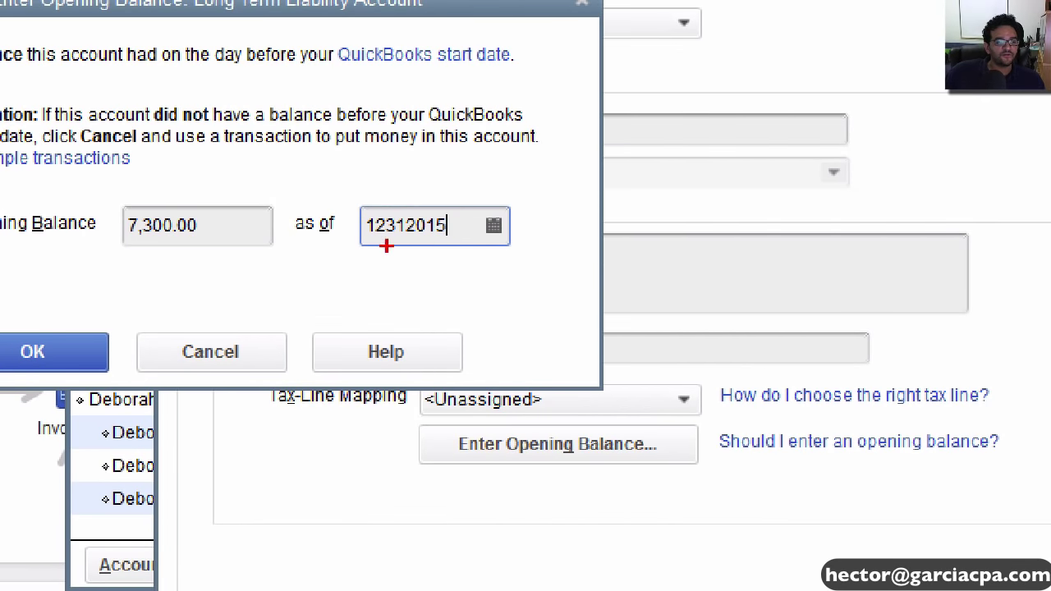
left_click_drag(385, 243, 454, 250)
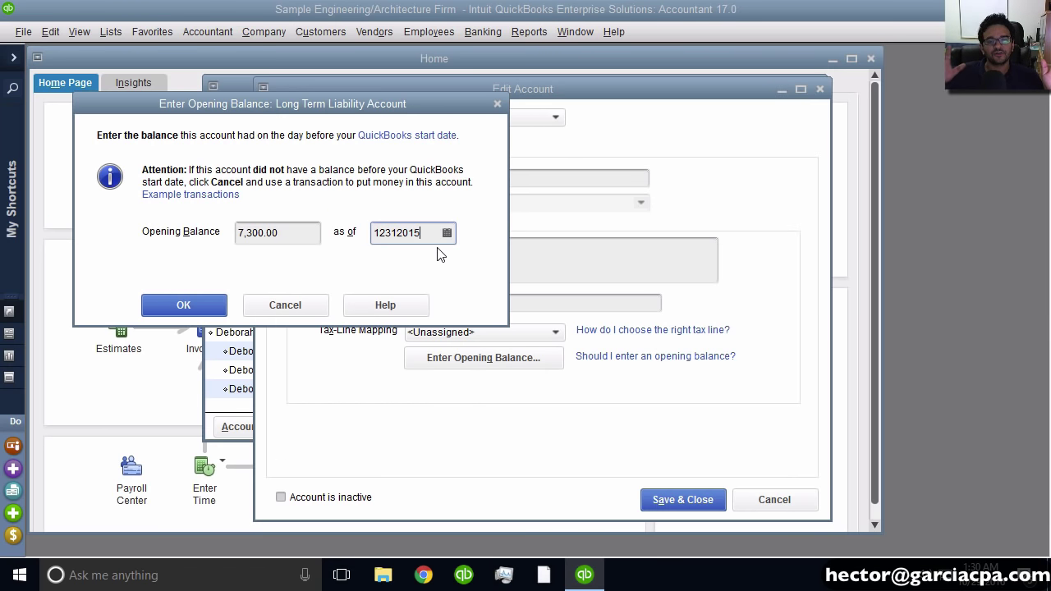
left_click(205, 304)
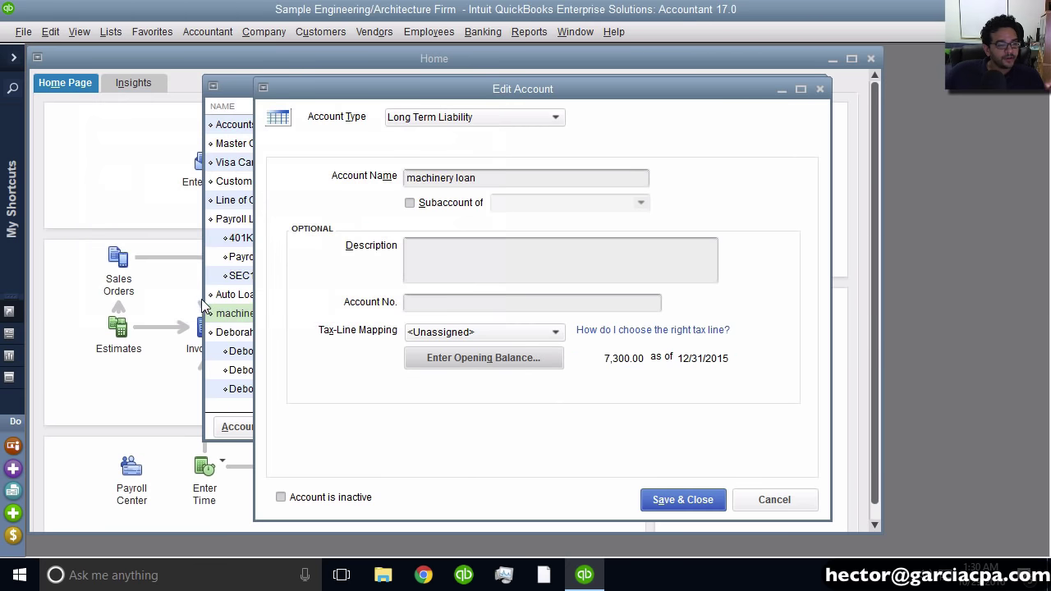
left_click(664, 500)
left_click(490, 293)
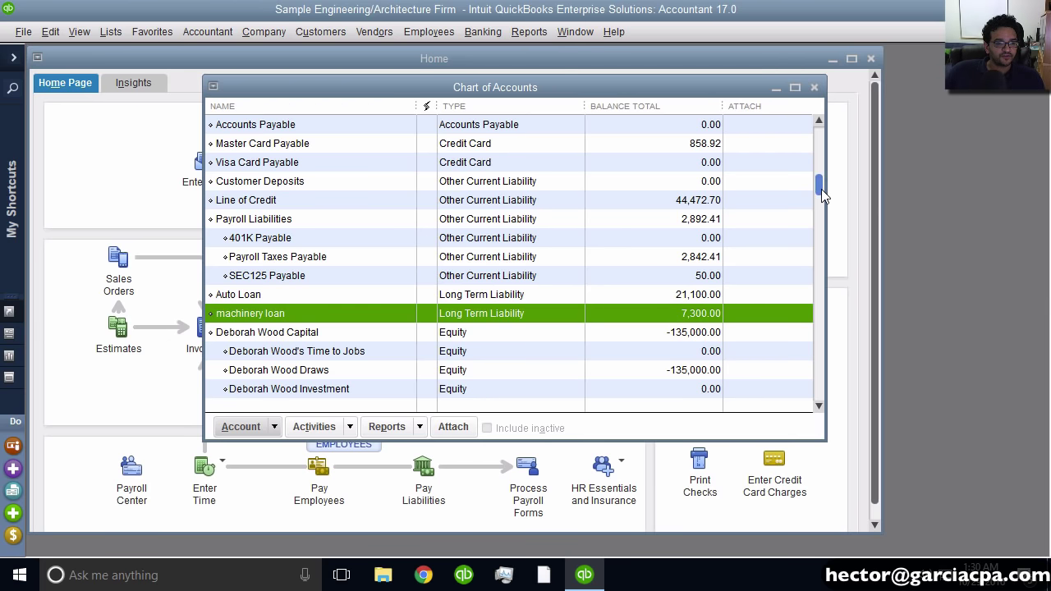
Select the Machinery 3000 fixed asset account and maximize the Chart of Accounts window.
left_click_drag(825, 195, 823, 170)
left_click(699, 238)
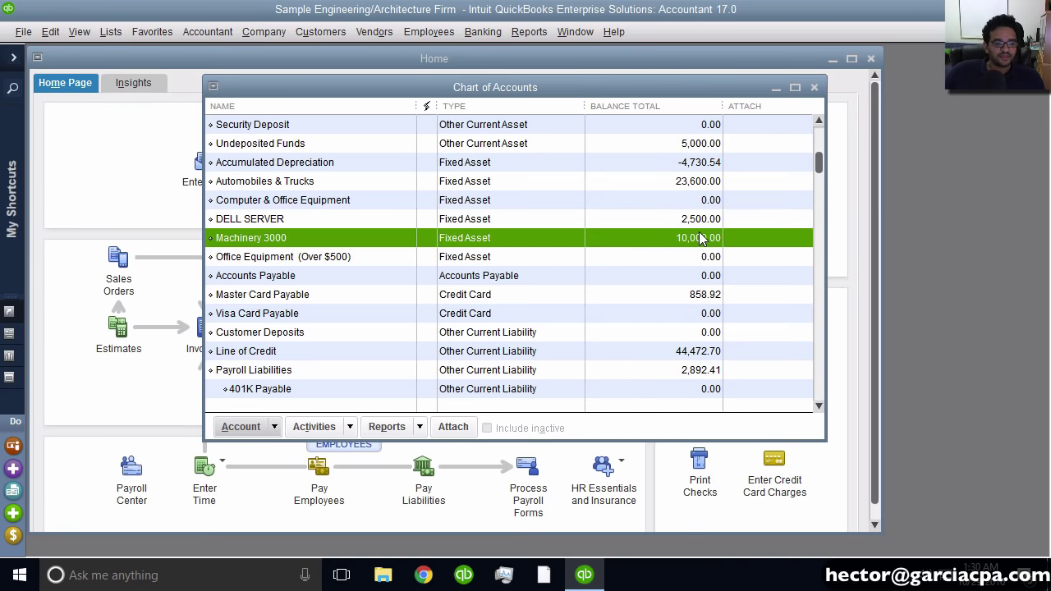
left_click(795, 87)
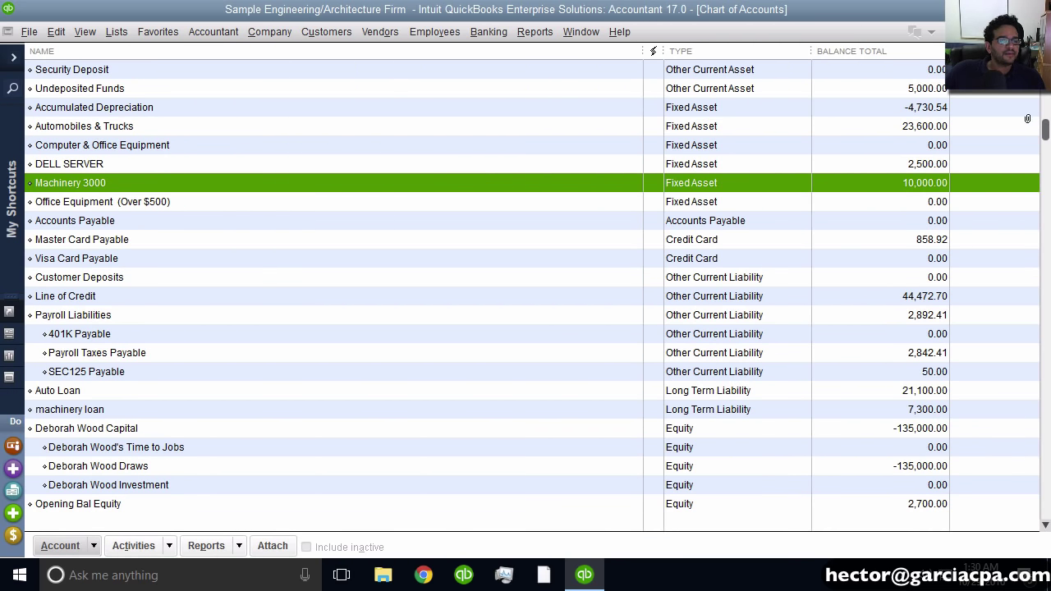
Examine the income accounts in the Chart of Accounts, from Engineering Revenue through Vendor Refunds.
mouse_move(1046, 129)
left_mouse_down()
mouse_move(1046, 248)
mouse_move(1046, 239)
left_mouse_up()
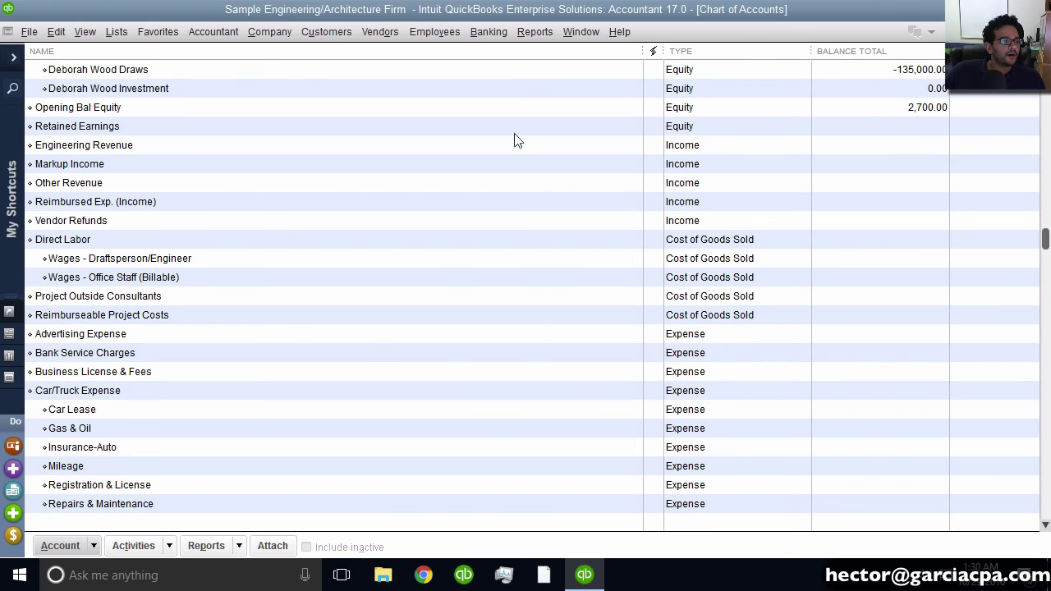
left_click(723, 150)
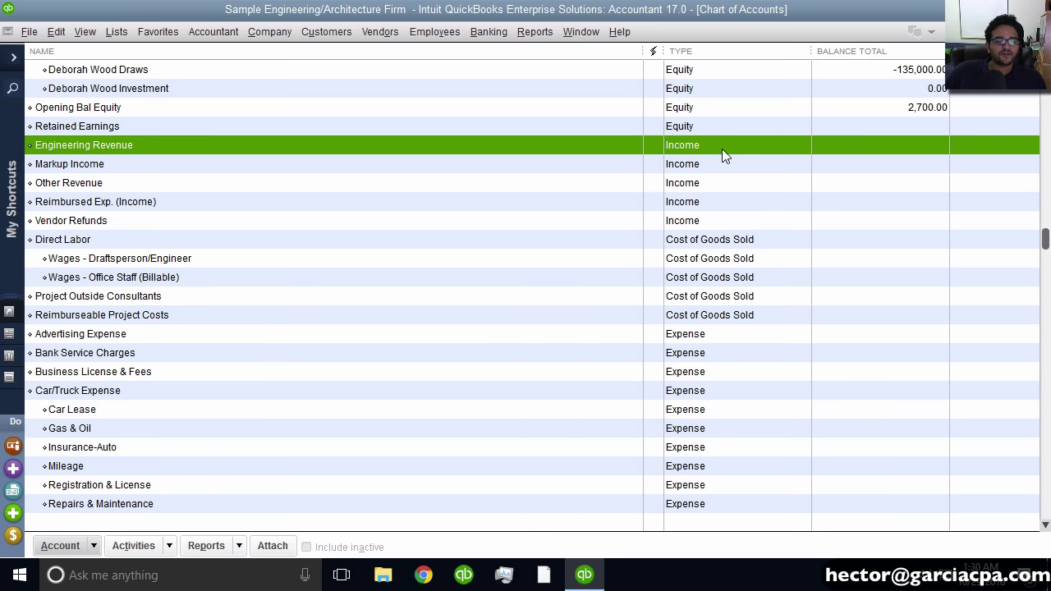
left_click(698, 164)
left_click(703, 186)
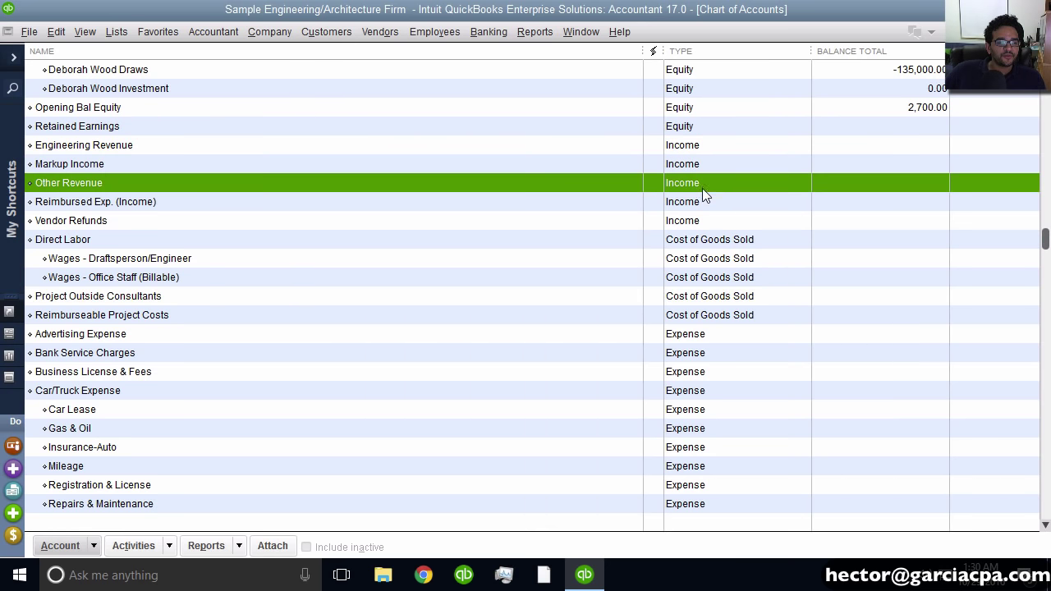
left_click(705, 200)
left_click(704, 221)
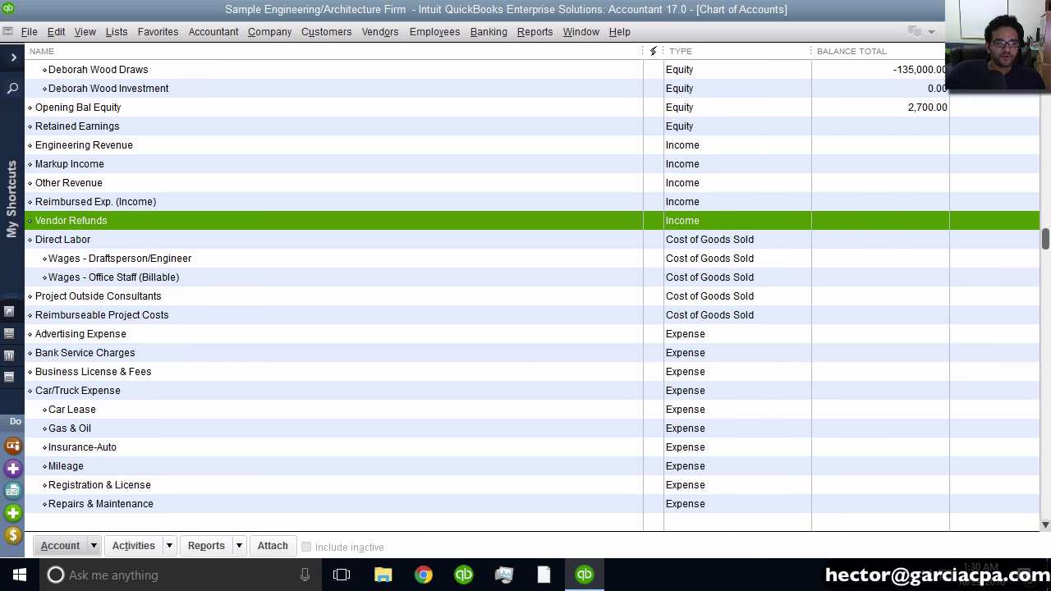
Run the Profit & Loss Standard report with its dates set to All.
left_click(534, 32)
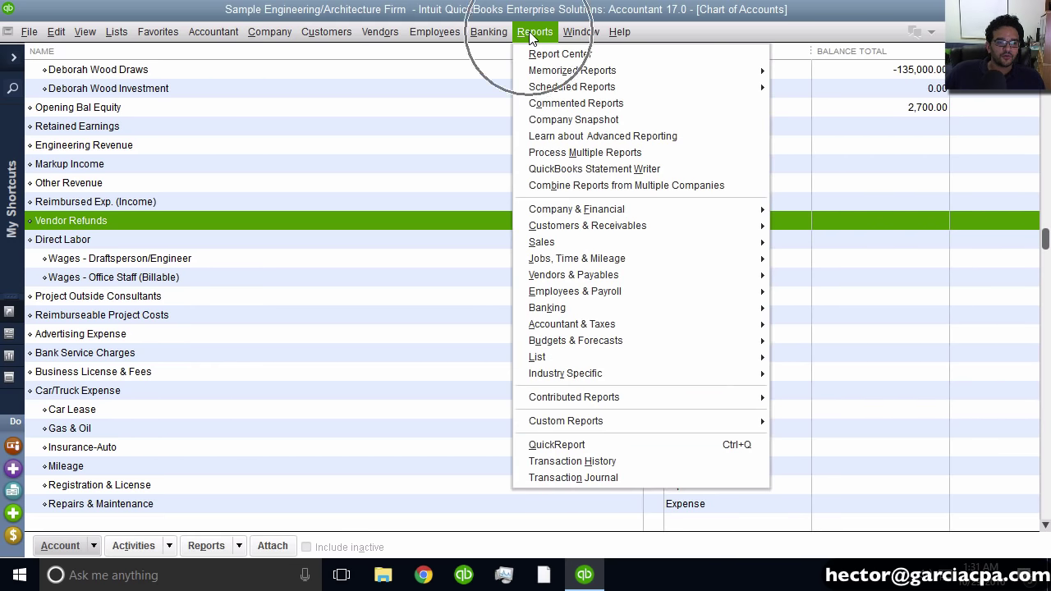
mouse_move(744, 216)
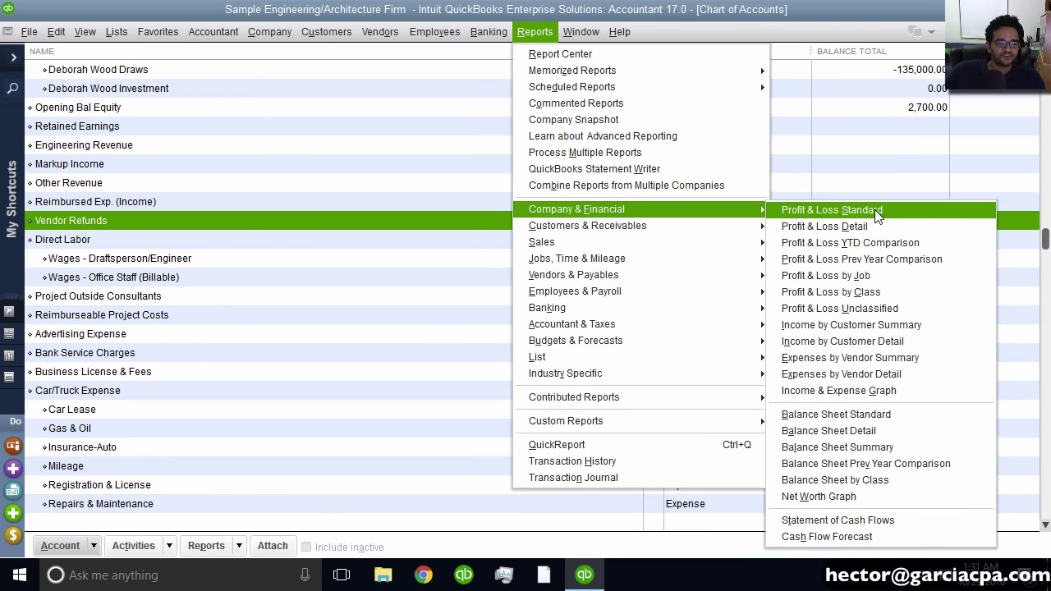
left_click(832, 210)
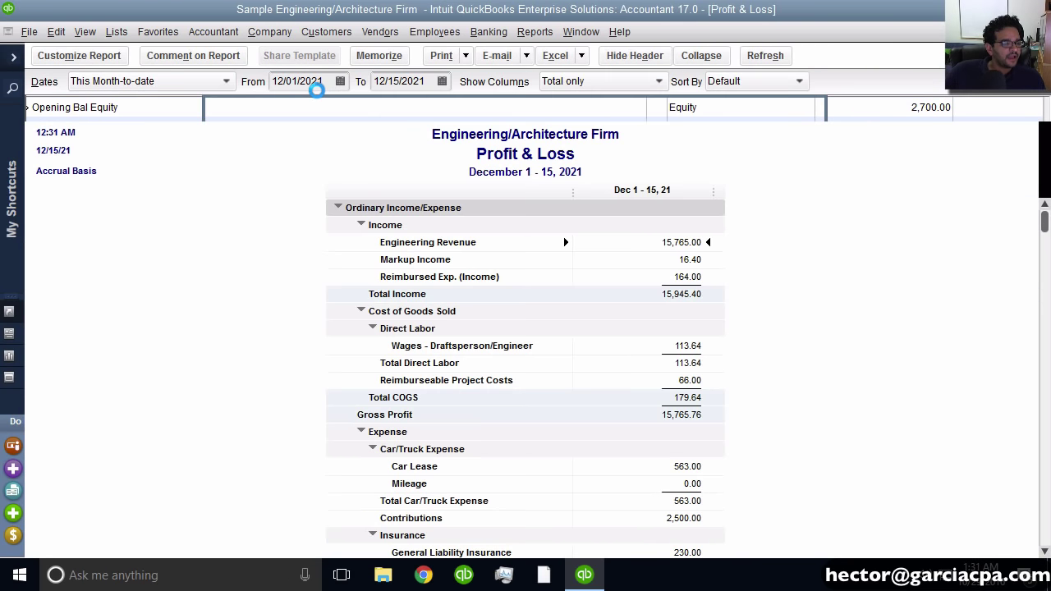
type("a")
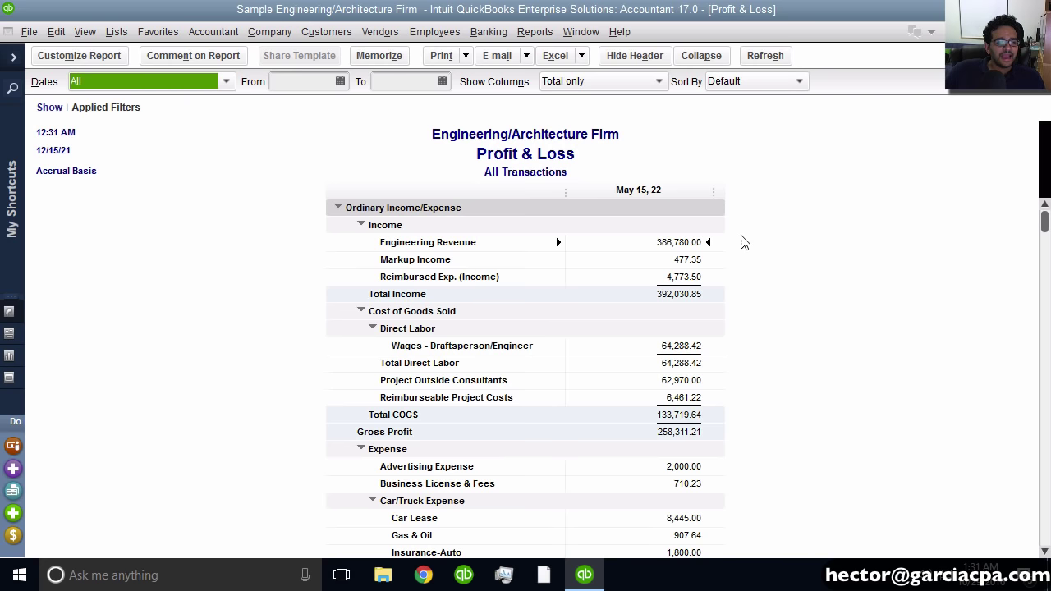
Examine the income lines of the Profit & Loss report, from Engineering Revenue to Reimbursed Exp. (Income).
left_click(791, 272)
left_click(695, 245)
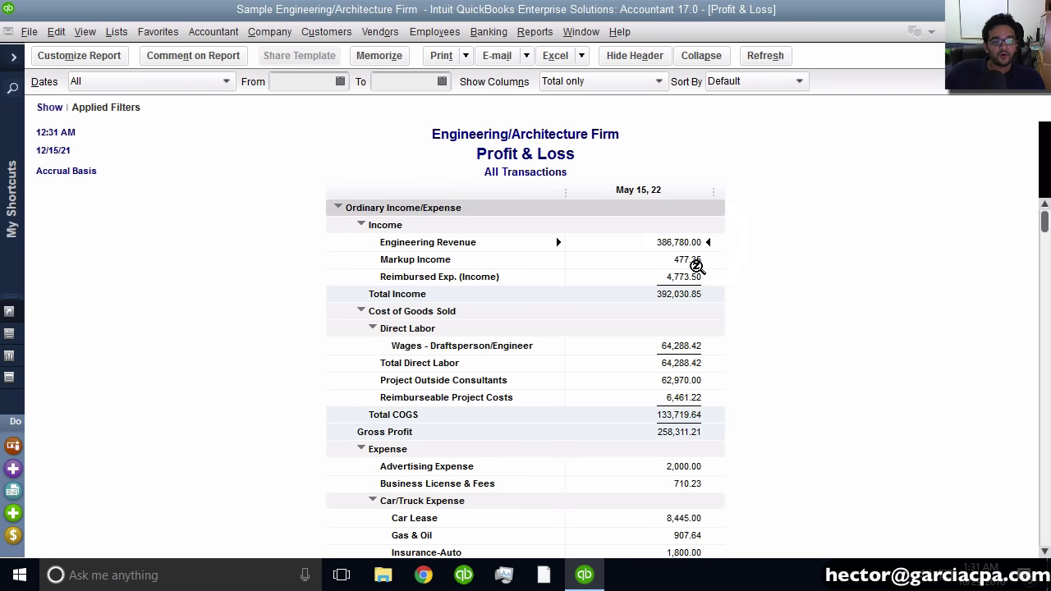
left_click(696, 278)
left_click(452, 253)
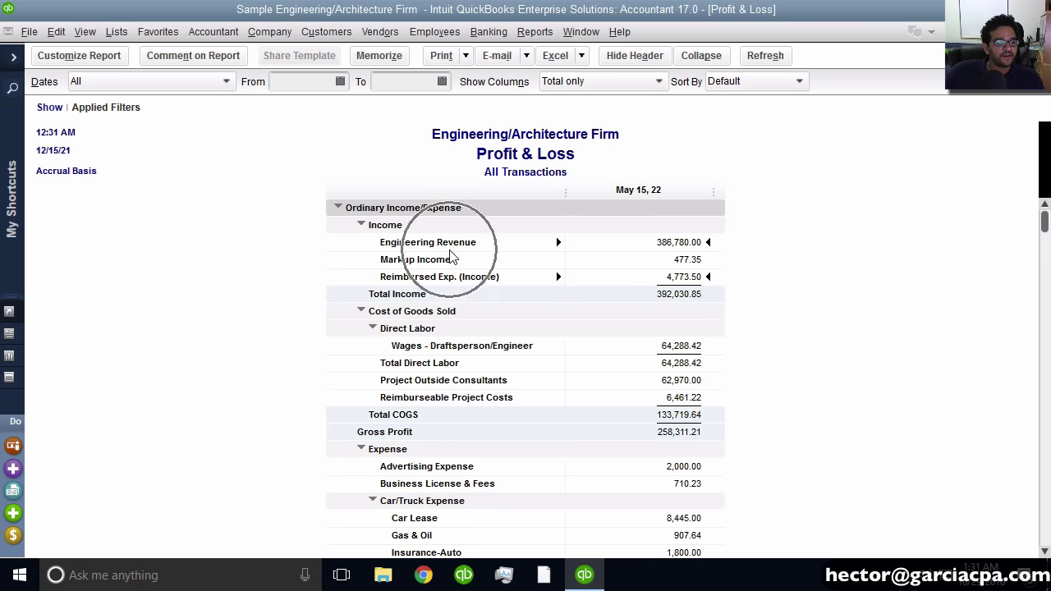
left_click(434, 289)
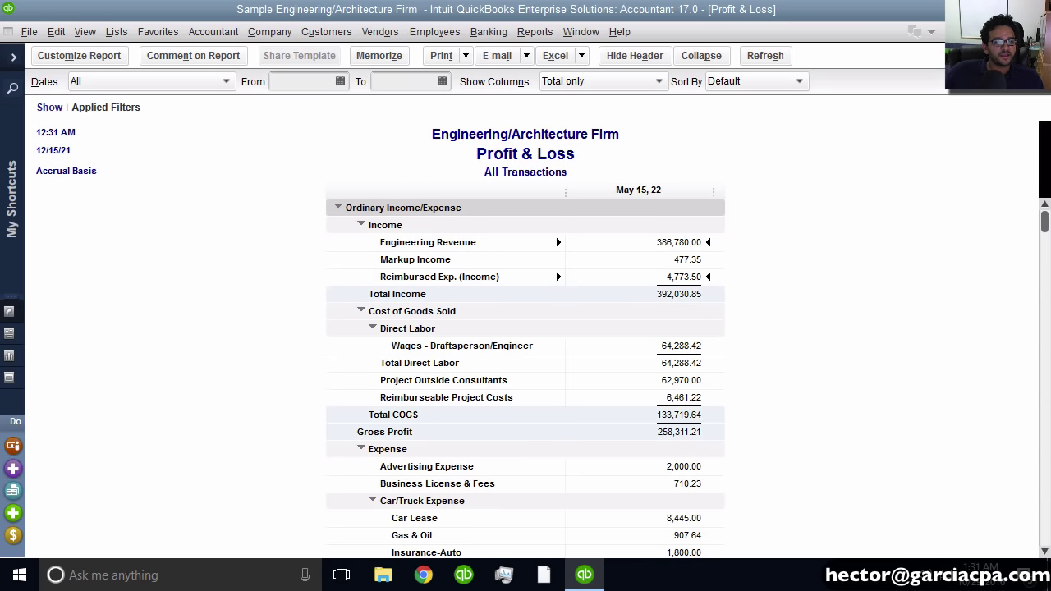
Restore the maximized windows, close the Home window, and arrange the Profit & Loss report beside the Chart of Accounts names.
left_click(914, 32)
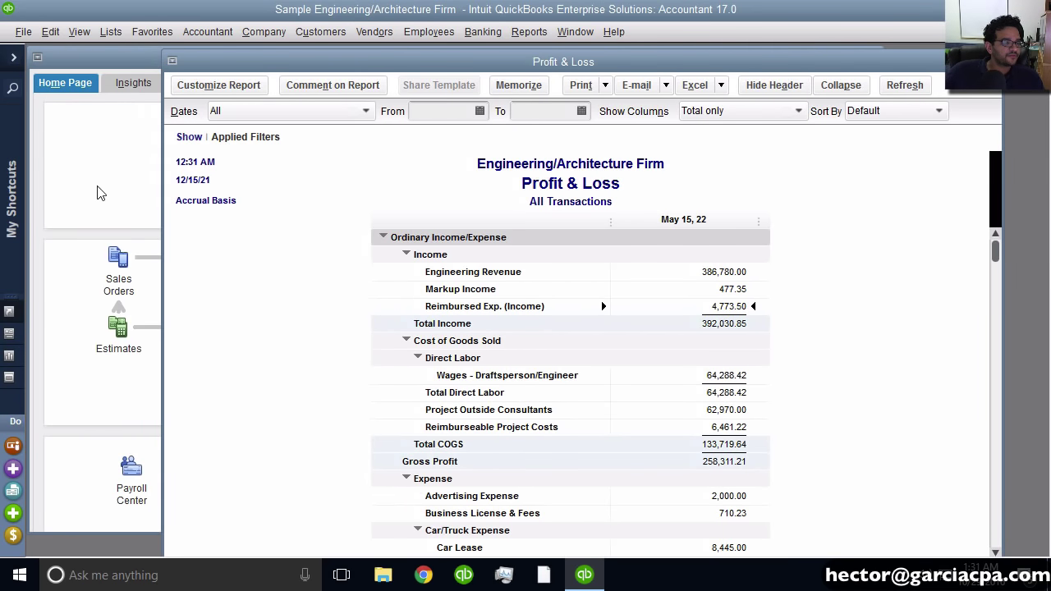
left_click(39, 59)
left_click(298, 53)
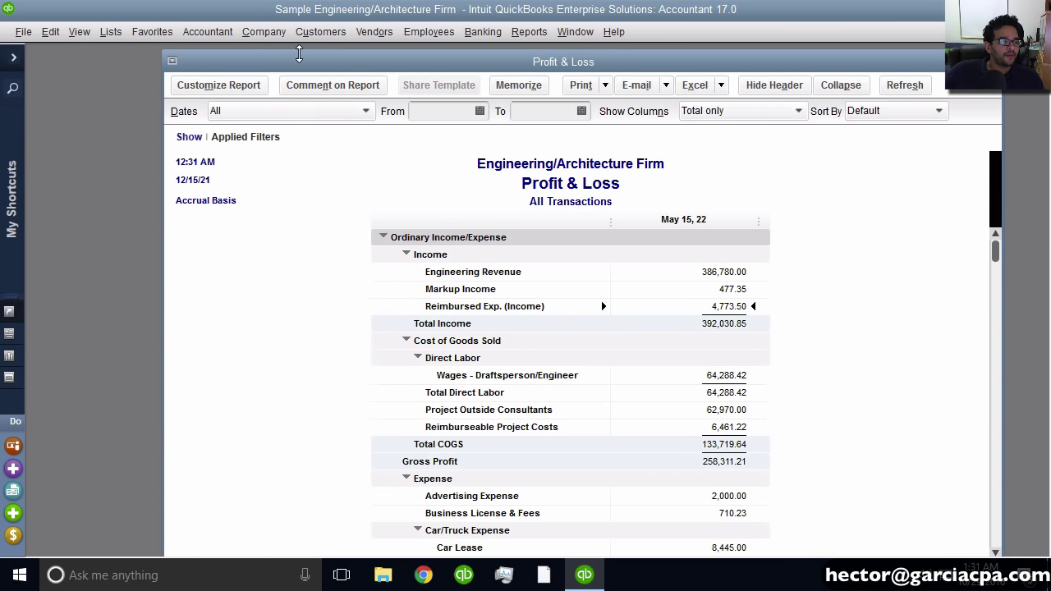
left_click_drag(298, 53, 415, 290)
left_click_drag(336, 94, 165, 71)
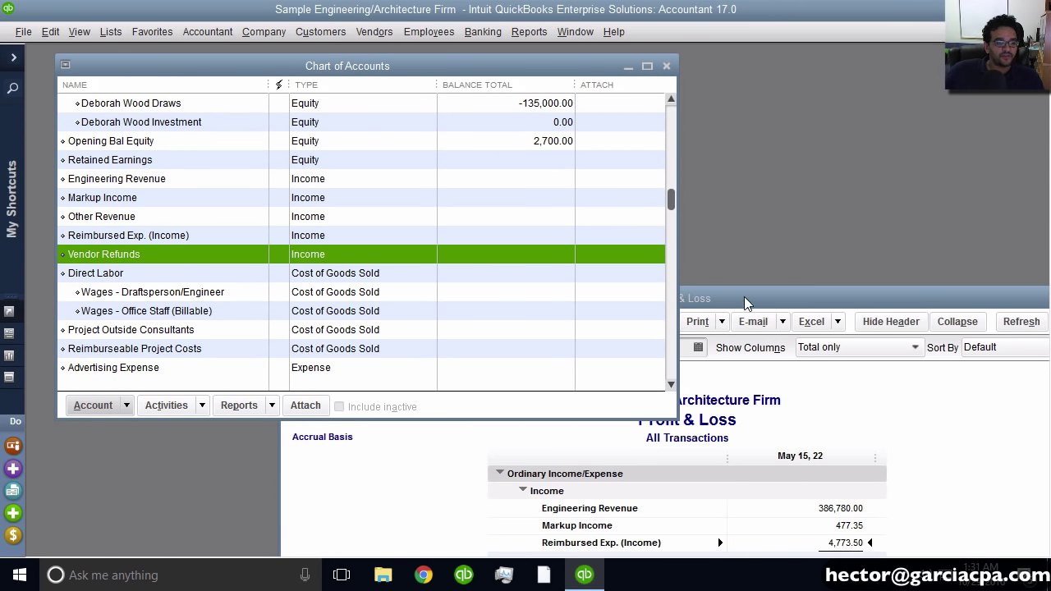
left_click_drag(746, 304, 701, 108)
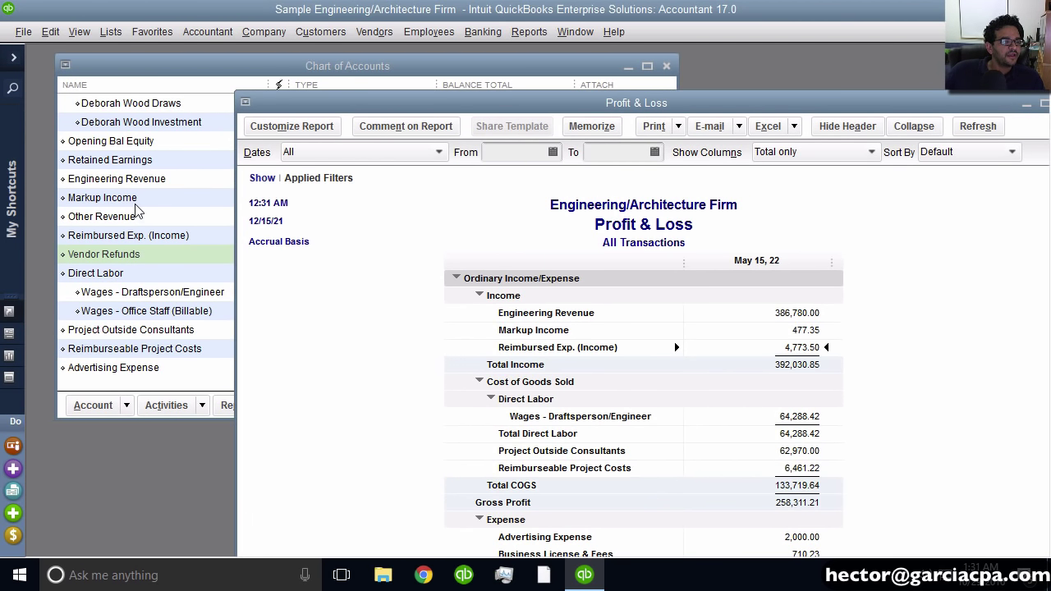
Compare the Other Revenue and Vendor Refunds accounts with the income lines of the Profit & Loss report.
left_click(116, 221)
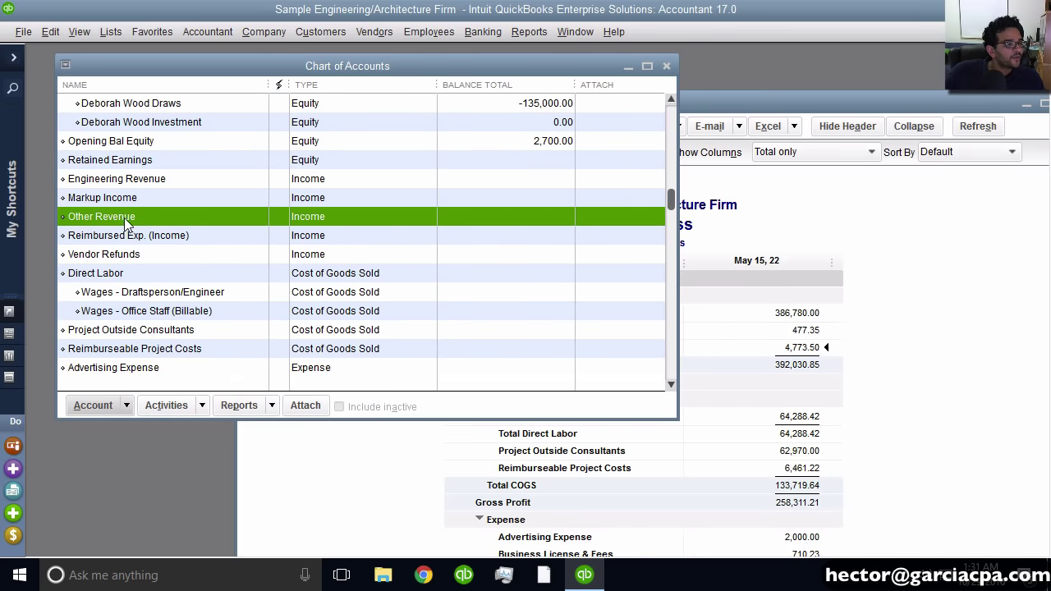
left_click(117, 260)
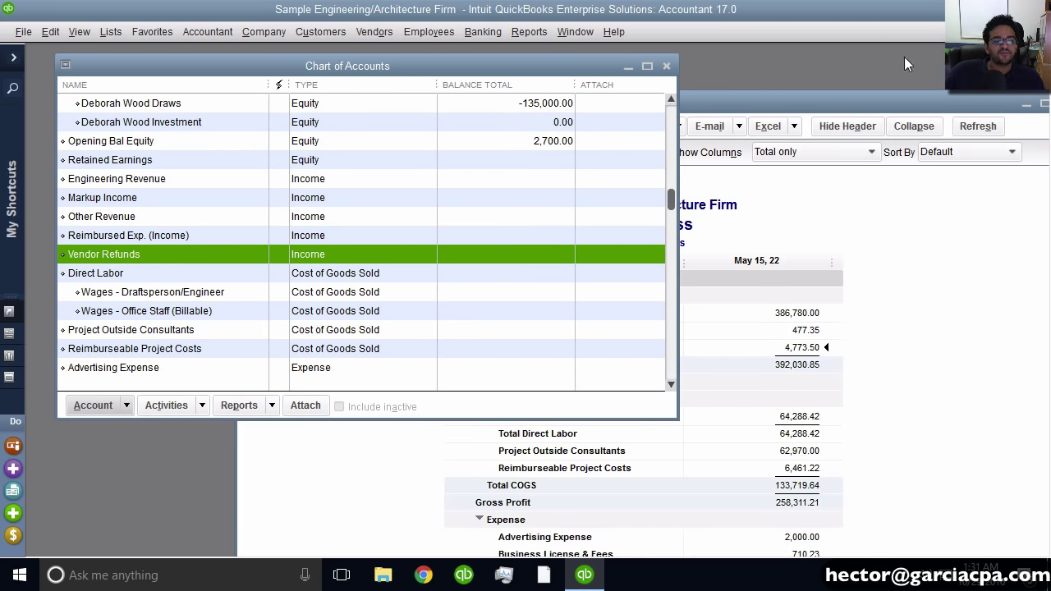
left_click(837, 102)
left_click_drag(837, 102, 838, 72)
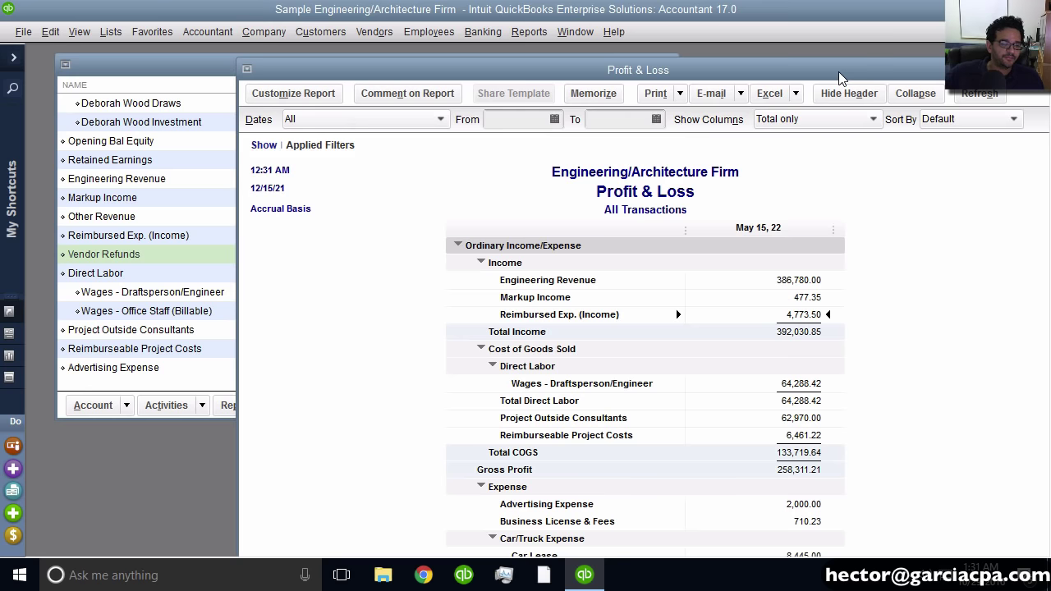
left_click(108, 258)
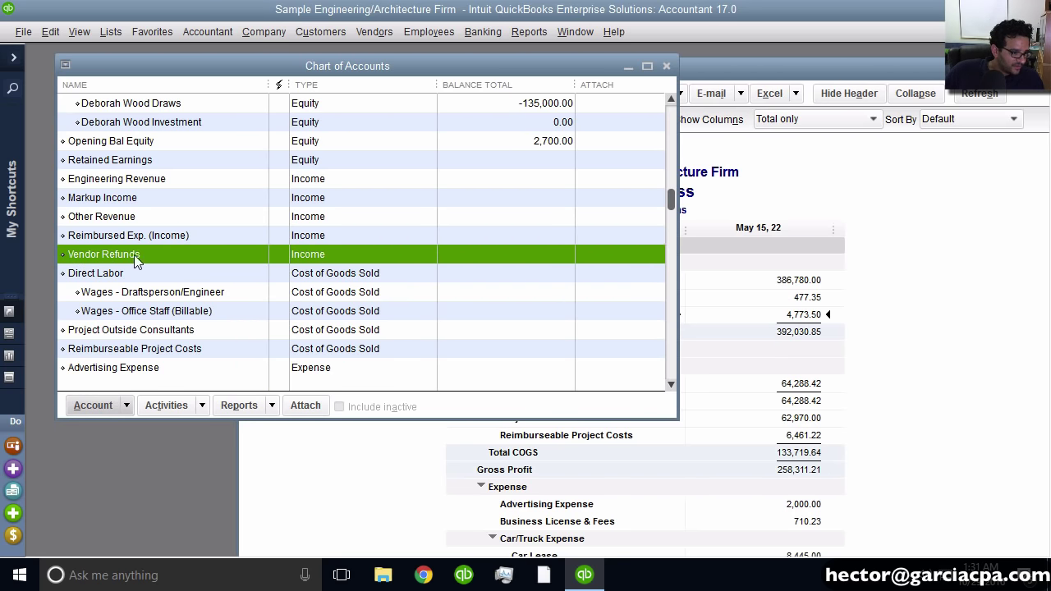
left_click(981, 297)
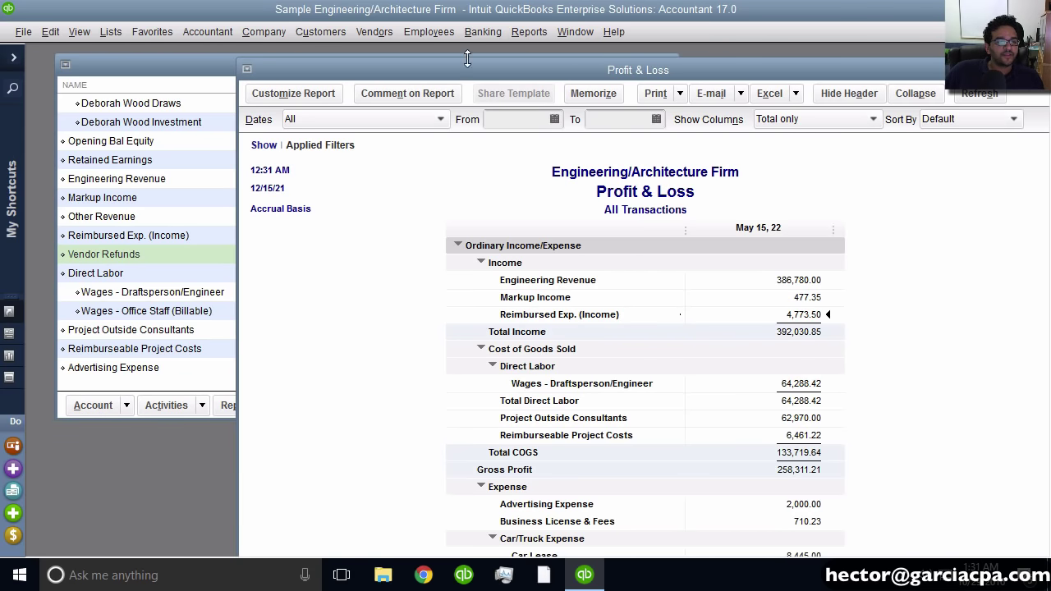
Record a 5,000.00 deposit from the Vendor Refunds account into the company savings account, skipping the pending customer payments.
left_click(481, 30)
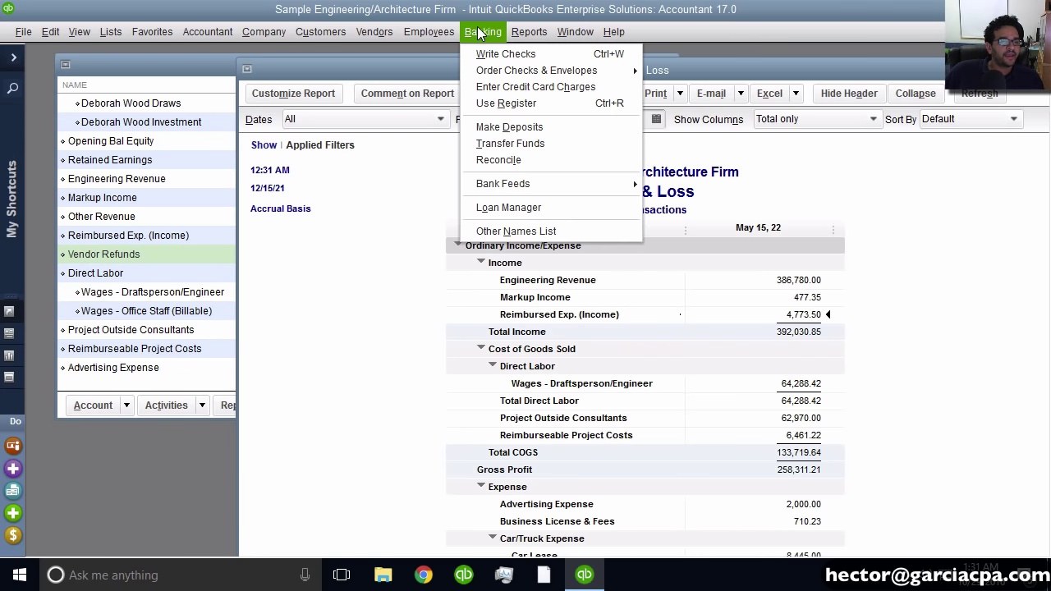
left_click(518, 128)
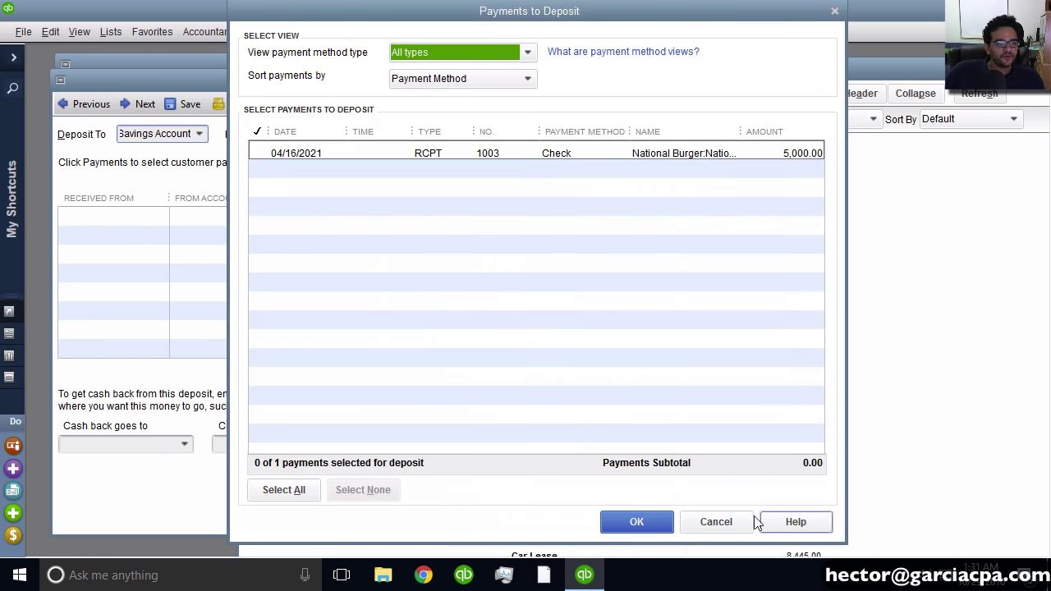
left_click(716, 521)
left_click(206, 214)
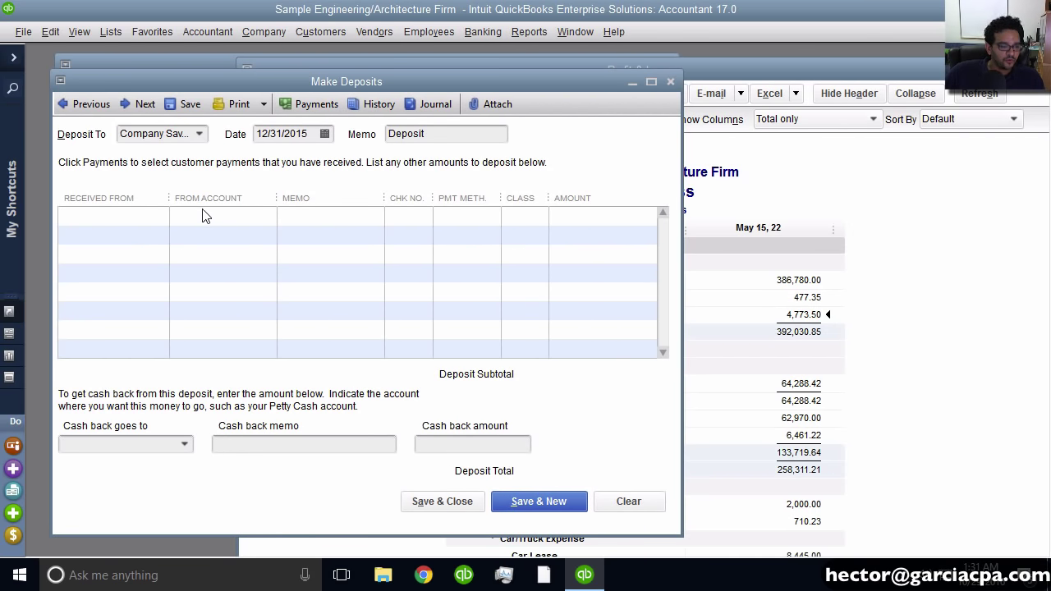
type("Vendor Refunds")
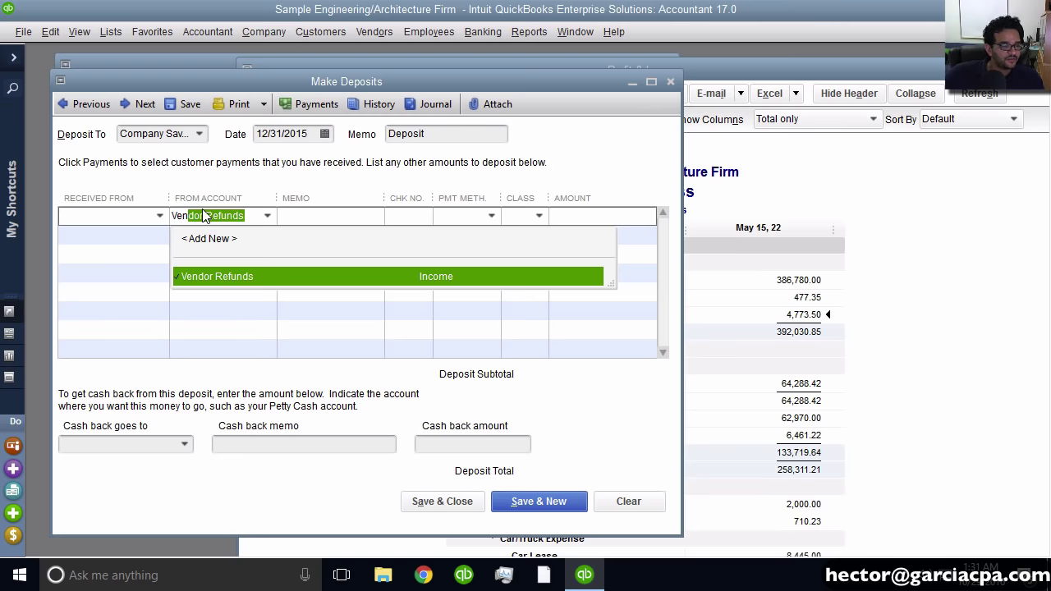
left_click(267, 215)
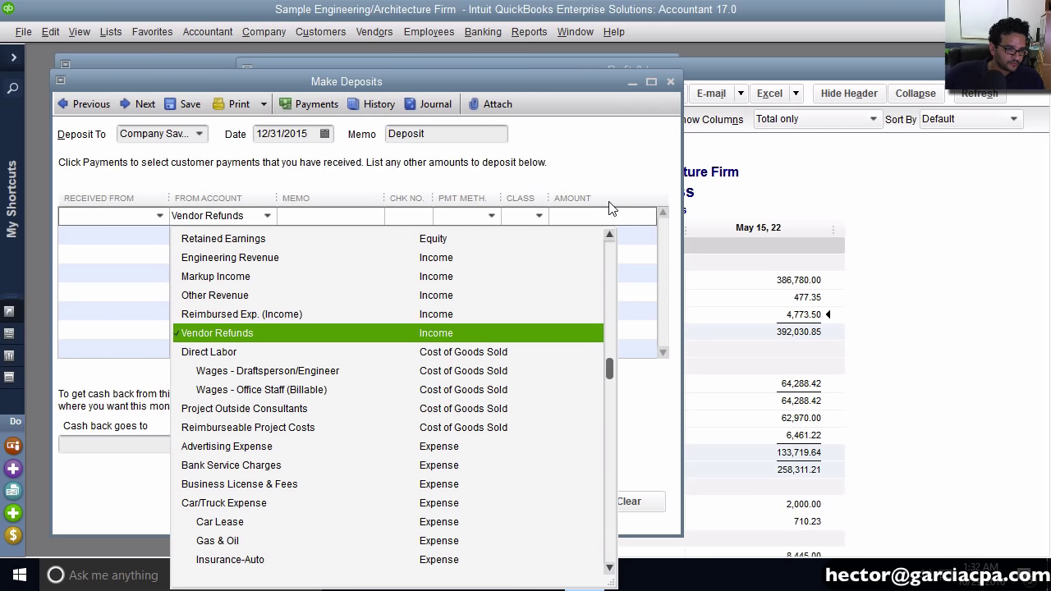
left_click(611, 216)
type("5000")
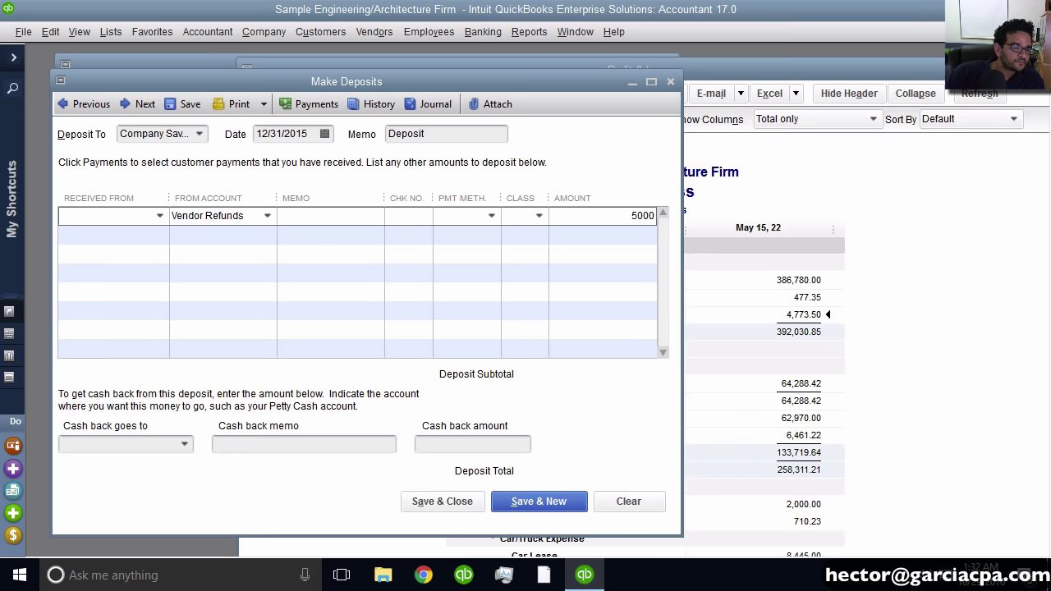
left_click(450, 504)
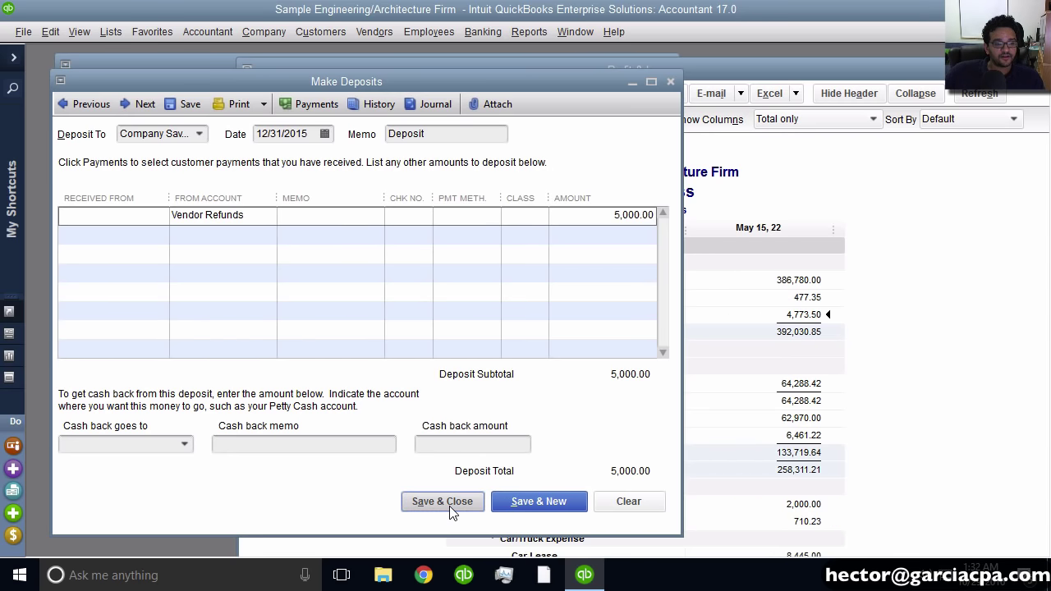
left_click(493, 294)
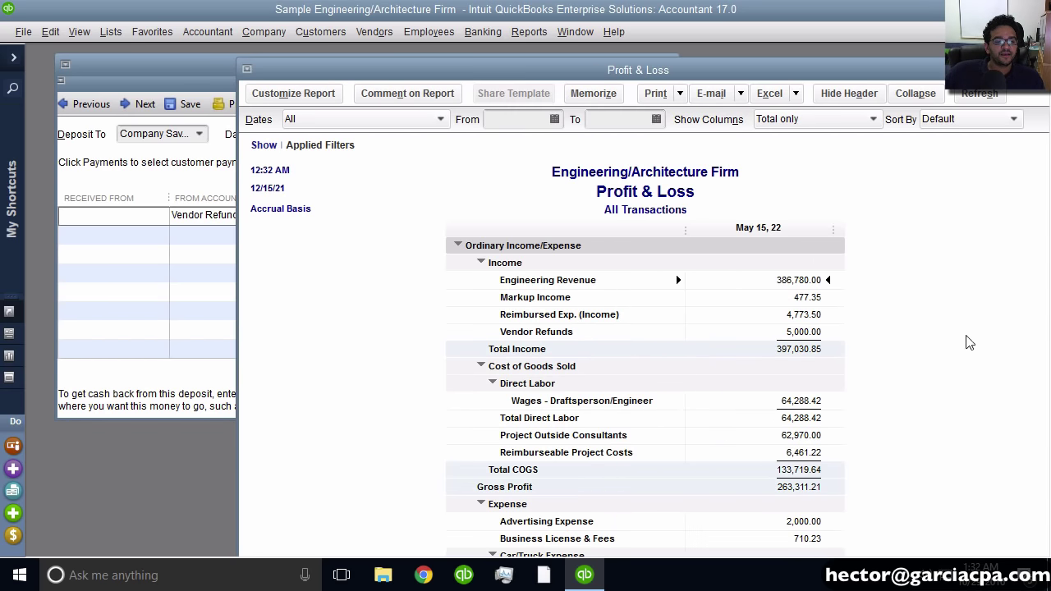
Check the Vendor Refunds line in the Profit & Loss report, then bring up the Chart of Accounts maximized.
left_click(818, 333)
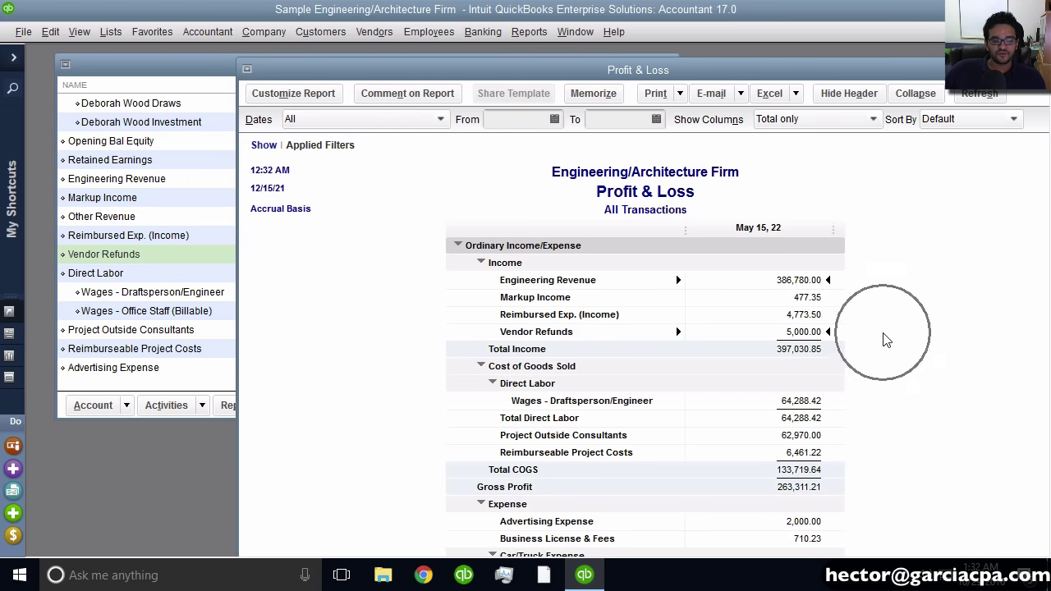
left_click(134, 63)
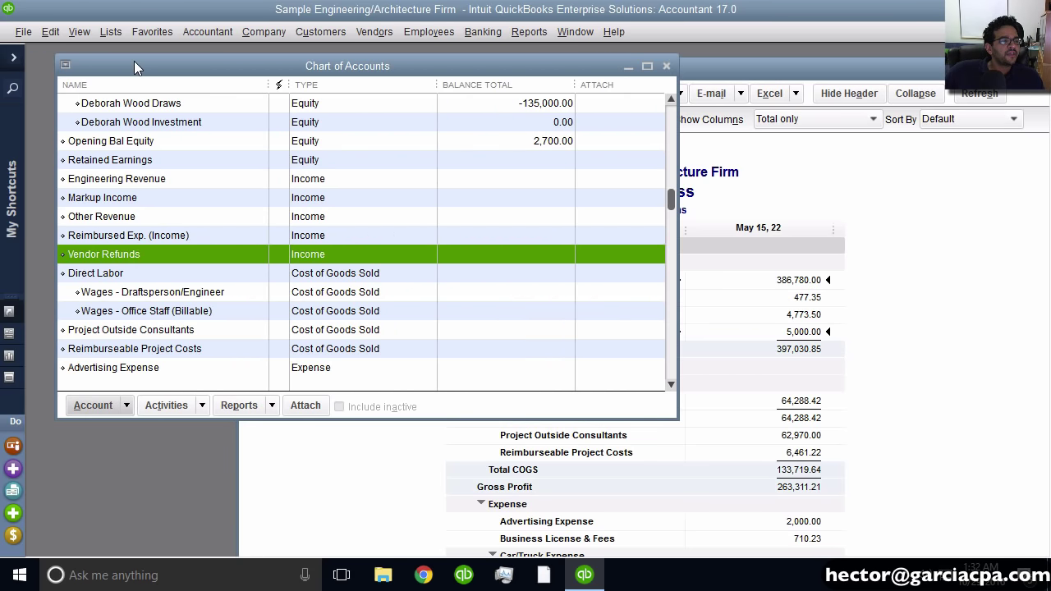
left_click(646, 69)
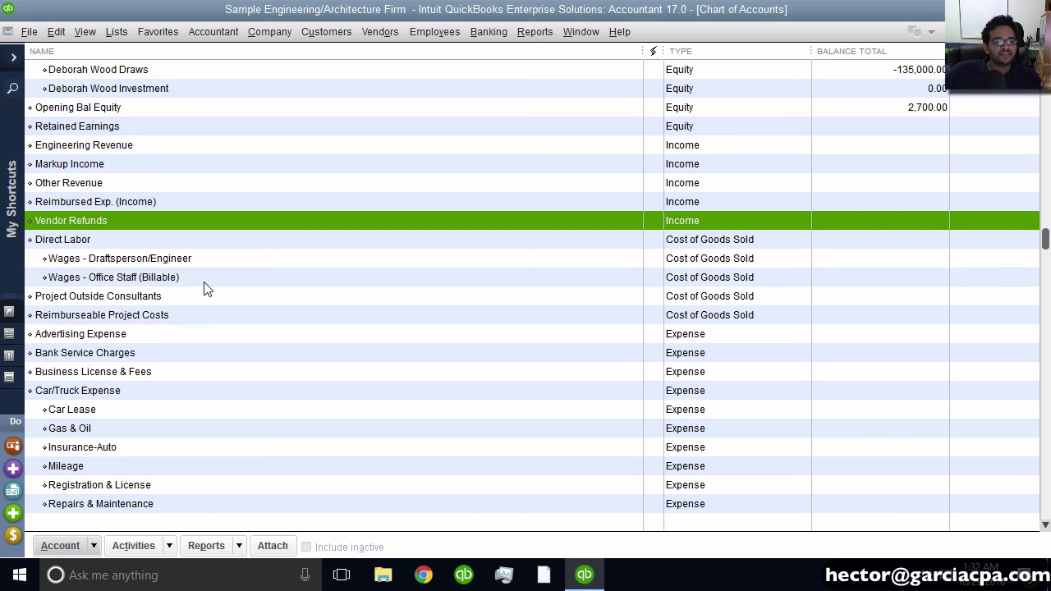
Run a new Profit & Loss Standard report and place its restored window beside the Chart of Accounts names and types.
left_click(538, 33)
mouse_move(658, 210)
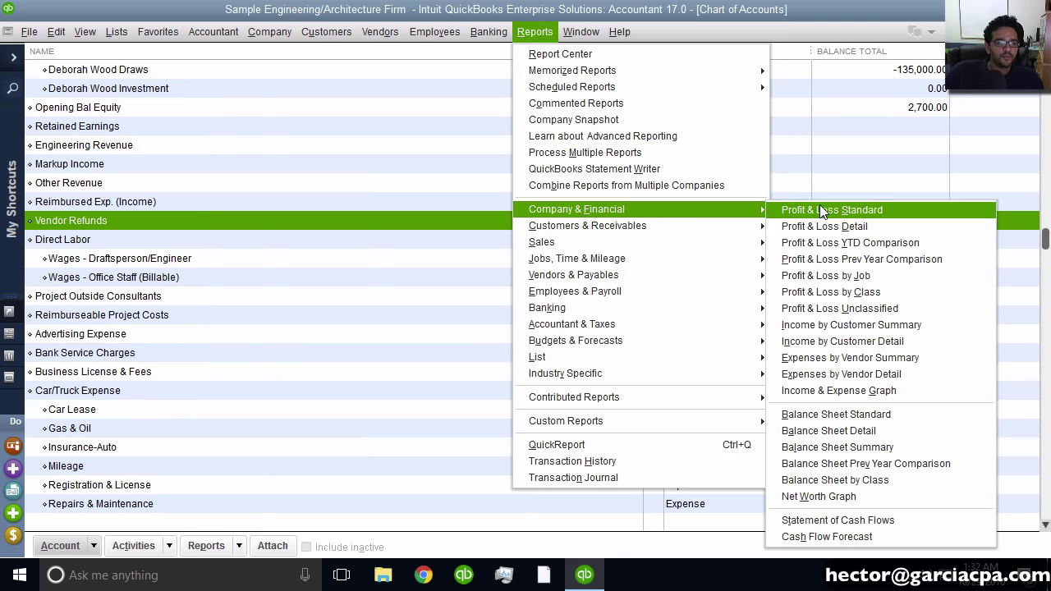
left_click(819, 207)
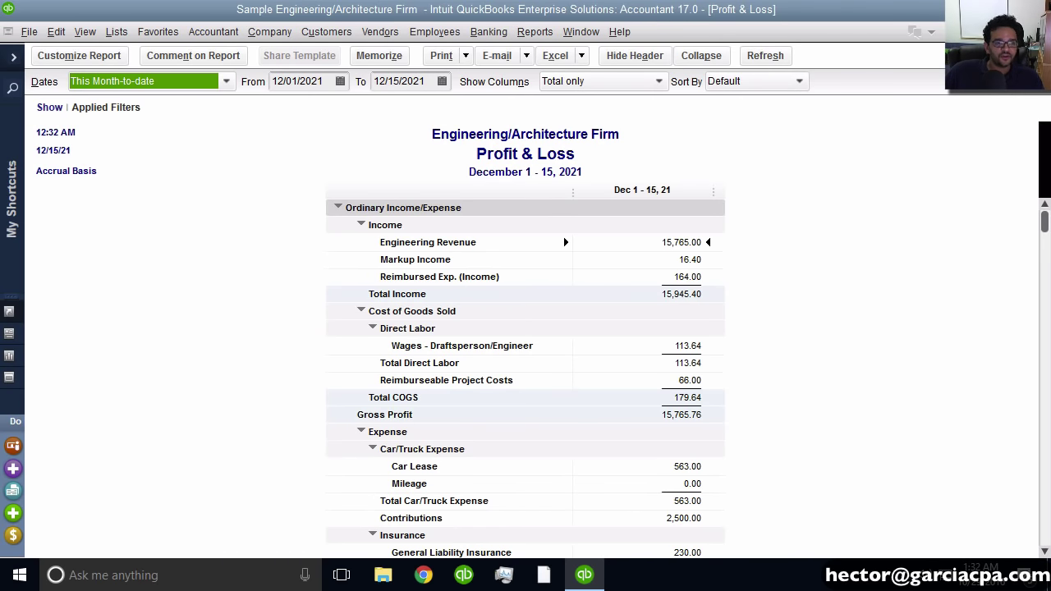
left_click(915, 31)
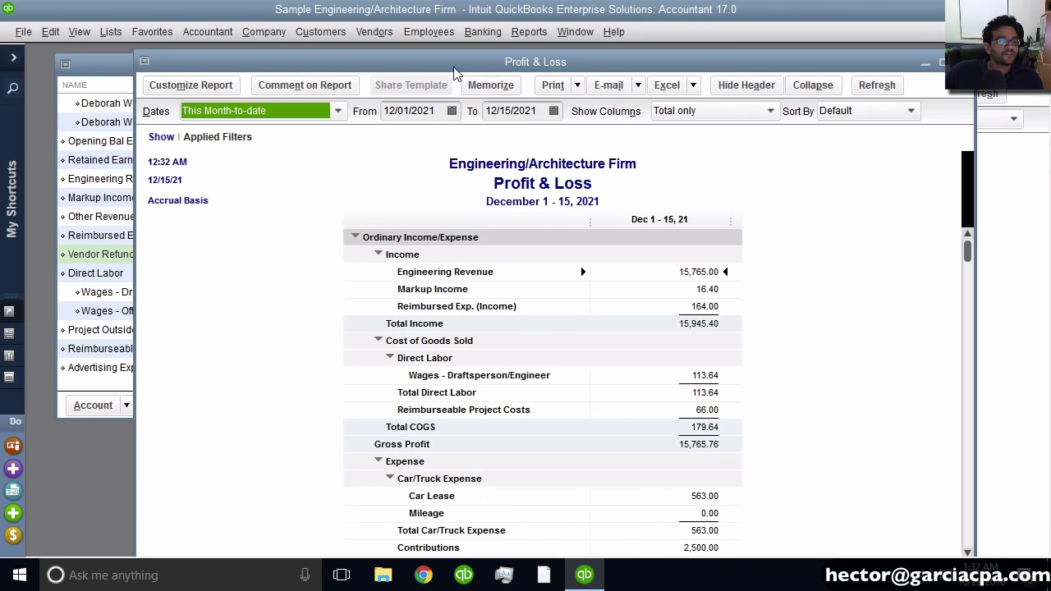
left_click_drag(423, 60, 723, 79)
left_click(740, 302)
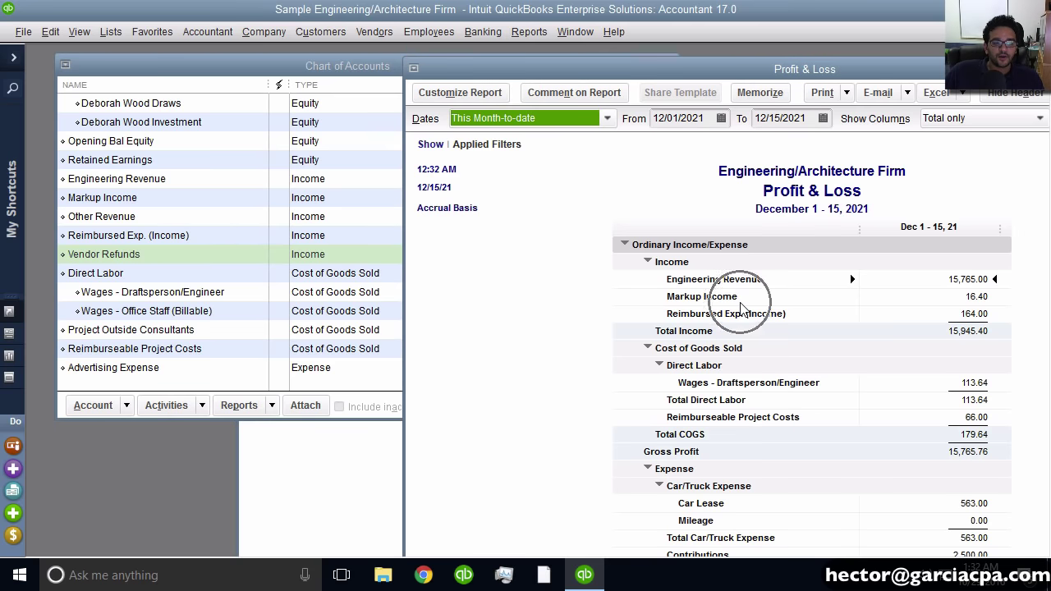
left_click(748, 327)
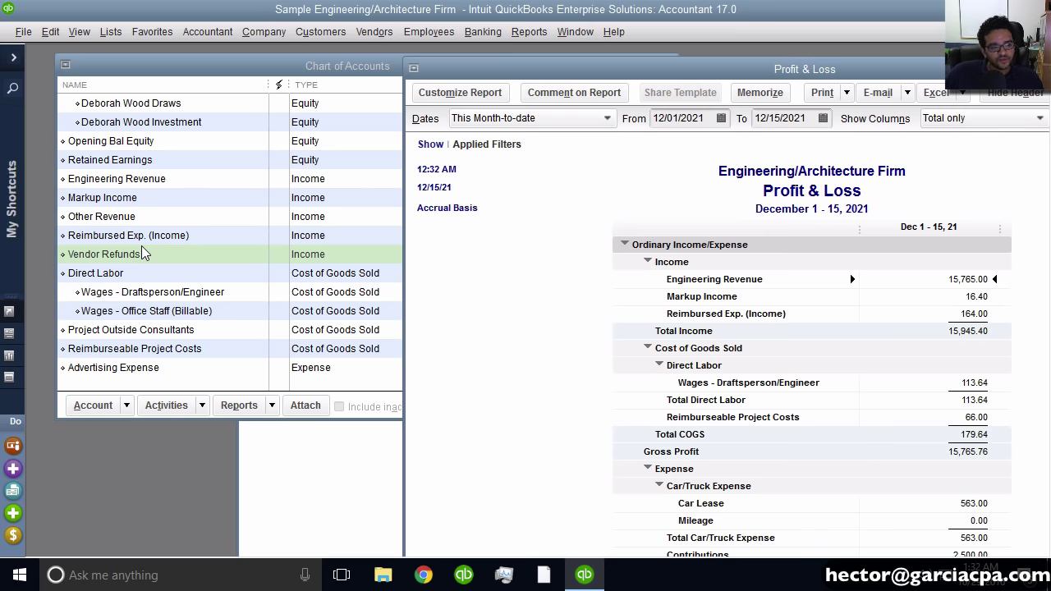
Edit the Reimbursed Exp. (Income) account to make it a subaccount of Markup Income, and save it.
left_click(163, 238)
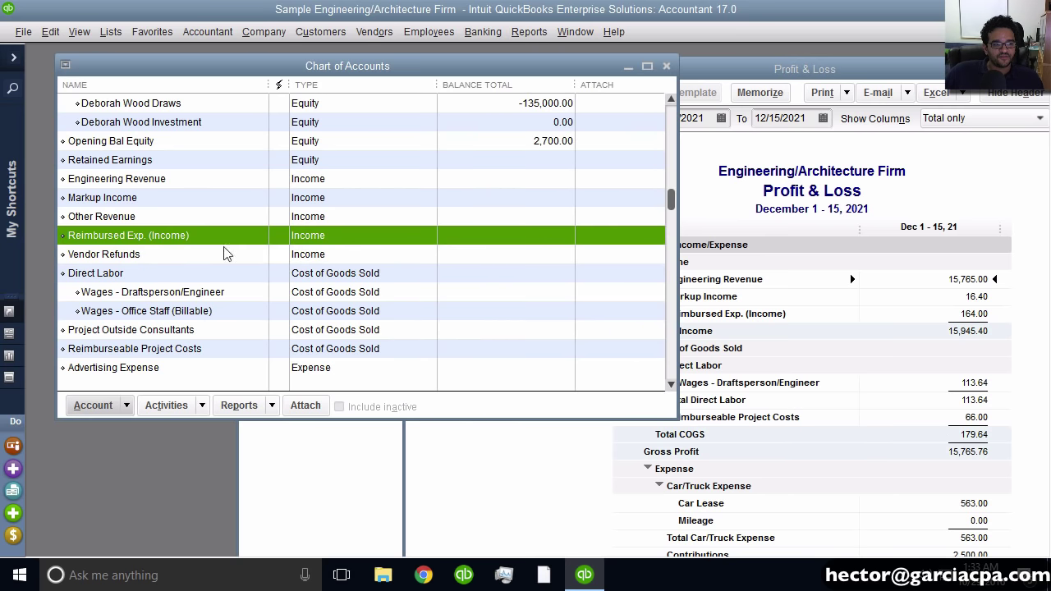
right_click(172, 239)
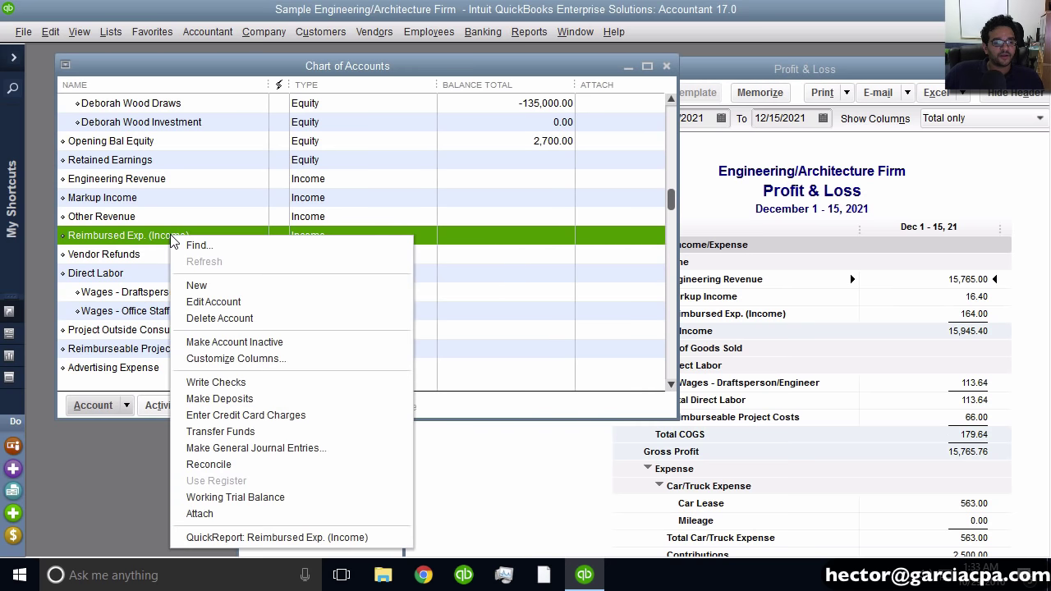
left_click(229, 302)
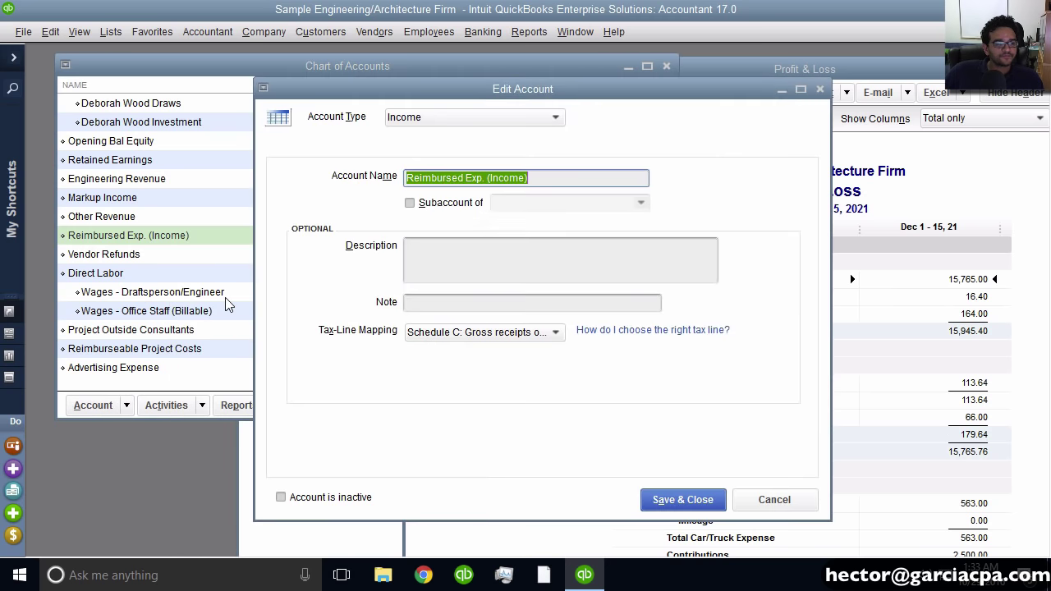
left_click(437, 212)
left_click(491, 212)
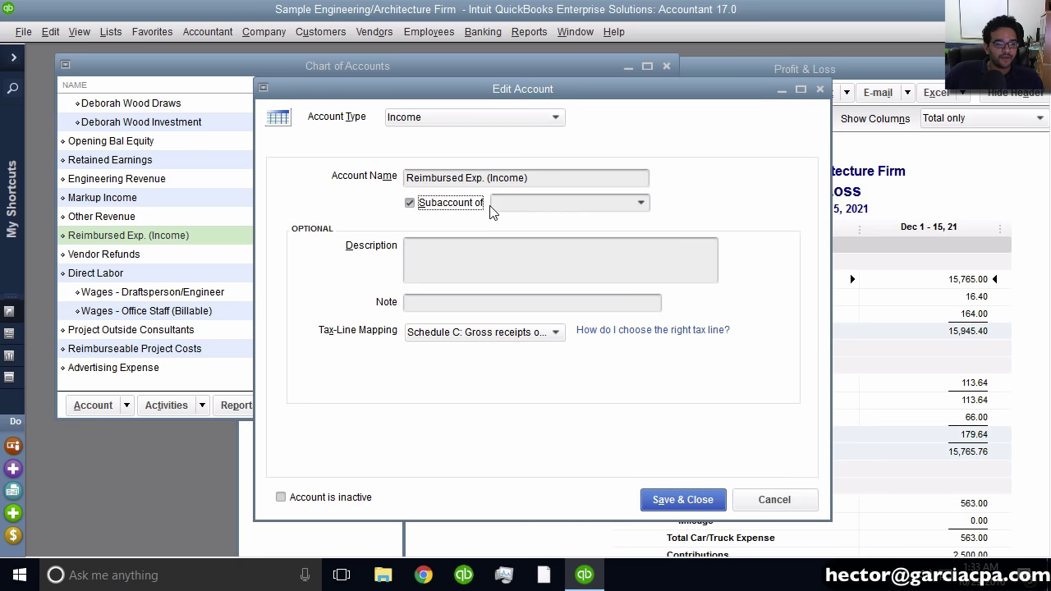
left_click(491, 211)
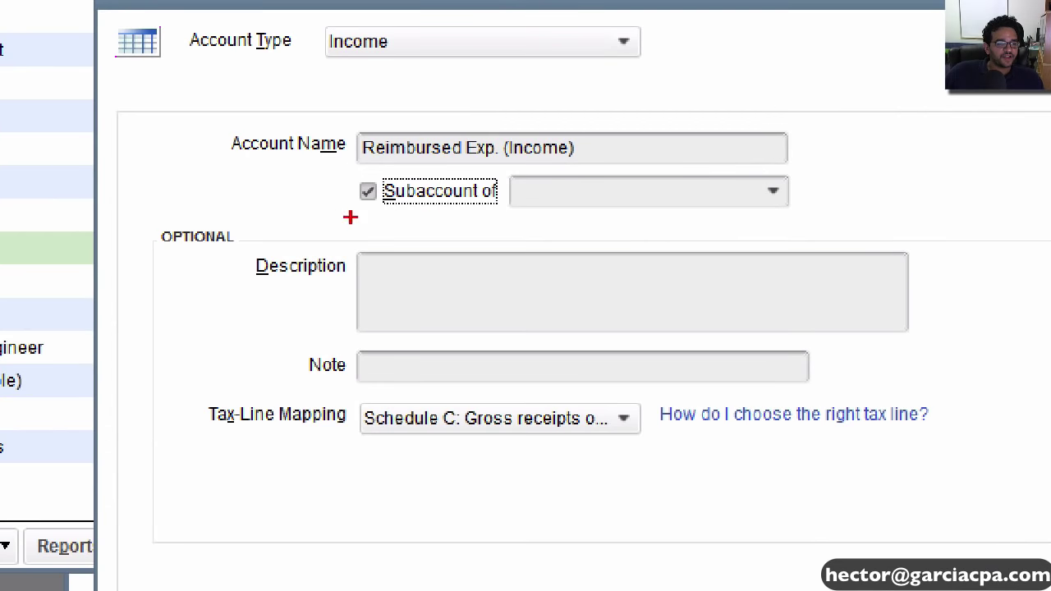
left_click_drag(391, 219, 442, 194)
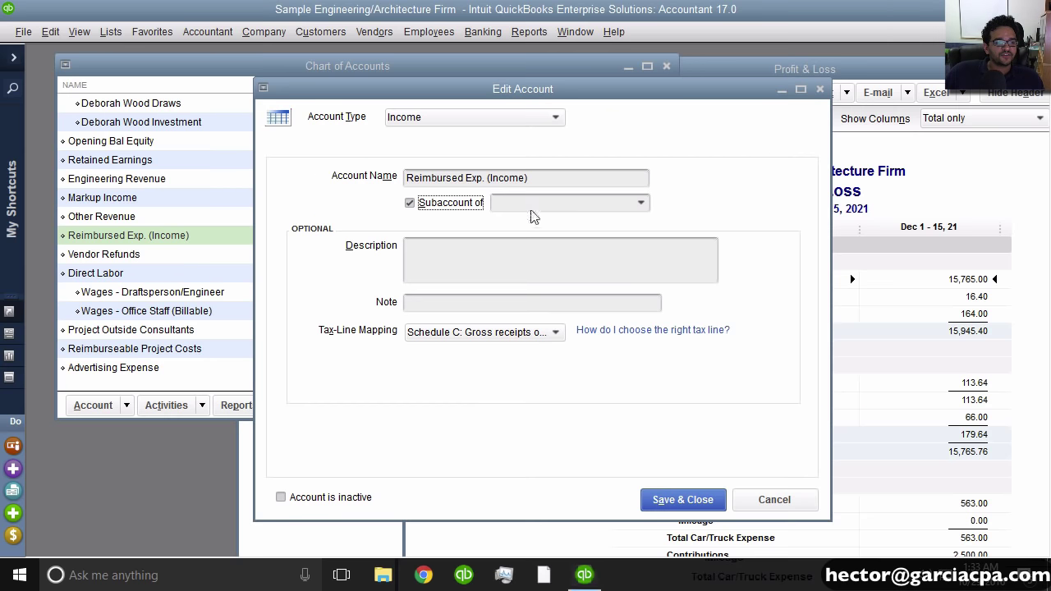
left_click(583, 200)
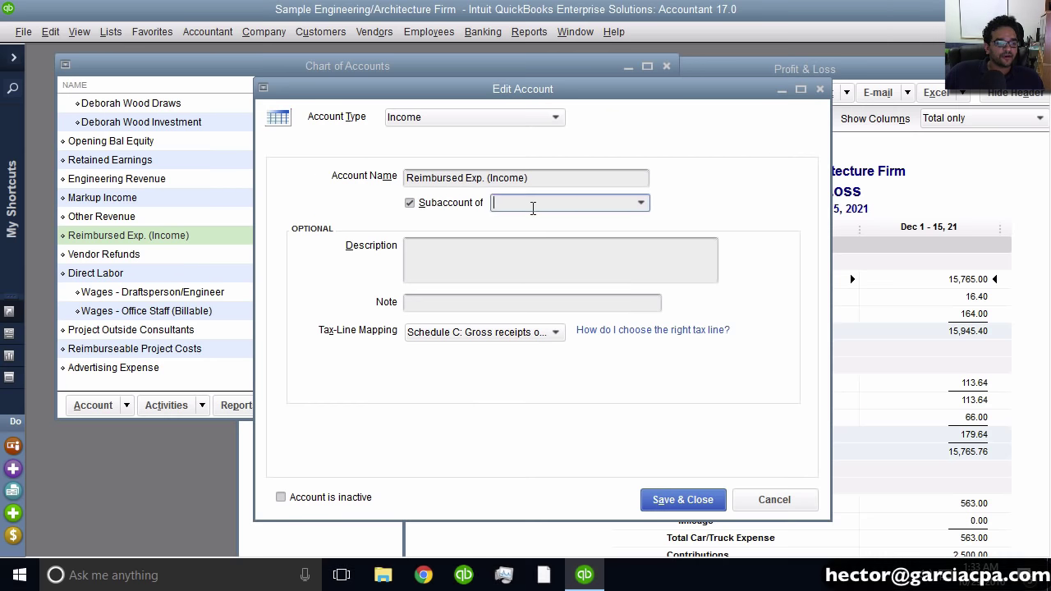
type("Markup Income")
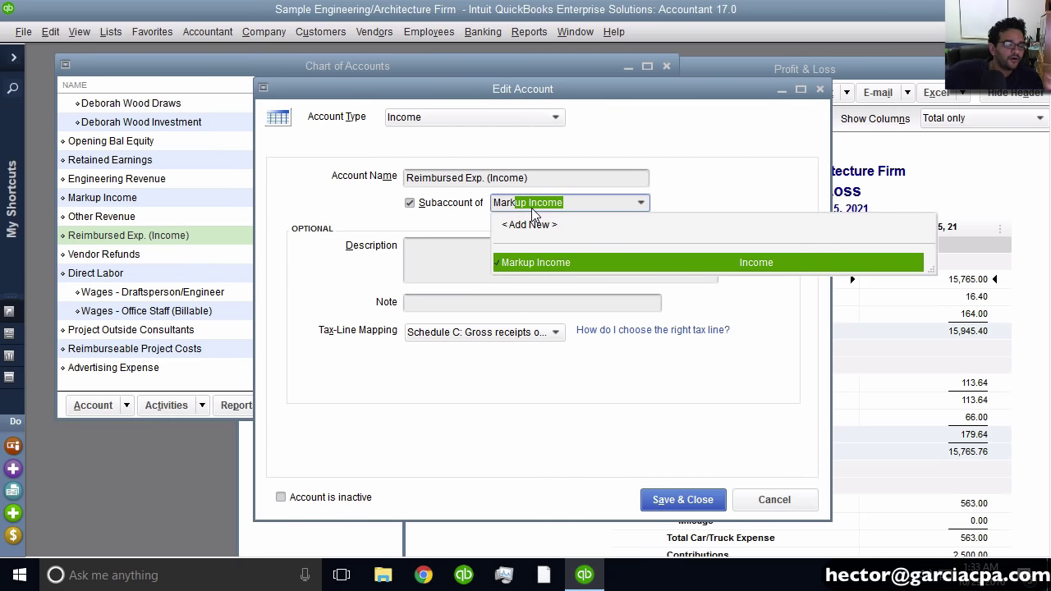
left_click(543, 264)
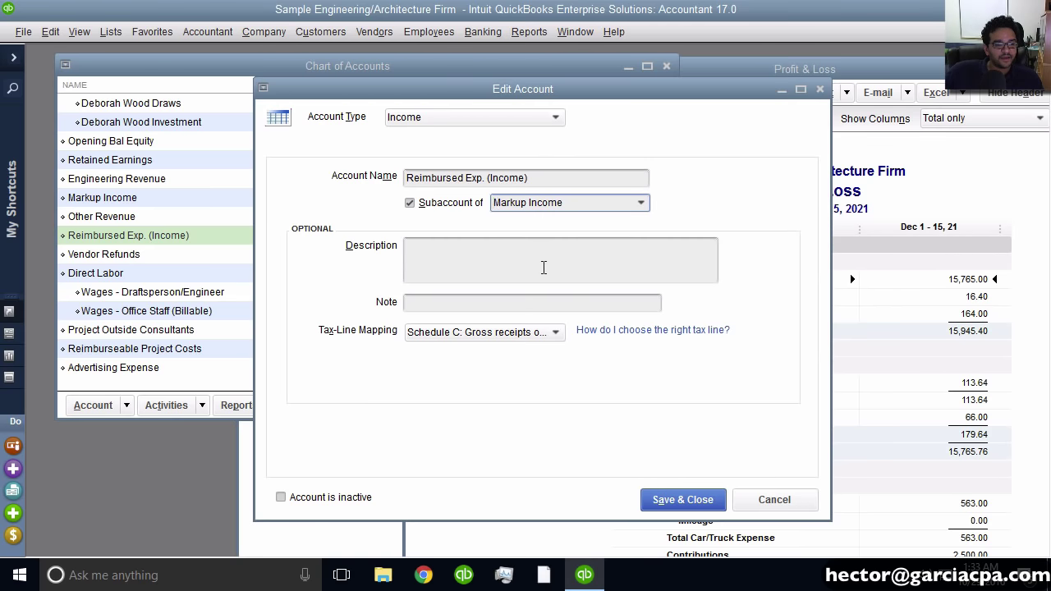
left_click(694, 503)
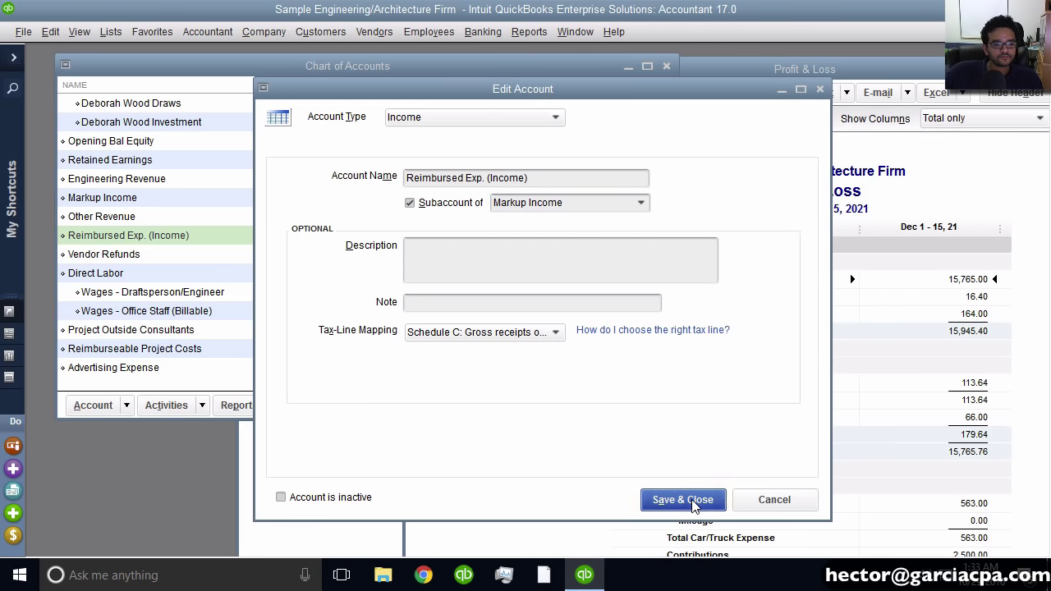
Examine the Markup Income group in the Profit & Loss report, collapsing and expanding its subaccount lines.
left_click(895, 375)
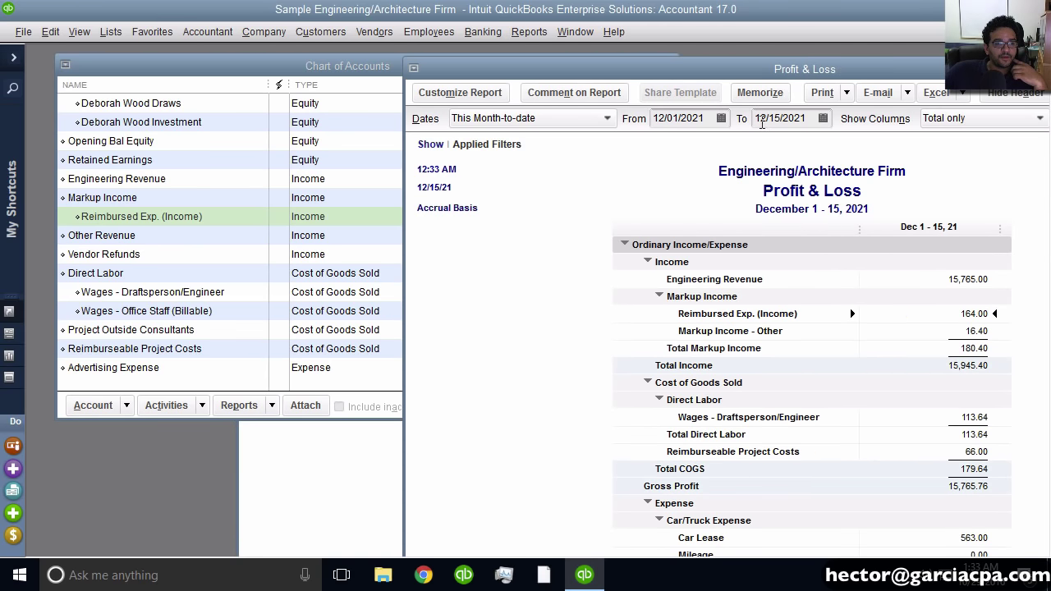
left_click_drag(789, 69, 618, 46)
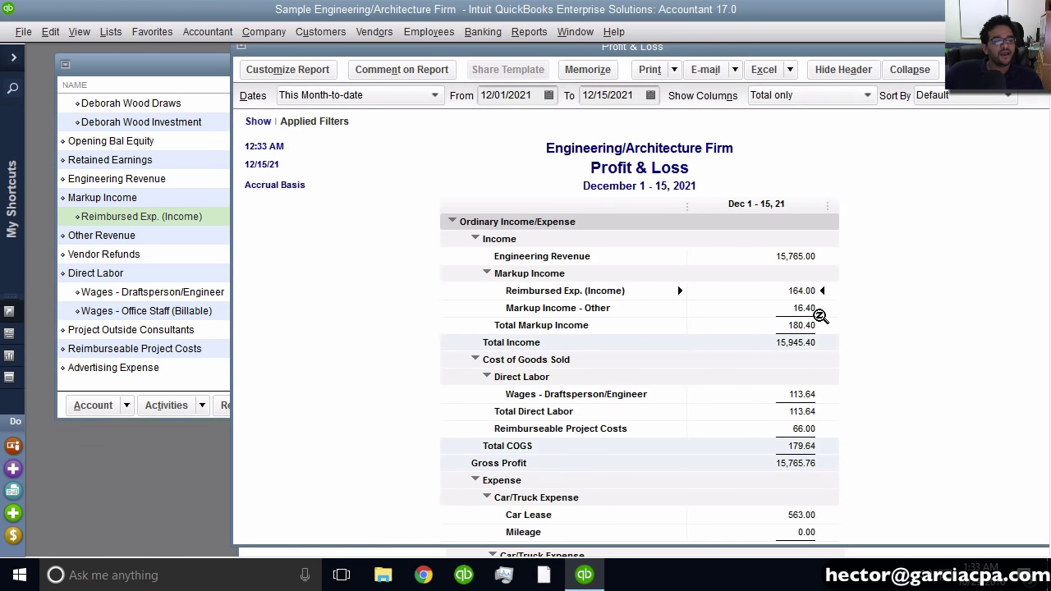
left_click(487, 275)
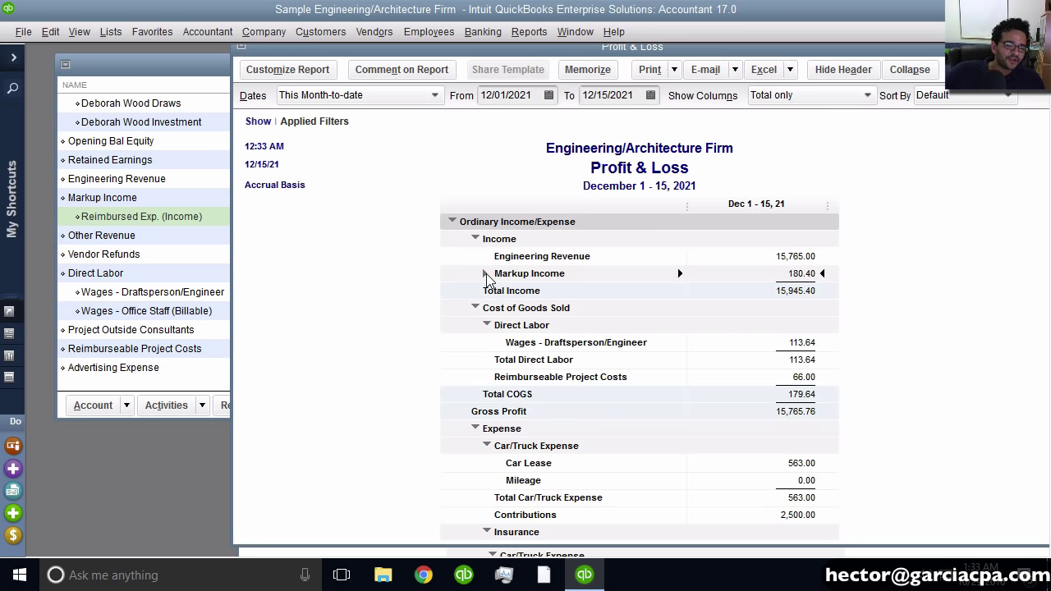
left_click(487, 275)
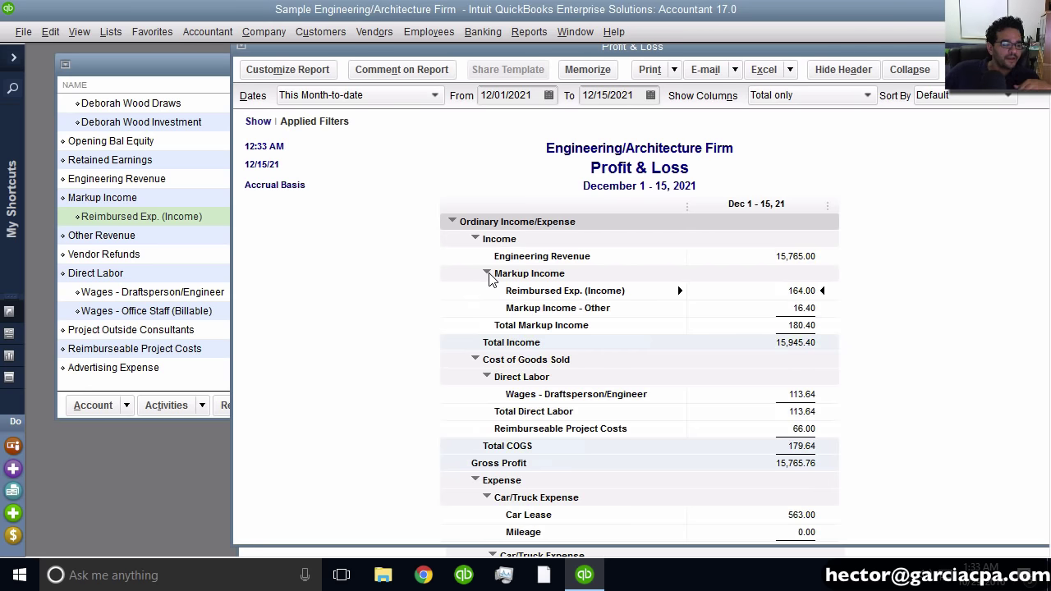
Edit the Reimbursed Exp. (Income) account so it is no longer a subaccount of Markup Income, and save it.
left_click(140, 235)
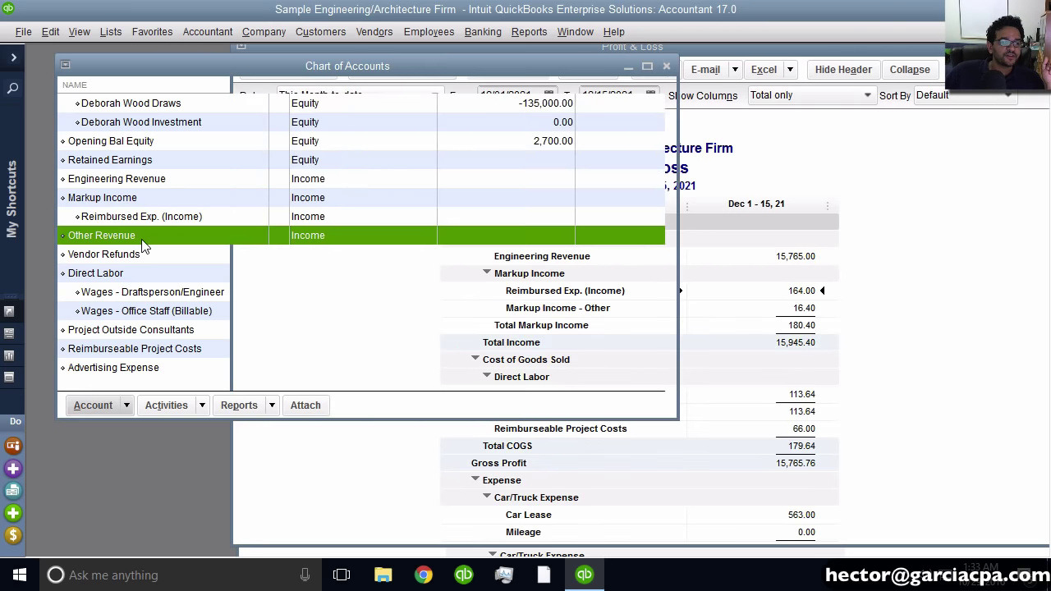
left_click(141, 218)
right_click(142, 217)
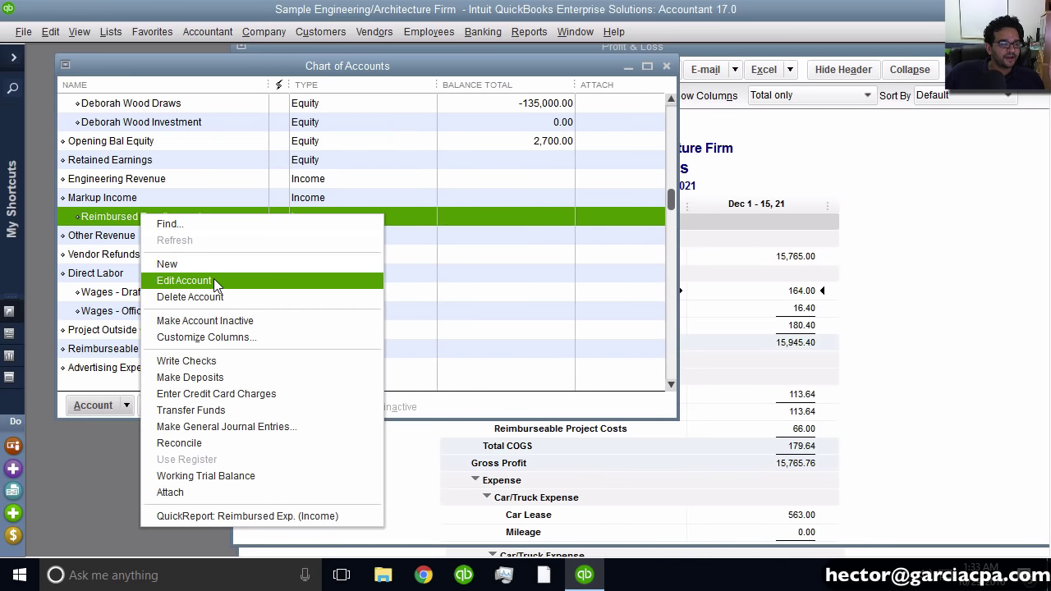
left_click(213, 278)
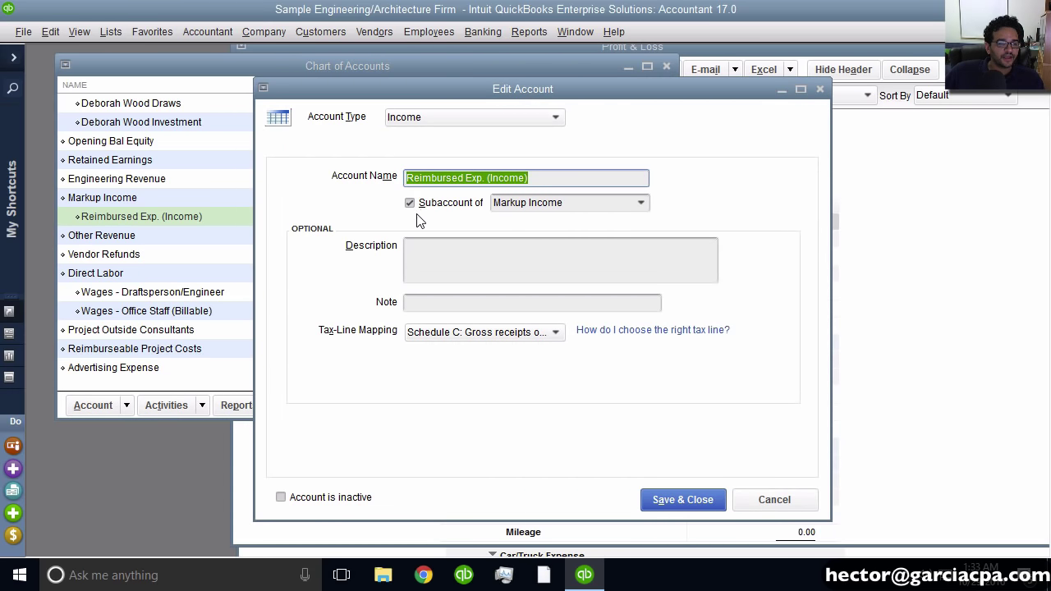
left_click(419, 211)
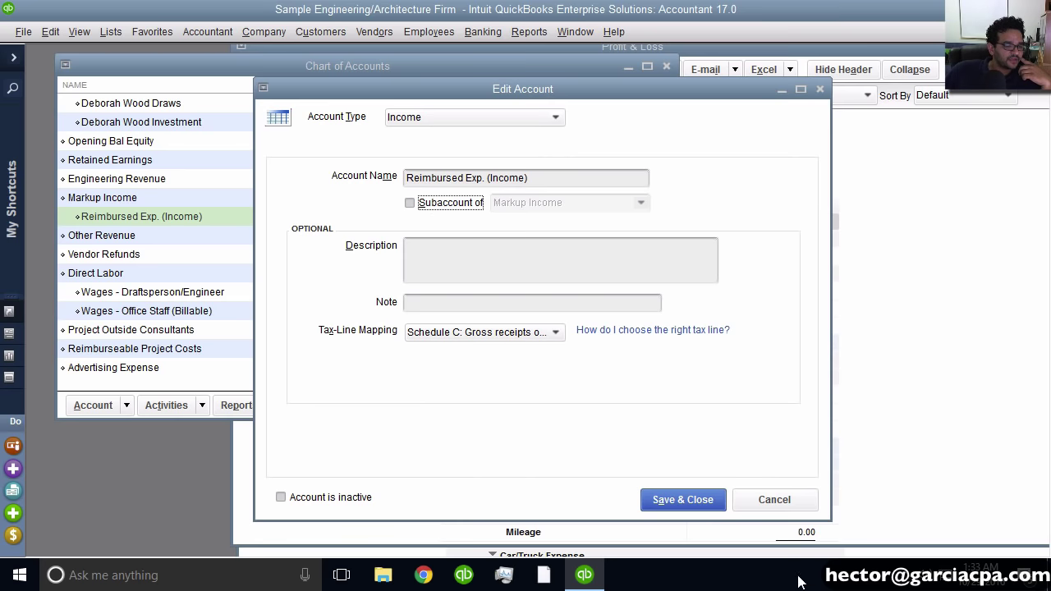
left_click(692, 504)
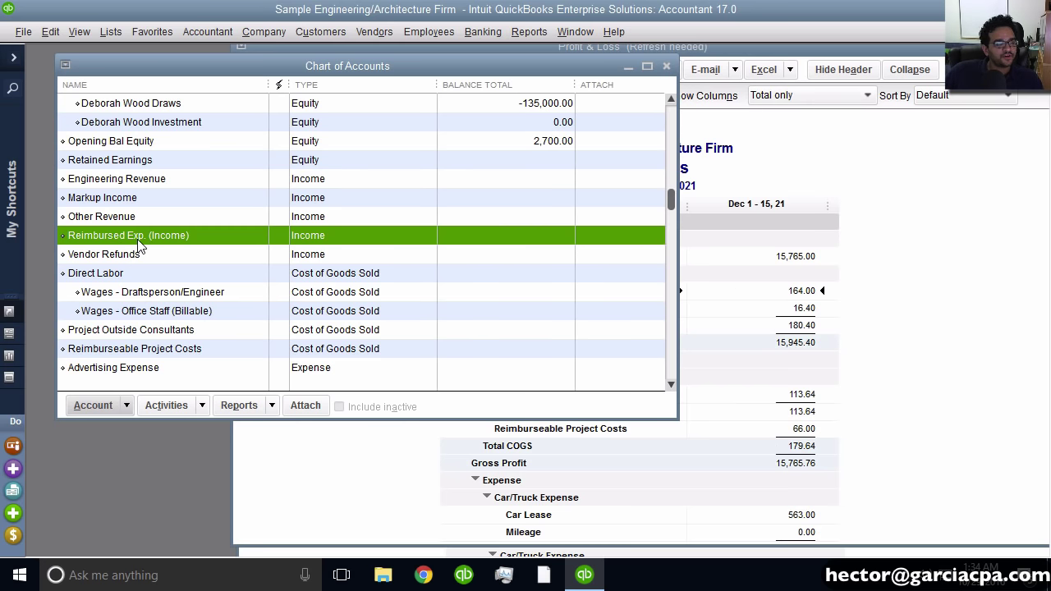
Rename the Reimbursed Exp. (Income) account as Markup Incomes and save the change.
right_click(137, 238)
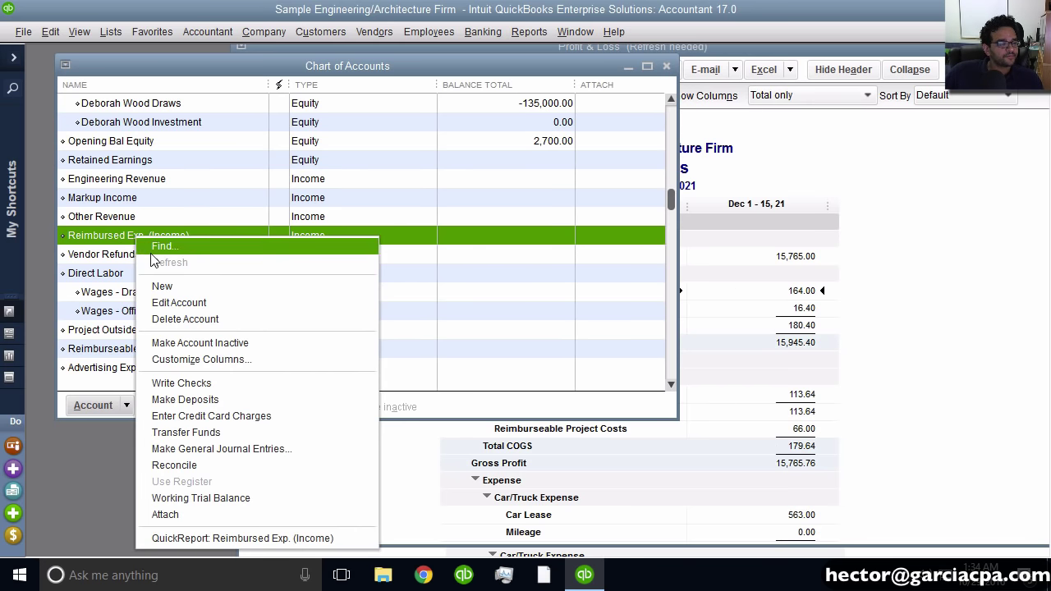
left_click(221, 309)
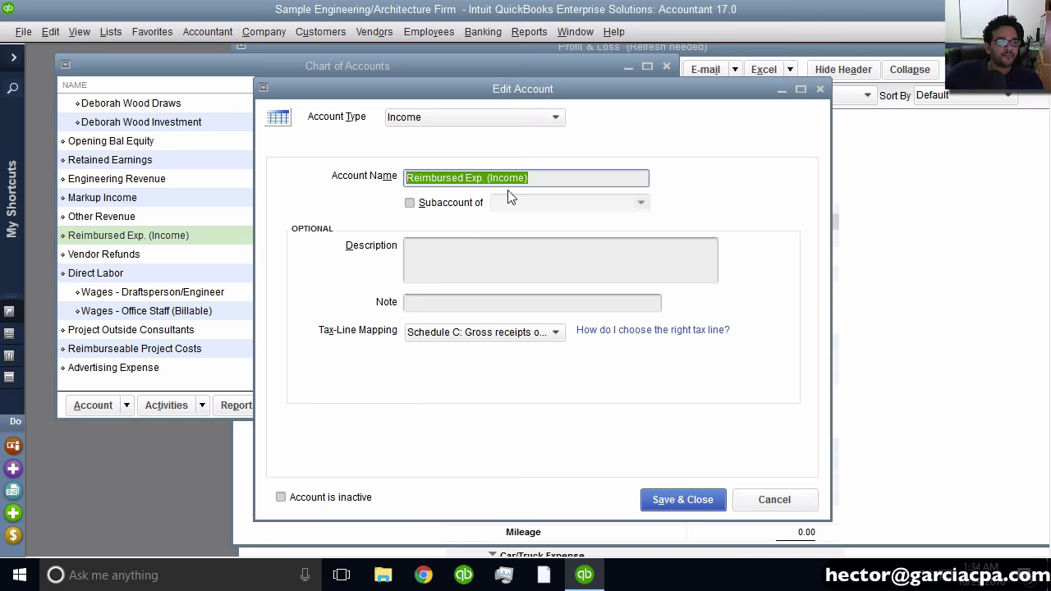
type("Mark")
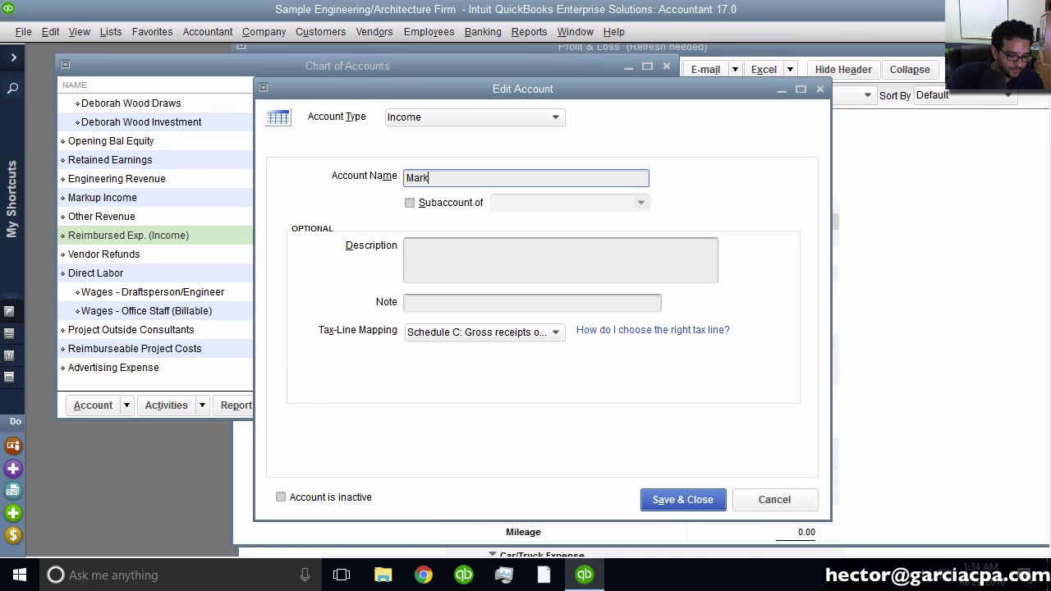
type("up Income")
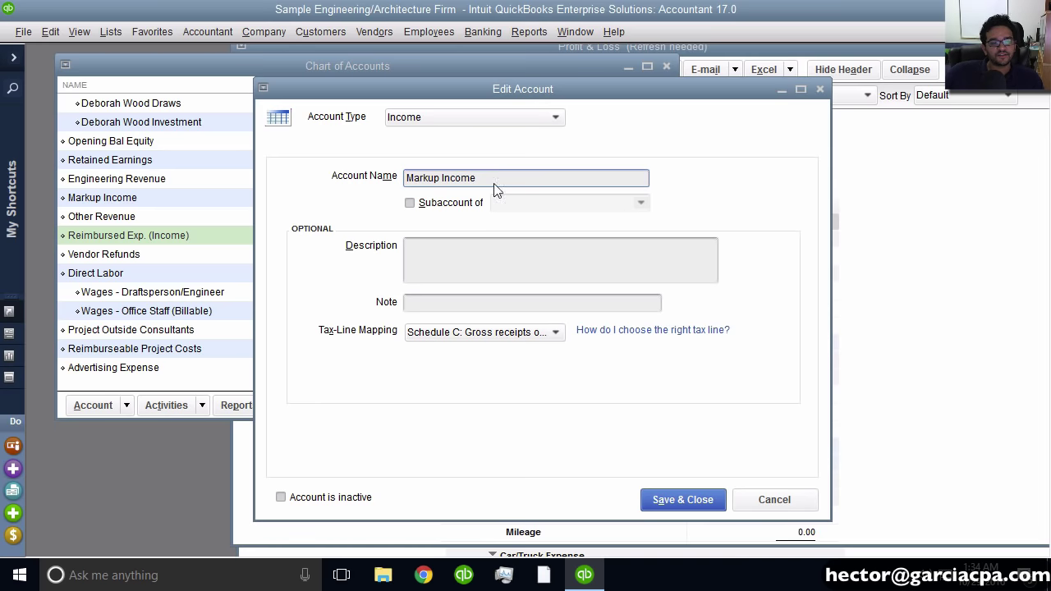
type("s")
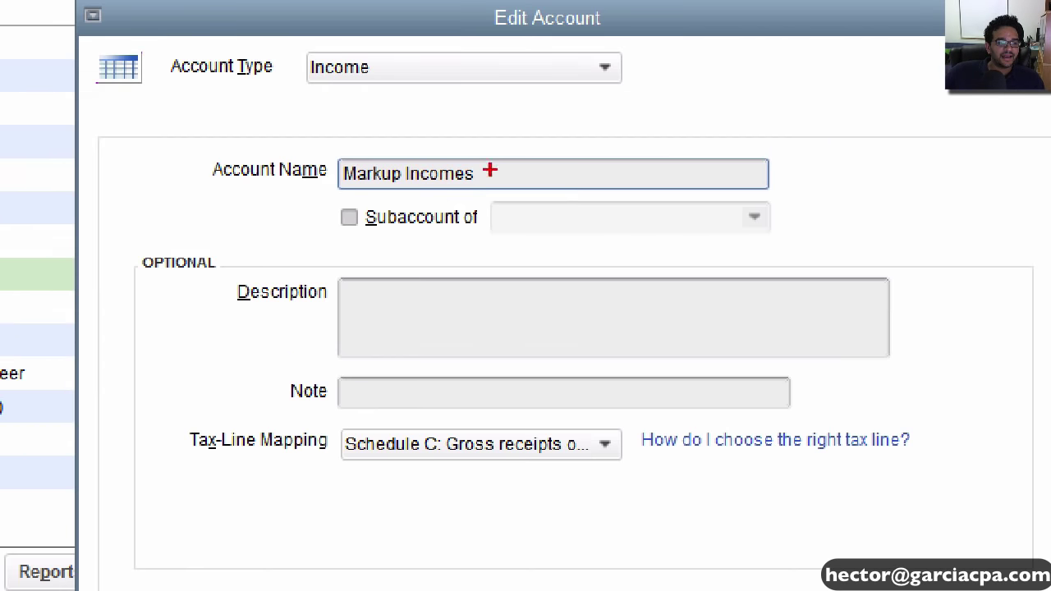
left_click_drag(453, 182, 476, 182)
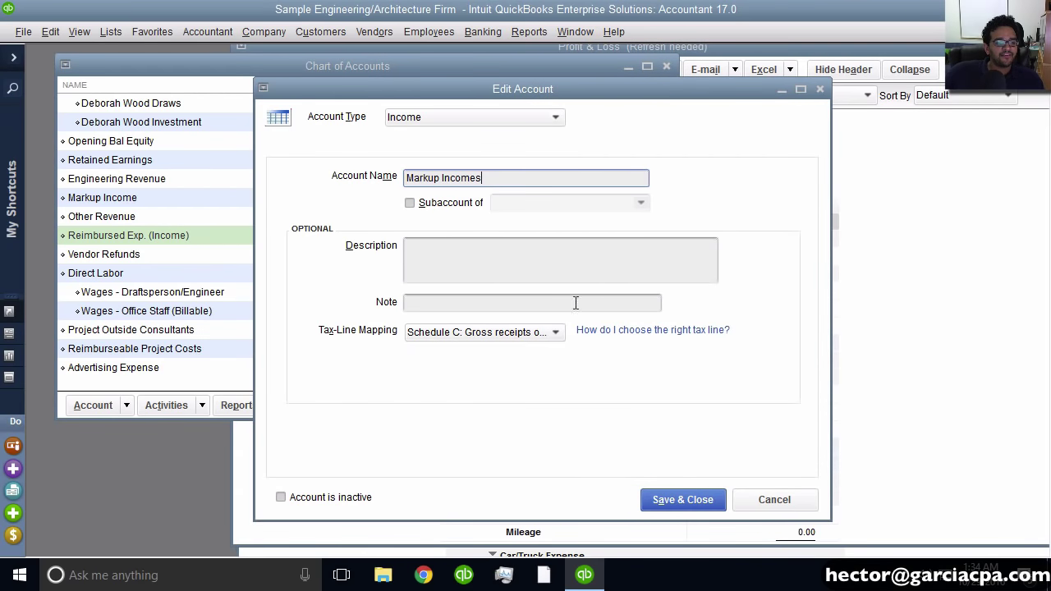
left_click(678, 497)
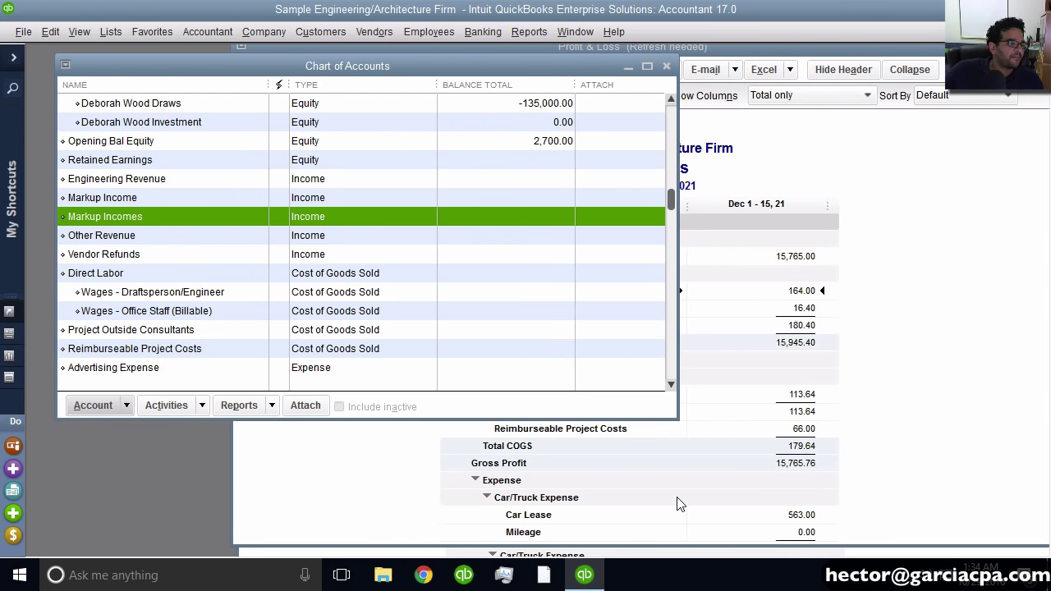
Rename the Markup Incomes account as Markup Income and accept merging it with the existing account of that name.
right_click(150, 219)
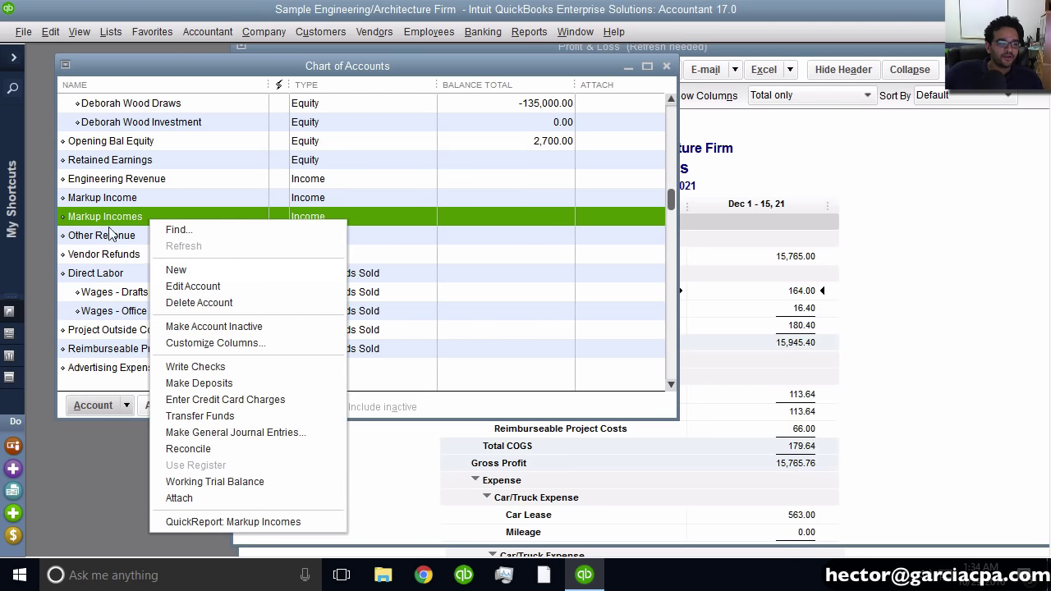
left_click(188, 287)
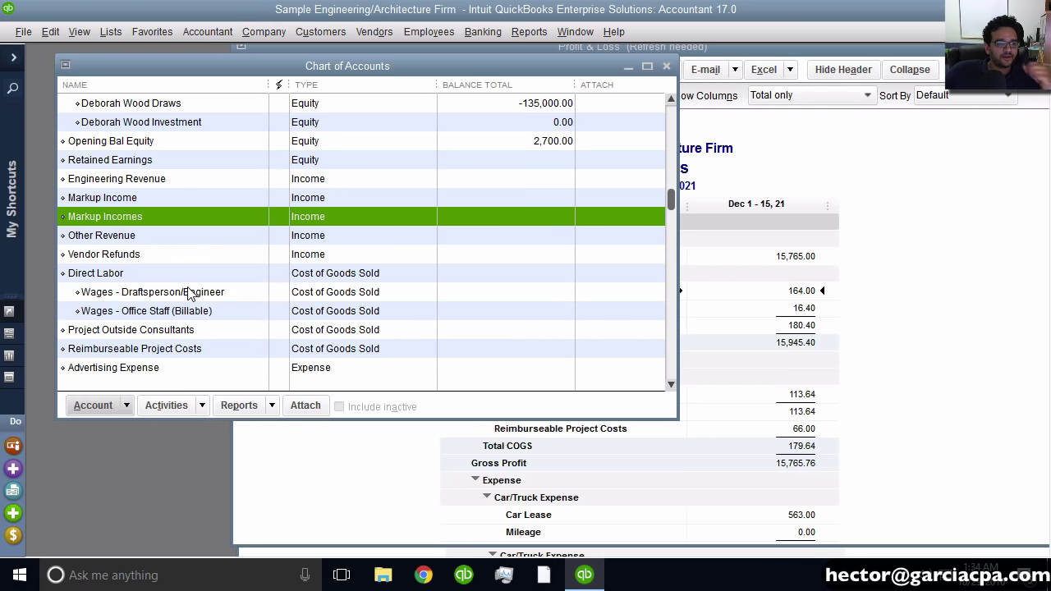
left_click(541, 175)
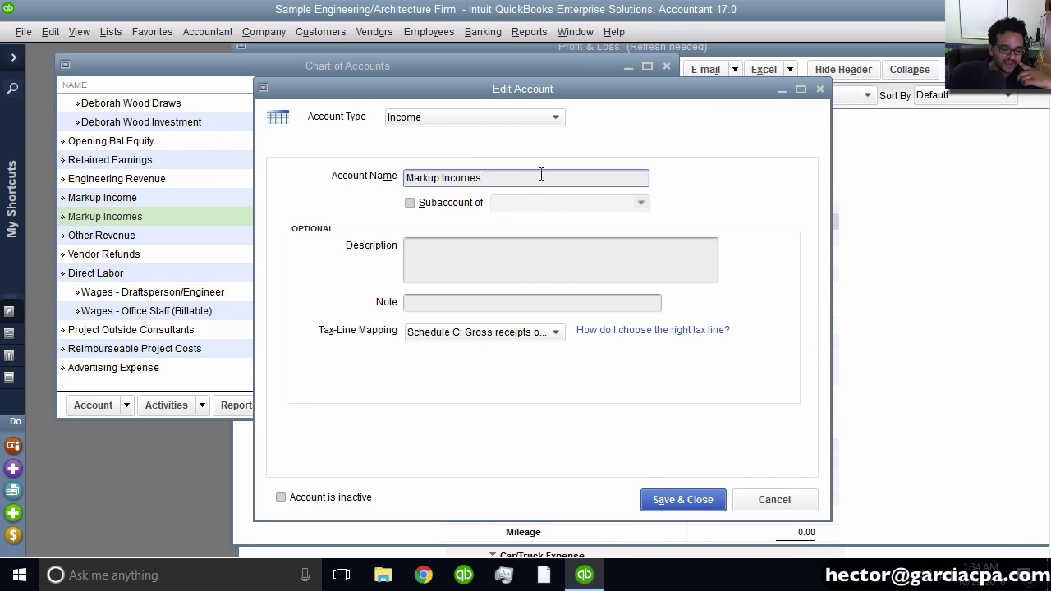
key("BackSpace")
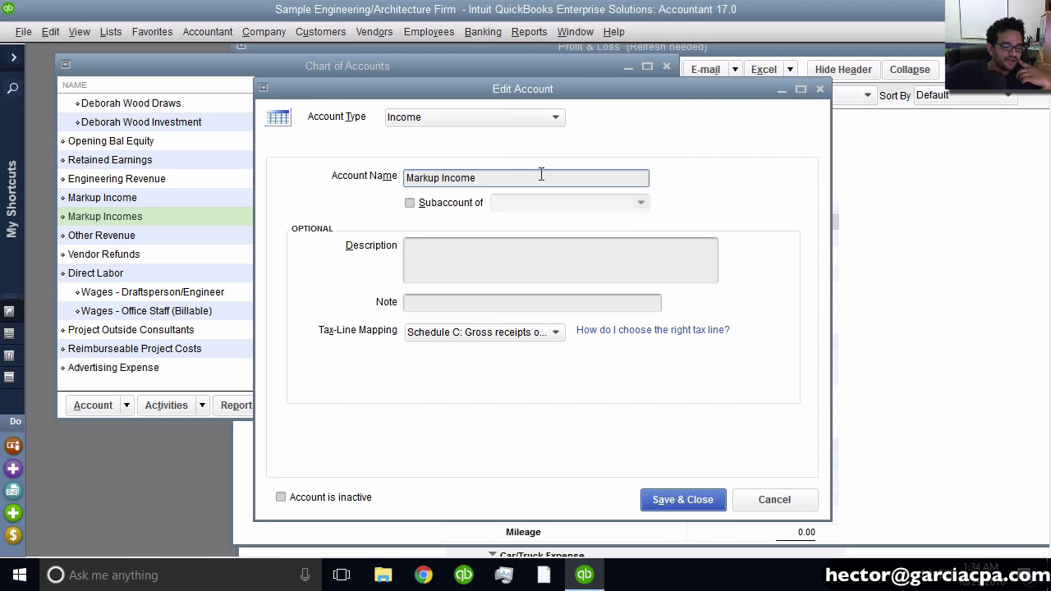
left_click(680, 502)
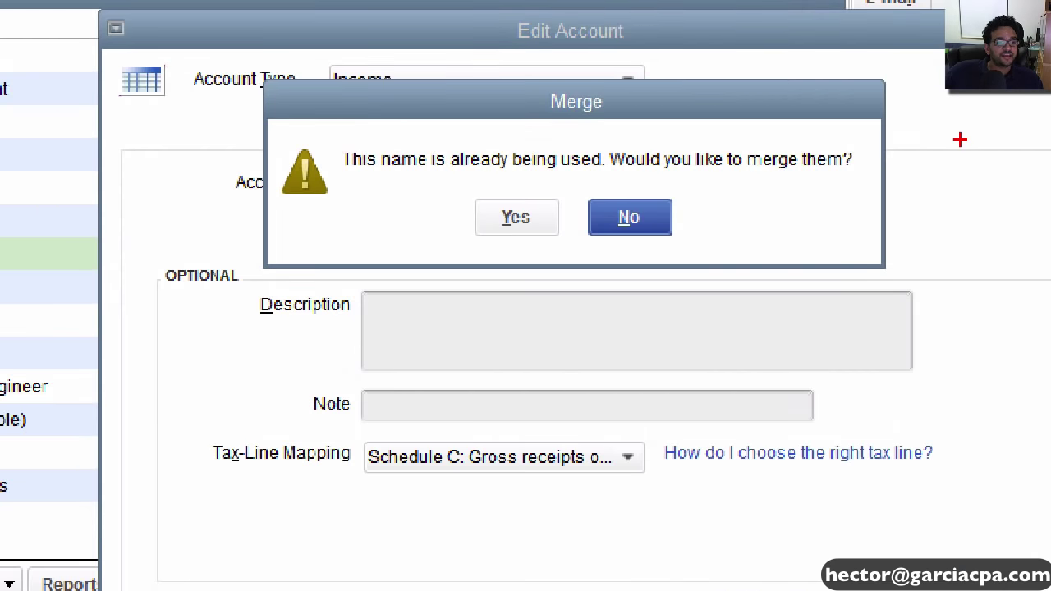
left_click_drag(740, 158, 579, 84)
mouse_move(670, 19)
left_mouse_down()
mouse_move(141, 136)
mouse_move(933, 460)
mouse_move(867, 130)
mouse_move(874, 82)
left_mouse_up()
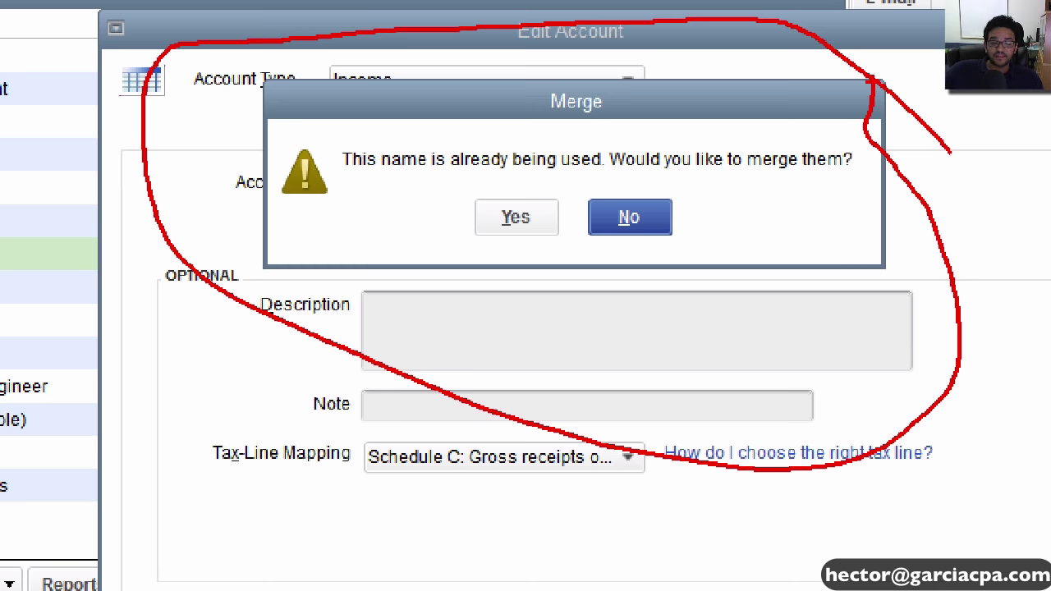
mouse_move(600, 247)
left_mouse_down()
mouse_move(637, 247)
mouse_move(575, 163)
mouse_move(620, 263)
left_mouse_up()
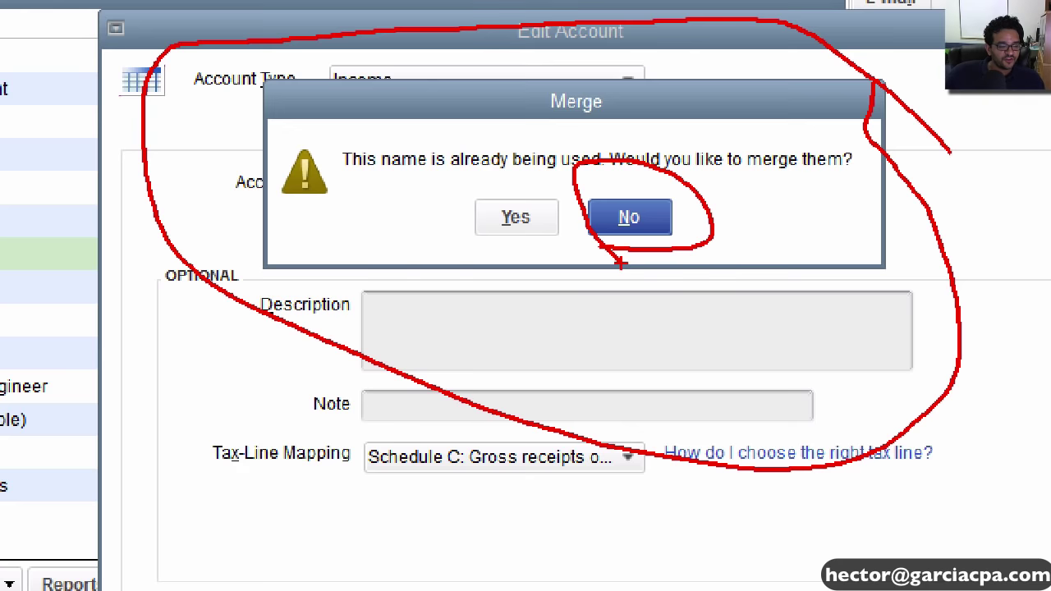
key("Escape")
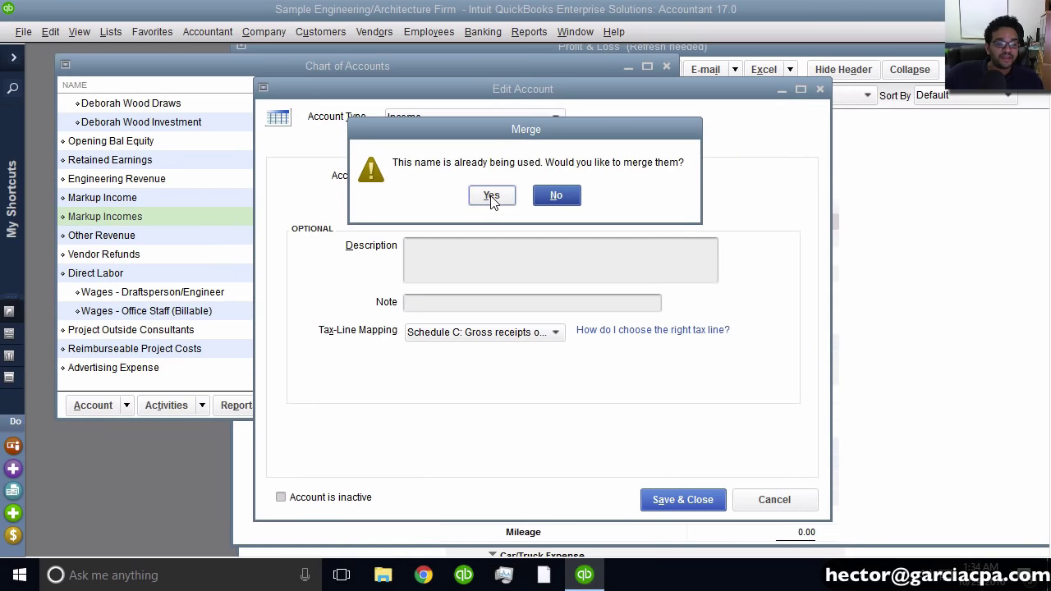
left_click(491, 197)
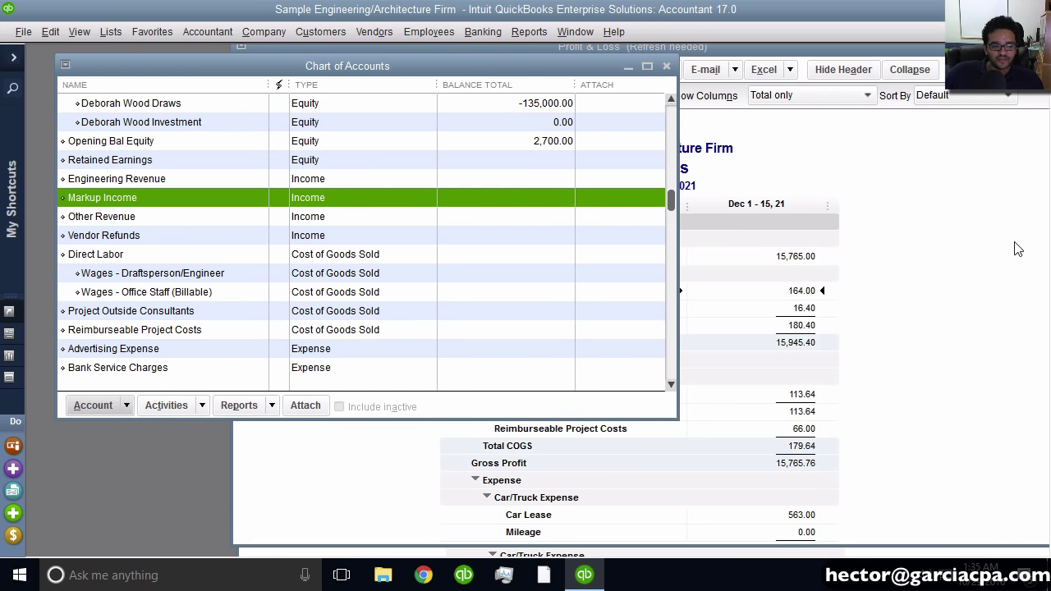
Bring the refreshed Profit & Loss report forward and check the merged Markup Income line.
left_click(959, 228)
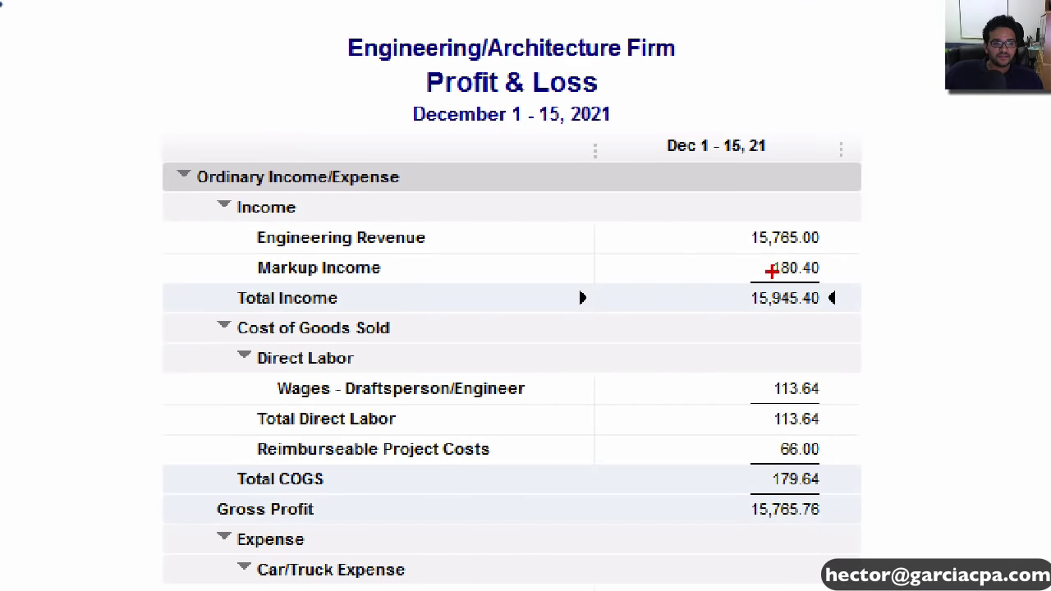
left_click_drag(770, 278, 824, 280)
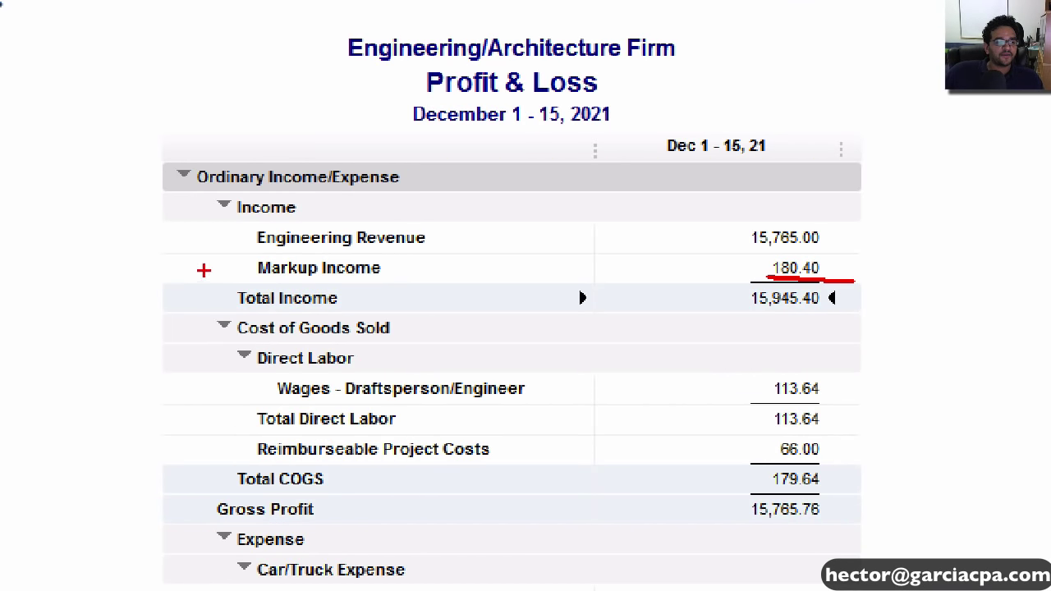
mouse_move(212, 277)
left_mouse_down()
mouse_move(273, 277)
mouse_move(207, 264)
mouse_move(200, 253)
left_mouse_up()
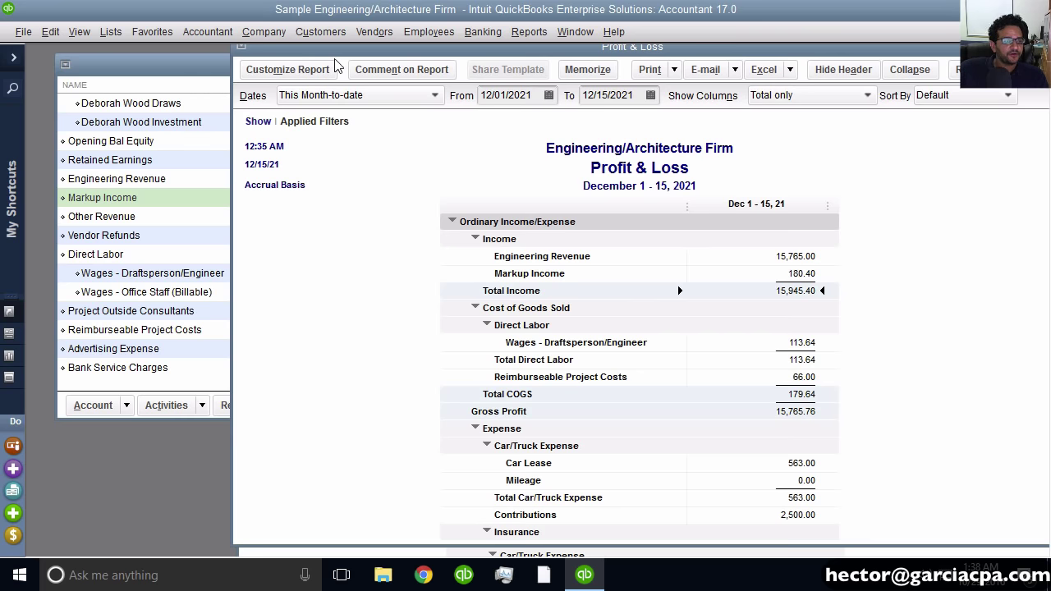
Set the Profit & Loss report dates to All, collapse its subaccount lines, and check the Advertising Expense line.
left_click(308, 101)
left_click(305, 124)
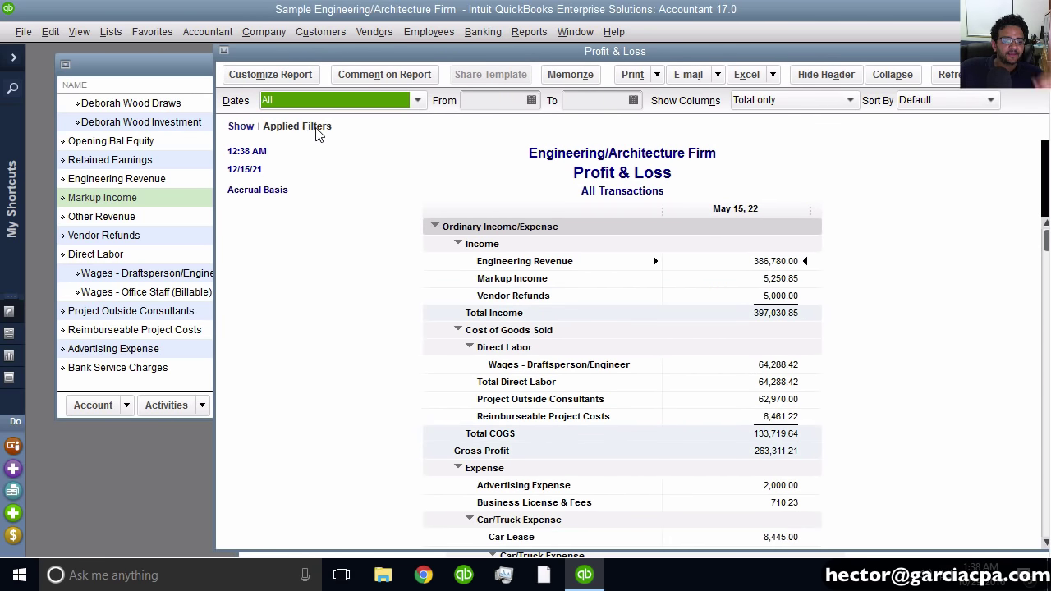
left_click(906, 74)
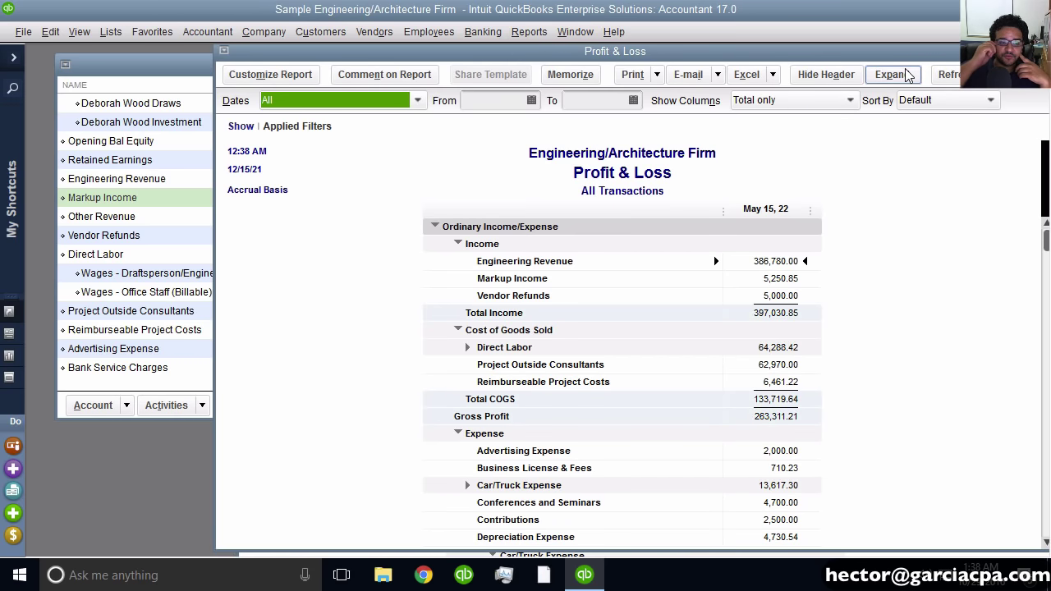
scroll(838, 373, "down", 4)
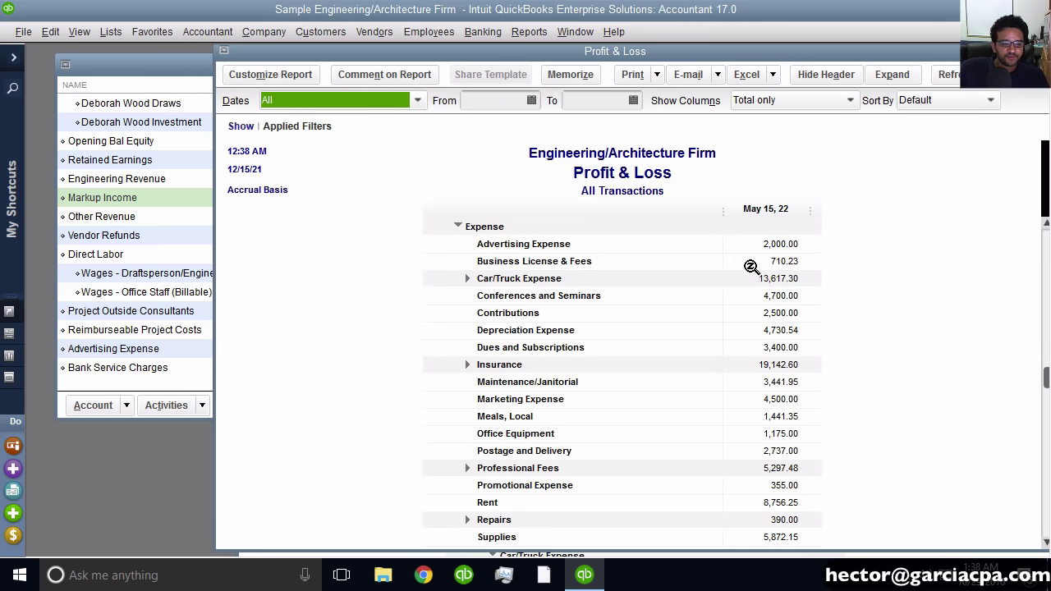
left_click(772, 244)
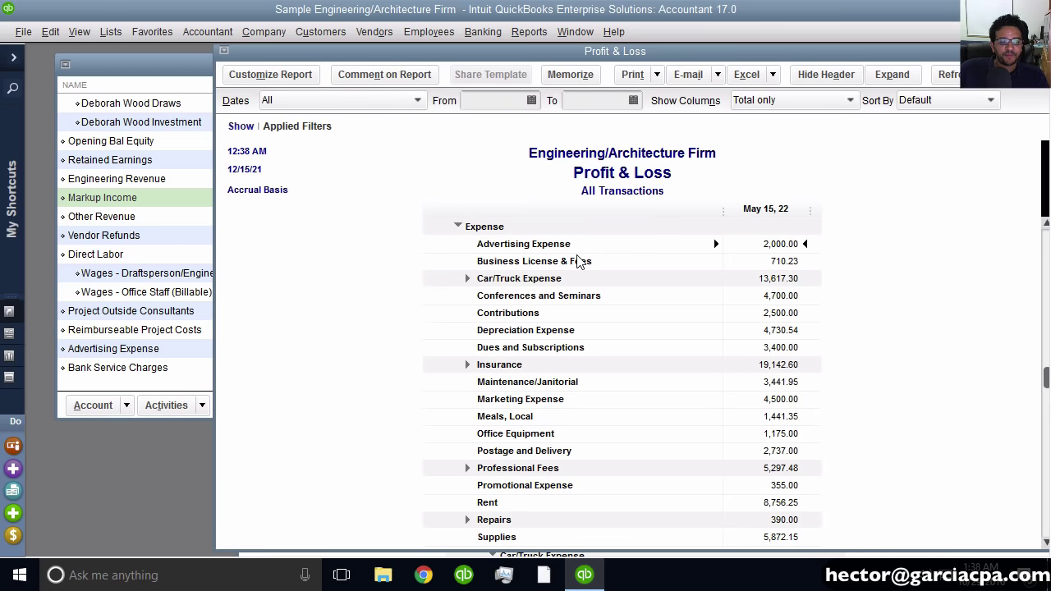
Bring the Chart of Accounts forward, reposition its window, and select the Advertising Expense account.
left_click(108, 71)
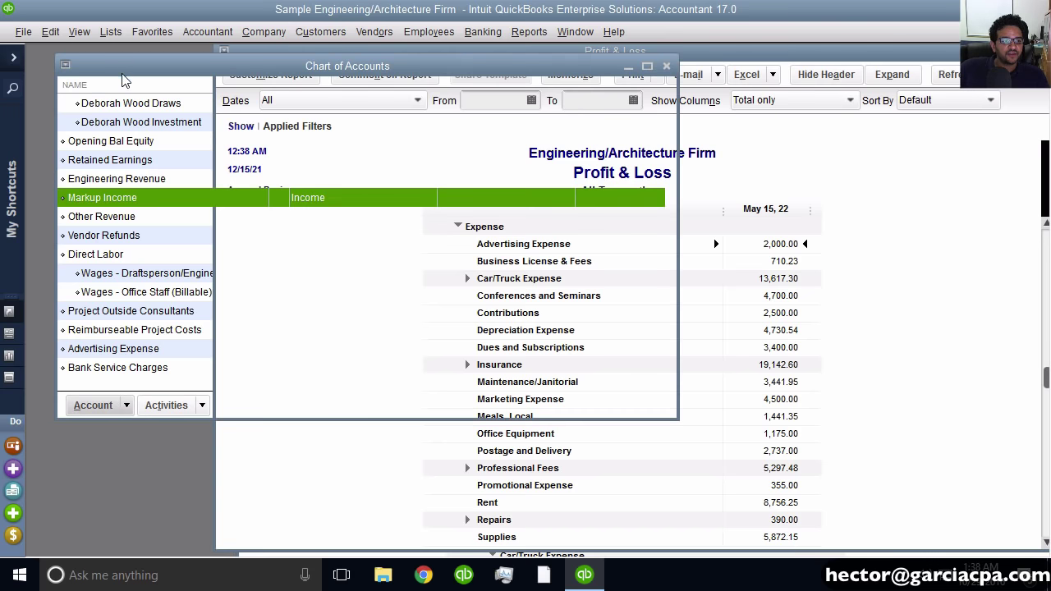
left_click_drag(107, 69, 118, 68)
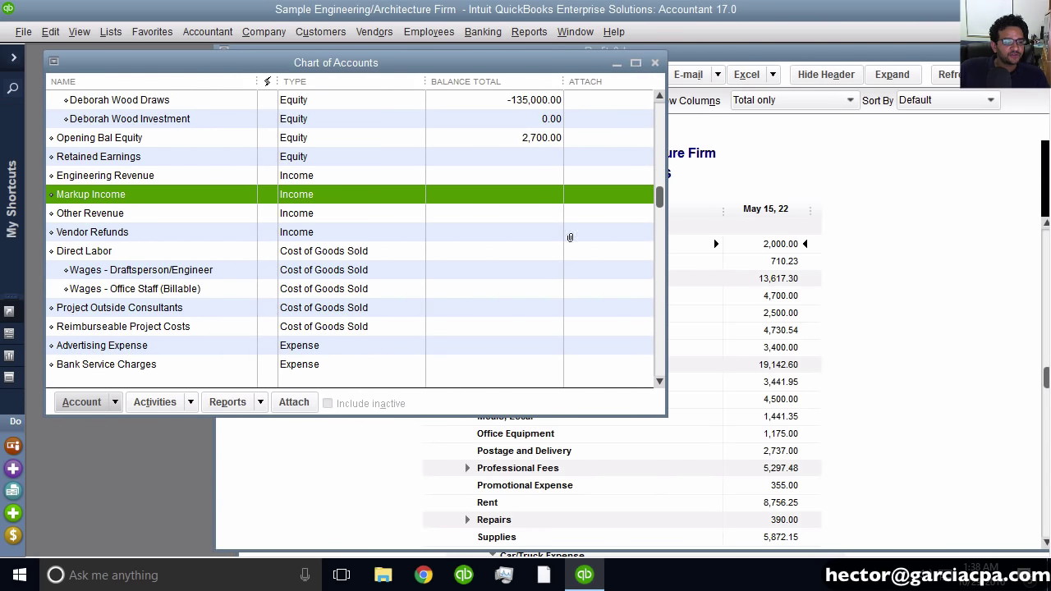
left_click(129, 346)
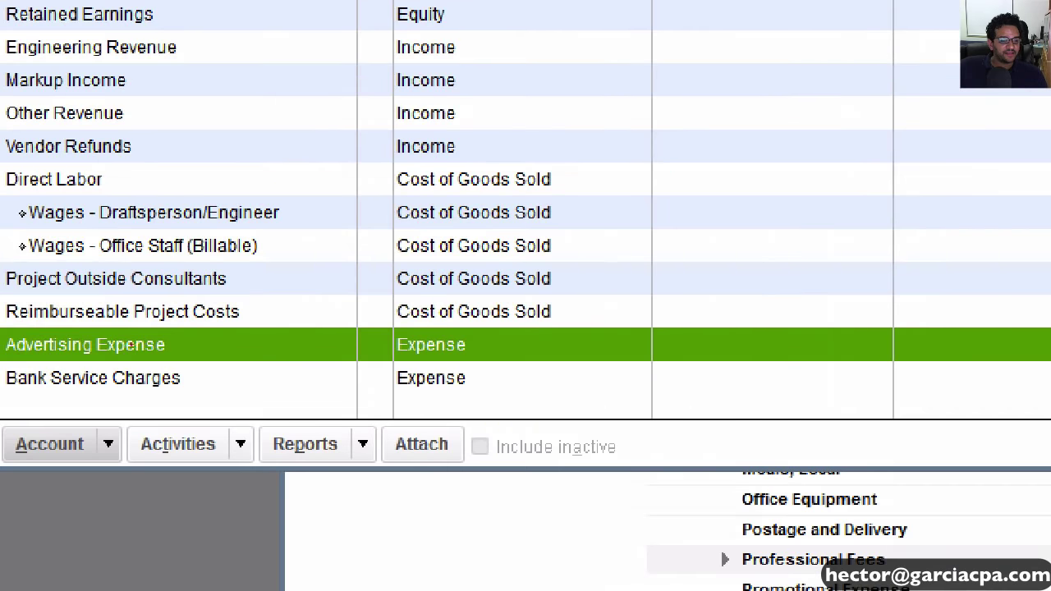
left_click_drag(58, 353, 202, 344)
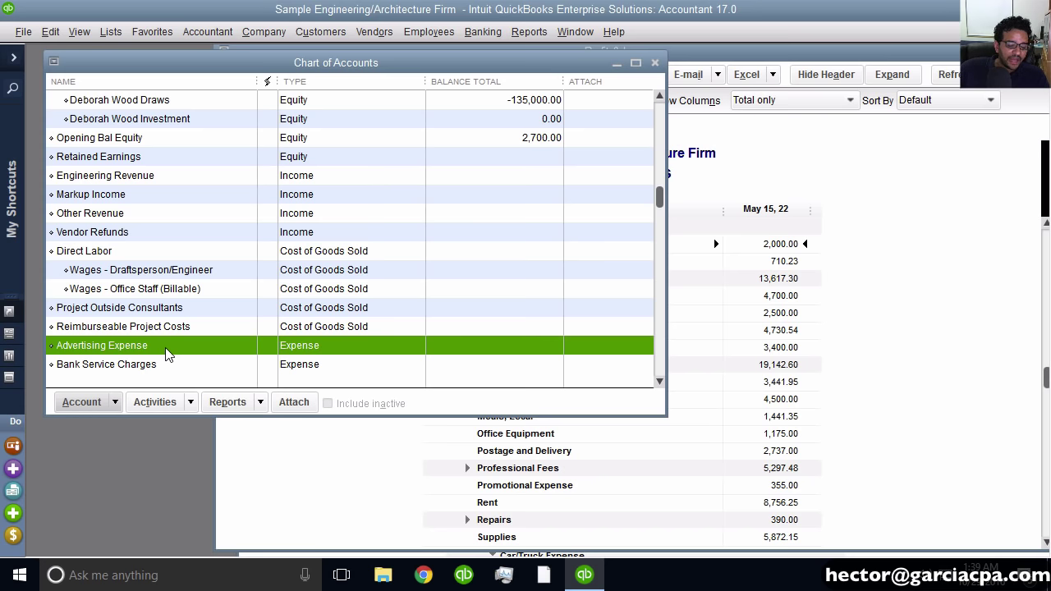
Open a blank check, try Advertising Expense as the account on the first expense line, and clear that entry.
key("ctrl+w")
left_click(239, 454)
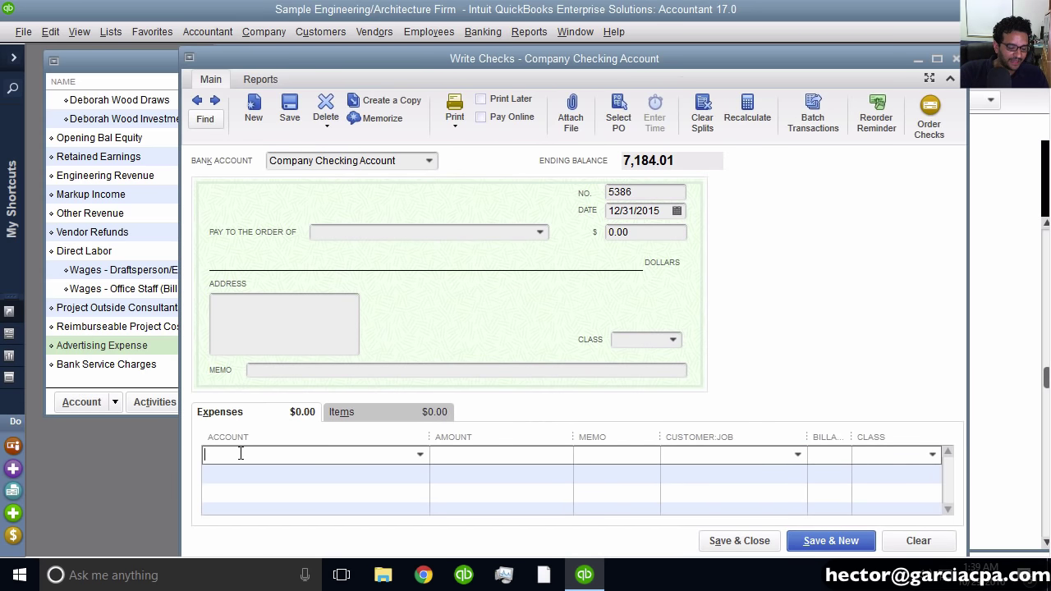
type("Advertising Expense")
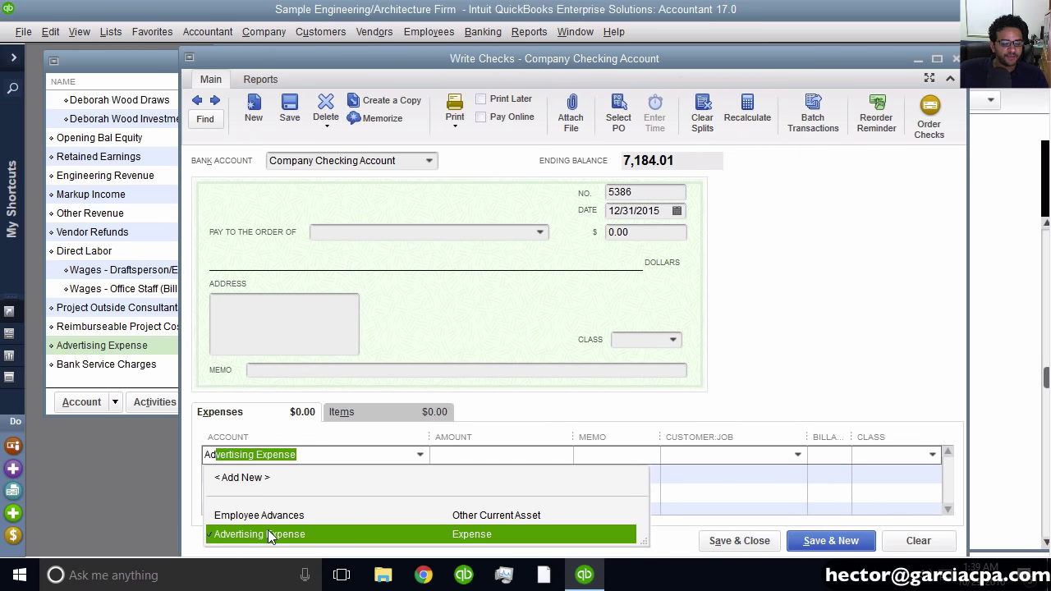
double_click(317, 454)
key("Delete")
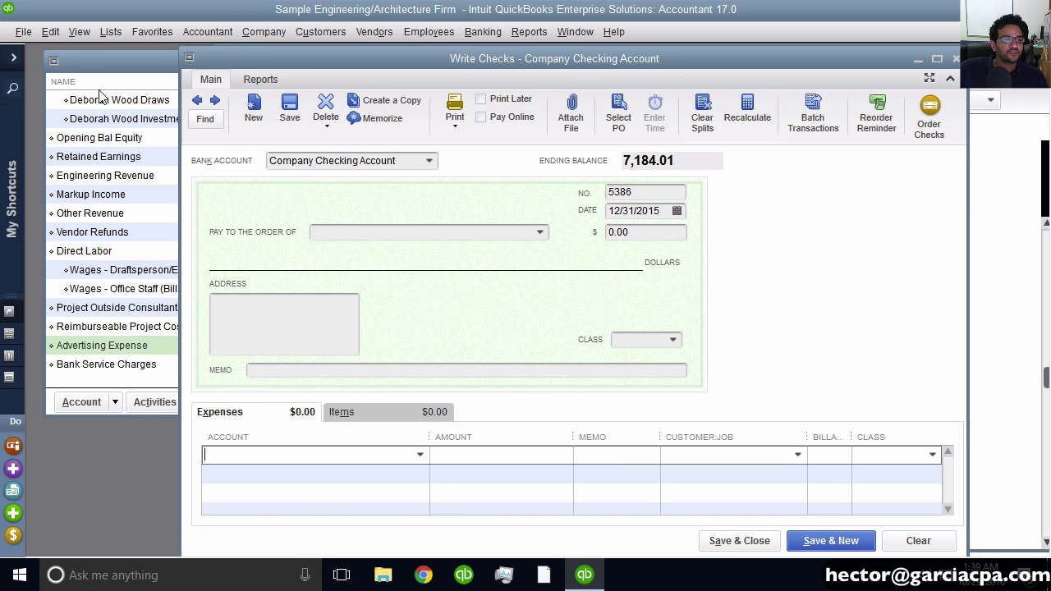
Make the Advertising Expense account inactive in the Chart of Accounts, and narrow the Profit & Loss window to sit beside the list.
left_click(103, 63)
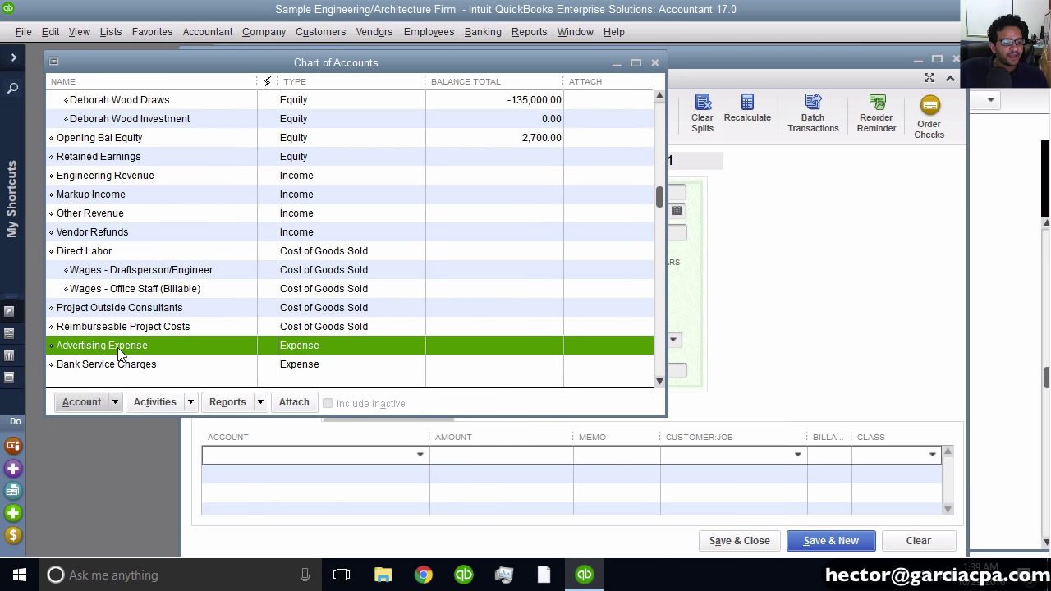
right_click(118, 352)
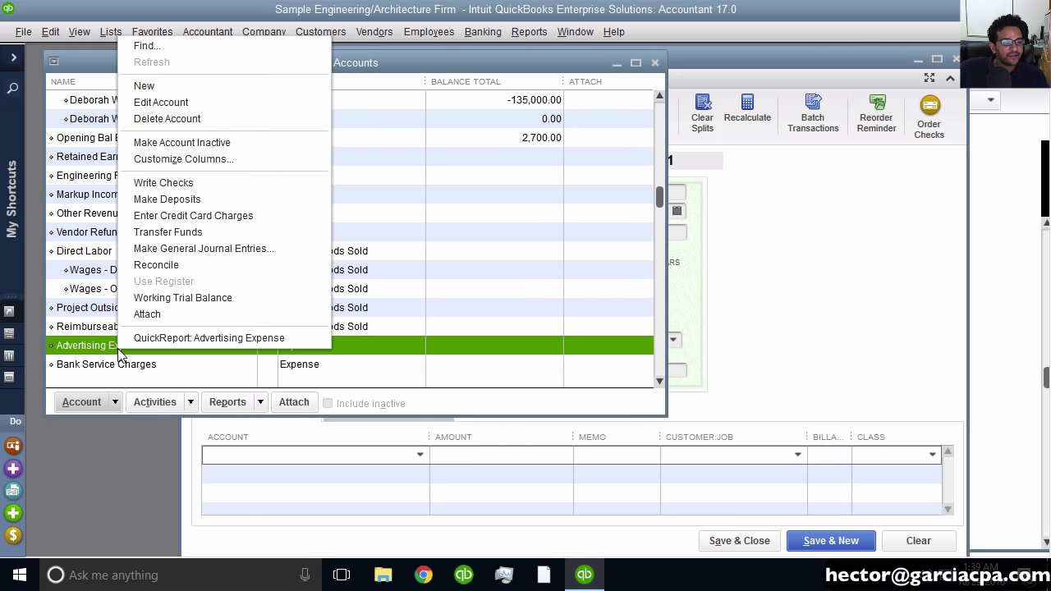
left_click(201, 146)
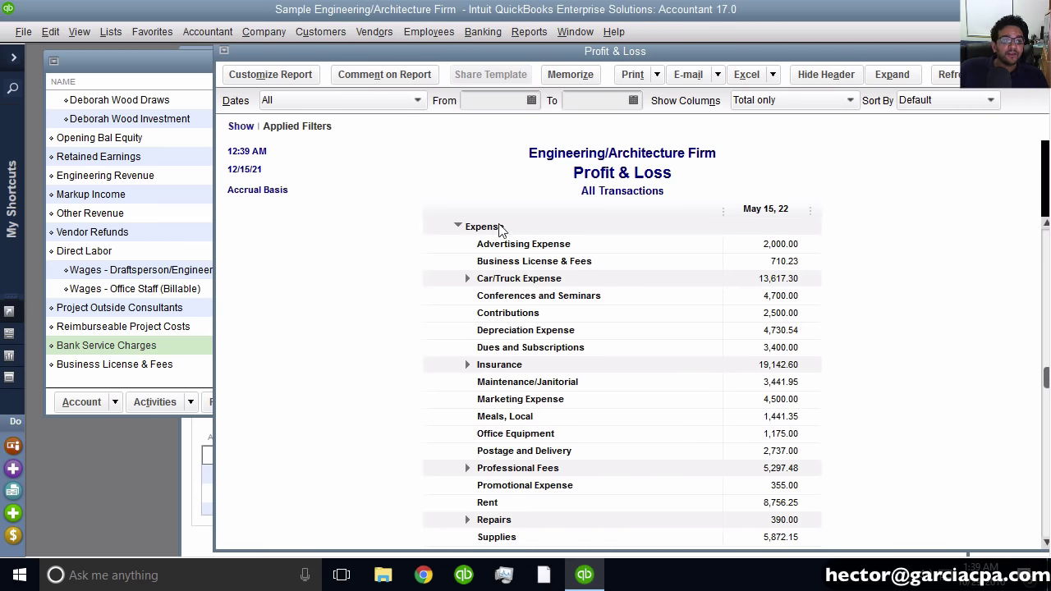
left_click_drag(215, 89, 491, 89)
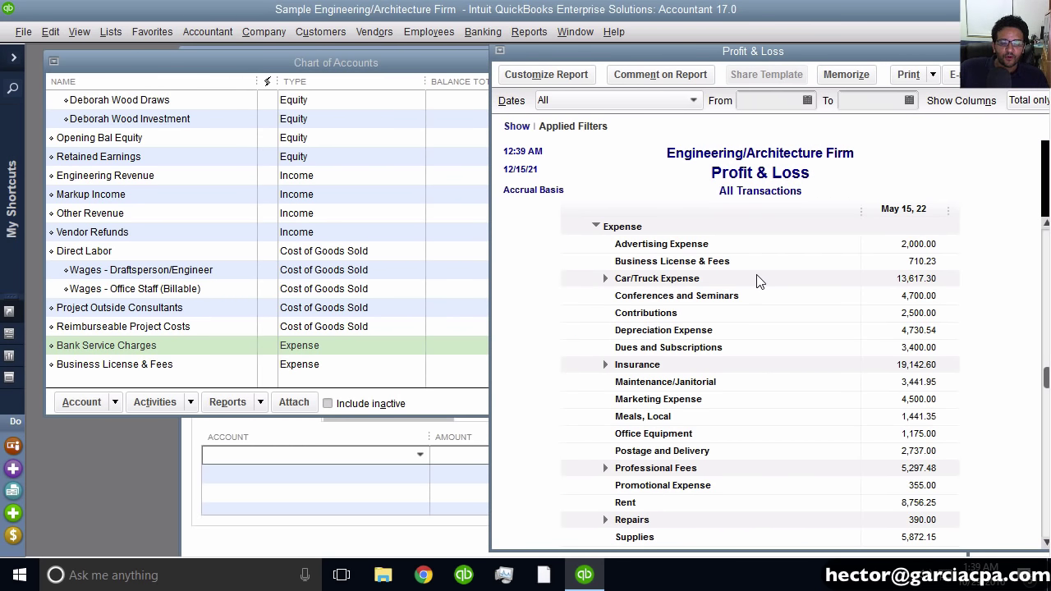
Customize the Profit & Loss report so its advanced display rows option is Non-zero.
left_click(545, 74)
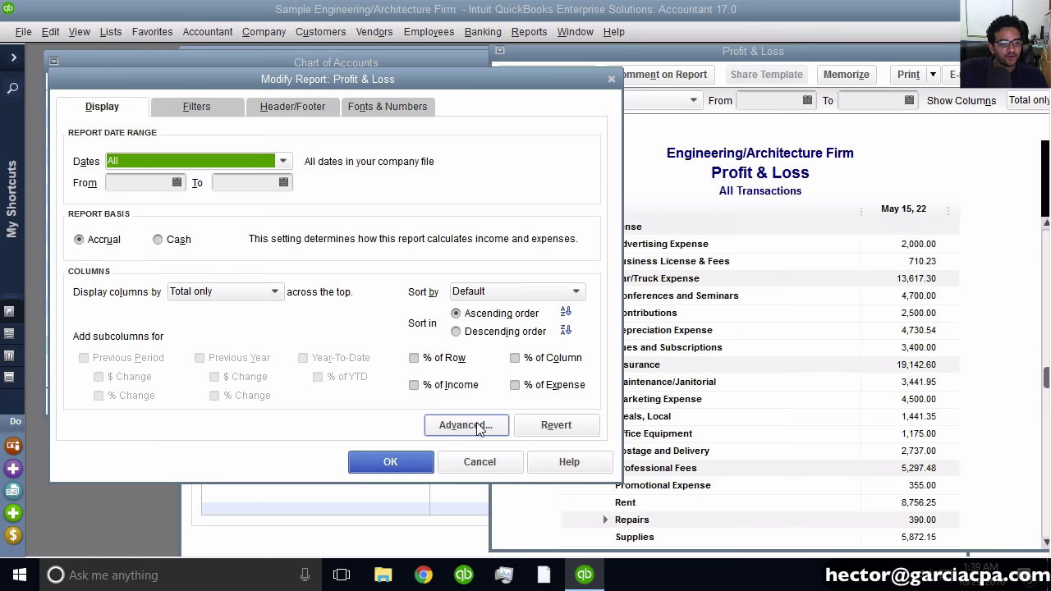
left_click(473, 424)
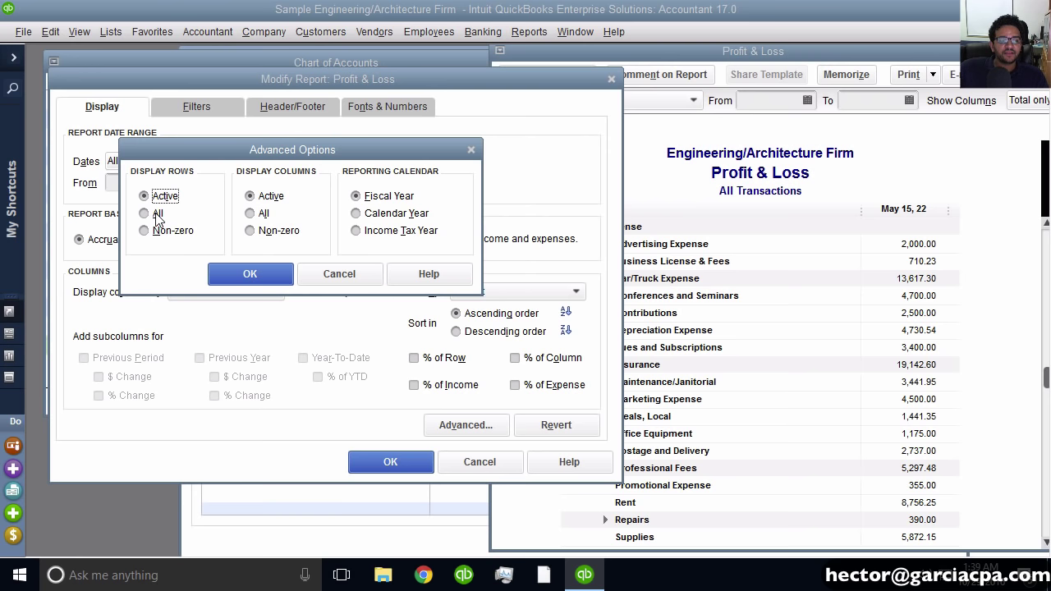
left_click(161, 237)
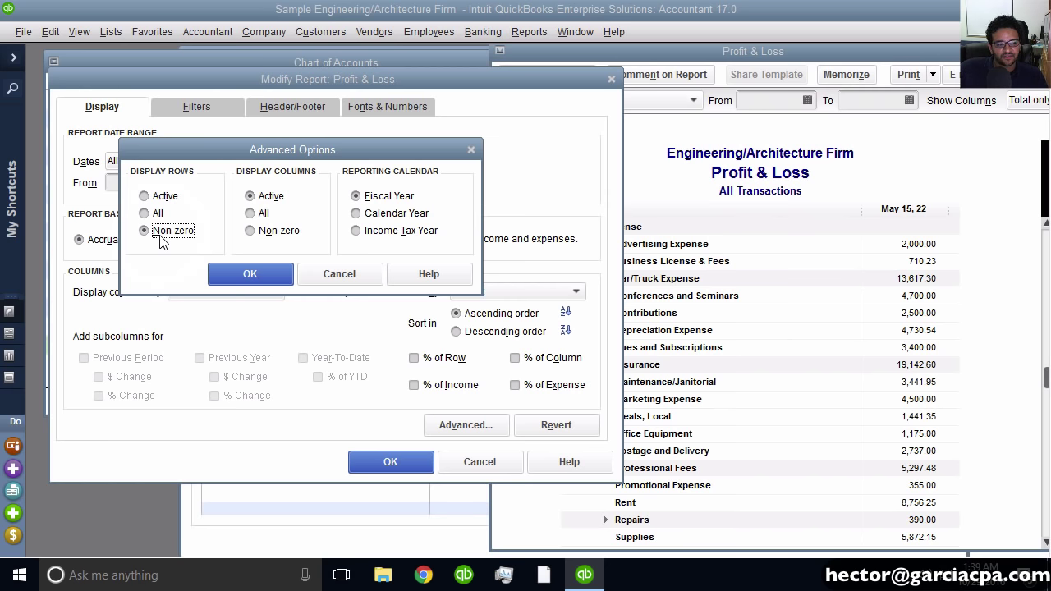
left_click(254, 279)
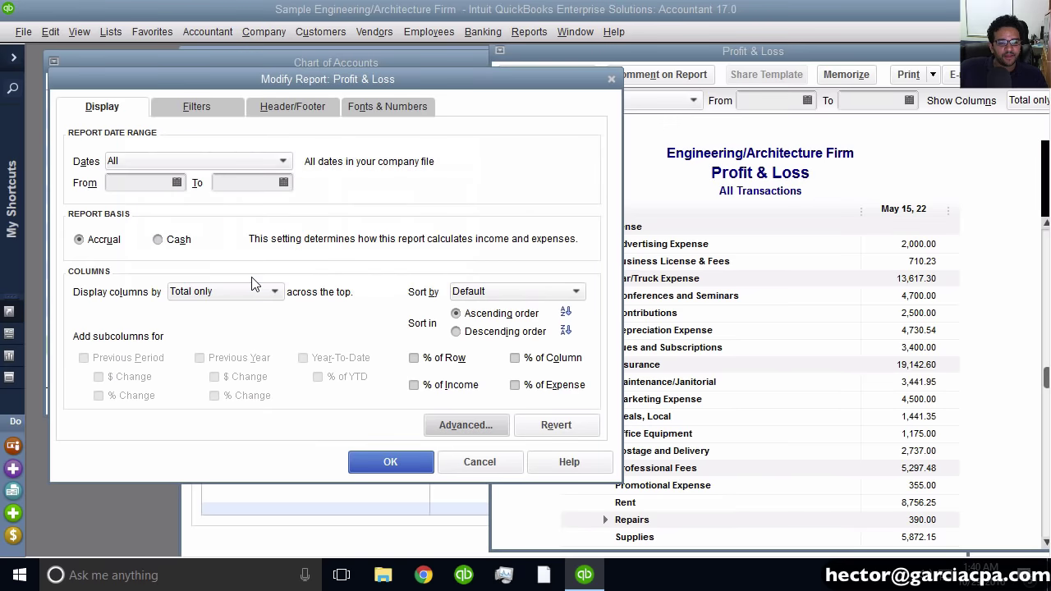
left_click(373, 458)
Set the Profit & Loss report dates to This Month and check the Expense section.
left_click(571, 101)
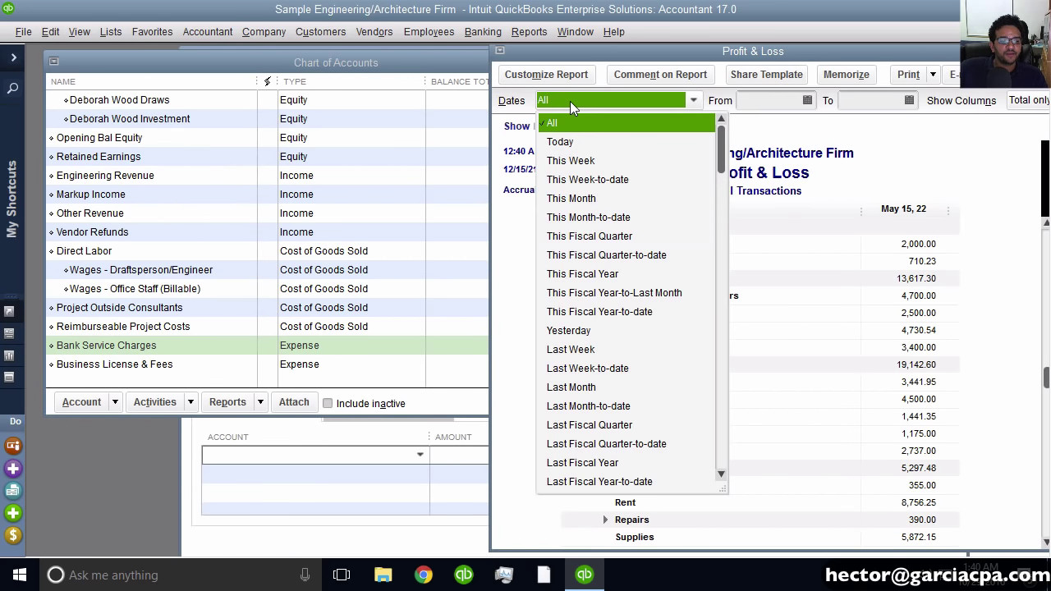
left_click(583, 202)
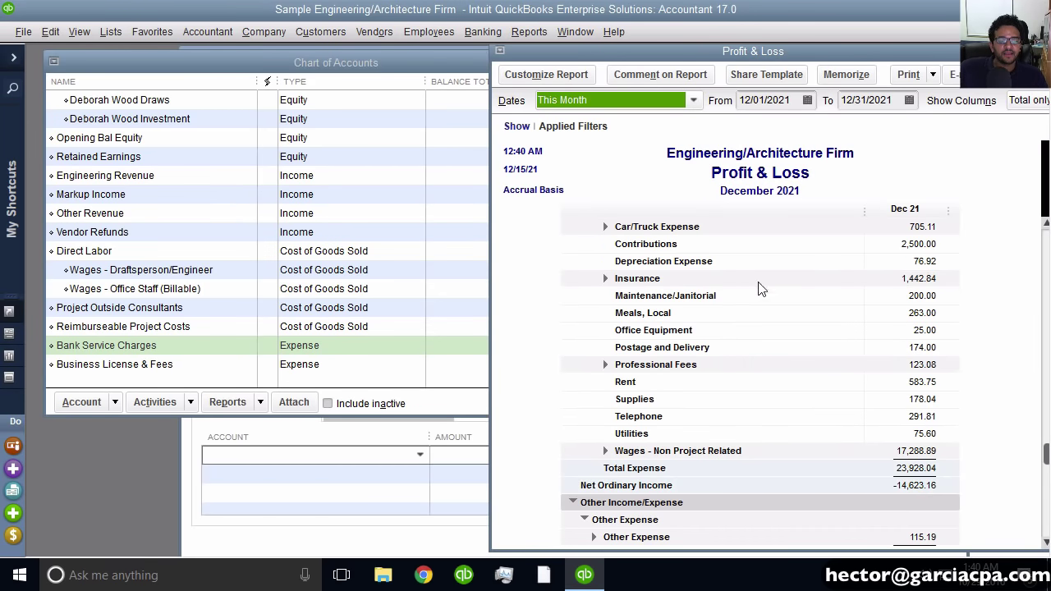
left_click(1047, 223)
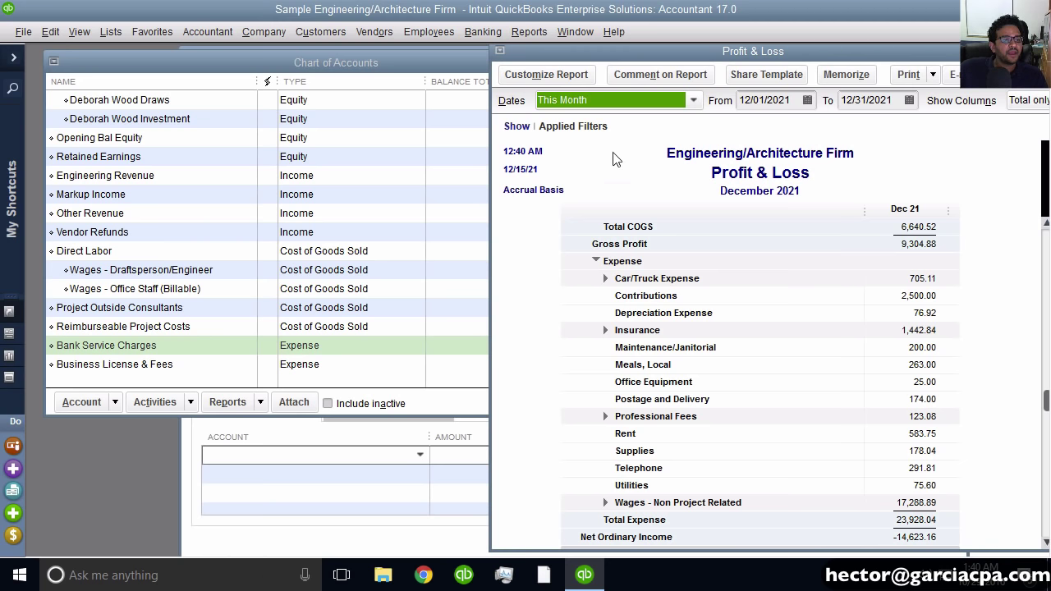
Change the Profit & Loss report's advanced display rows option to All, and compare its expense accounts with the Chart of Accounts.
left_click(547, 75)
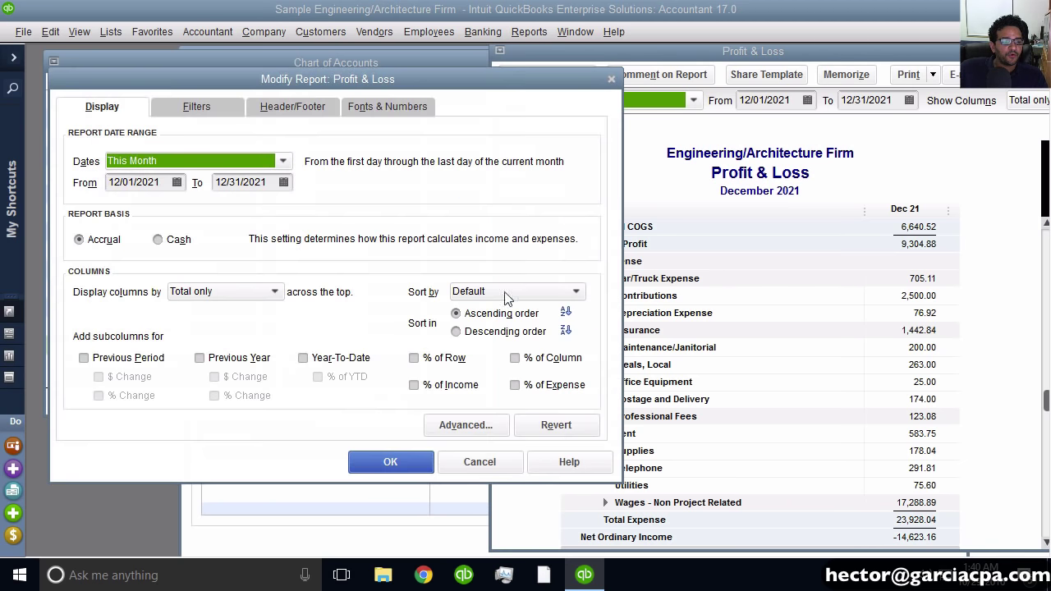
left_click(462, 427)
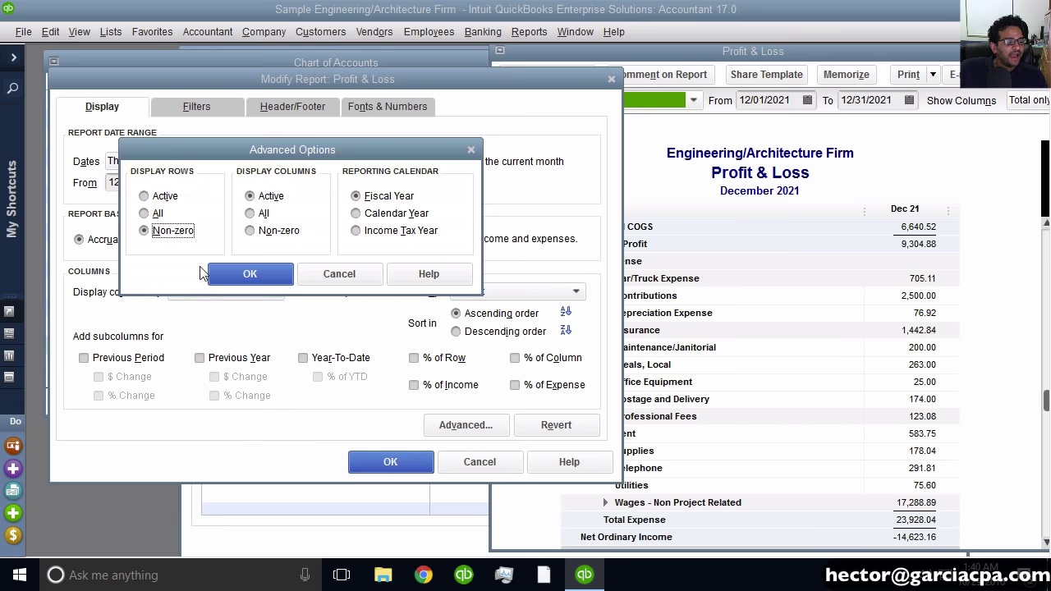
left_click(156, 215)
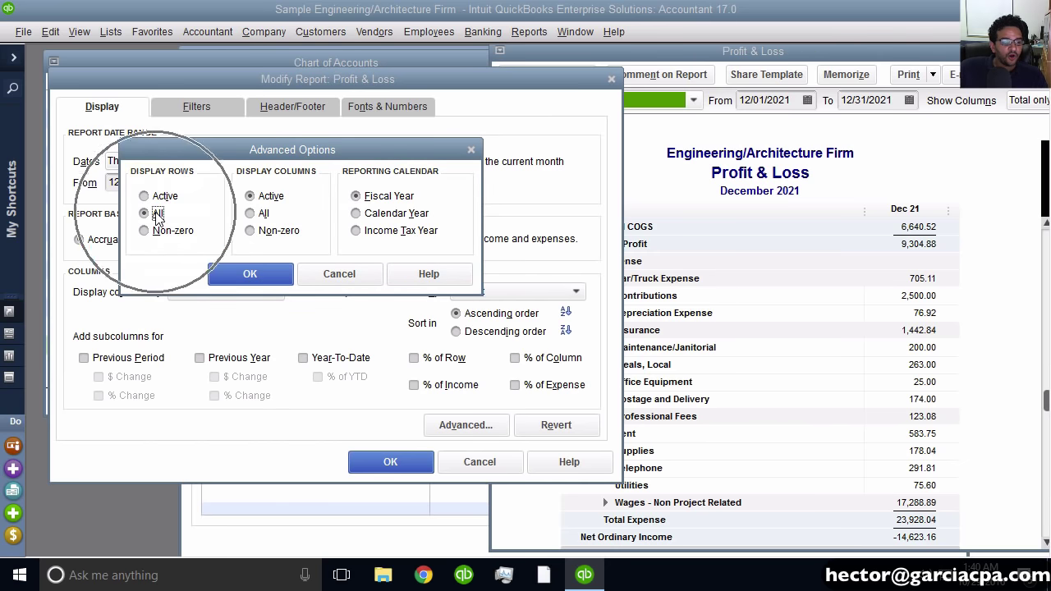
left_click(265, 278)
left_click(390, 461)
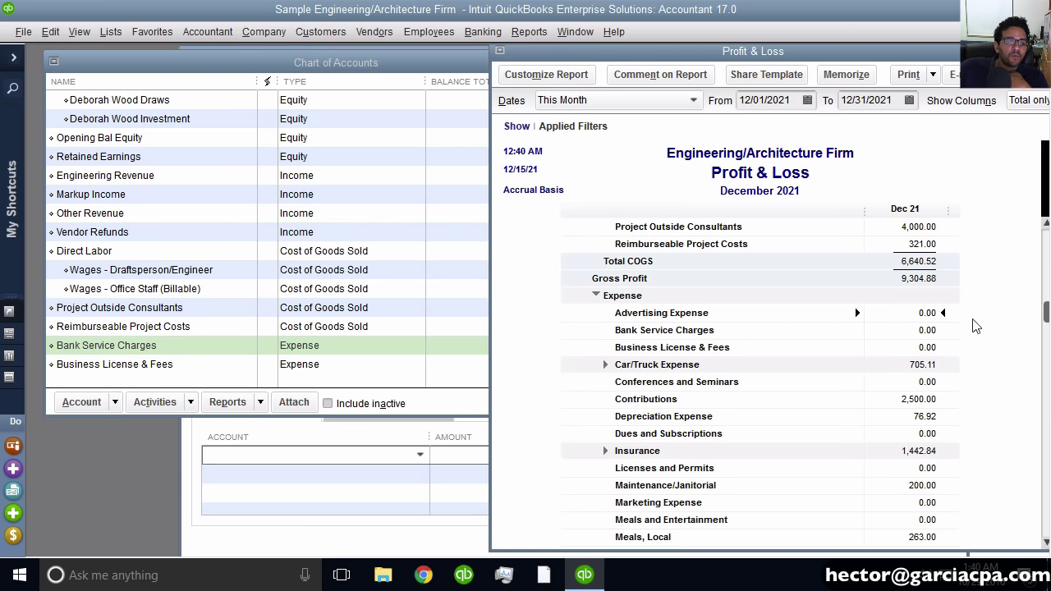
left_click(195, 351)
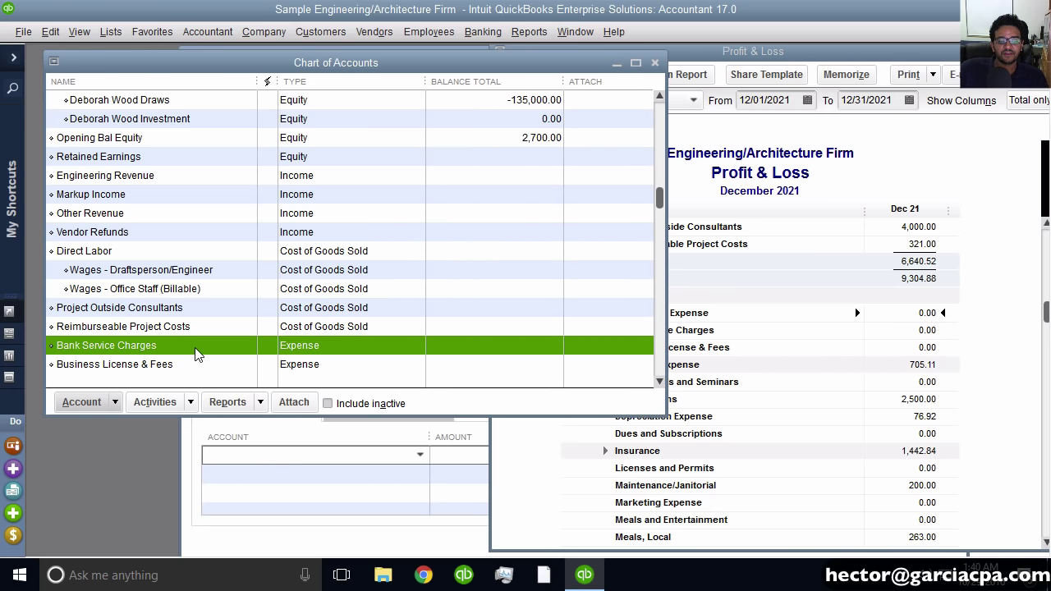
left_click(982, 302)
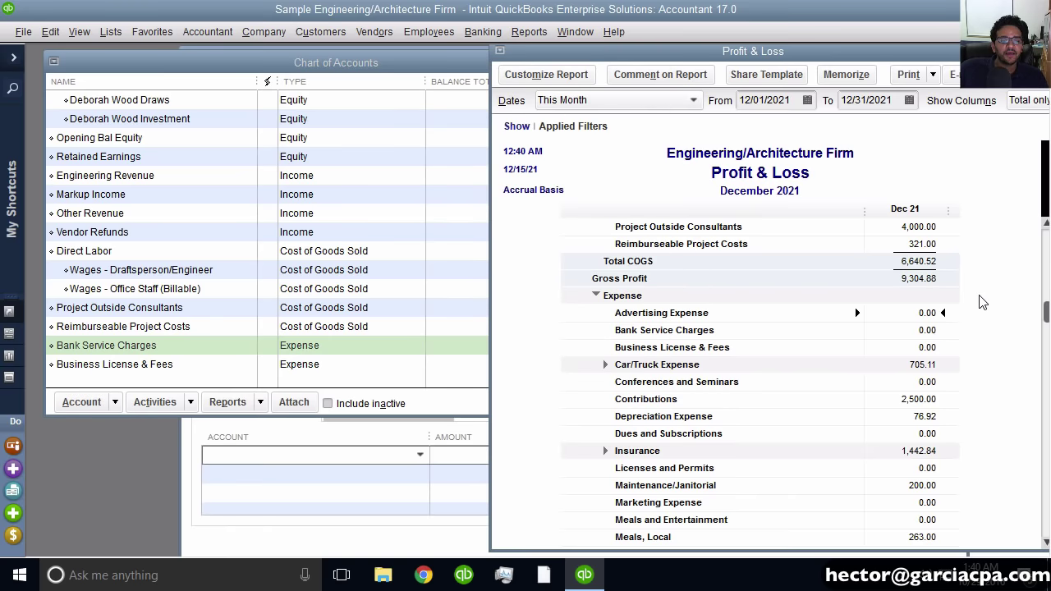
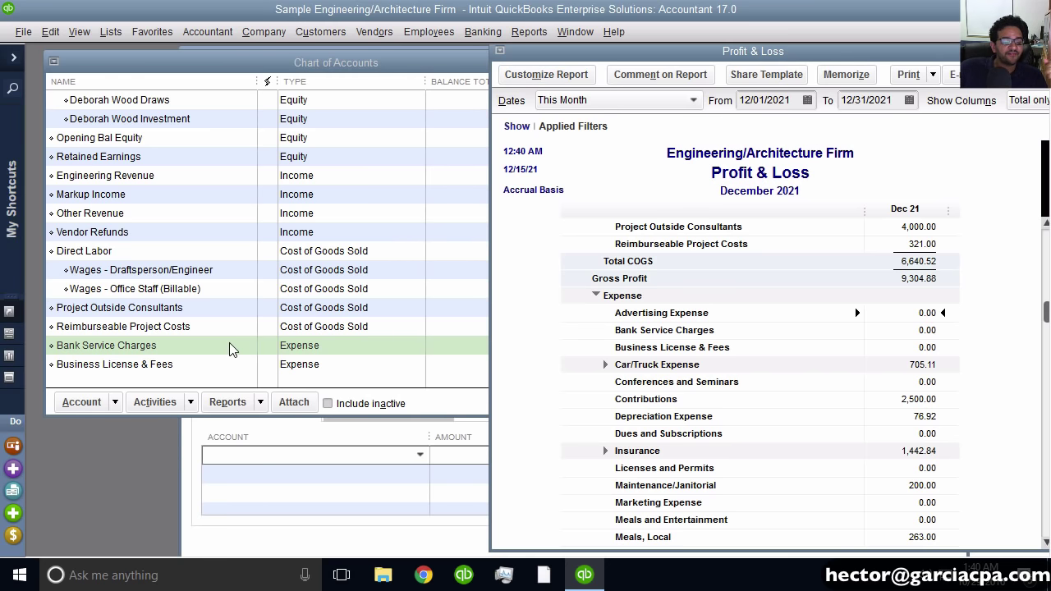
Include inactive accounts in the Chart of Accounts and try to delete the inactive Advertising Expense account.
left_click(199, 349)
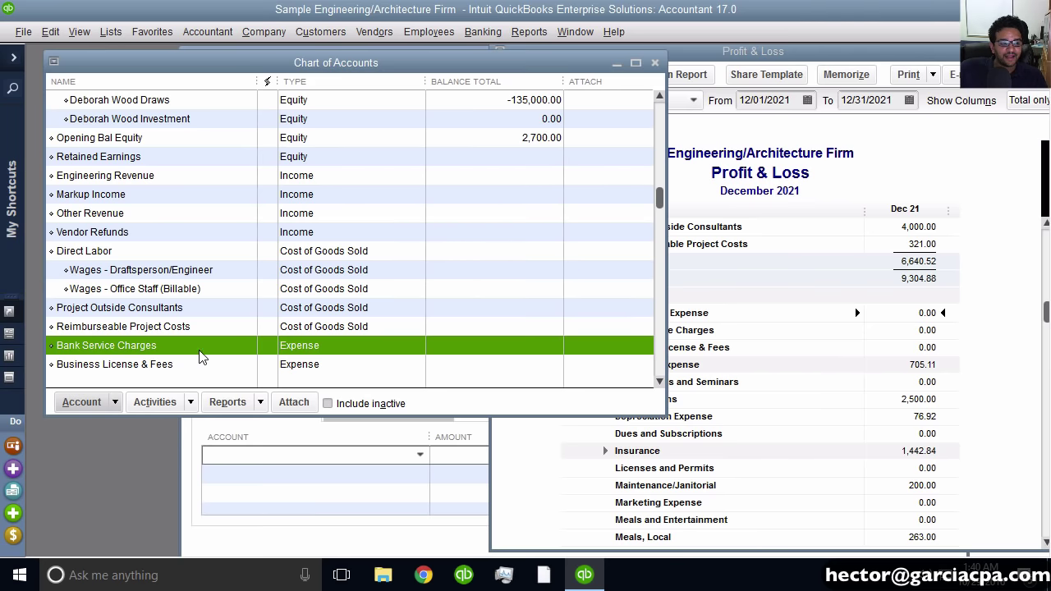
left_click(333, 407)
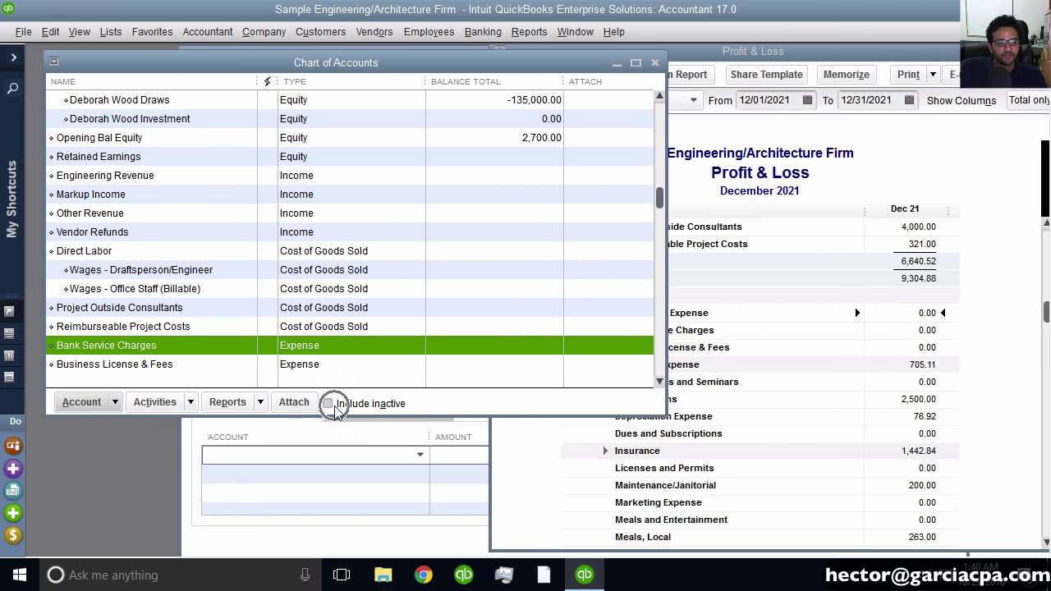
left_click(144, 349)
right_click(145, 349)
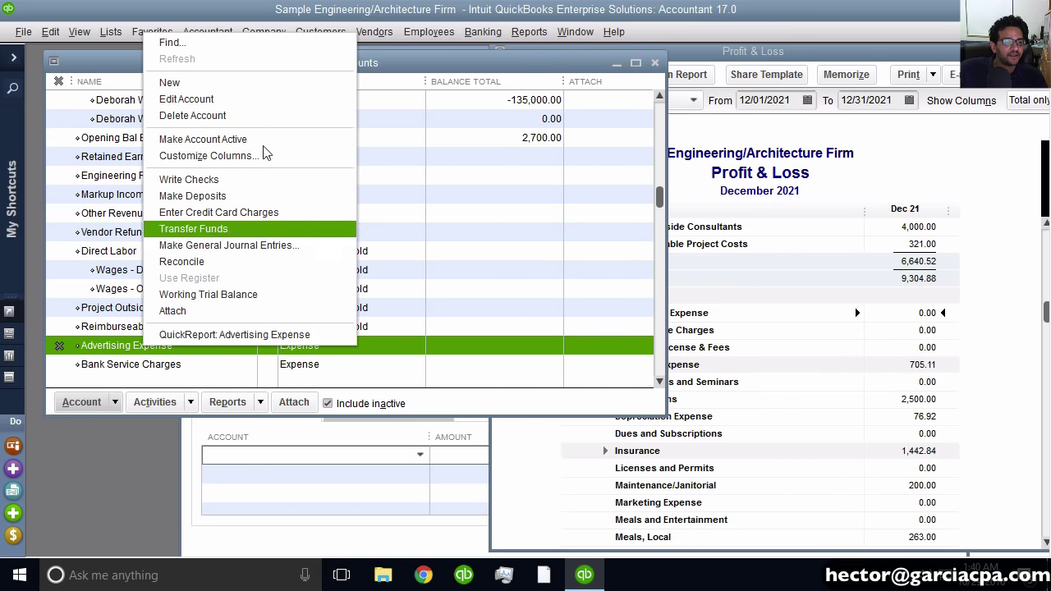
left_click(240, 116)
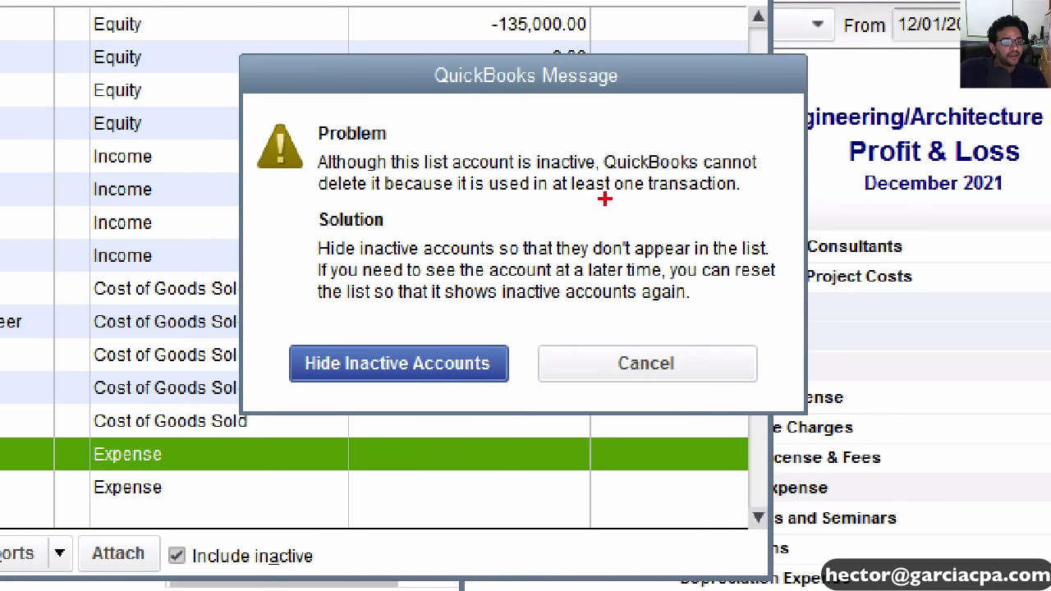
left_click_drag(550, 198, 734, 189)
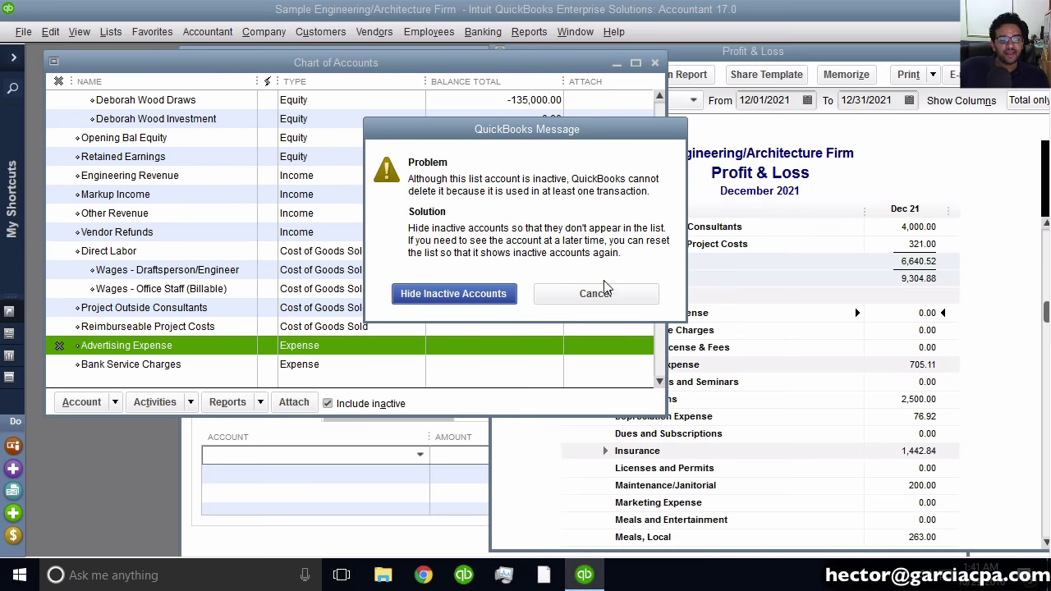
left_click(662, 355)
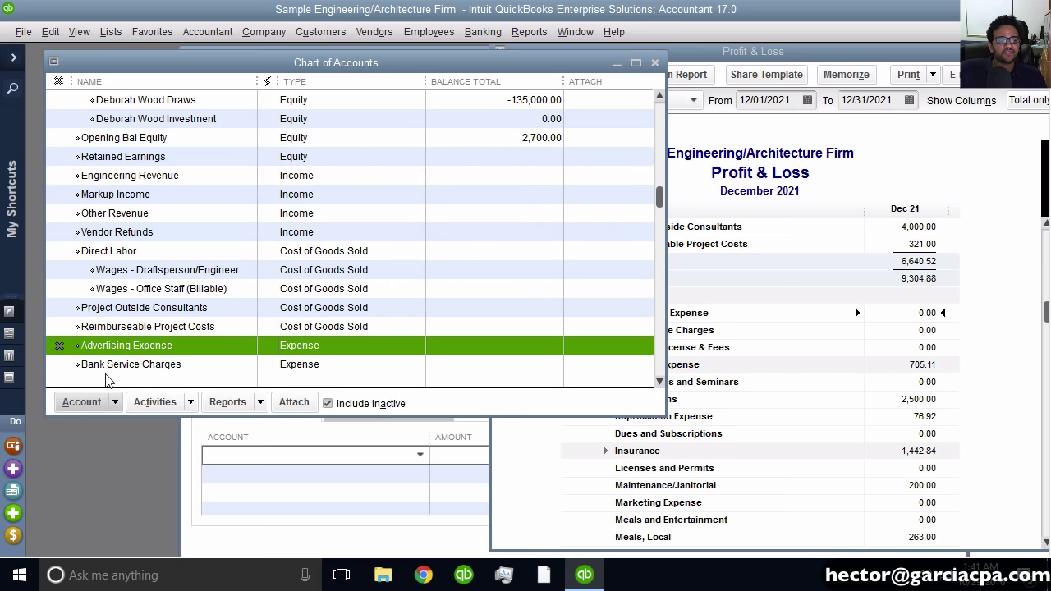
Reactivate the Advertising Expense account, make it inactive again, and bring the Profit & Loss report forward.
left_click(59, 346)
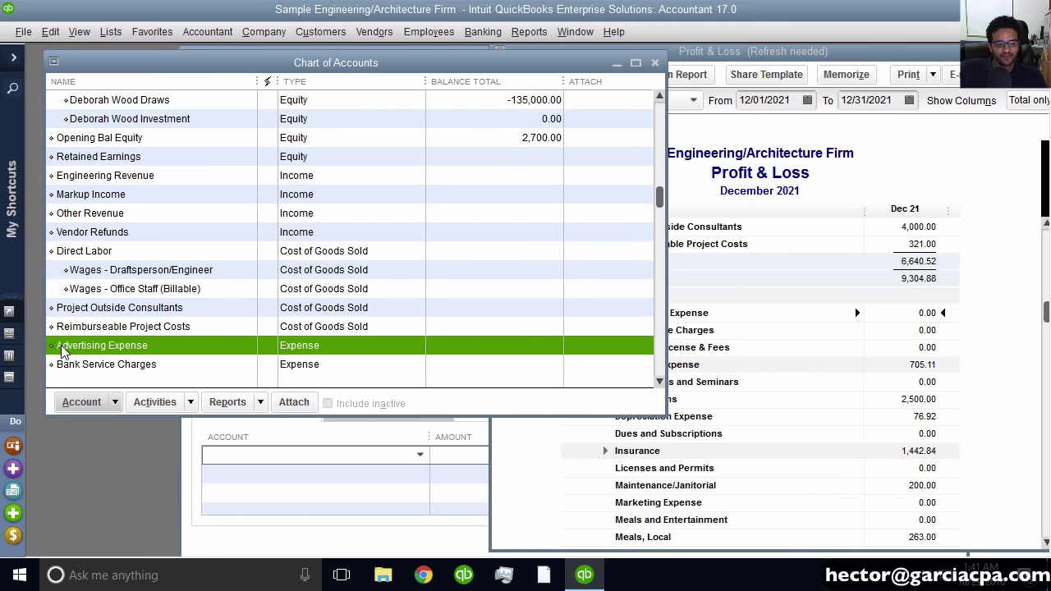
right_click(124, 350)
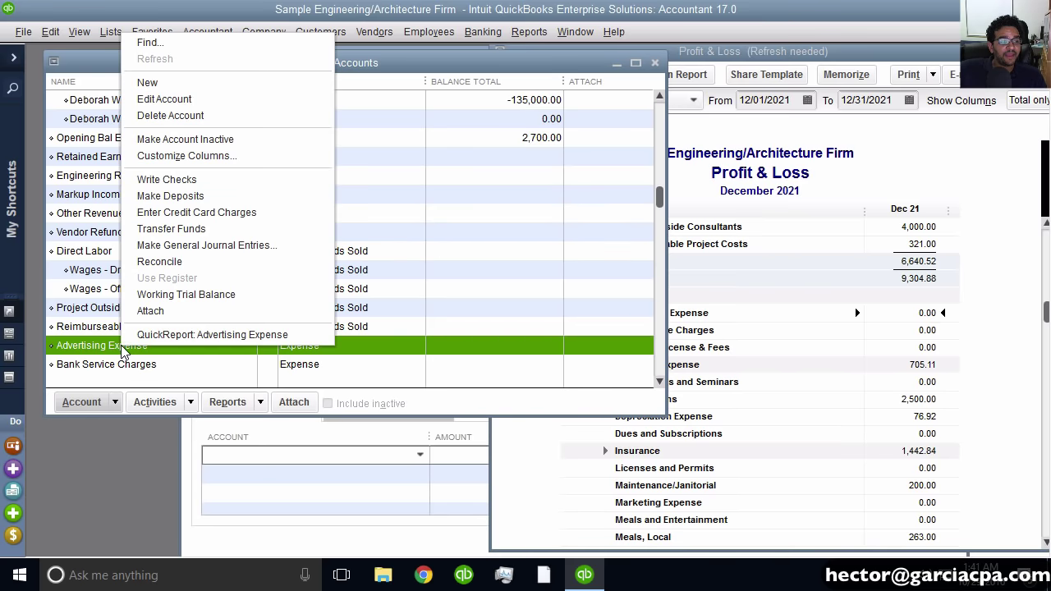
left_click(222, 139)
left_click(846, 265)
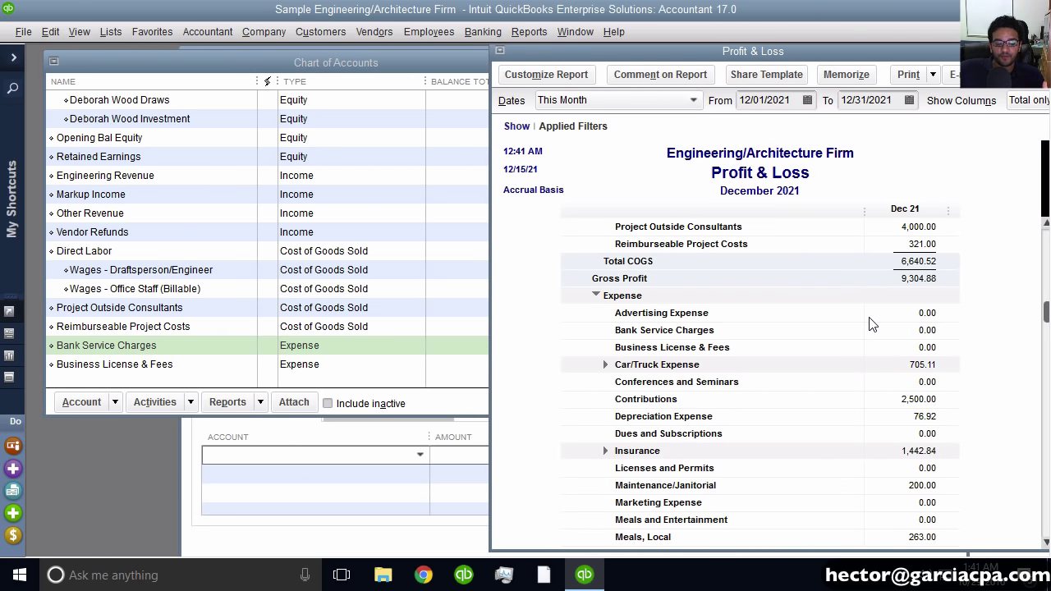
Enter Advertising Expense as the account on the blank check's first expense line.
left_click(256, 456)
type("advers")
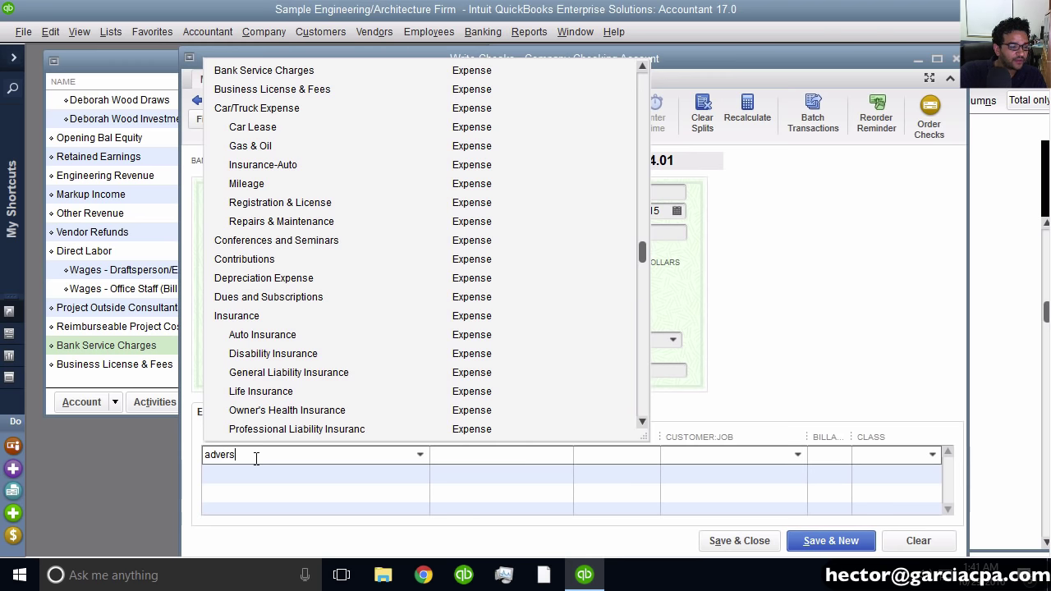
key("BackSpace")
type("tising expense")
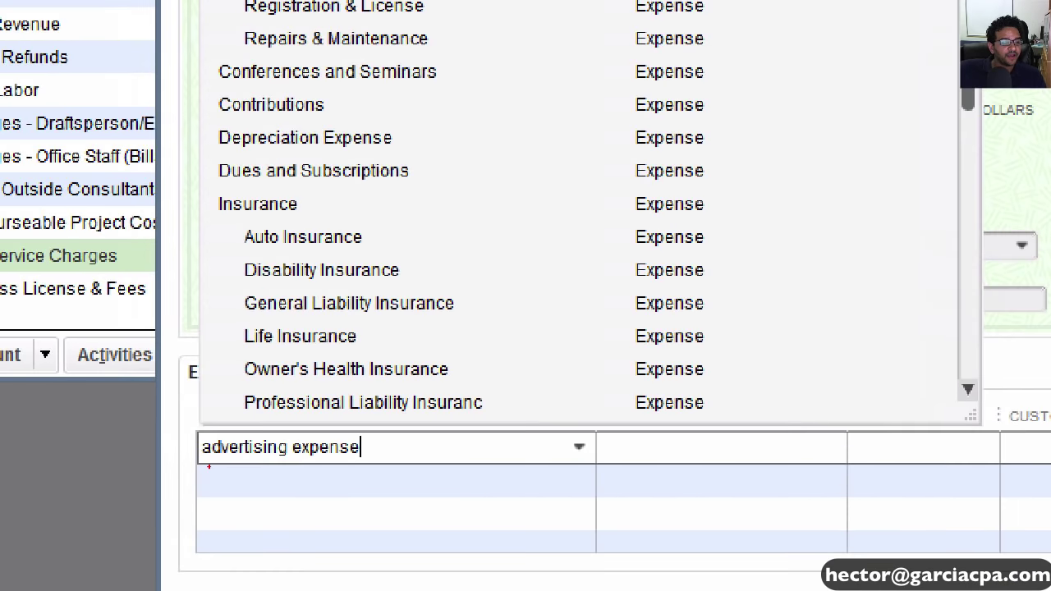
left_click_drag(204, 468, 309, 464)
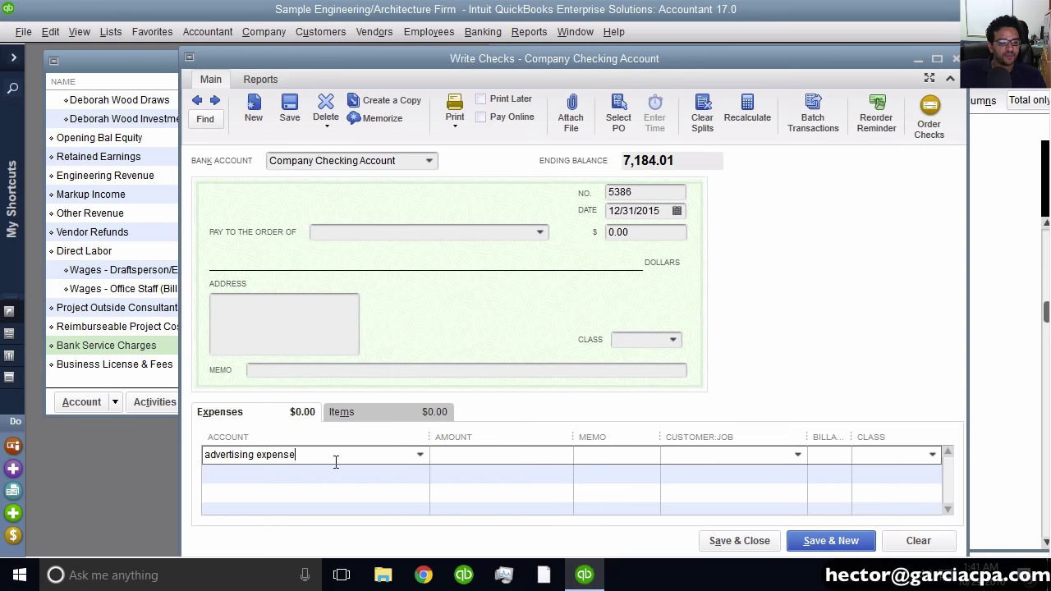
left_click(448, 458)
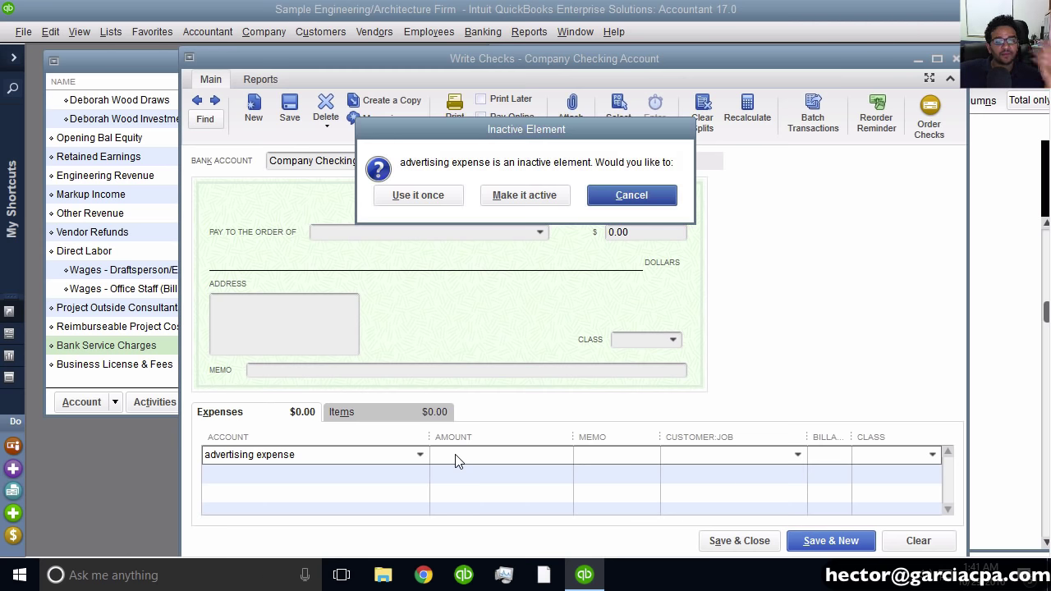
Choose to use the inactive Advertising Expense account once, and enter 1,500.00 as the expense line's amount.
left_click(526, 202)
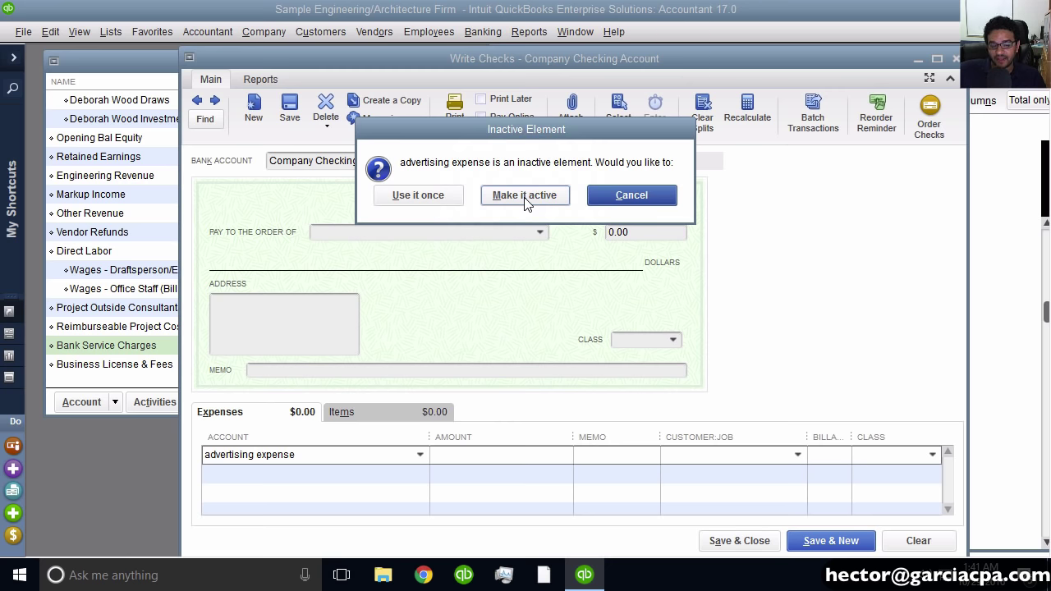
left_click(425, 203)
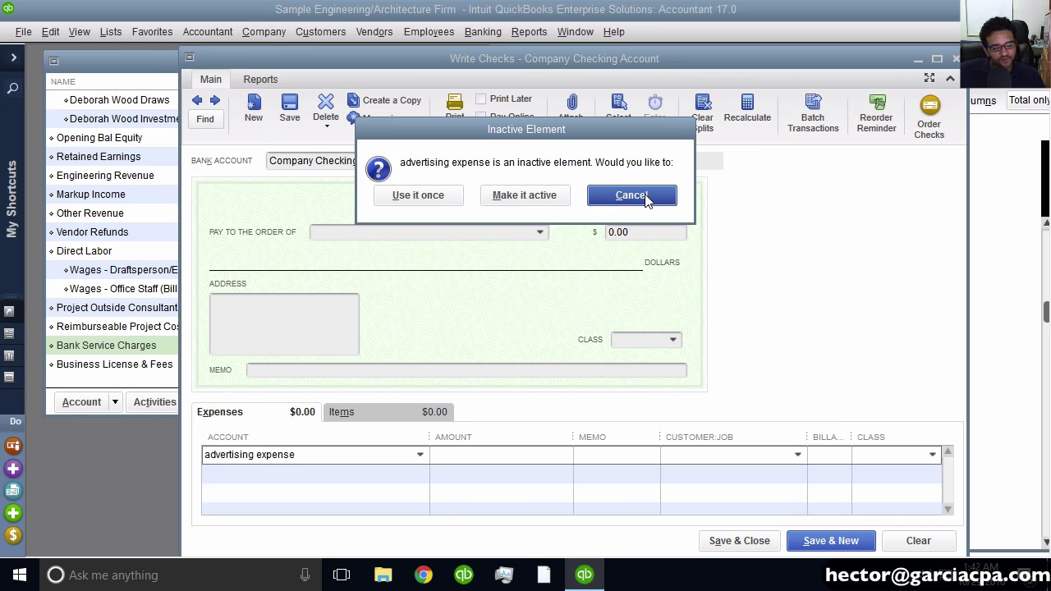
left_click(418, 197)
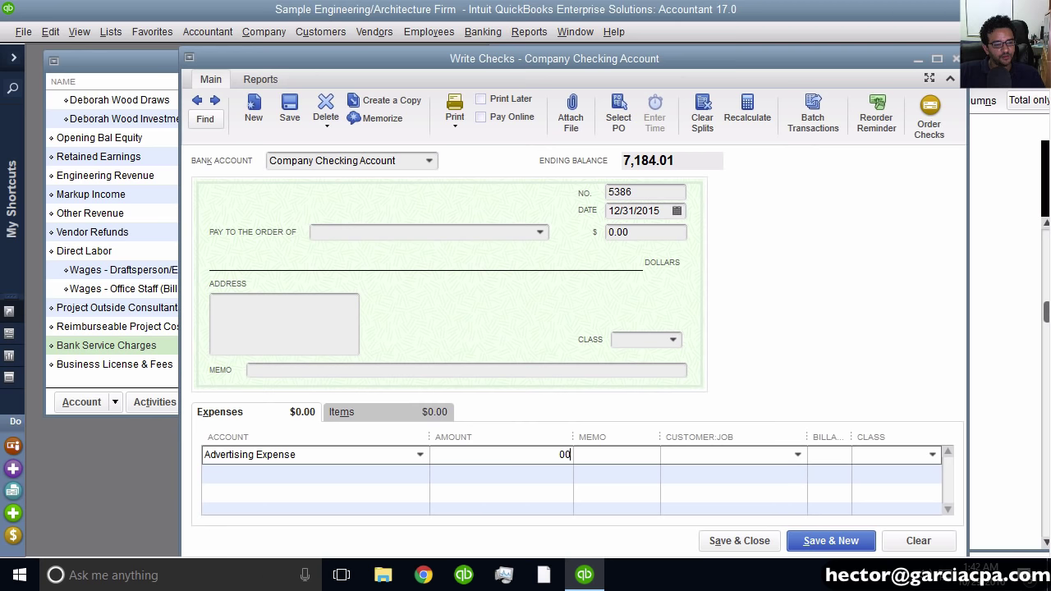
type("1500")
left_click(335, 474)
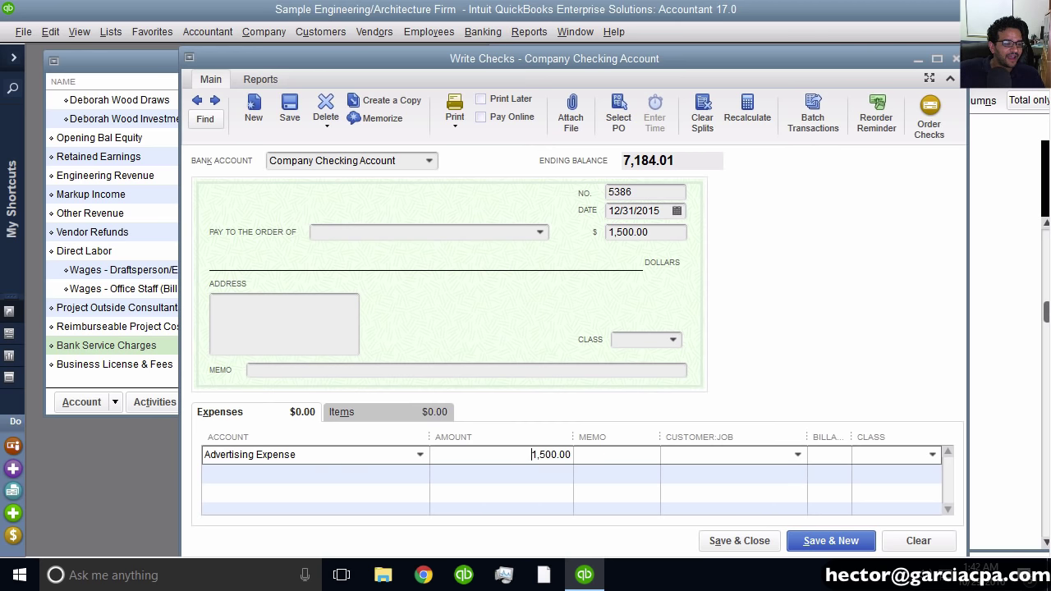
Look up the advertising account on the check's second expense line, clear the check and close the check window.
type("adve")
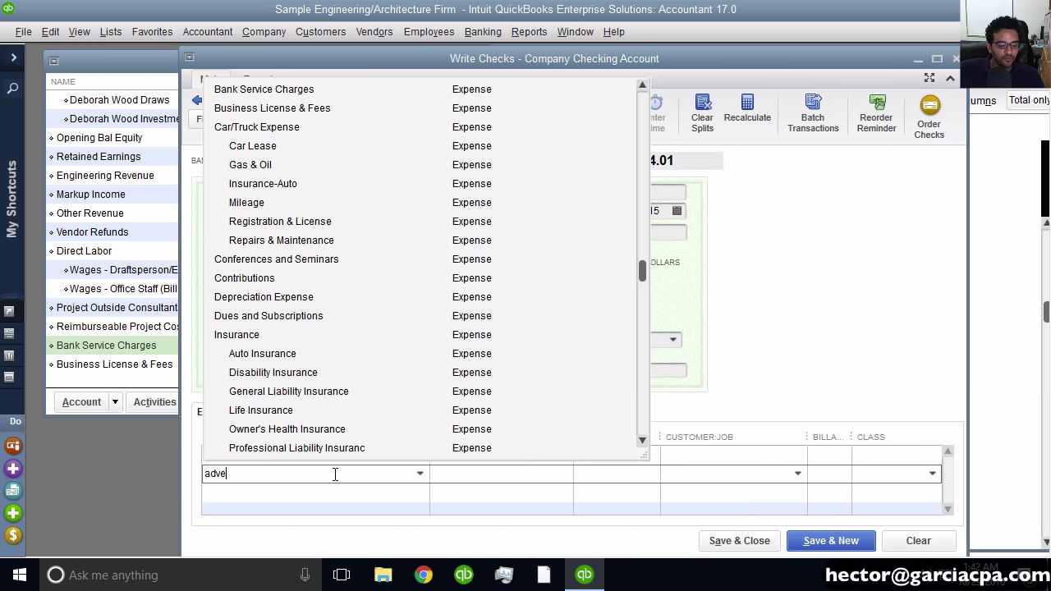
key("Tab")
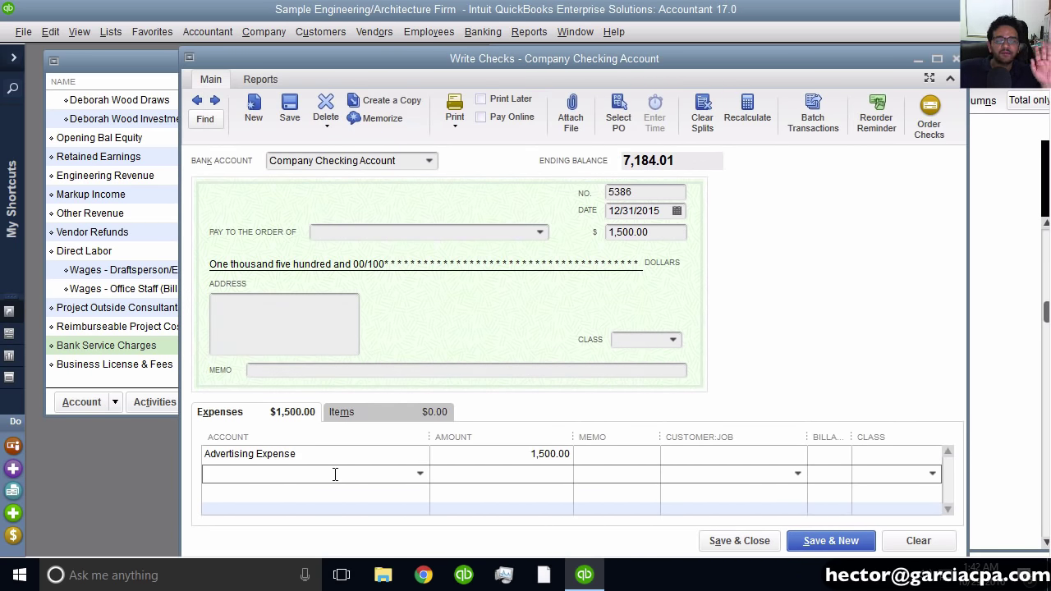
left_click(901, 544)
left_click(1035, 136)
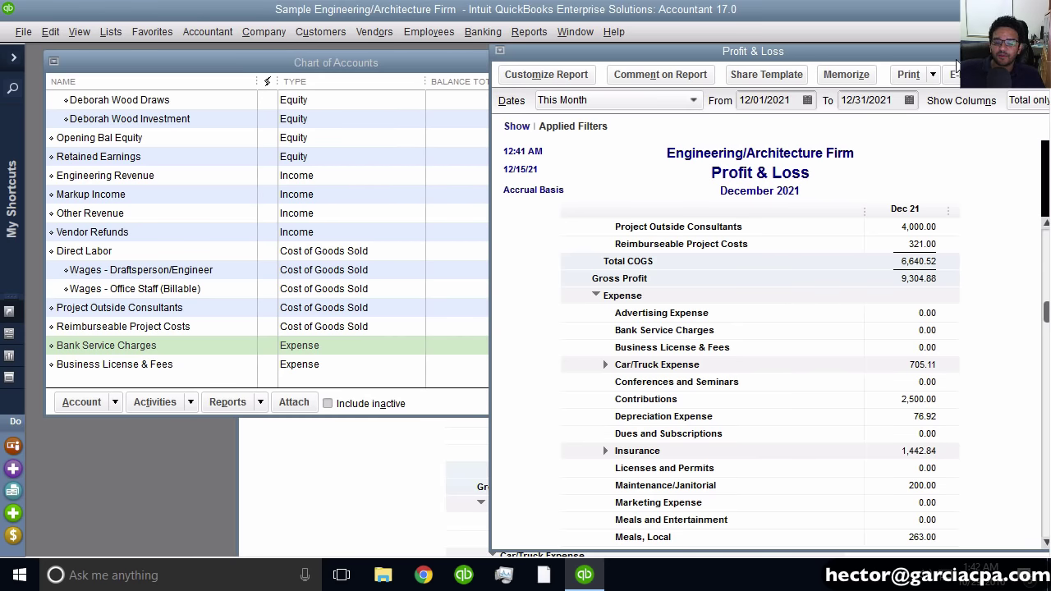
Examine how the Chart of Accounts is ordered by account type, from bank accounts through liabilities and equity to expenses.
left_click(189, 327)
scroll(183, 324, "down", 3)
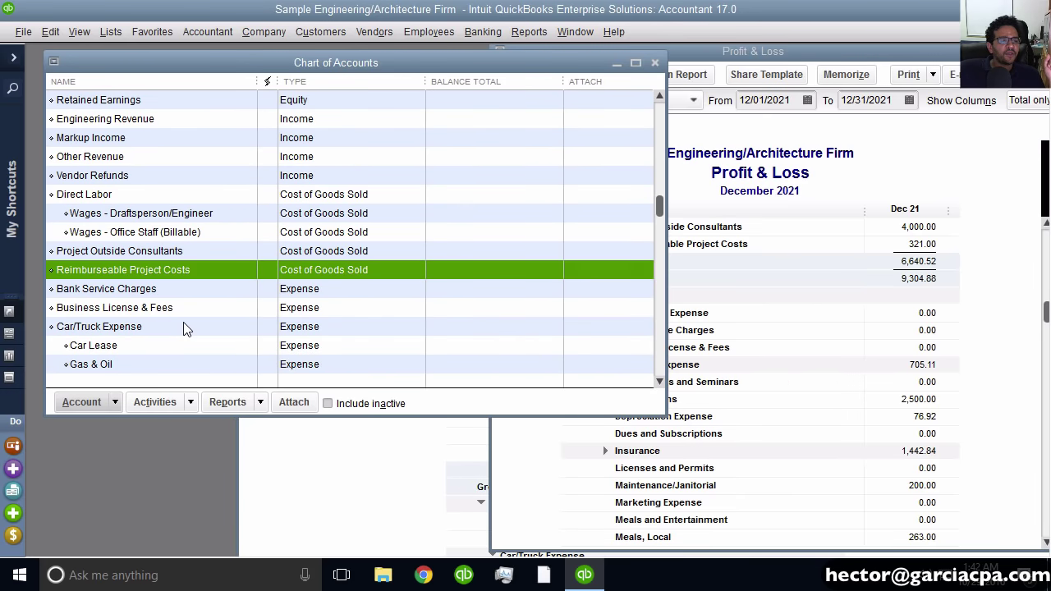
scroll(169, 296, "down", 1)
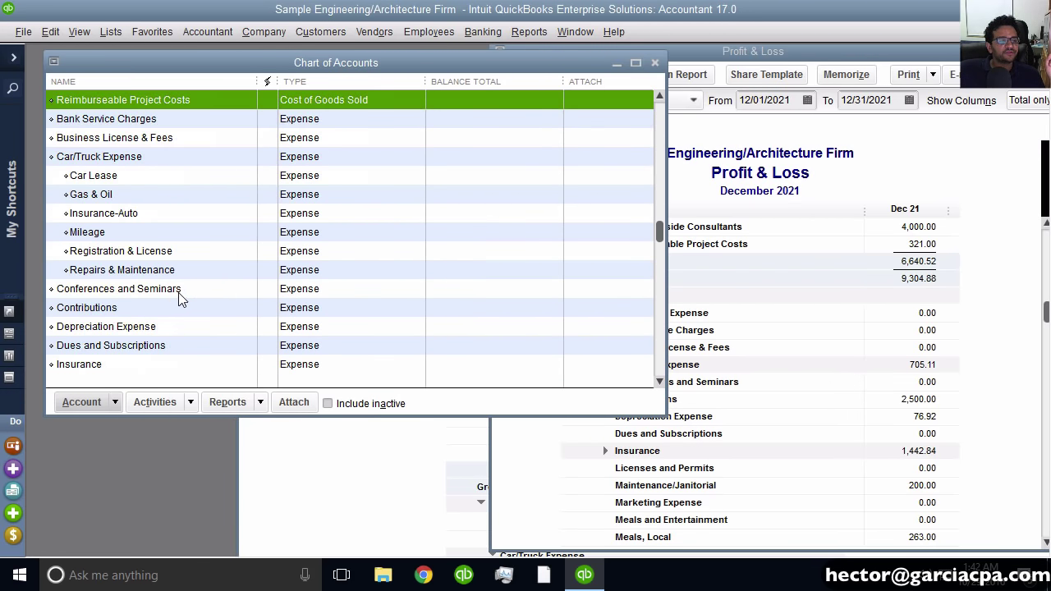
scroll(181, 294, "up", 1)
scroll(183, 296, "up", 2)
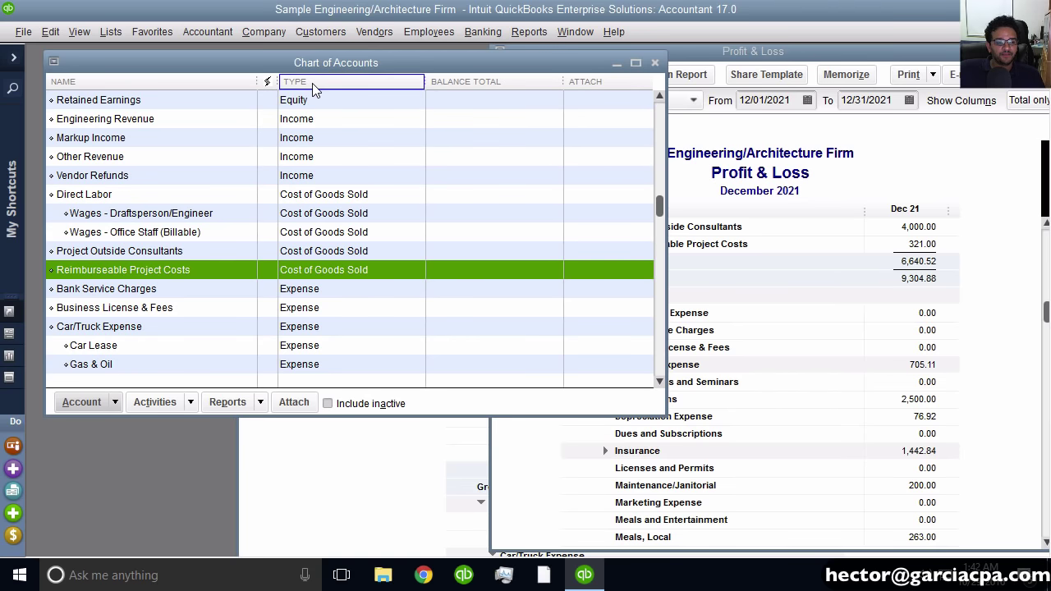
left_click_drag(659, 207, 668, 113)
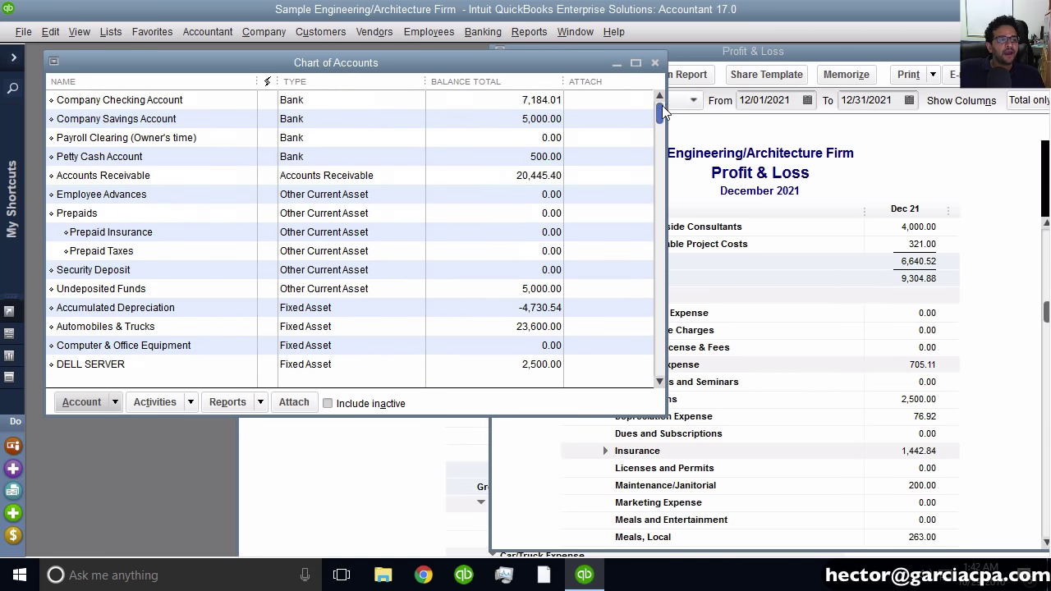
left_click(332, 105)
left_click(353, 176)
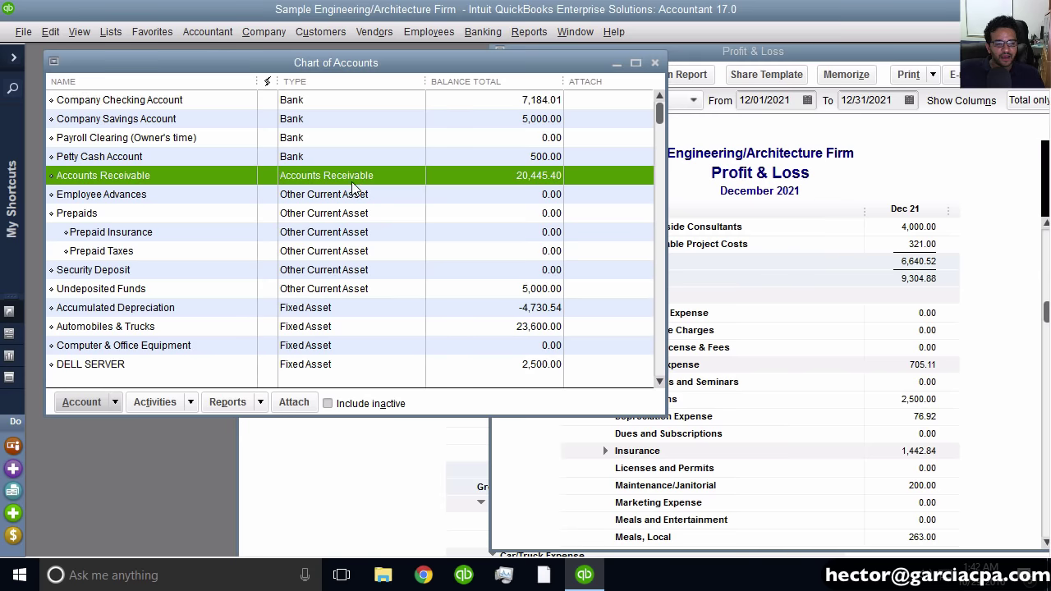
left_click(352, 200)
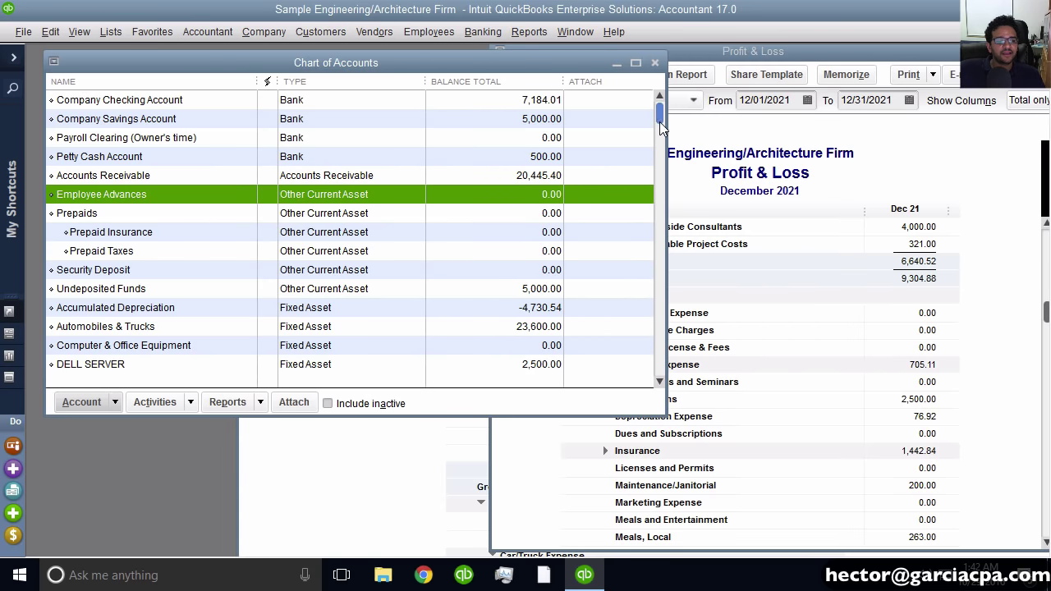
left_click_drag(660, 113, 660, 149)
left_click(344, 179)
left_click(330, 197)
left_click(379, 249)
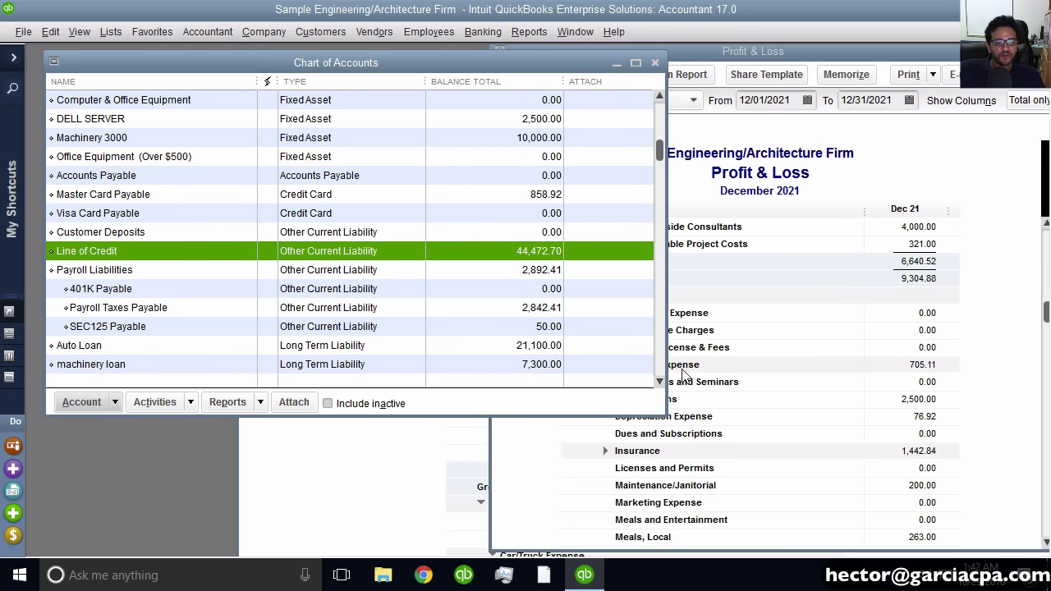
scroll(660, 381, "down", 2)
left_click(330, 257)
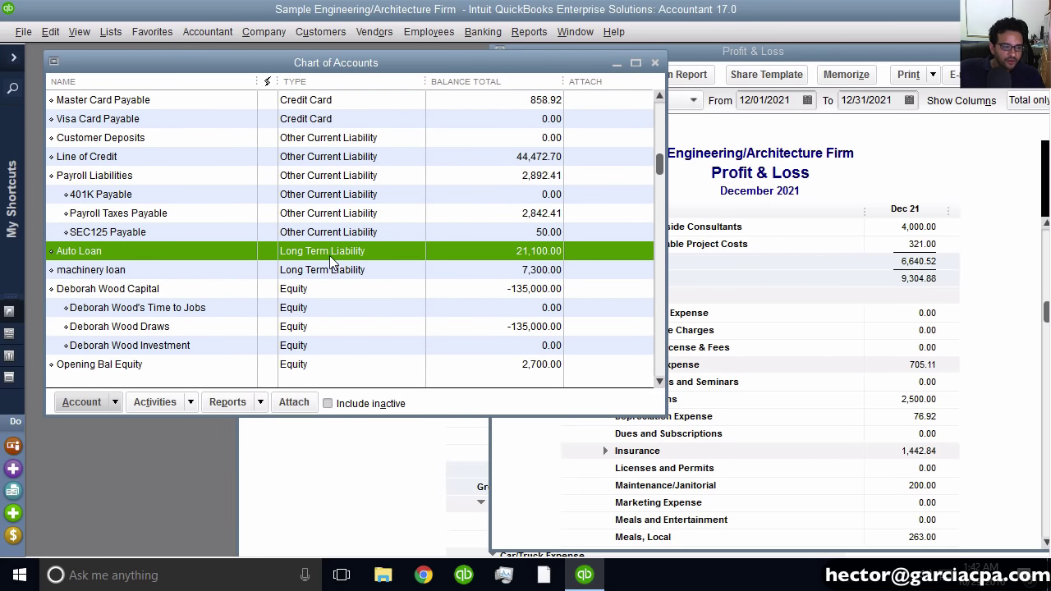
left_click(310, 313)
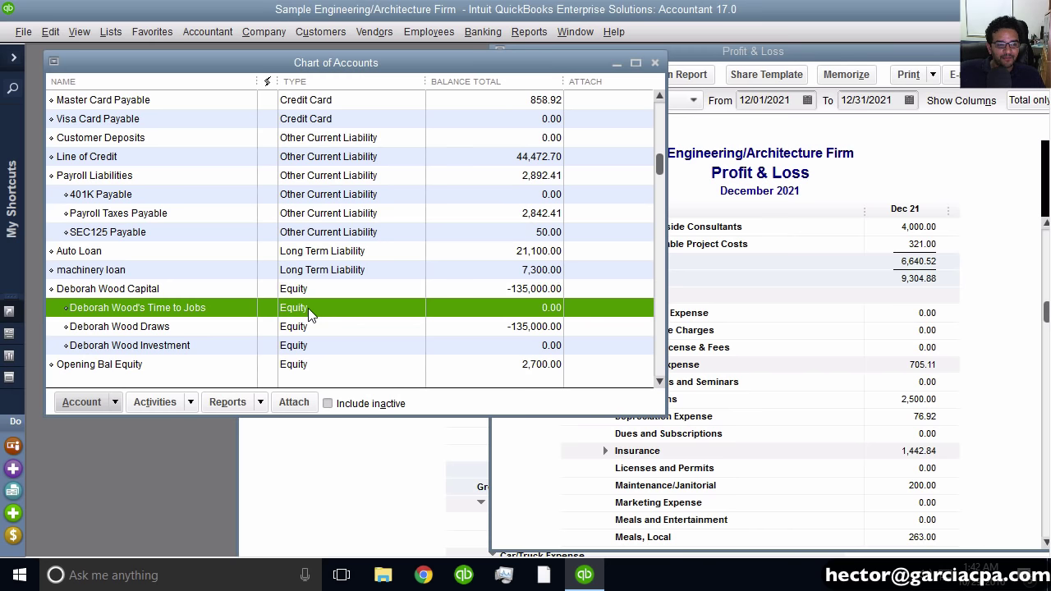
Sort the Chart of Accounts by balance total in ascending order and review the list from lowest to highest.
left_click(496, 83)
mouse_move(654, 110)
left_mouse_down()
mouse_move(654, 153)
mouse_move(653, 90)
left_mouse_up()
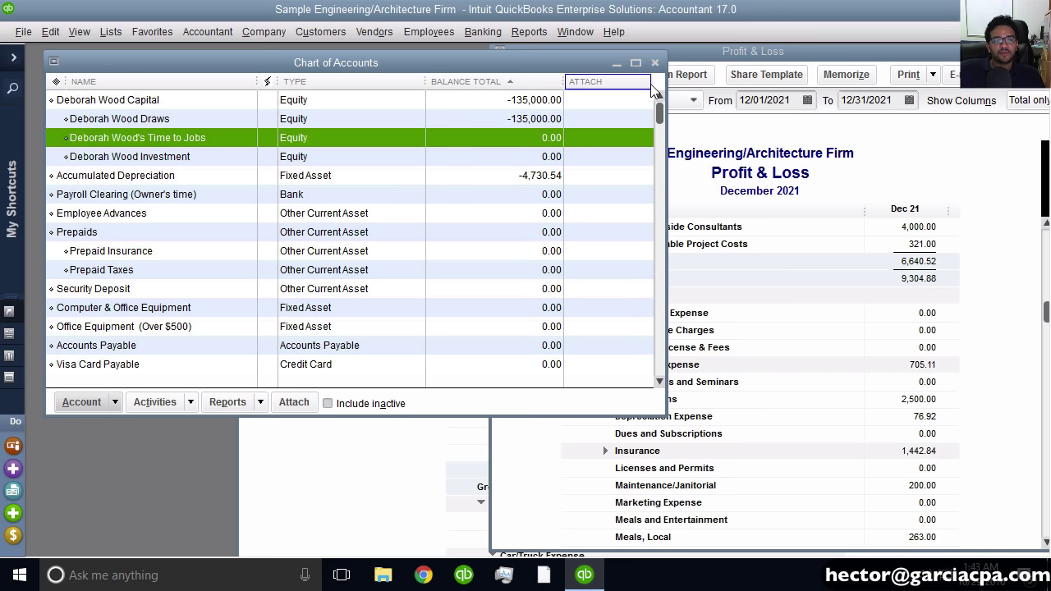
scroll(657, 92, "down", 2)
scroll(661, 94, "up", 2)
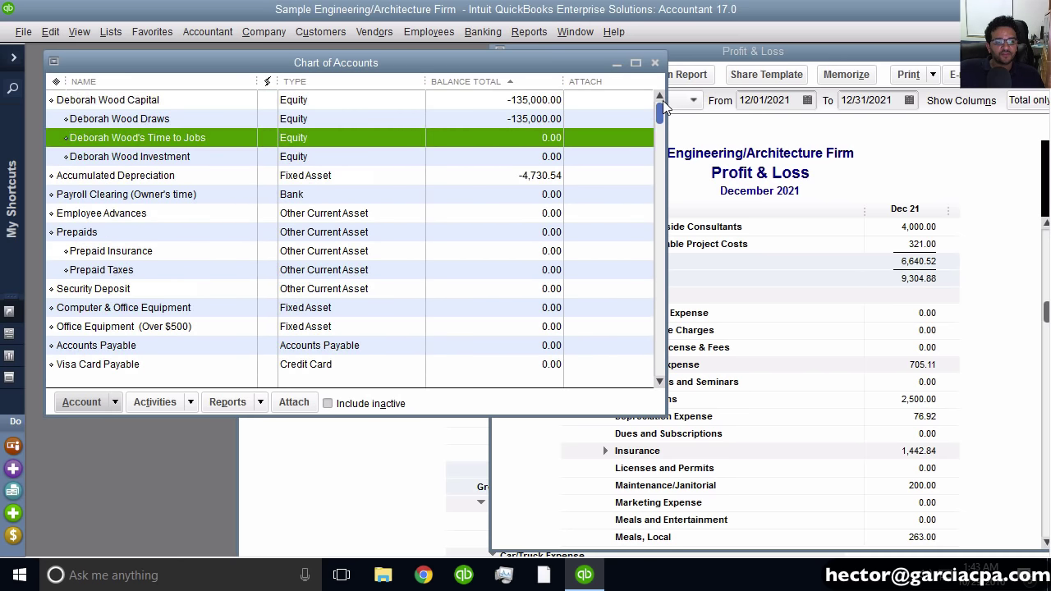
mouse_move(662, 111)
left_mouse_down()
mouse_move(659, 169)
mouse_move(659, 108)
left_mouse_up()
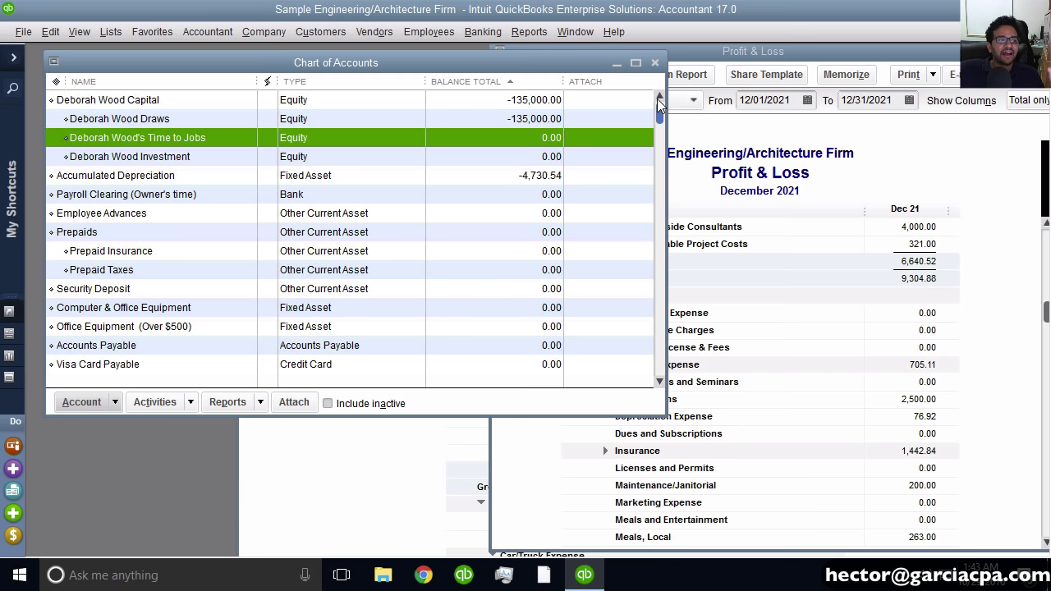
scroll(659, 185, "down", 3)
left_click_drag(659, 185, 661, 47)
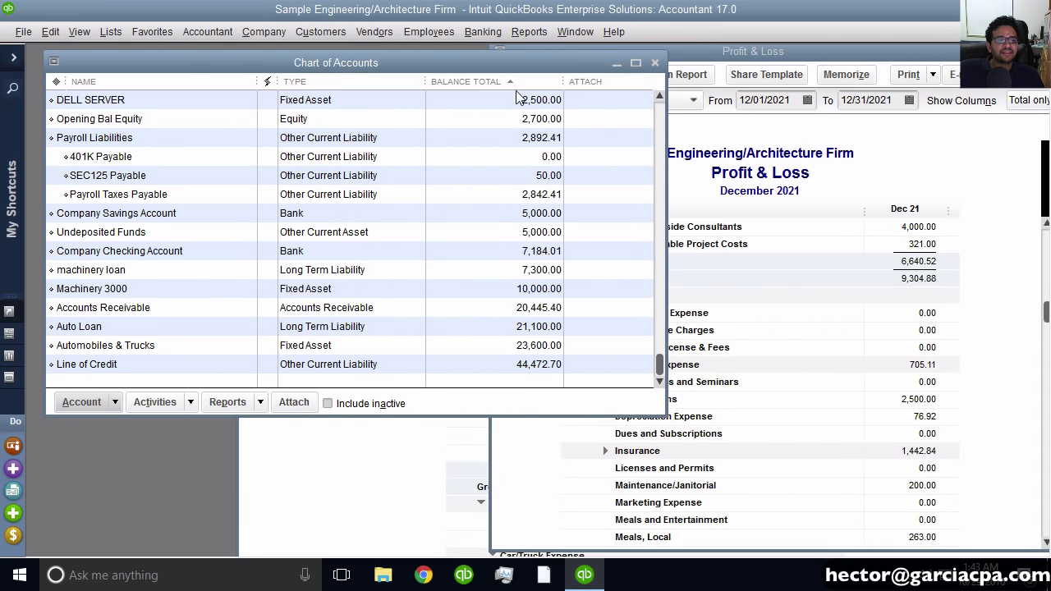
Sort the Chart of Accounts alphabetically by name, and return it to sorting by account type.
left_click(100, 82)
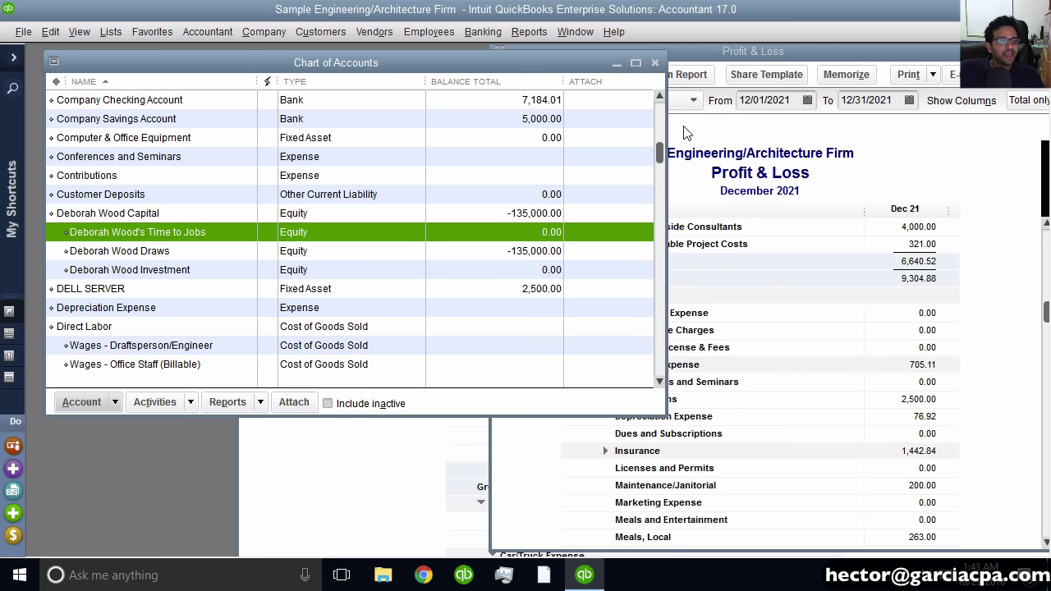
left_click_drag(662, 156, 656, 88)
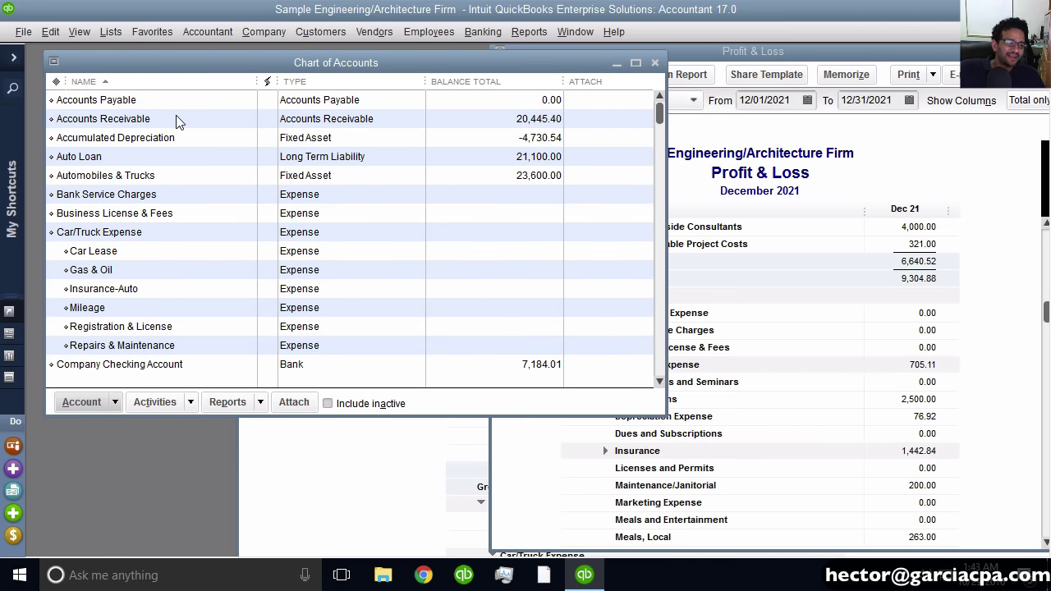
left_click(327, 81)
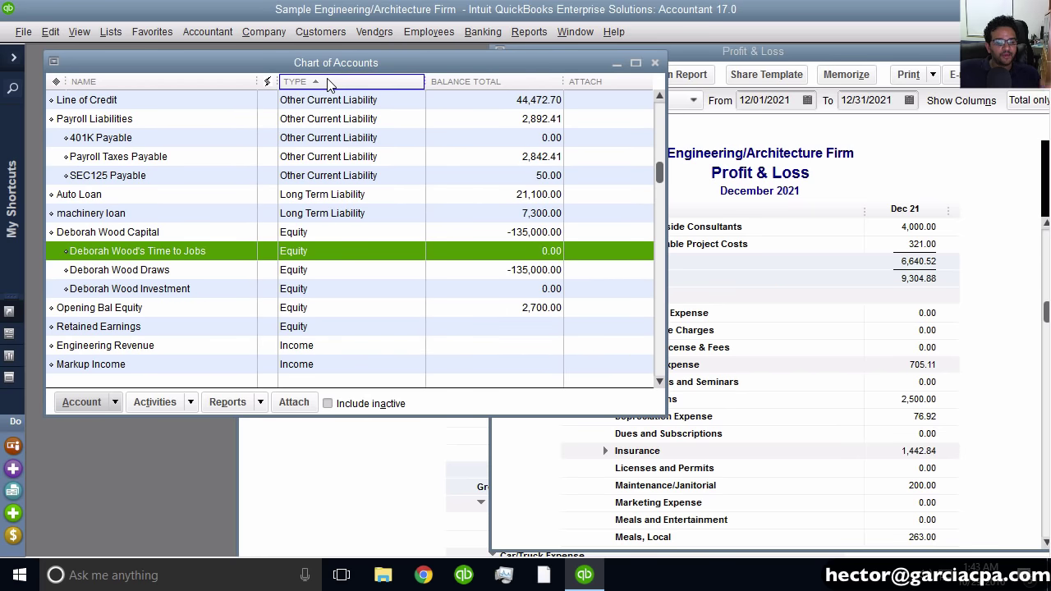
left_click_drag(659, 171, 663, 98)
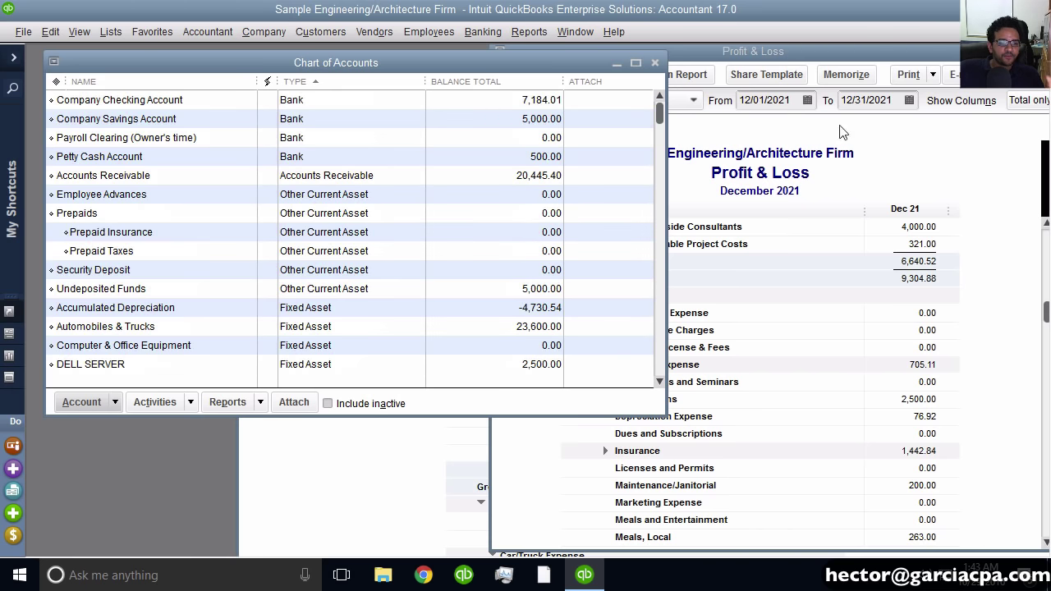
Bring the Profit & Loss report forward and expand Car/Truck Expense to examine the order of expense accounts and subaccounts.
left_click(968, 169)
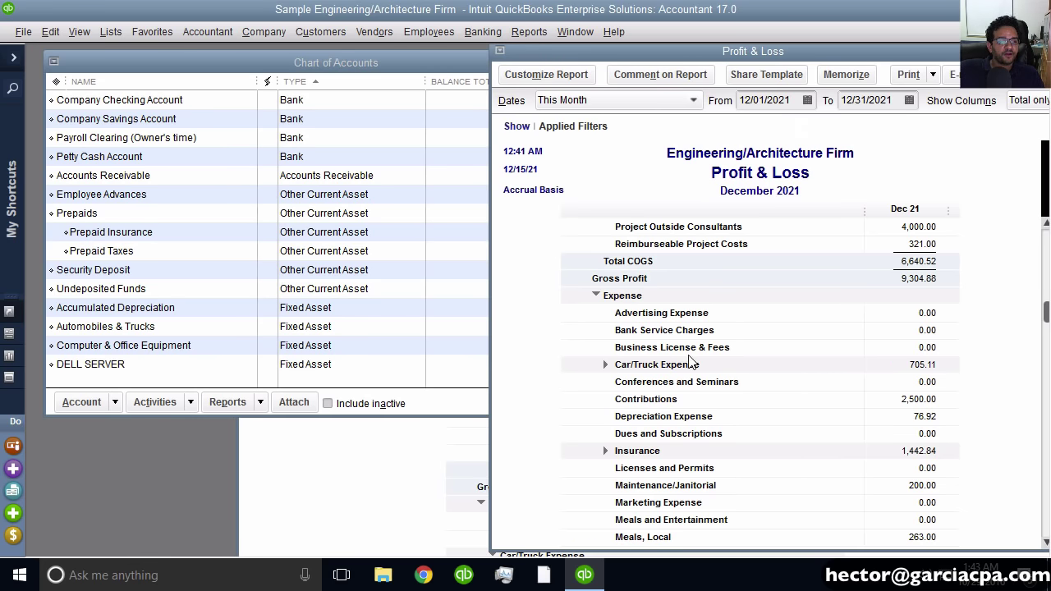
left_click(672, 322)
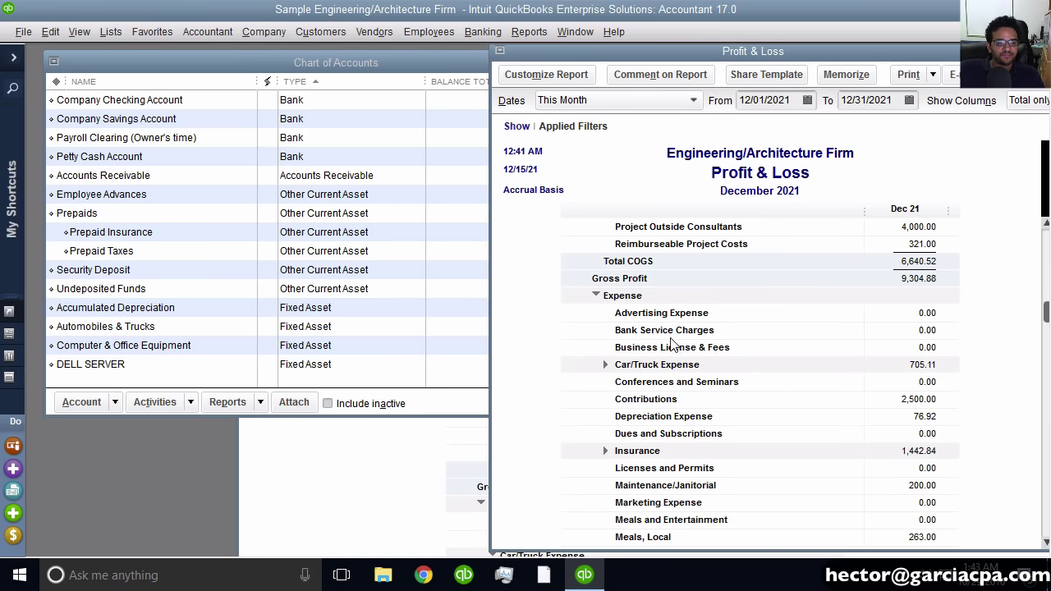
left_click(672, 337)
left_click(667, 352)
left_click(606, 364)
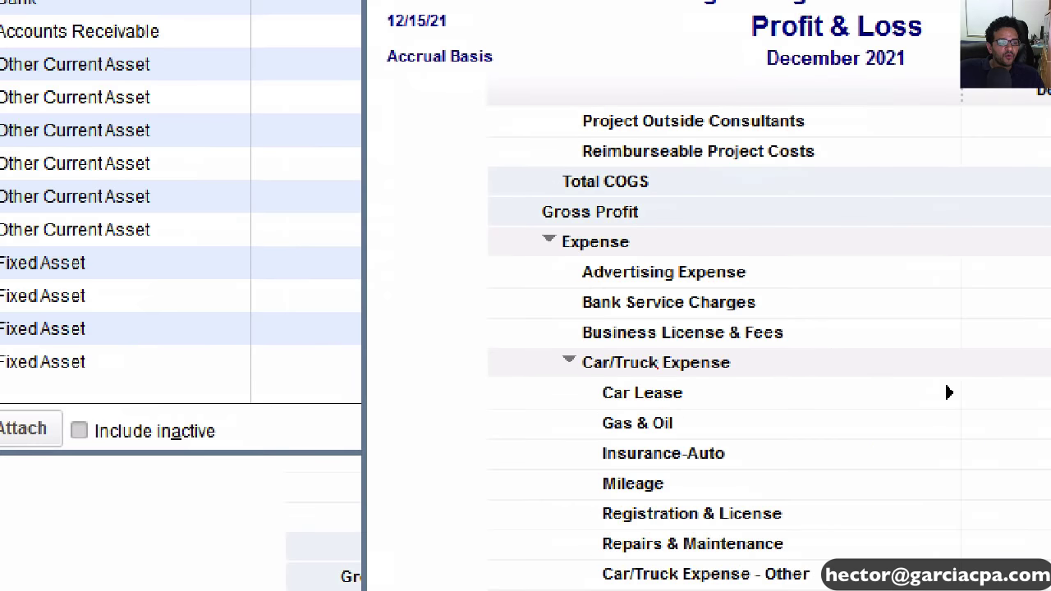
left_click_drag(569, 264, 571, 361)
key("Escape")
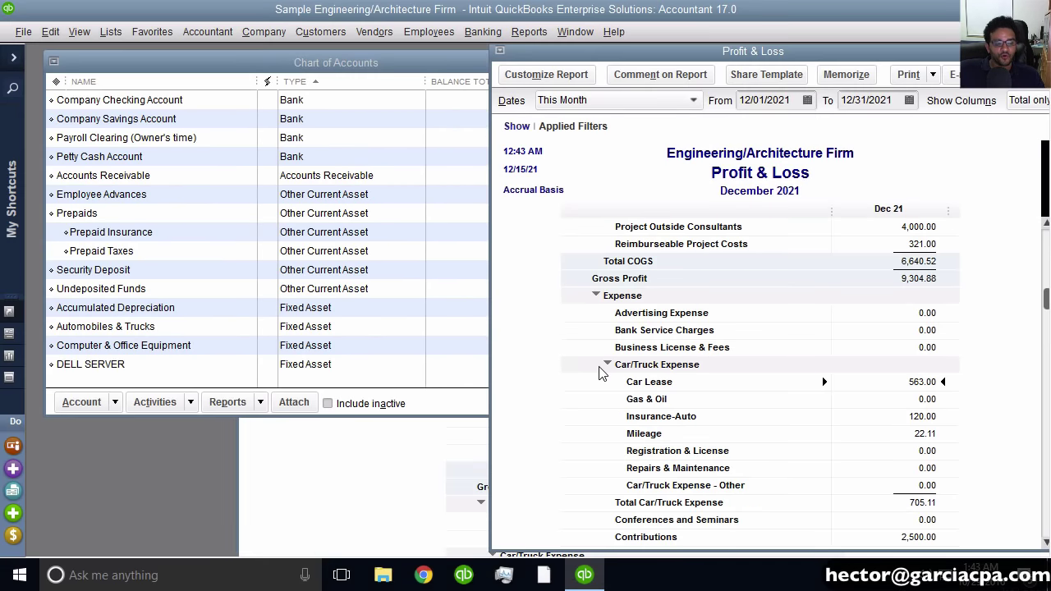
Move and widen the Profit & Loss window to make room for the report's sorting options.
left_click_drag(662, 57, 590, 63)
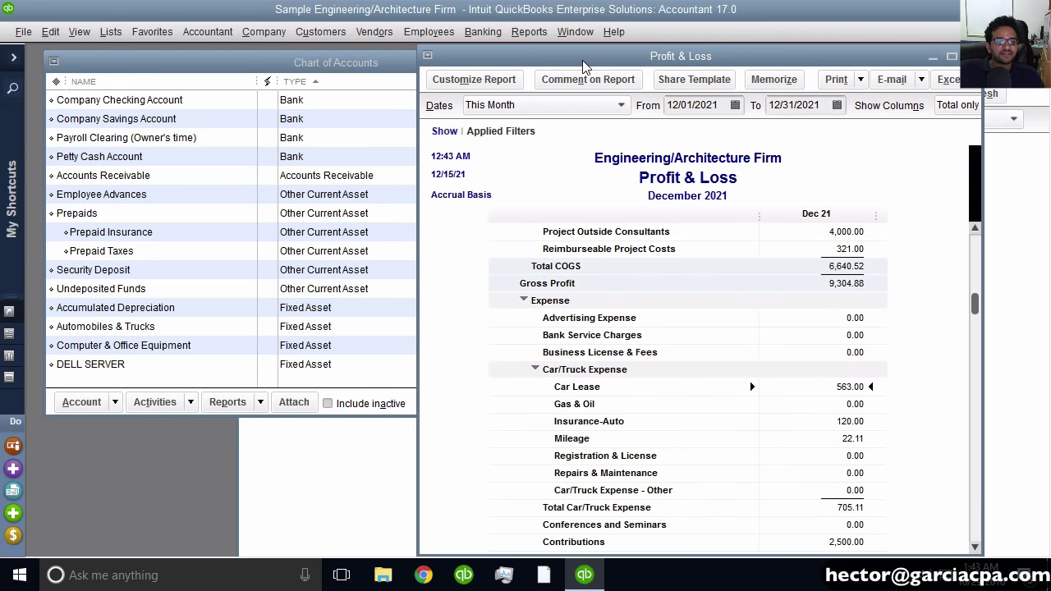
left_click_drag(982, 135, 1040, 136)
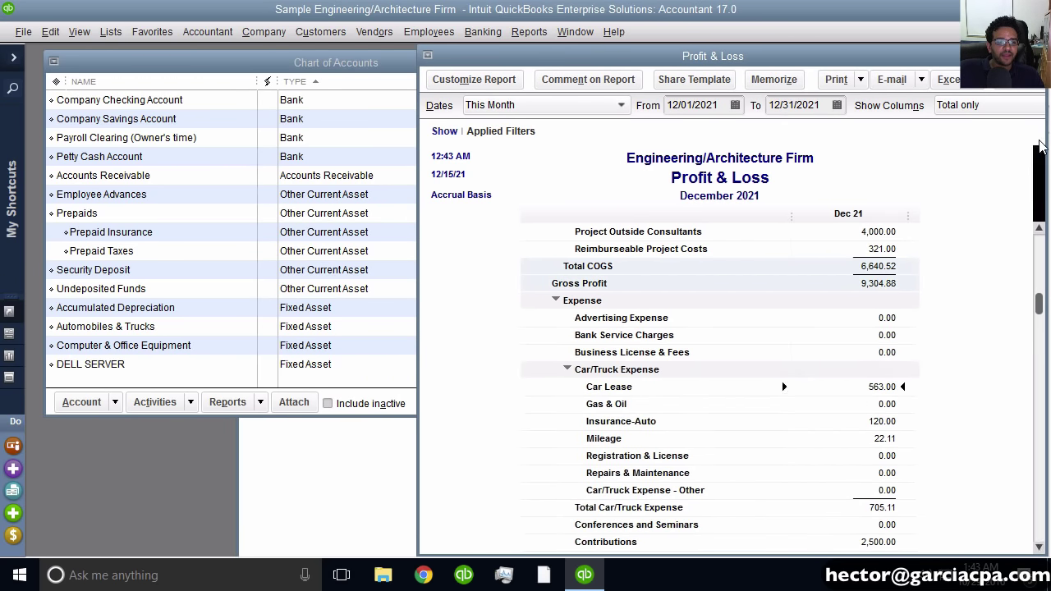
left_click(968, 108)
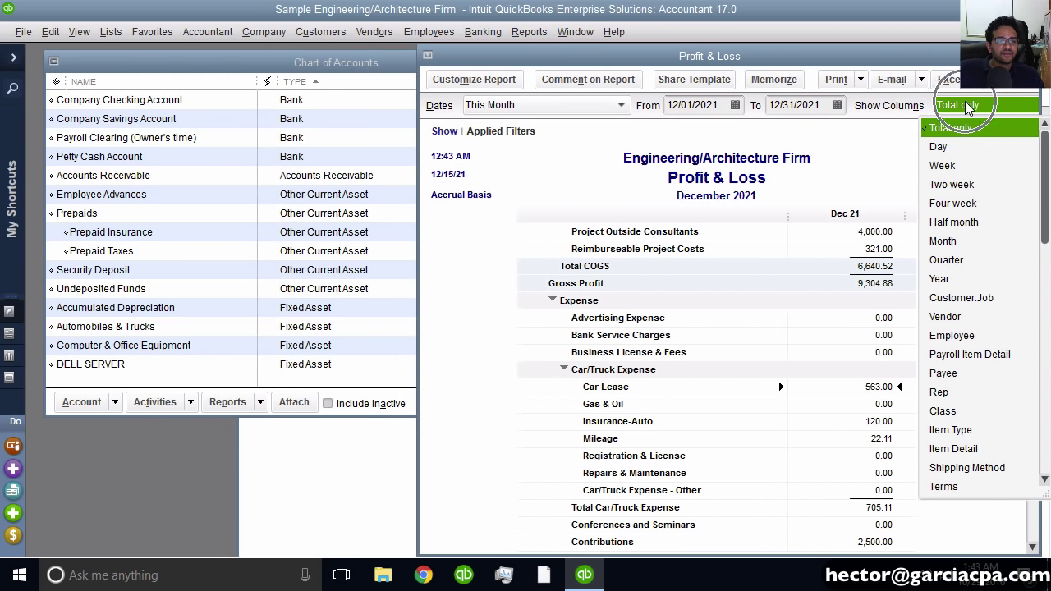
left_click_drag(888, 59, 682, 61)
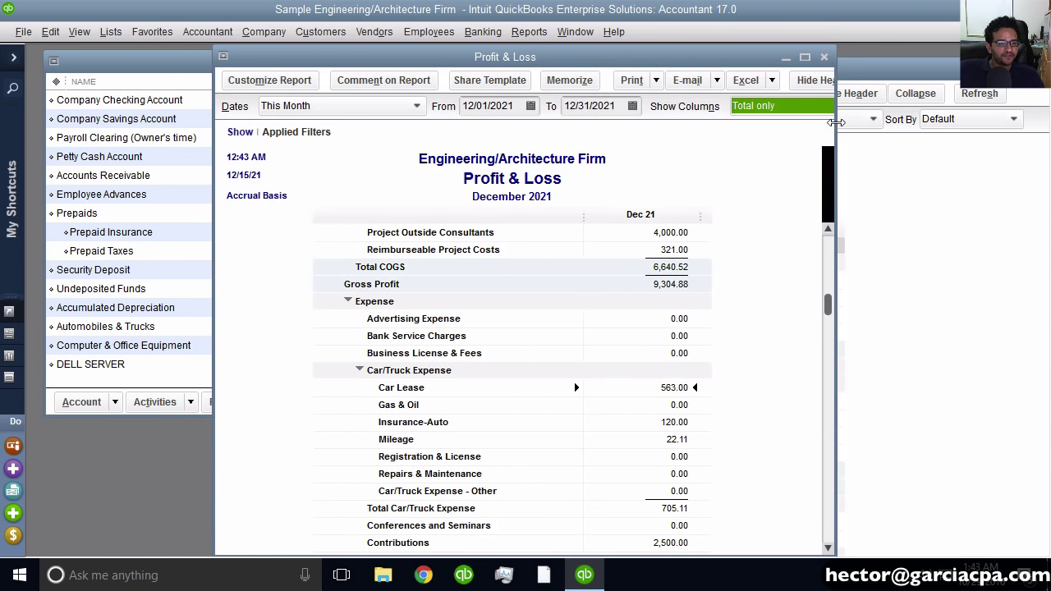
Sort the Profit & Loss report by Total in descending order.
left_click(919, 115)
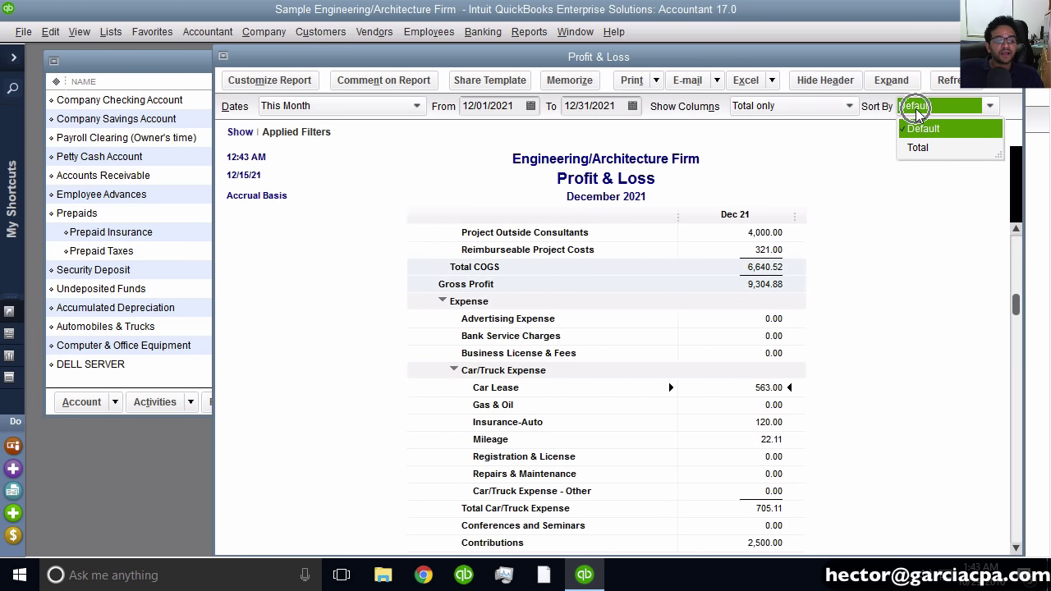
left_click(921, 148)
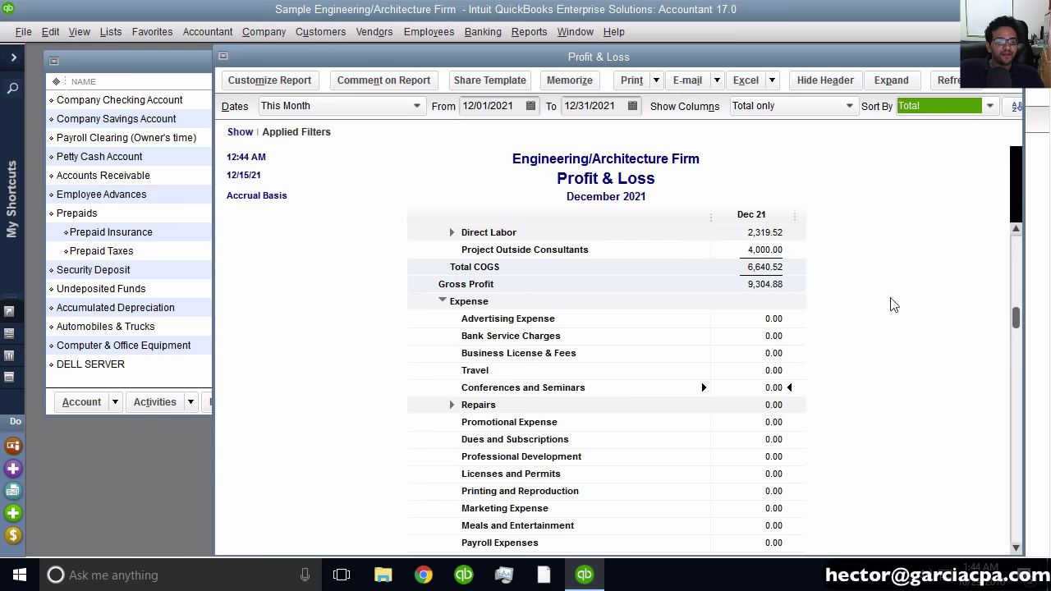
left_click(1016, 108)
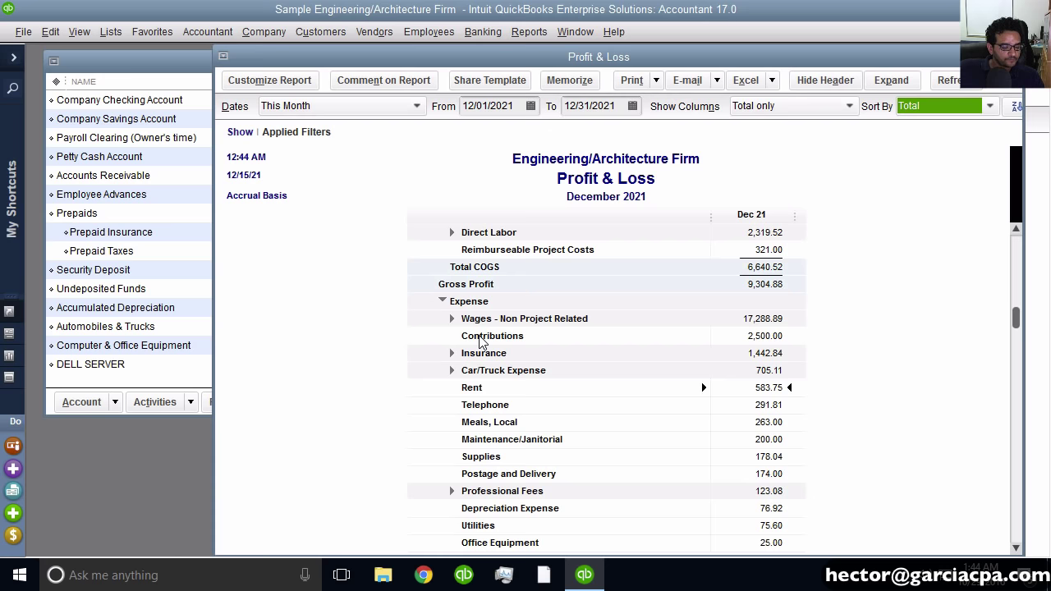
key("F2")
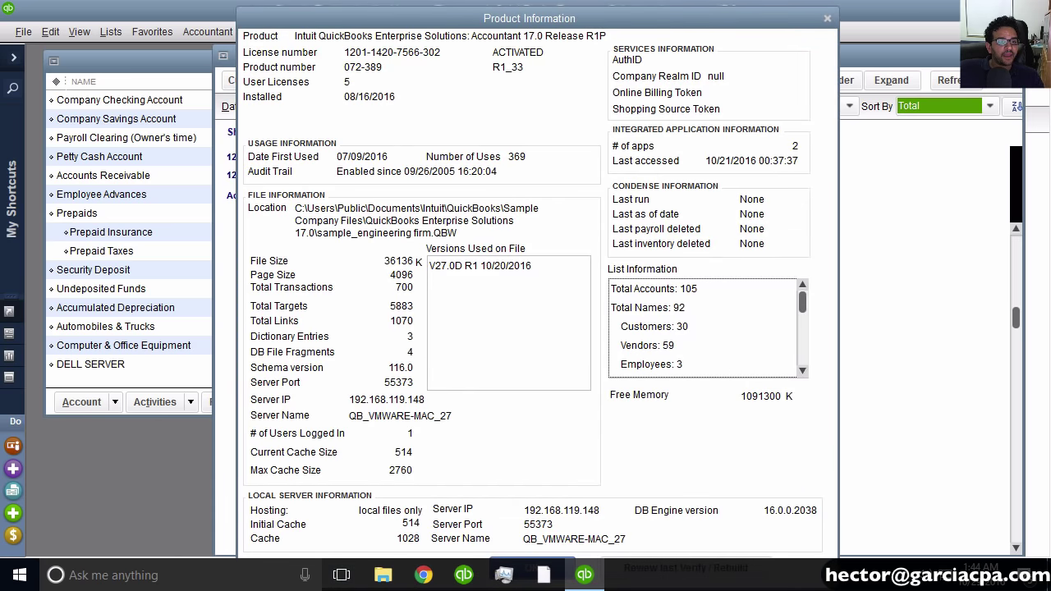
left_click(827, 18)
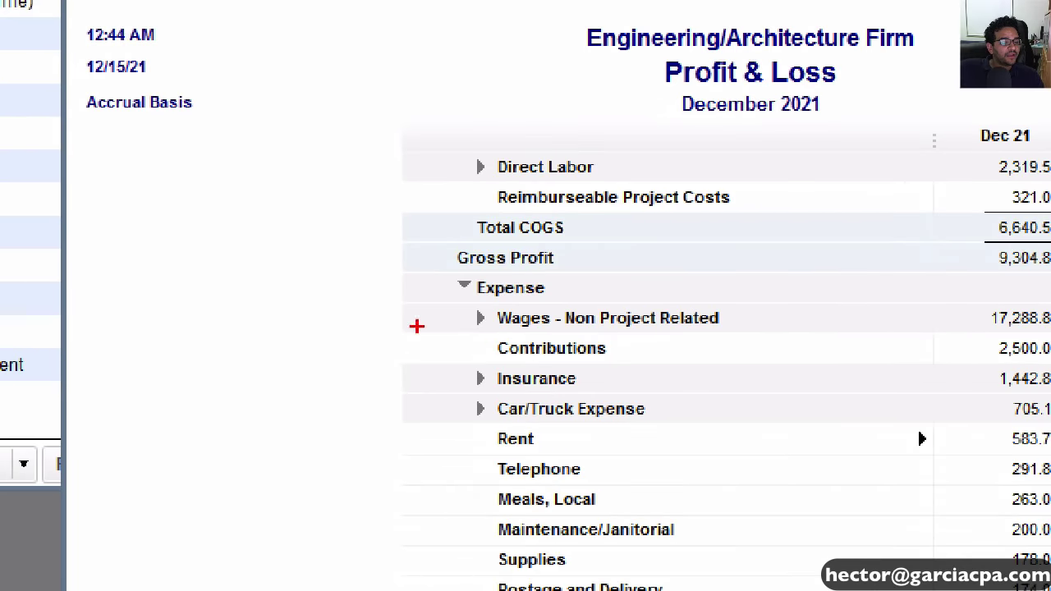
left_click_drag(503, 332, 513, 414)
left_click_drag(1049, 309, 1050, 379)
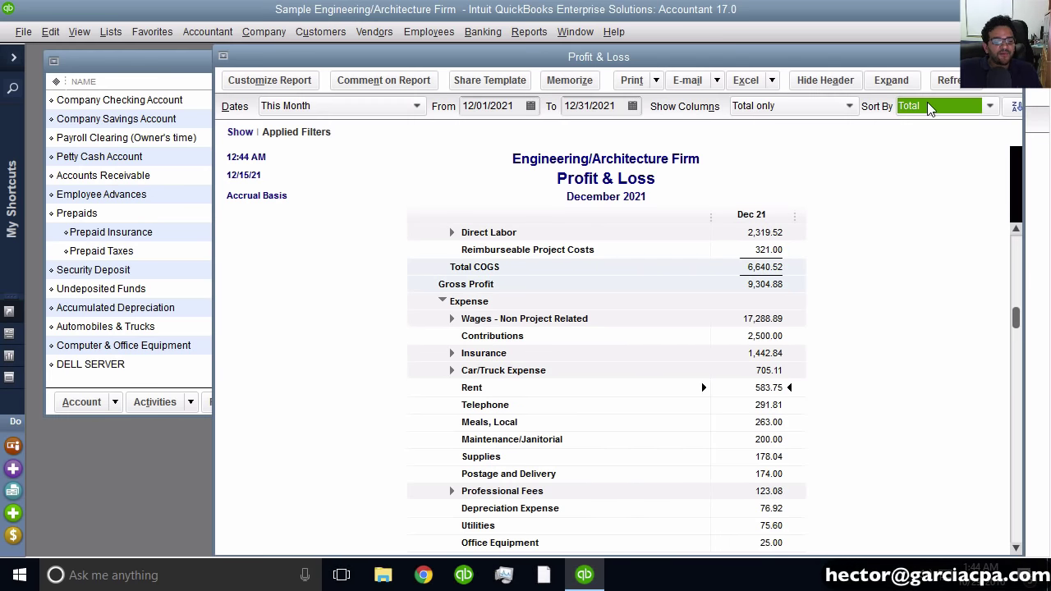
Set the Profit & Loss report's sorting back to Default.
left_click(931, 108)
left_click(923, 128)
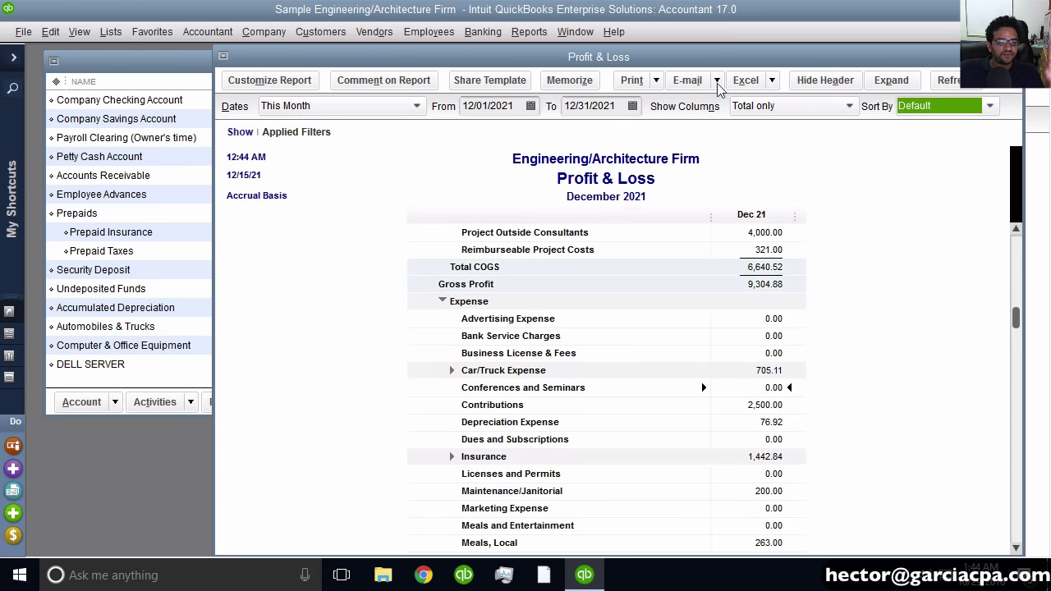
Shift the Profit & Loss window aside, bring the Chart of Accounts forward and place it over the report.
left_click_drag(593, 69, 616, 68)
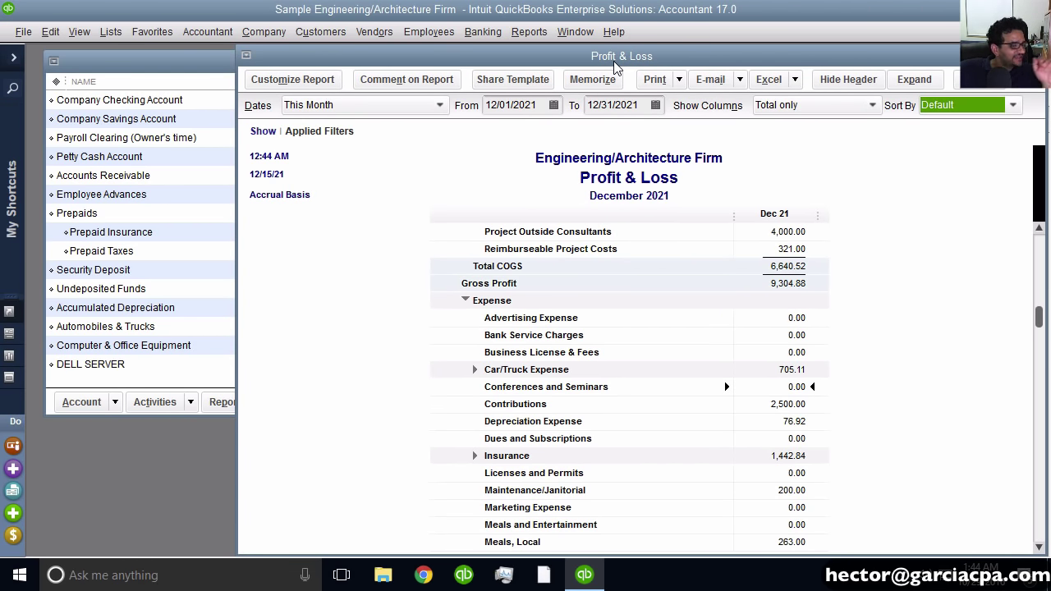
left_click(168, 75)
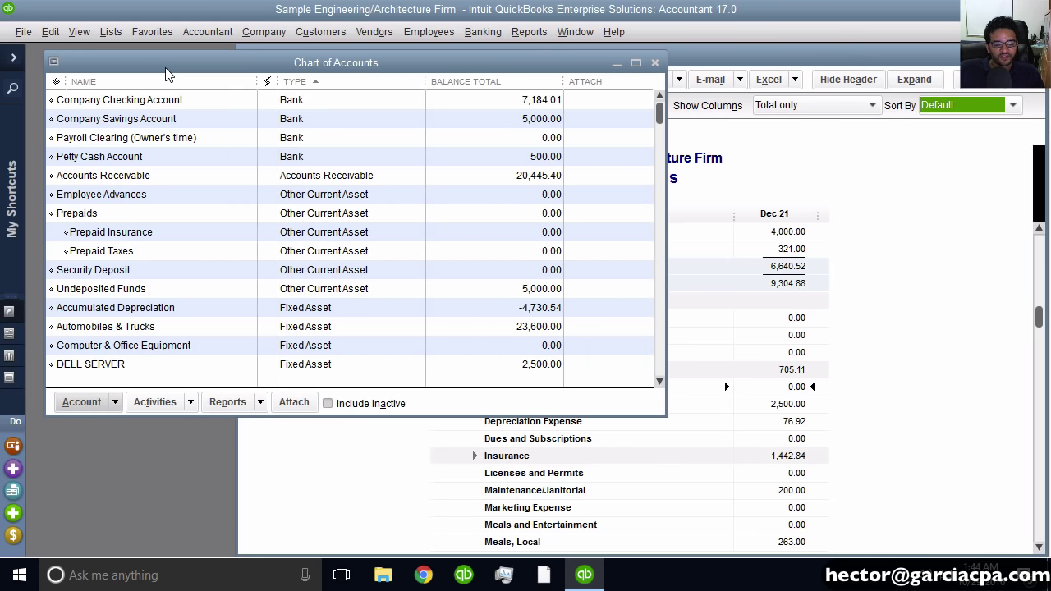
left_click_drag(301, 64, 567, 431)
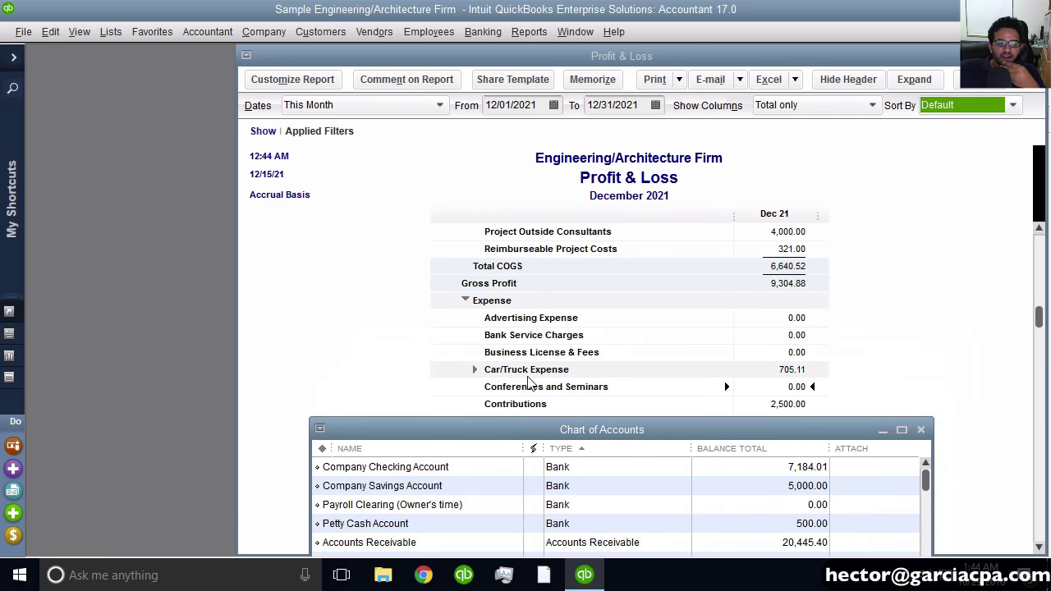
left_click_drag(525, 430, 370, 87)
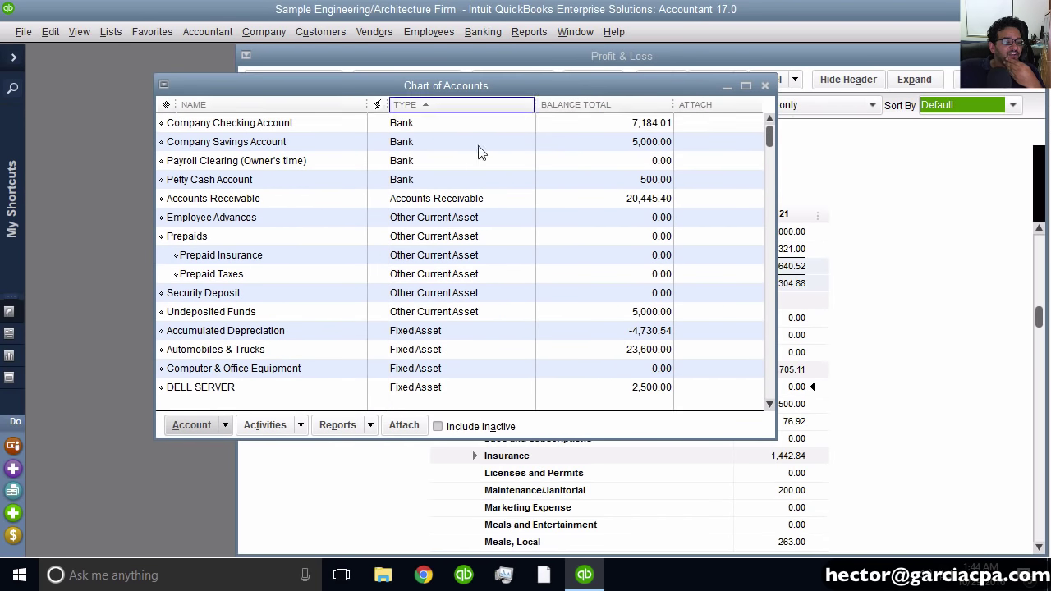
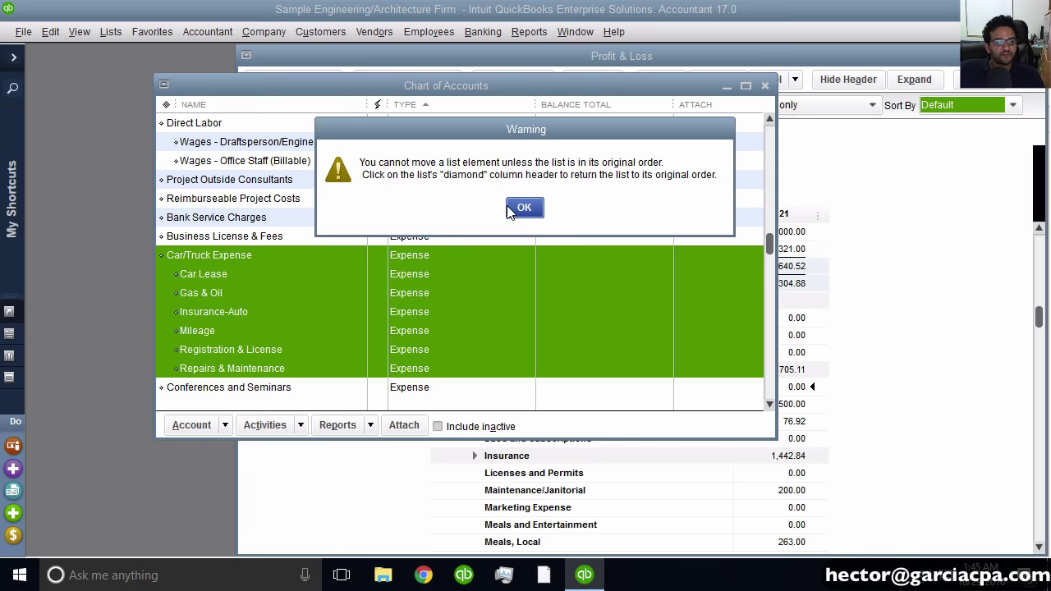
Restore the account list's original order and move Car/Truck Expense with its subaccounts above Bank Service Charges.
left_click(518, 208)
left_click(166, 105)
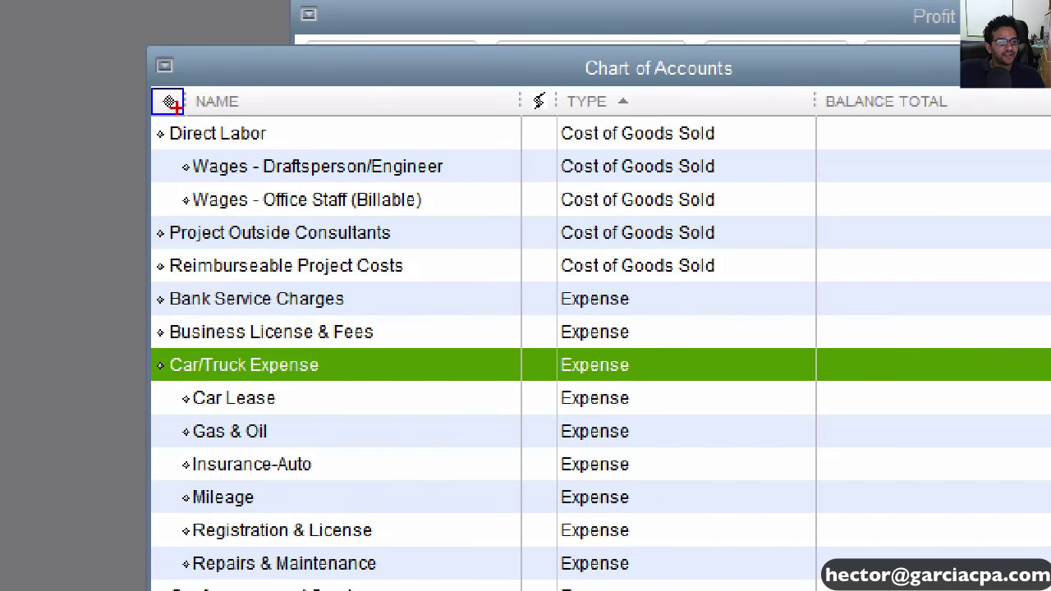
left_click_drag(156, 120, 192, 116)
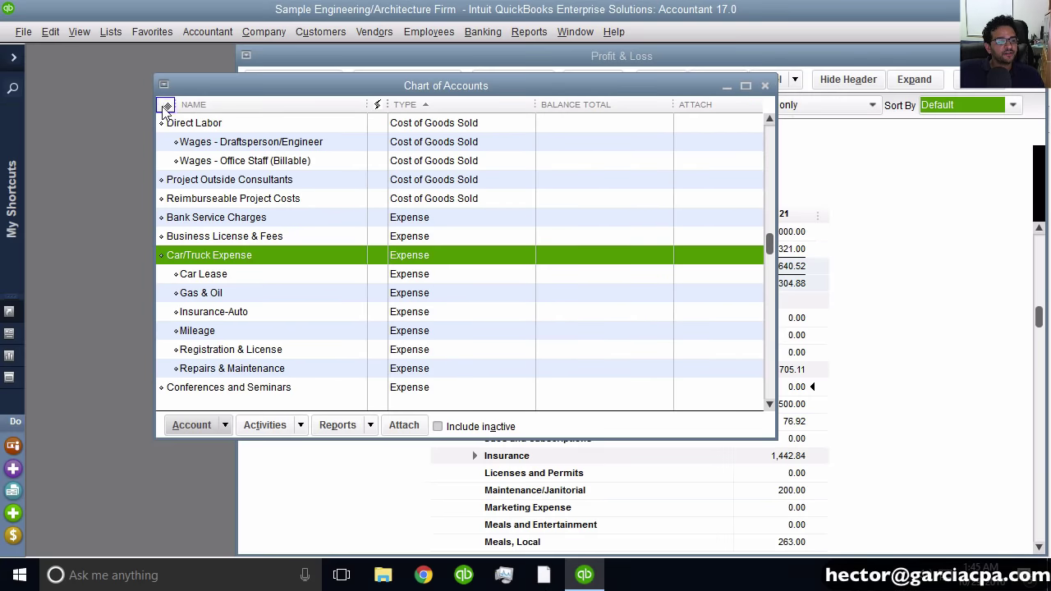
left_click(165, 104)
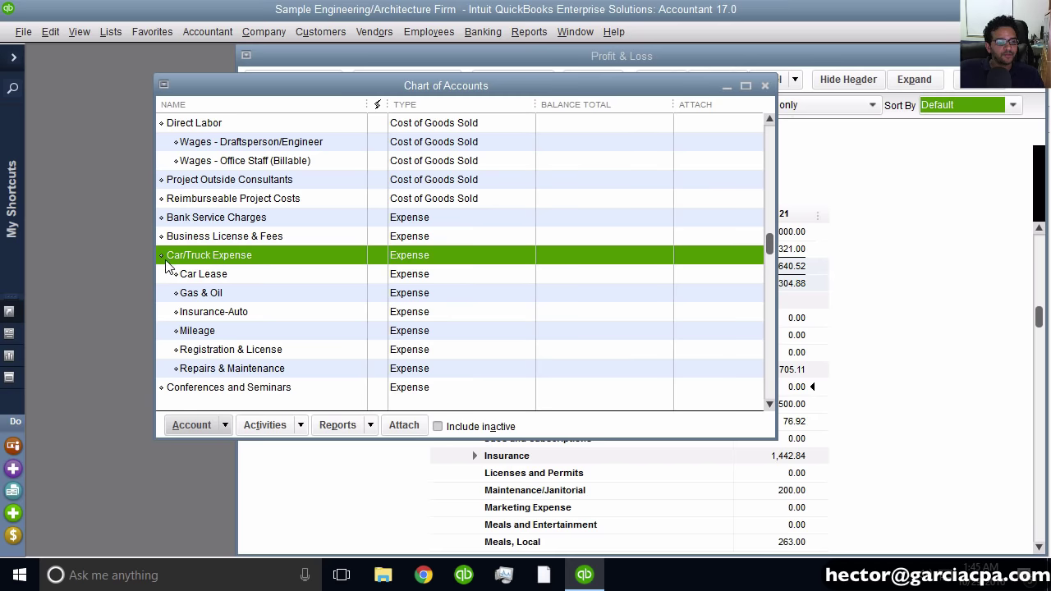
left_click_drag(161, 257, 159, 208)
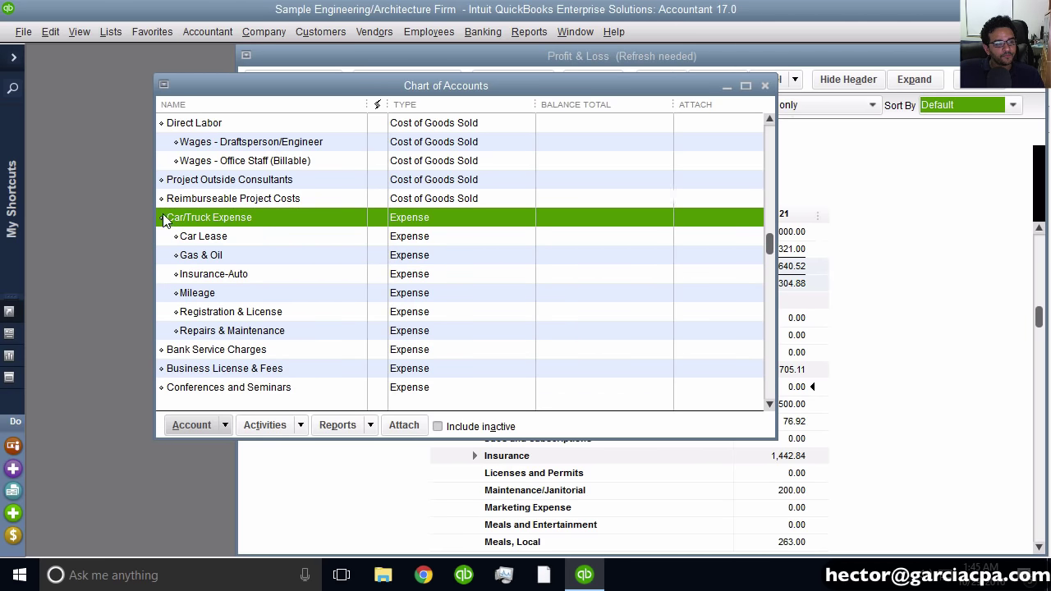
left_click(212, 349)
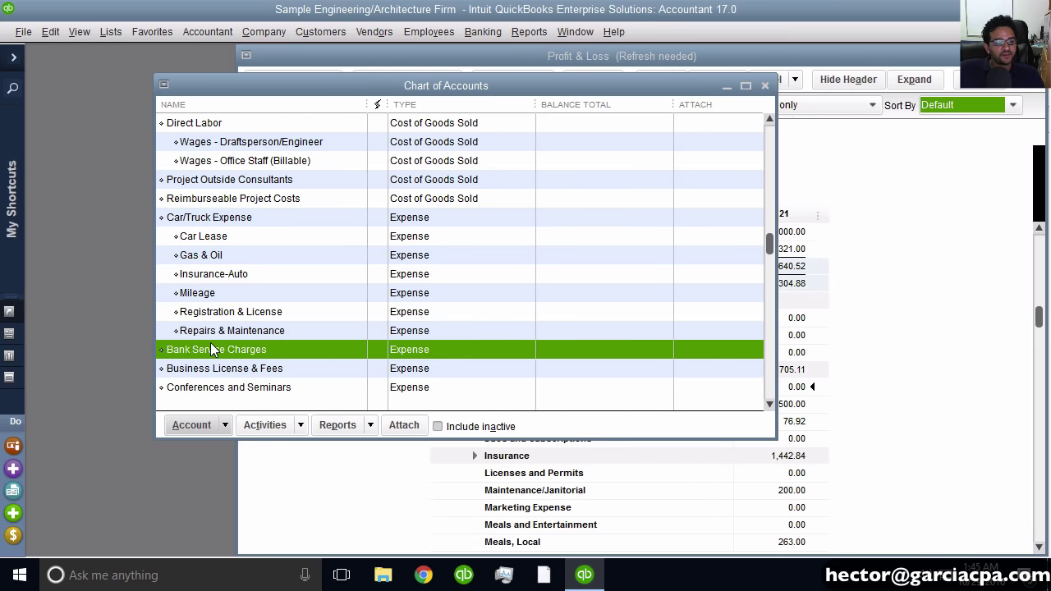
Move the Maintenance/Janitorial account up the expense list to directly below the Car/Truck Expense subaccounts.
left_click(767, 377)
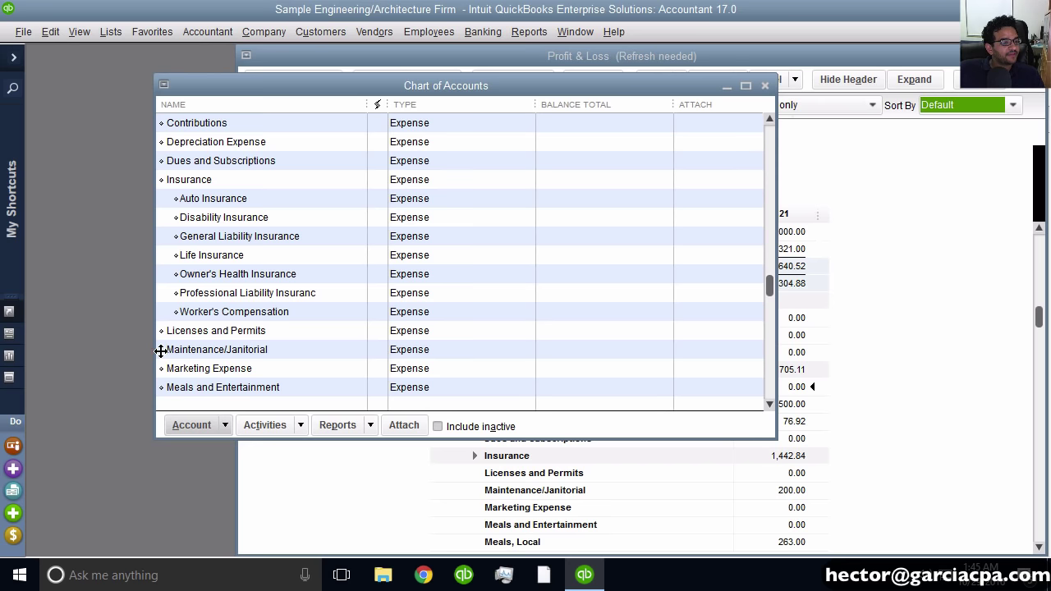
left_click_drag(161, 349, 176, 129)
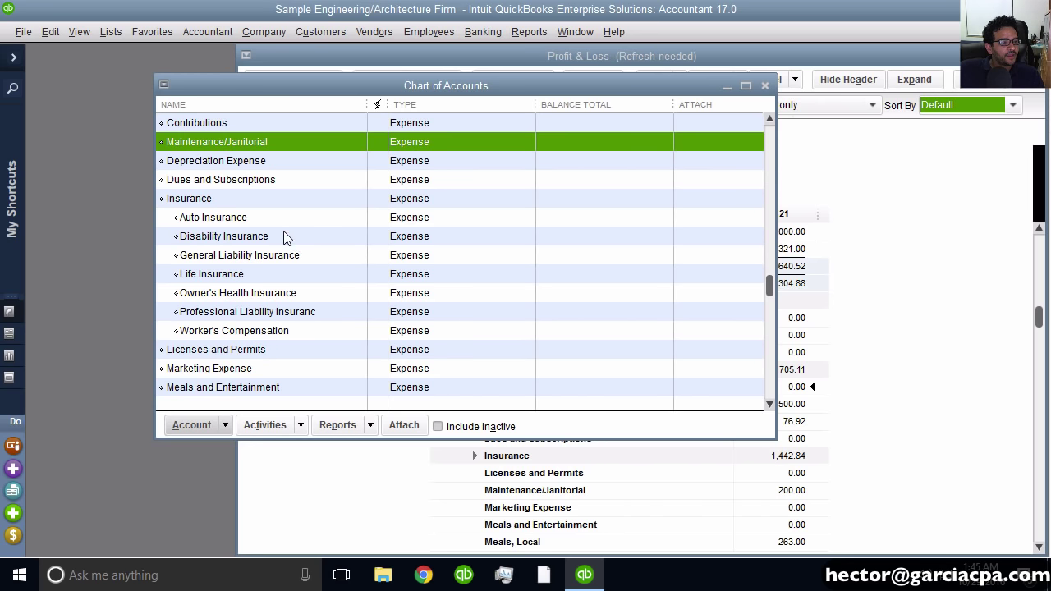
left_click(770, 118)
left_click(769, 118)
left_click(770, 118)
left_click(770, 118)
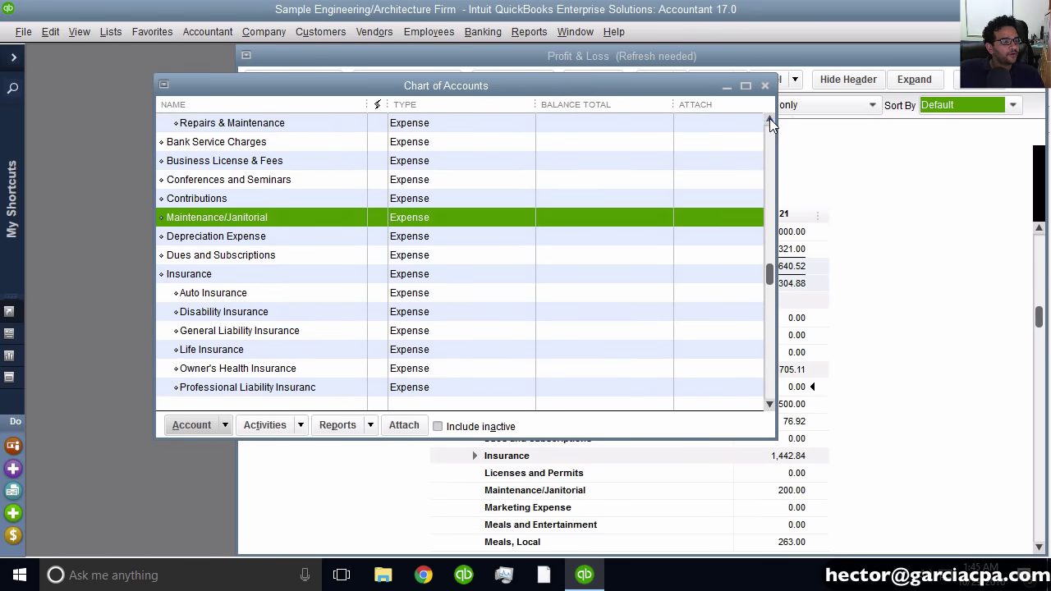
left_click(770, 119)
left_click(769, 118)
left_click_drag(157, 255, 162, 173)
left_click(770, 119)
left_click(770, 119)
left_click(769, 119)
left_click(769, 119)
left_click(770, 119)
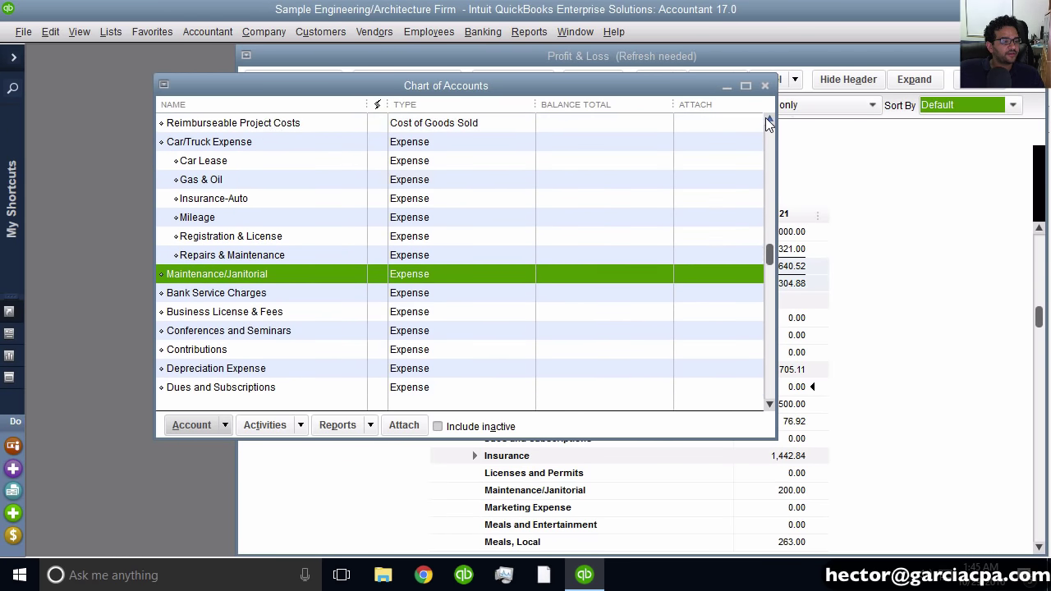
left_click(770, 119)
left_click(237, 168)
left_click(241, 301)
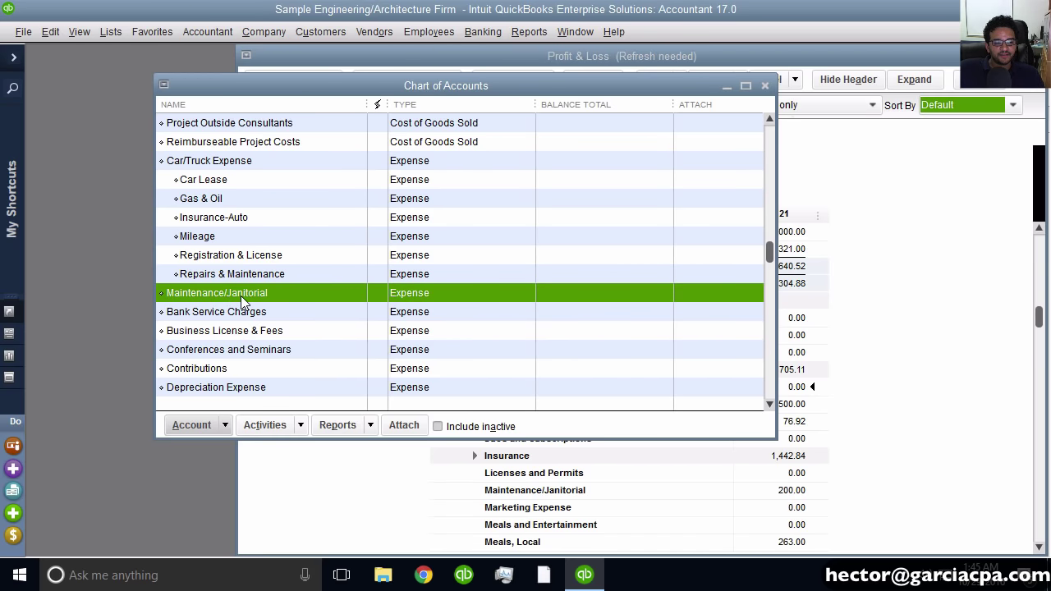
Bring the Profit & Loss report forward and examine the order of the first expense accounts.
left_click(1000, 255)
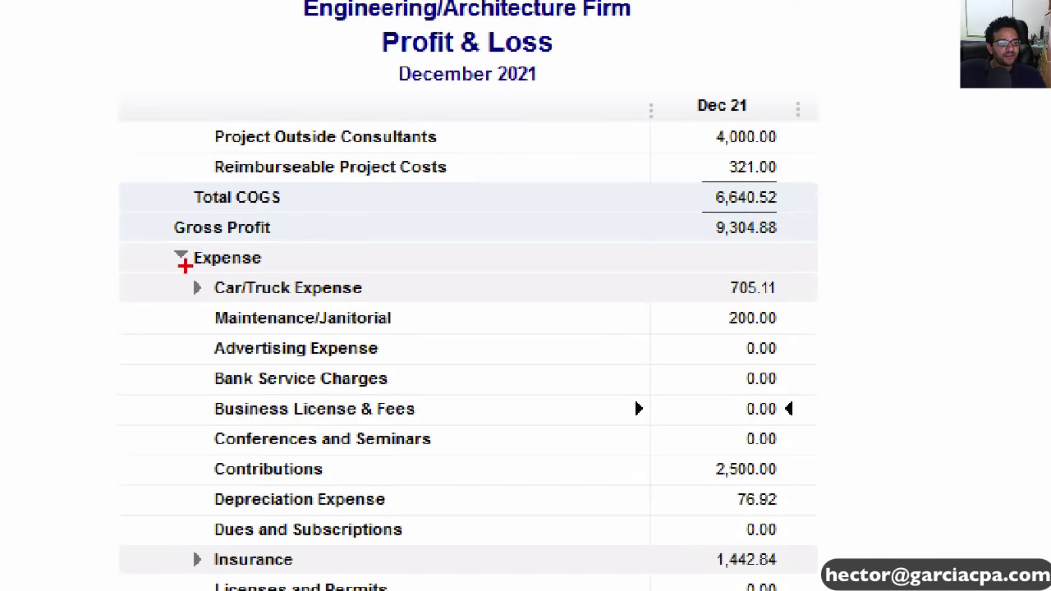
left_click_drag(468, 302, 559, 343)
mouse_move(342, 332)
left_mouse_down()
mouse_move(771, 331)
mouse_move(534, 265)
mouse_move(222, 267)
left_mouse_up()
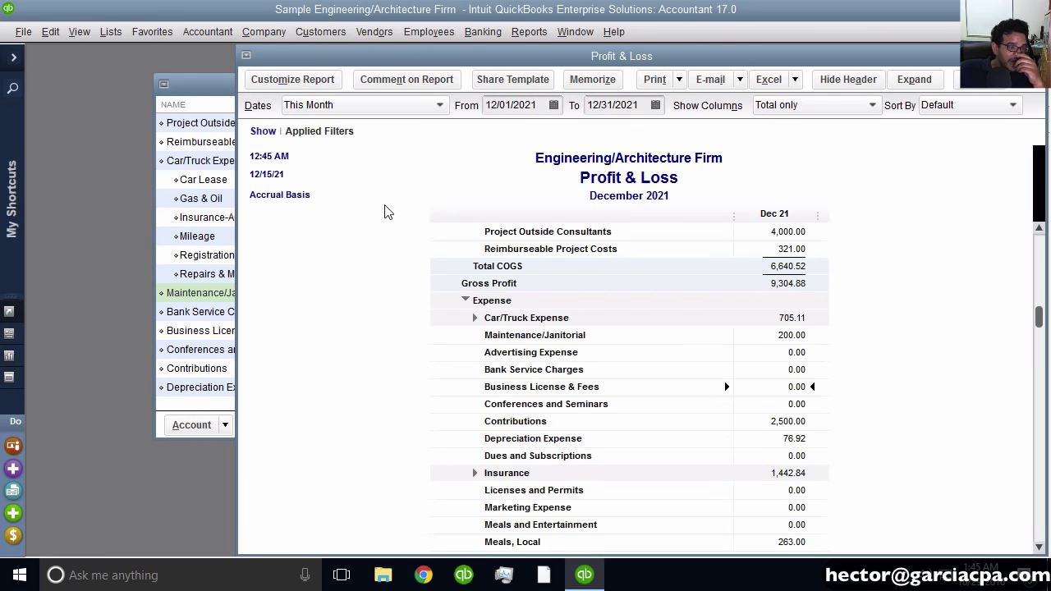
Re-sort the Chart of Accounts list to its default order and bring the Profit & Loss report forward to check the expense order.
left_click(211, 87)
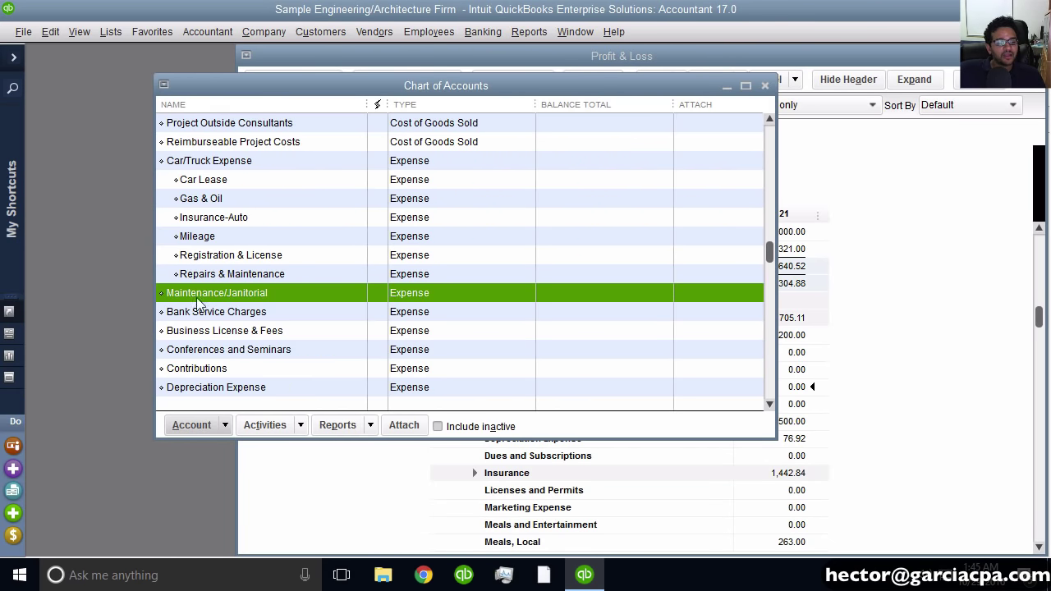
left_click_drag(267, 86, 145, 89)
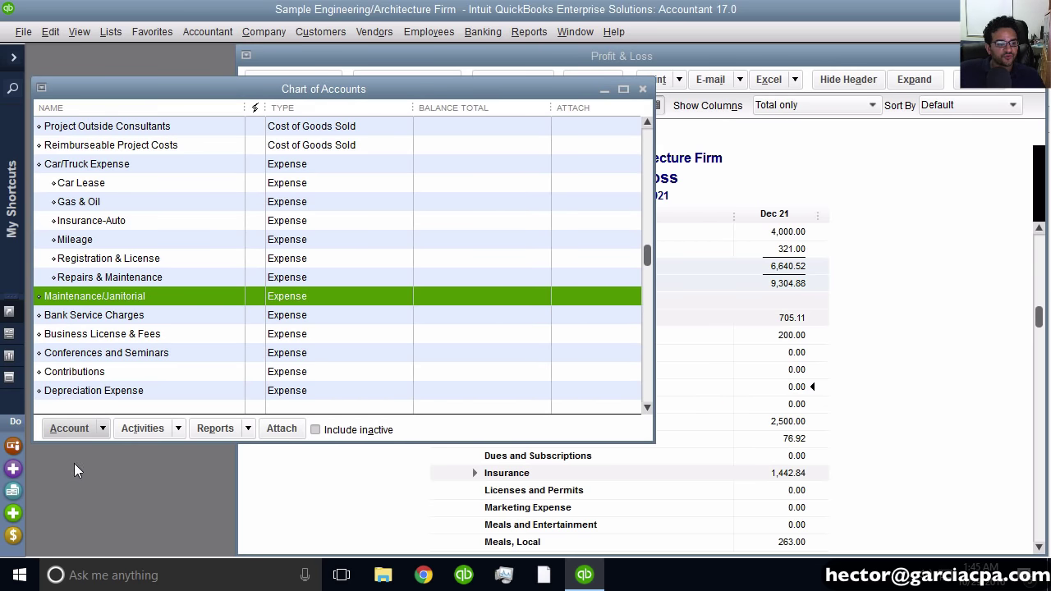
left_click(94, 429)
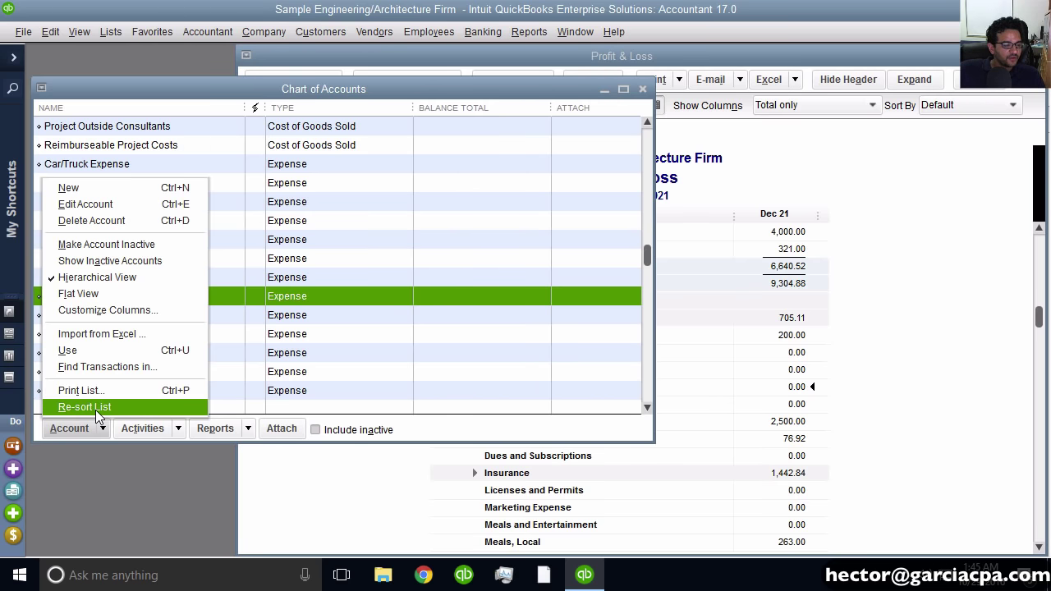
left_click(95, 408)
left_click(491, 196)
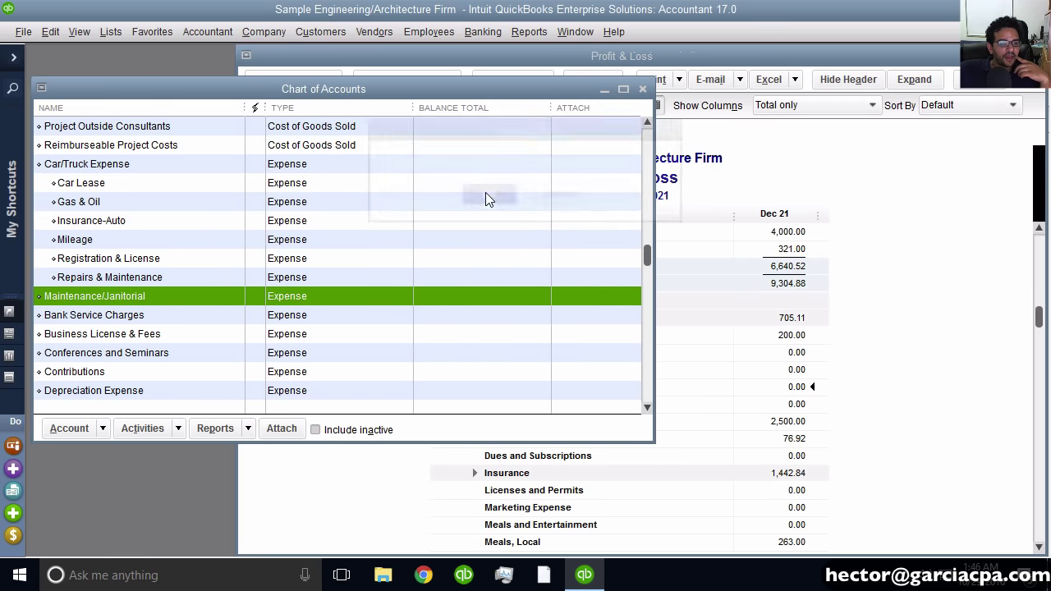
left_click(868, 334)
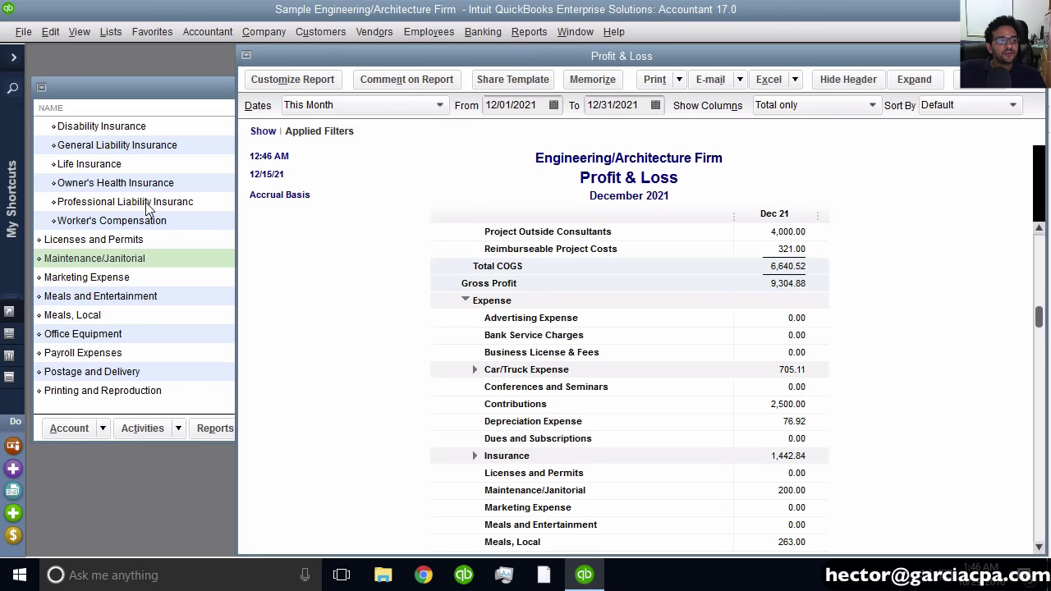
Enable Use account numbers in the company's Accounting preferences, leaving Show lowest subaccount only off.
left_click(128, 107)
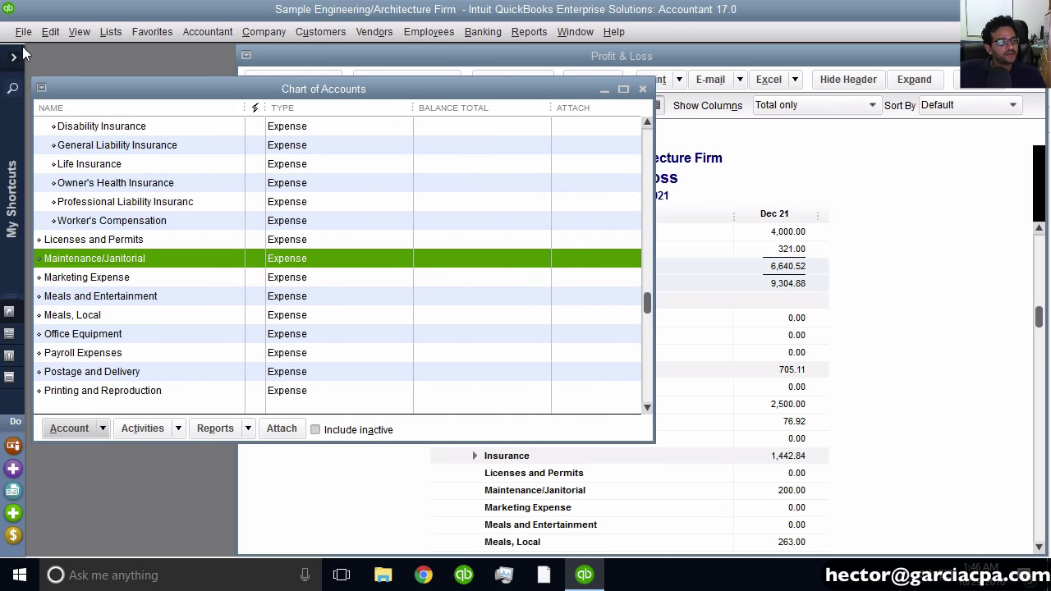
left_click(50, 32)
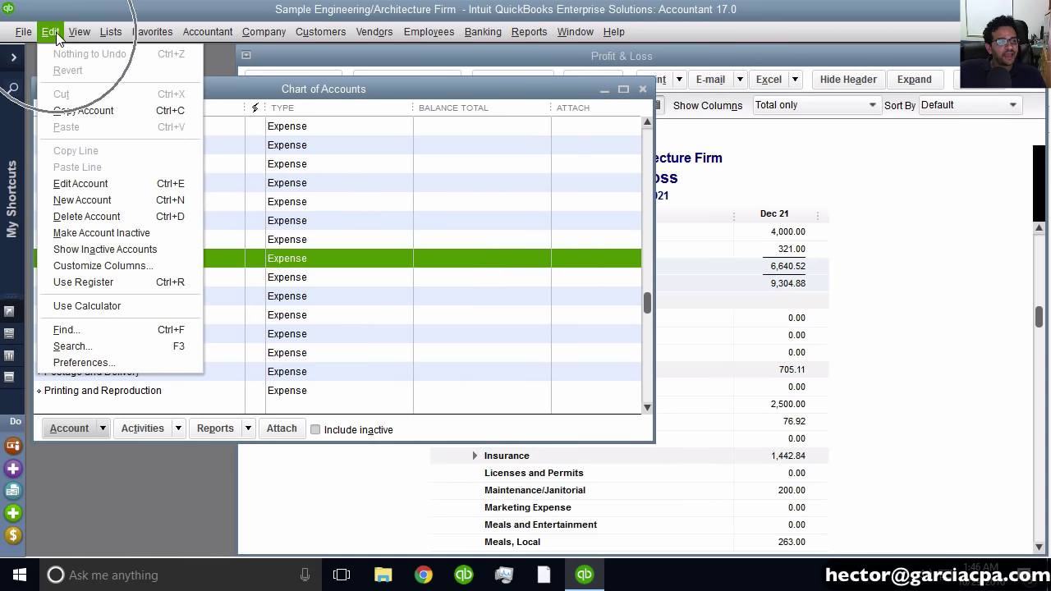
left_click(115, 363)
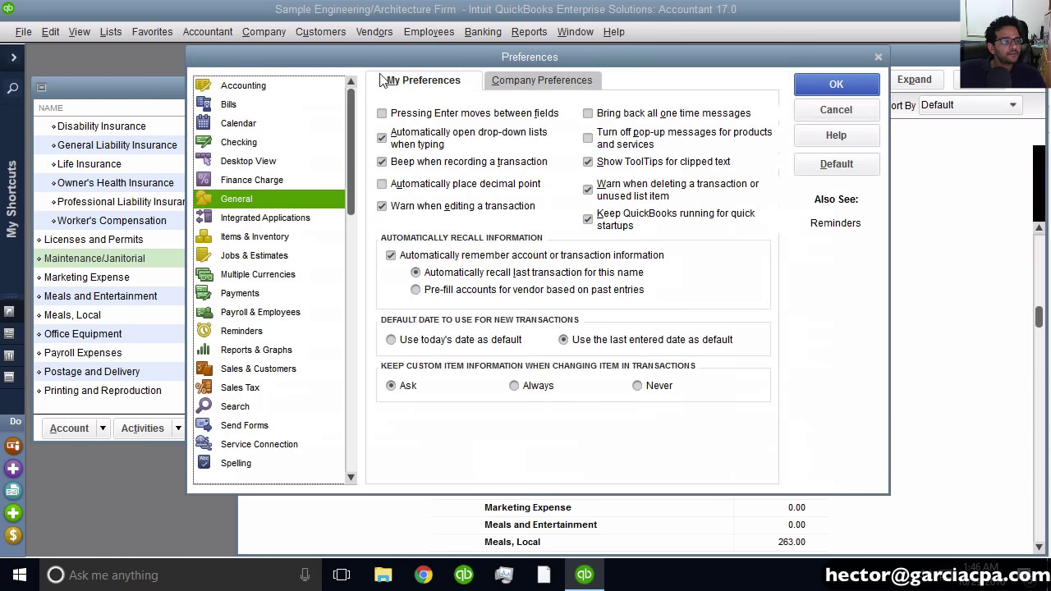
left_click(270, 87)
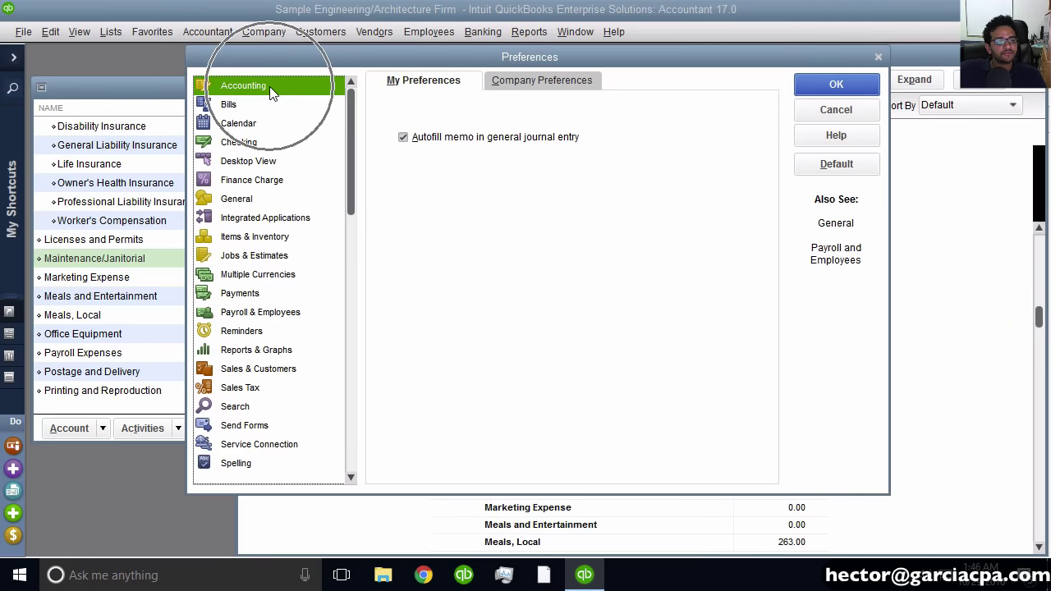
left_click(578, 82)
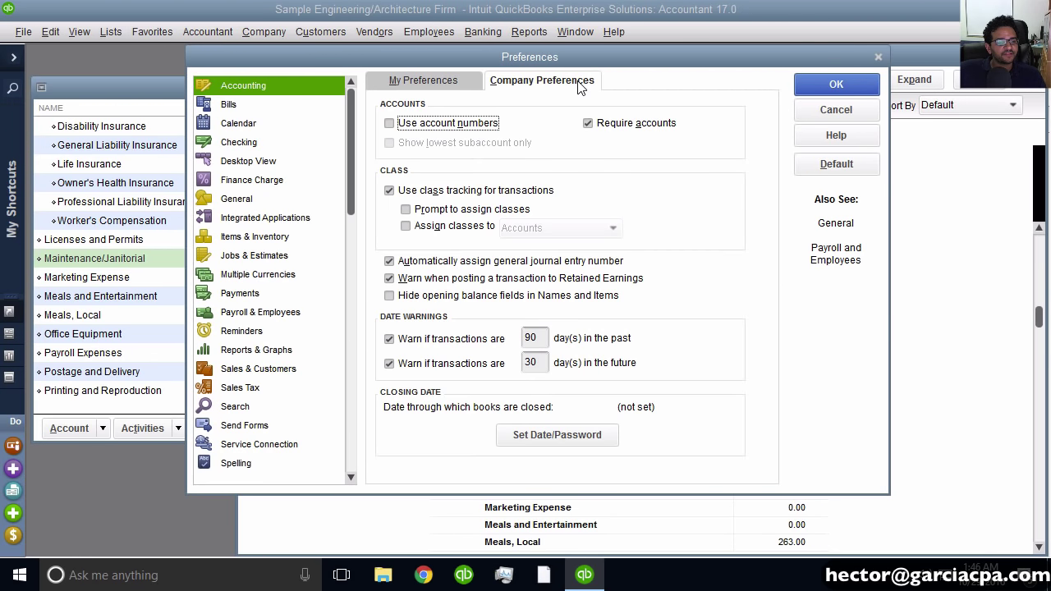
left_click(401, 127)
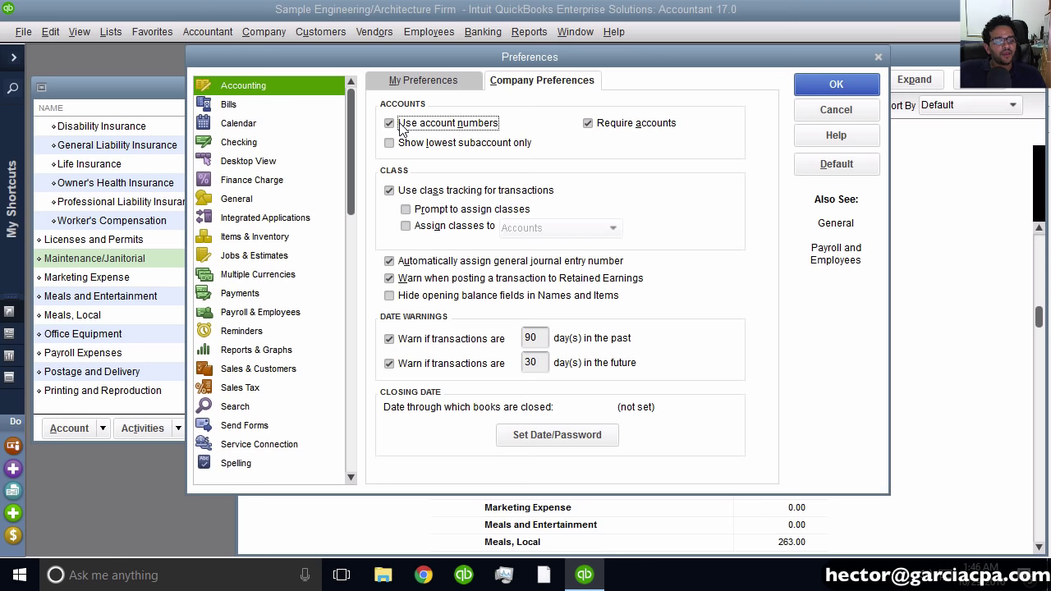
left_click(437, 145)
left_click(437, 144)
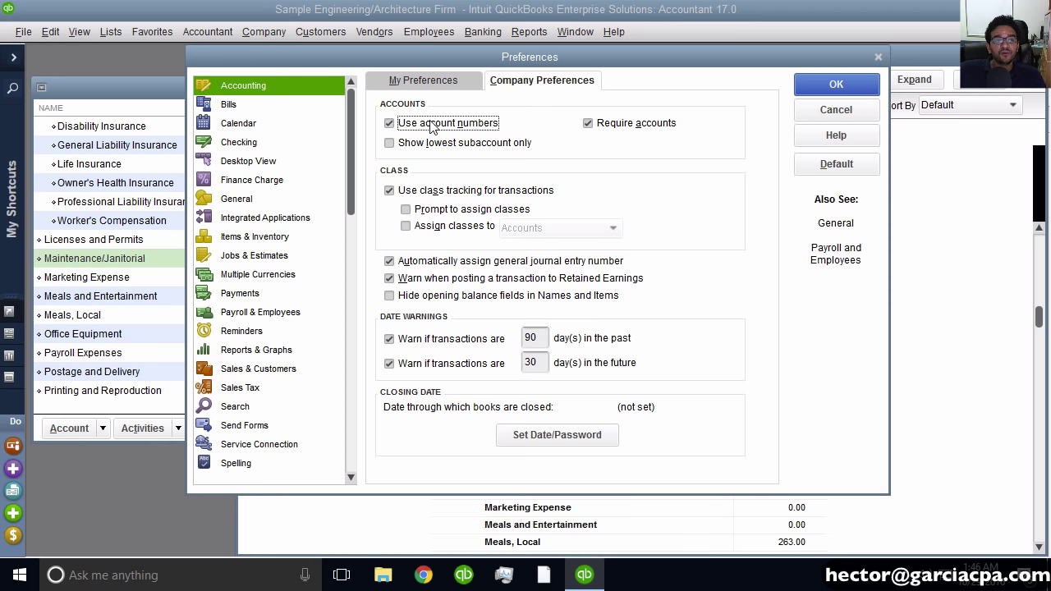
double_click(430, 123)
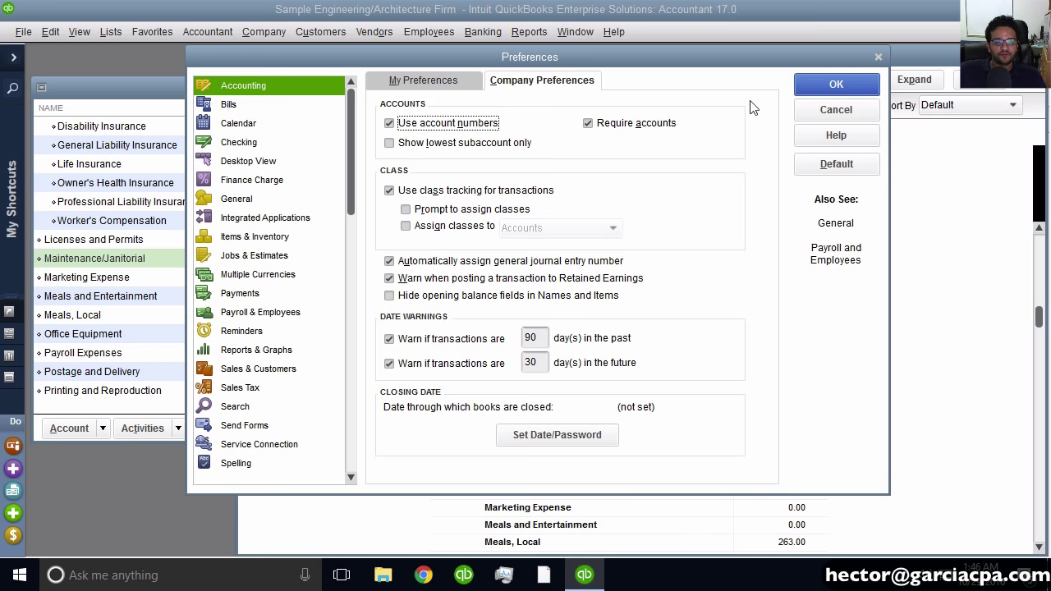
left_click(844, 81)
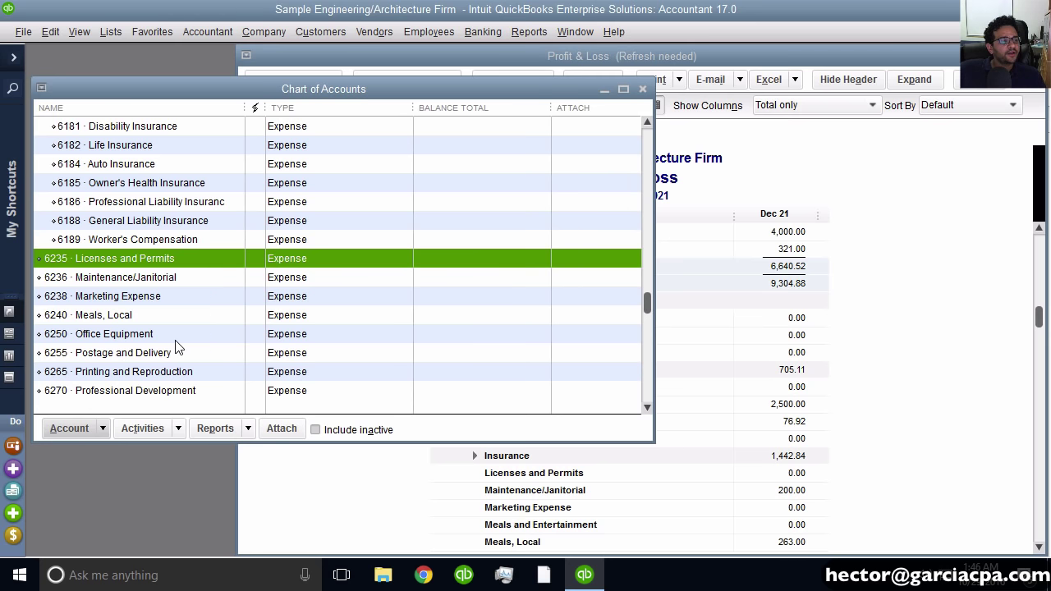
Assign number 6279 to the Consulting fees account, keeping it a subaccount of 6275 Professional Fees, and save the account.
scroll(175, 345, "up", 3)
scroll(136, 246, "down", 5)
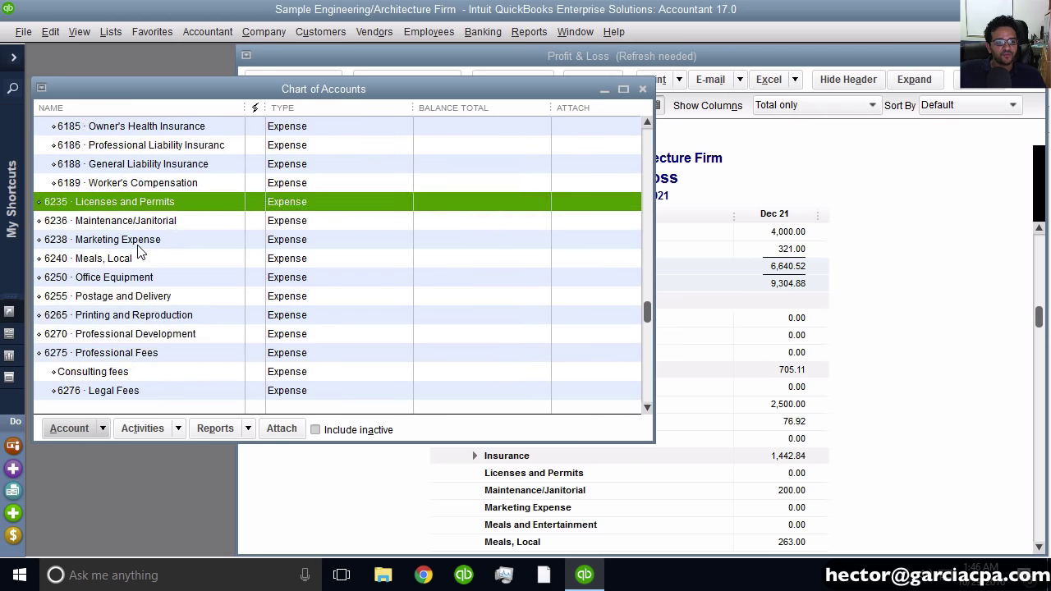
left_click(119, 316)
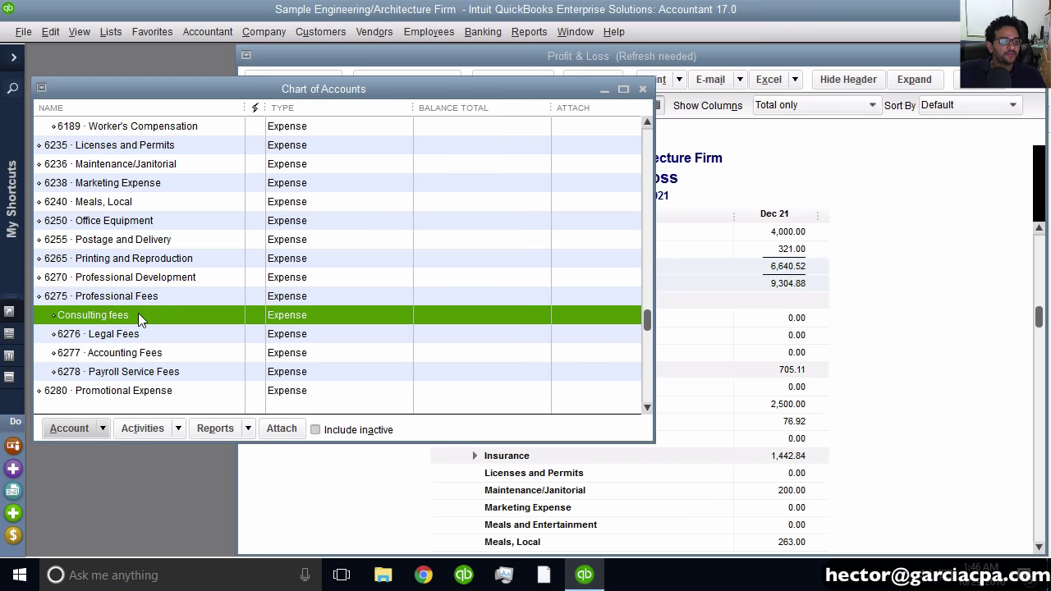
right_click(138, 315)
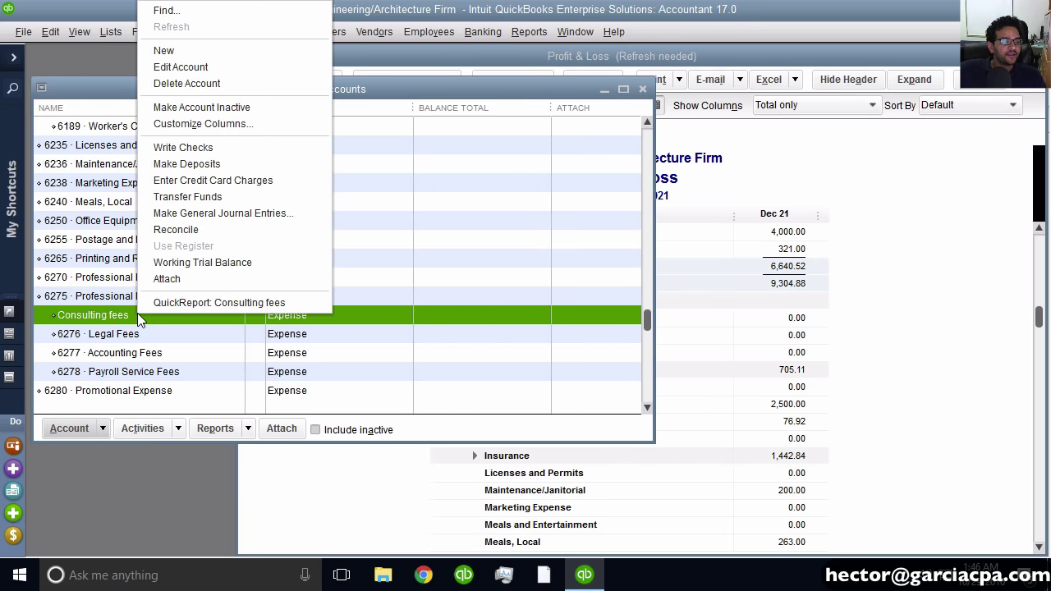
left_click(200, 68)
left_click_drag(495, 82, 697, 131)
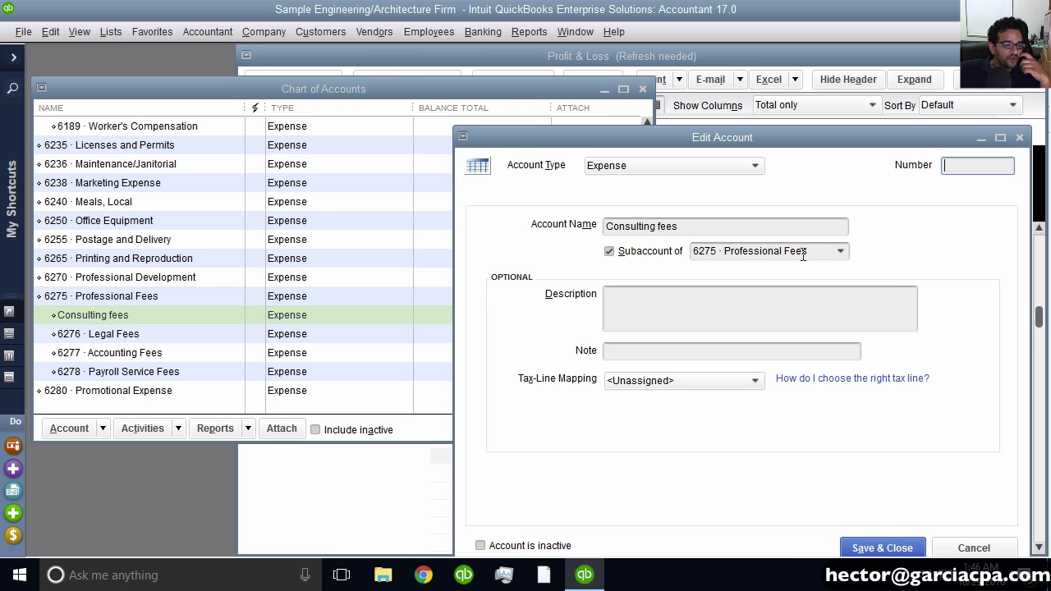
left_click(828, 255)
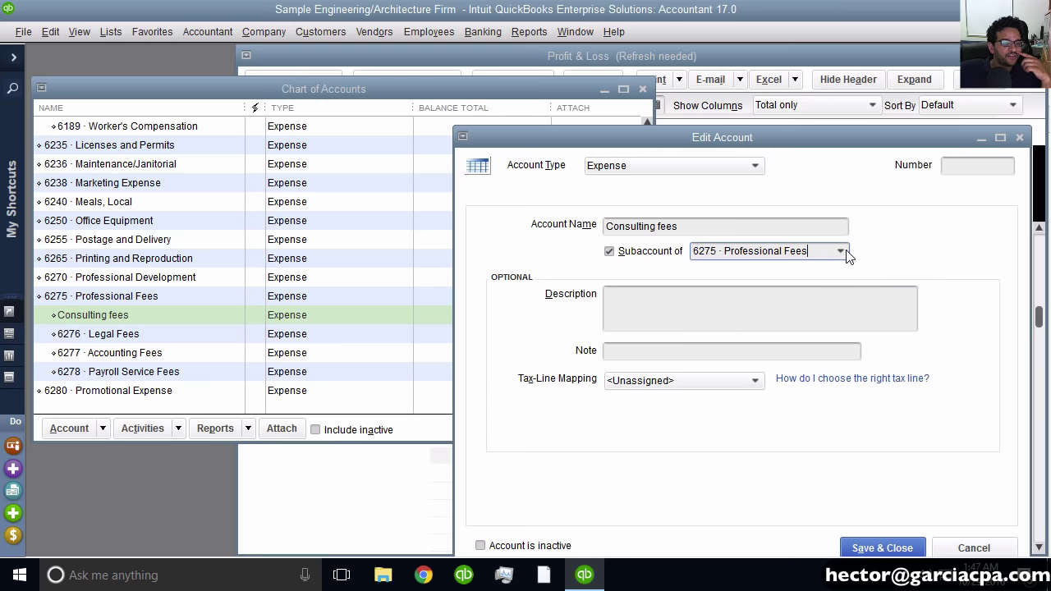
left_click(841, 250)
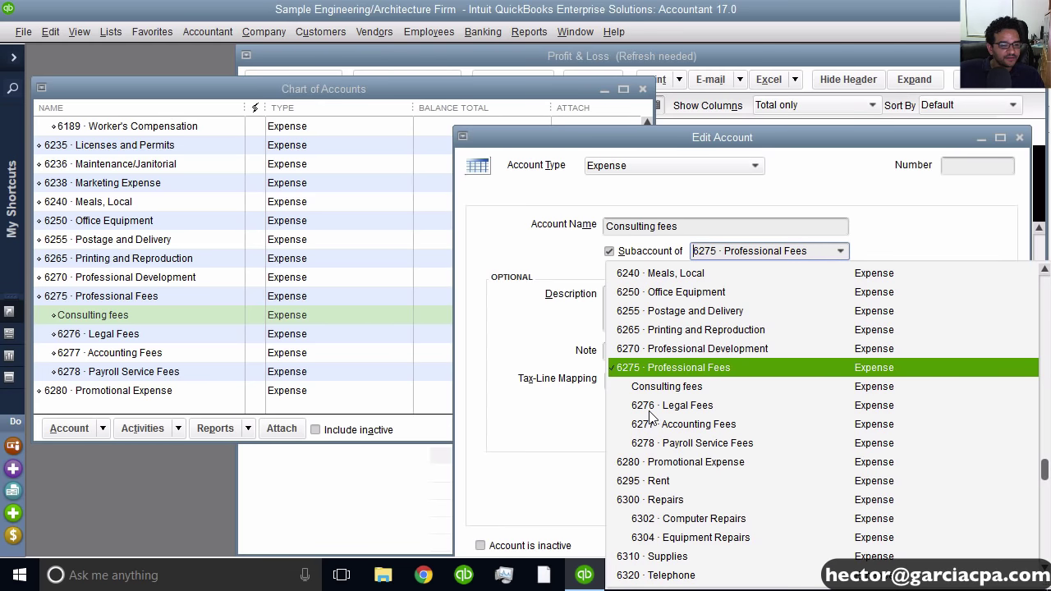
left_click(655, 458)
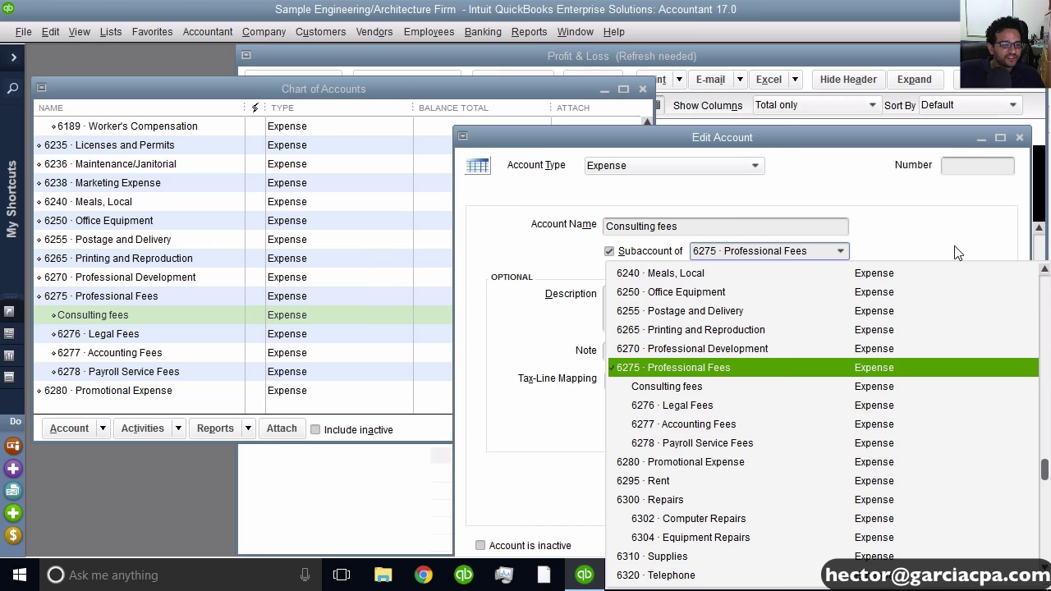
left_click(972, 161)
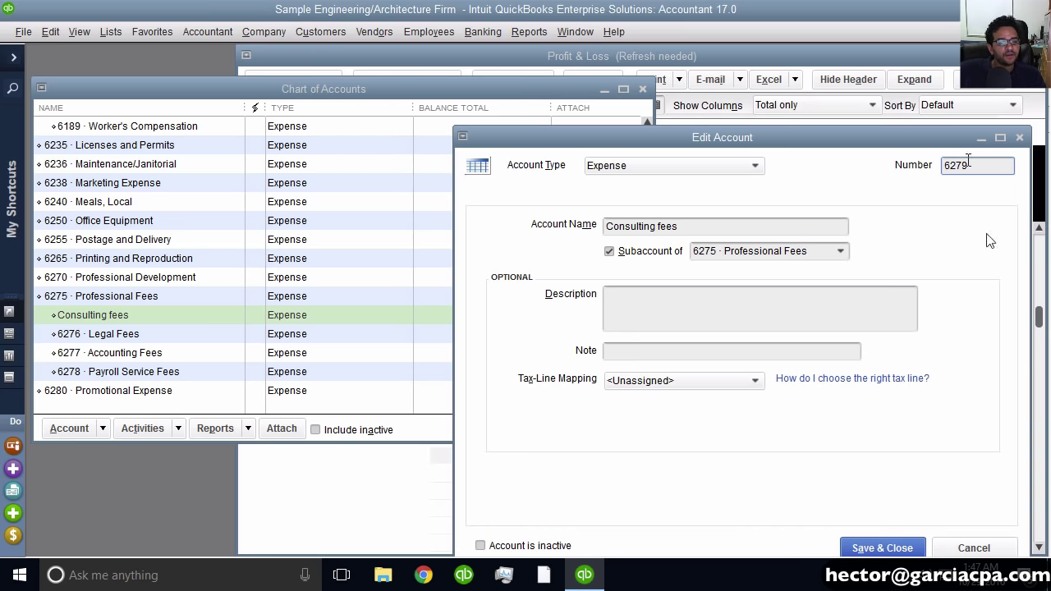
left_click(894, 548)
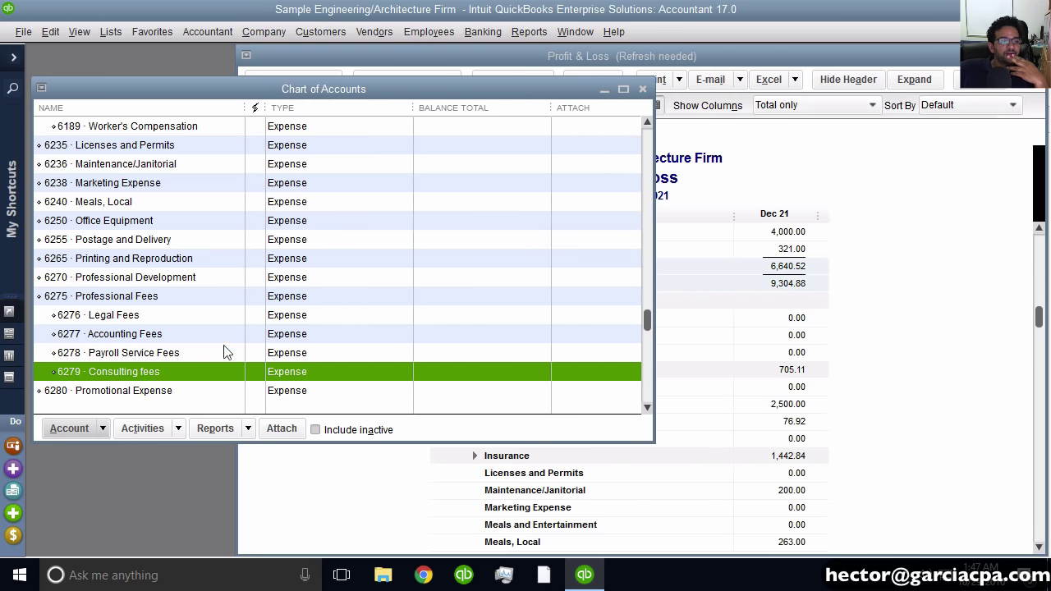
Compare the order of the numbered expense accounts in the Profit & Loss report with the Chart of Accounts list.
left_click(924, 357)
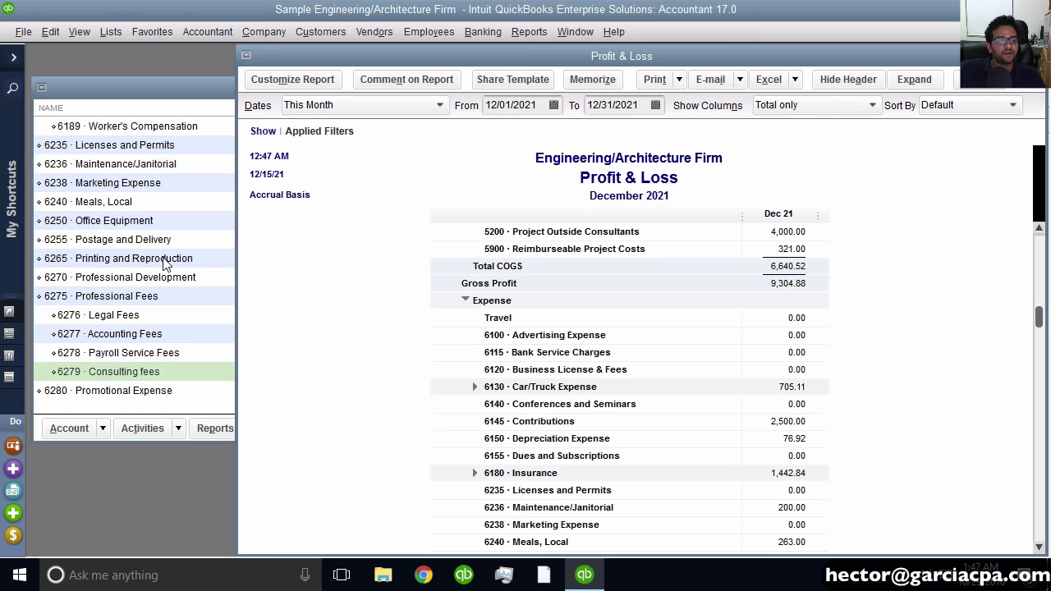
left_click(124, 228)
scroll(130, 238, "up", 3)
scroll(132, 240, "up", 1)
scroll(131, 240, "down", 1)
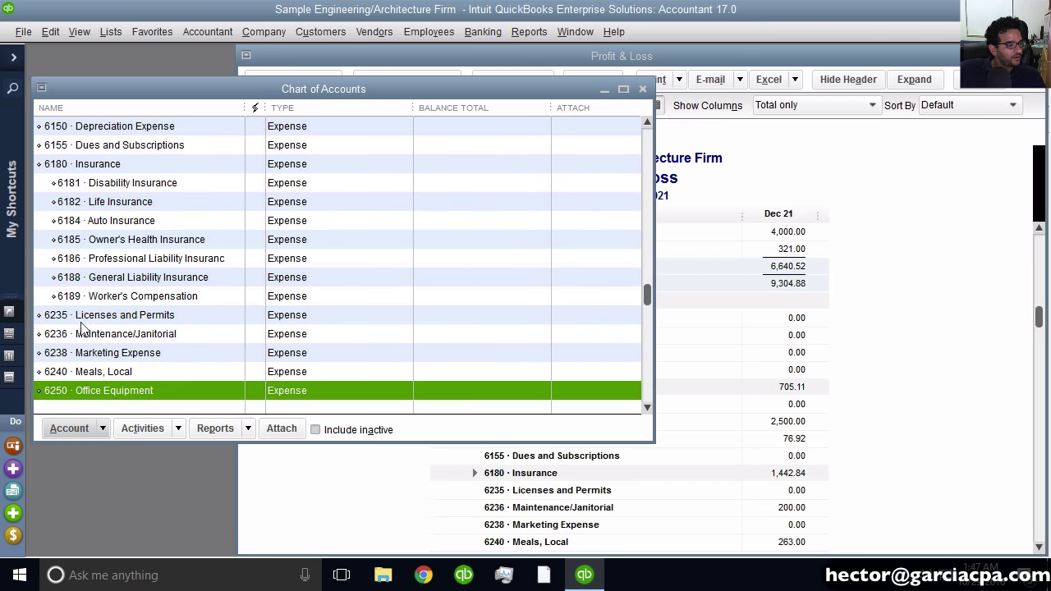
scroll(87, 261, "up", 2)
scroll(85, 236, "up", 2)
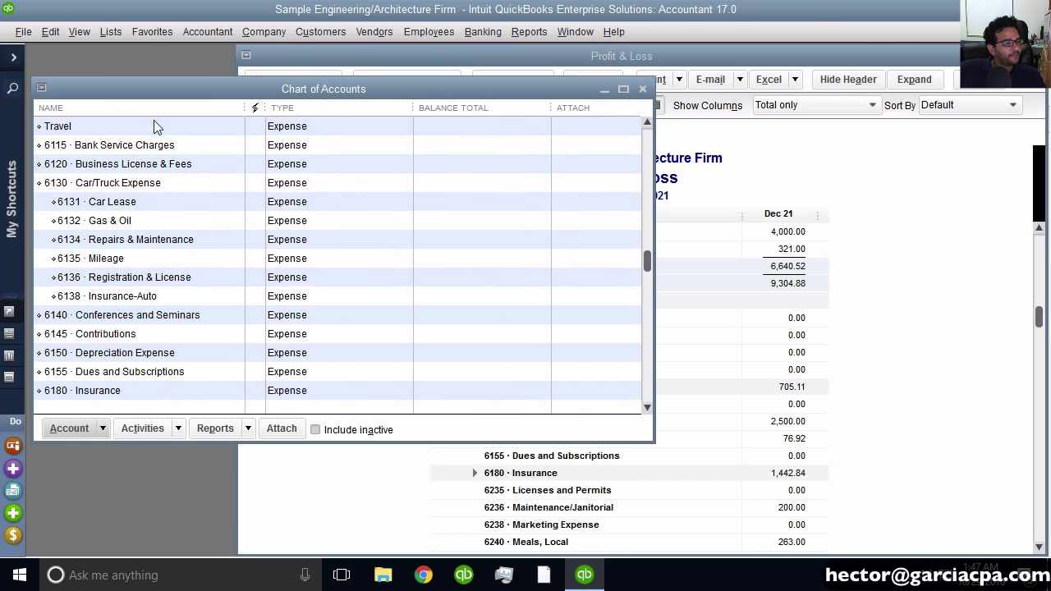
left_click(118, 188)
left_click(117, 165)
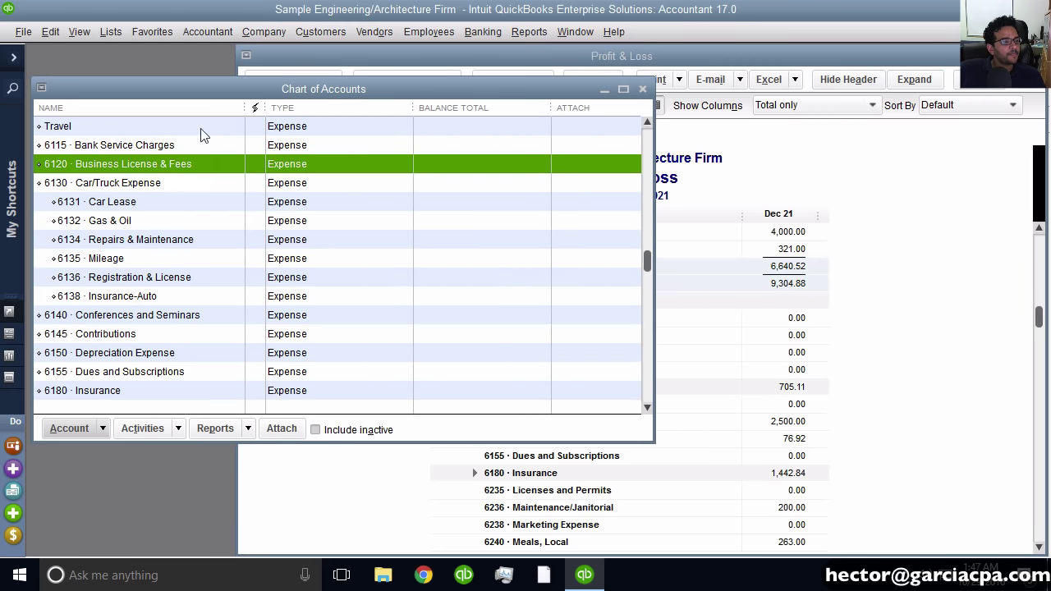
left_click(202, 138)
left_click(836, 285)
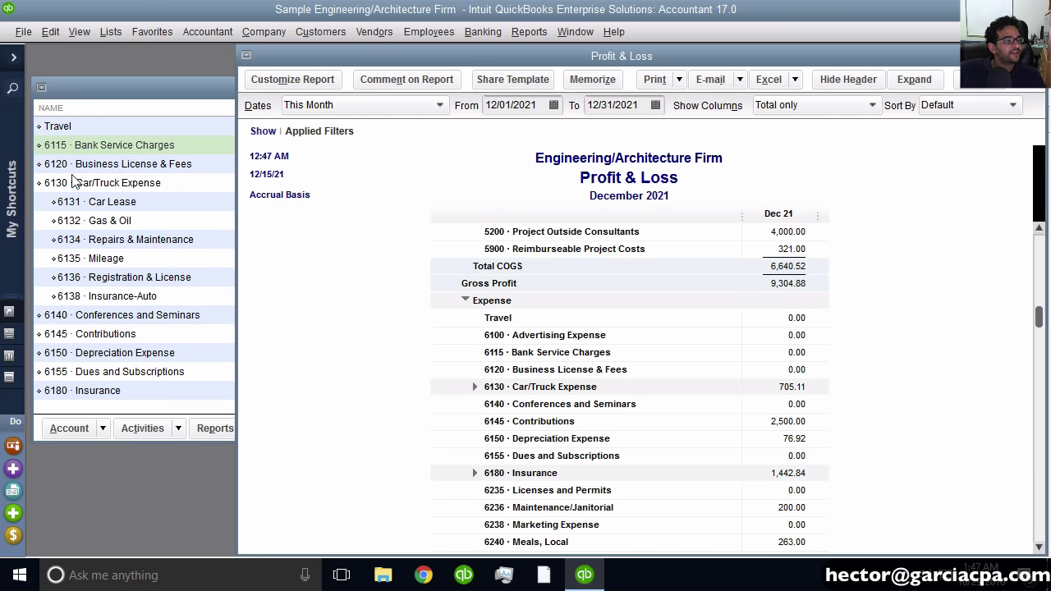
Change the Bank Service Charges account number to 6999 and check its position among the expenses in the Profit & Loss report.
left_click(76, 146)
right_click(76, 146)
left_click(116, 210)
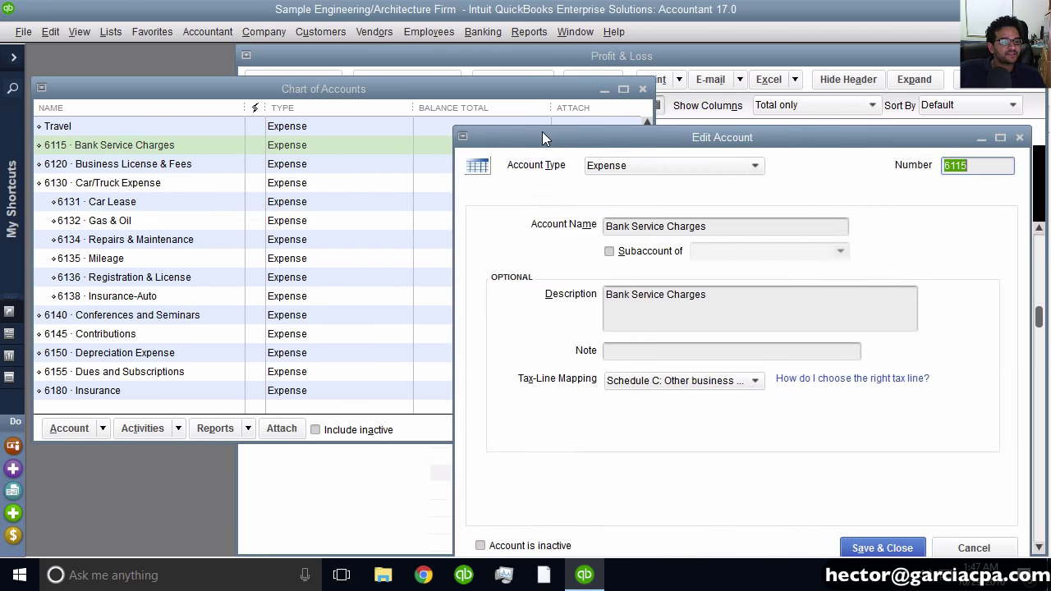
type("6999")
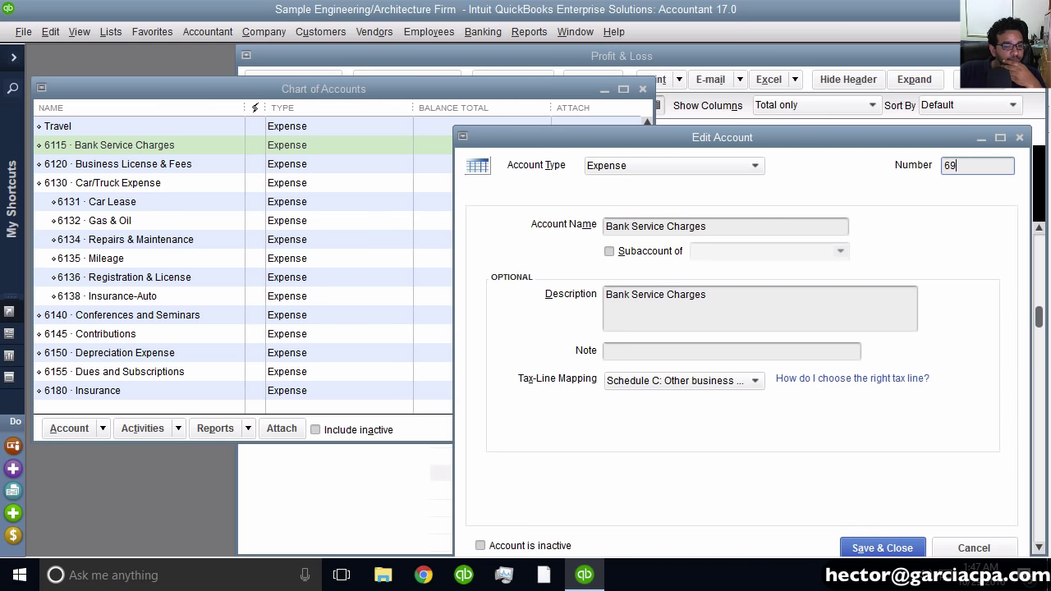
left_click(895, 548)
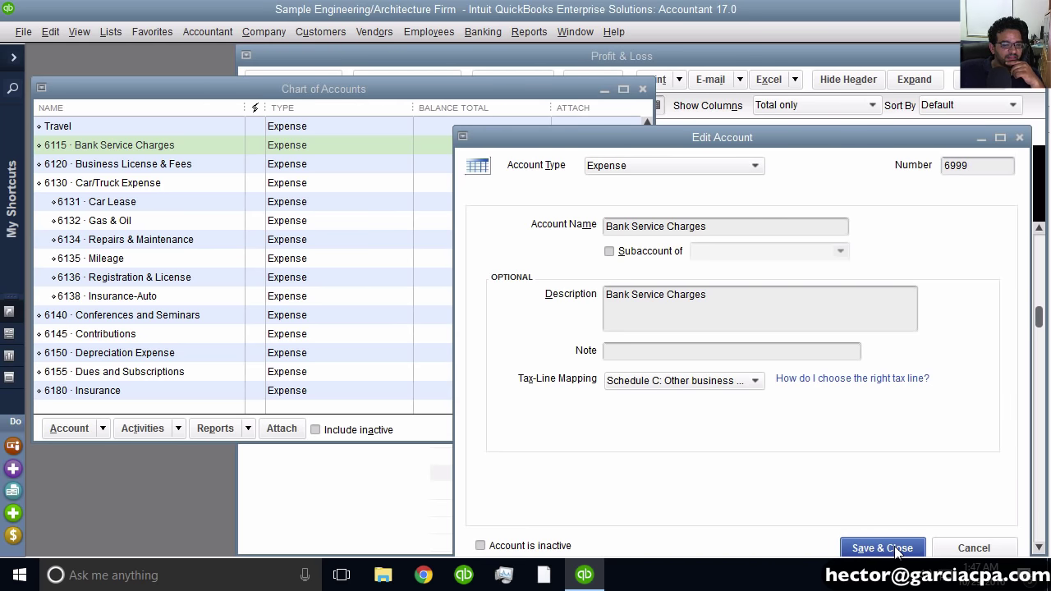
left_click(807, 358)
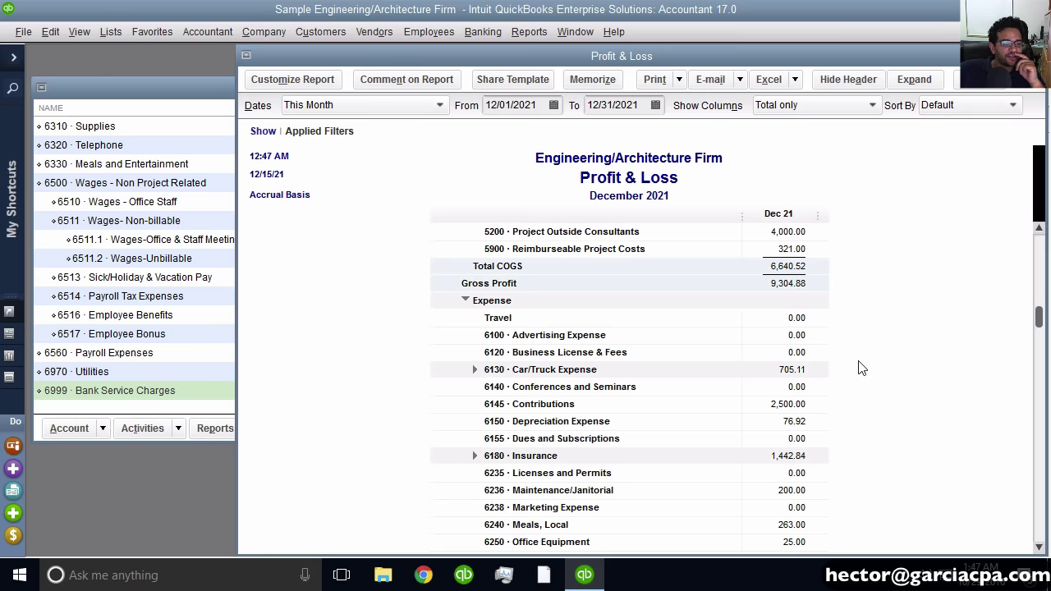
scroll(796, 409, "down", 1)
scroll(796, 408, "down", 5)
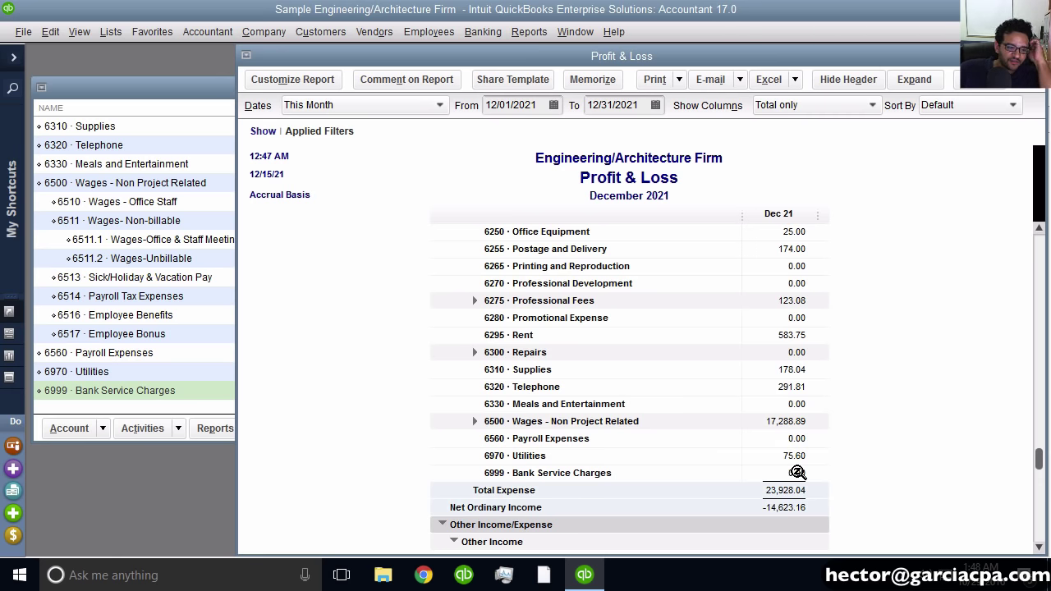
Move 6999 Bank Service Charges above 6310 Supplies in the Chart of Accounts and check its position in the Profit & Loss report.
left_click(37, 392)
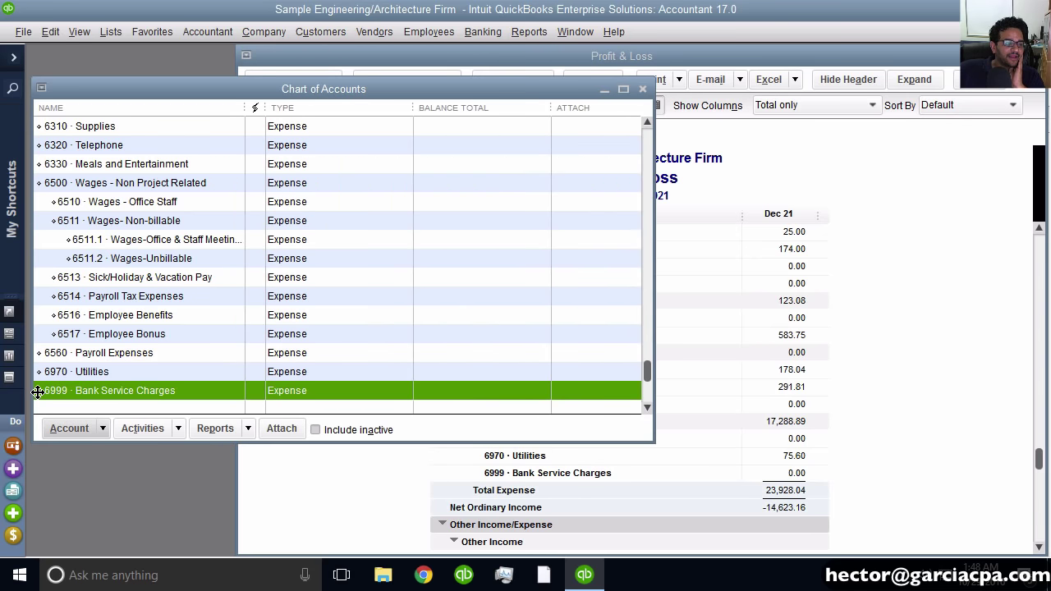
left_click_drag(37, 392, 62, 123)
left_click(933, 363)
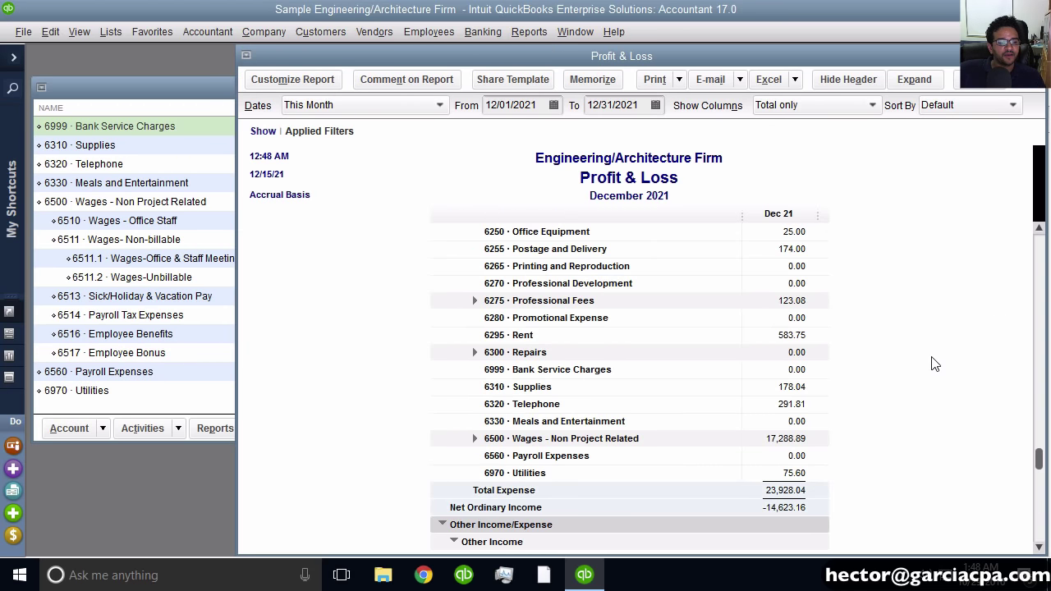
left_click(543, 377)
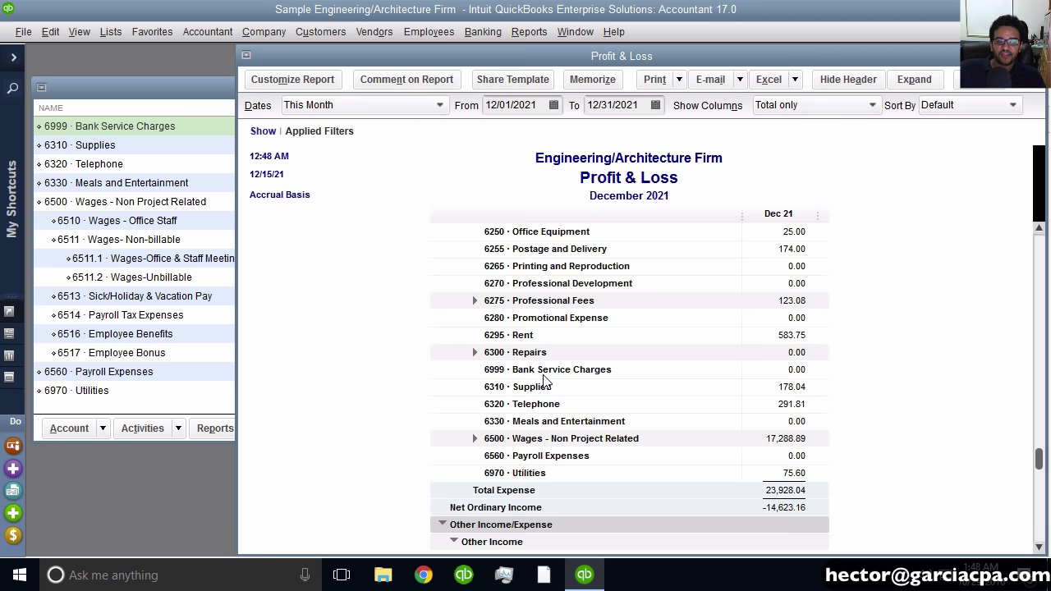
Re-sort the Chart of Accounts list to its original order and check the expense order in the Profit & Loss report.
left_click(93, 429)
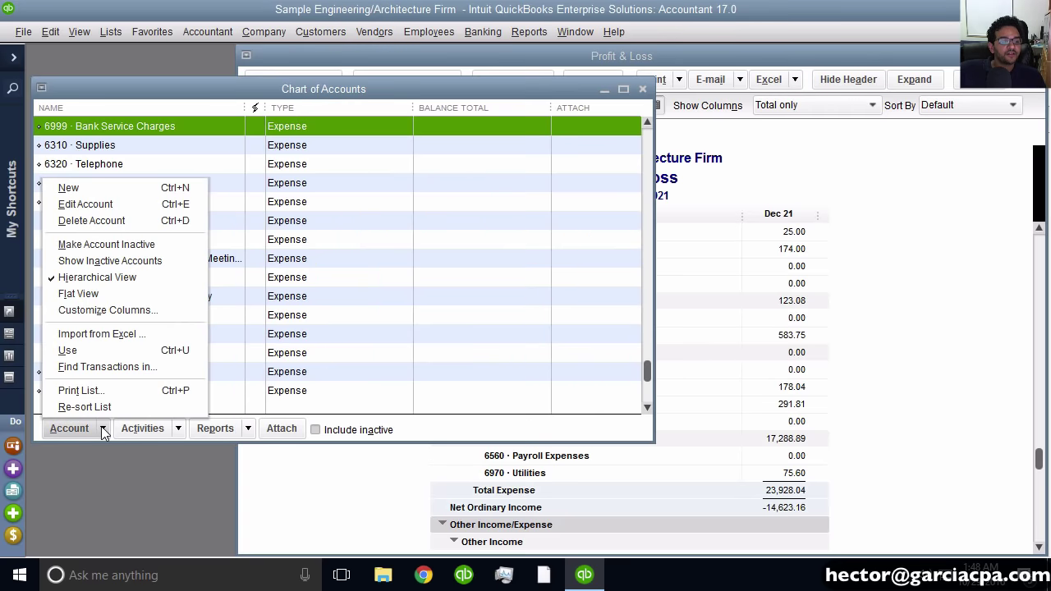
left_click(94, 407)
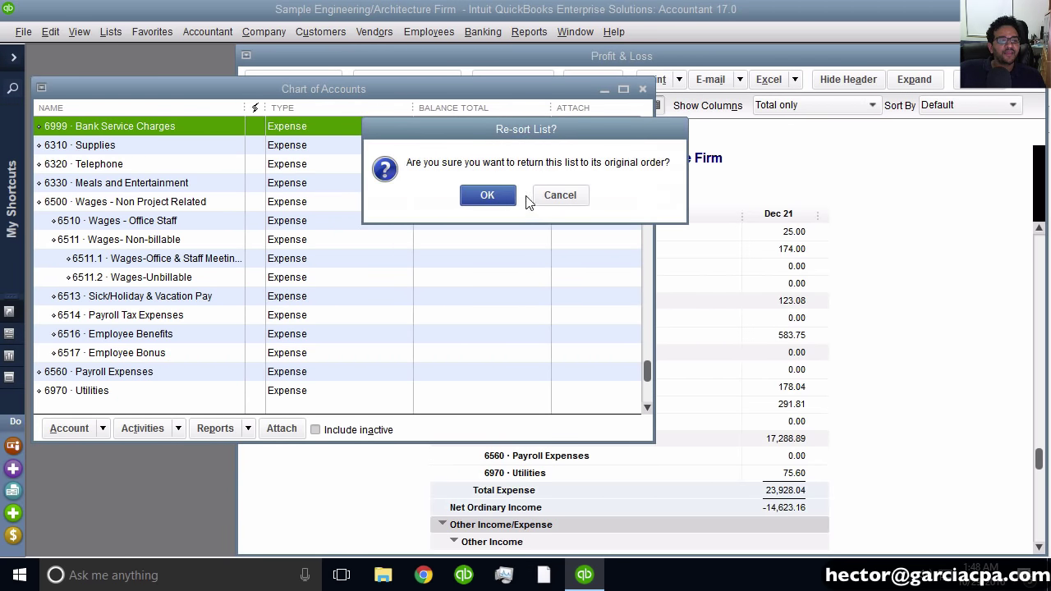
left_click(487, 194)
left_click(829, 316)
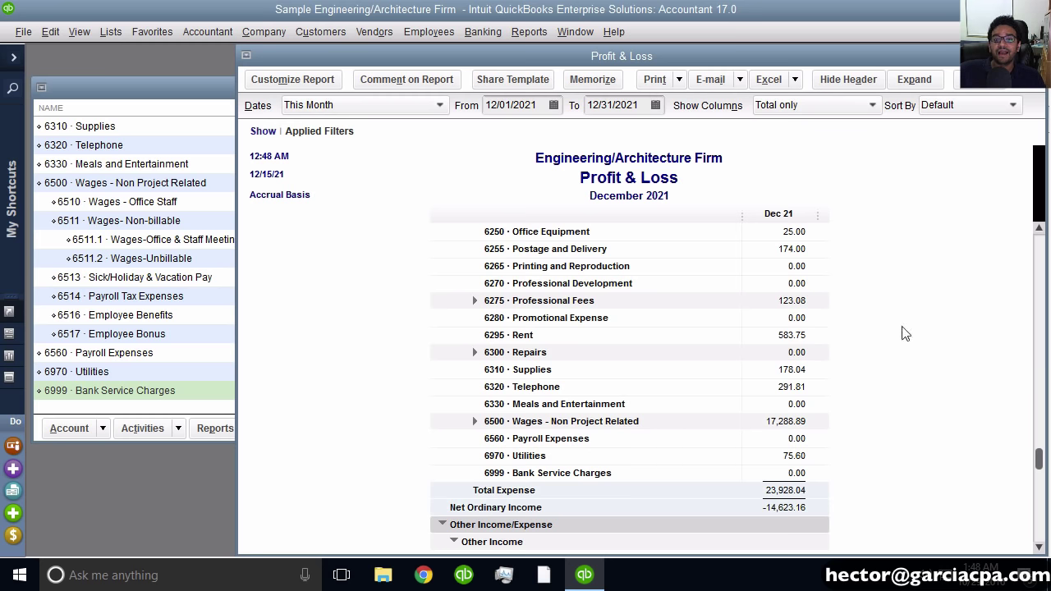
key("Escape")
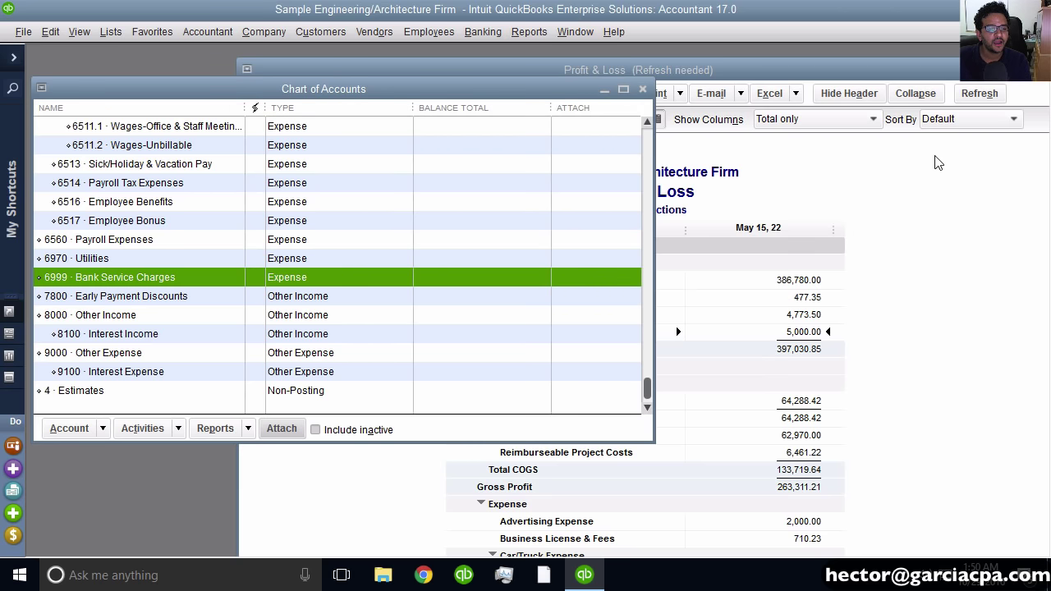
Set the Profit & Loss report dates to This Month and collapse the subaccount rows.
left_click(850, 106)
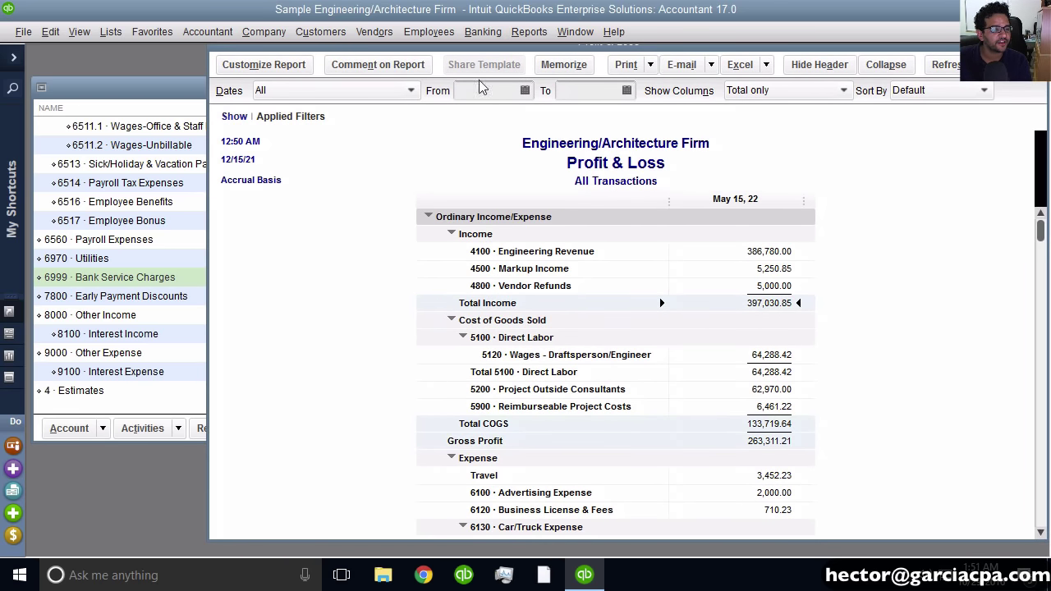
left_click(332, 91)
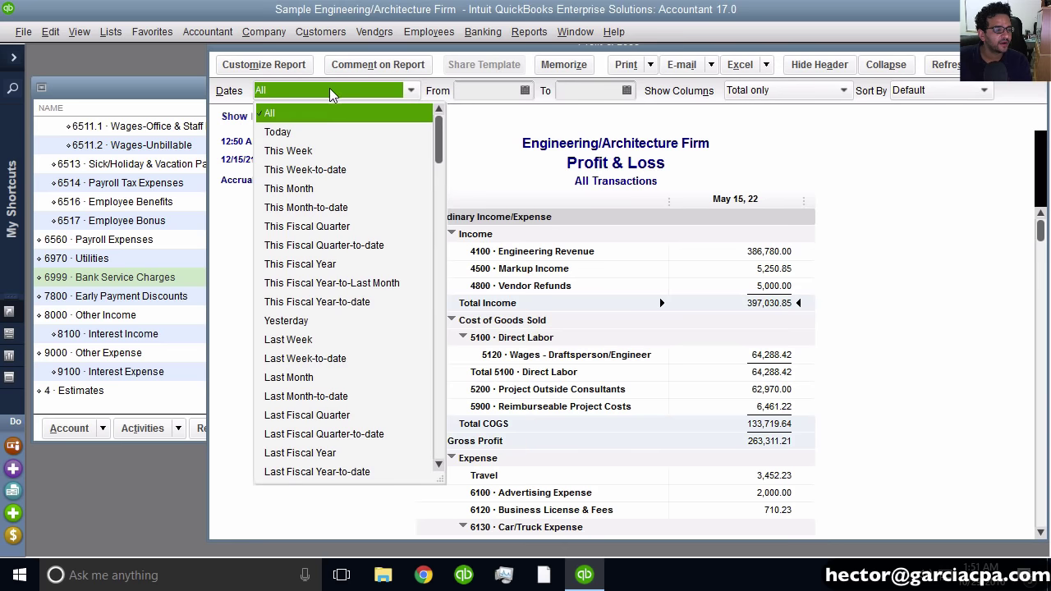
left_click(297, 194)
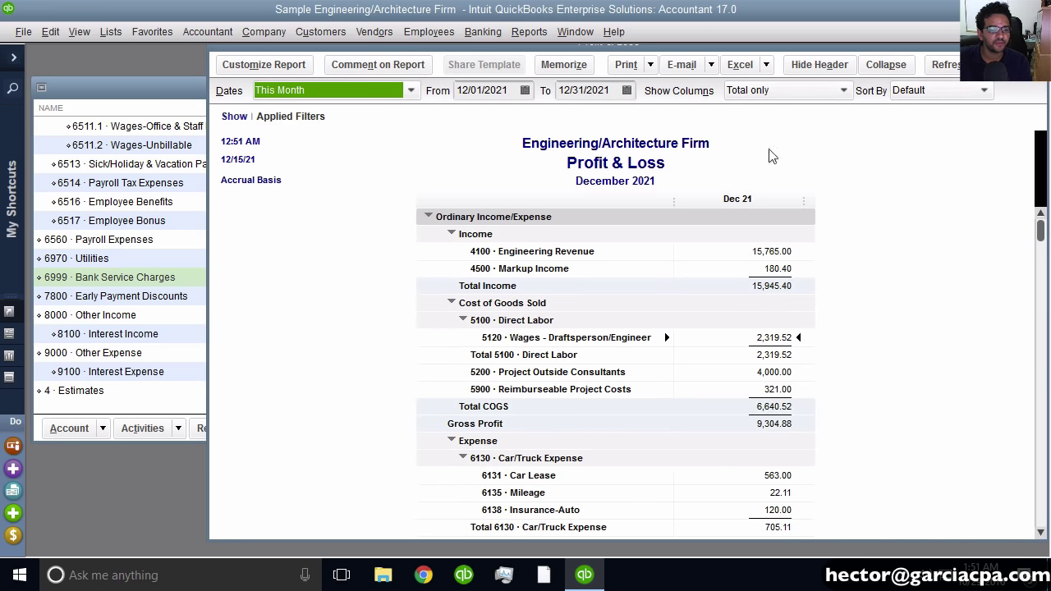
left_click(886, 65)
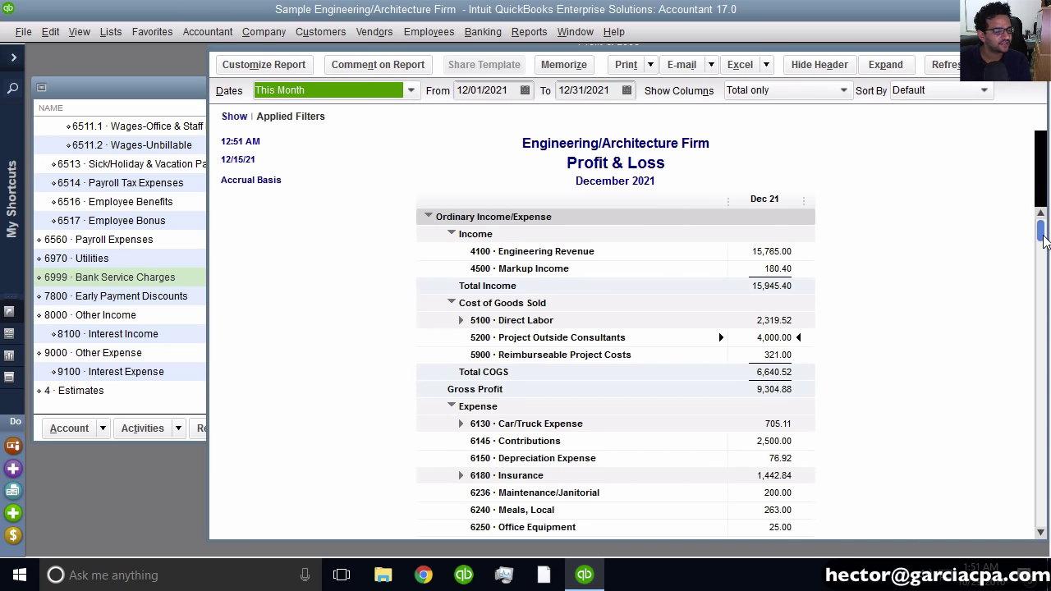
Check this month's Net Income in the Profit & Loss report and switch the dates to Last Month for comparison.
left_click_drag(1042, 234, 1042, 517)
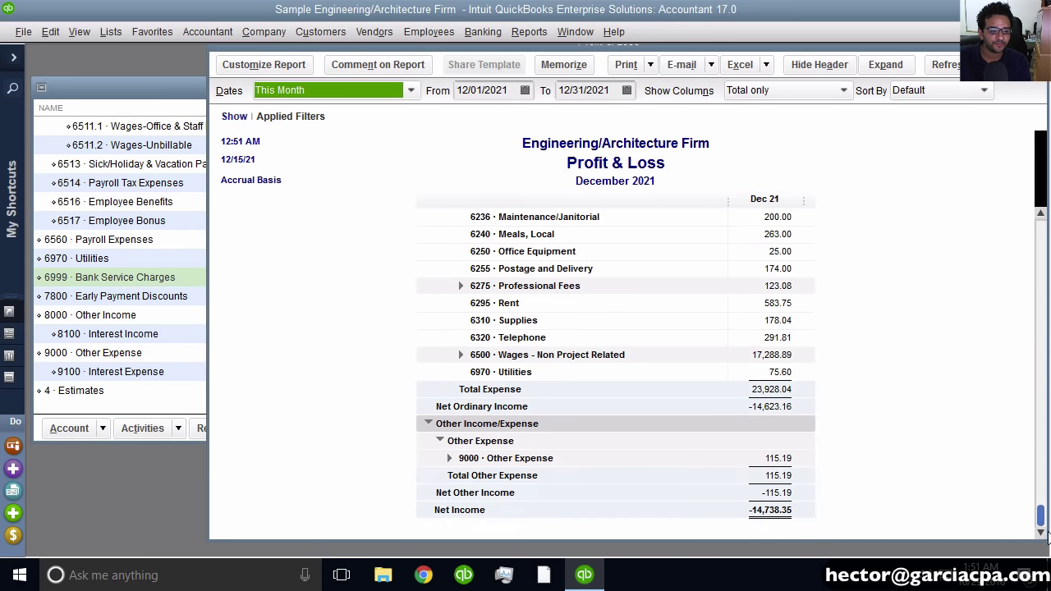
left_click(762, 512)
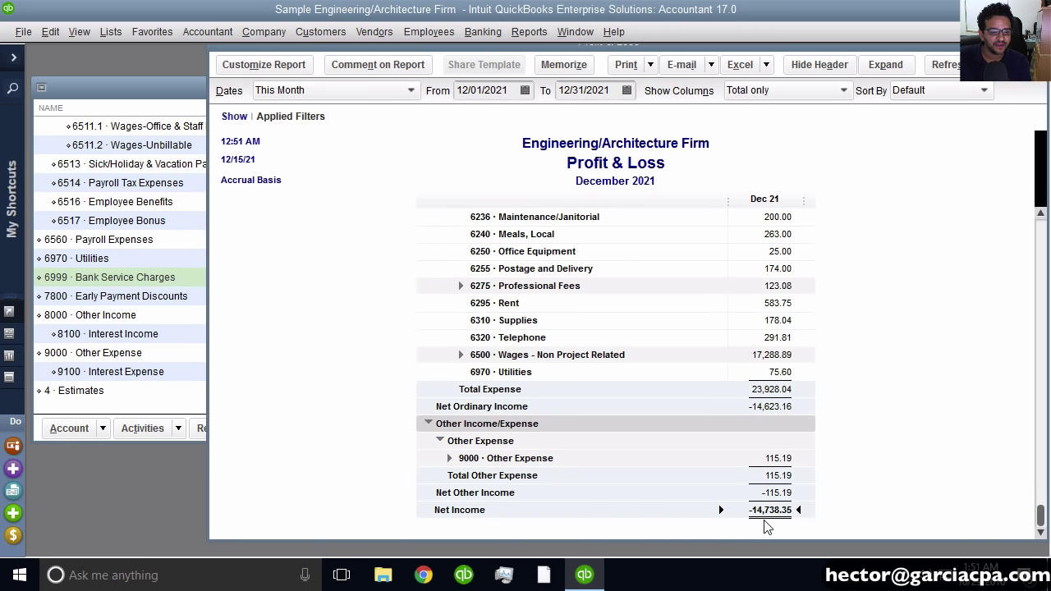
left_click(308, 92)
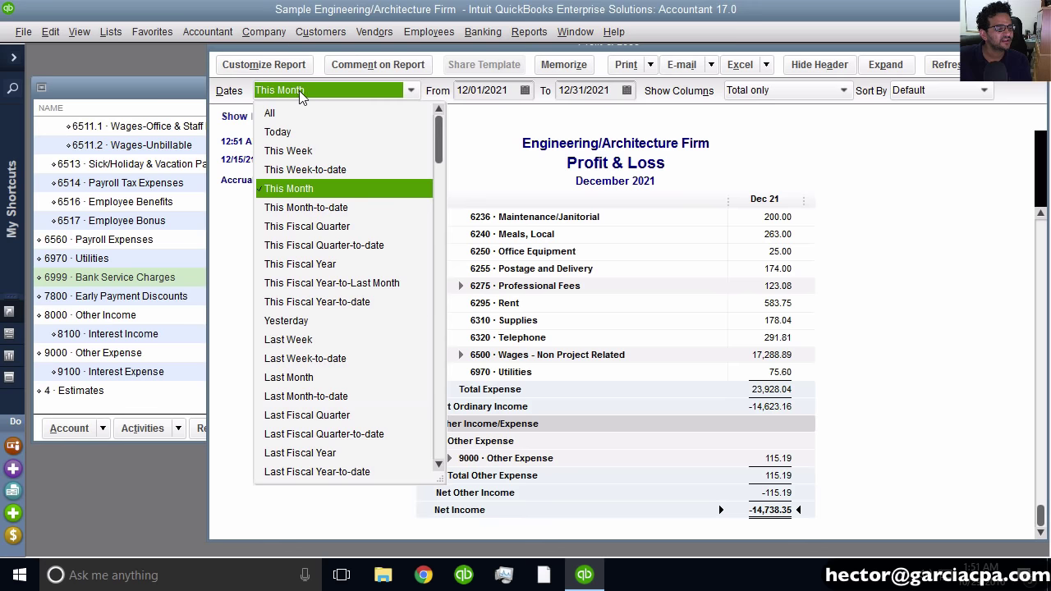
left_click(283, 377)
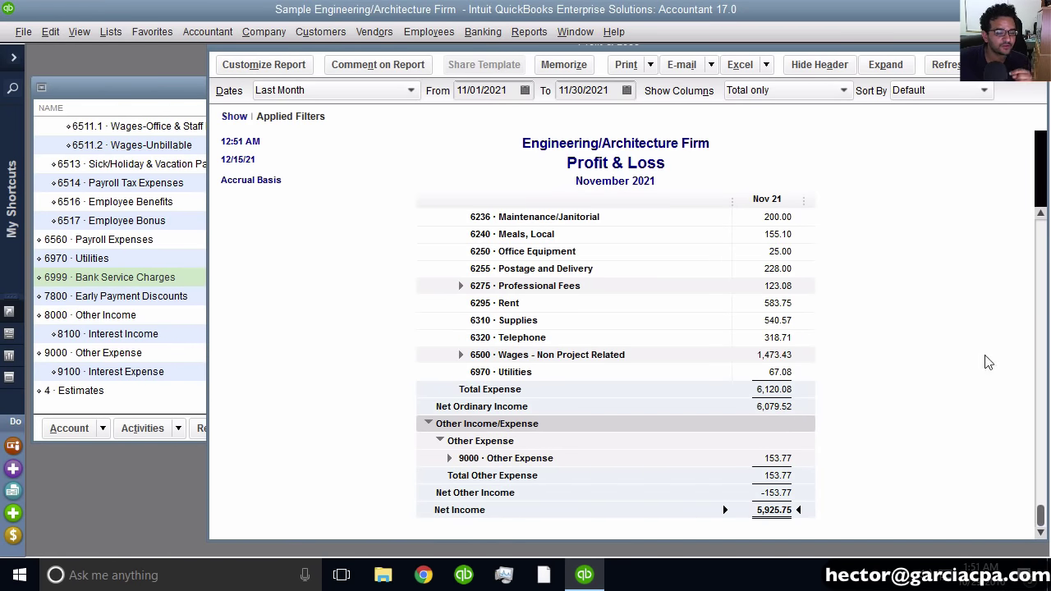
scroll(1046, 255, "up", 5)
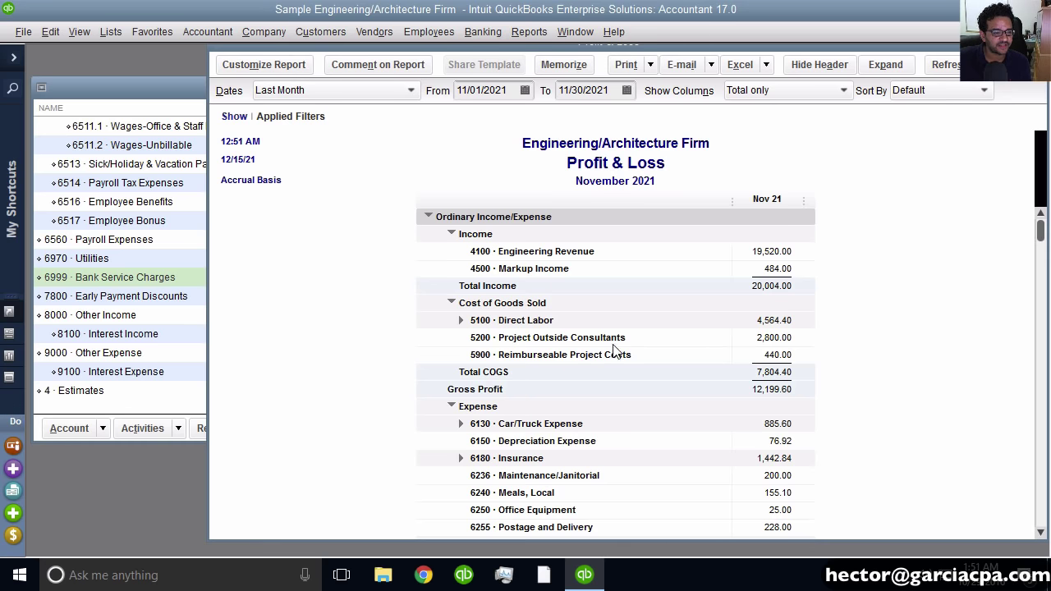
Change the account type of 5200 Project Outside Consultants from Cost of Goods Sold to Other Expense and save it.
key("alt")
key("ctrl")
key("ctrl")
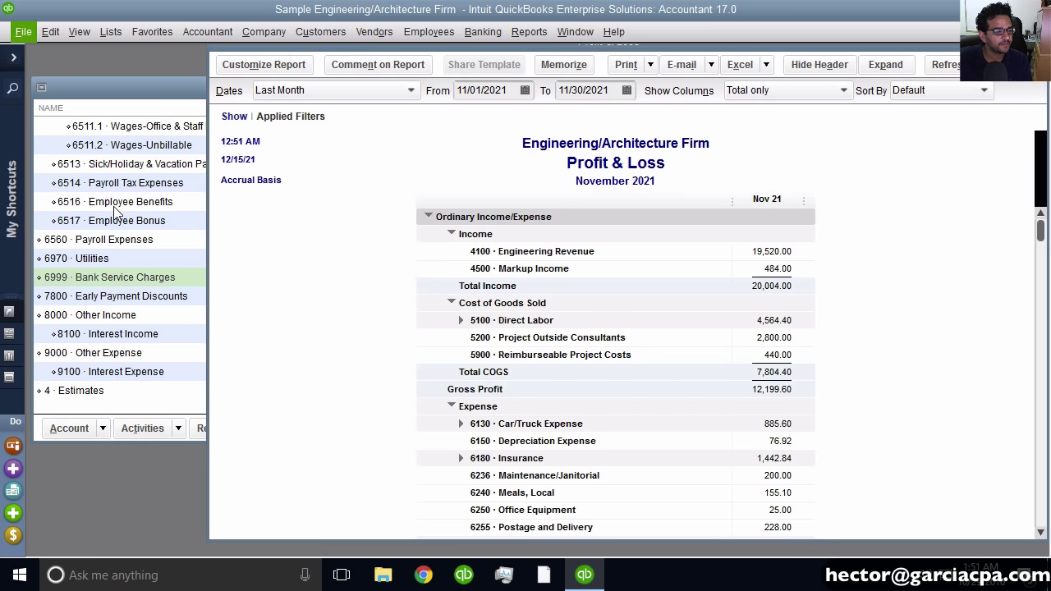
left_click(165, 202)
scroll(227, 227, "up", 3)
scroll(227, 227, "up", 15)
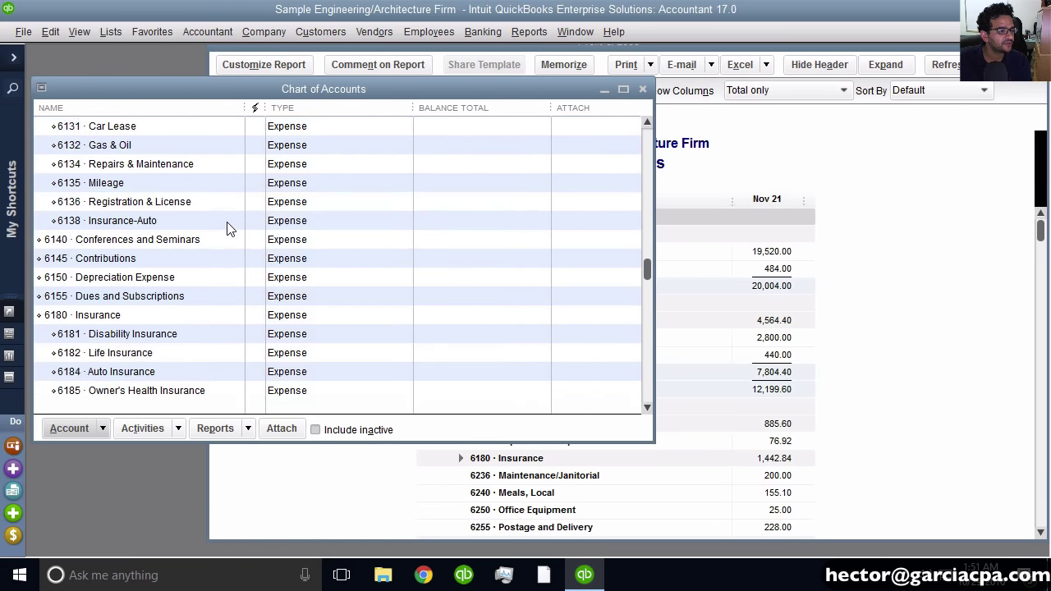
scroll(231, 229, "down", 2)
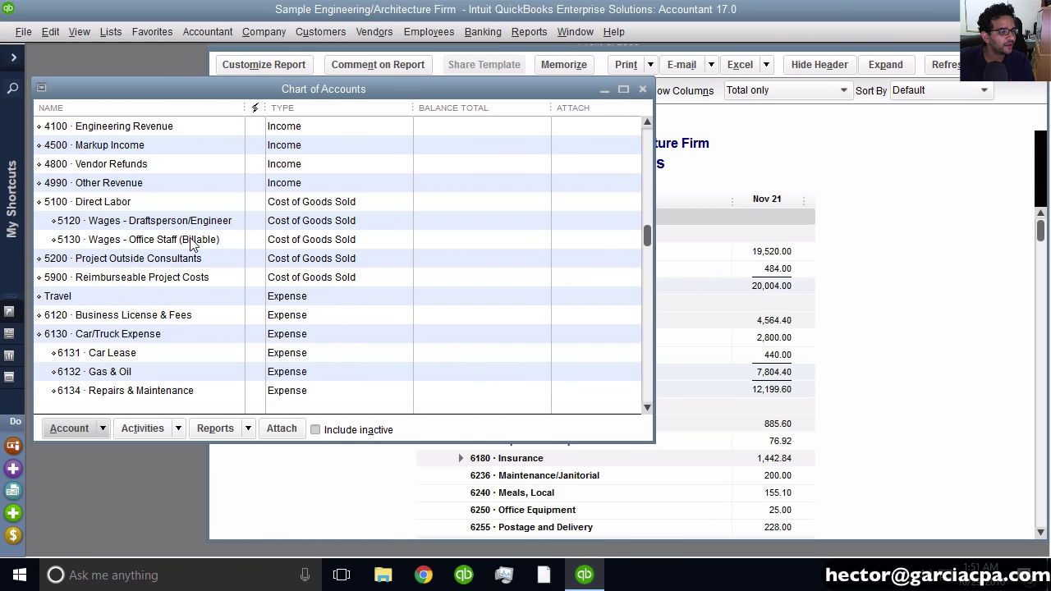
left_click(166, 258)
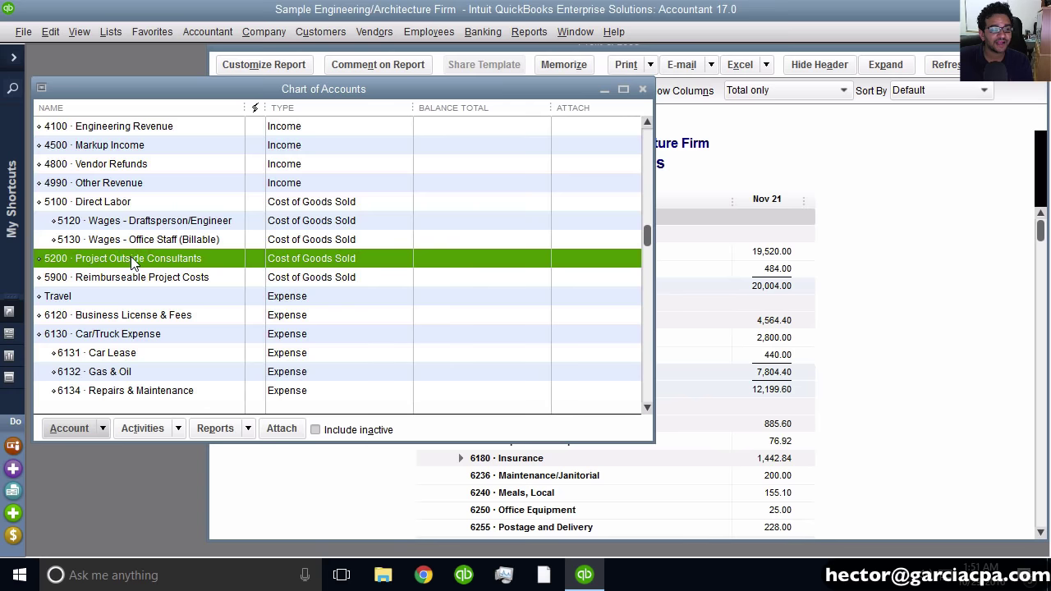
right_click(131, 258)
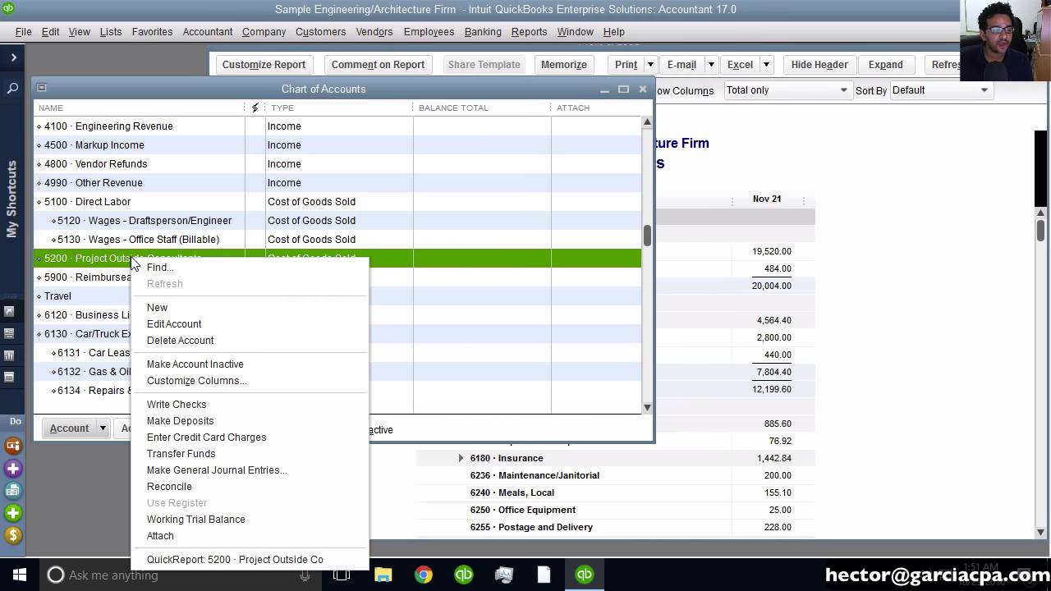
left_click(195, 325)
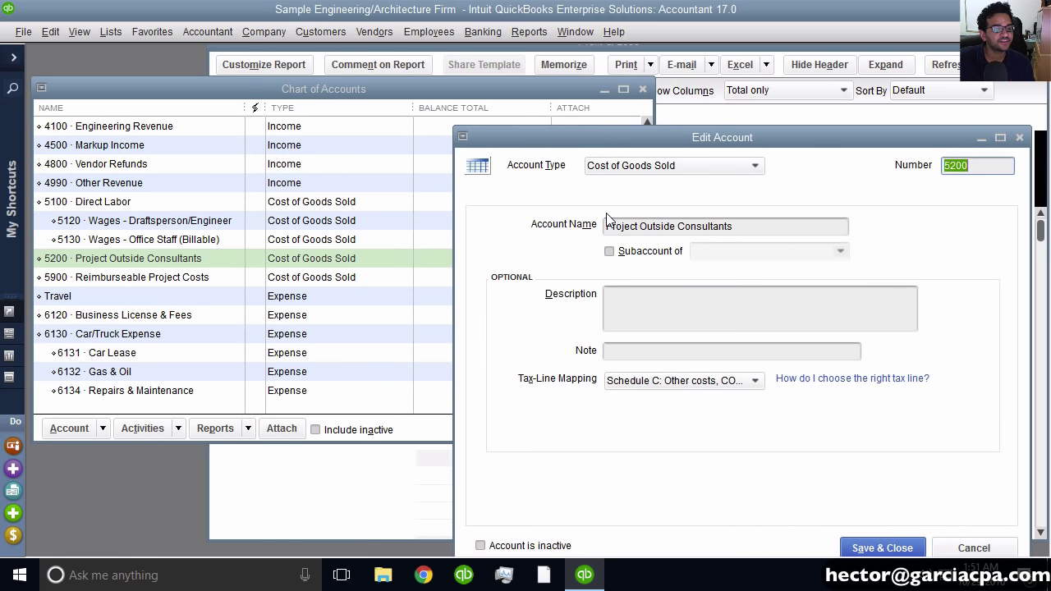
left_click(639, 171)
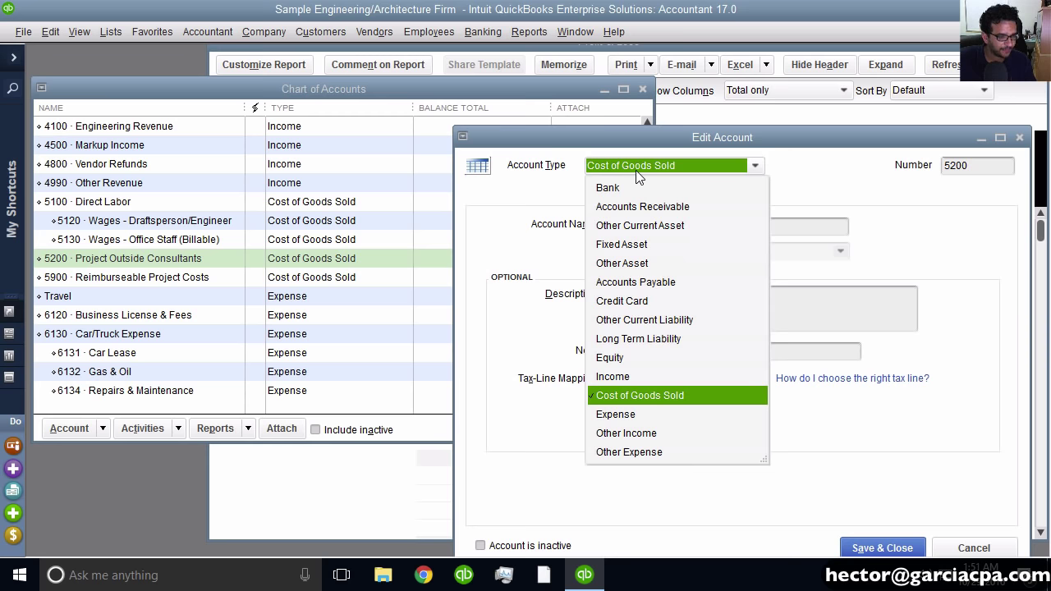
left_click(637, 452)
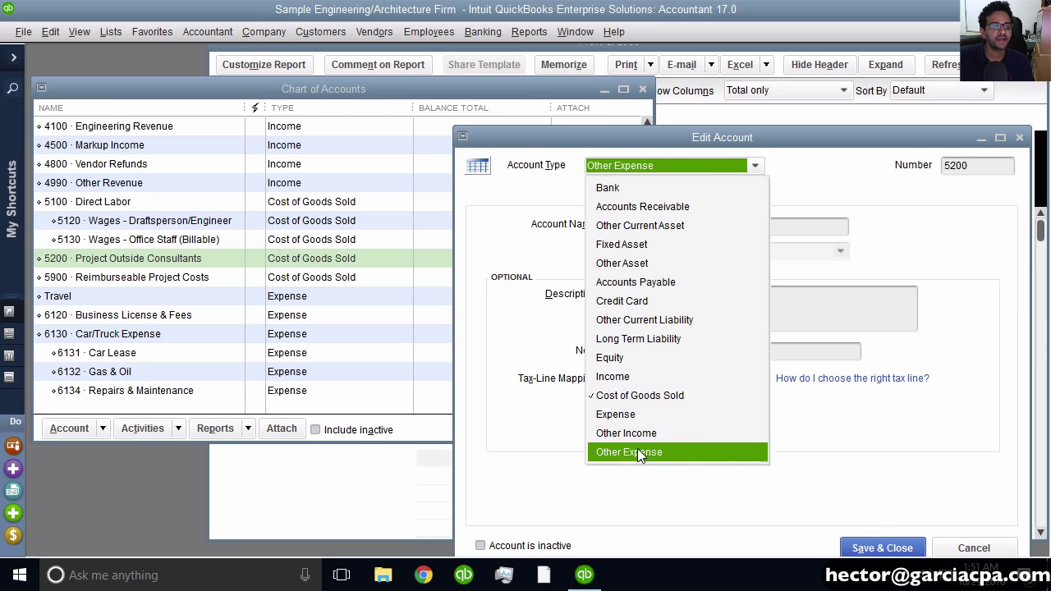
left_click(873, 552)
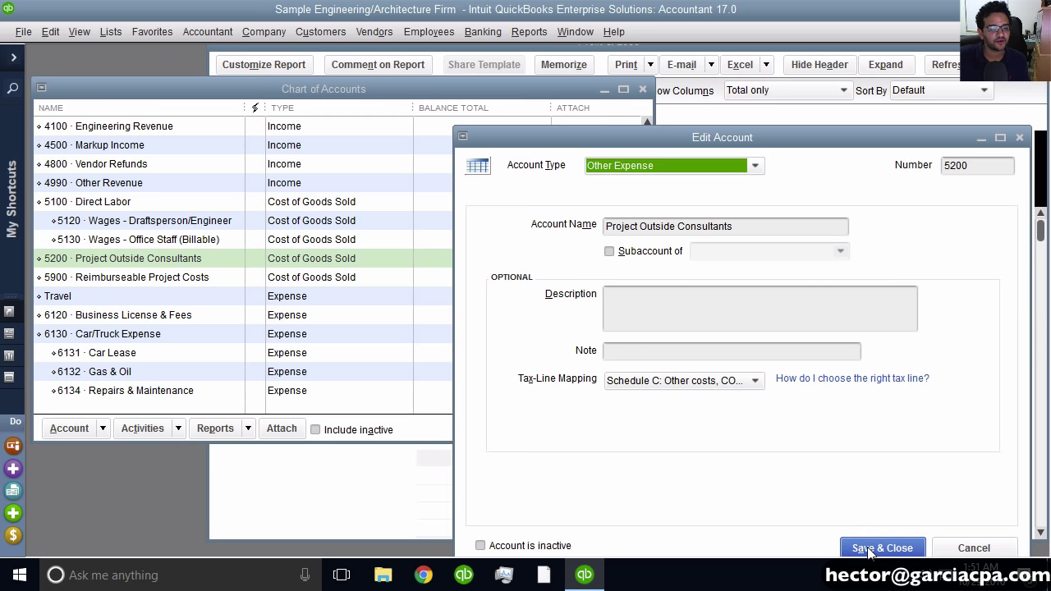
Check Gross Profit, the placement of 5200 Project Outside Consultants and Net Income in the Profit & Loss report.
left_click(910, 419)
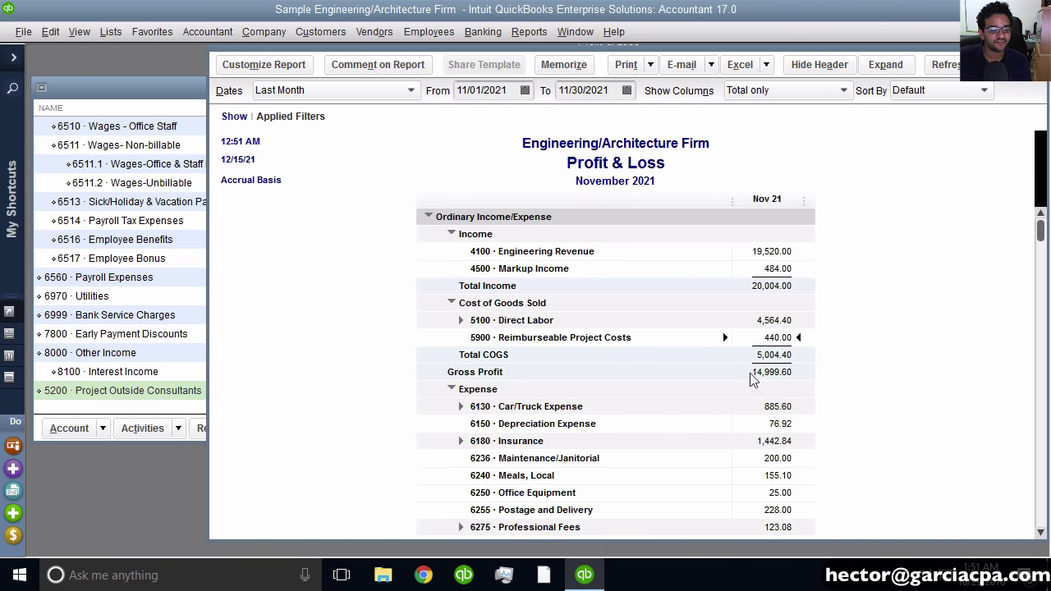
scroll(775, 341, "down", 1)
scroll(775, 341, "down", 5)
double_click(786, 445)
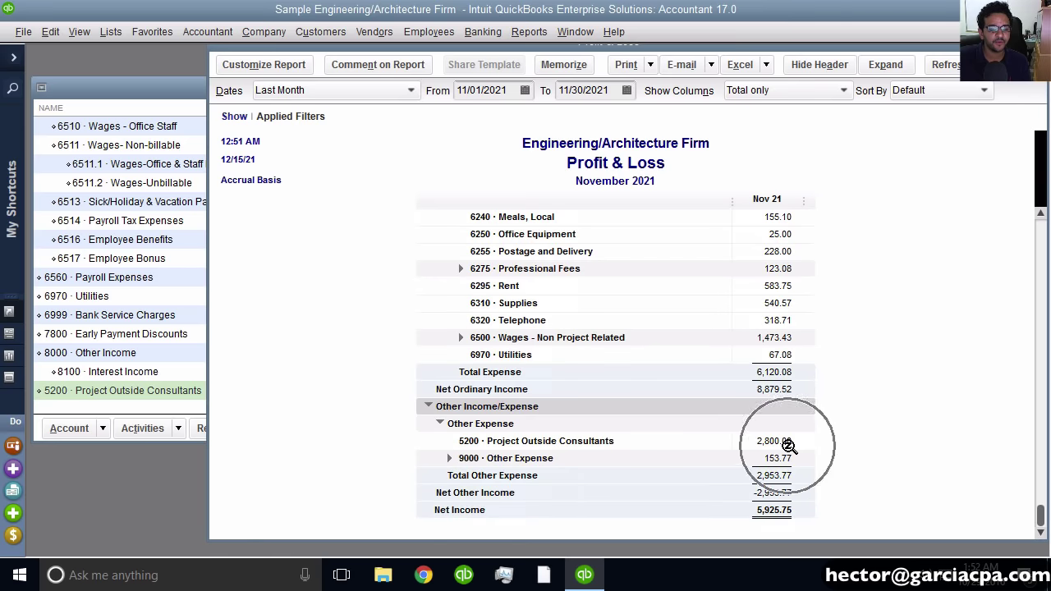
left_click(781, 511)
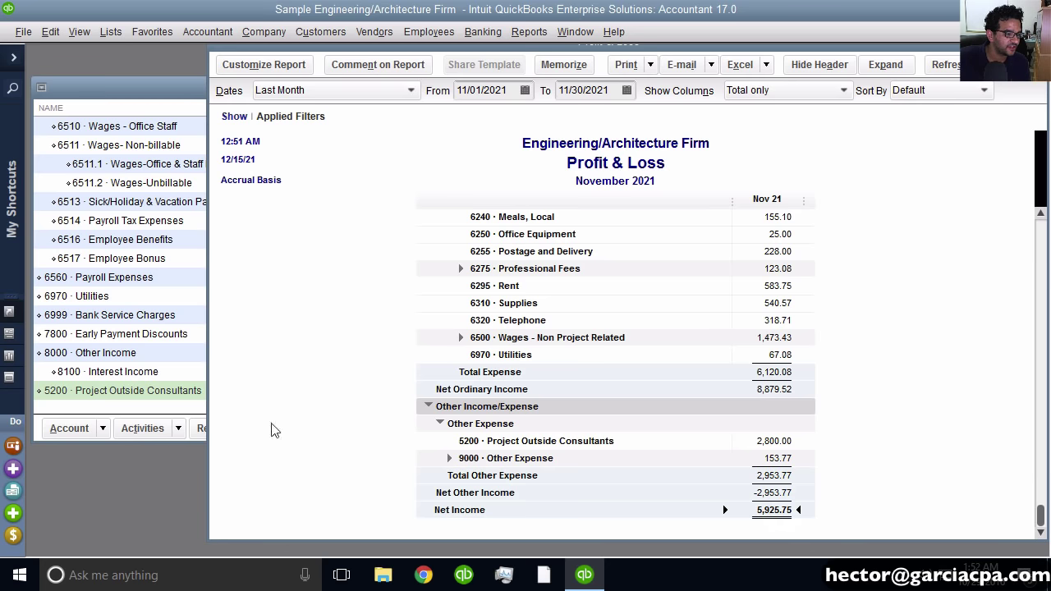
Open account 5200 Project Outside Consultants for editing and review the balance sheet account types from Bank to Equity.
left_click(155, 396)
right_click(156, 397)
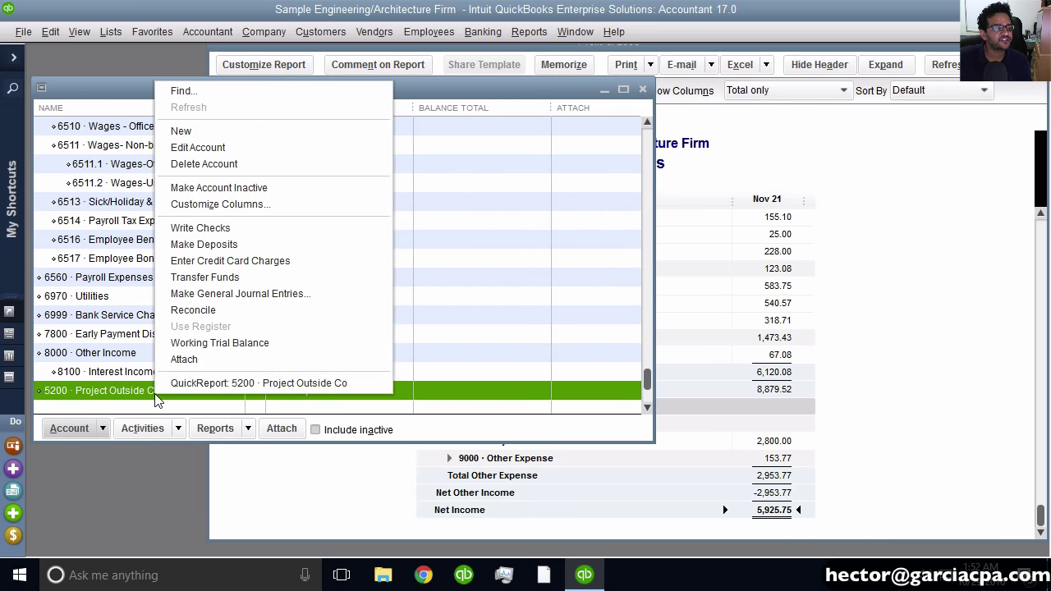
left_click(244, 148)
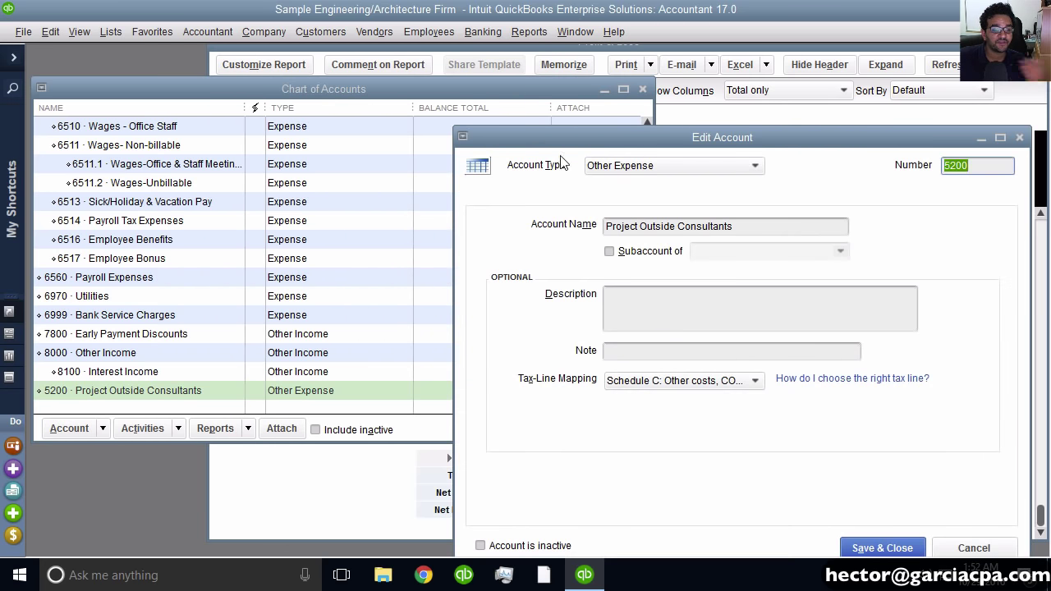
left_click(659, 166)
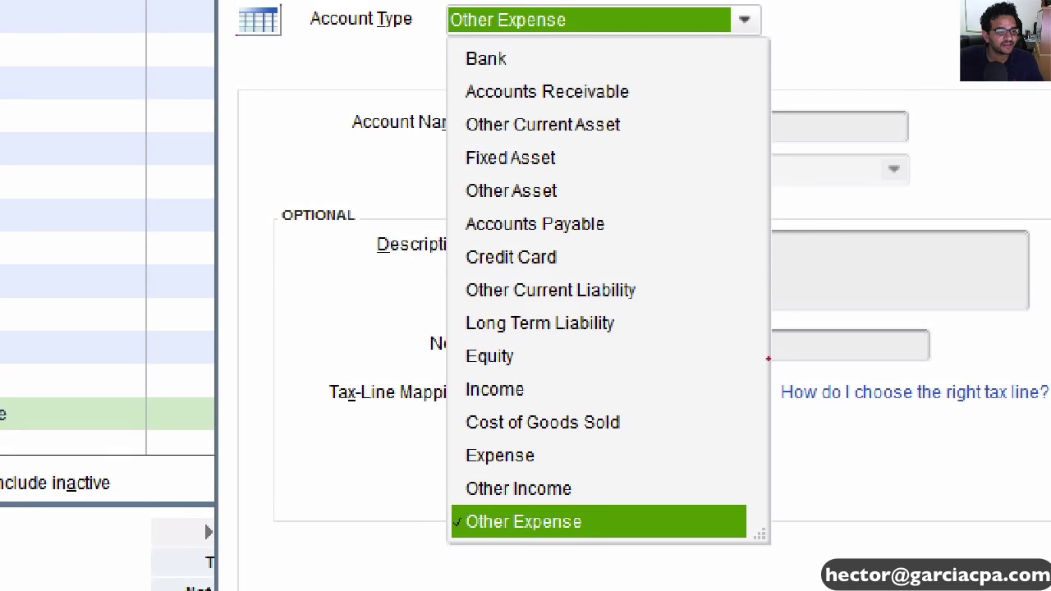
left_click_drag(423, 58, 477, 59)
mouse_move(437, 98)
left_mouse_down()
mouse_move(411, 98)
mouse_move(475, 98)
left_mouse_up()
left_click_drag(415, 124, 470, 124)
left_click_drag(415, 158, 464, 157)
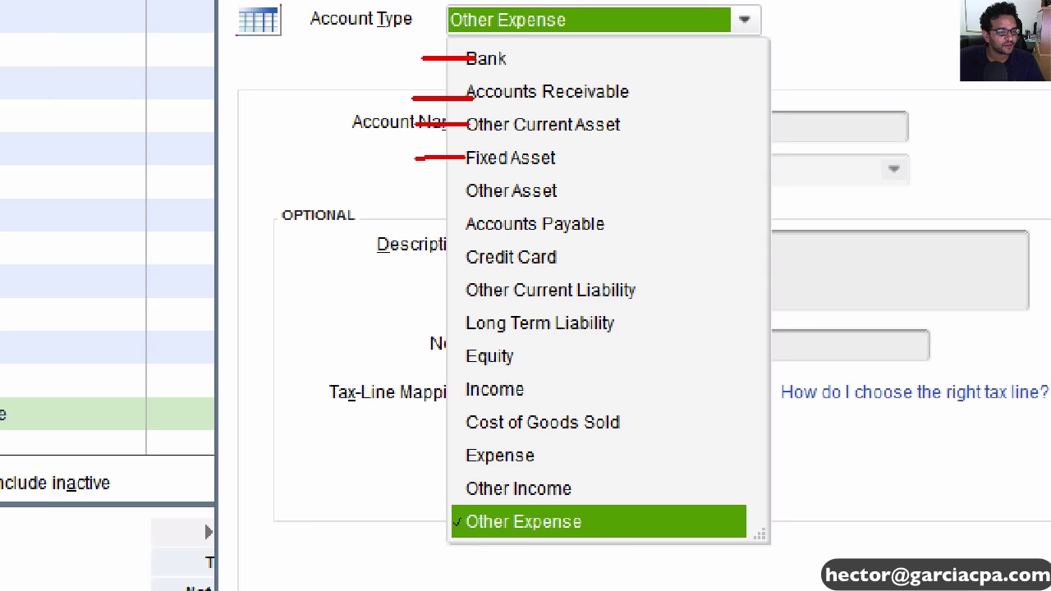
left_click_drag(407, 194, 479, 195)
left_click_drag(409, 226, 469, 226)
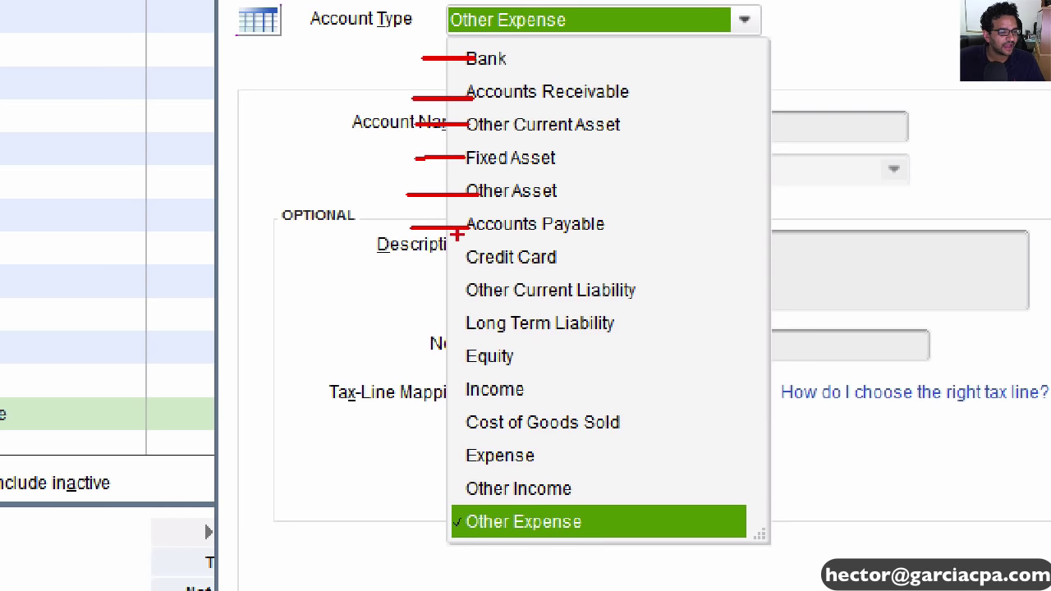
left_click_drag(407, 257, 504, 257)
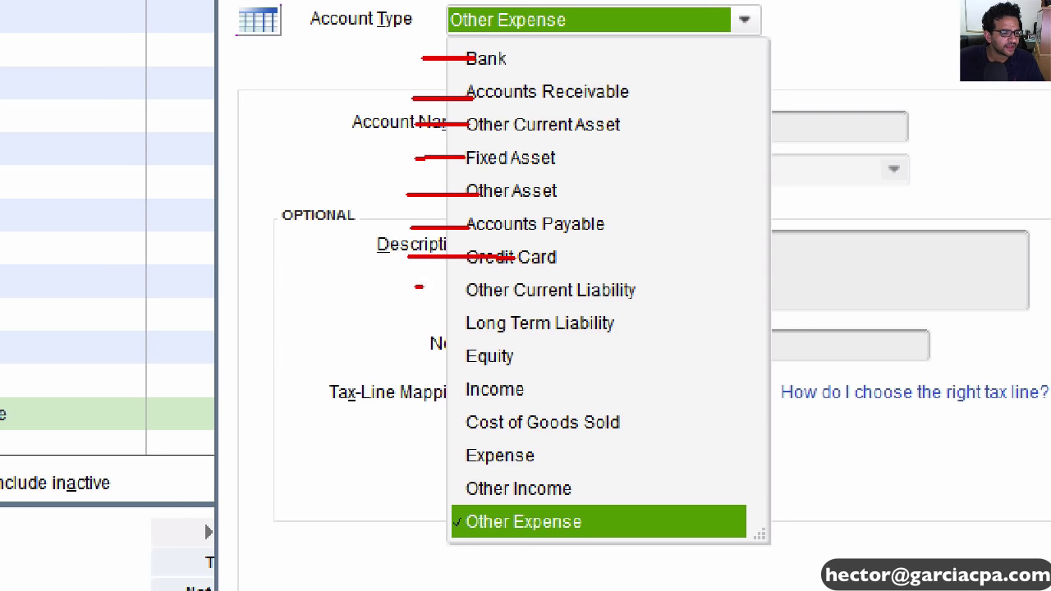
left_click_drag(417, 286, 460, 287)
left_click_drag(400, 325, 467, 326)
left_click_drag(402, 354, 513, 354)
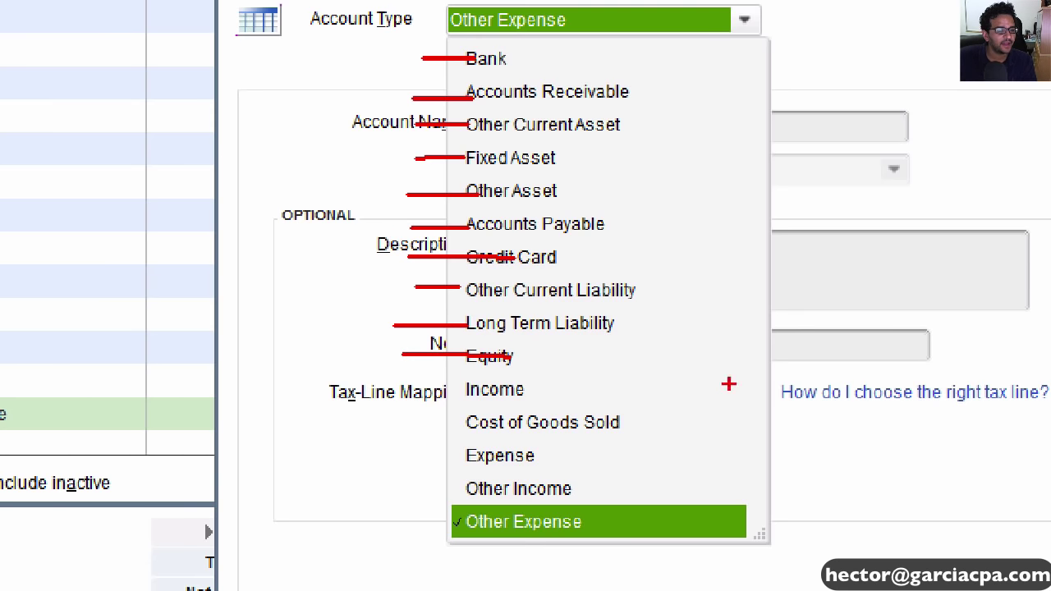
Review the profit and loss account types from Income to Other Expense, comparing them with the balance sheet types.
left_click_drag(581, 392, 830, 393)
left_click_drag(637, 424, 869, 424)
left_click_drag(584, 465, 953, 471)
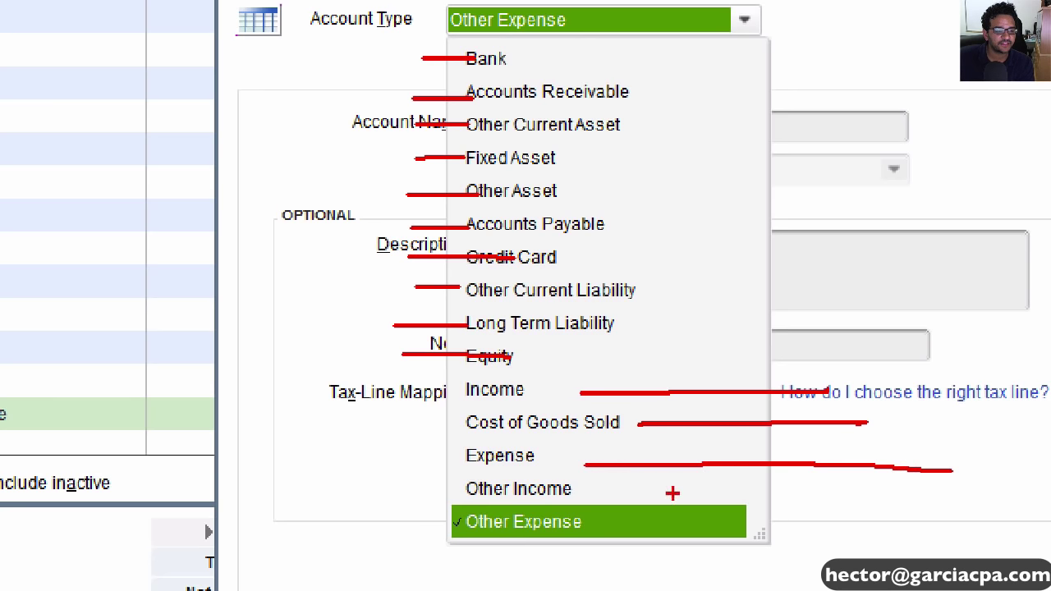
left_click_drag(624, 493, 954, 488)
left_click_drag(662, 518, 986, 520)
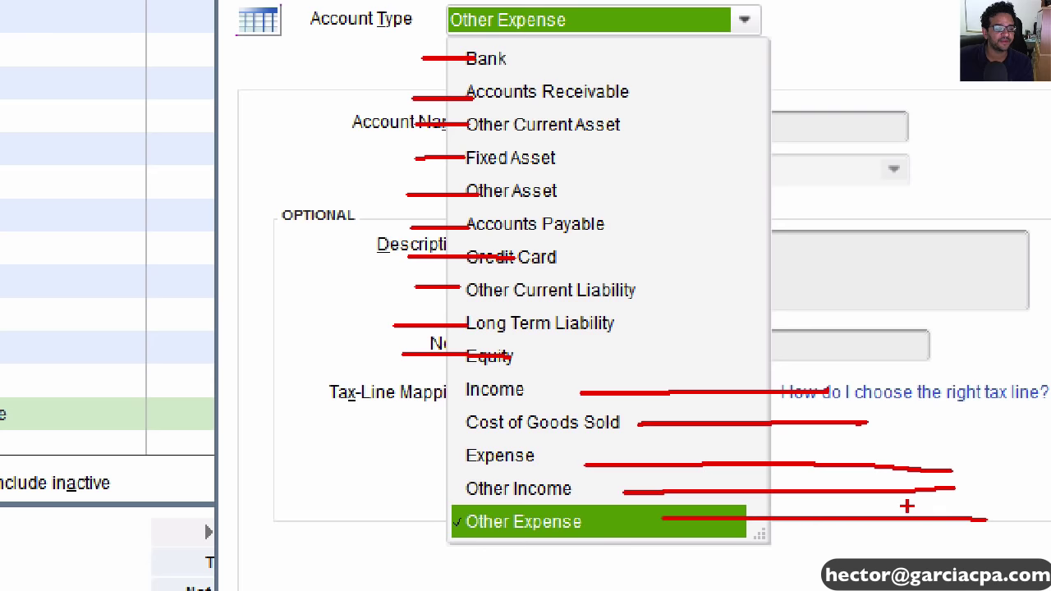
mouse_move(456, 384)
left_mouse_down()
mouse_move(422, 415)
mouse_move(425, 513)
mouse_move(485, 549)
mouse_move(452, 526)
left_mouse_up()
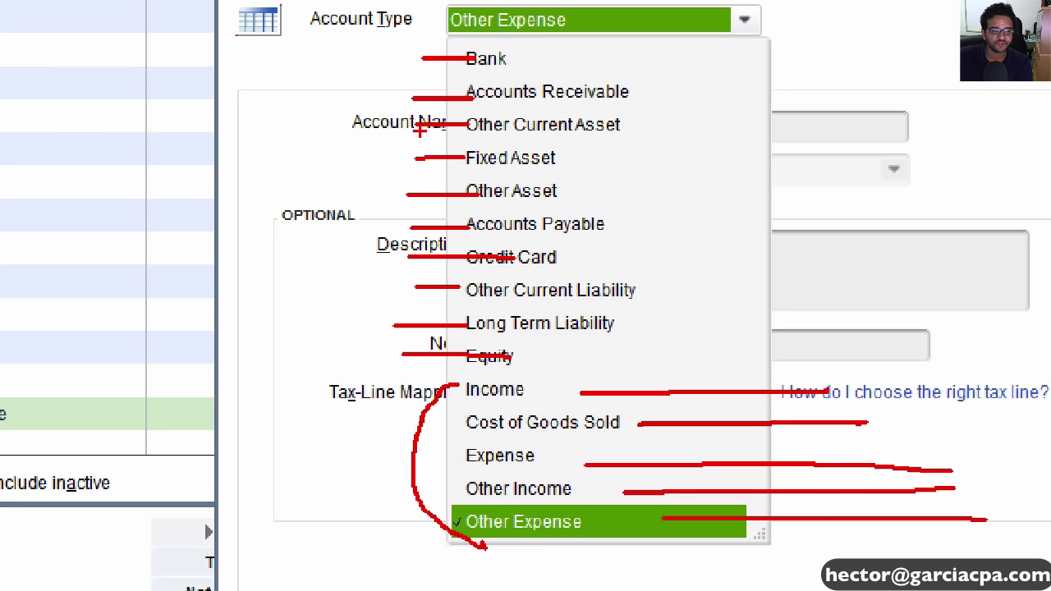
key("Escape")
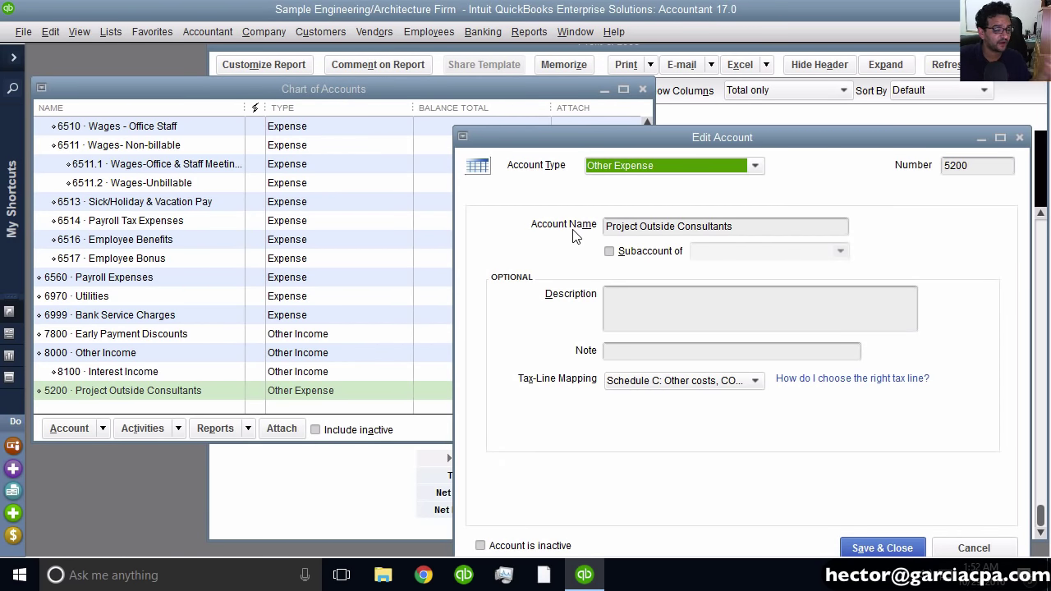
left_click(647, 166)
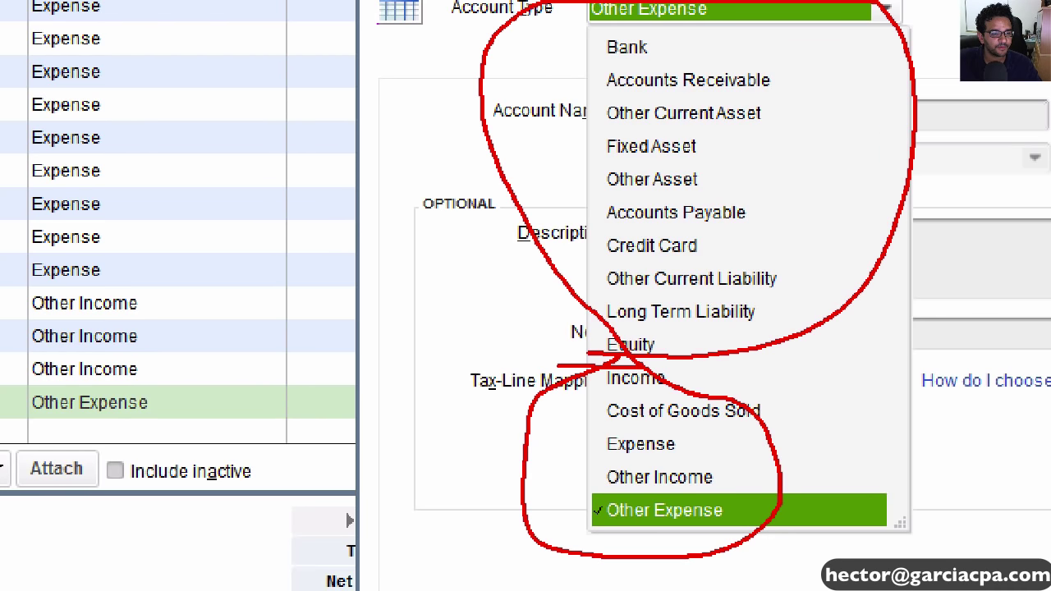
key("Escape")
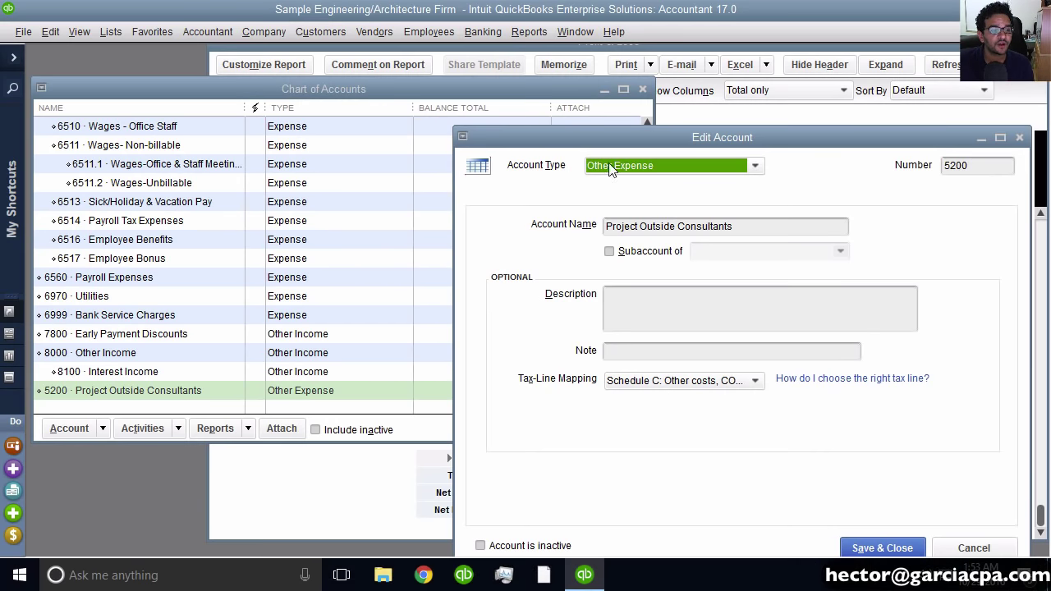
Save 5200 Project Outside Consultants as Other Current Asset despite the tax-line mismatch and check Net Income in the Profit & Loss report.
left_click(611, 167)
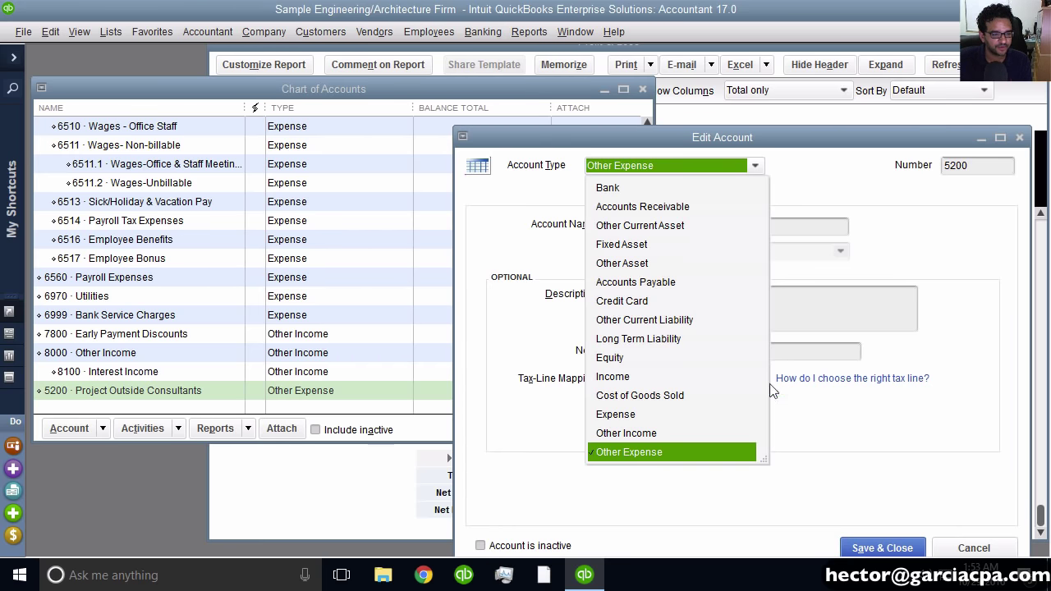
left_click(646, 225)
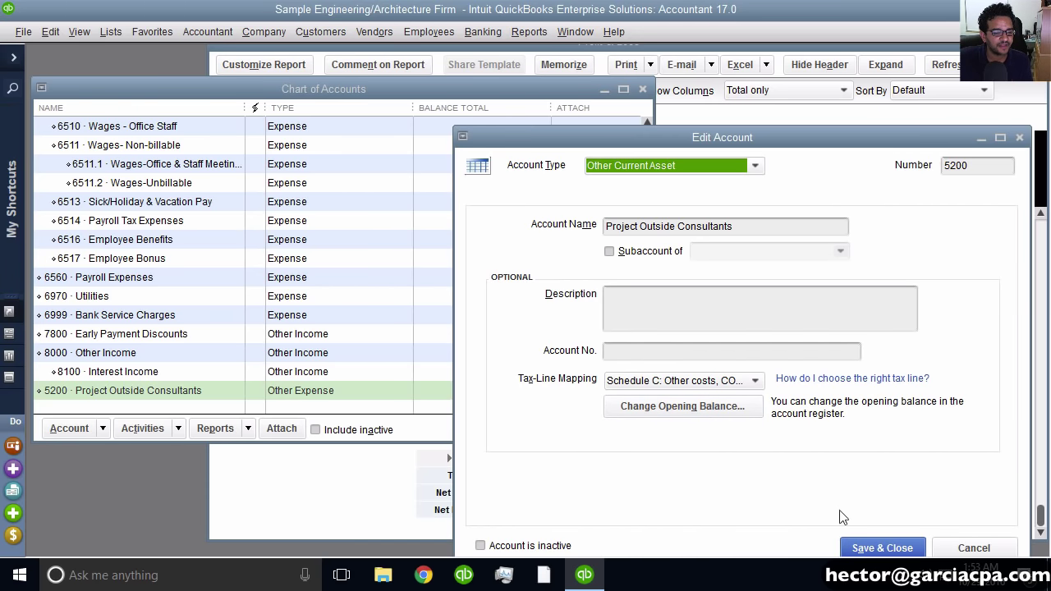
left_click(878, 548)
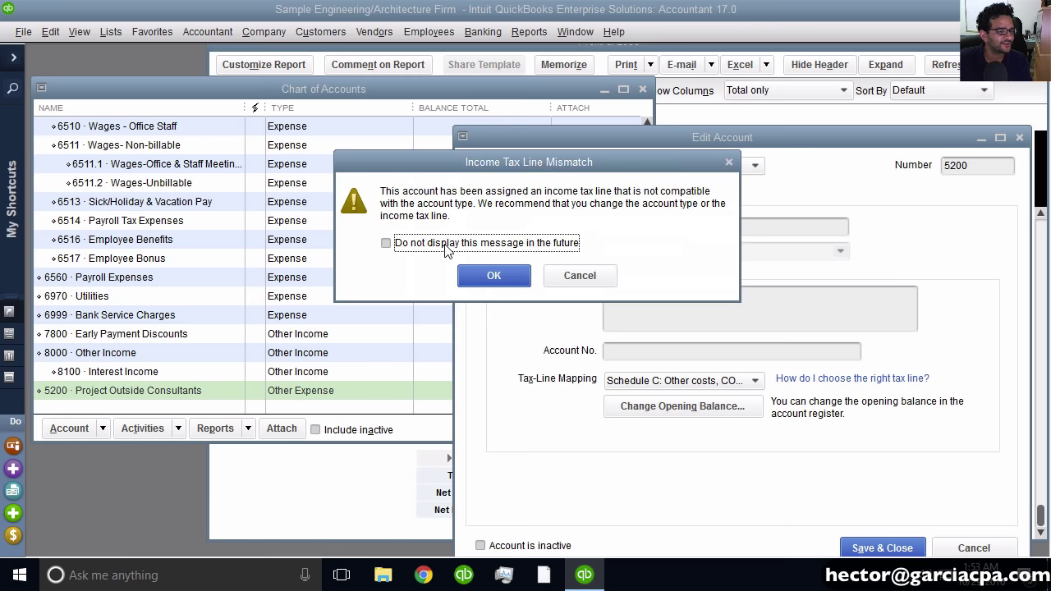
left_click(514, 283)
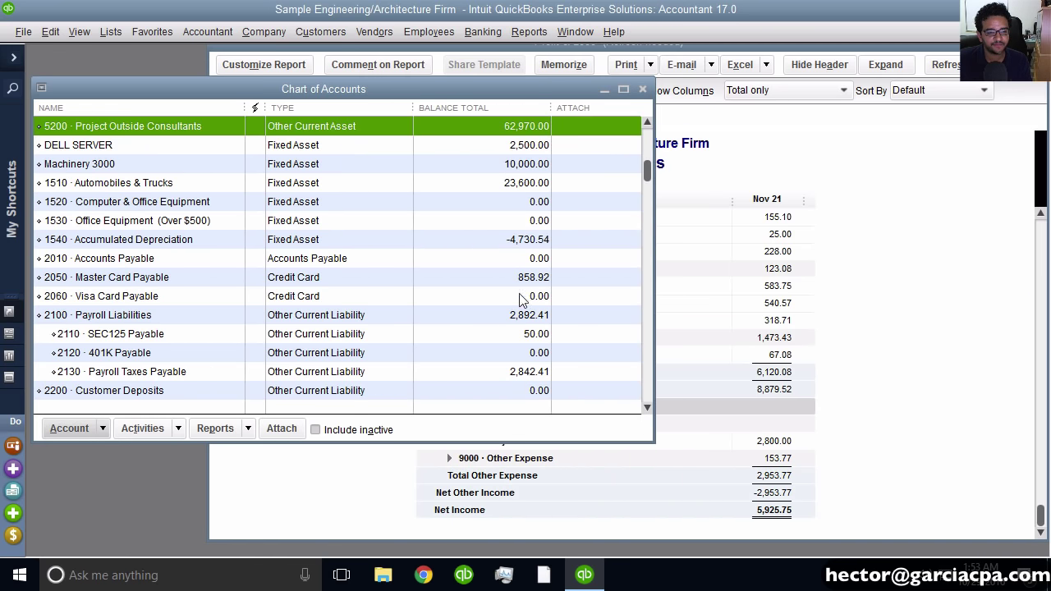
left_click(902, 320)
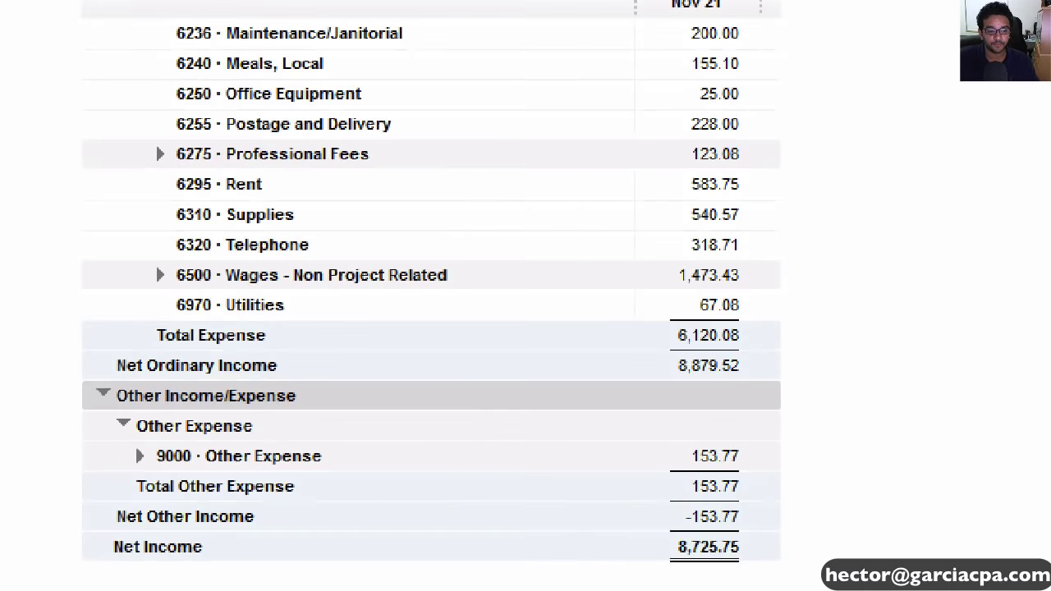
mouse_move(696, 575)
left_mouse_down()
mouse_move(803, 565)
mouse_move(703, 576)
left_mouse_up()
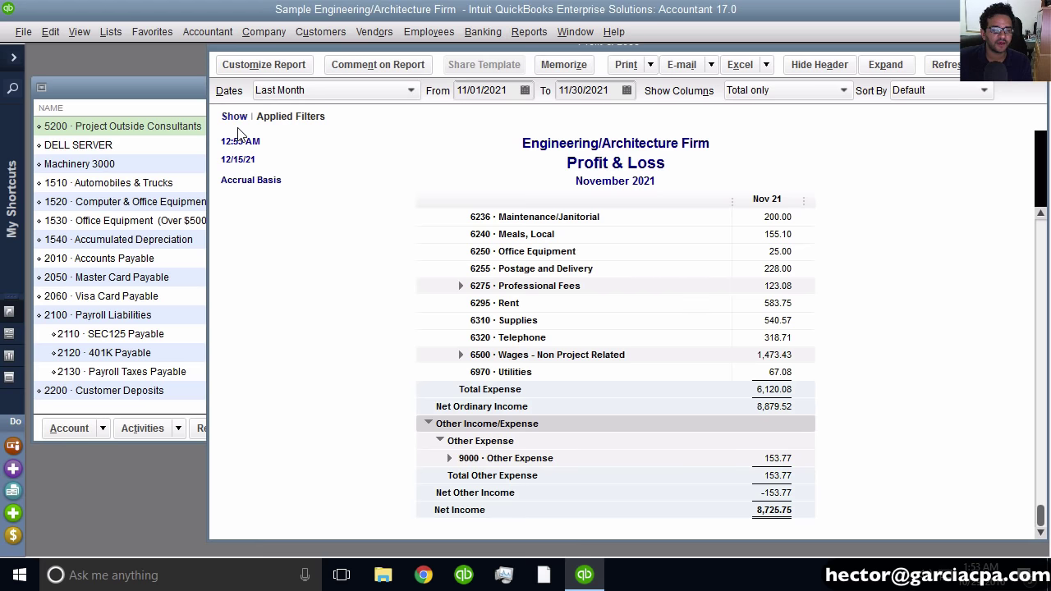
Open the Machinery 3000 fixed asset account for editing, review its tax-line mapping options and close it without saving.
left_click(131, 88)
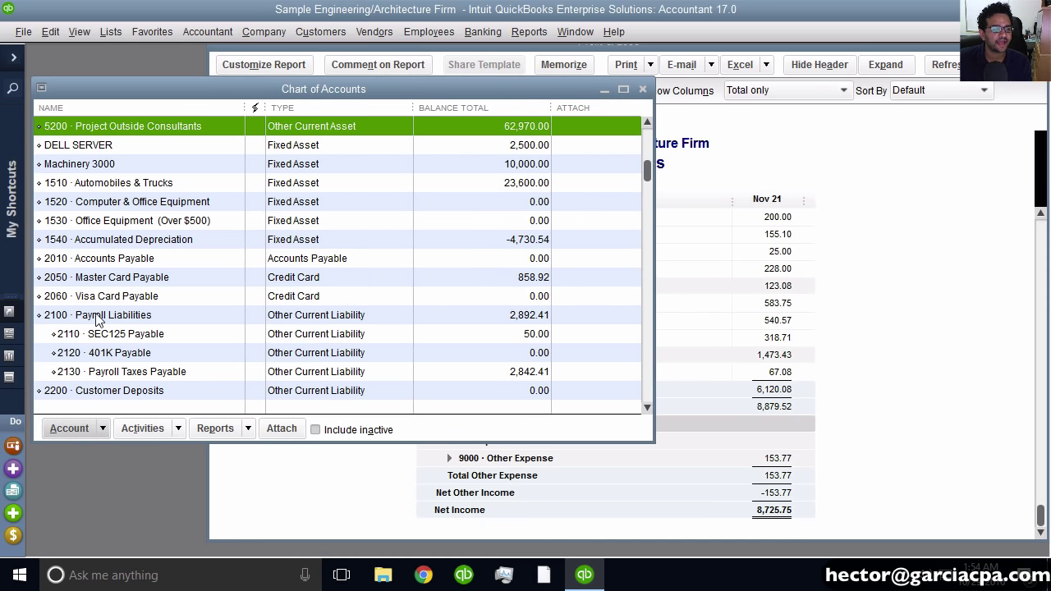
right_click(104, 166)
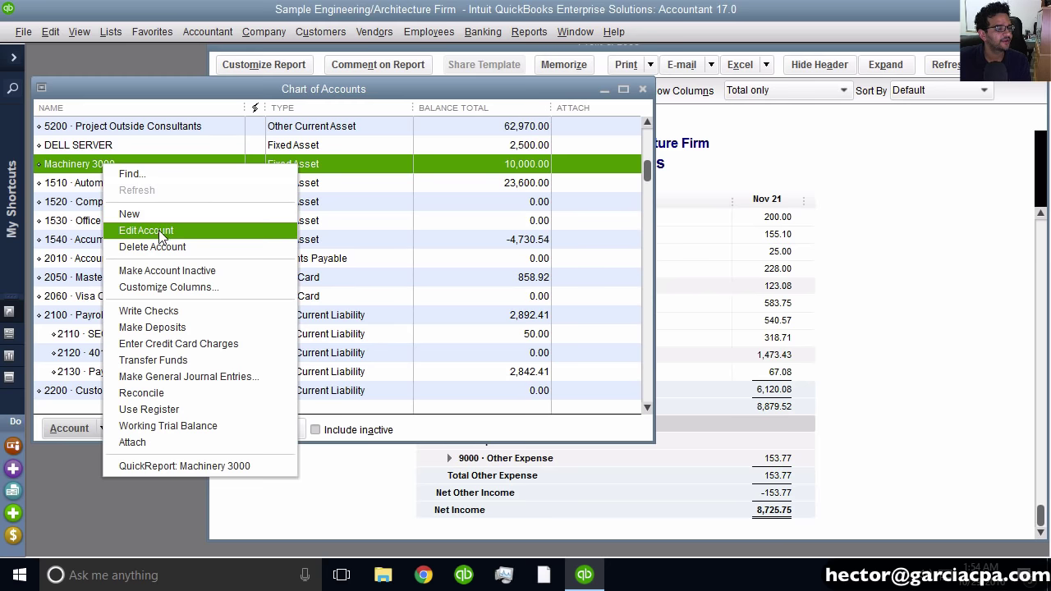
left_click(160, 228)
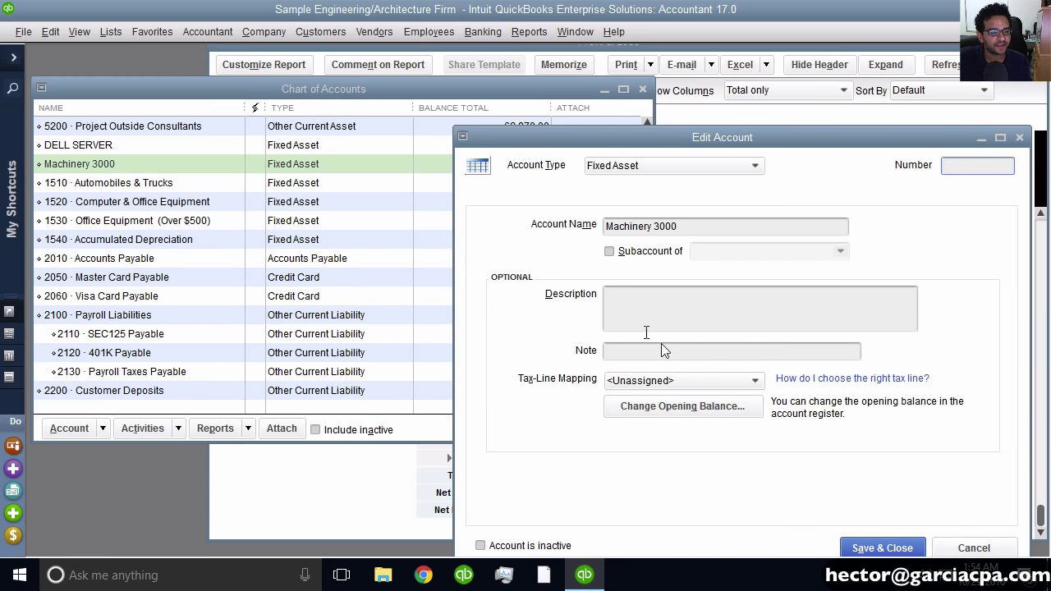
left_click(680, 380)
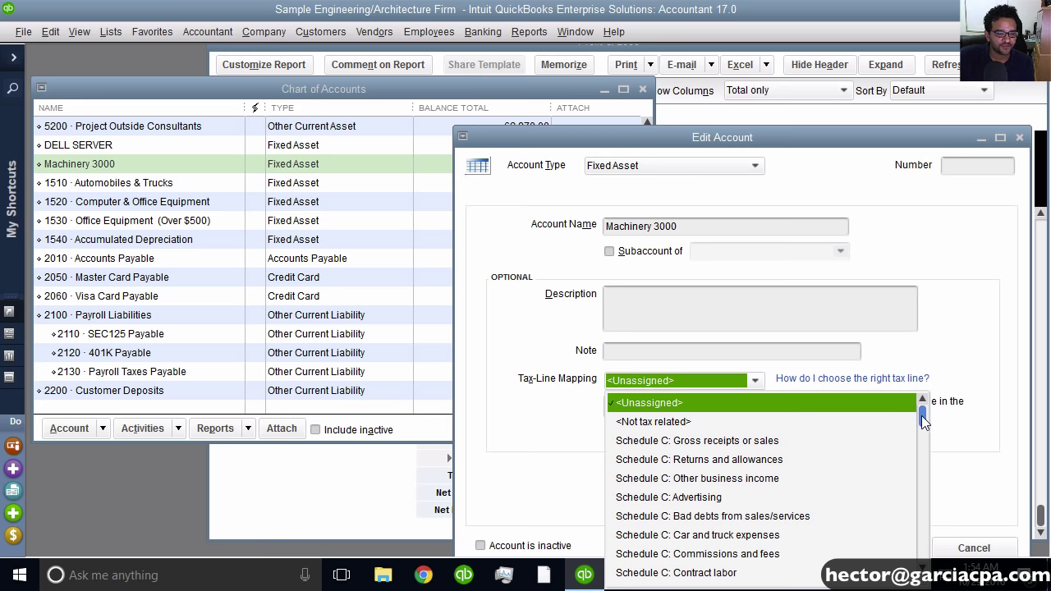
mouse_move(921, 416)
left_mouse_down()
mouse_move(926, 563)
mouse_move(930, 422)
left_mouse_up()
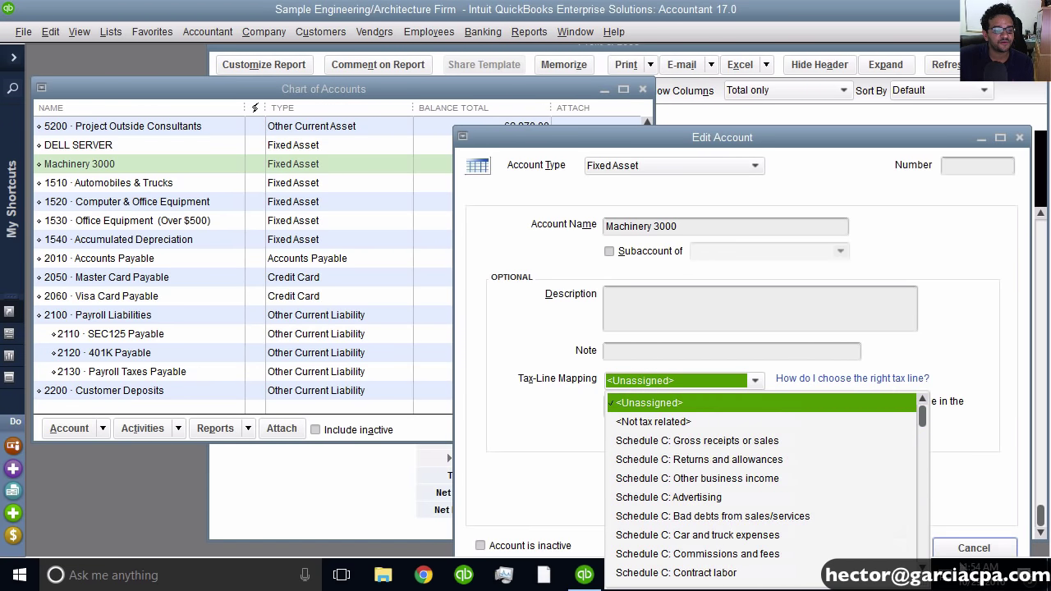
left_click(972, 548)
Open account 5200 Project Outside Consultants for editing and set its account type to Cost of Goods Sold.
scroll(339, 361, "down", 4)
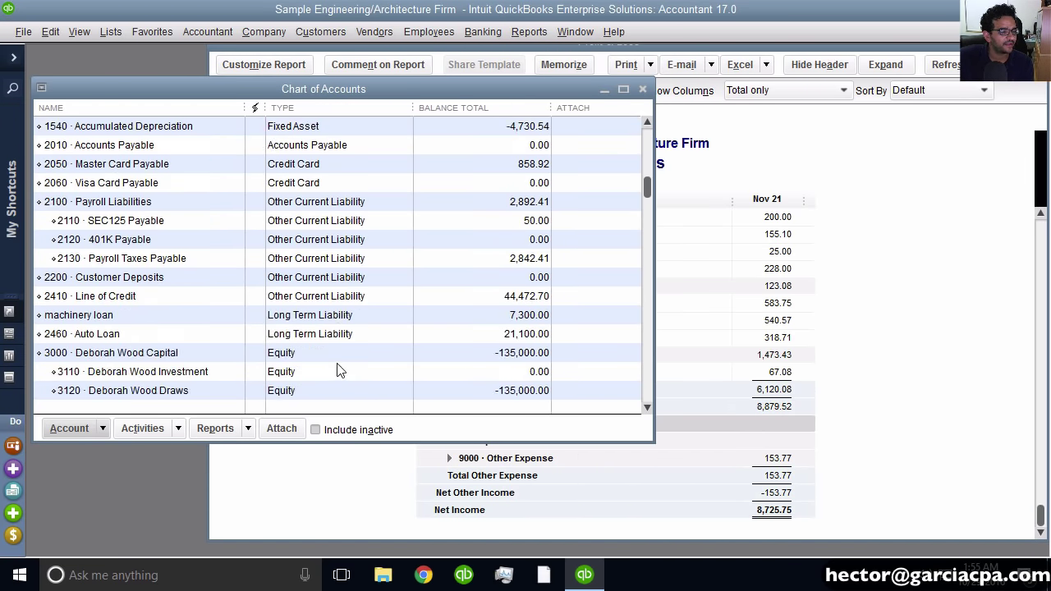
scroll(345, 319, "up", 5)
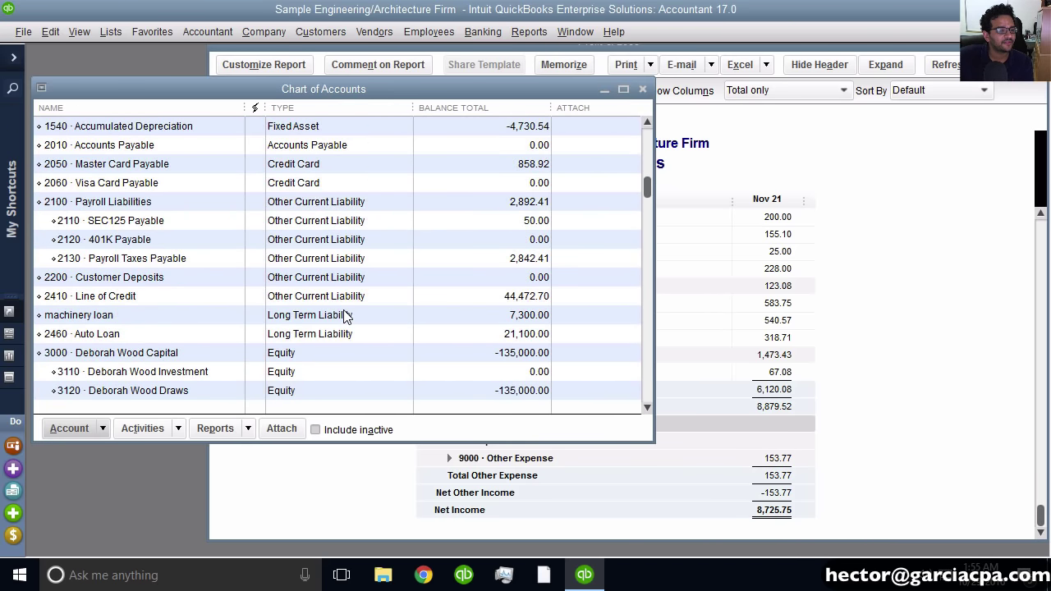
right_click(146, 182)
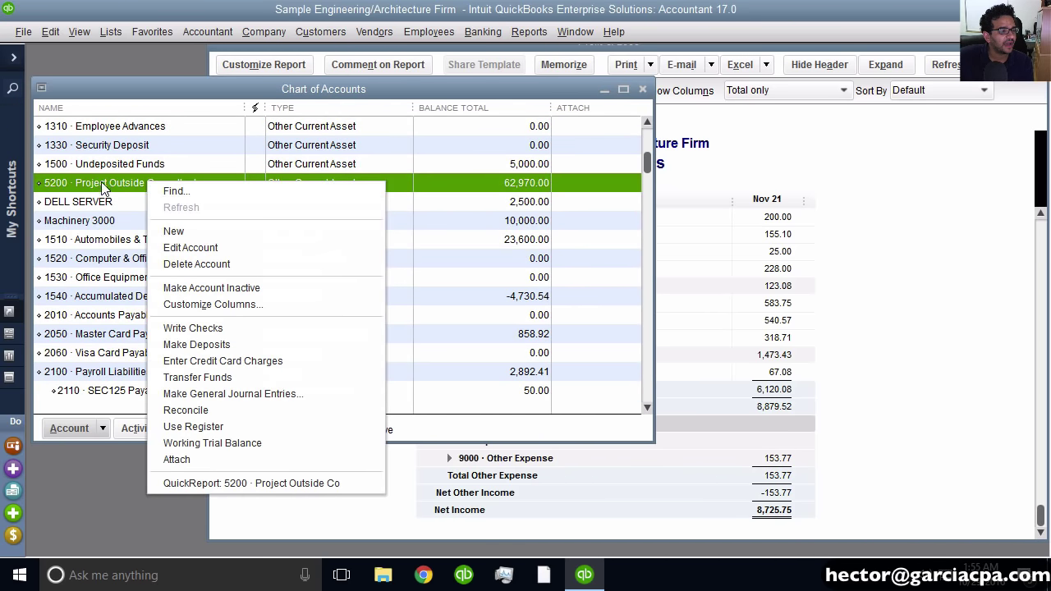
left_click(245, 249)
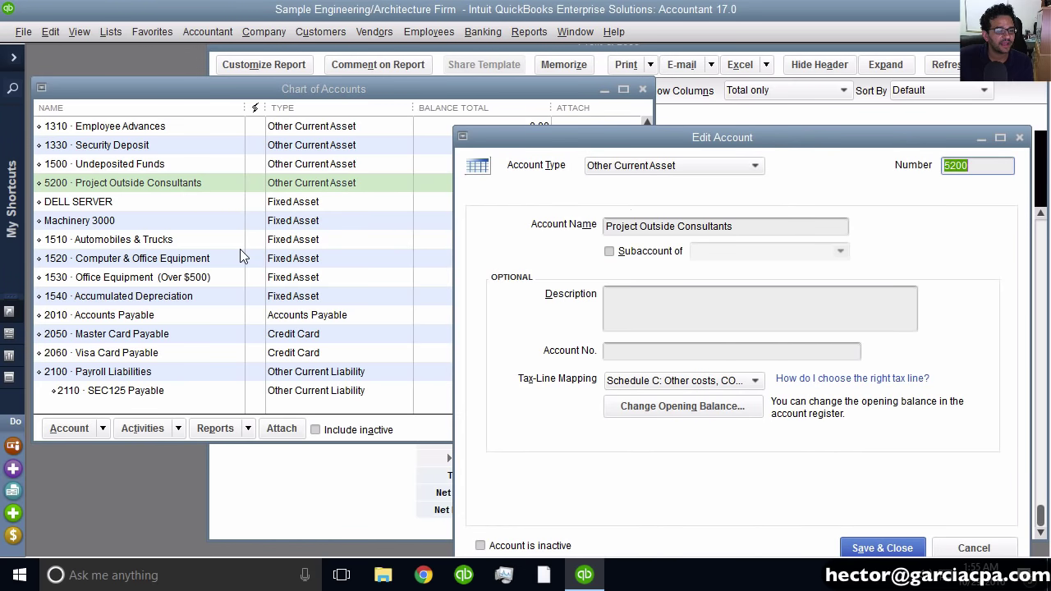
left_click(621, 166)
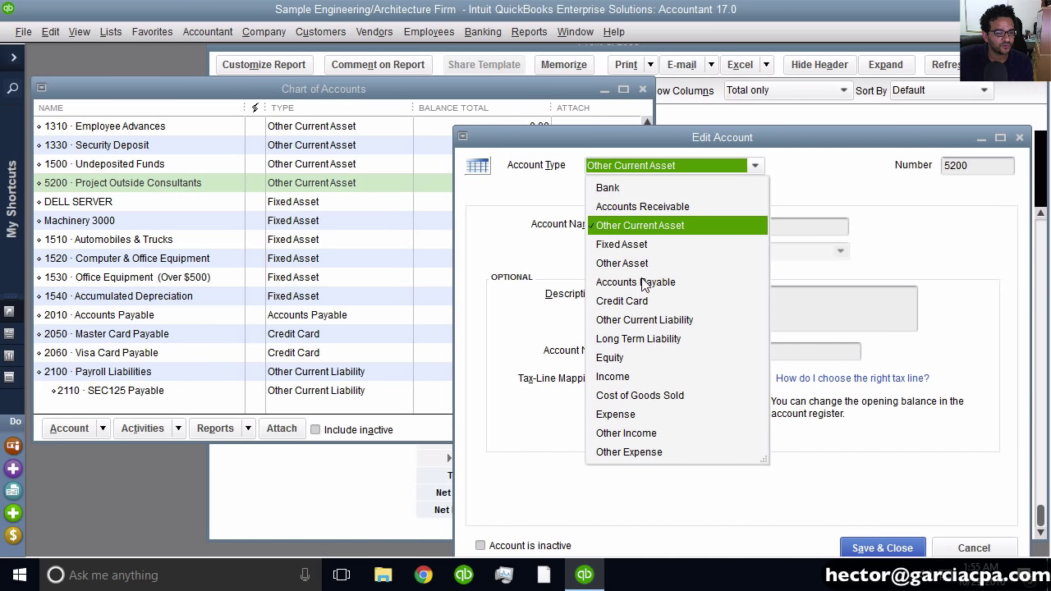
left_click(653, 397)
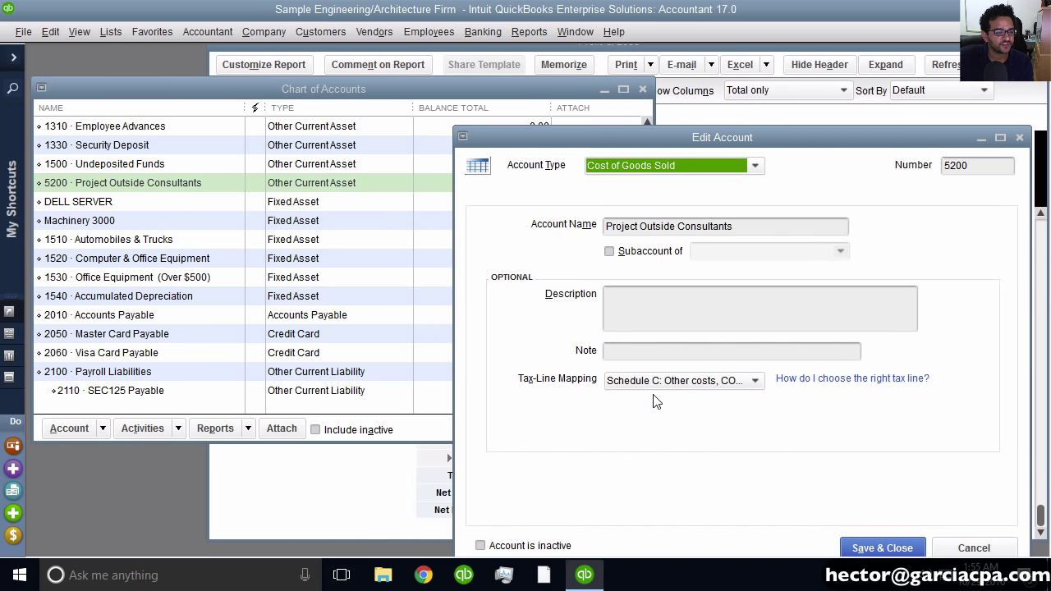
Map account 5200 to the tax line Schedule C: Purchases, cost of goods, and save it, accepting the account type change.
left_click(682, 383)
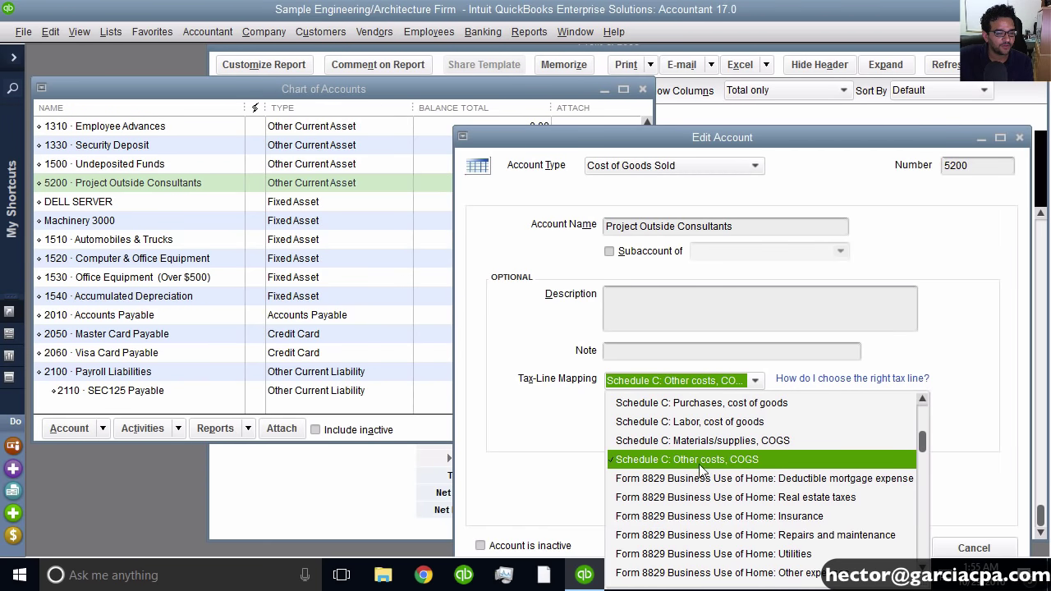
left_click(741, 404)
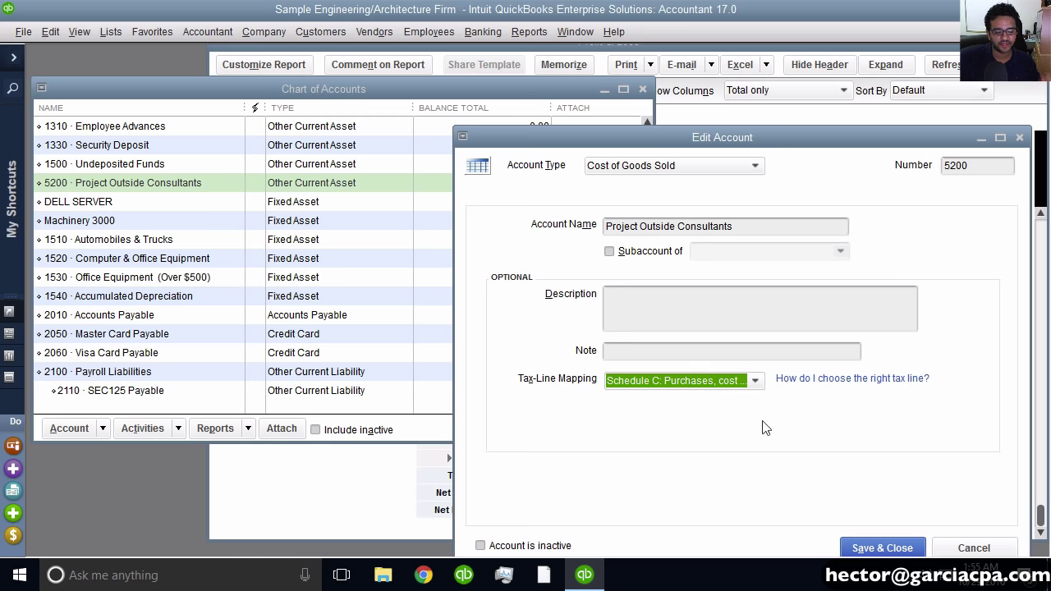
left_click(880, 549)
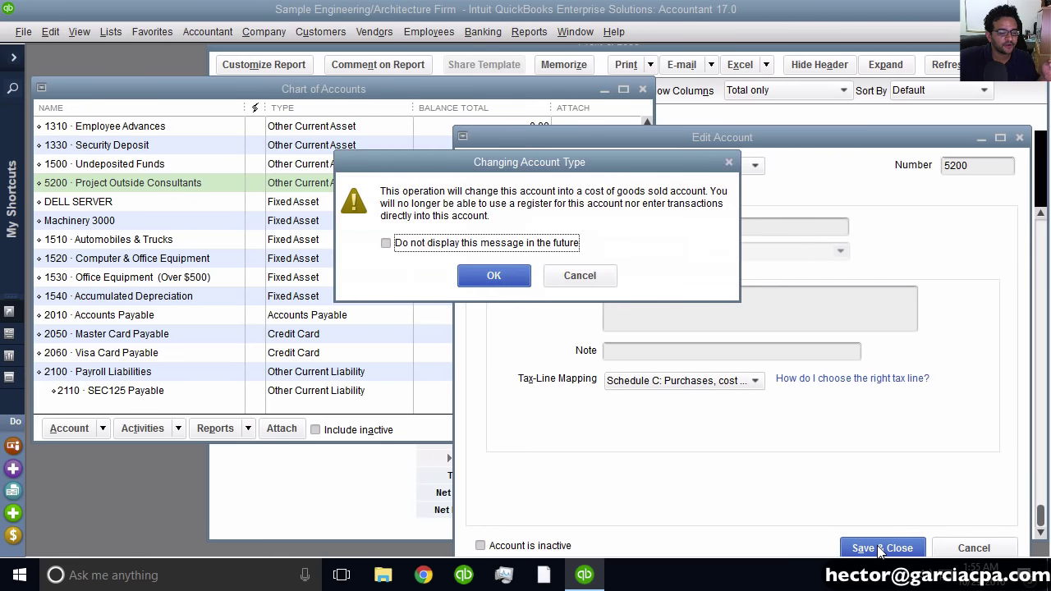
left_click(494, 276)
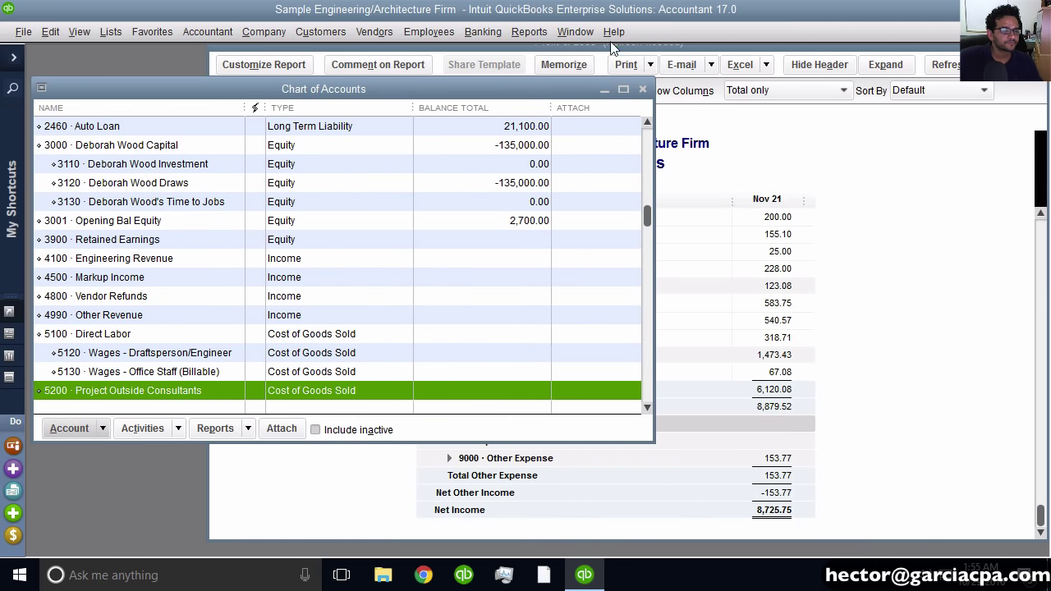
Open the Income Tax Preparation report from the accountant and tax reports.
left_click(530, 32)
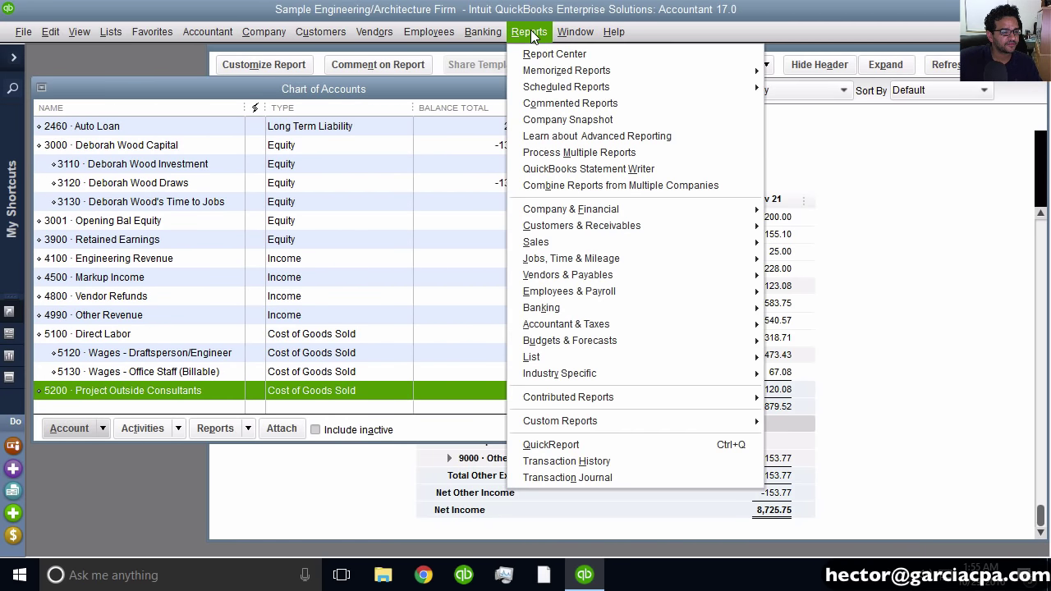
left_click(593, 323)
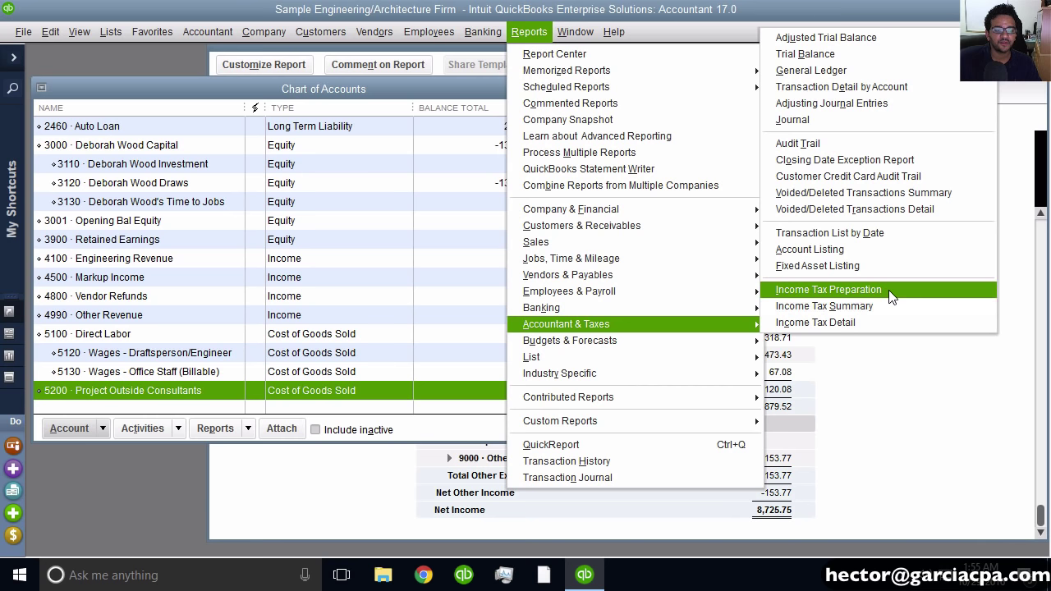
left_click(837, 292)
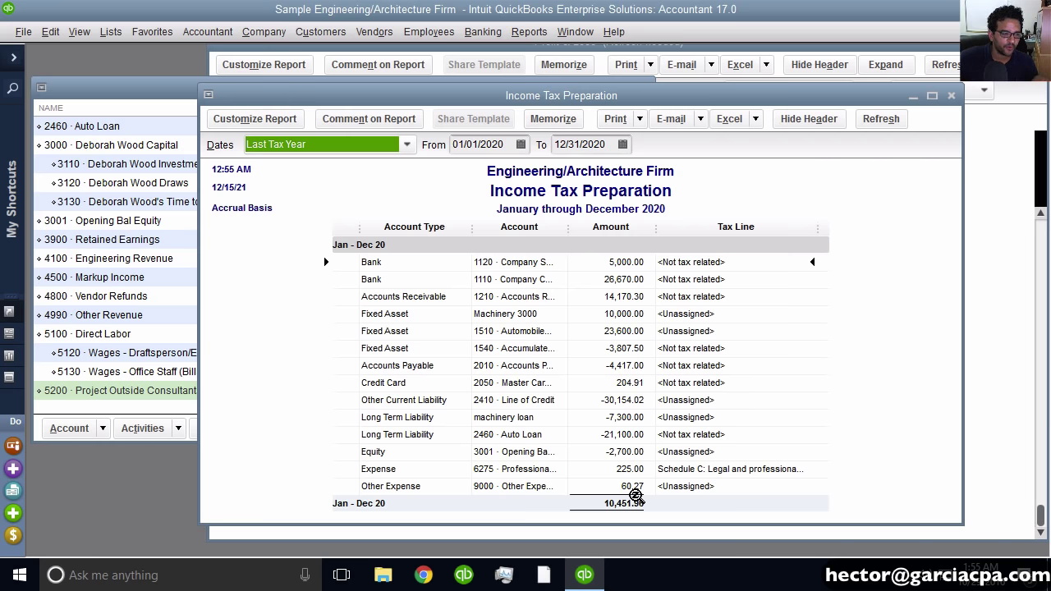
Widen the Account column of the Income Tax Preparation report and review the tax line assigned to each account.
left_click_drag(569, 231, 609, 231)
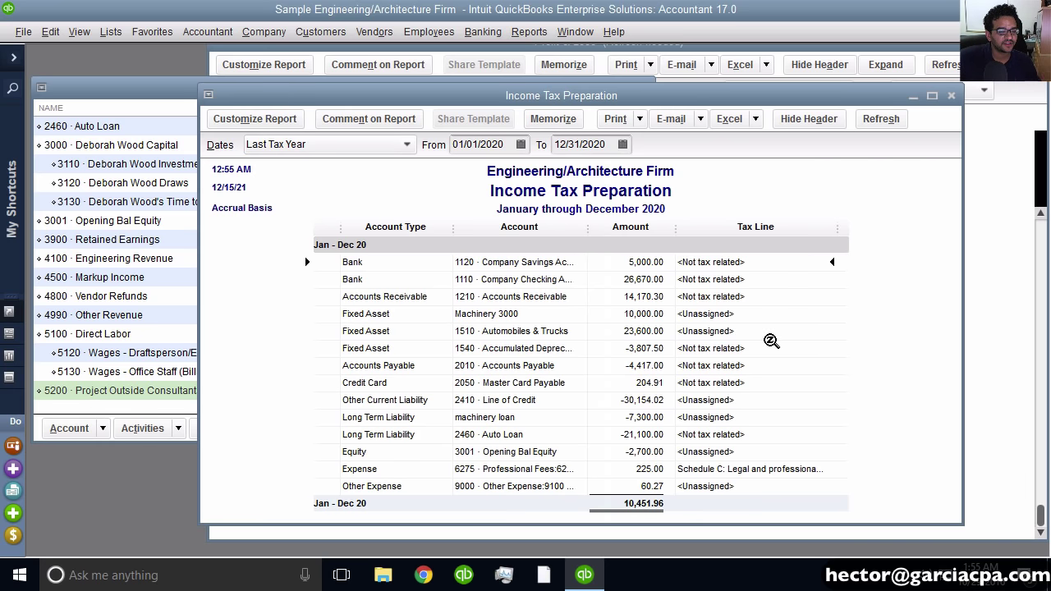
left_click(776, 472)
left_click(739, 300)
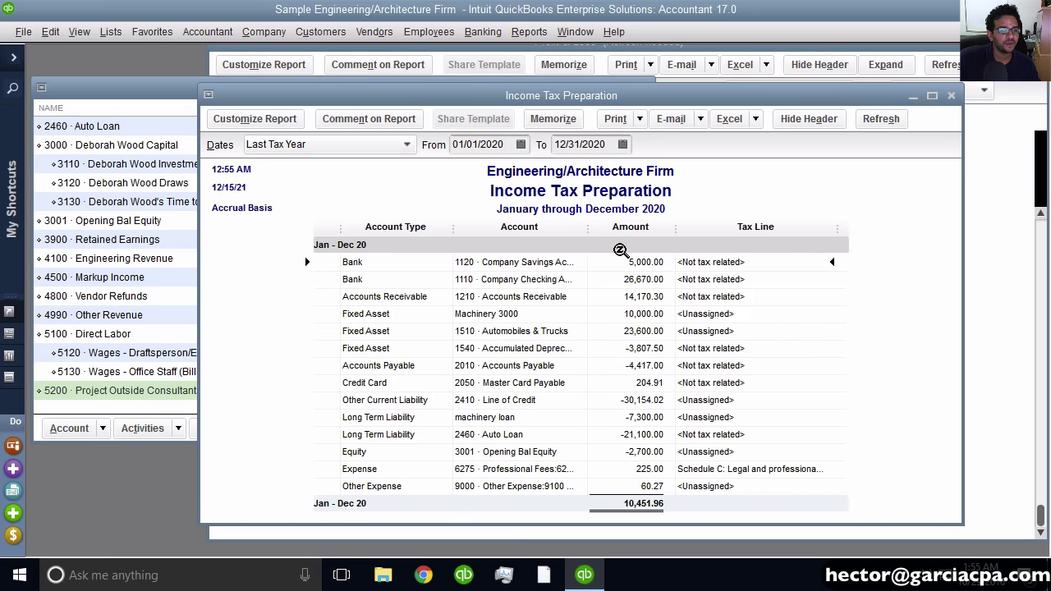
left_click_drag(589, 229, 649, 223)
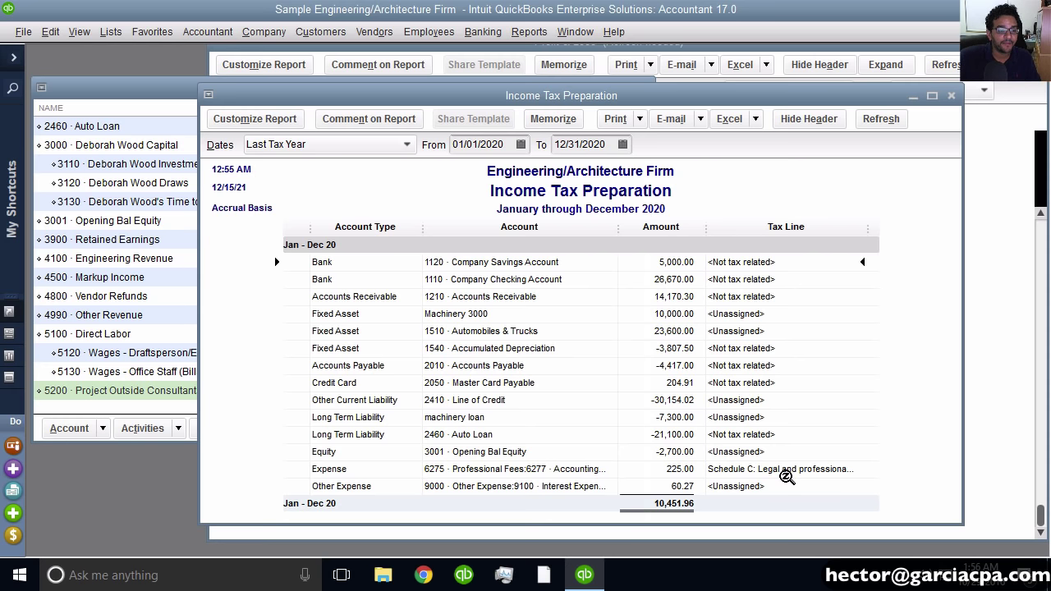
left_click_drag(560, 99, 444, 62)
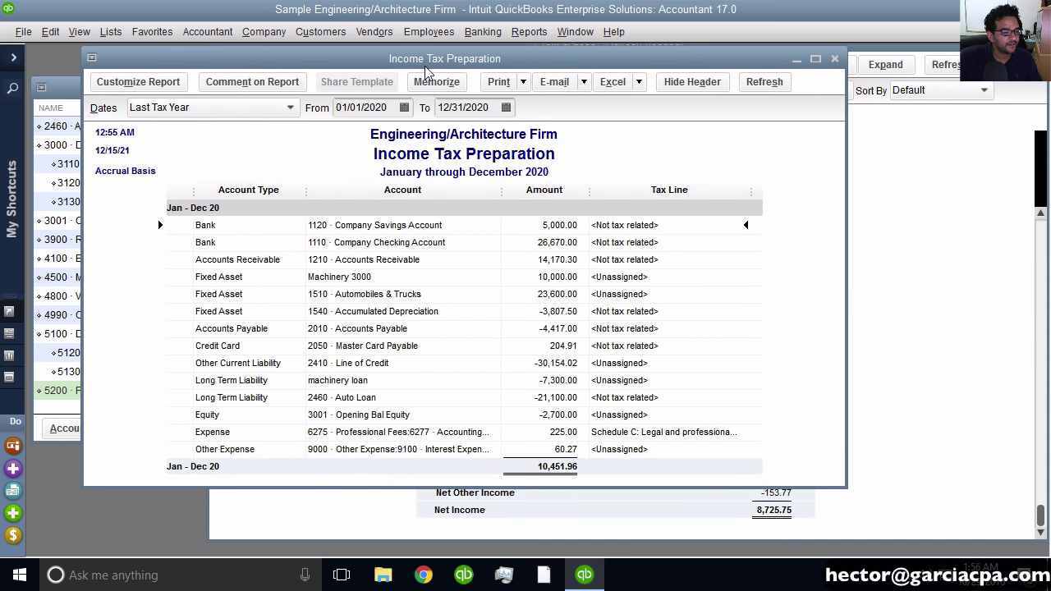
Open the Income Tax Summary report and place it beside the Income Tax Preparation report.
left_click(529, 31)
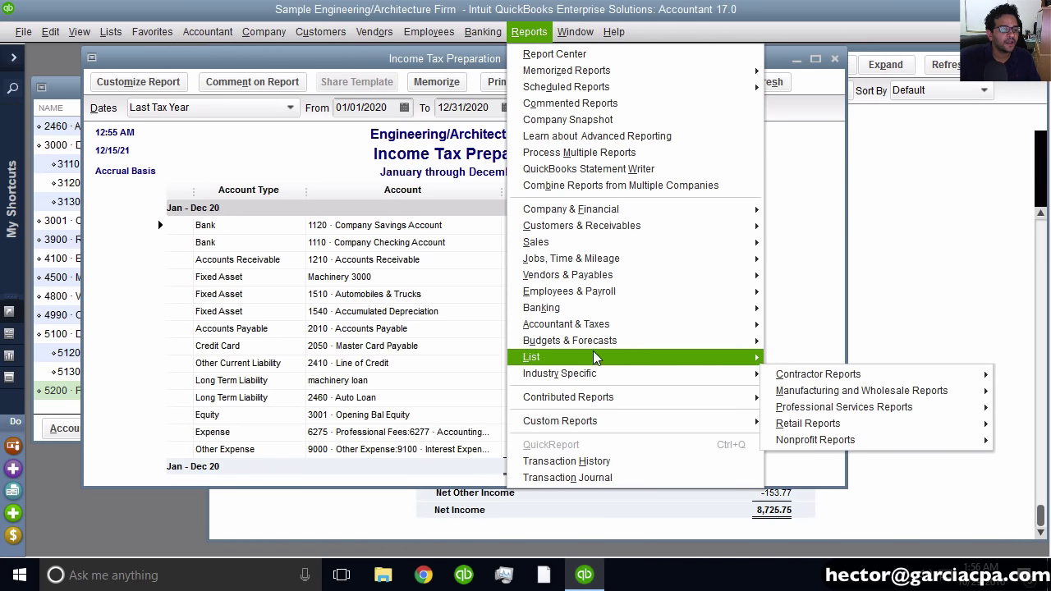
mouse_move(605, 329)
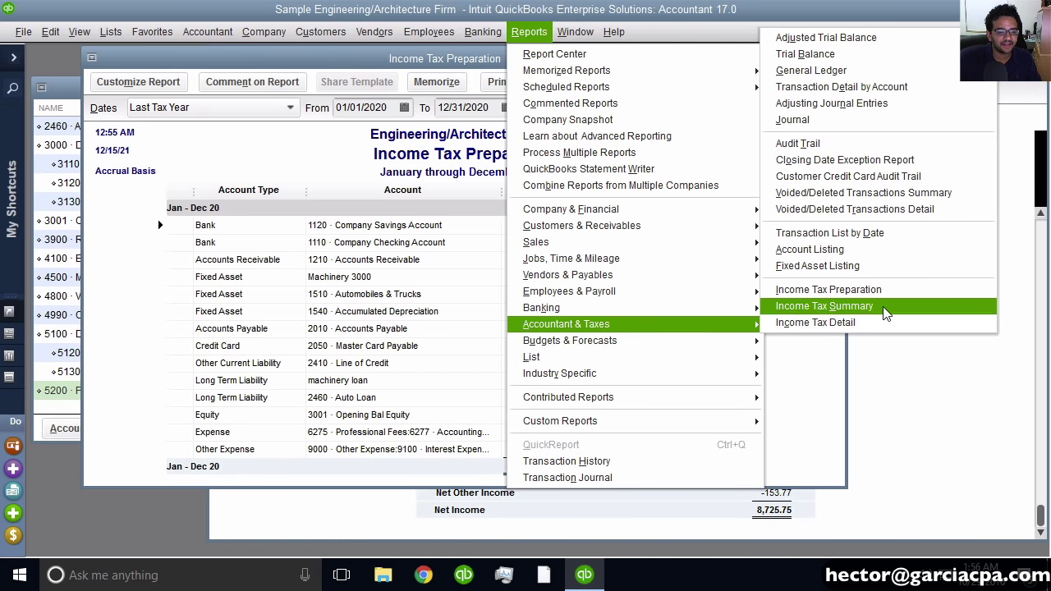
left_click(824, 305)
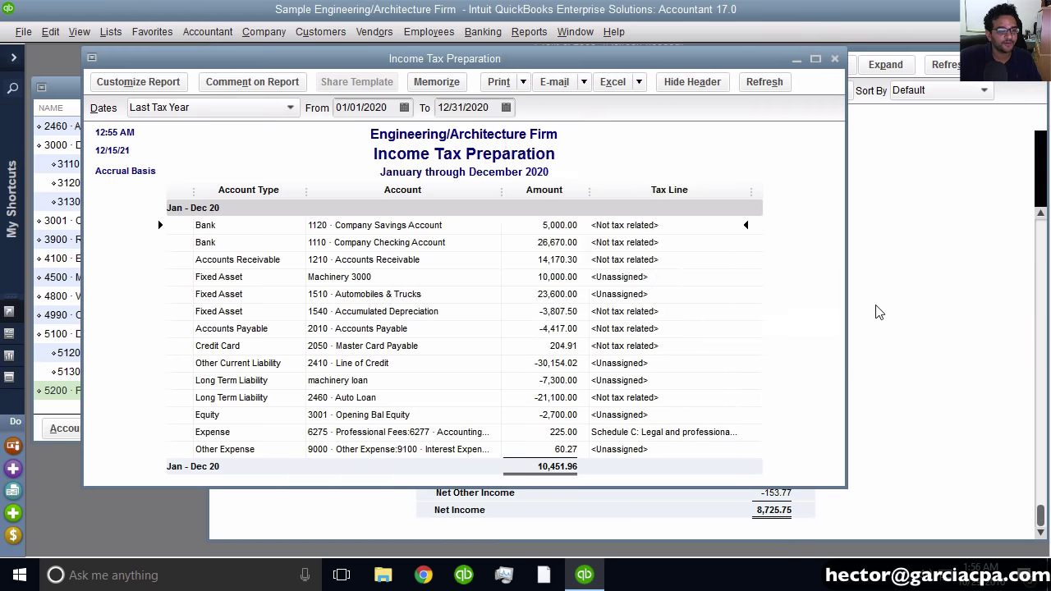
left_click_drag(214, 66, 566, 110)
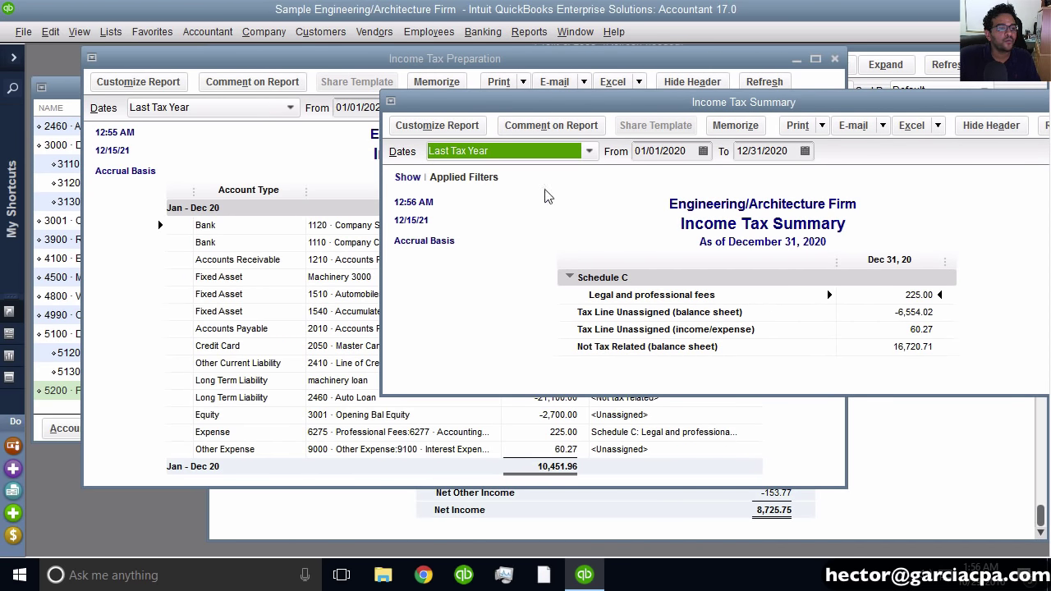
Set the Income Tax Summary report's dates to All and review the Schedule C lines and the unassigned tax-line amounts.
left_click(476, 154)
scroll(463, 180, "up", 4)
left_click(456, 174)
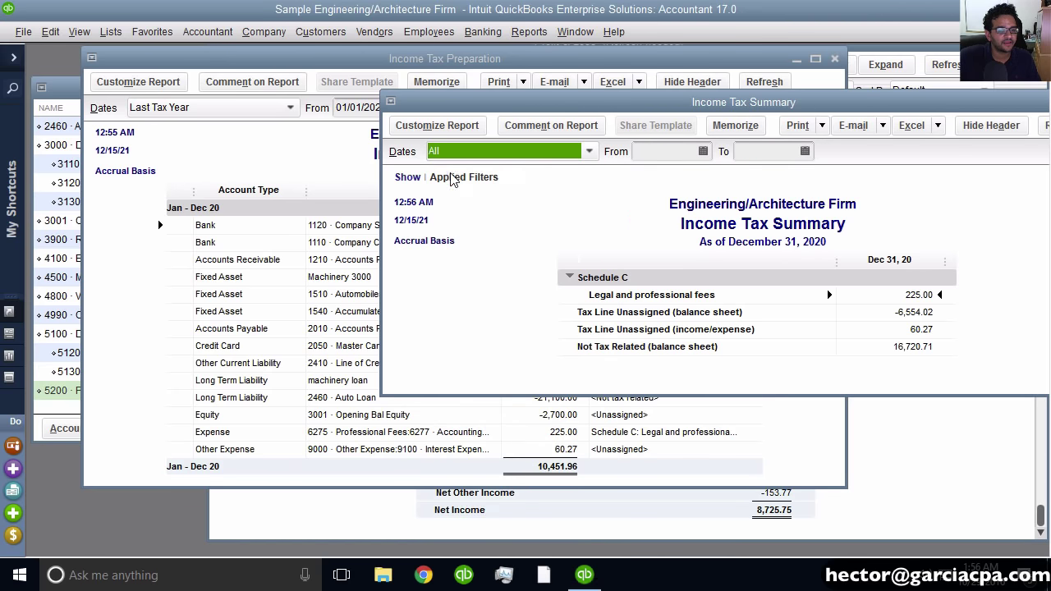
left_click(627, 292)
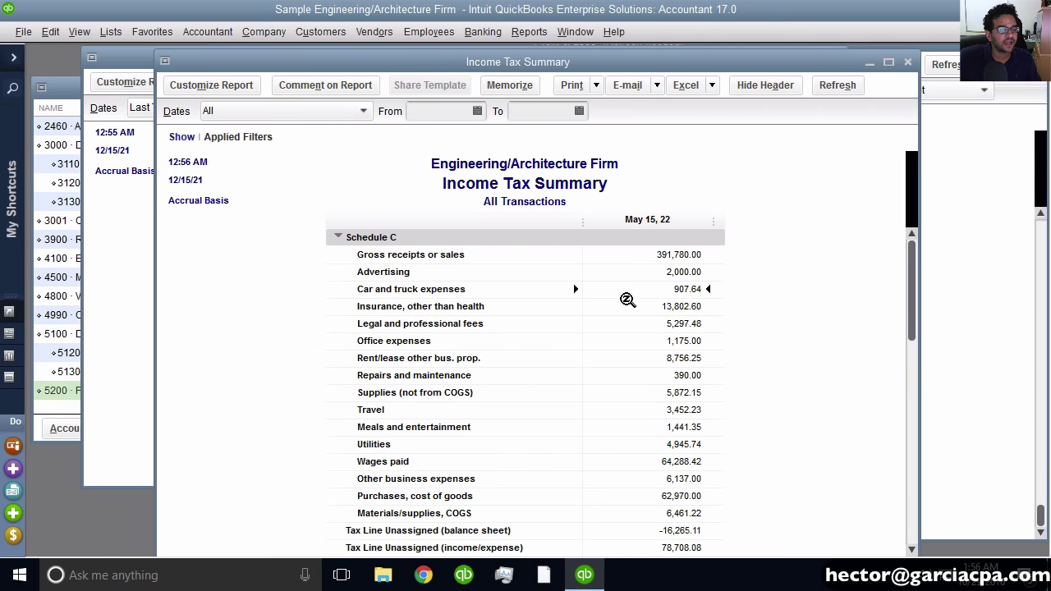
left_click_drag(450, 63, 700, 46)
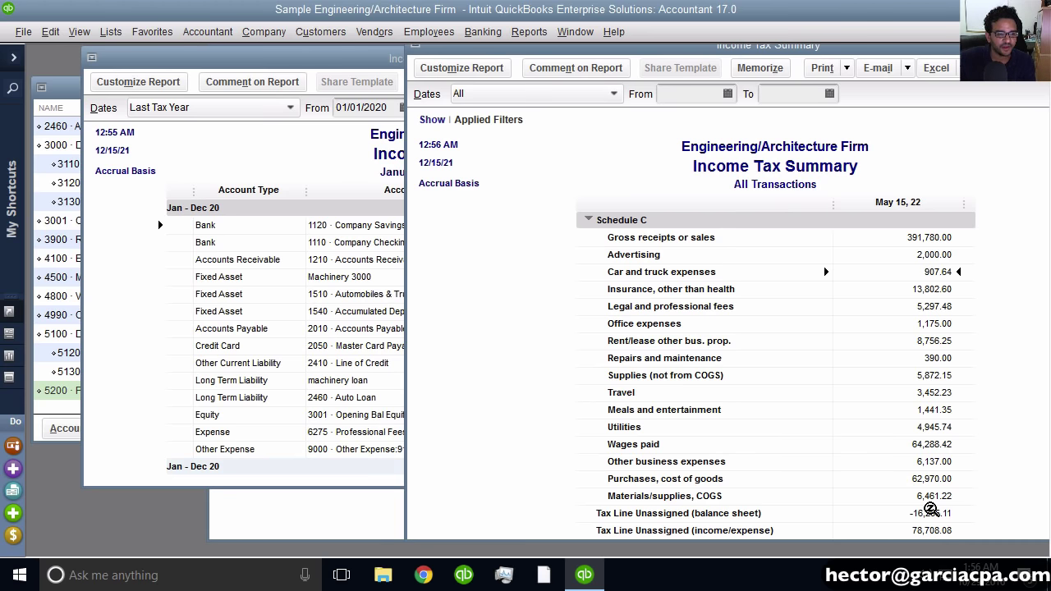
scroll(931, 509, "down", 1)
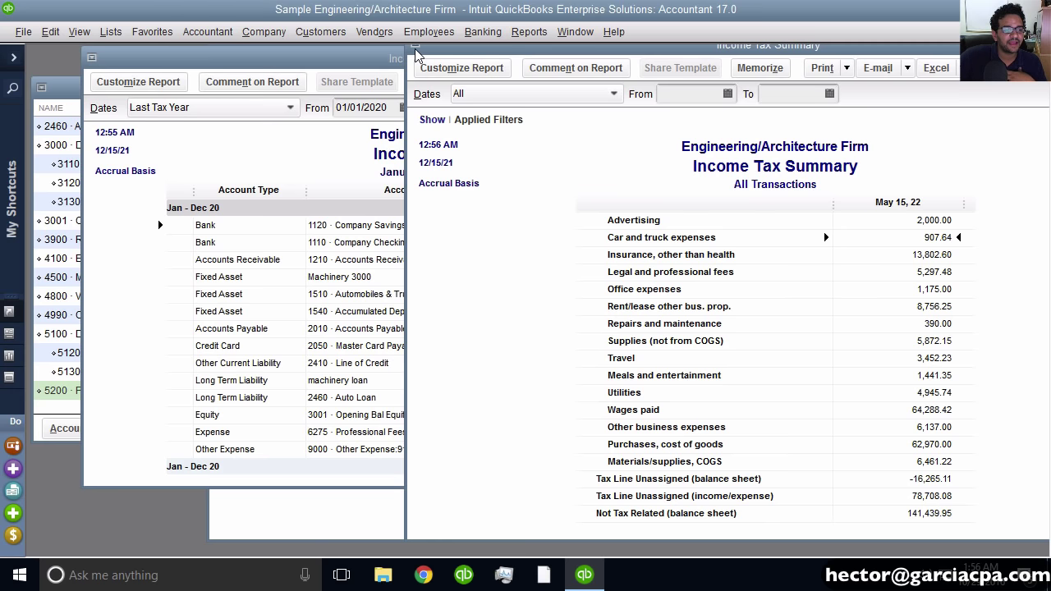
Close the Income Tax Summary report and check the tax-line mapping options of account 5200 Project Outside Consultants without changing them.
key("Escape")
left_click(540, 277)
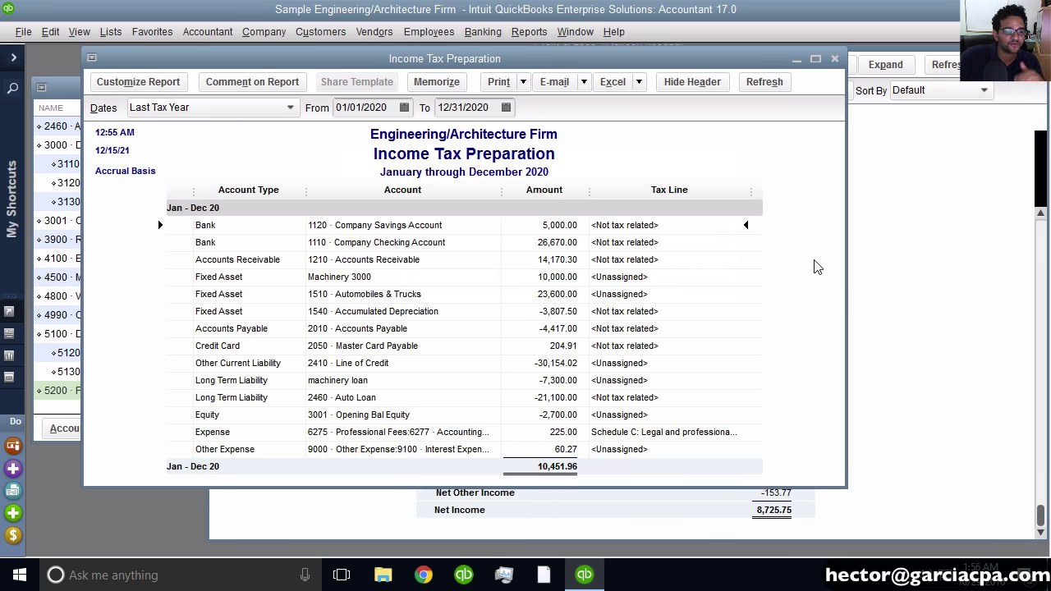
left_click(59, 391)
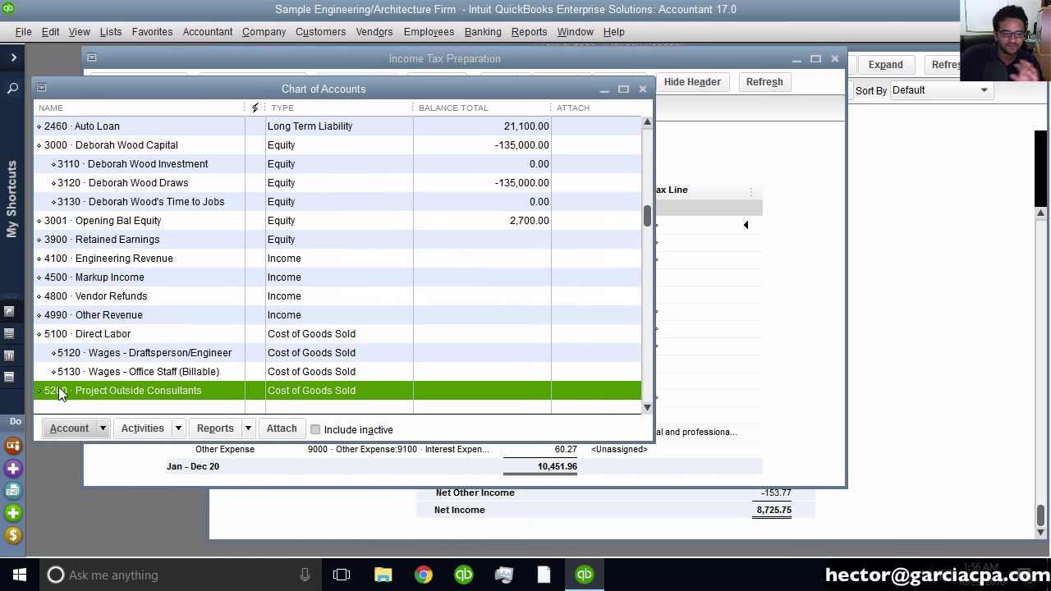
right_click(59, 387)
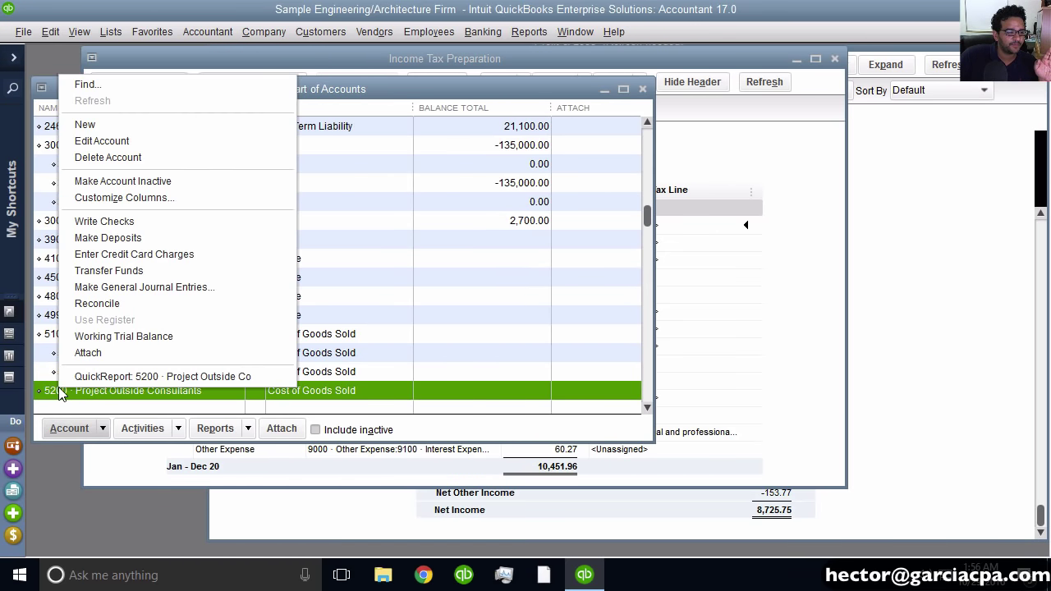
left_click(129, 148)
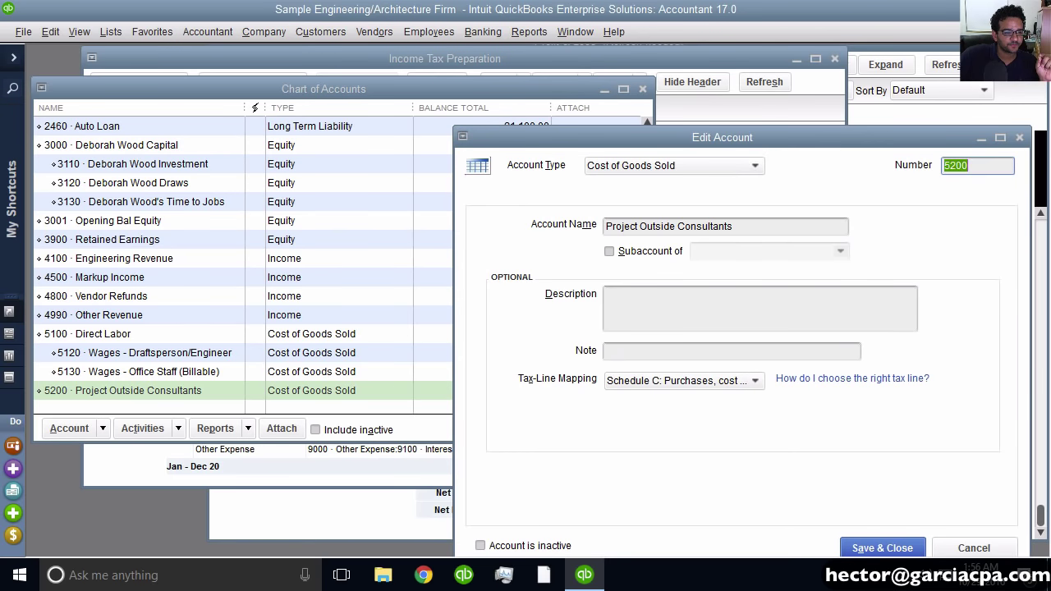
left_click(673, 381)
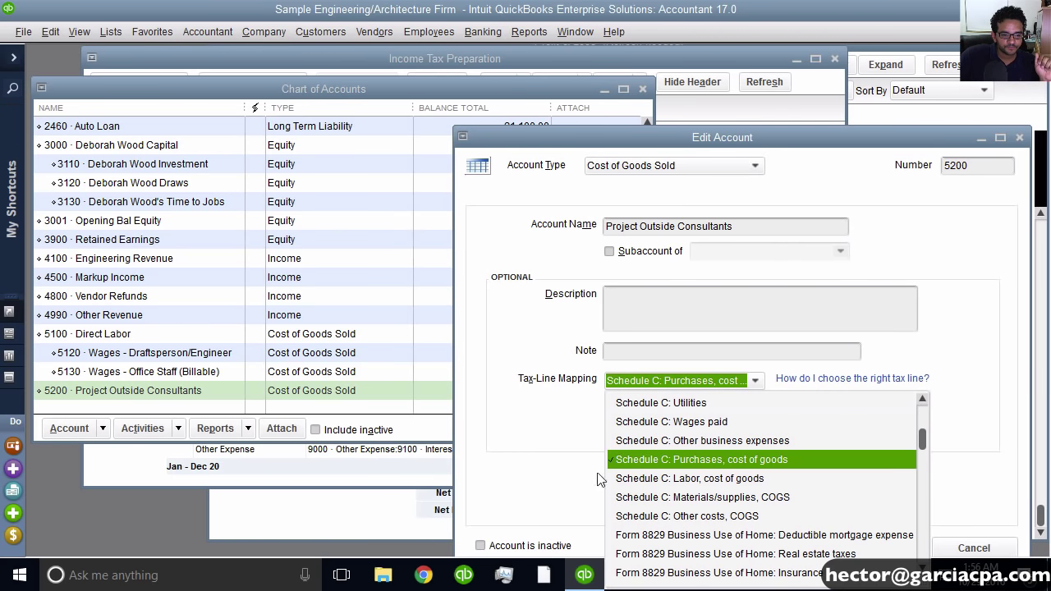
left_click(644, 458)
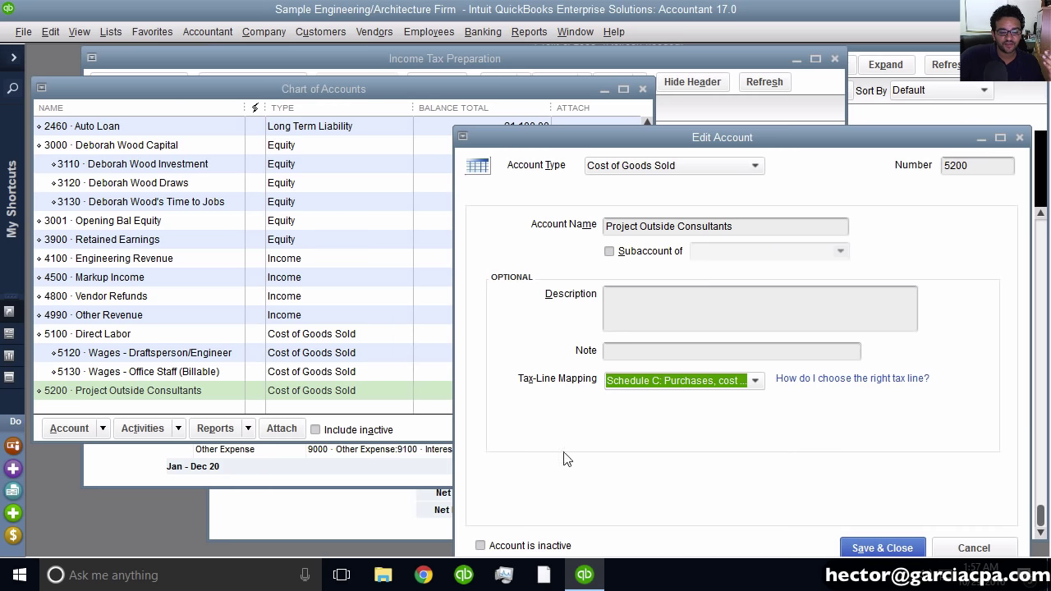
left_click(960, 547)
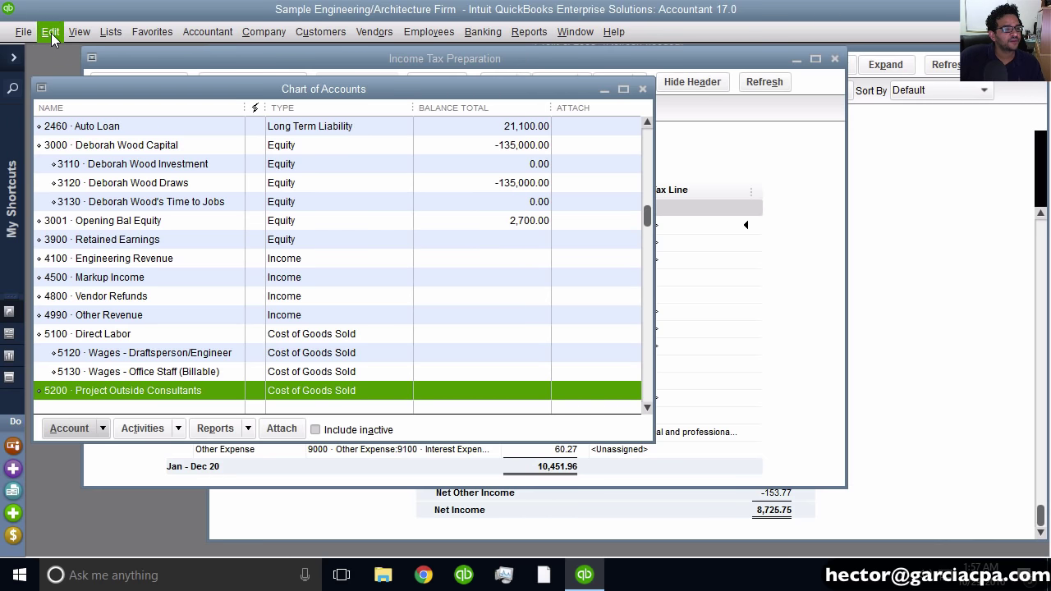
Set the company's income tax form to Form 1120 (Corporation), accept deleting the existing tax settings, and close the company overview.
left_click(259, 32)
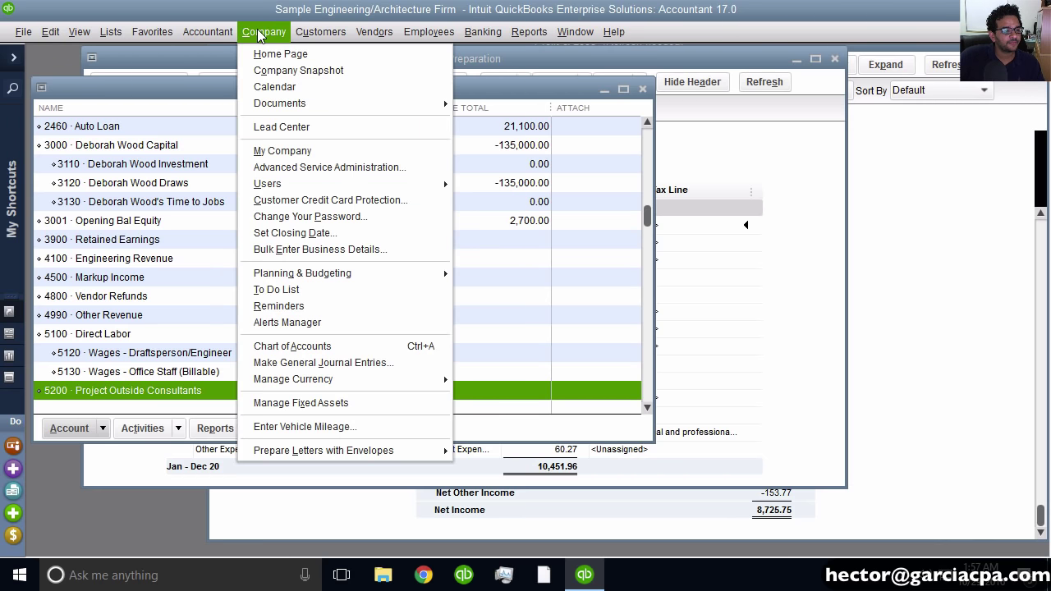
left_click(293, 152)
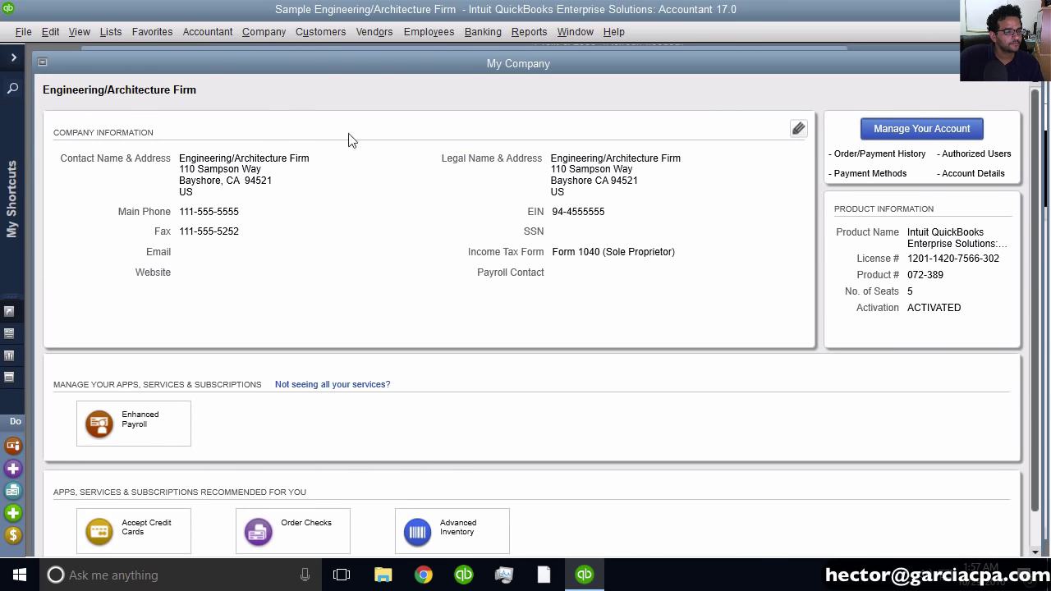
left_click_drag(465, 56, 500, 44)
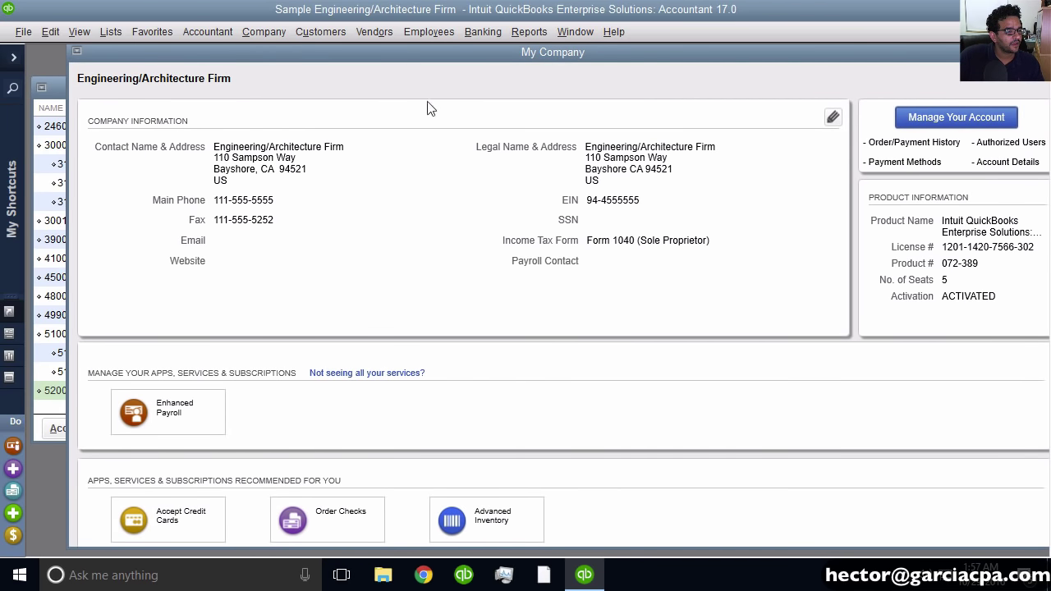
left_click(833, 119)
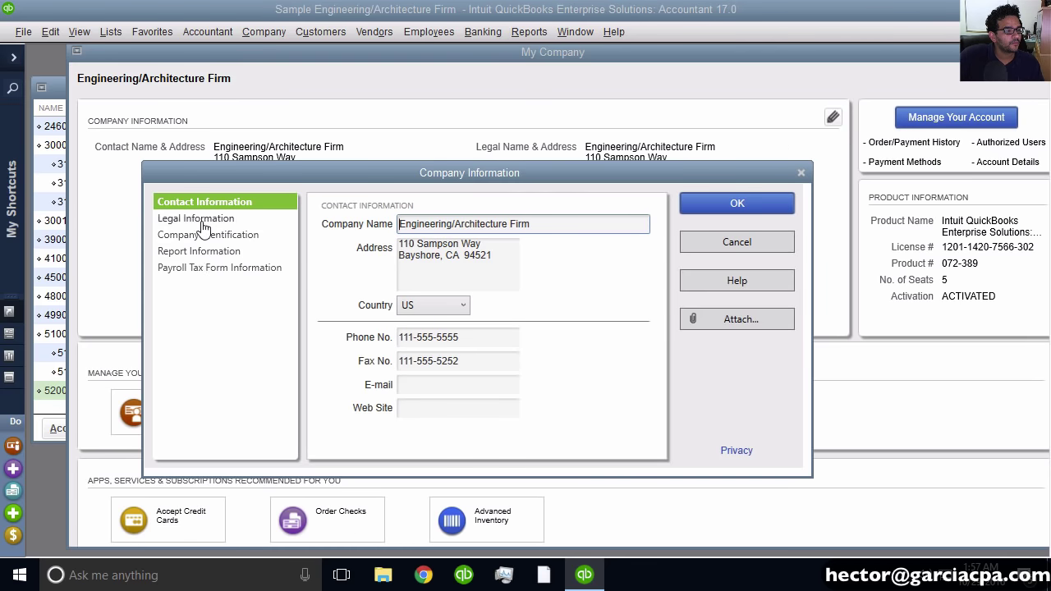
left_click(204, 253)
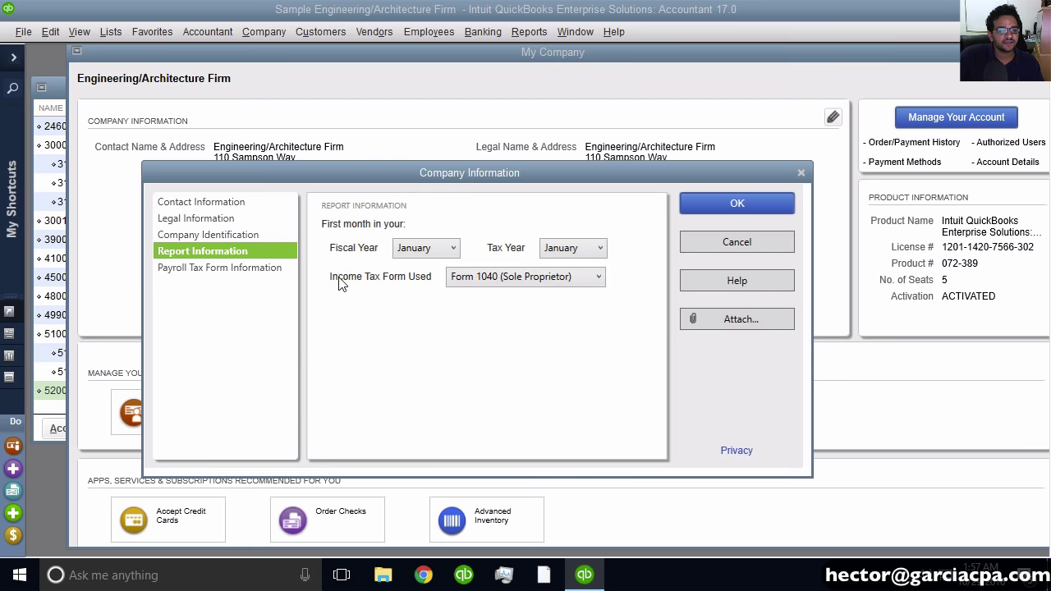
left_click(556, 280)
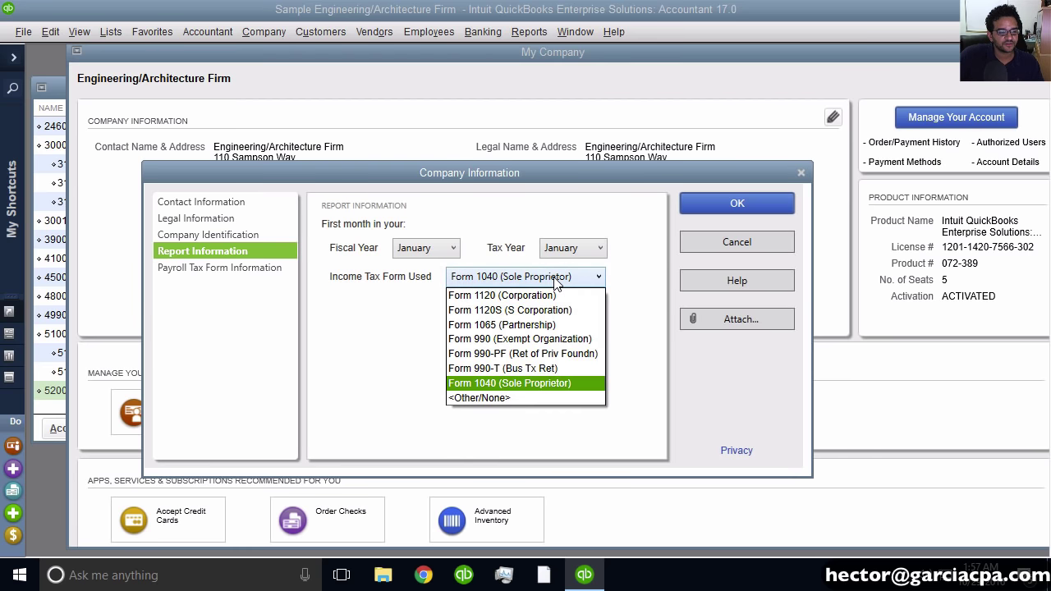
left_click(492, 383)
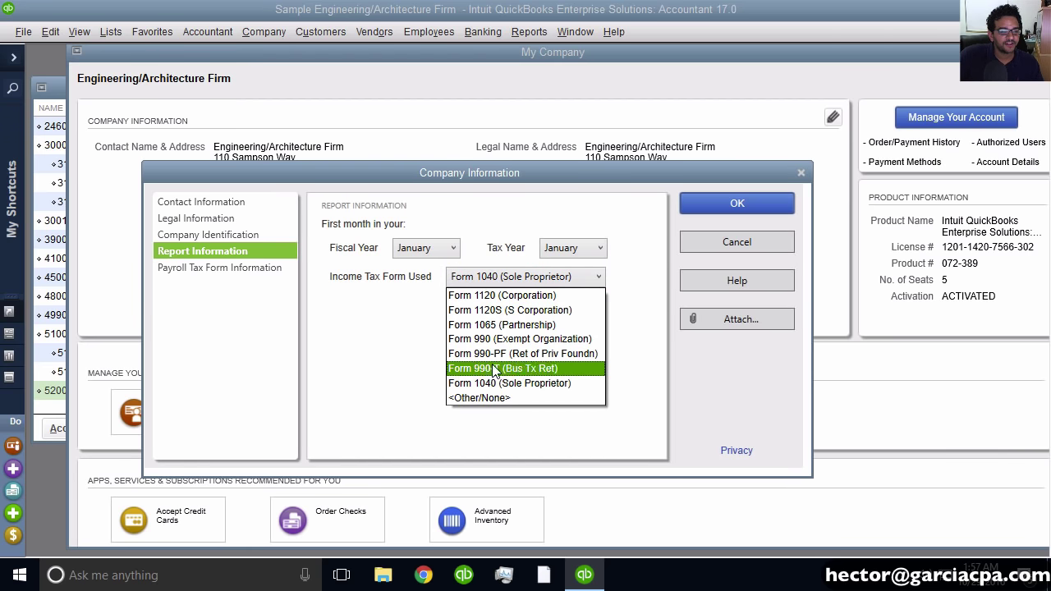
left_click(510, 298)
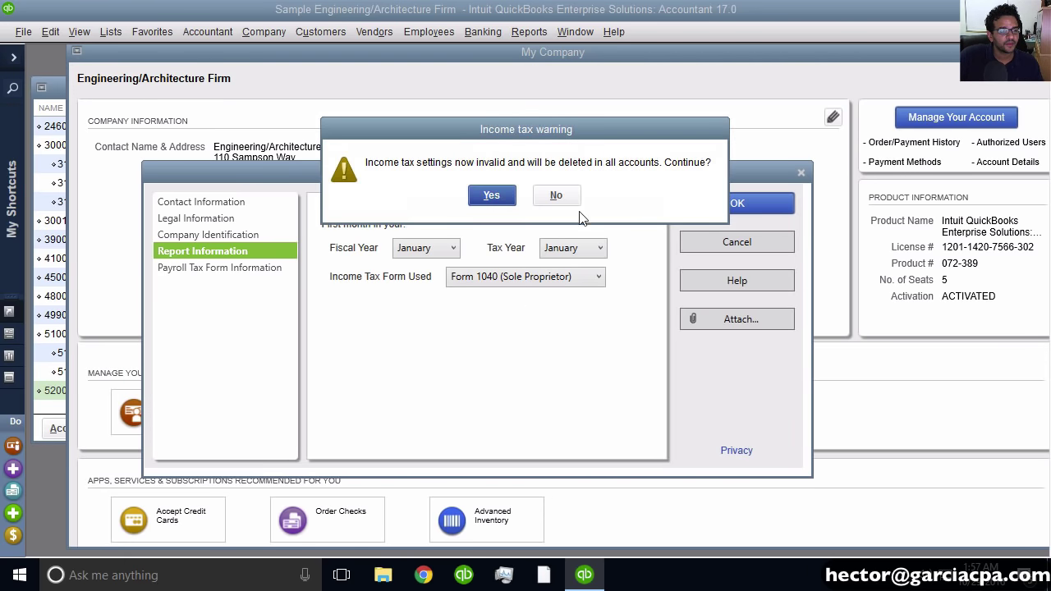
left_click(493, 197)
left_click(736, 198)
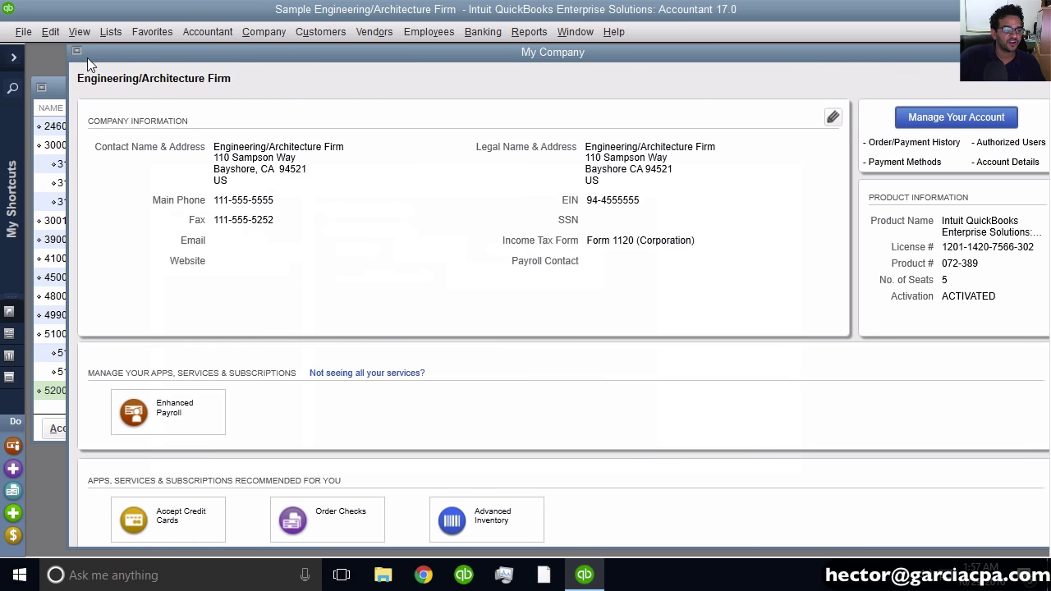
double_click(79, 53)
Map account 5200 Project Outside Consultants to the tax line COGS-Form 1125-A: Cost of labor and save the account.
right_click(151, 392)
left_click(194, 141)
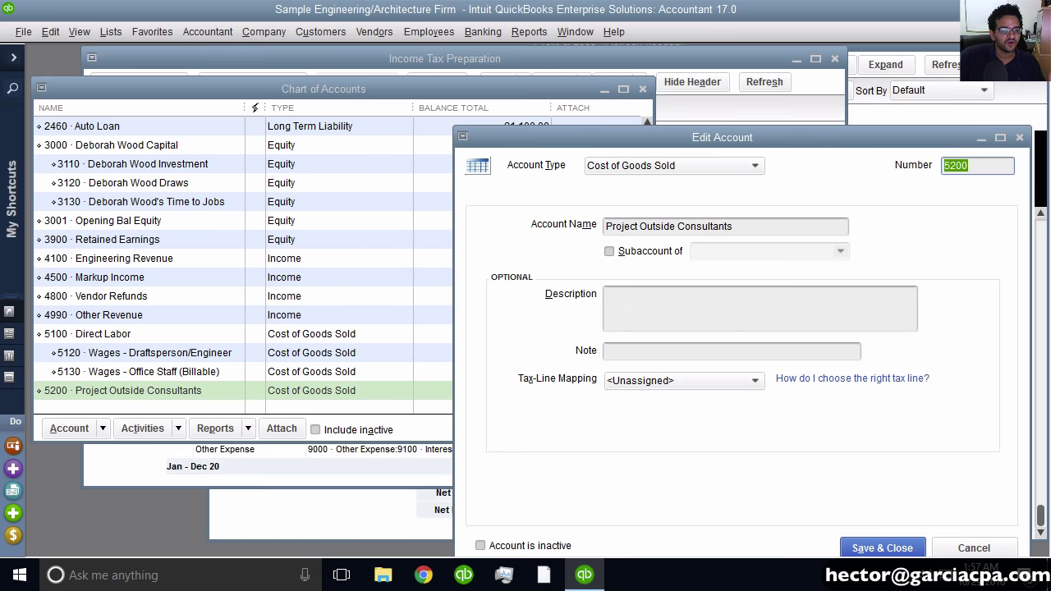
left_click(661, 382)
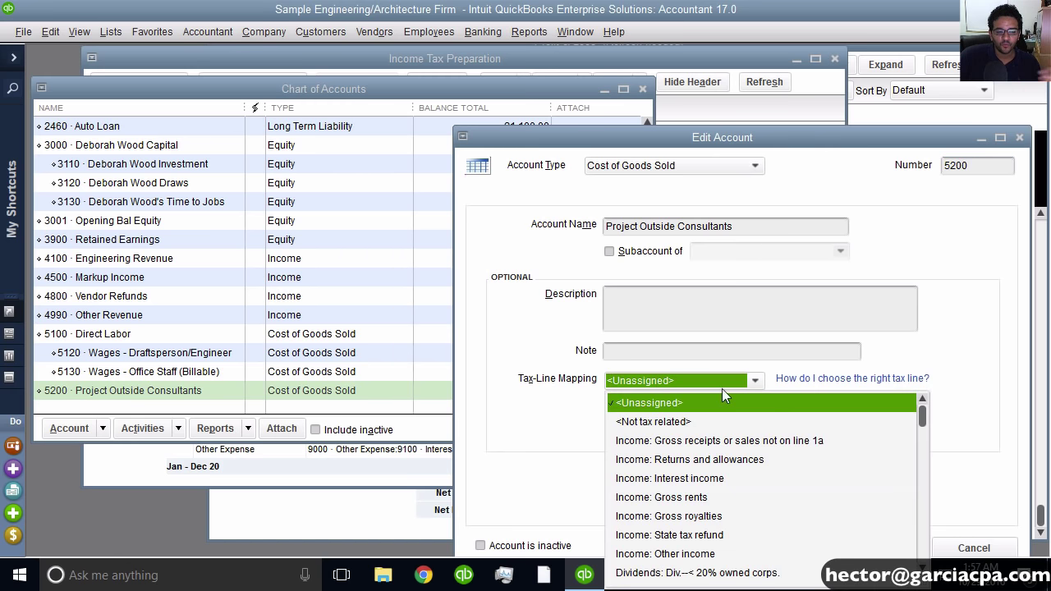
left_click_drag(919, 416, 922, 449)
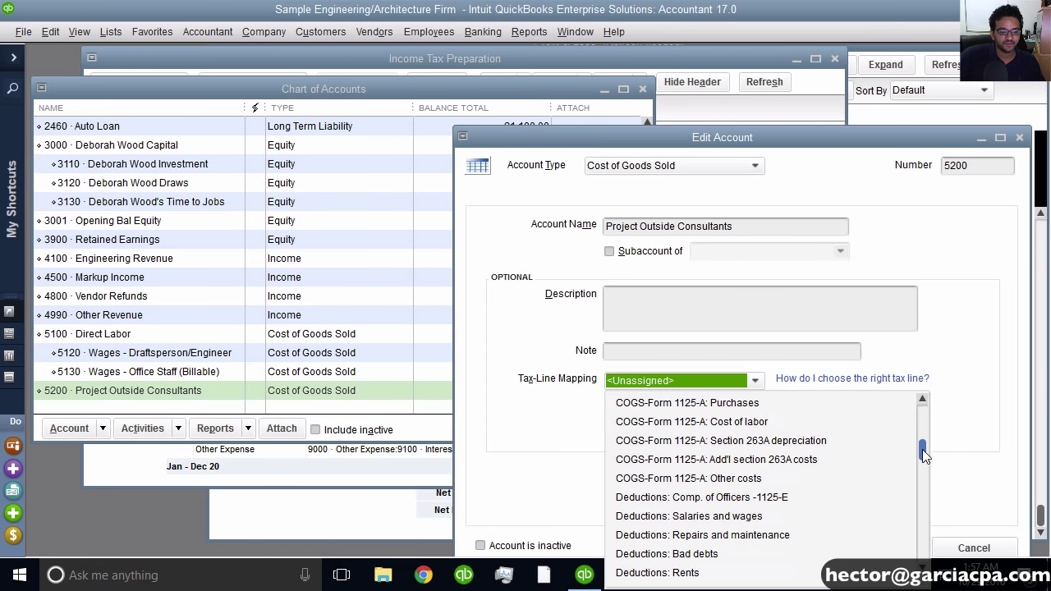
left_click(738, 422)
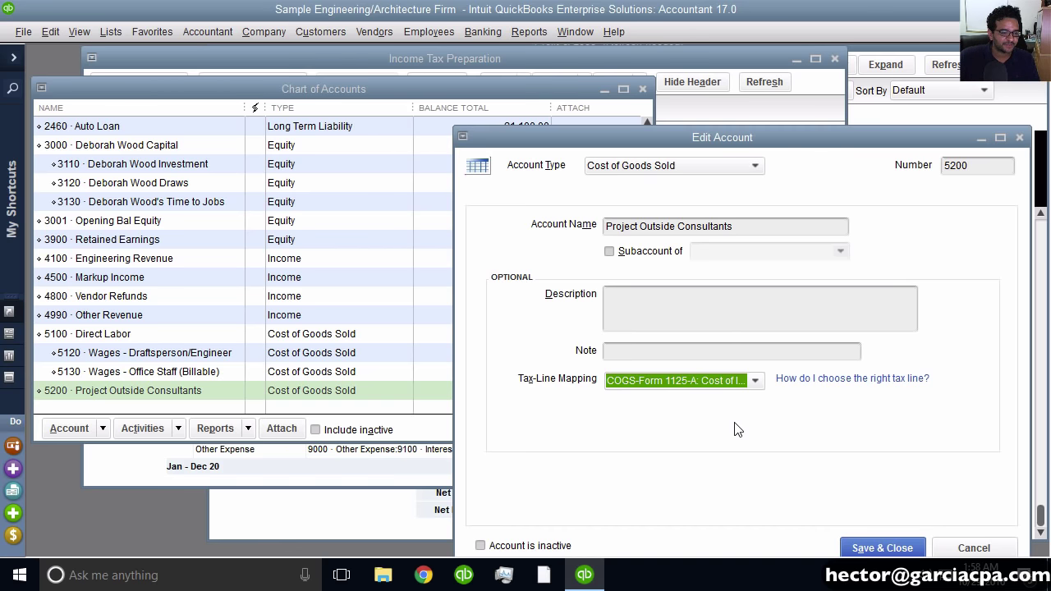
left_click(663, 385)
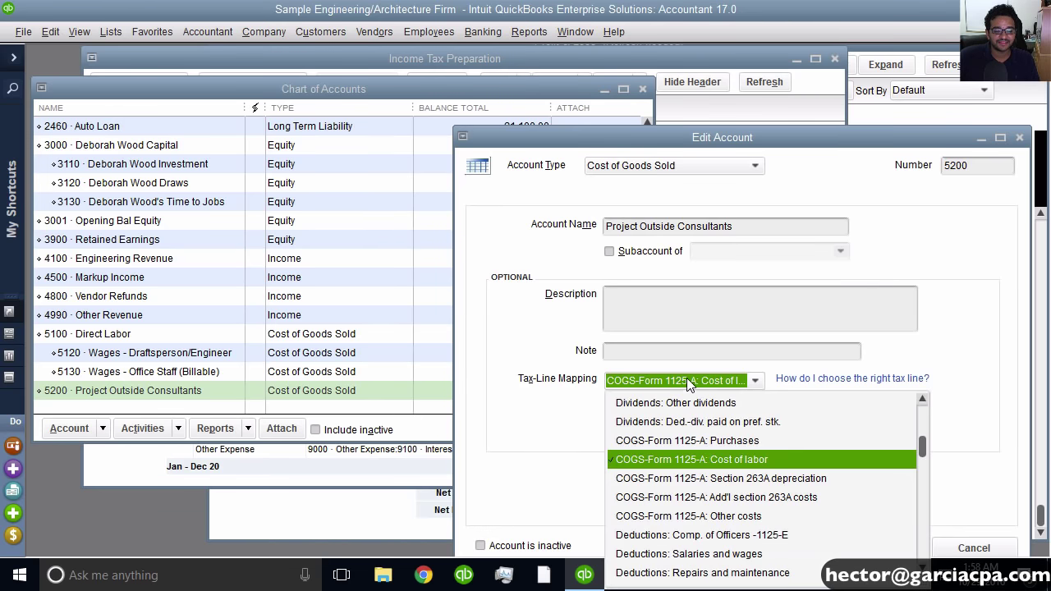
left_click(687, 377)
left_click(877, 546)
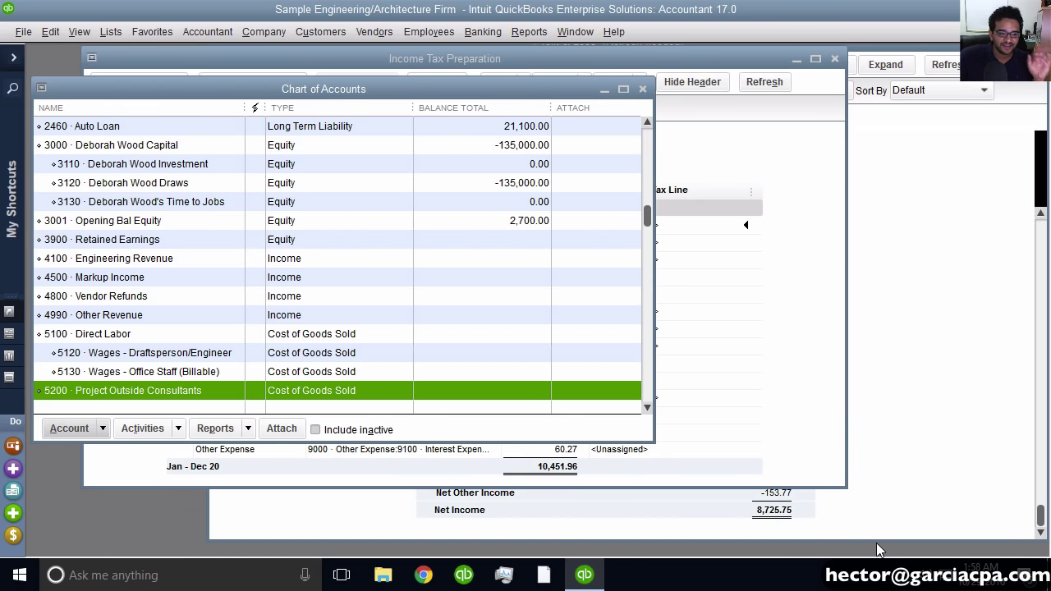
Review the Tax Line column of the Income Tax Preparation report, and bring the chart of accounts forward, maximized.
left_click(815, 396)
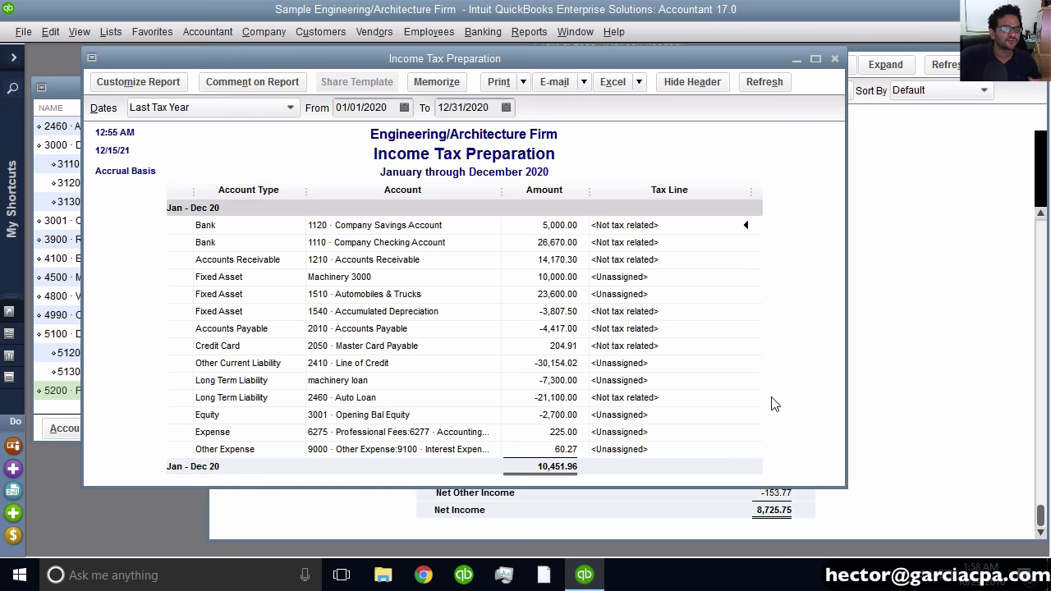
left_click(194, 110)
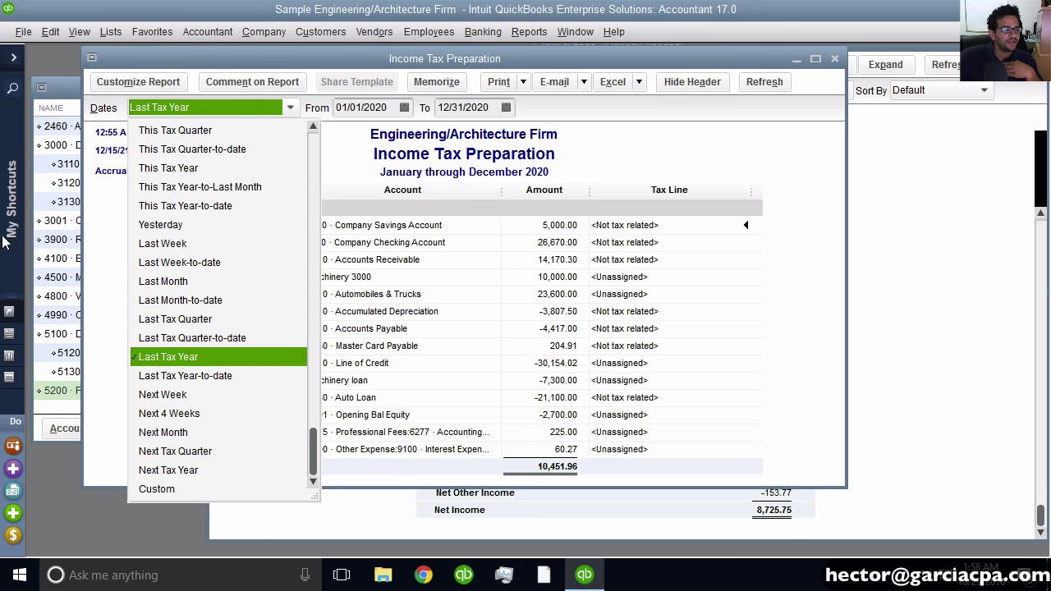
left_click(41, 240)
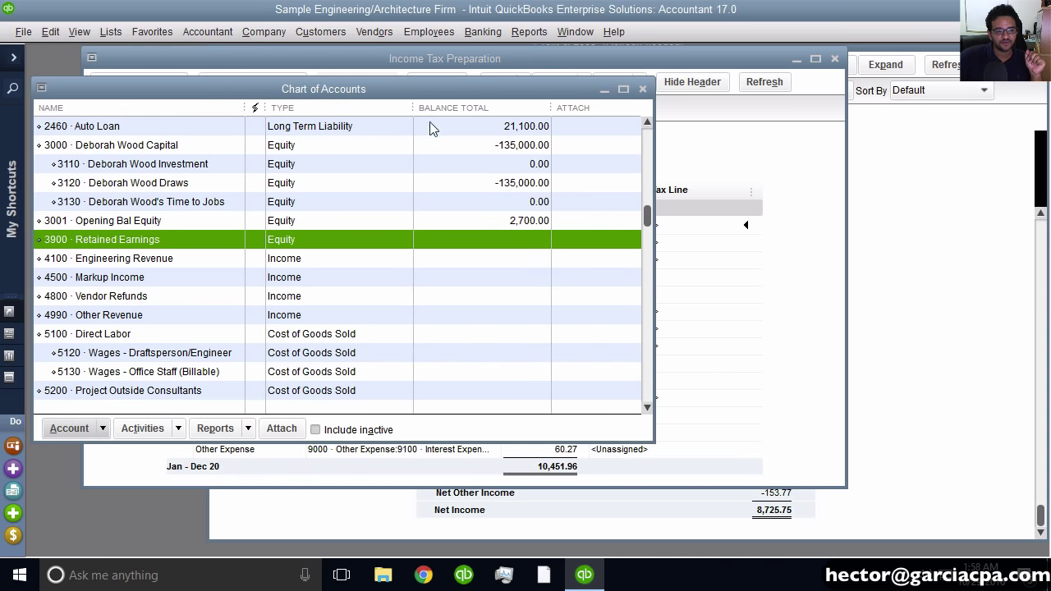
left_click(624, 89)
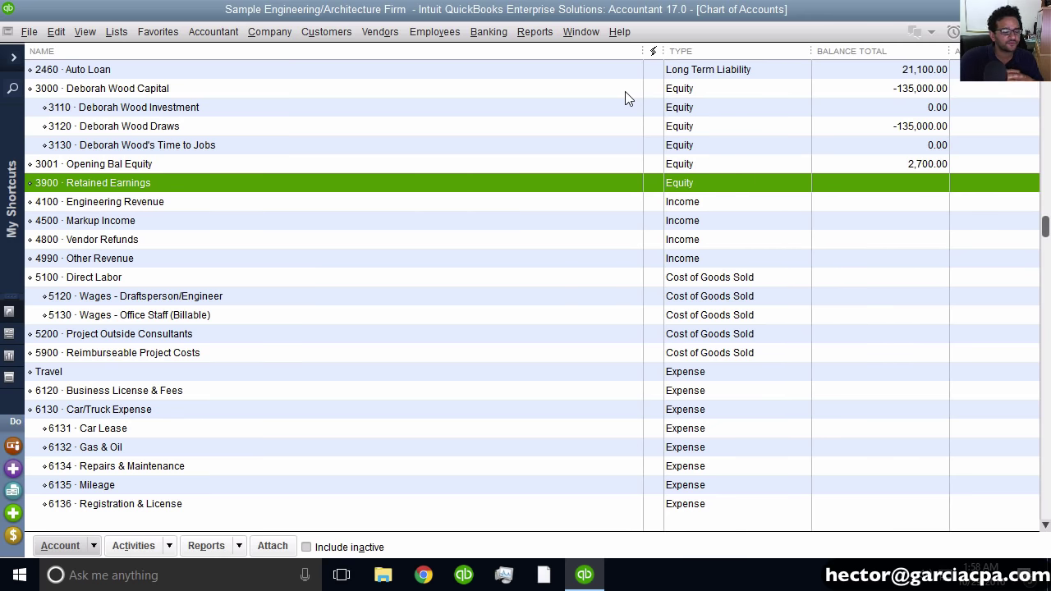
left_click(95, 545)
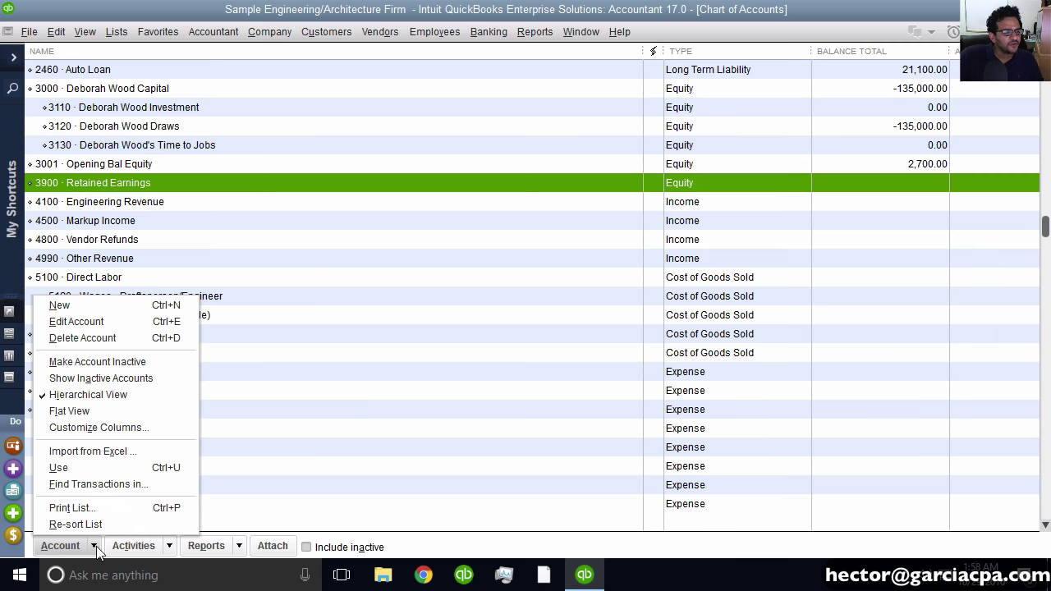
left_click(122, 484)
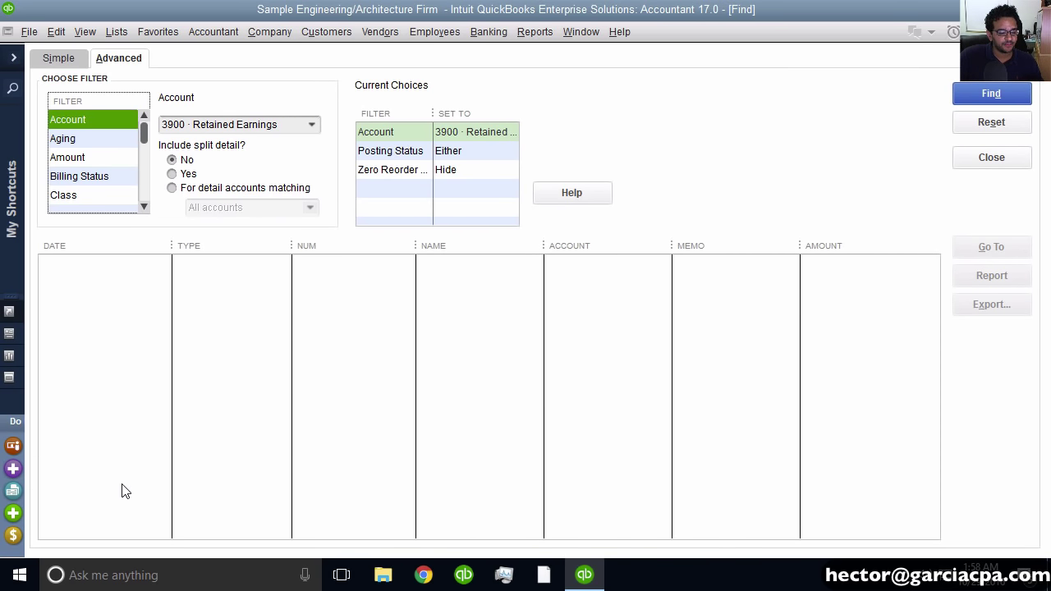
key("Escape")
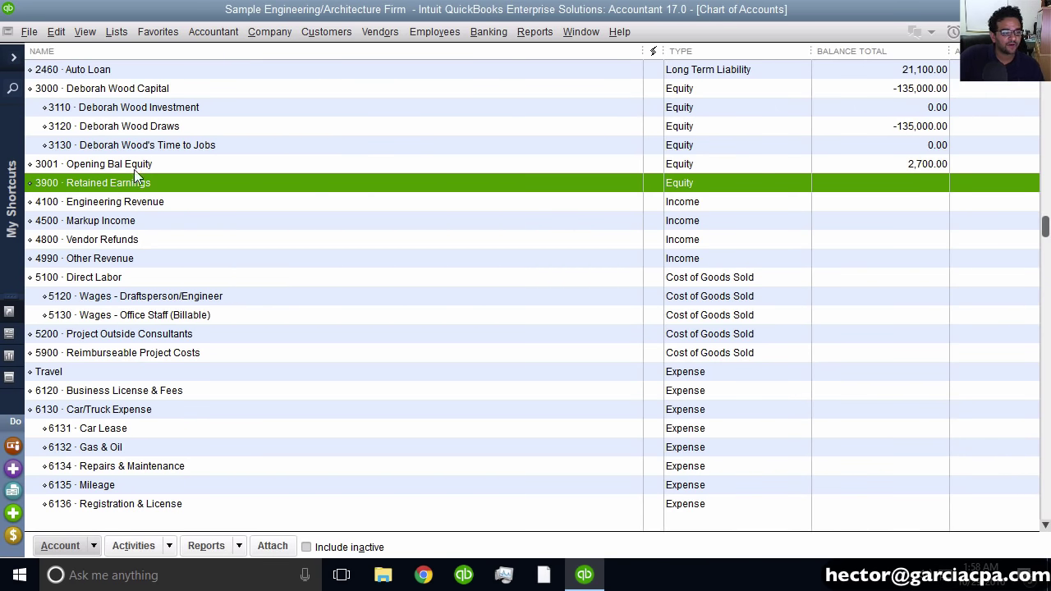
Open the advanced transaction search from the chart of accounts, filtered to account 6130 Car/Truck Expense.
scroll(180, 354, "up", 1)
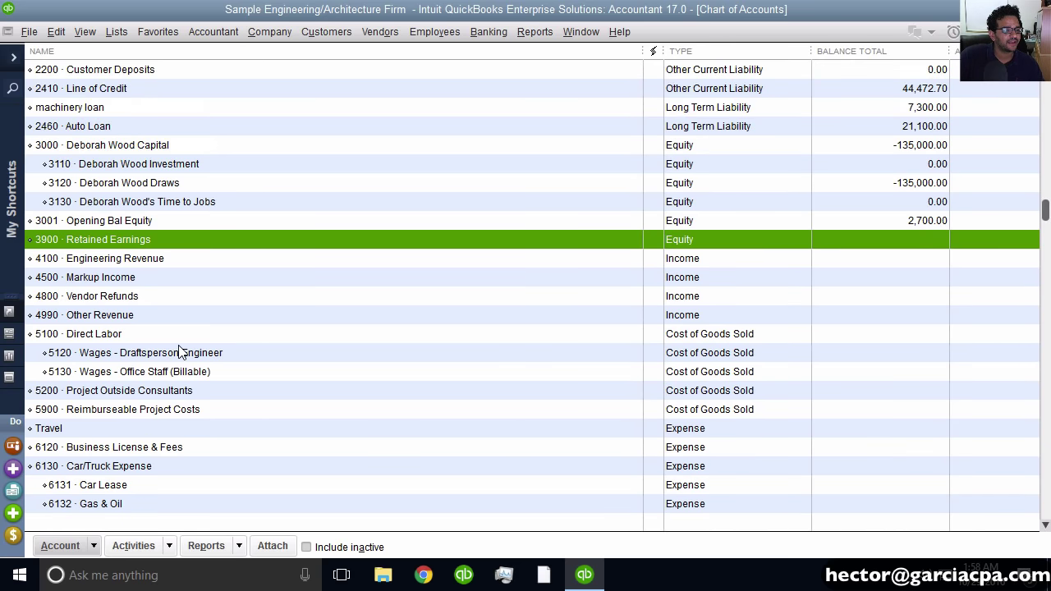
scroll(137, 353, "down", 1)
left_click(123, 410)
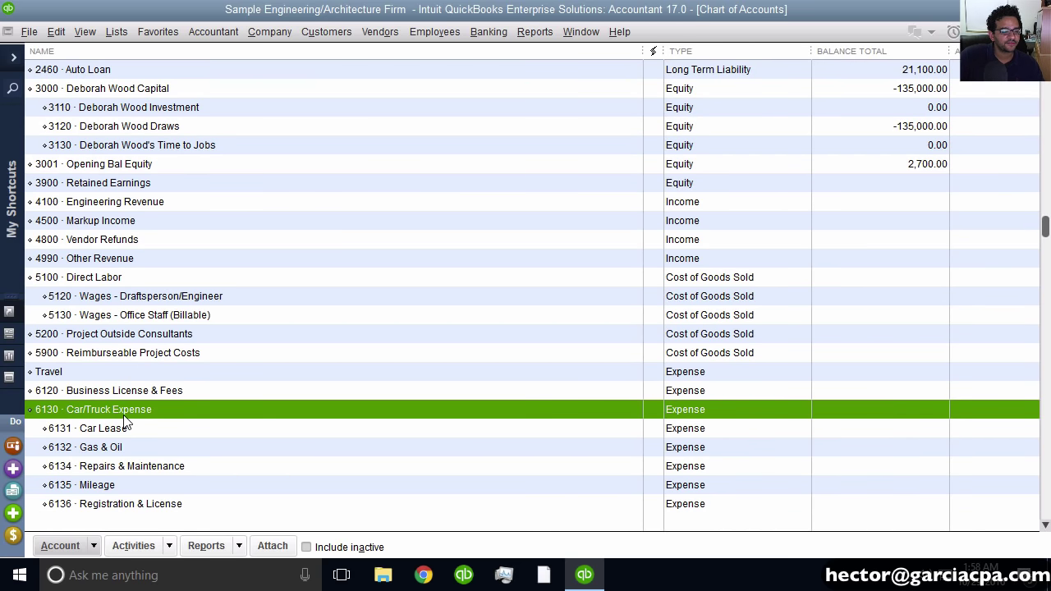
right_click(127, 412)
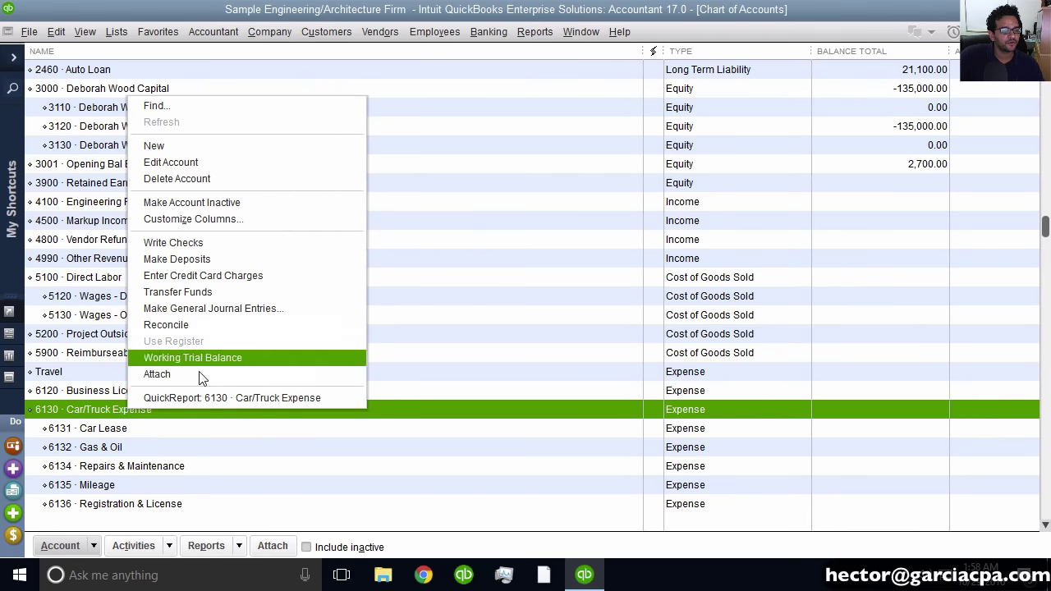
key("Escape")
left_click(93, 545)
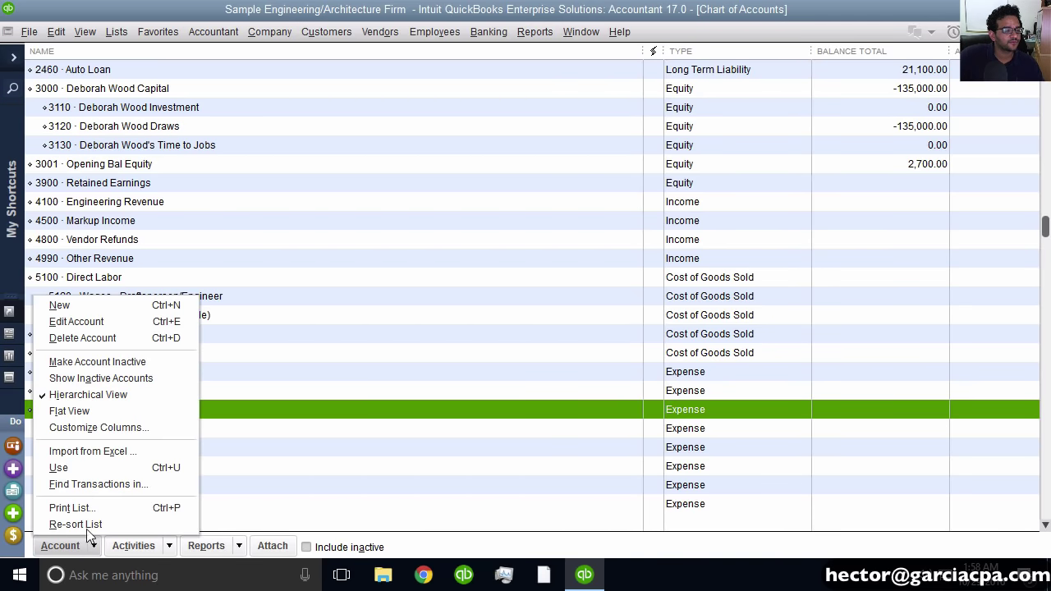
left_click(99, 485)
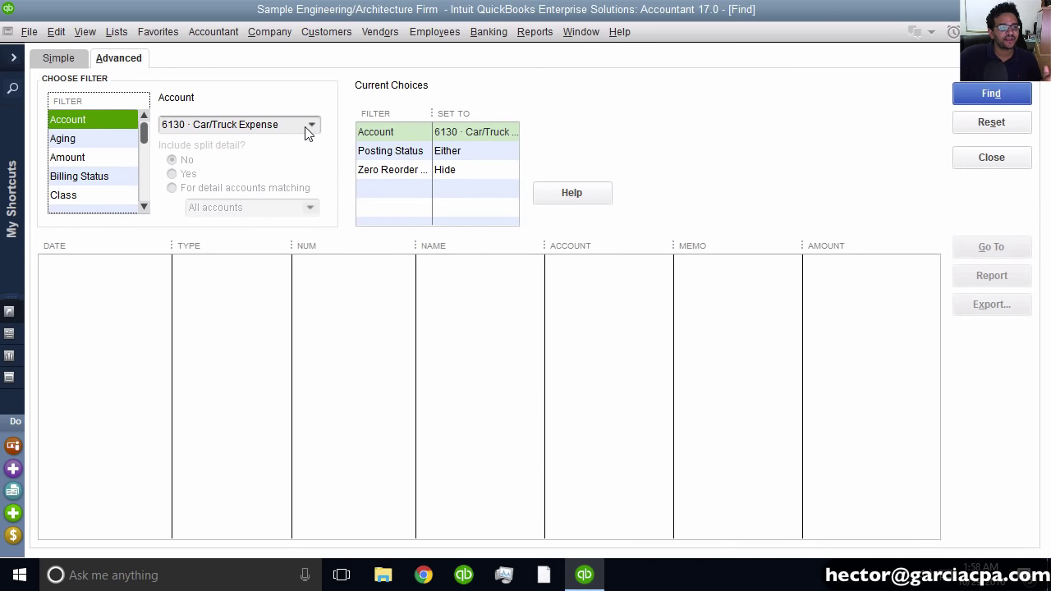
left_click(309, 126)
left_click(245, 258)
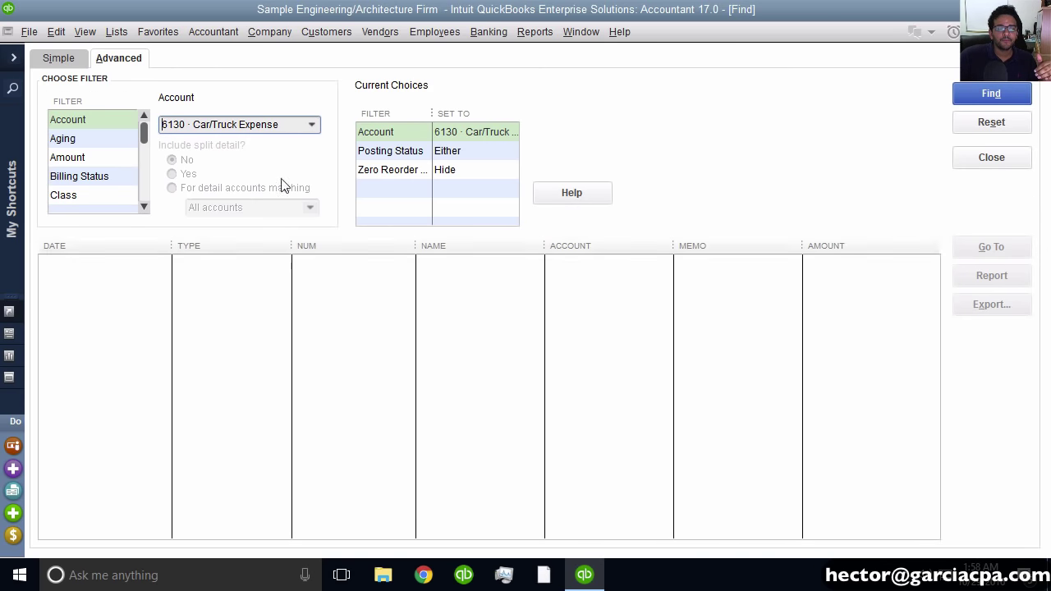
Run the transaction search for account 6130 Car/Truck Expense and view the accounts offered in the account filter.
left_click(993, 99)
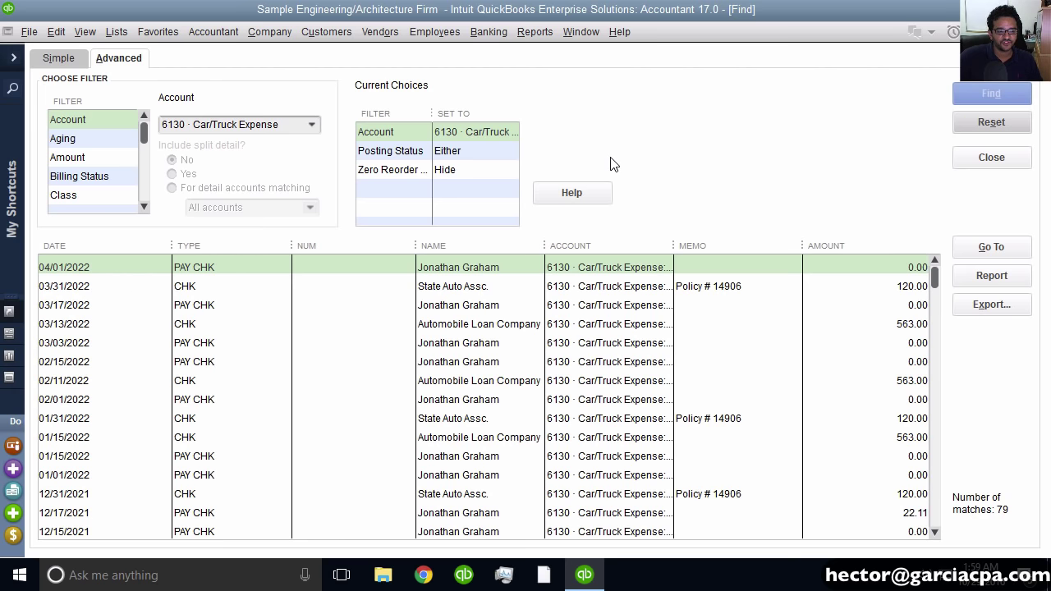
left_click_drag(279, 124, 161, 125)
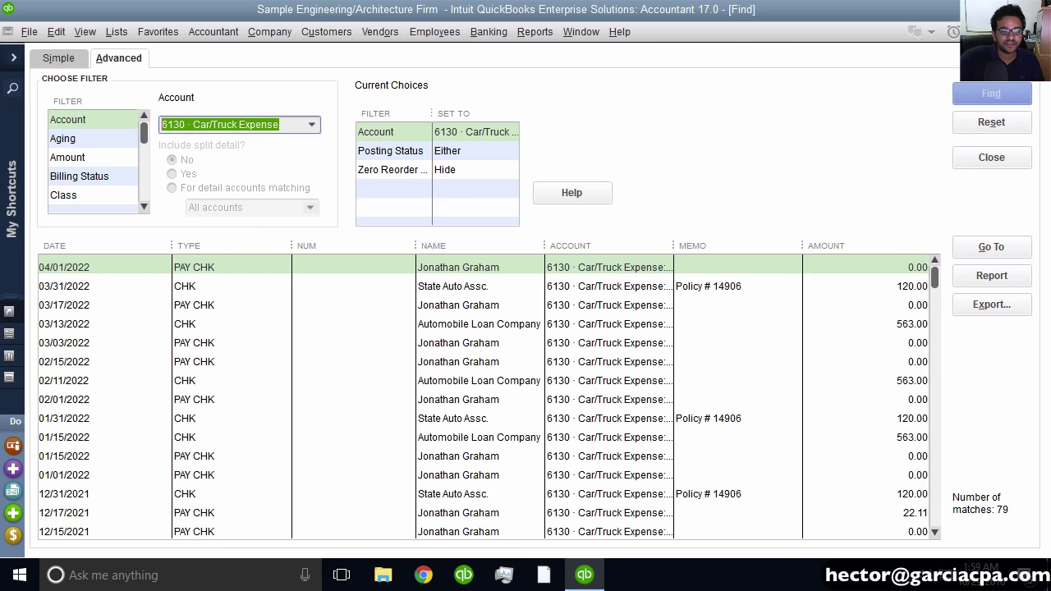
left_click(313, 125)
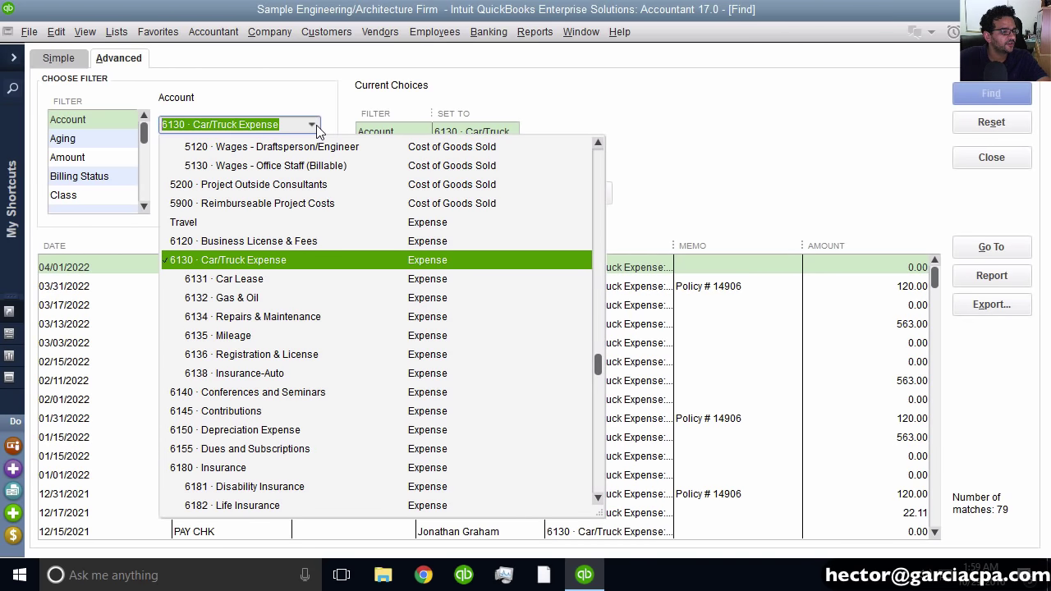
Return to the chart of accounts, switch it to flat view, and select the Car Lease subaccount of Car/Truck Expense.
key("ctrl+l")
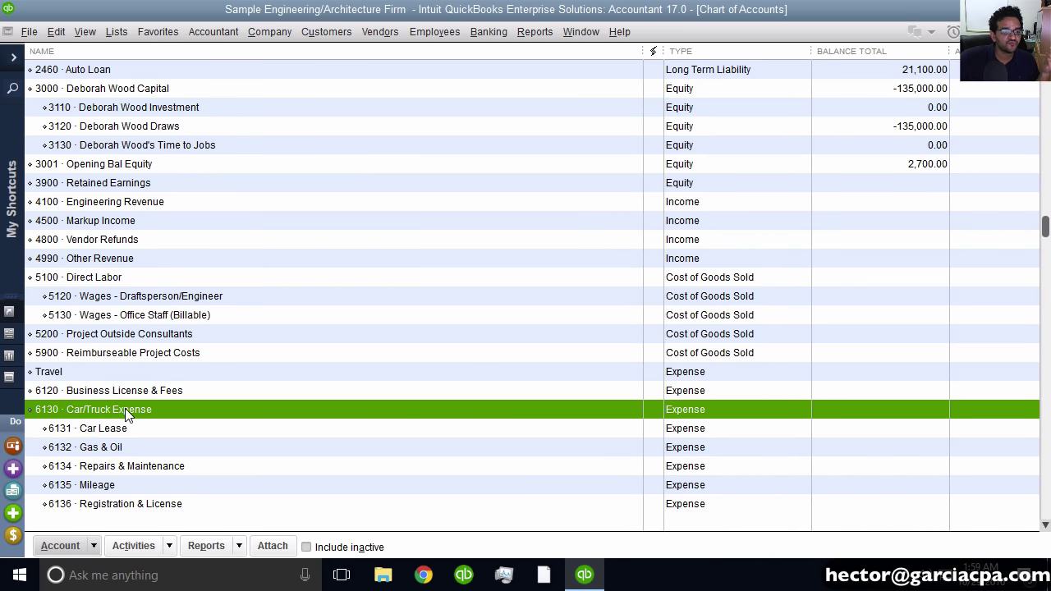
right_click(127, 416)
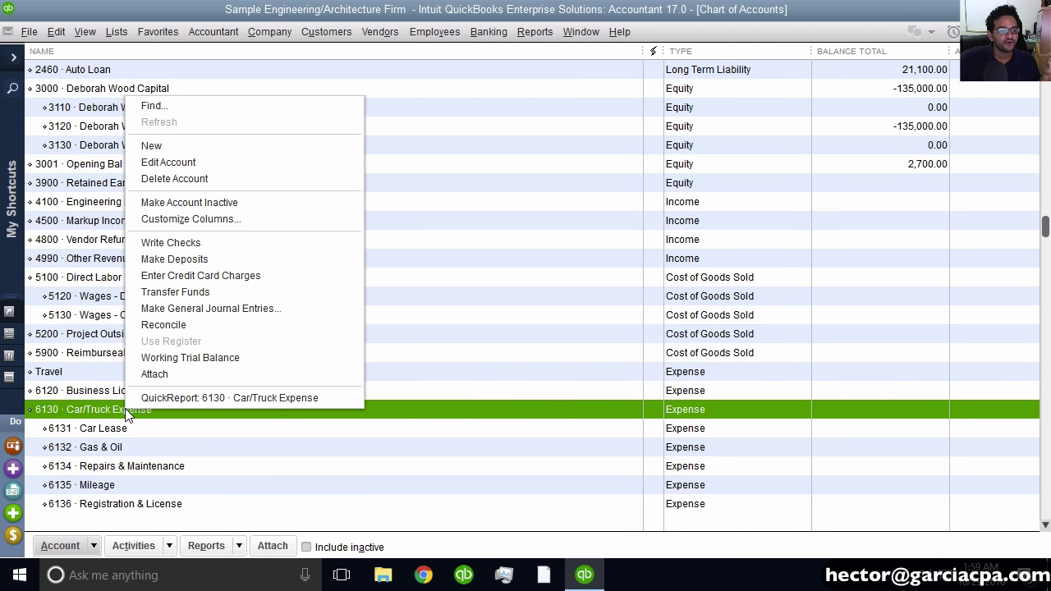
left_click(98, 541)
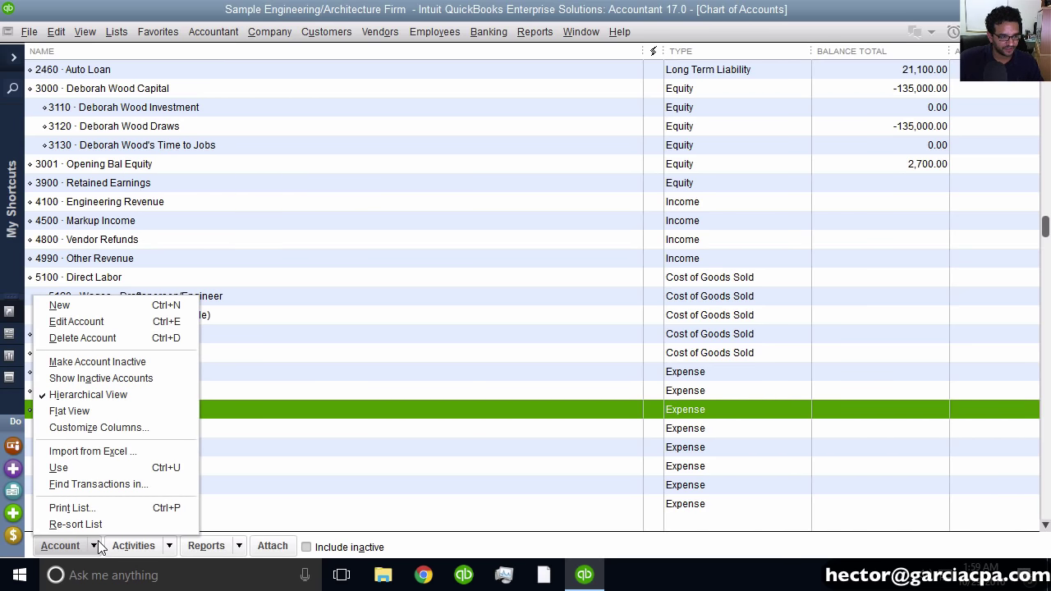
left_click(94, 410)
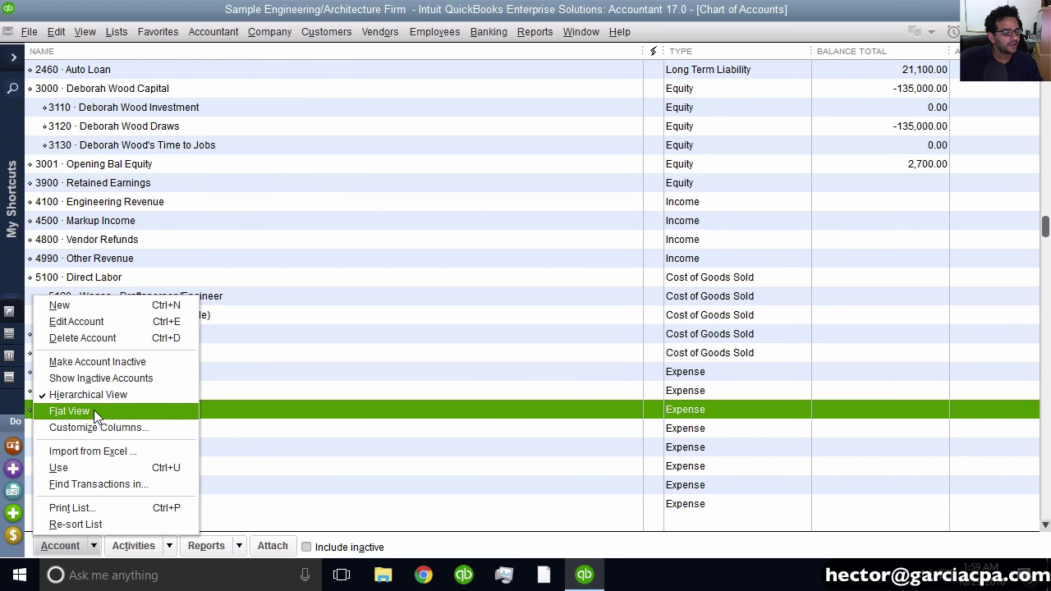
left_click(92, 411)
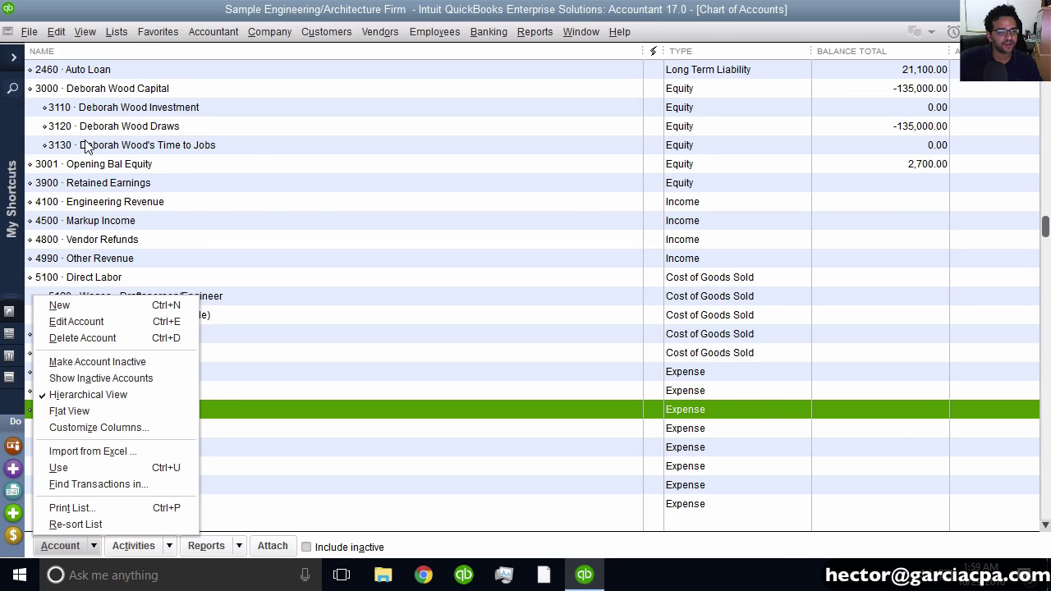
left_click(82, 412)
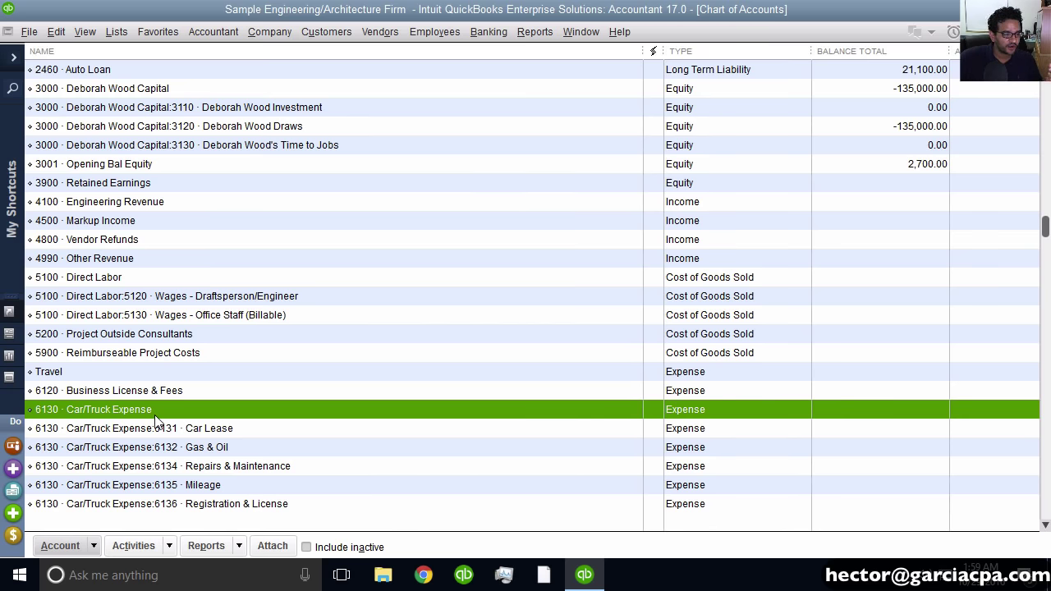
left_click(66, 431)
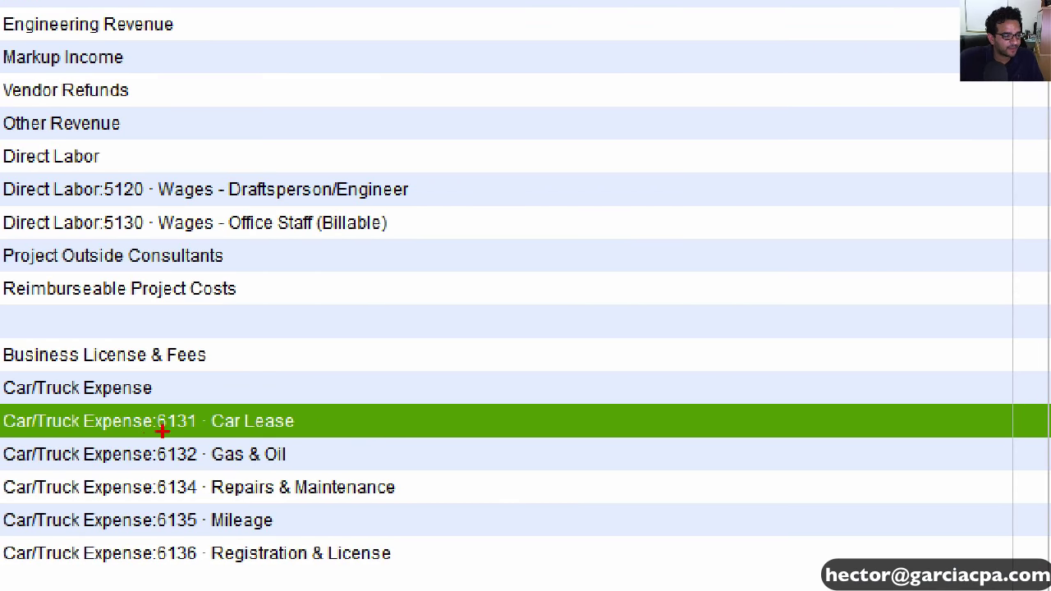
mouse_move(148, 434)
left_mouse_down()
mouse_move(174, 414)
mouse_move(133, 403)
mouse_move(138, 435)
mouse_move(173, 432)
mouse_move(152, 391)
mouse_move(179, 447)
mouse_move(117, 388)
left_mouse_up()
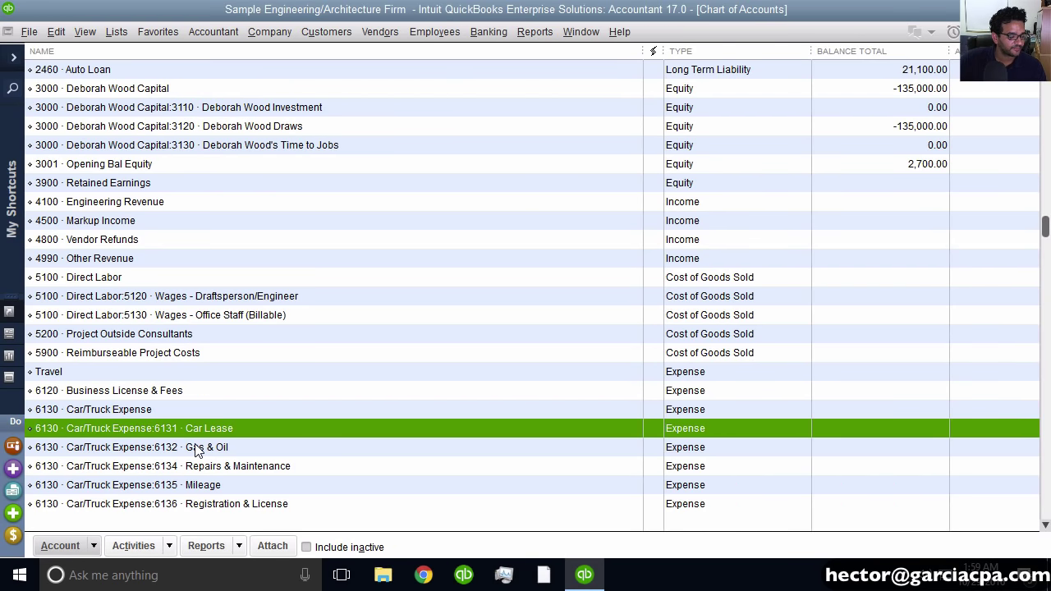
Open a new check and look up "car" as the account of the first expense line.
key("ctrl+w")
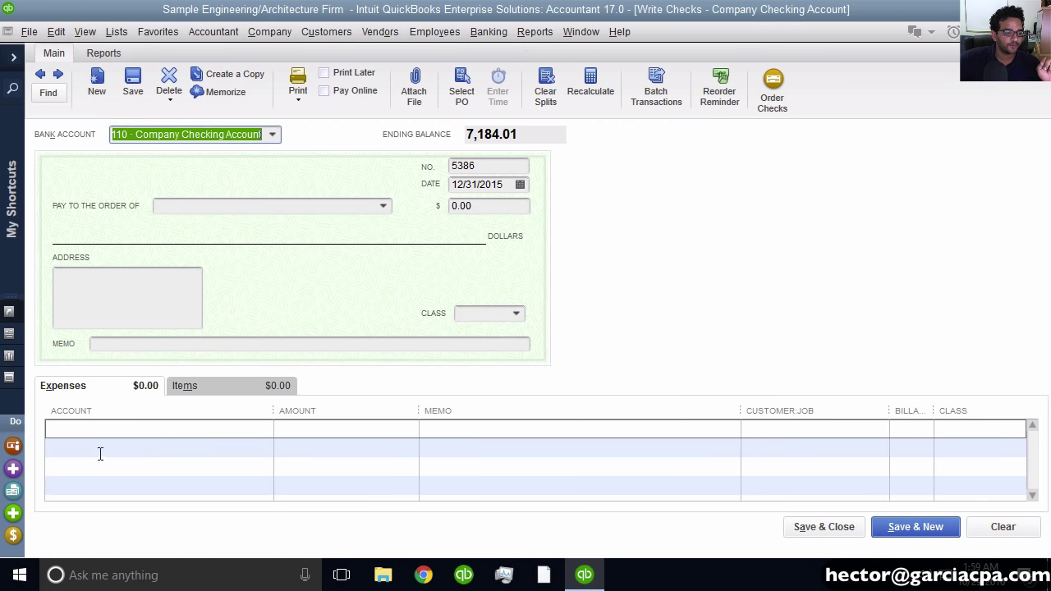
left_click(86, 428)
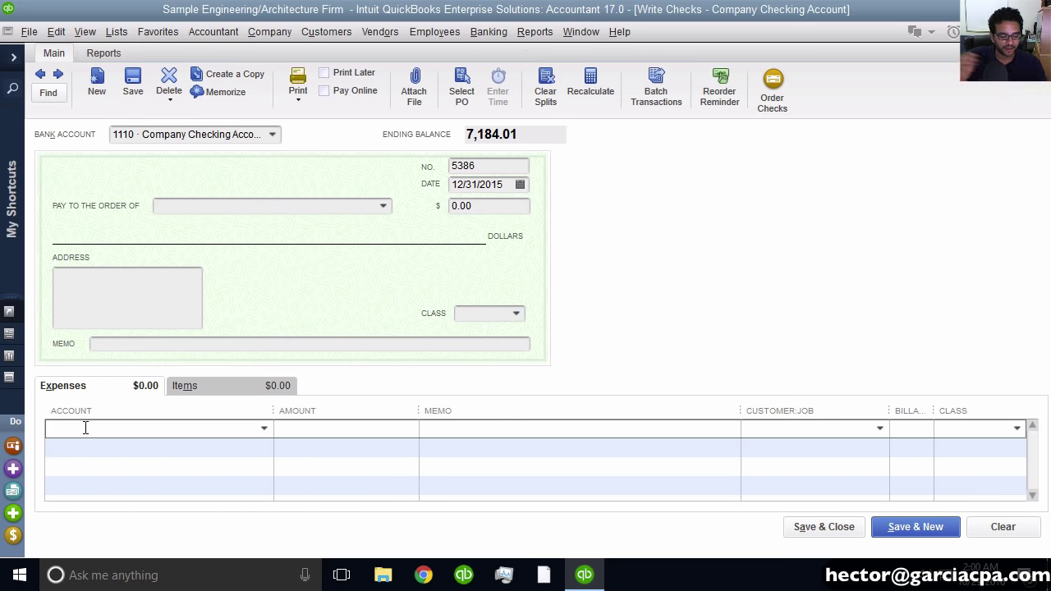
type("car")
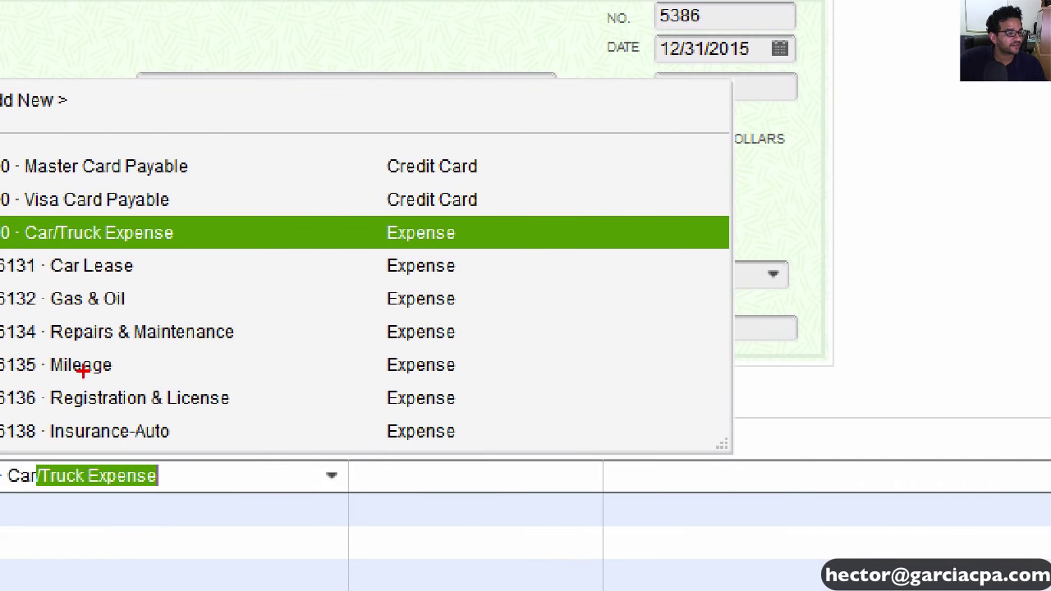
left_click_drag(47, 273, 208, 278)
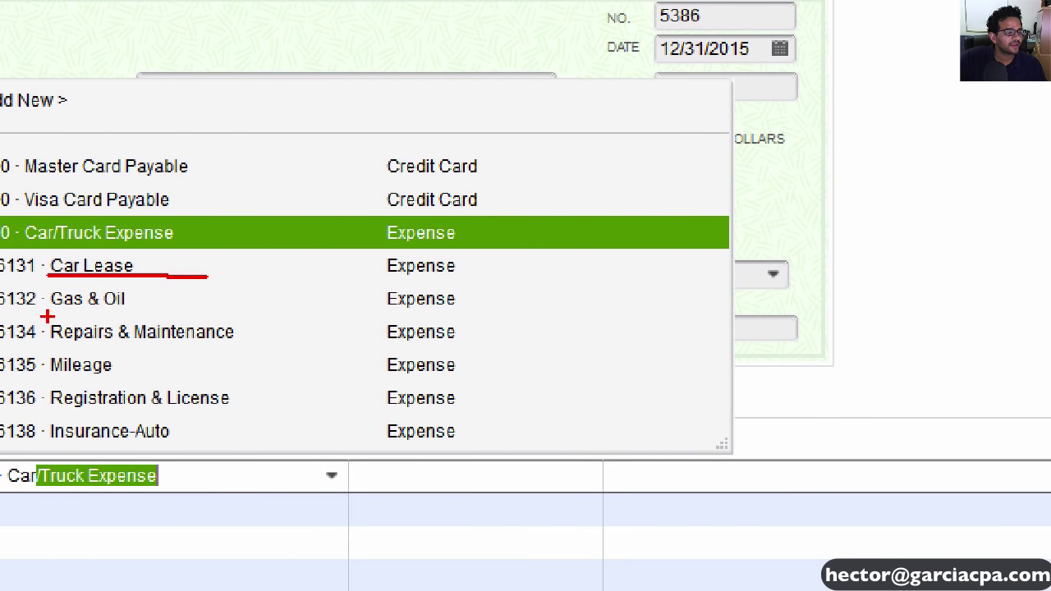
left_click_drag(49, 310, 176, 314)
left_click_drag(70, 334, 160, 336)
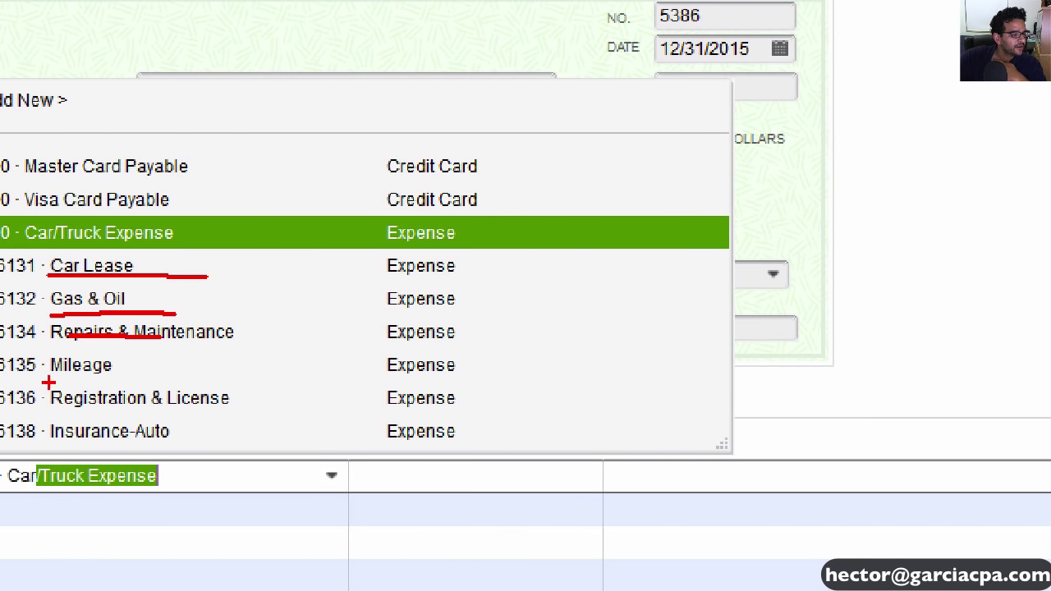
left_click_drag(60, 383, 180, 383)
left_click_drag(64, 418, 155, 419)
left_click_drag(46, 451, 196, 451)
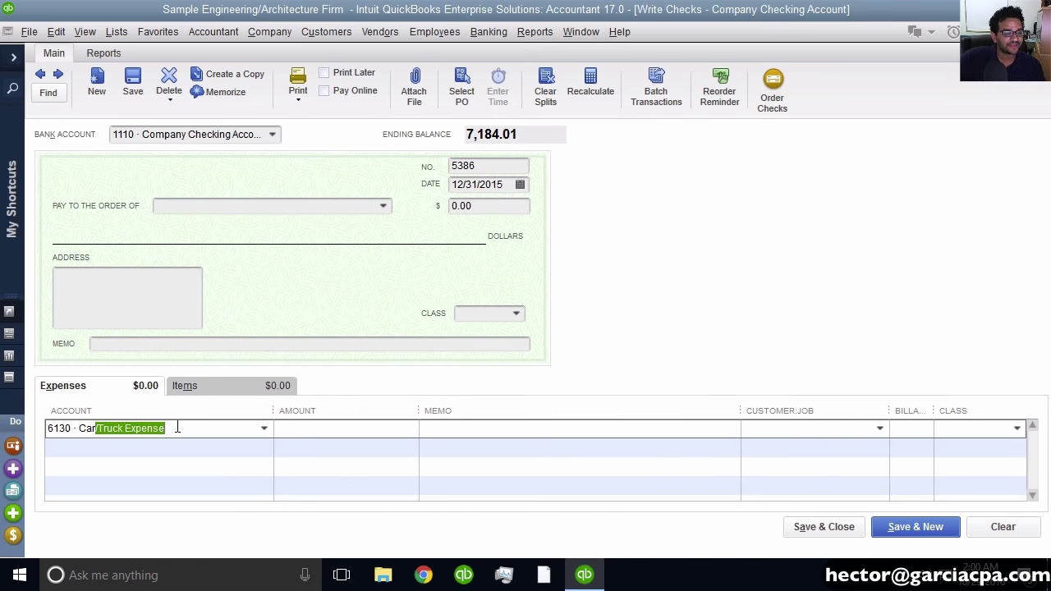
Enter 6130 · Car/Truck Expense:Parking and Tolls as the account of the check's first expense line.
left_click(178, 426)
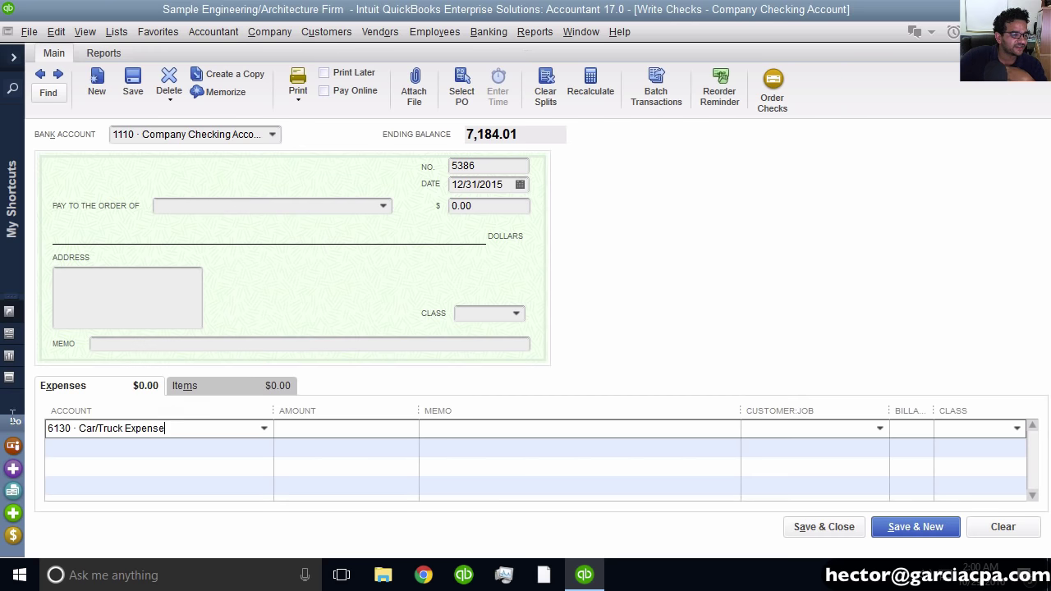
double_click(209, 433)
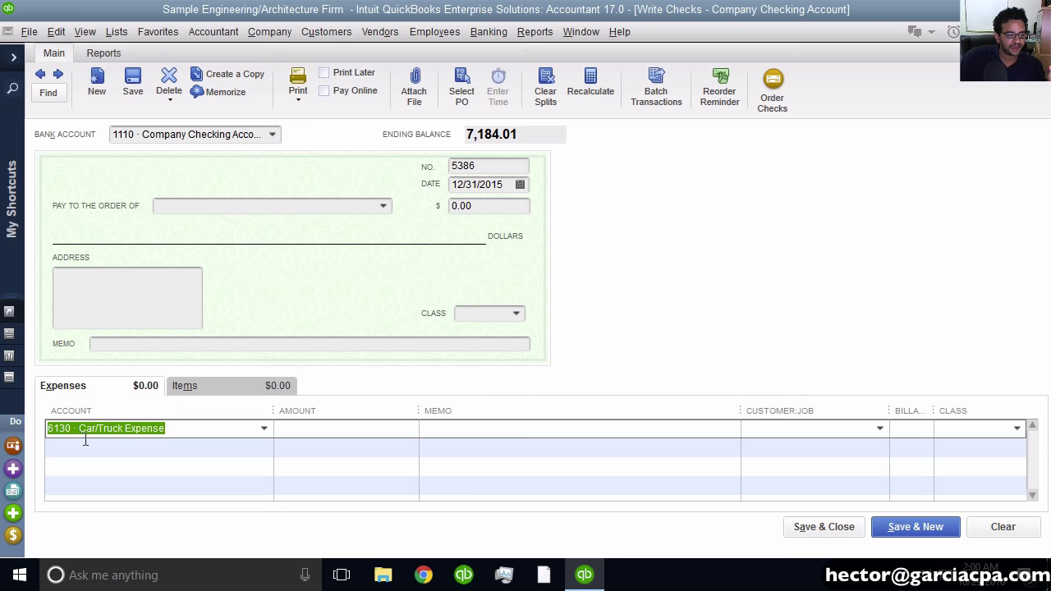
left_click(206, 428)
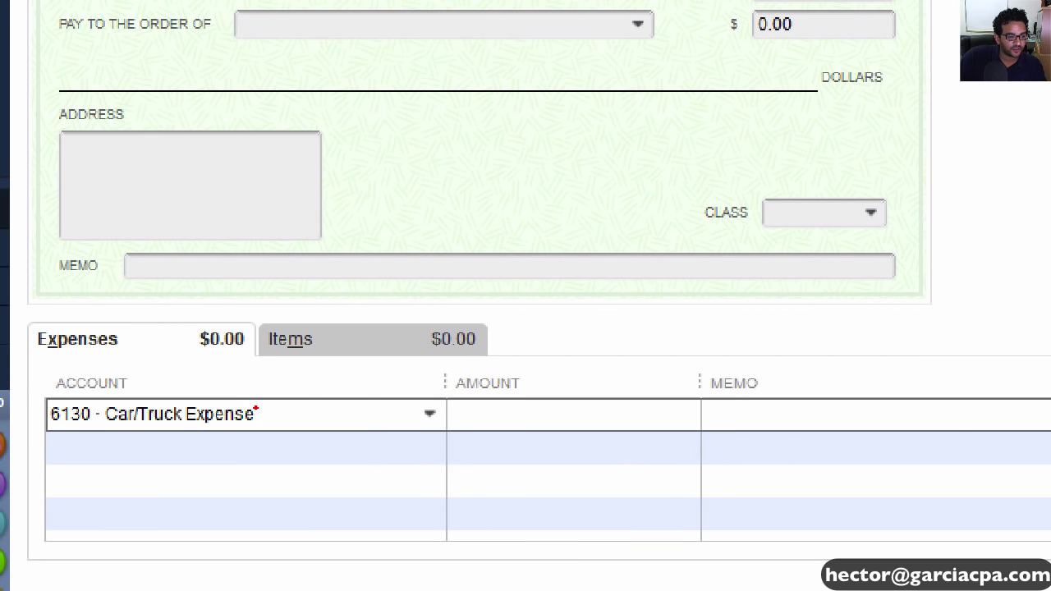
mouse_move(256, 408)
left_mouse_down()
mouse_move(276, 408)
mouse_move(275, 425)
left_mouse_up()
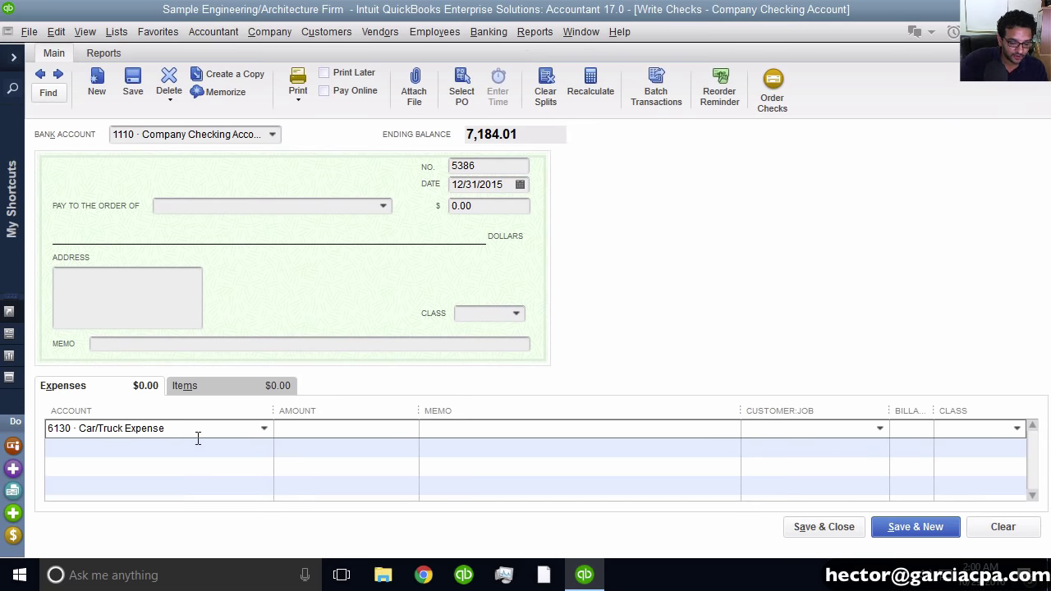
left_click(198, 439)
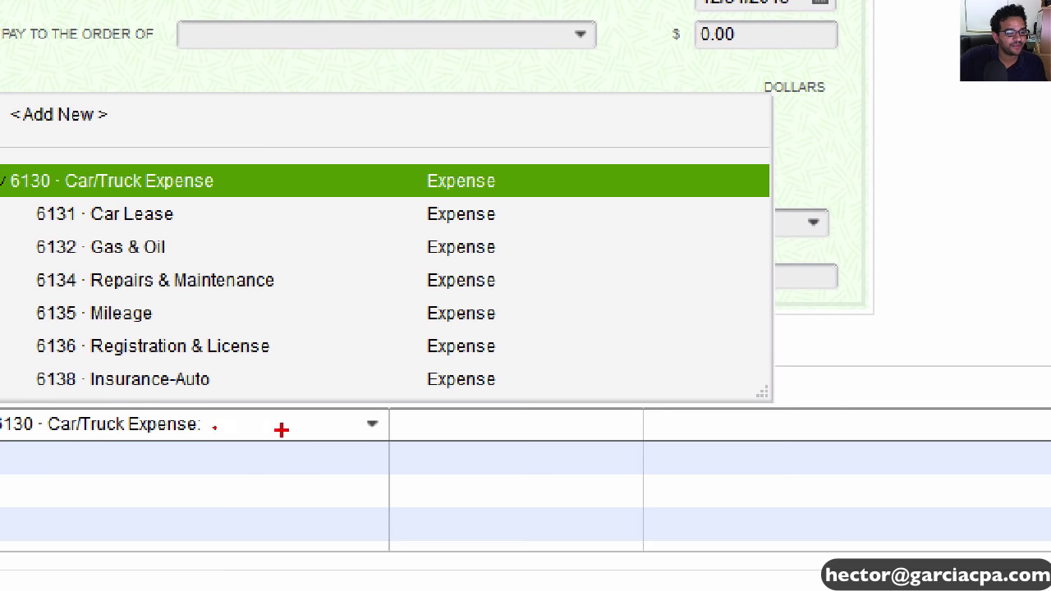
left_click(241, 422)
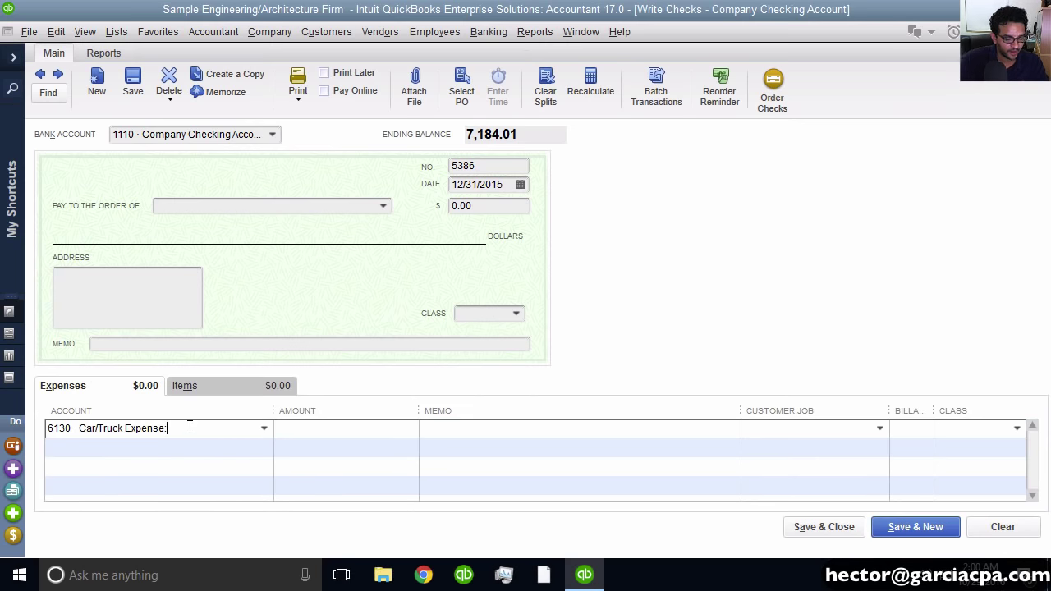
type("Parking and")
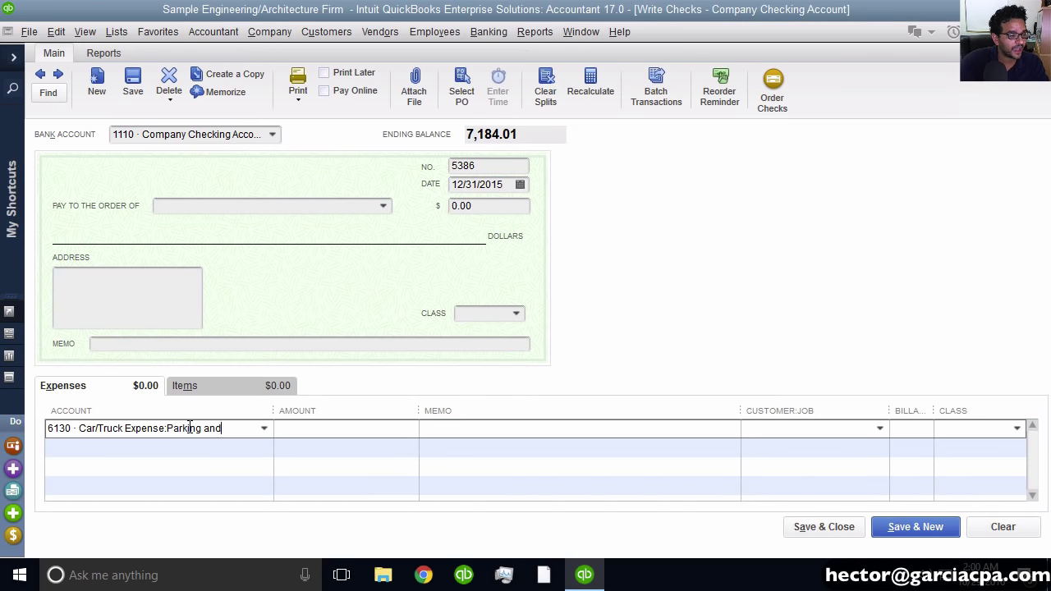
type(" Tolls")
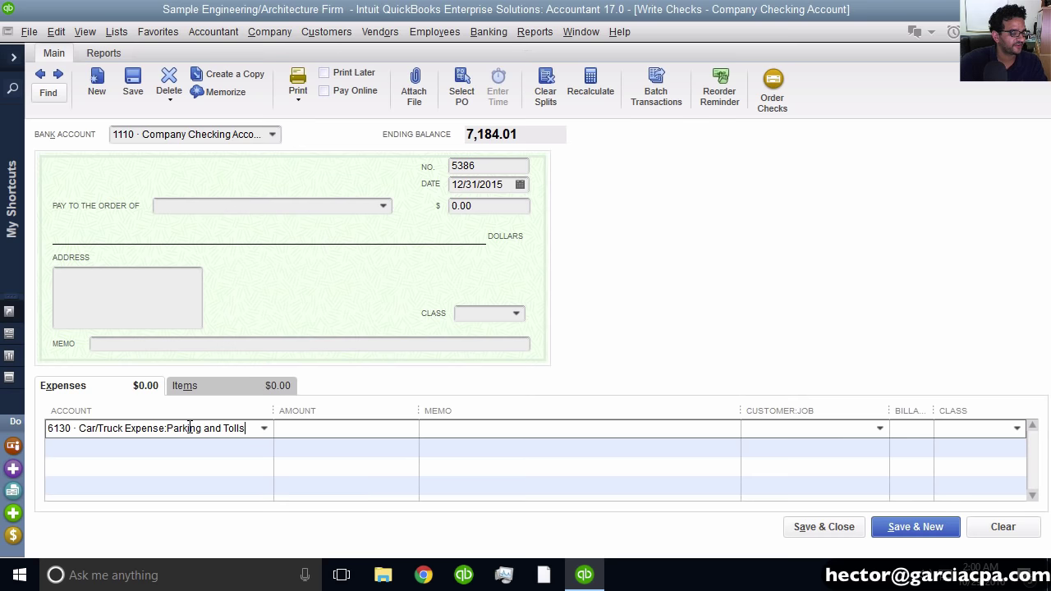
key("Tab")
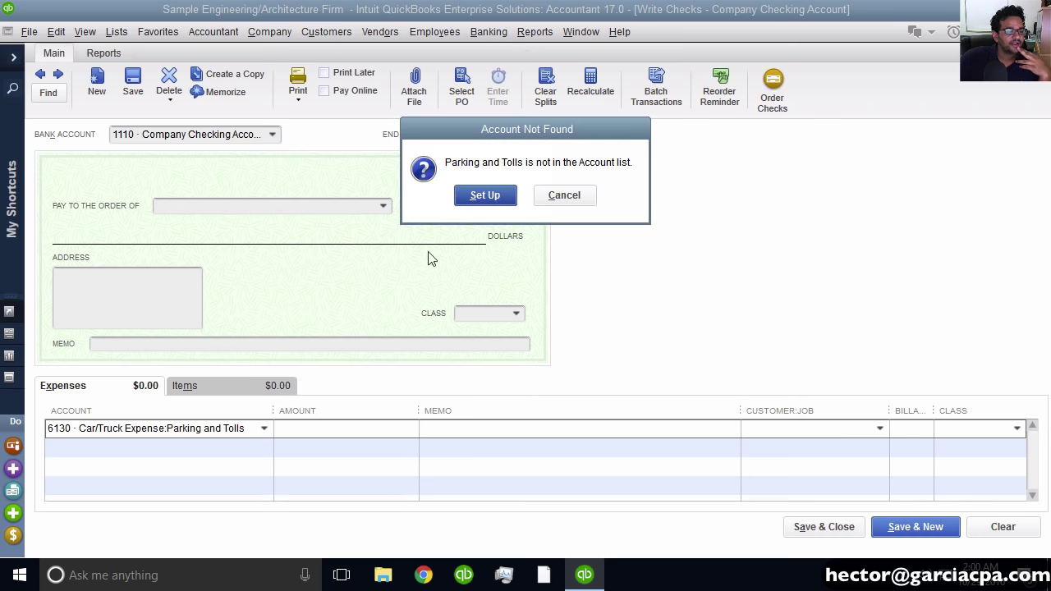
Start setting up Parking and Tolls as a new account of type Expense.
left_click_drag(532, 137, 587, 145)
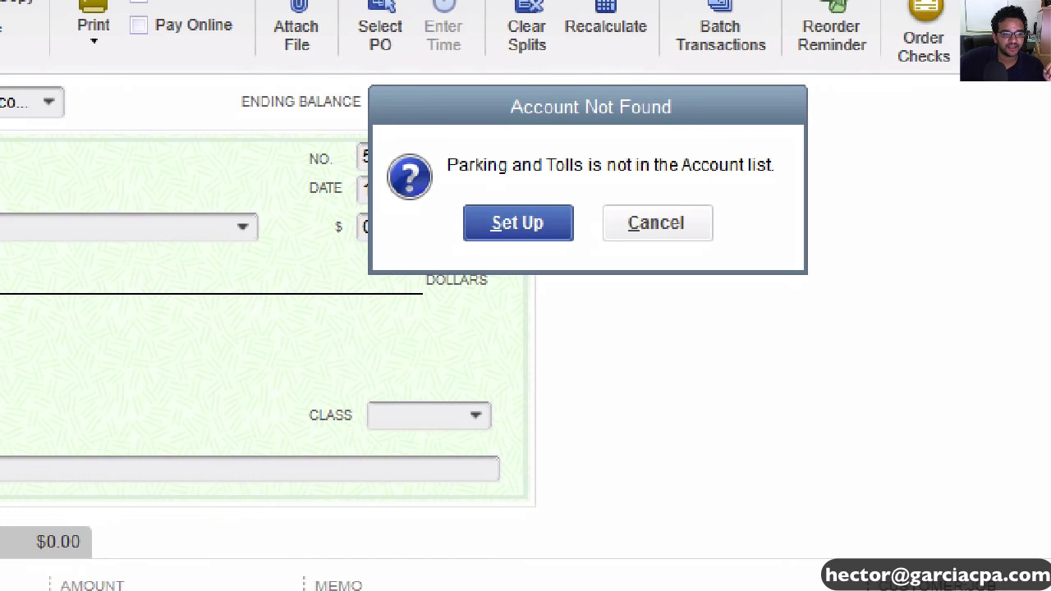
left_click(519, 227)
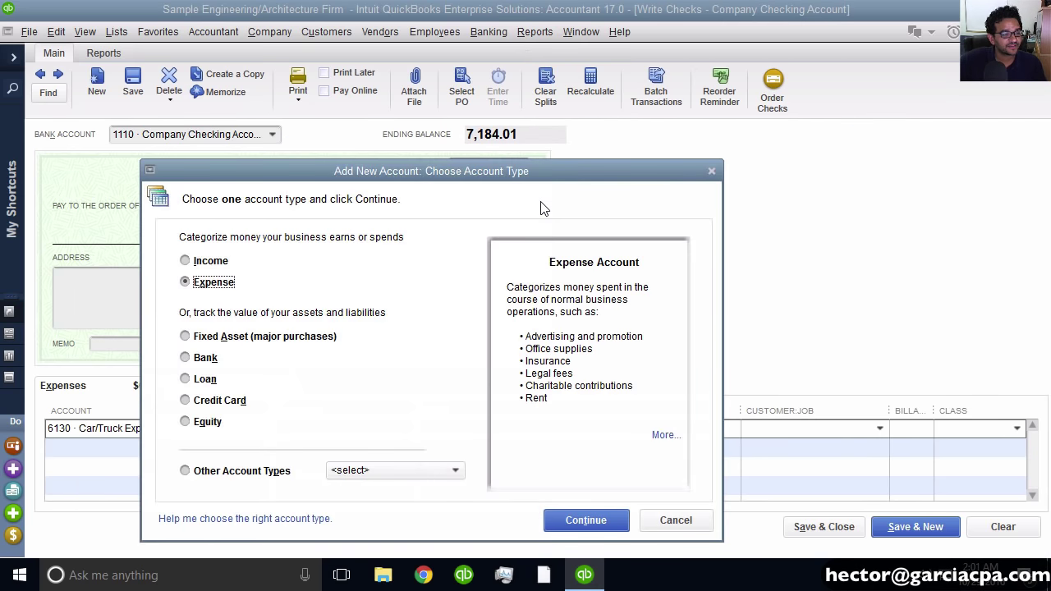
left_click(215, 285)
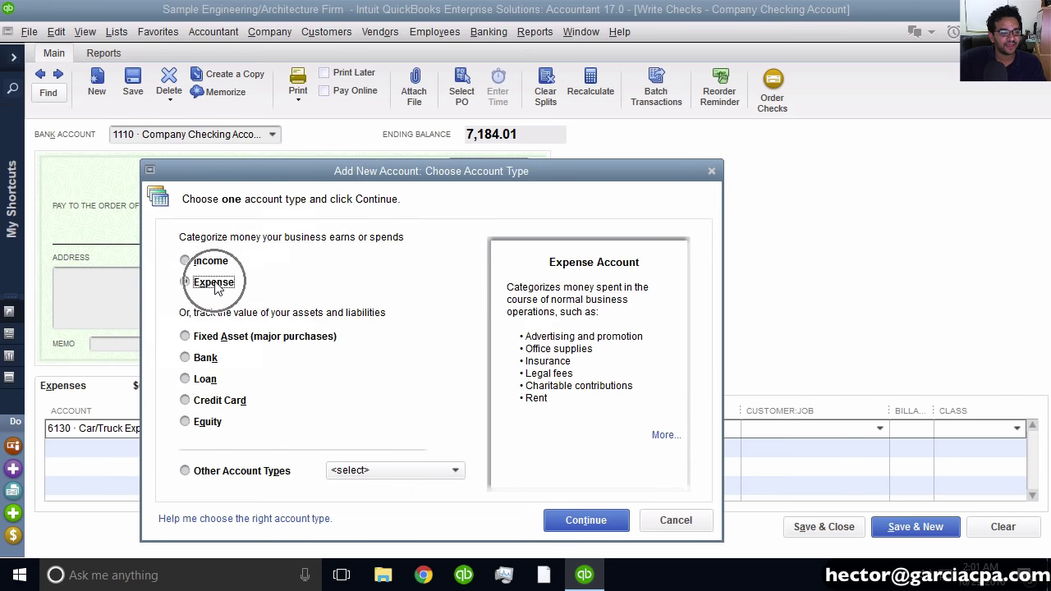
left_click(90, 432)
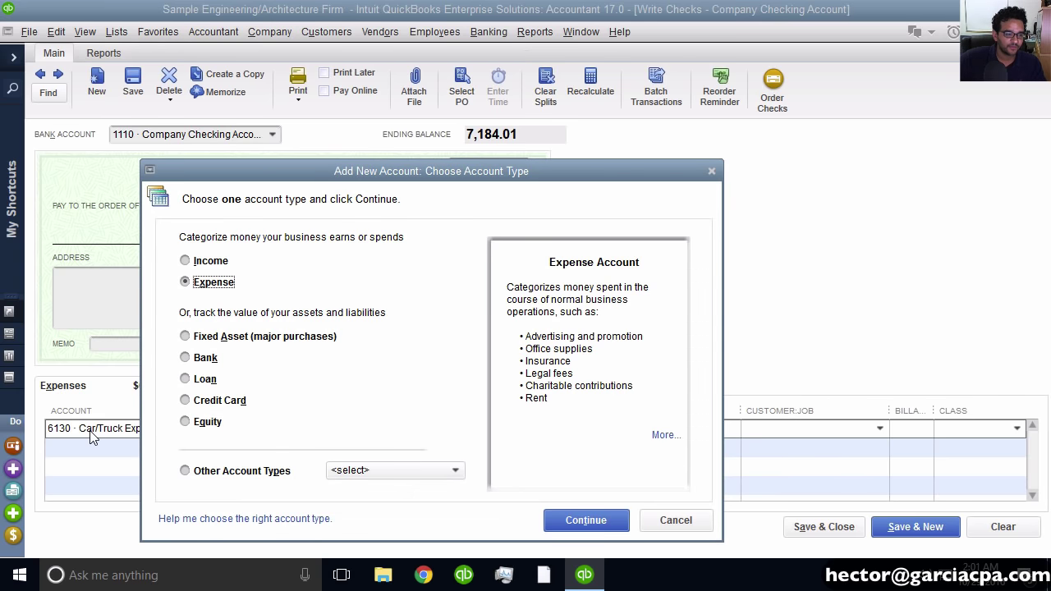
left_click(581, 520)
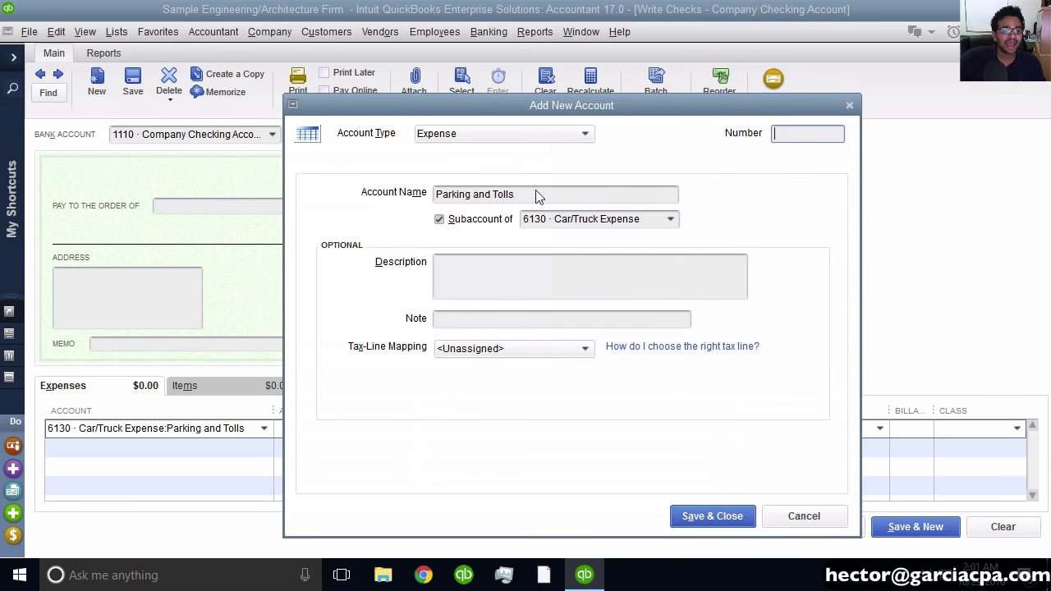
Set the new Parking and Tolls subaccount's number to 6139 under 6130 · Car/Truck Expense and save the account.
left_click(638, 220)
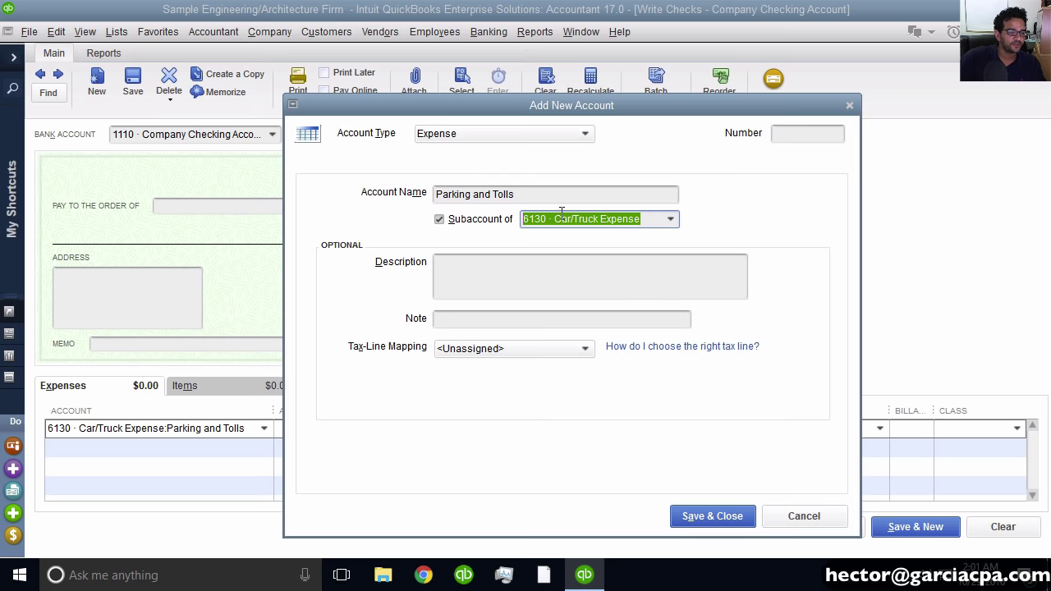
left_click(817, 136)
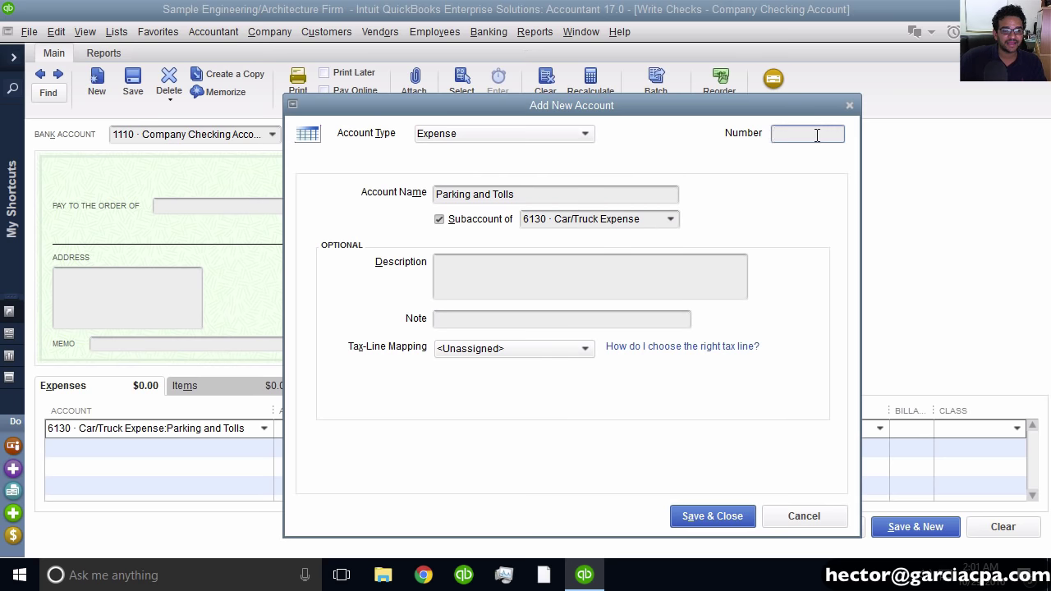
left_click(671, 219)
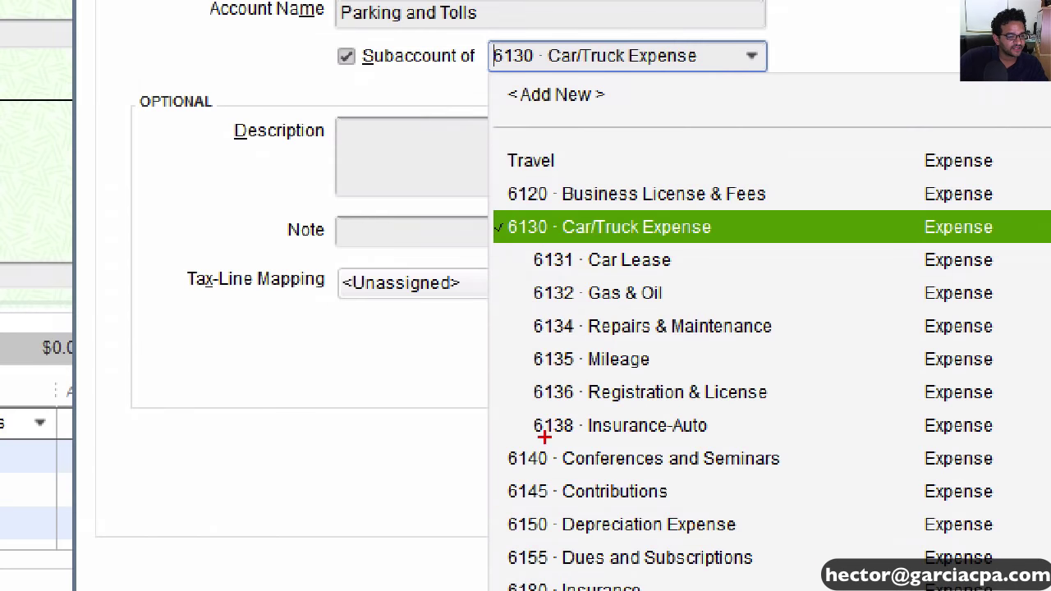
left_click_drag(549, 439, 571, 439)
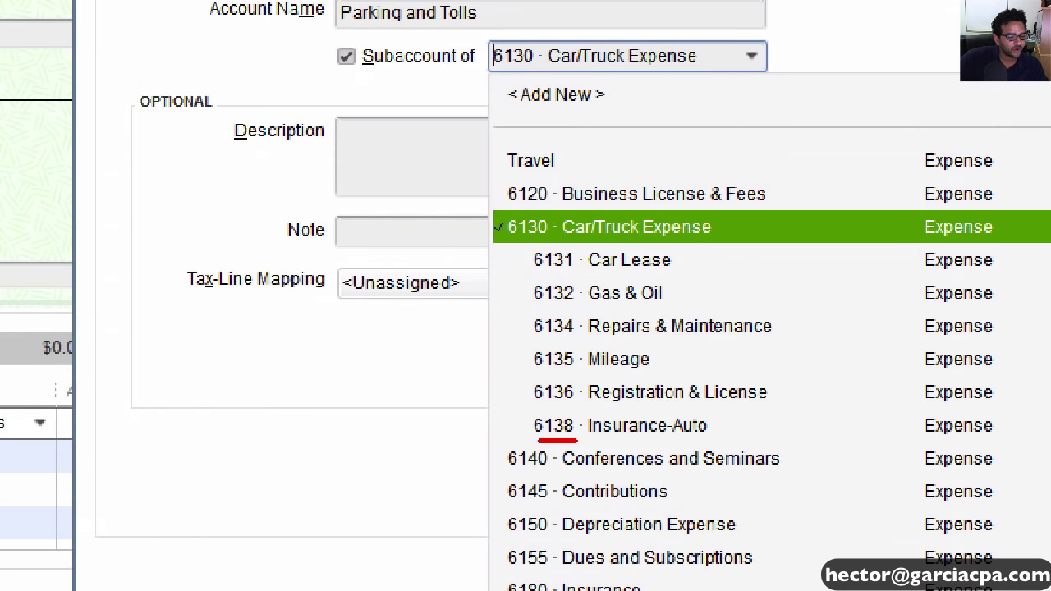
key("Escape")
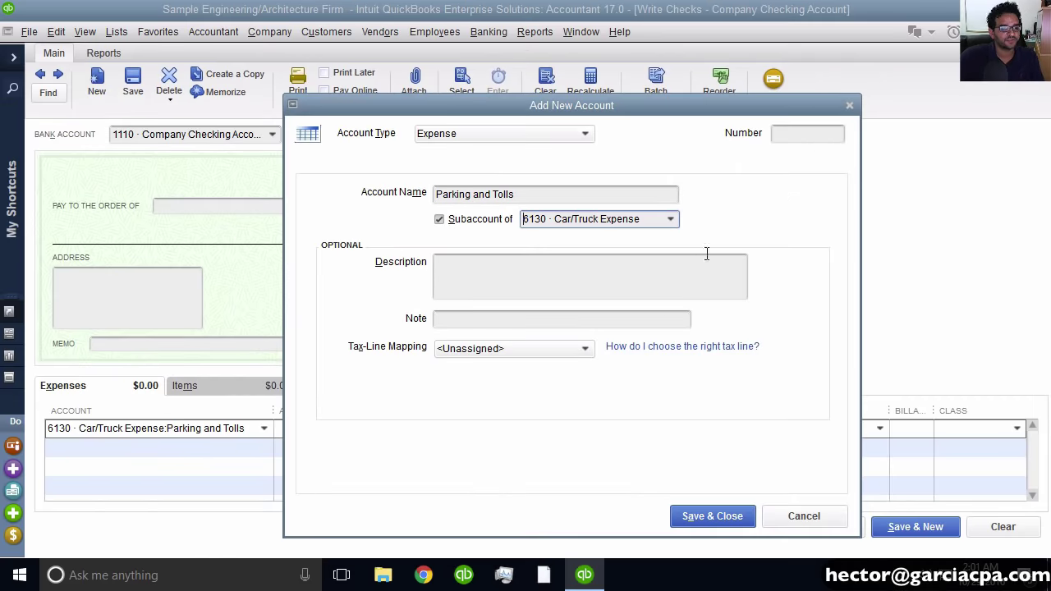
left_click(798, 136)
type("6139")
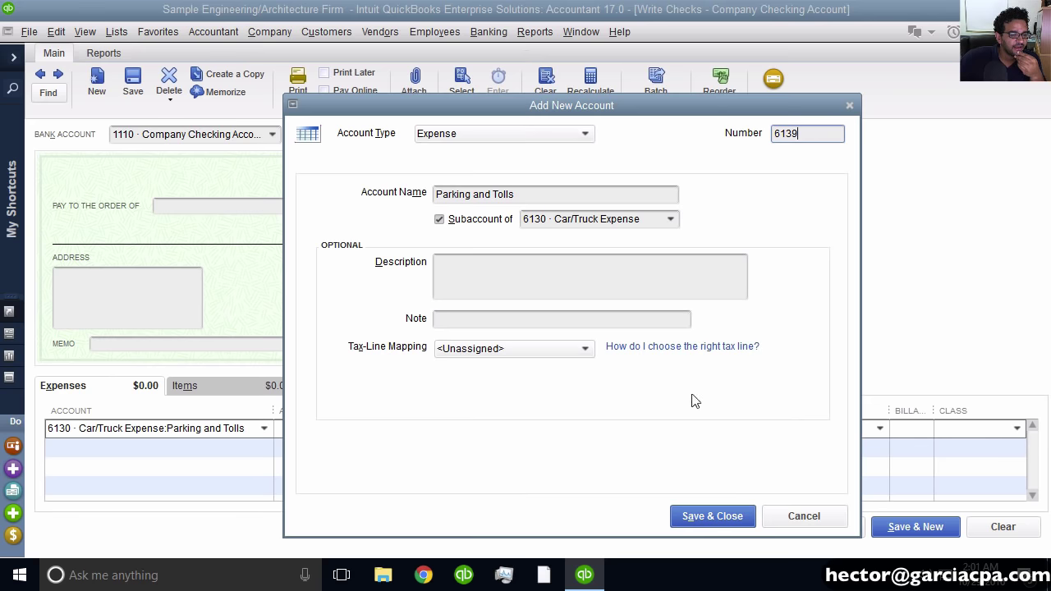
left_click(708, 516)
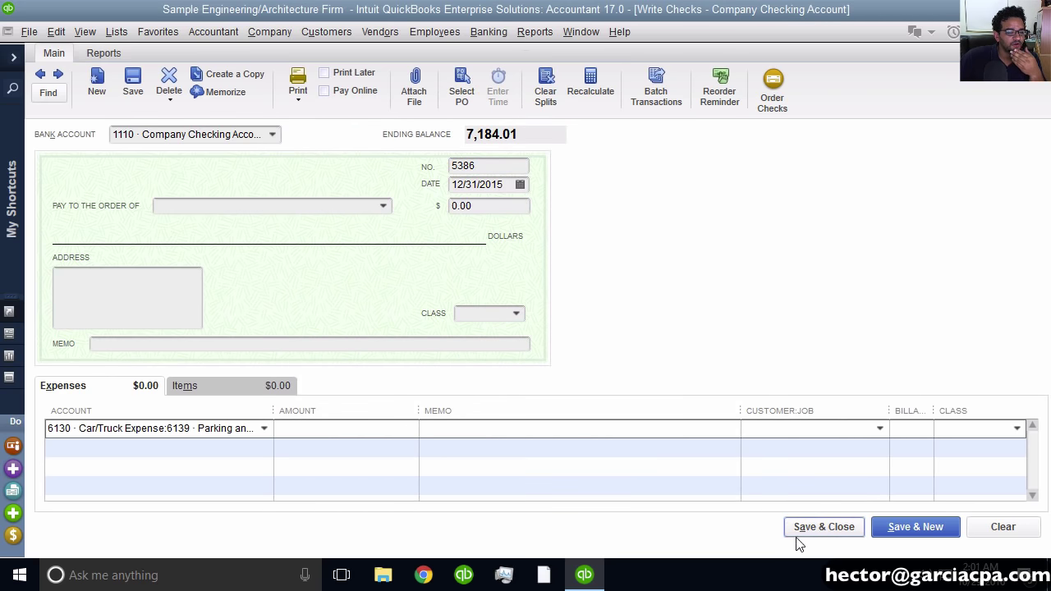
Close the check and return to the chart of accounts, selecting the Parking and Tolls subaccount.
left_click(821, 536)
left_click(486, 295)
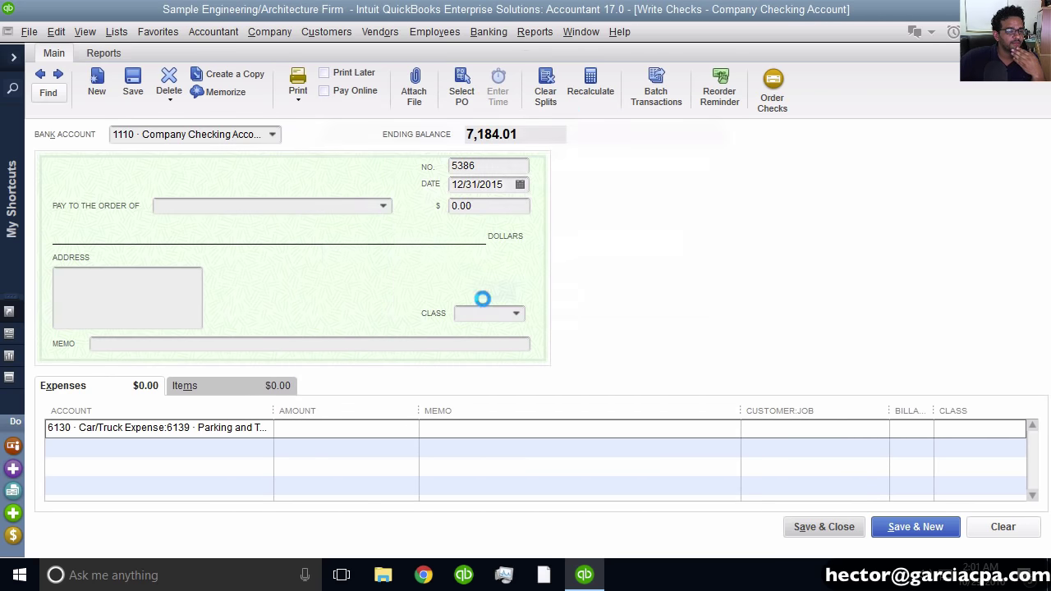
key("ctrl+a")
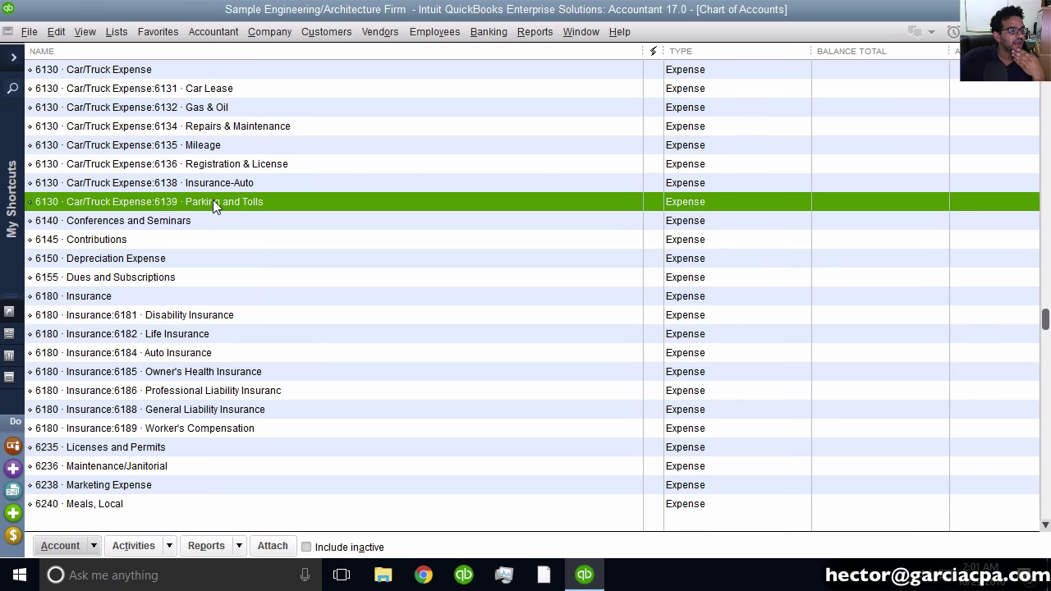
left_click(138, 70)
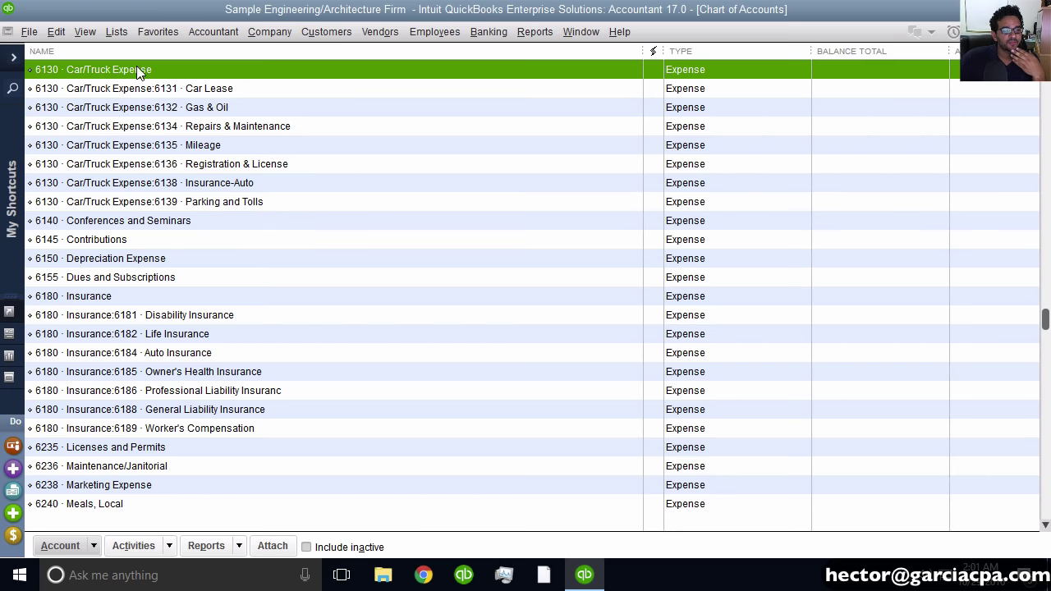
left_click(215, 201)
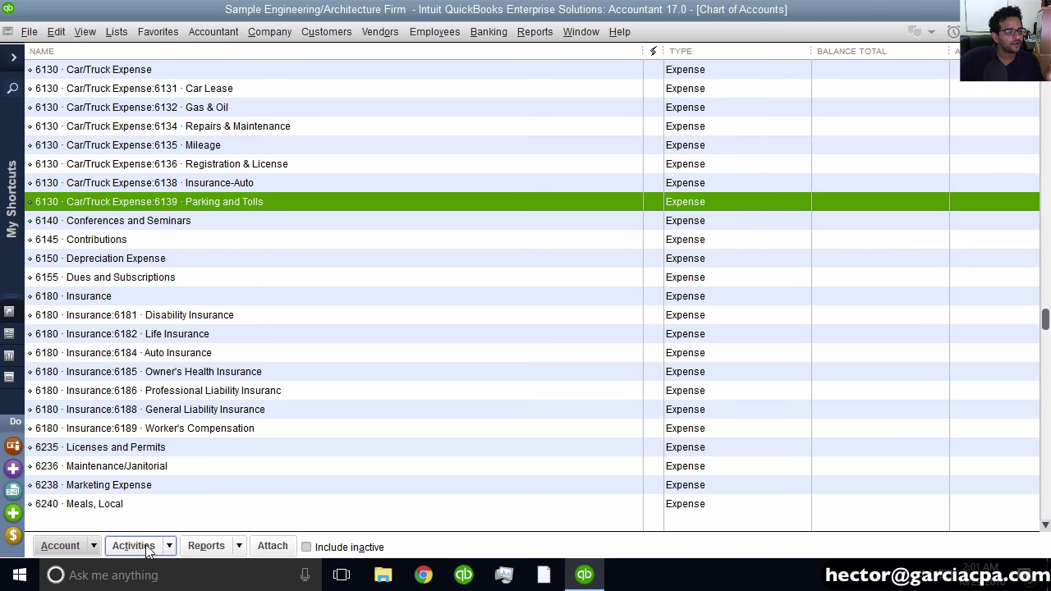
Switch the chart of accounts to hierarchical view.
left_click(64, 546)
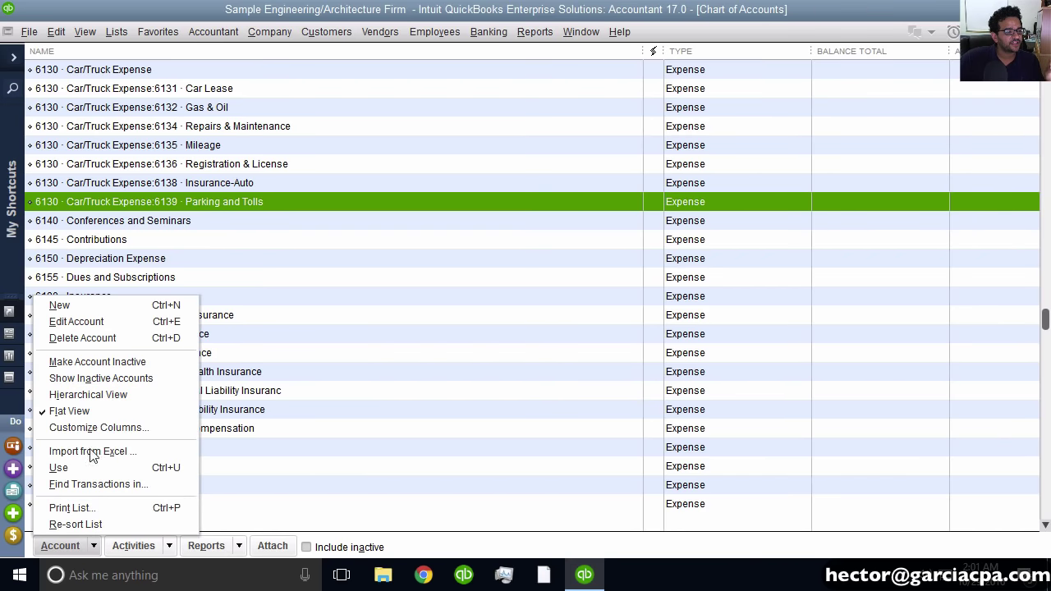
left_click(97, 394)
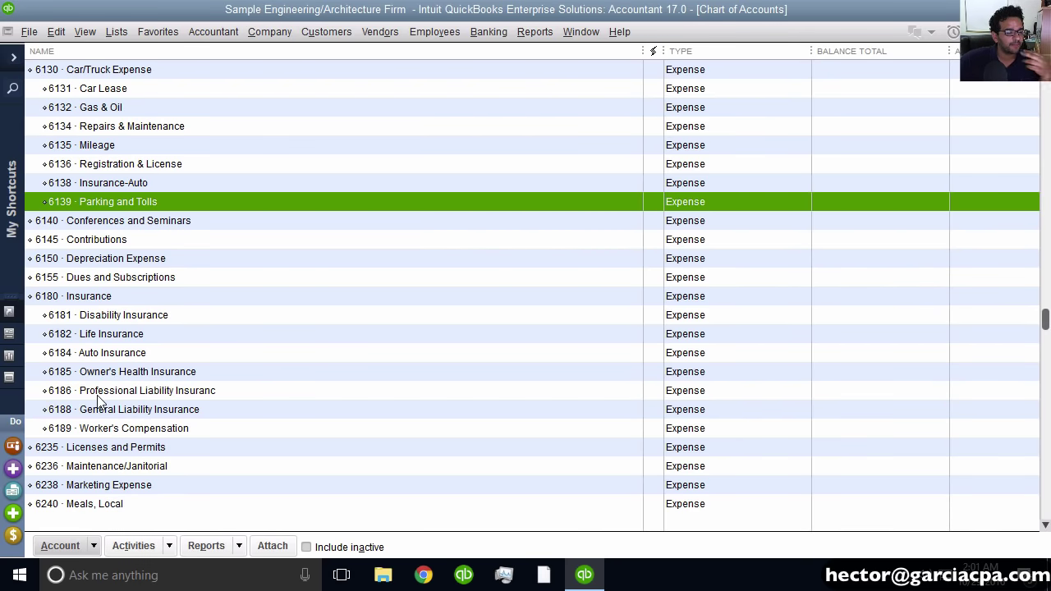
scroll(132, 308, "up", 2)
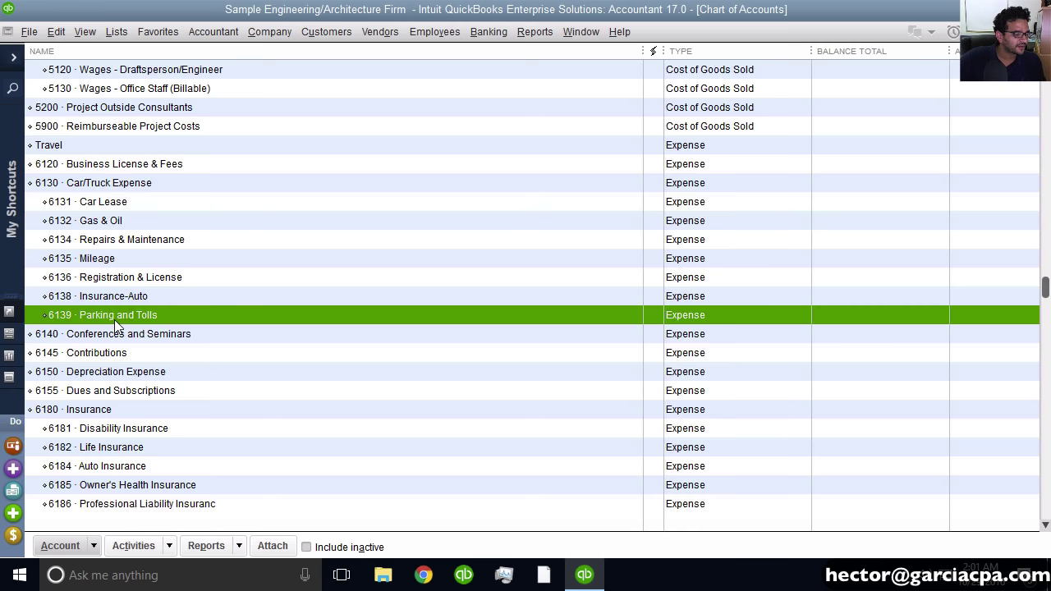
Customize the chart of accounts columns by adding Description and Tax Line to the chosen columns.
right_click(192, 228)
scroll(140, 234, "up", 1)
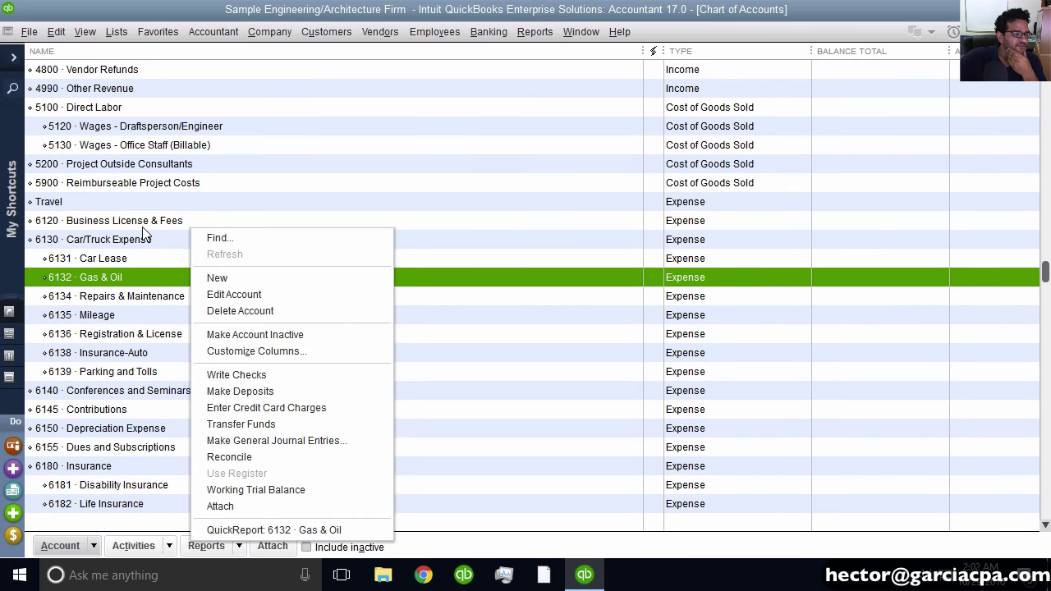
left_click(296, 354)
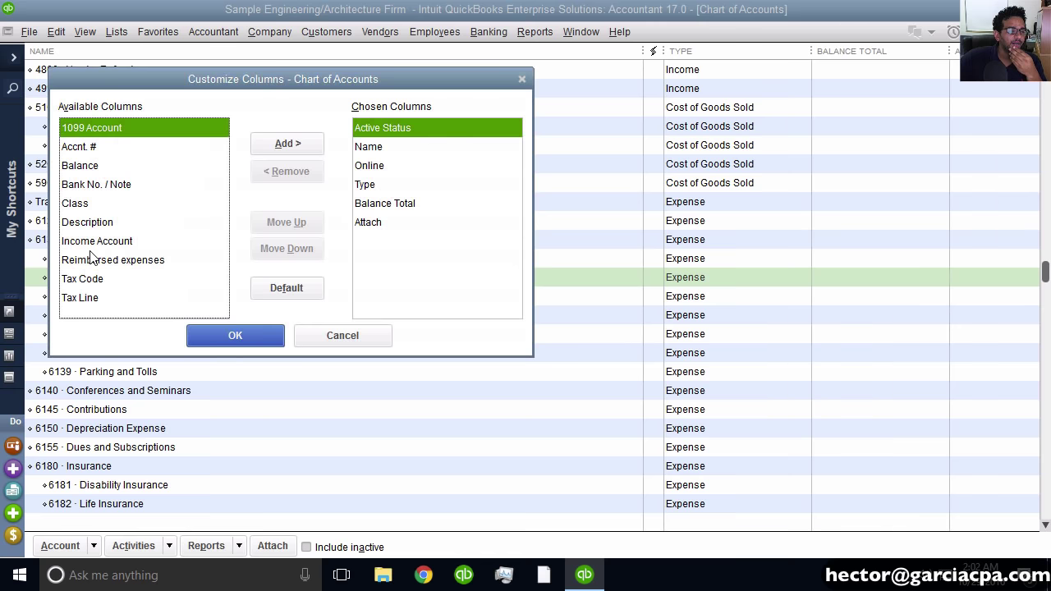
left_click(112, 225)
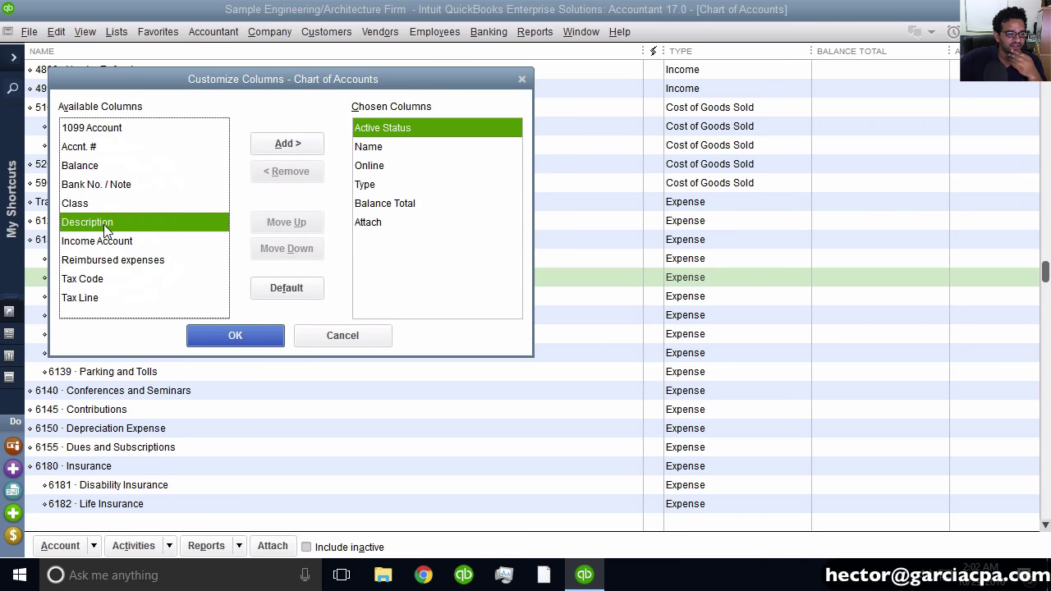
left_click(294, 150)
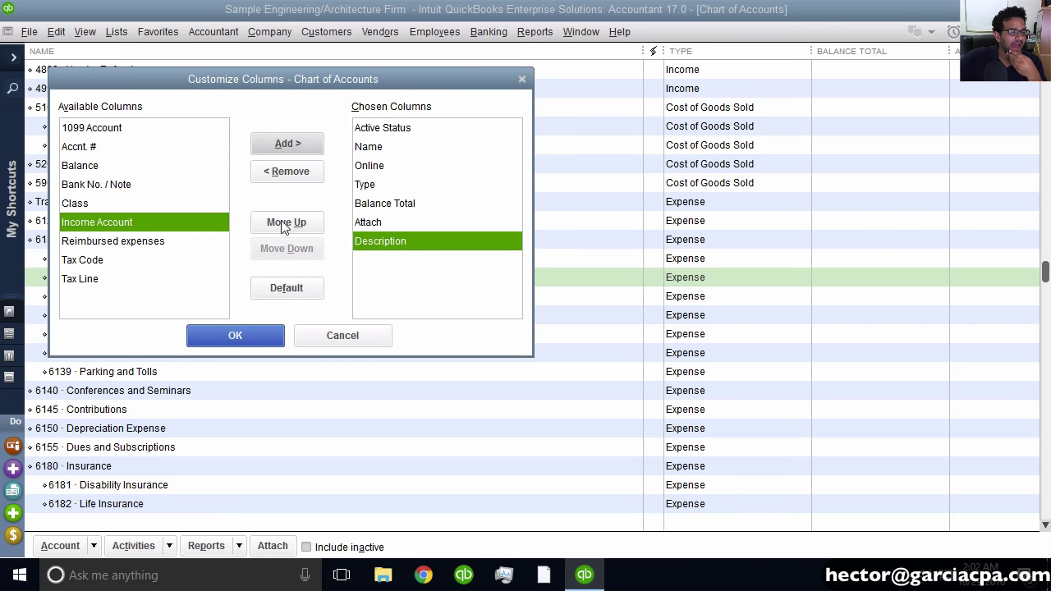
left_click(101, 280)
left_click(101, 282)
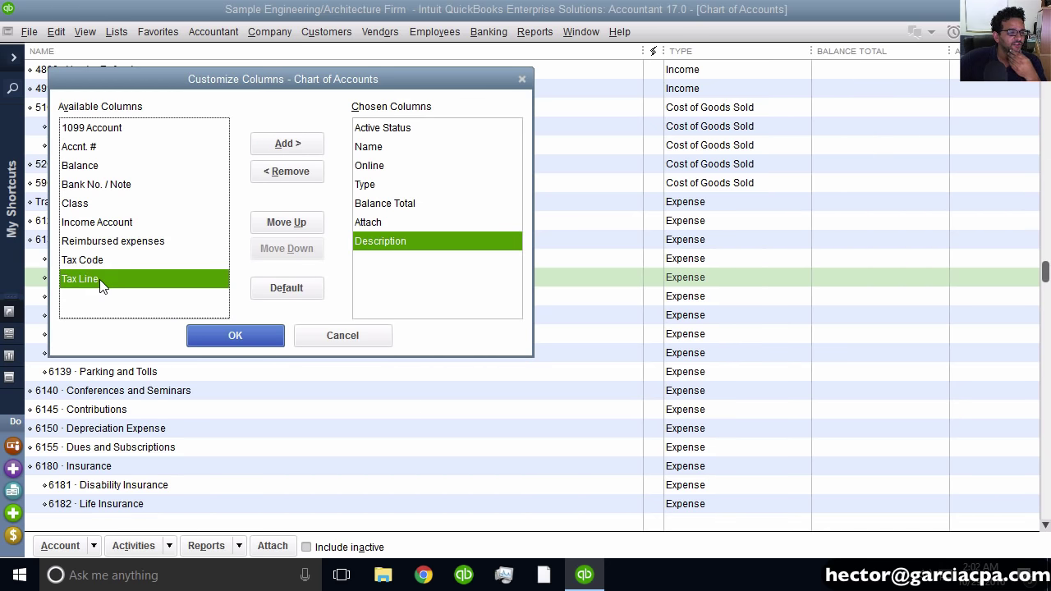
left_click(288, 145)
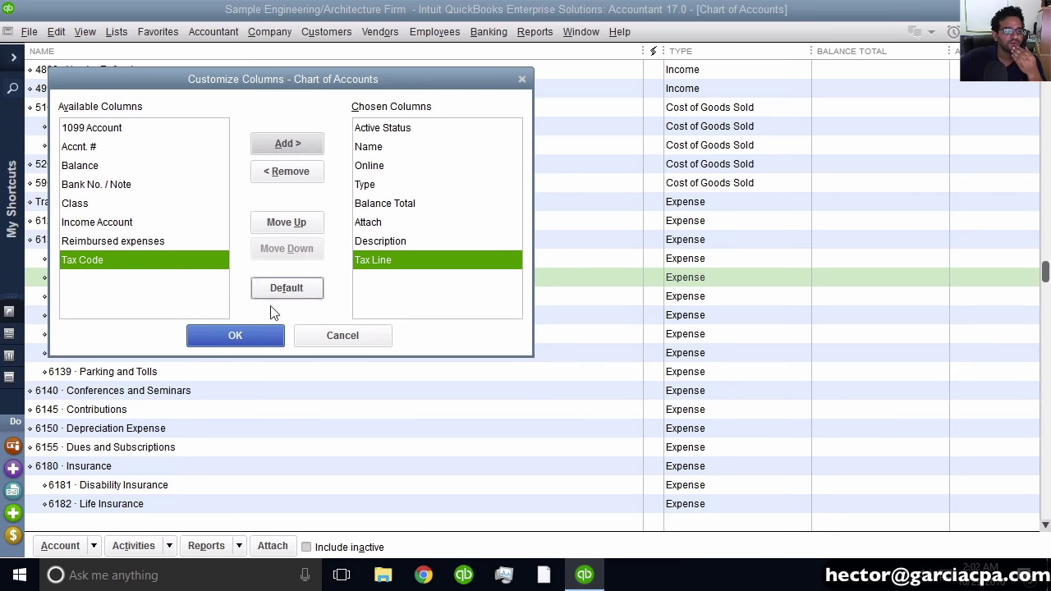
left_click(235, 337)
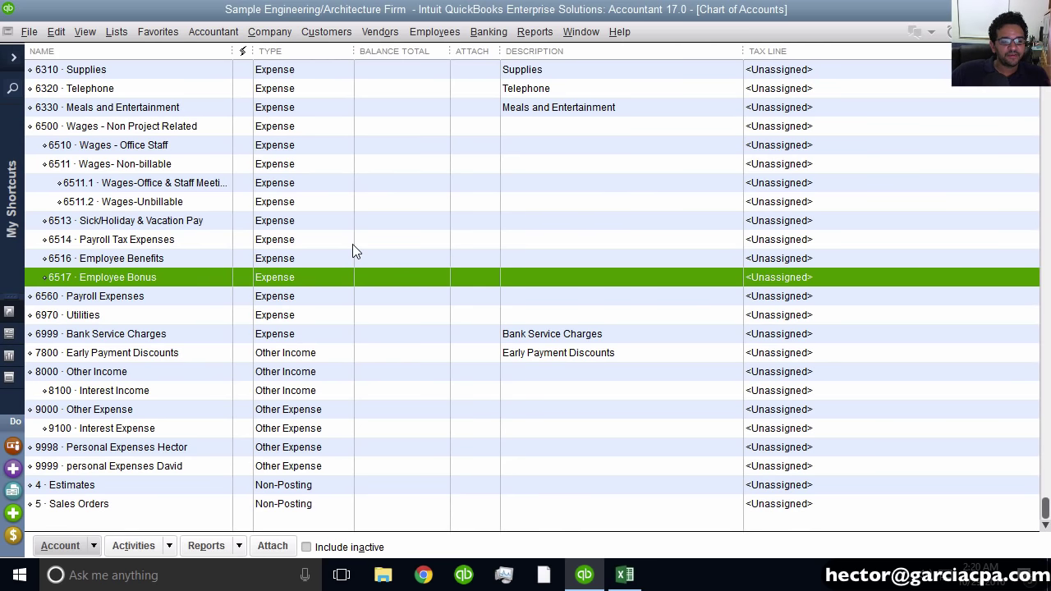
Review the Account Listing report with its Account column widened, and close it without memorizing it.
left_click(571, 337)
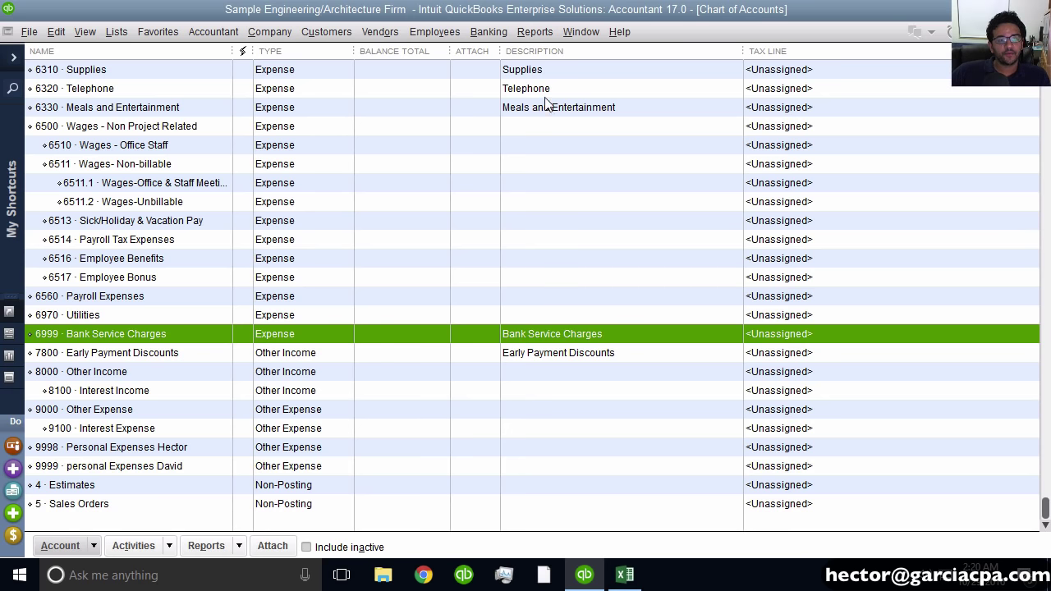
left_click(530, 32)
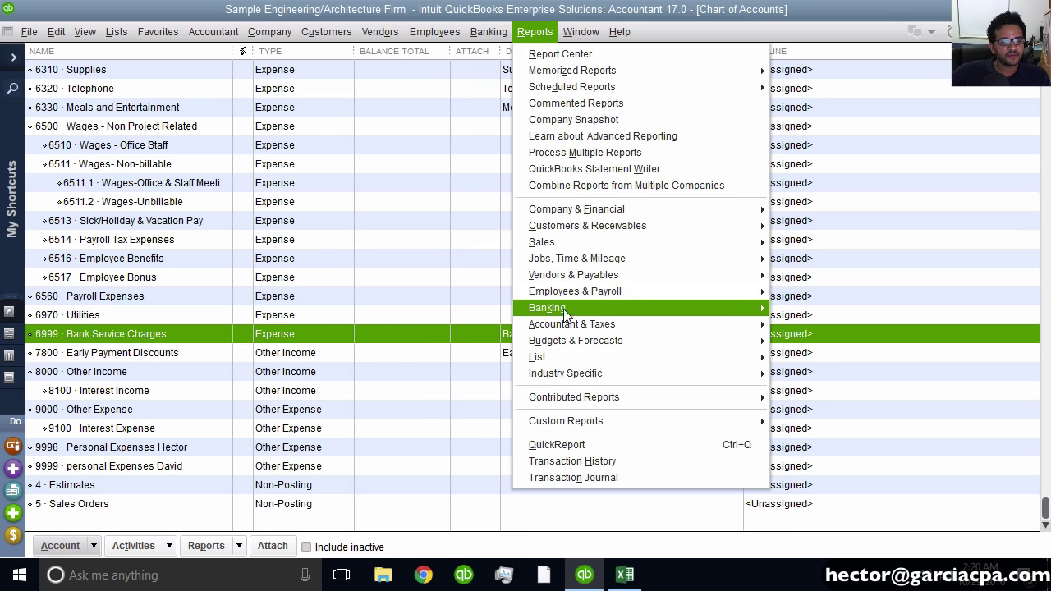
mouse_move(564, 354)
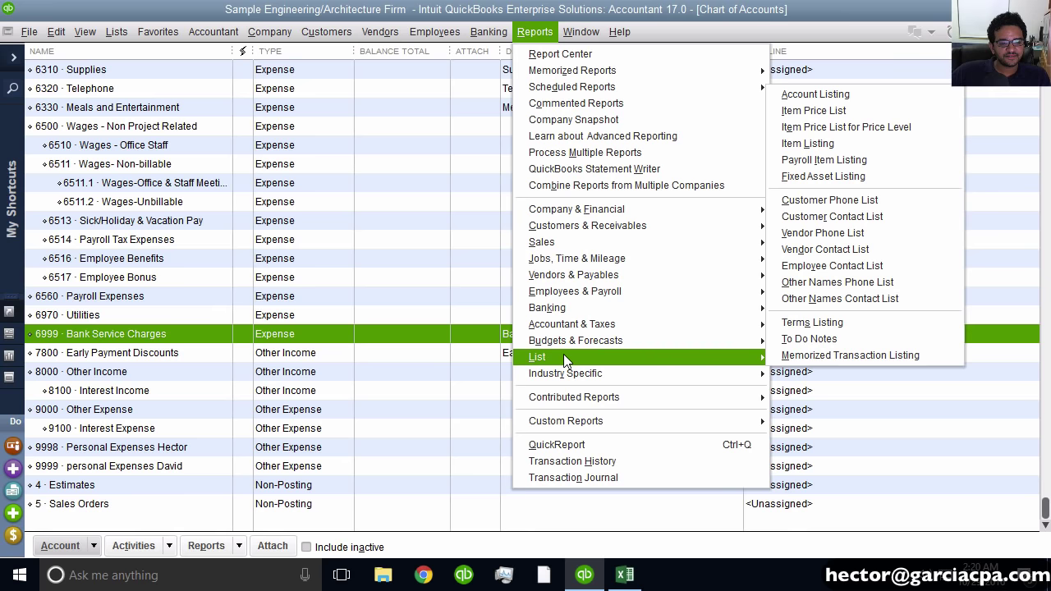
left_click(845, 96)
scroll(568, 249, "down", 20)
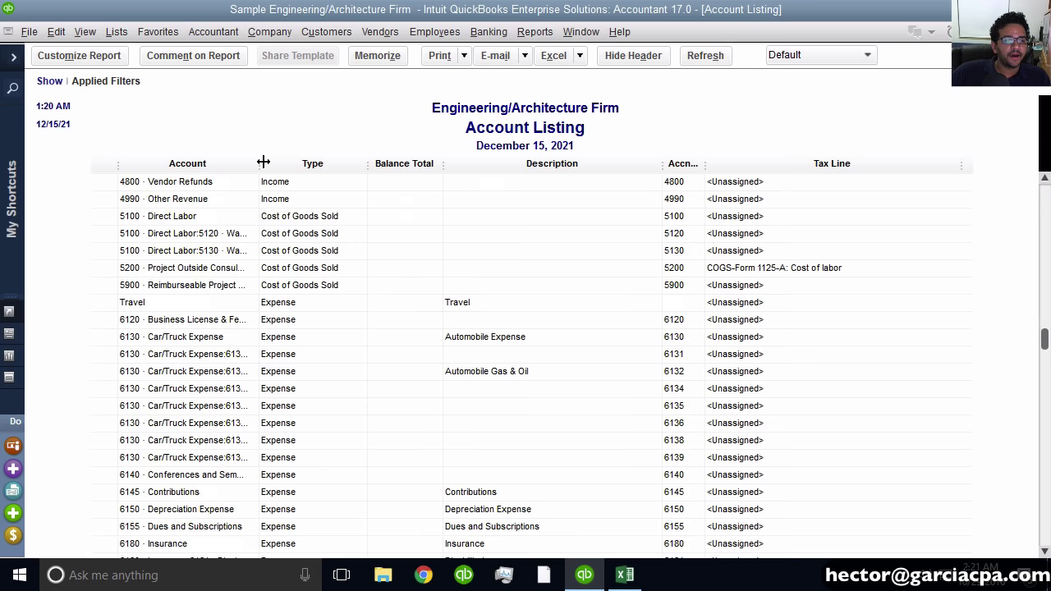
left_click_drag(261, 164, 340, 162)
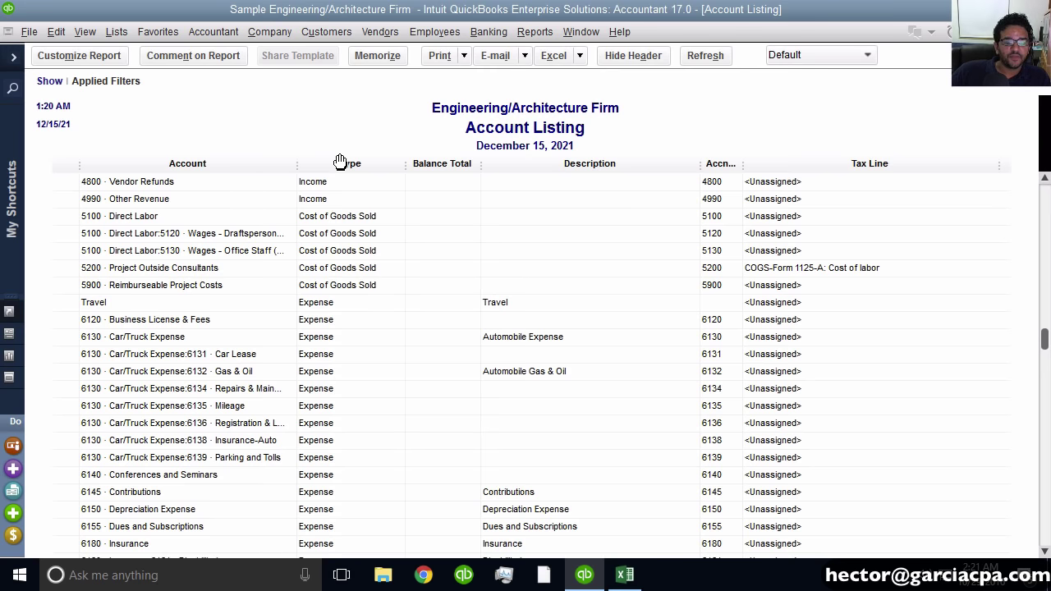
key("Escape")
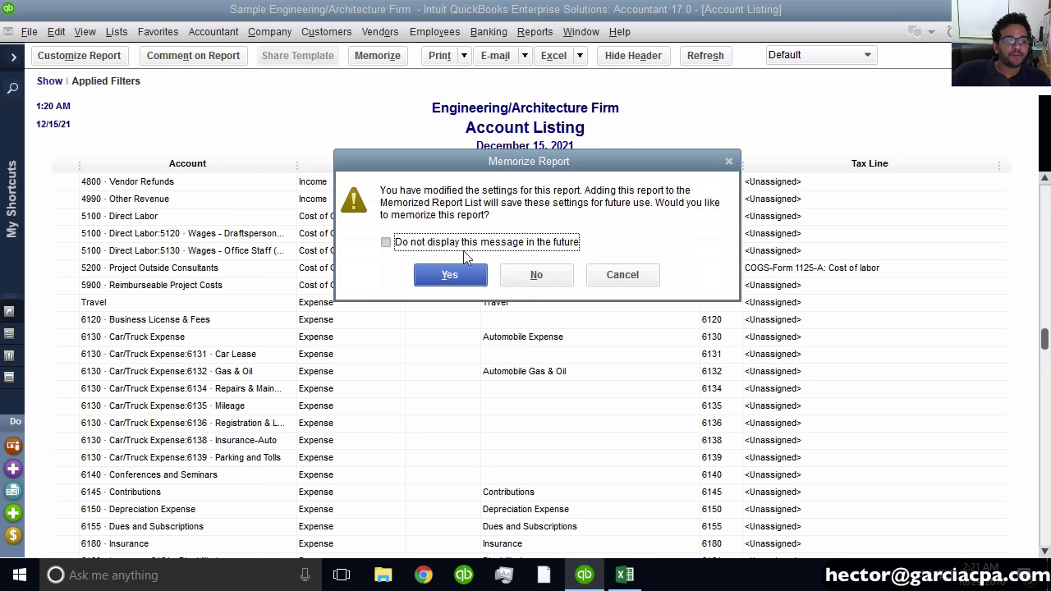
left_click(530, 275)
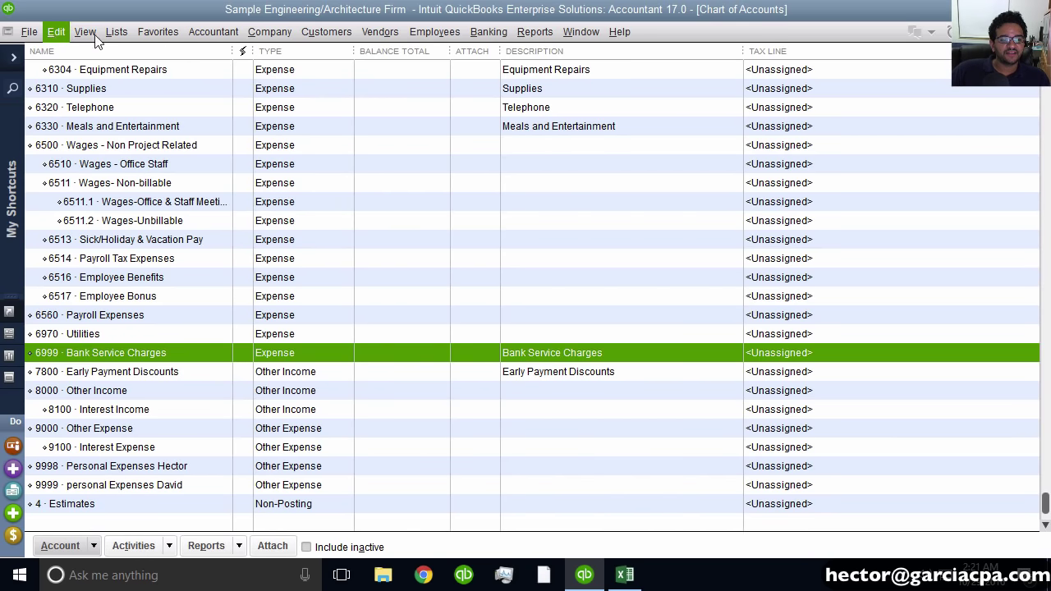
Open the Profit & Loss Standard report, go to the expense accounts, and widen the account name column.
left_click(552, 37)
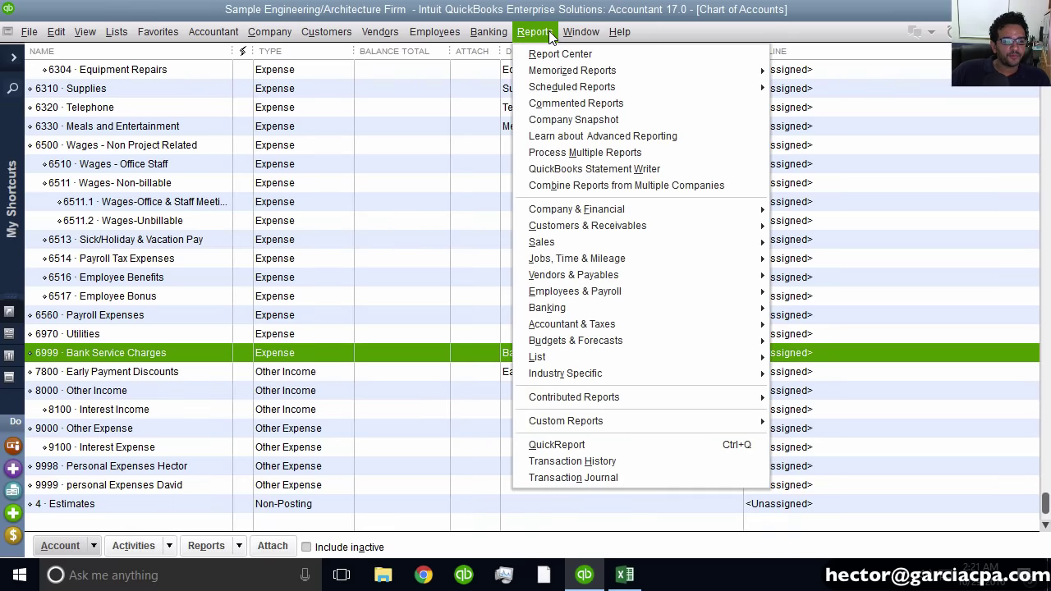
mouse_move(626, 219)
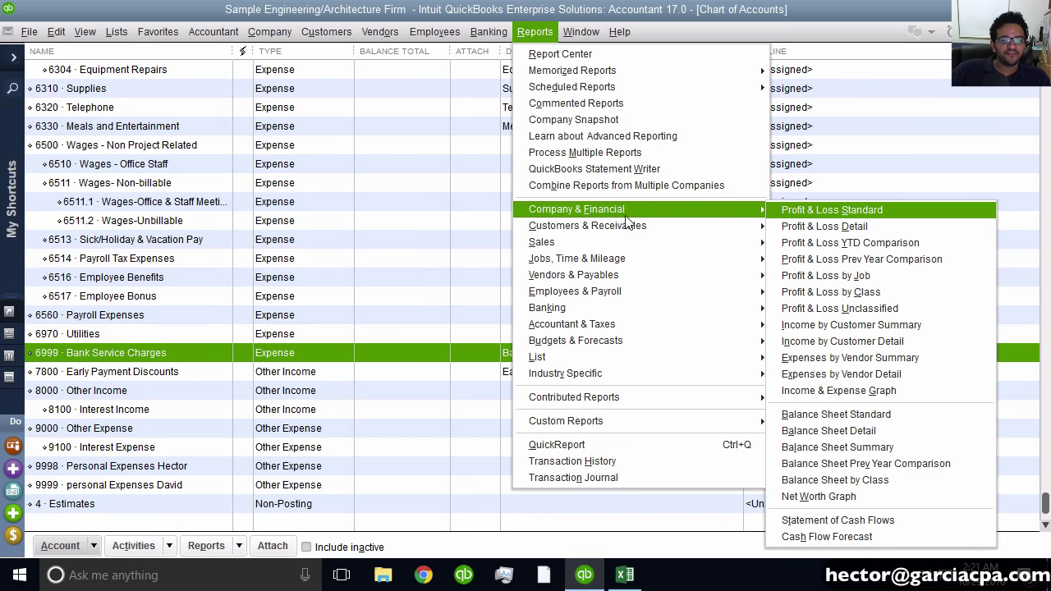
left_click(846, 210)
scroll(604, 347, "down", 7)
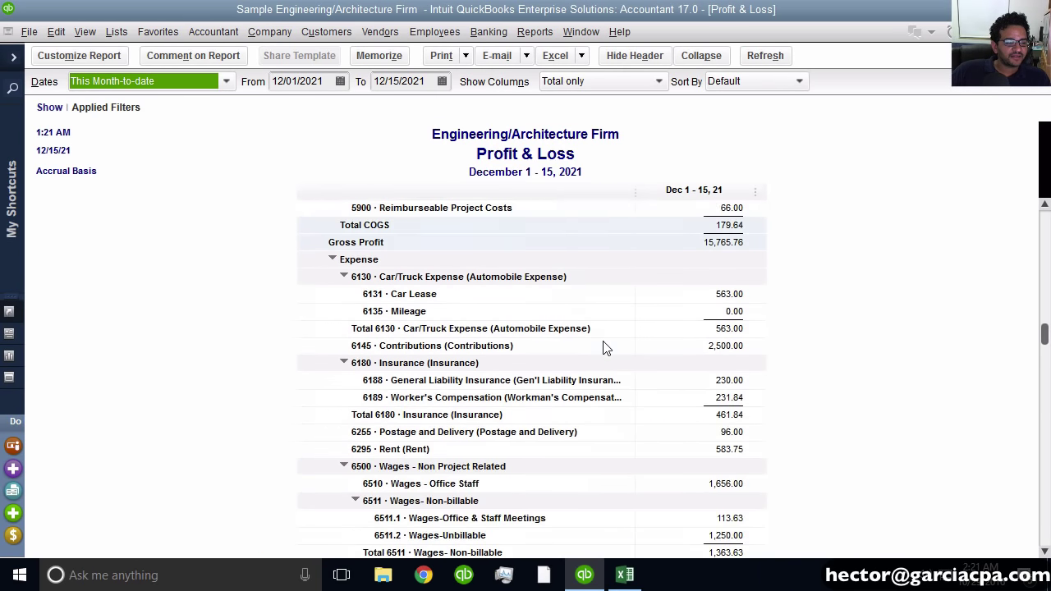
scroll(599, 352, "up", 1)
scroll(599, 353, "up", 1)
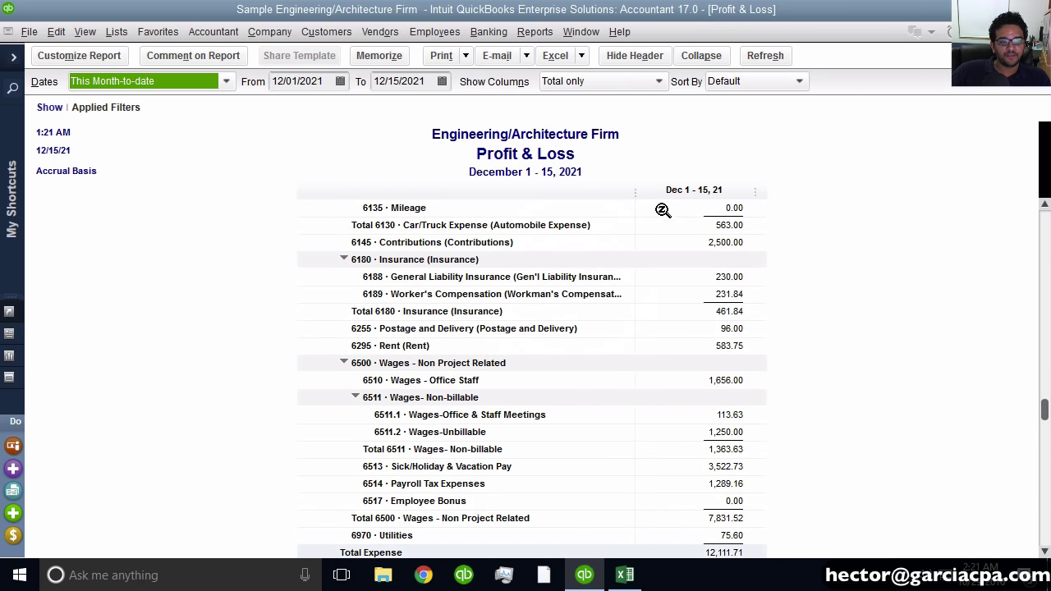
left_click_drag(634, 191, 654, 193)
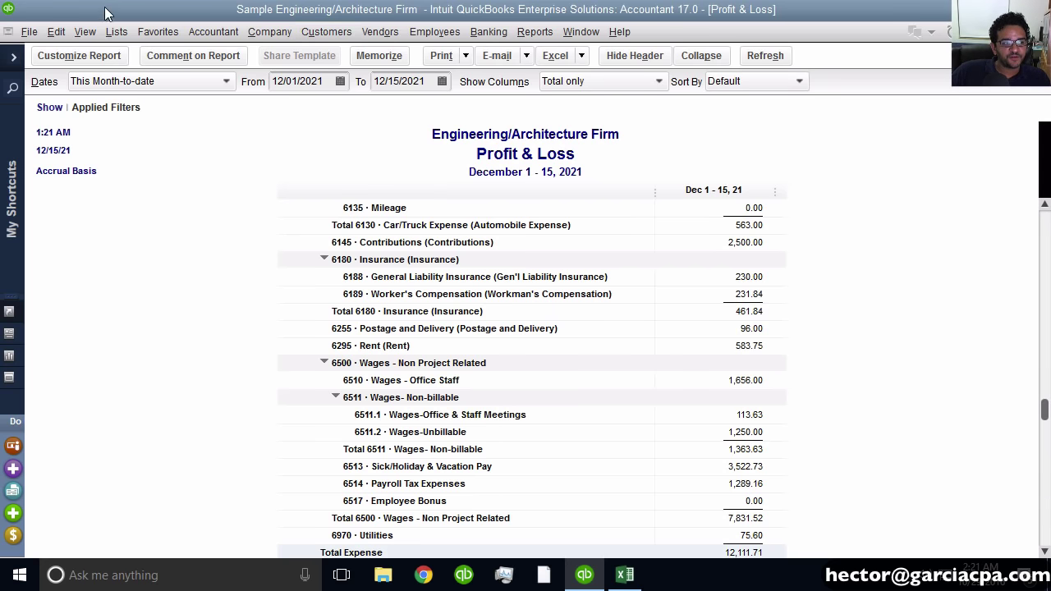
Set the company preference for Reports & Graphs to show accounts in reports by Name only.
left_click(57, 32)
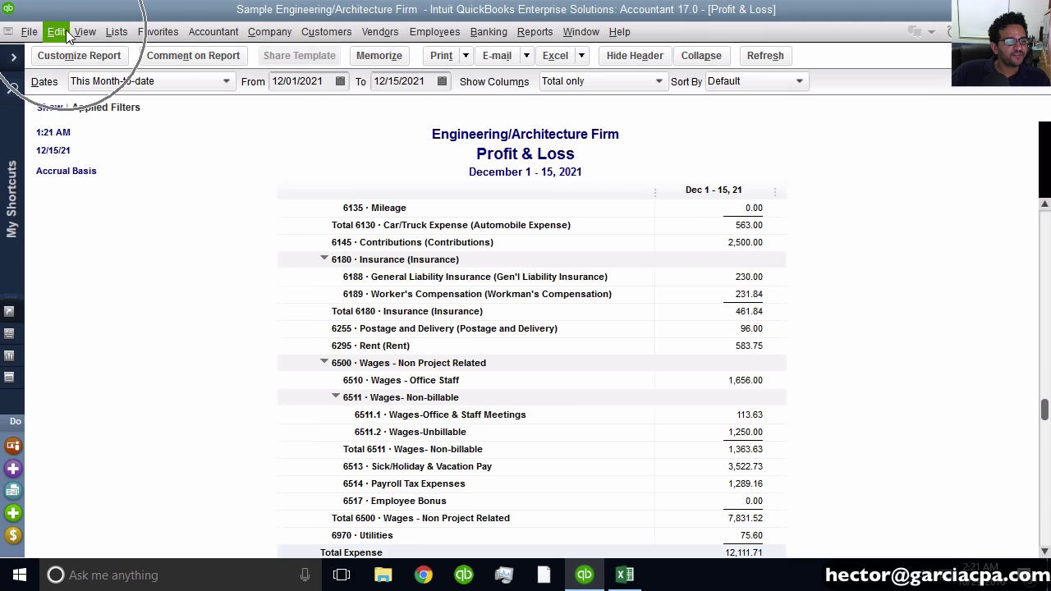
left_click(89, 281)
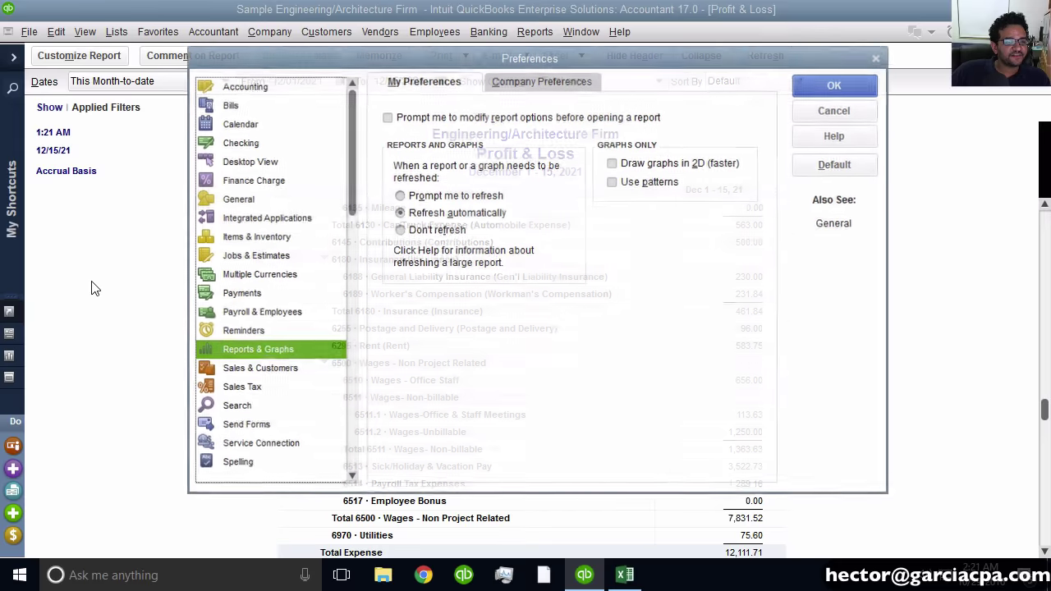
left_click(260, 353)
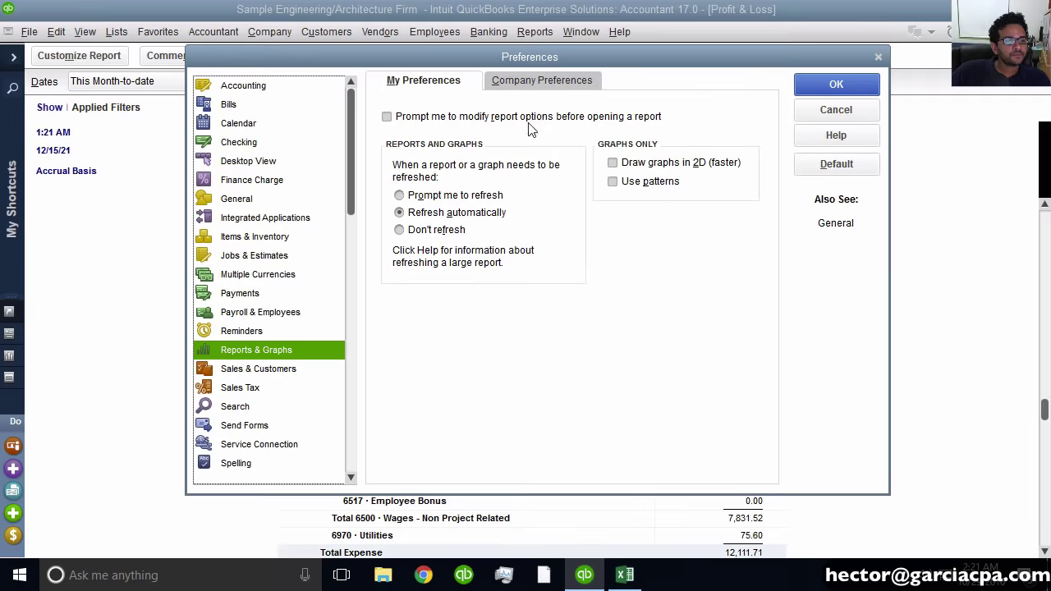
left_click(536, 82)
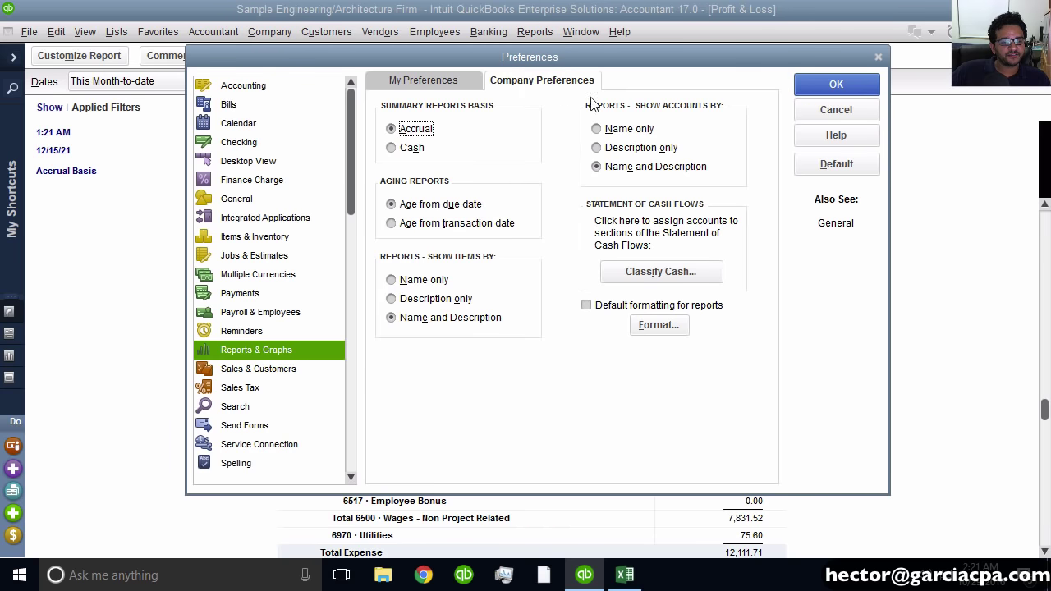
left_click(629, 132)
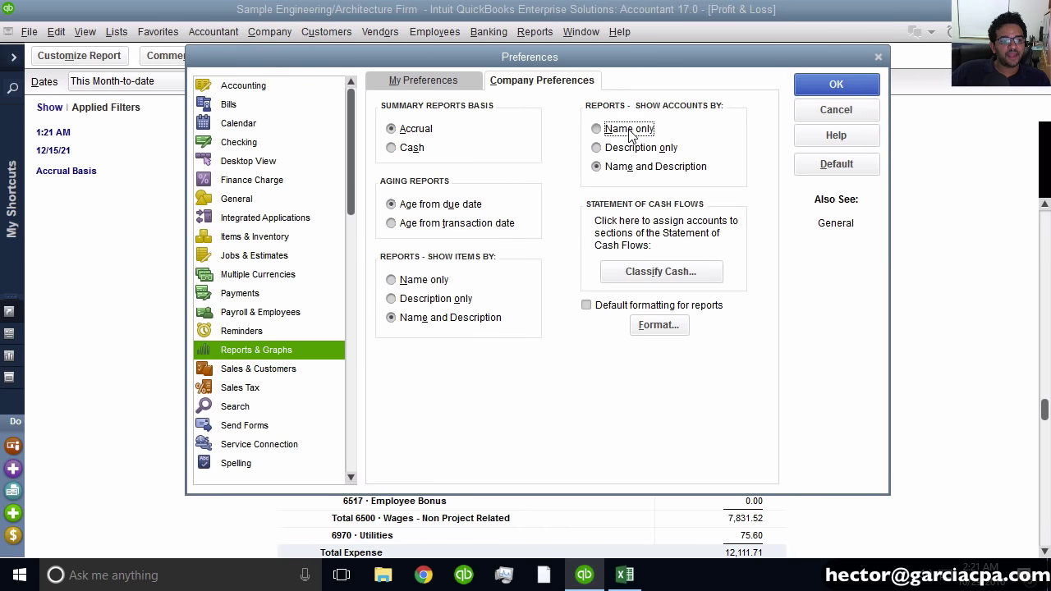
left_click(836, 86)
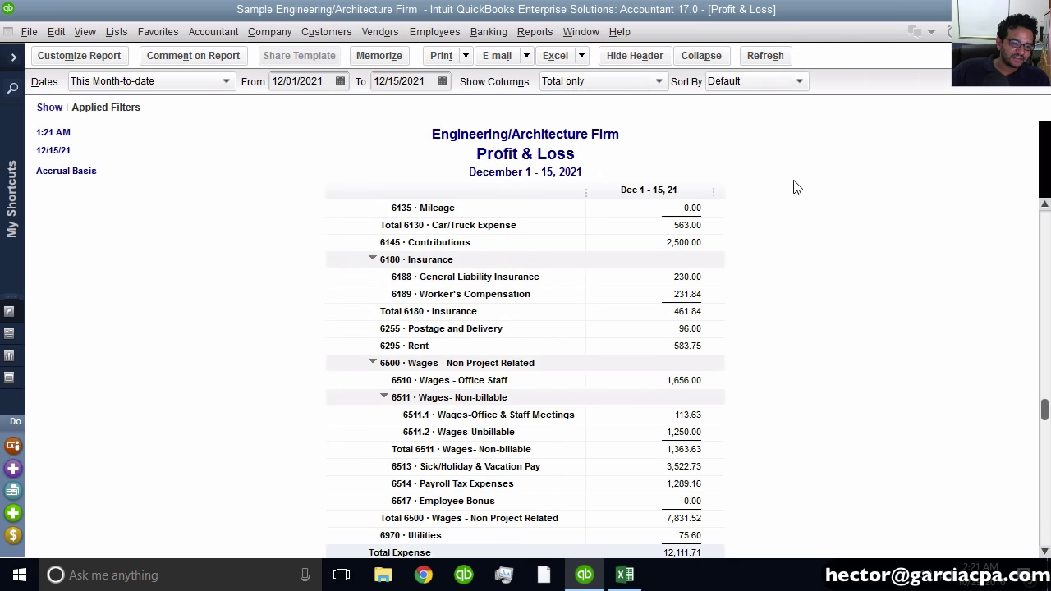
Set the company report preference to show accounts by Name and Description, and widen the Profit & Loss account name column.
left_click(56, 31)
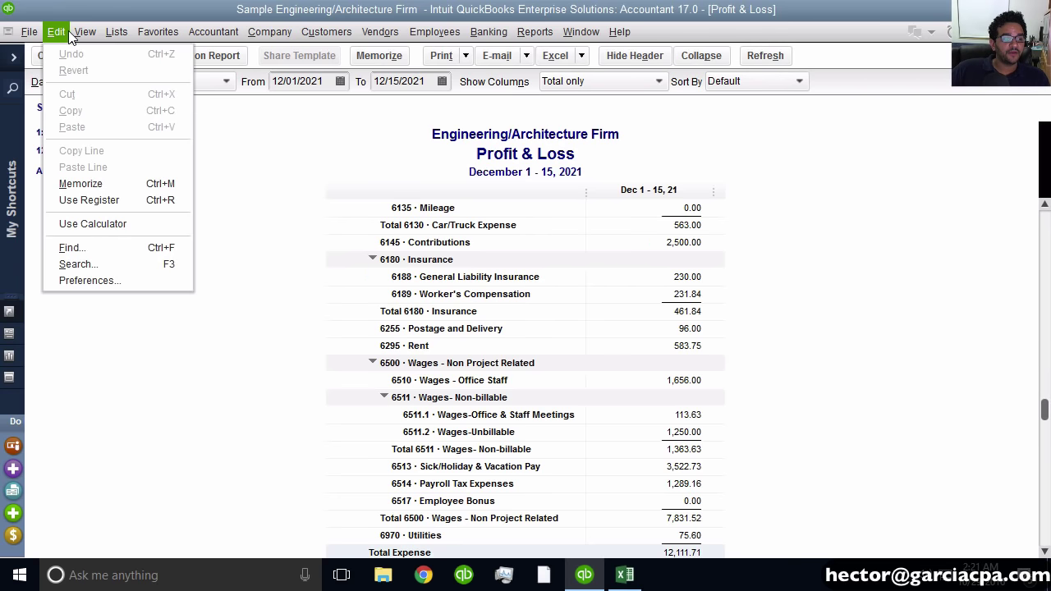
left_click(86, 280)
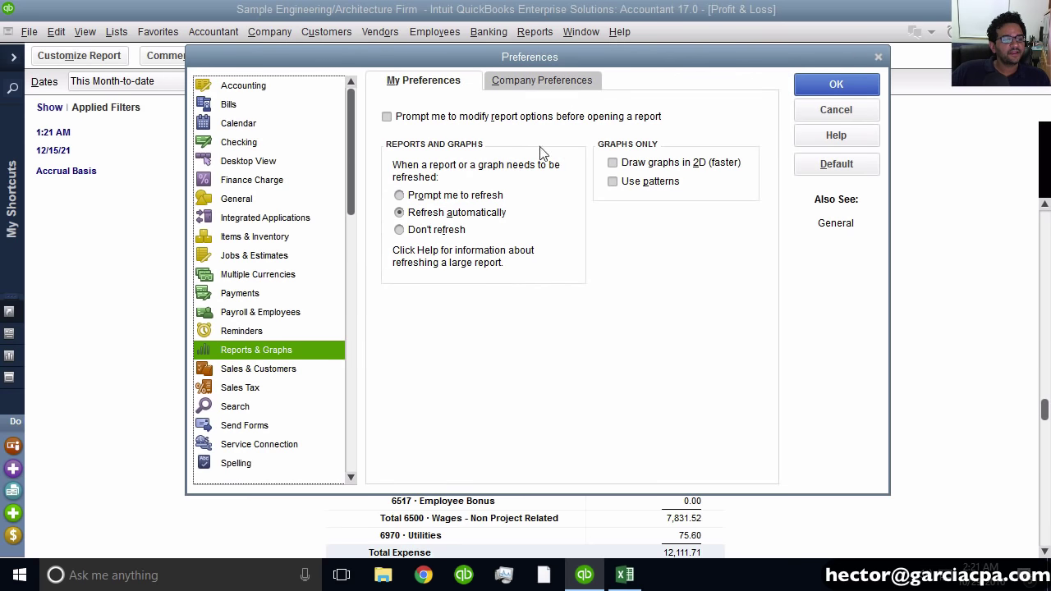
left_click(558, 82)
left_click(642, 167)
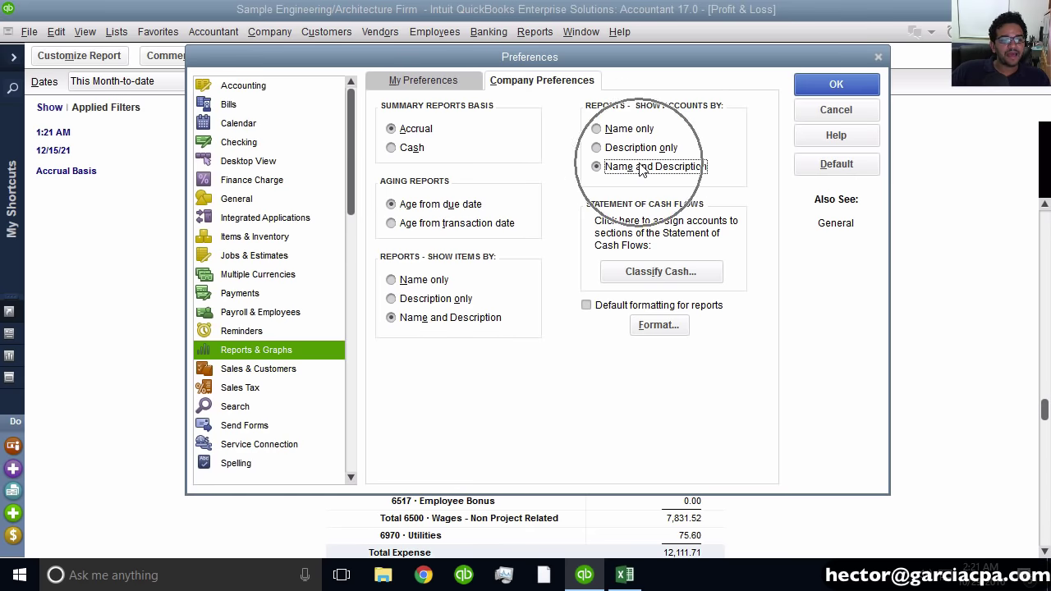
left_click(806, 87)
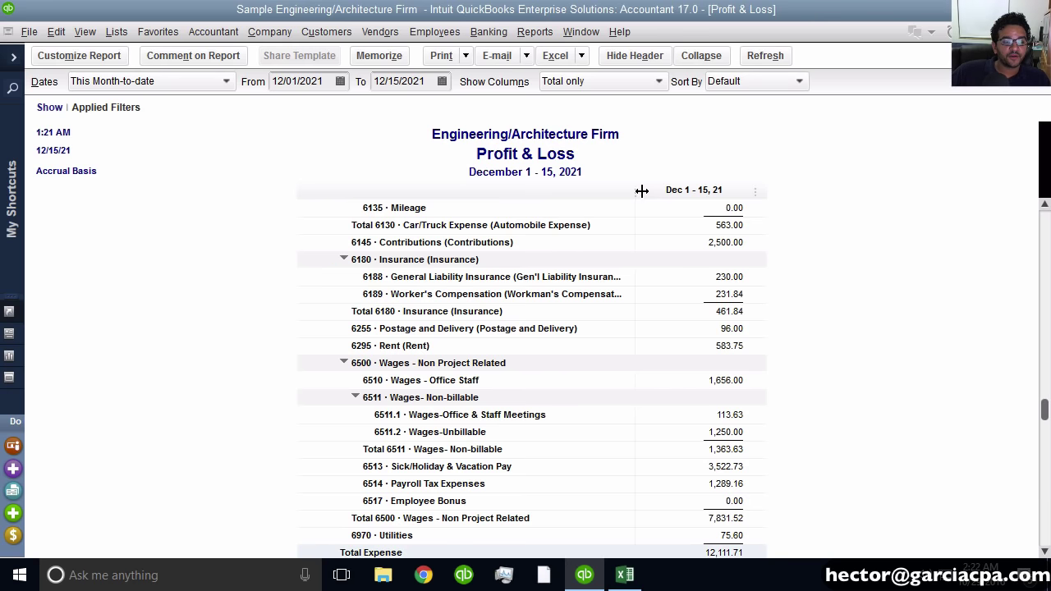
left_click_drag(637, 191, 686, 190)
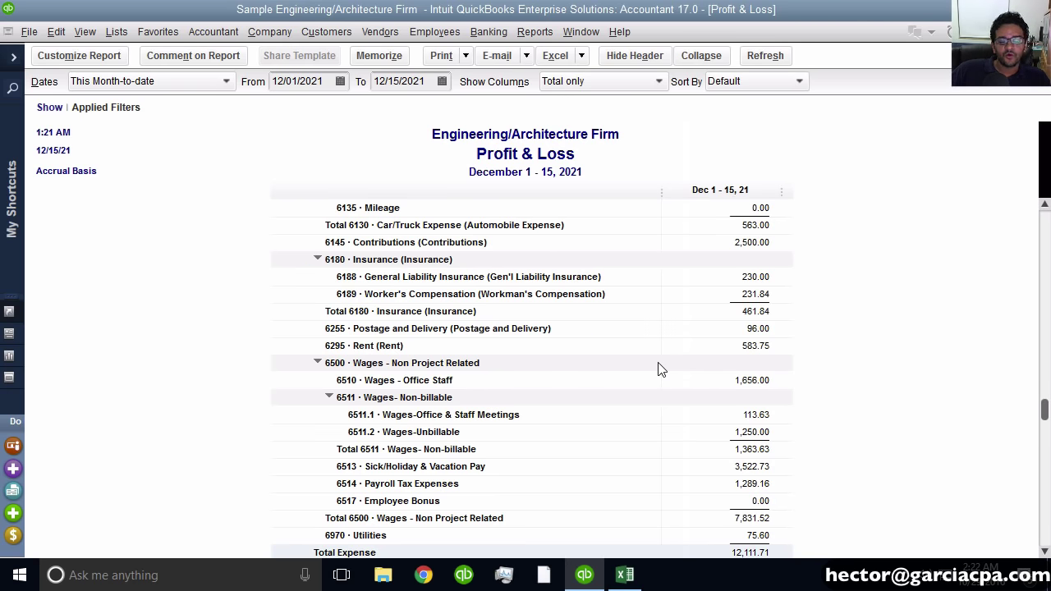
scroll(661, 370, "down", 1)
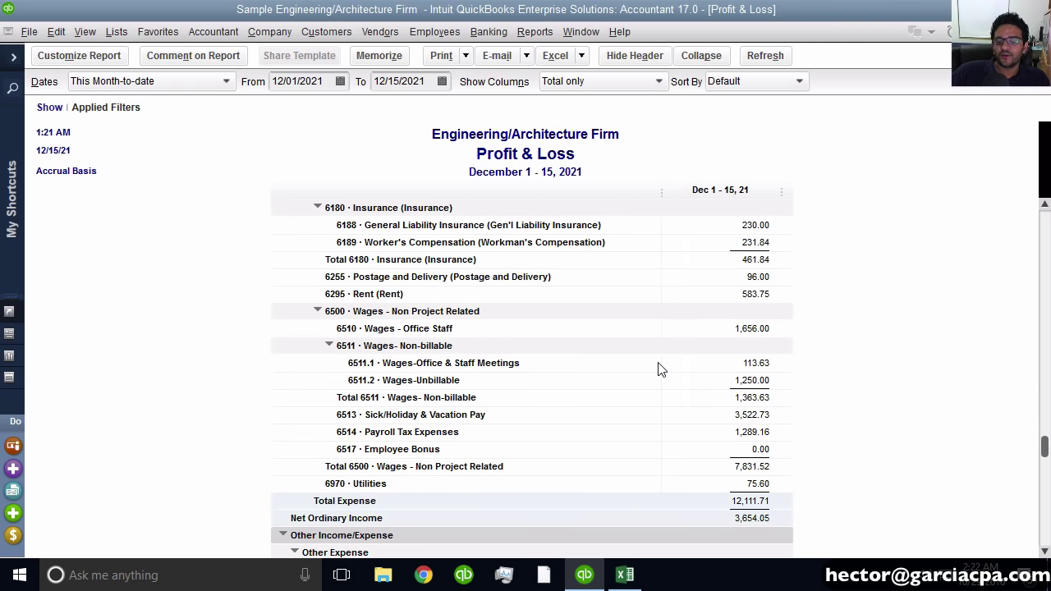
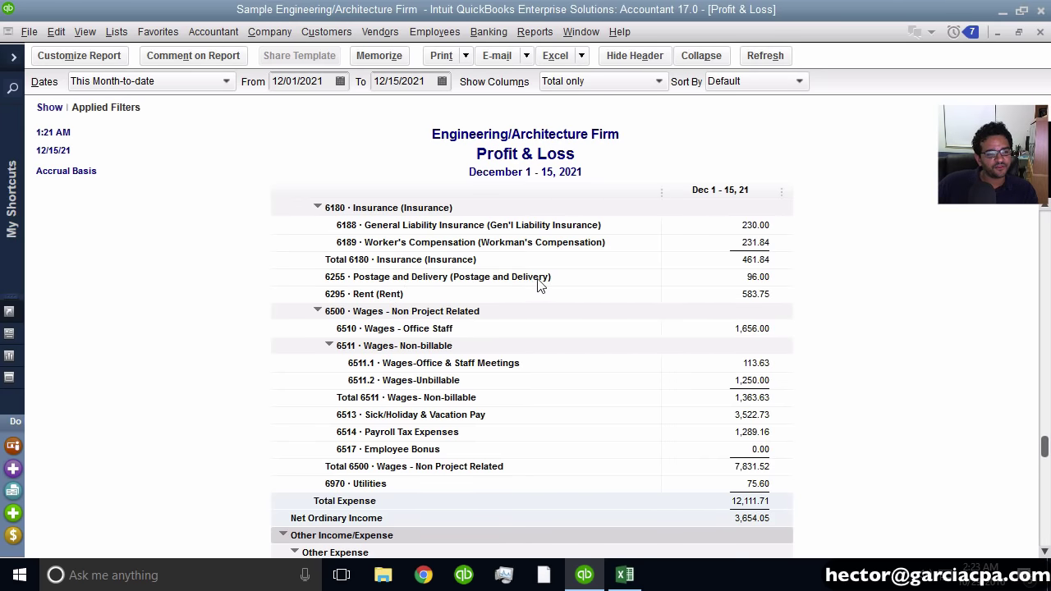
Open the chart of accounts and export the Chart of Accounts list to a desktop IIF file named with the owner's first name plus COA.
key("ctrl+a")
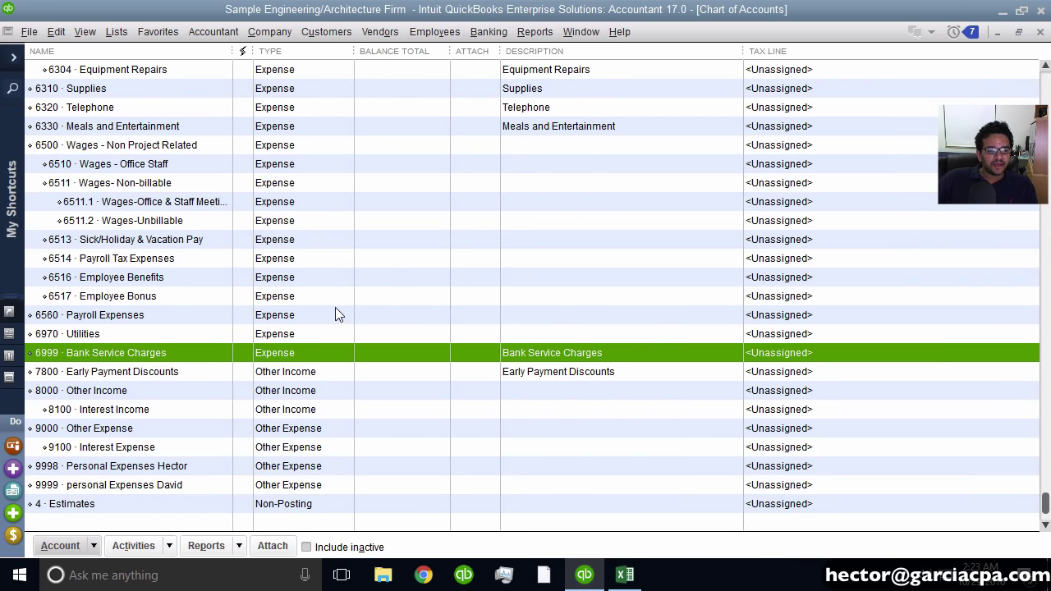
left_click(30, 33)
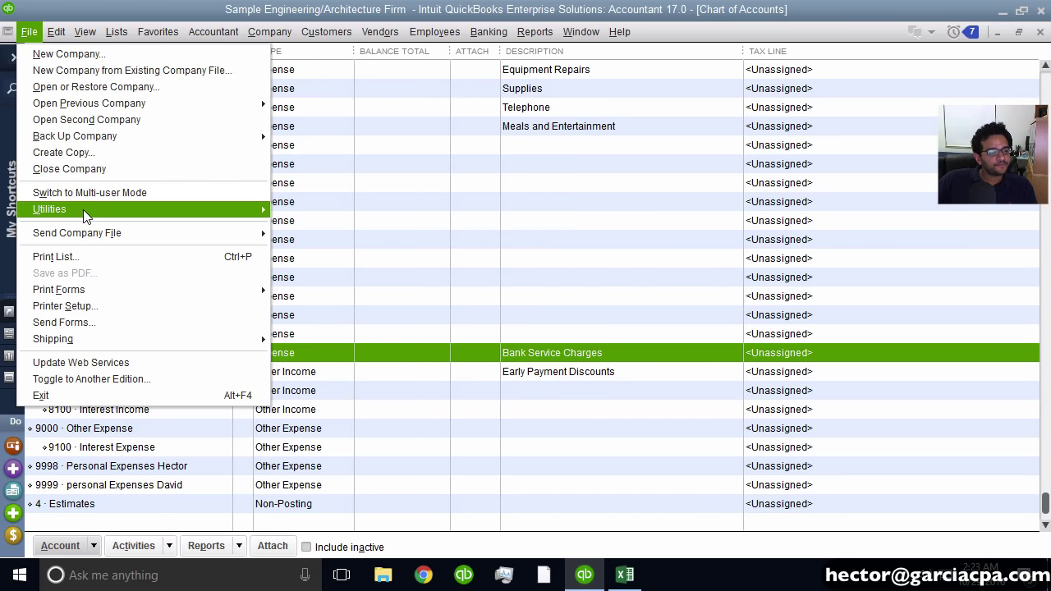
mouse_move(86, 215)
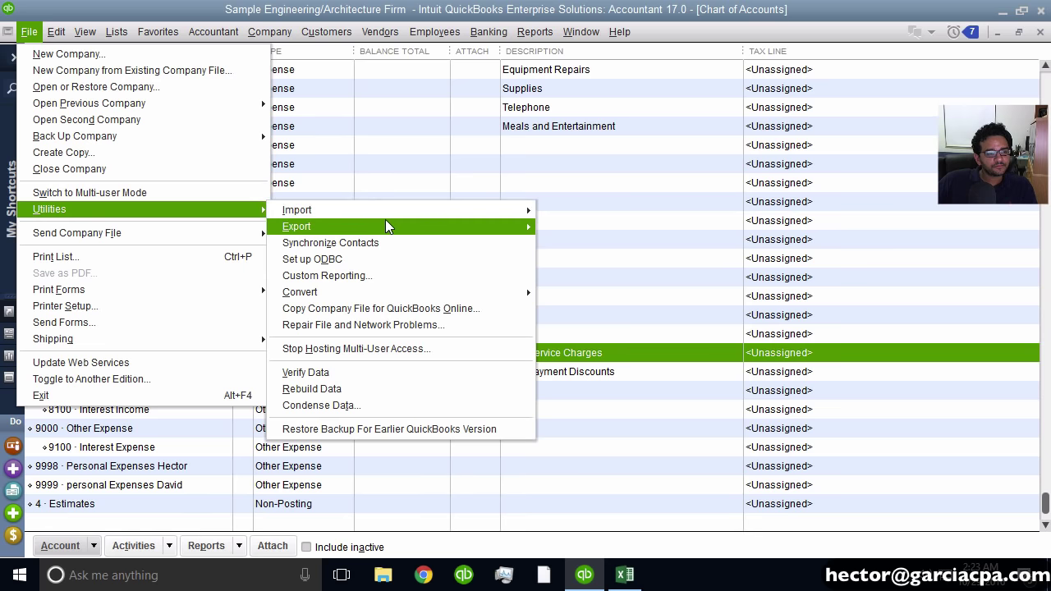
mouse_move(389, 228)
left_click(638, 228)
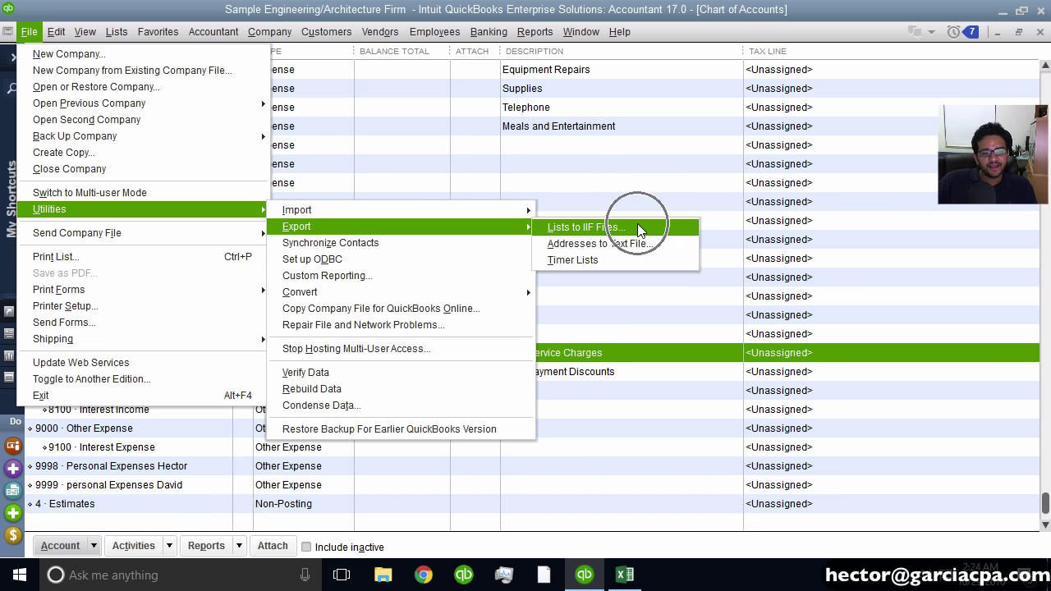
left_click(638, 228)
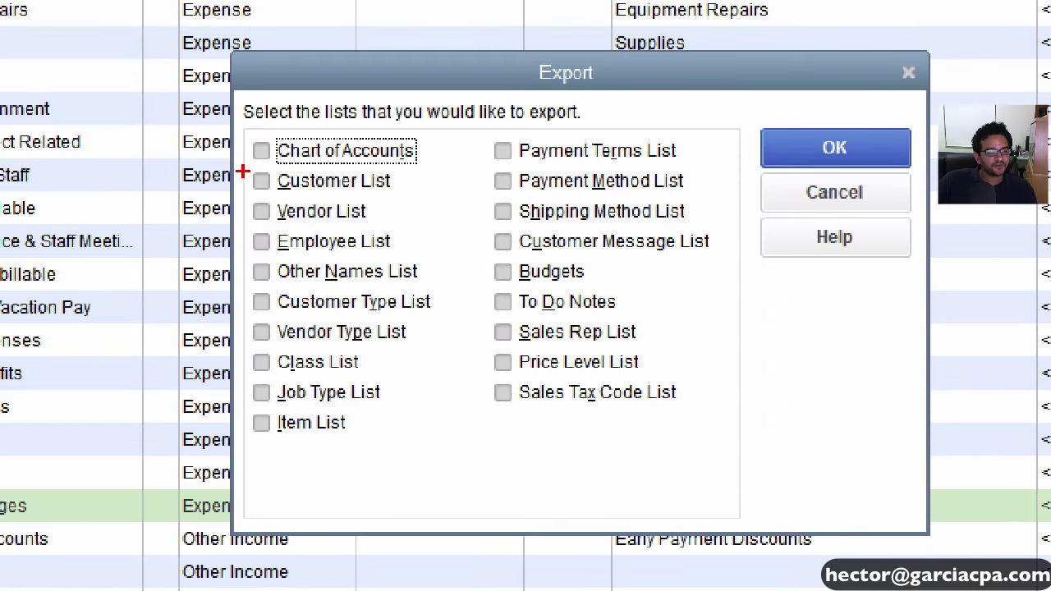
mouse_move(289, 161)
left_mouse_down()
mouse_move(399, 157)
mouse_move(290, 127)
left_mouse_up()
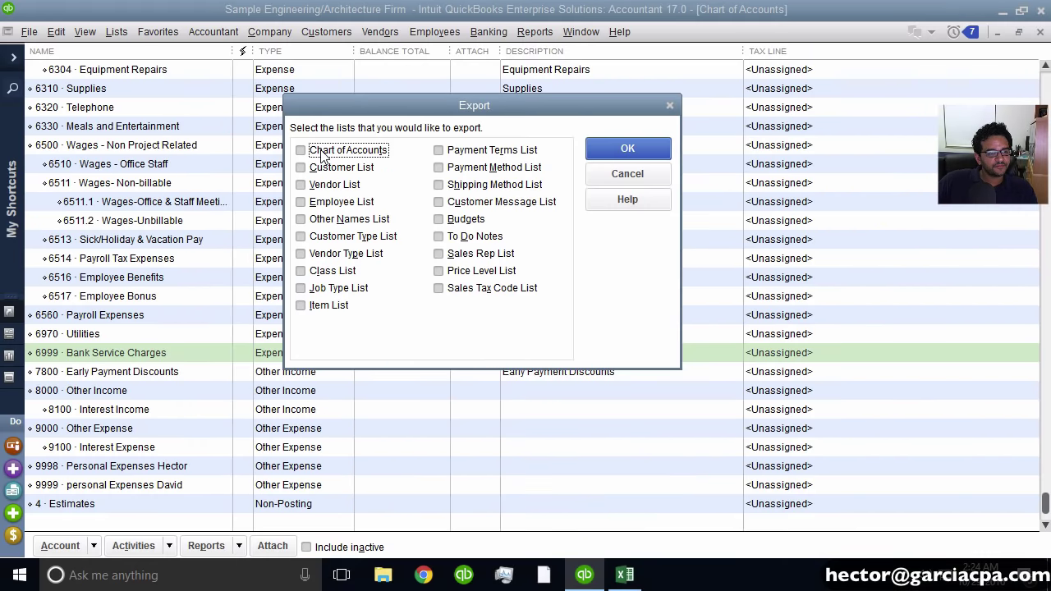
left_click(607, 148)
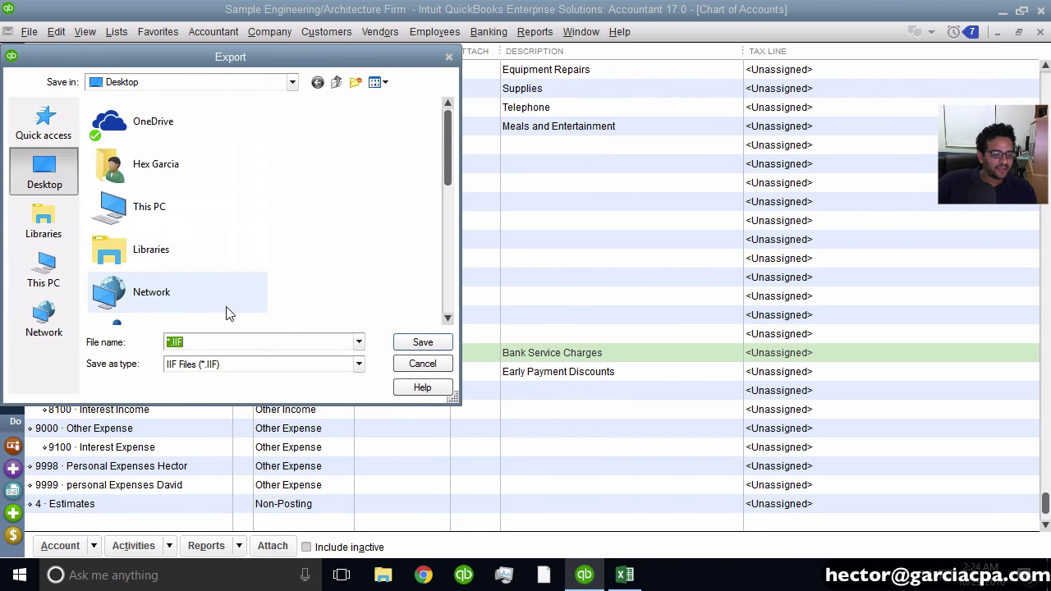
type("hector COA")
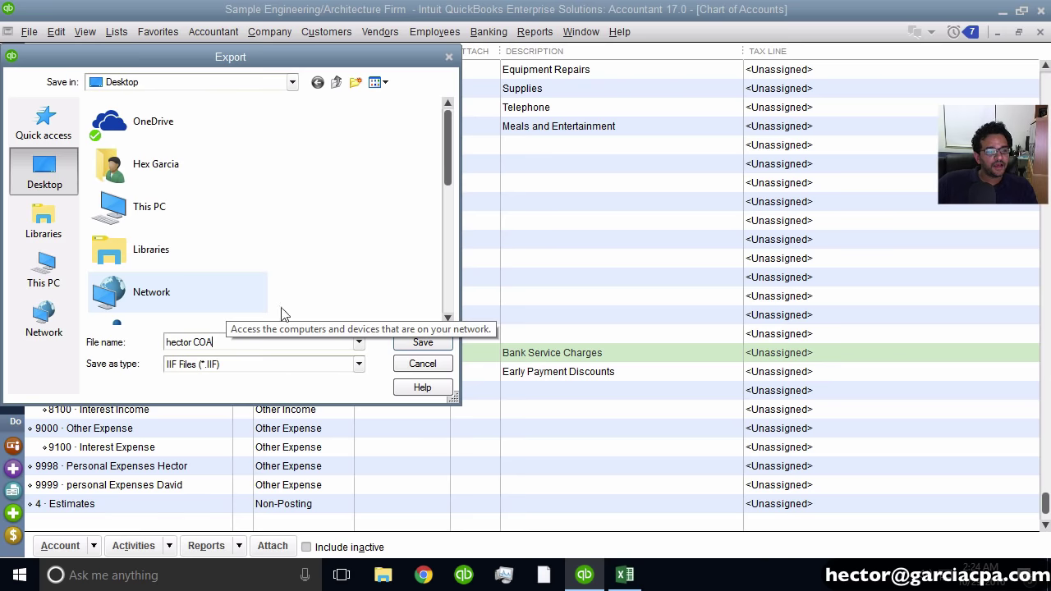
left_click(423, 342)
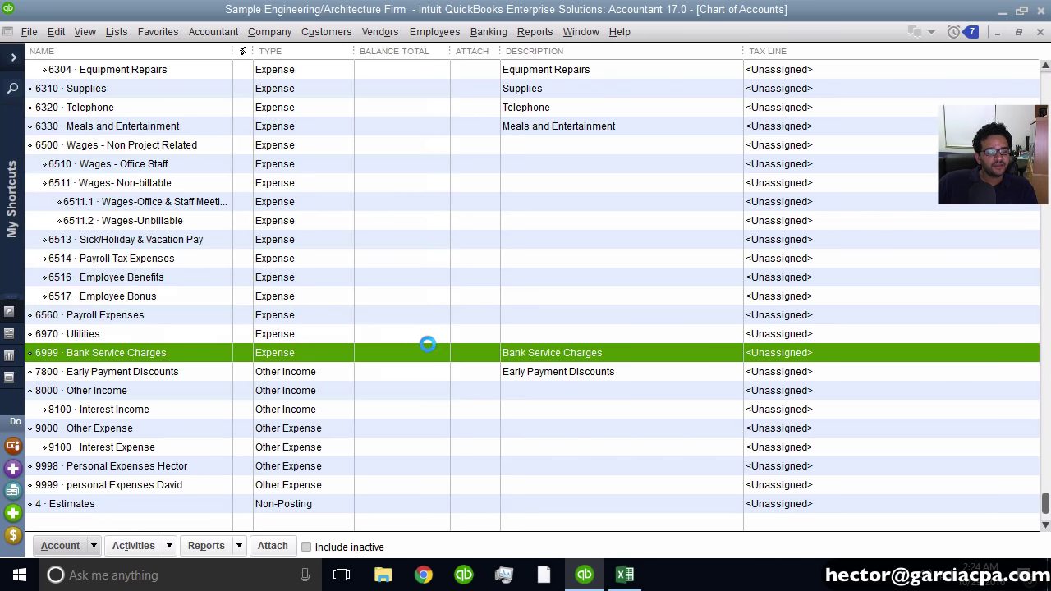
left_click(529, 195)
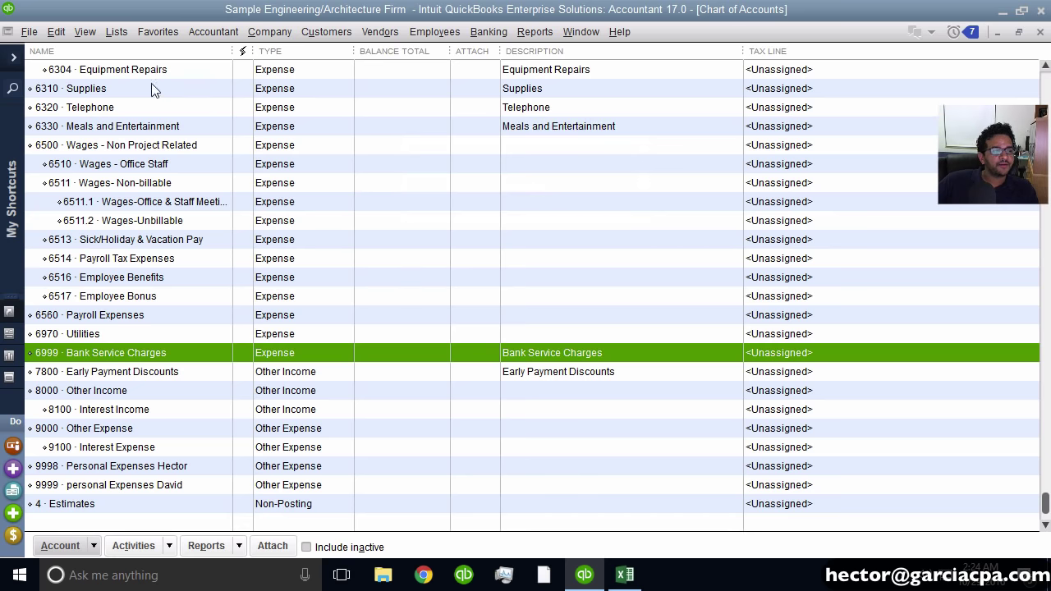
Import the desktop IIF file whose name starts with "chart" into the company file.
left_click(31, 33)
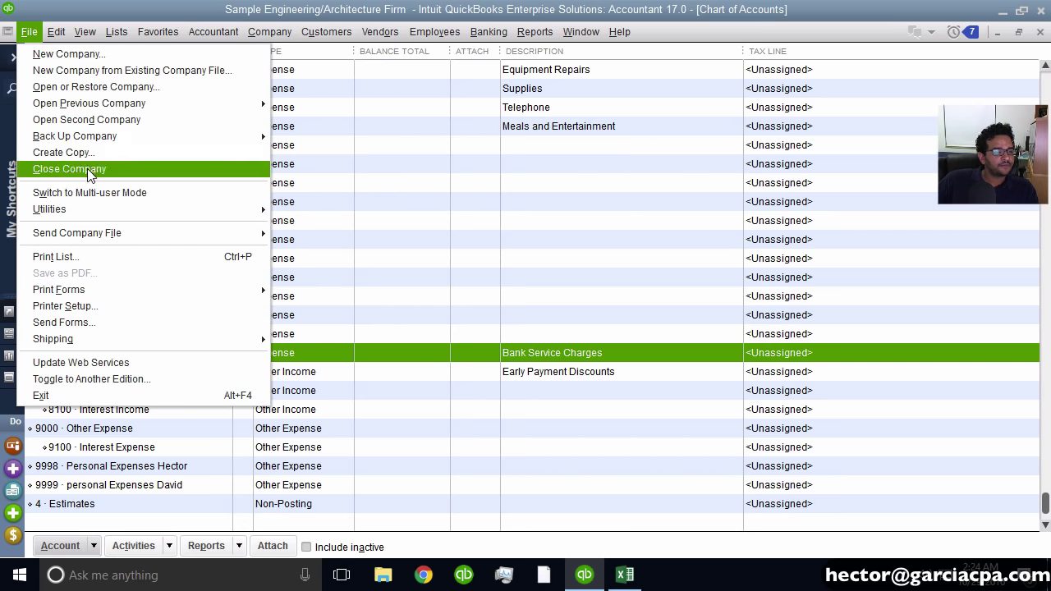
left_click(93, 211)
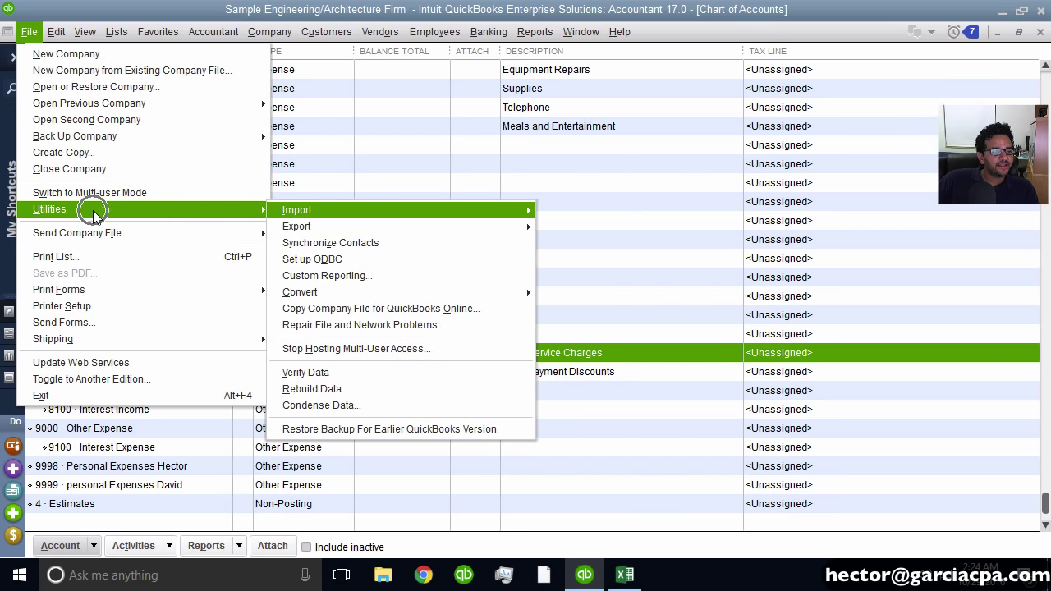
left_click(387, 210)
left_click(608, 227)
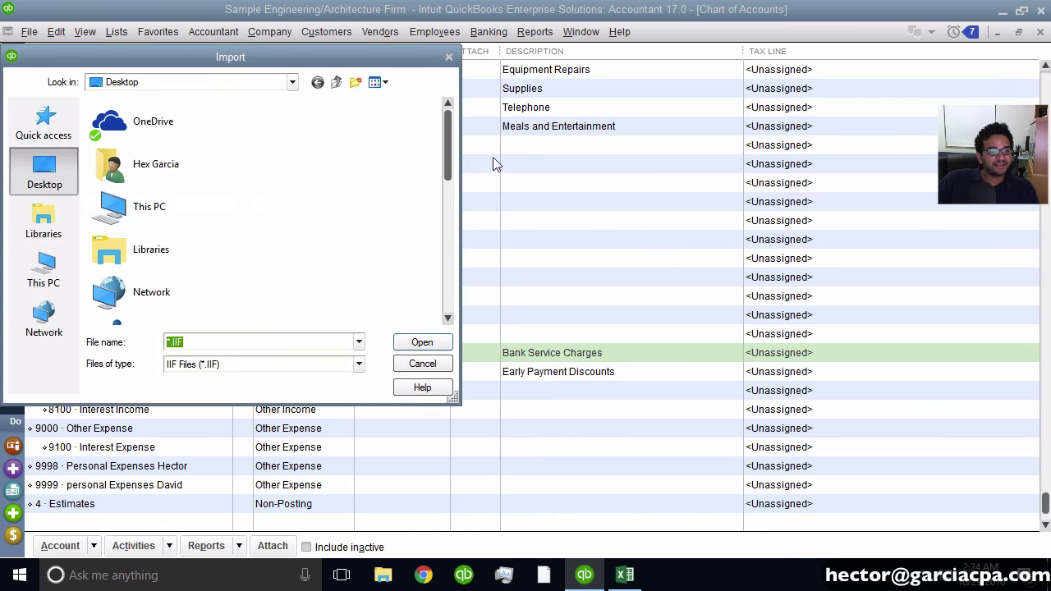
left_click_drag(447, 153, 450, 265)
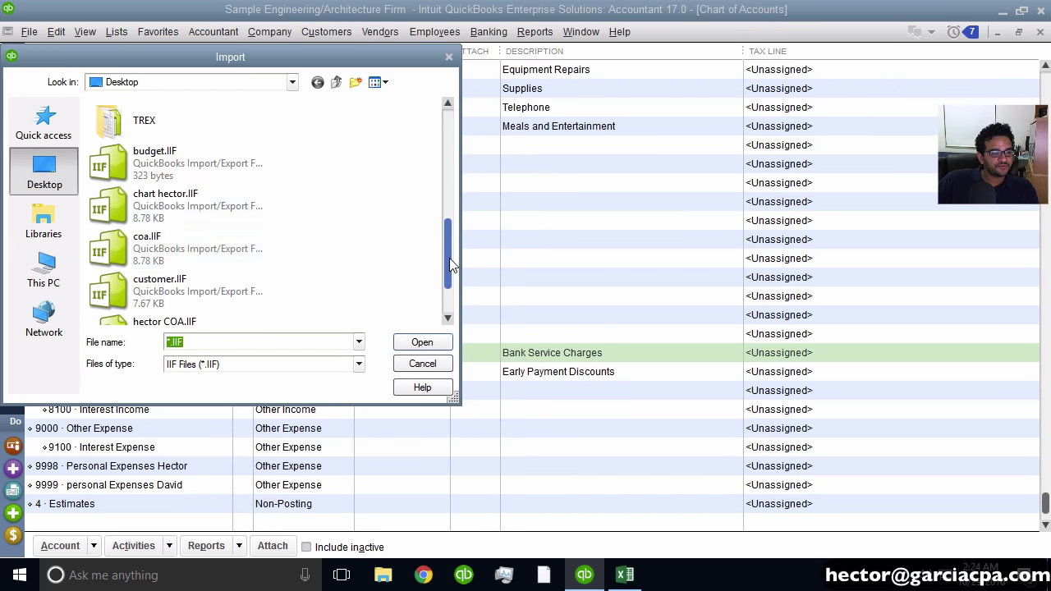
left_click(161, 221)
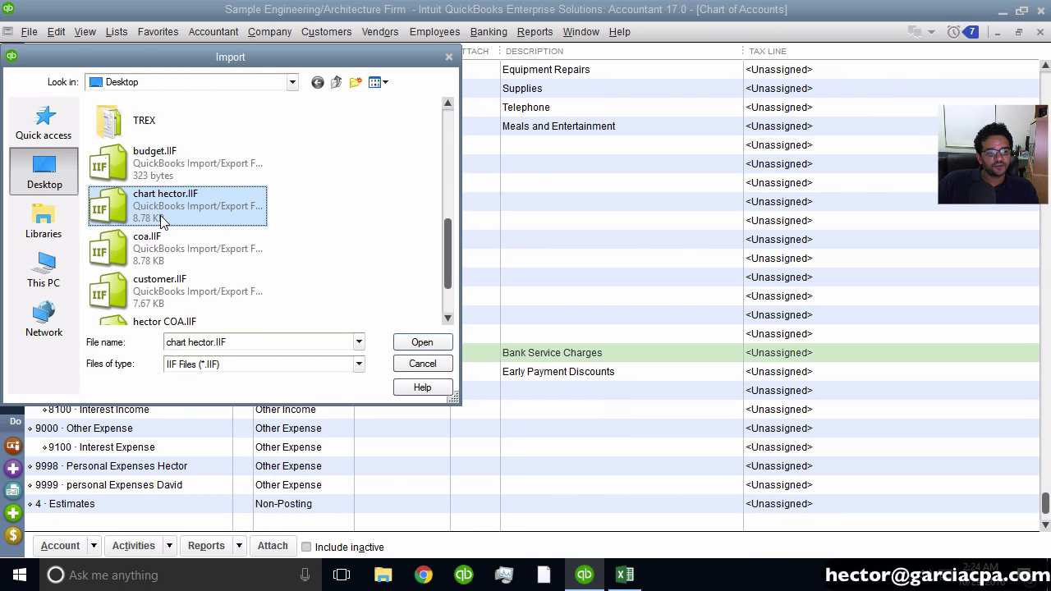
left_click_drag(440, 253, 445, 287)
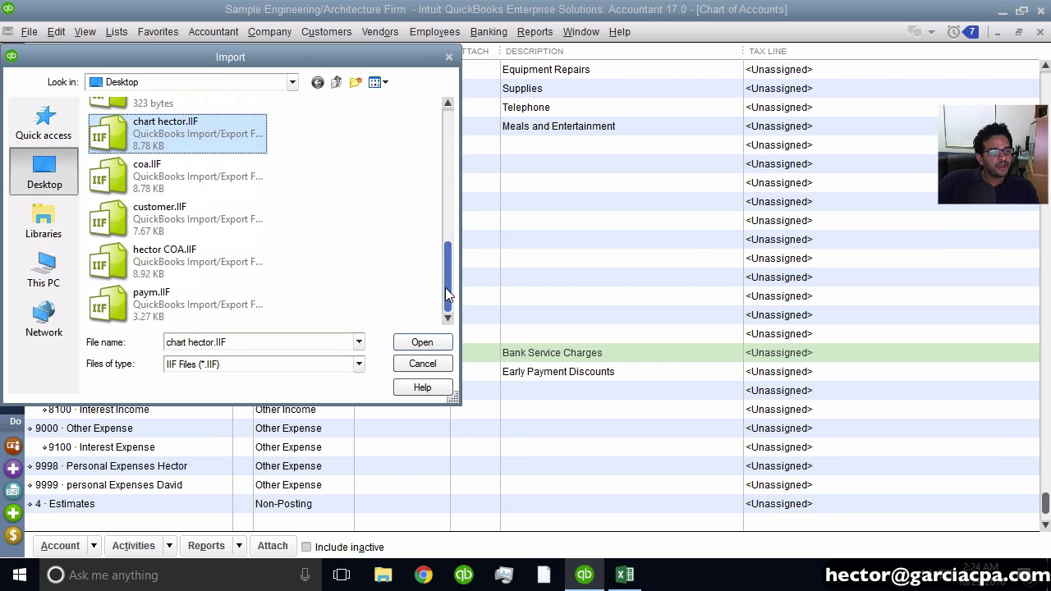
left_click(163, 253)
left_click(161, 146)
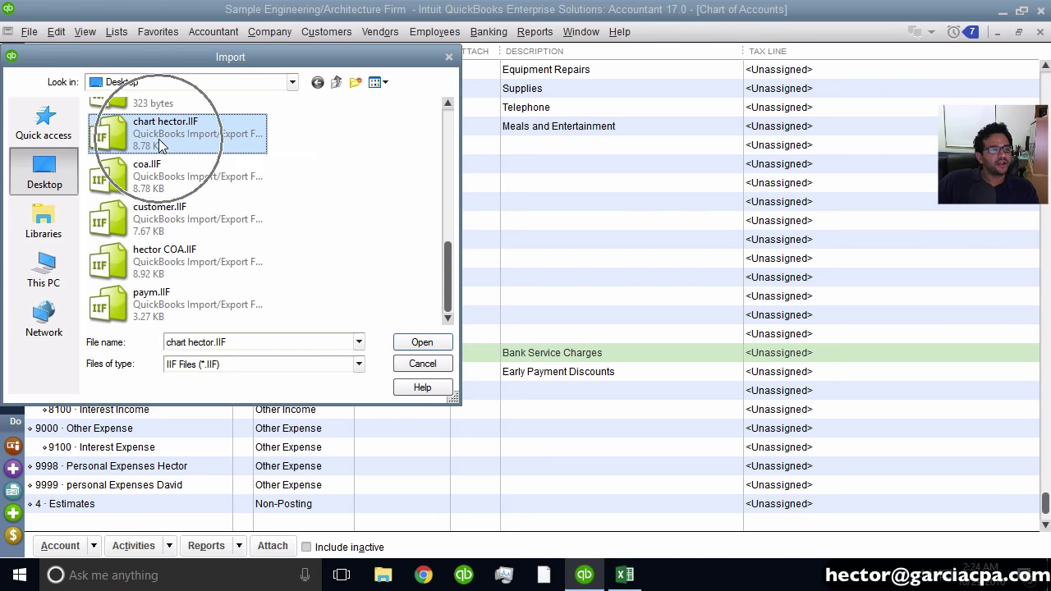
left_click(423, 342)
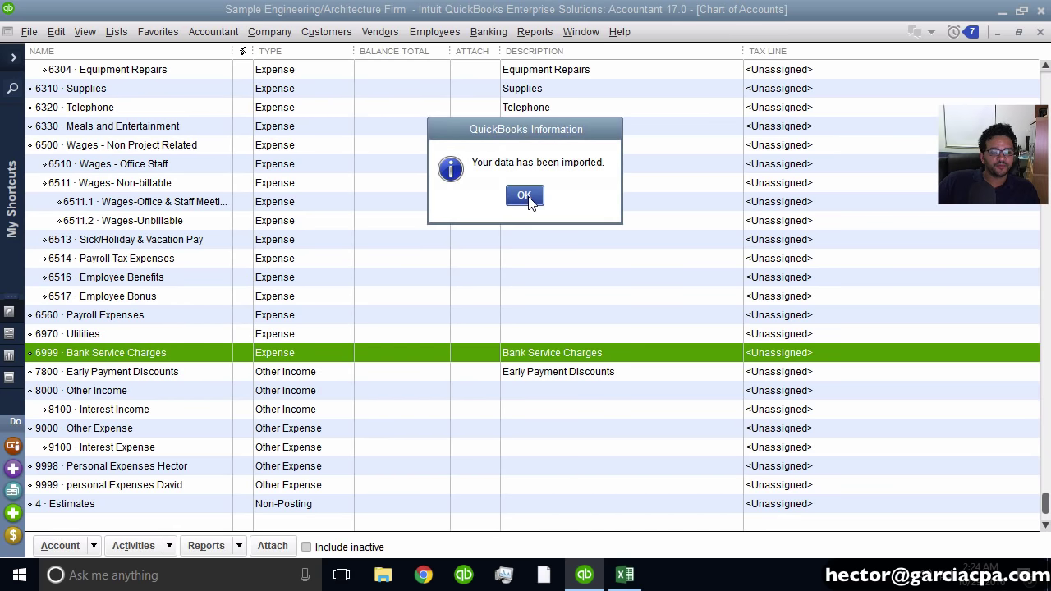
left_click(525, 196)
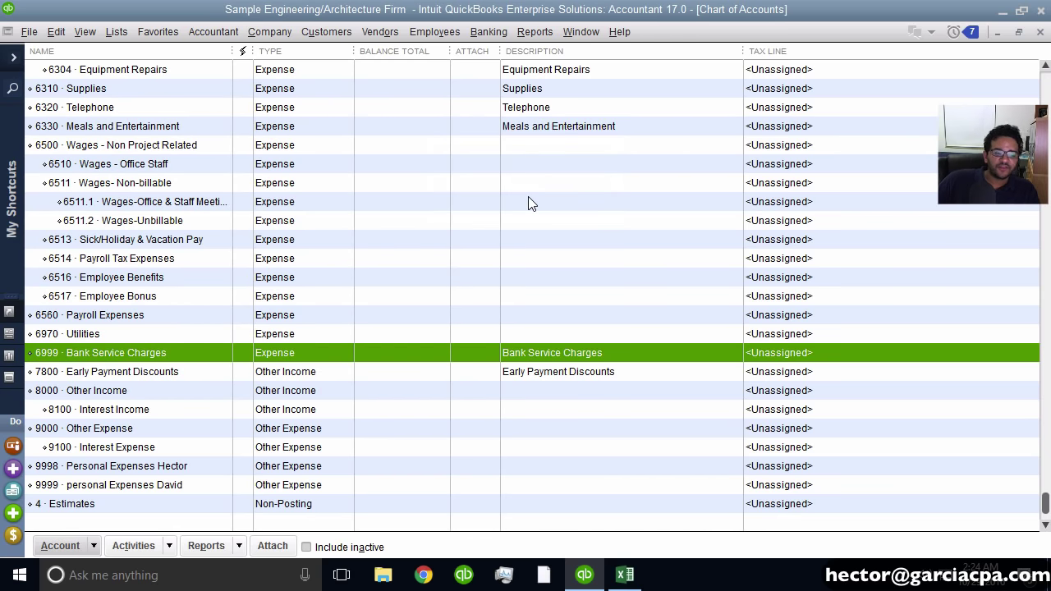
Minimize QuickBooks, switch to the blank Excel workbook Book1, and reposition its window on the desktop.
left_click(1007, 8)
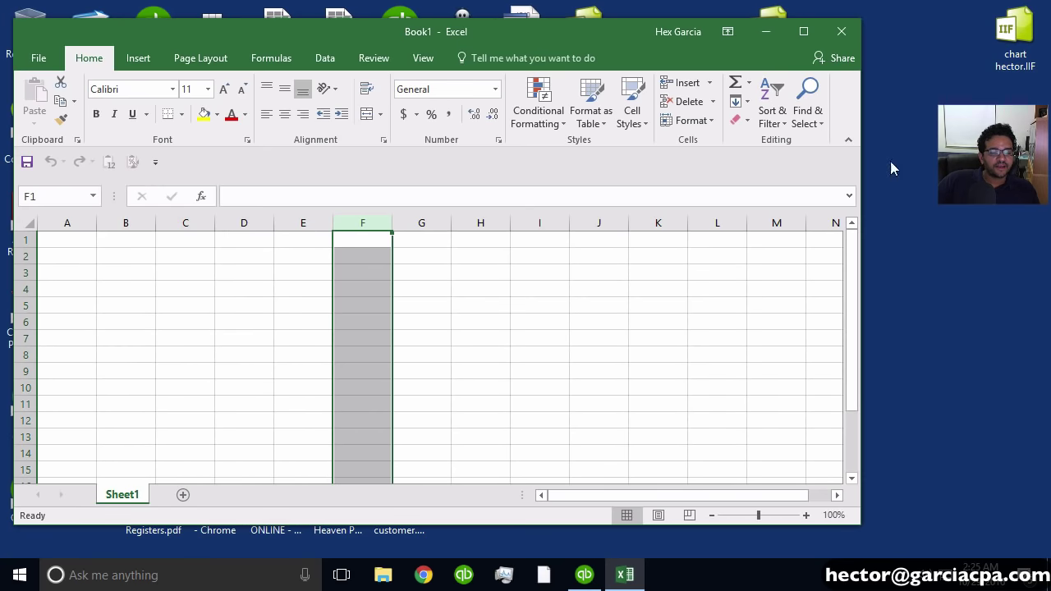
left_click_drag(379, 37, 415, 31)
left_click(317, 284)
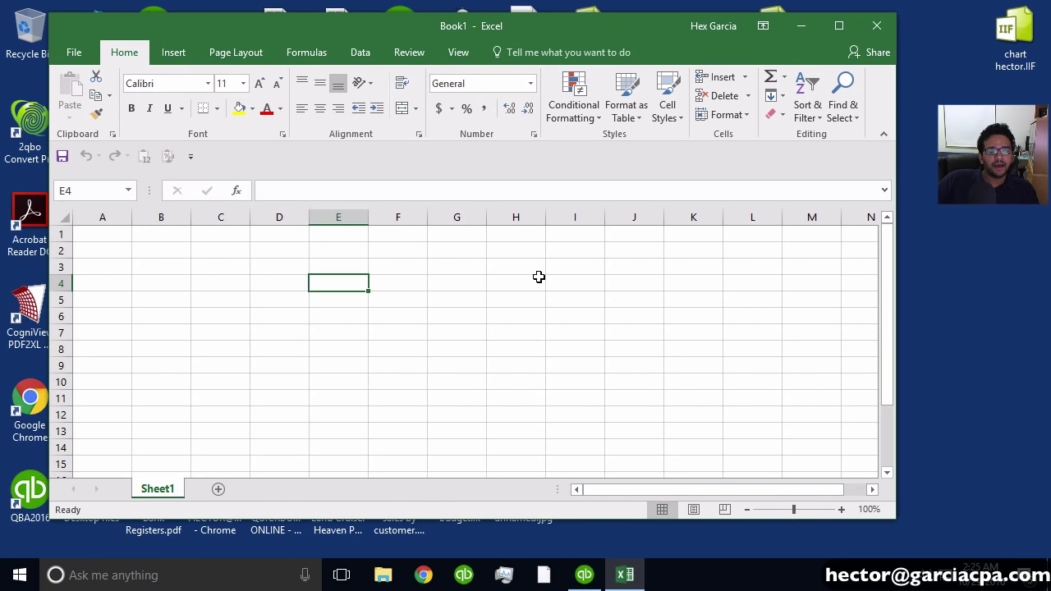
left_click(261, 310)
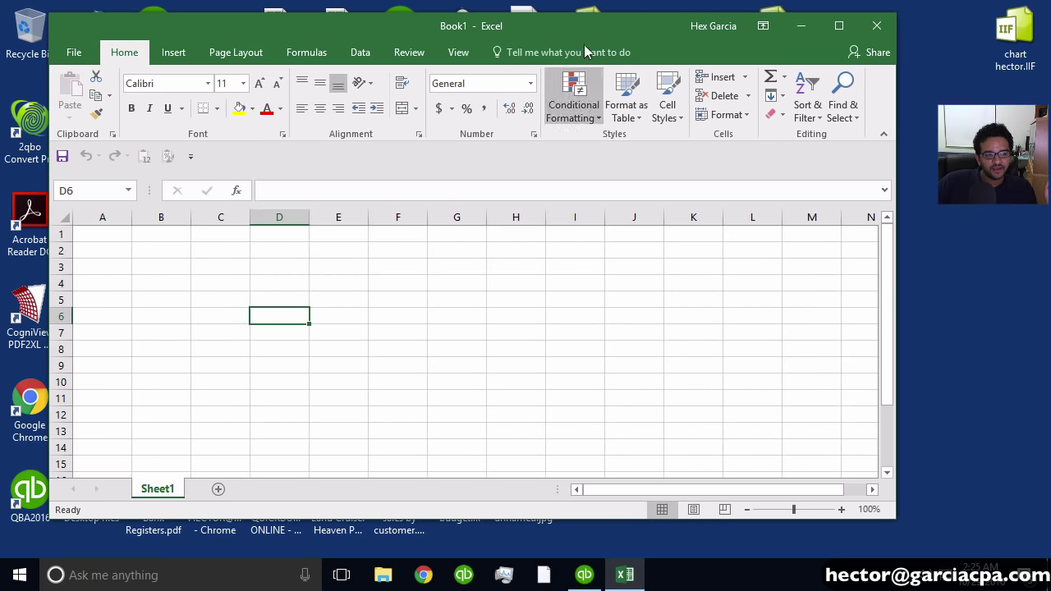
Open the desktop IIF file whose name starts with "chart" in Excel and reposition its window.
left_click_drag(590, 28, 652, 69)
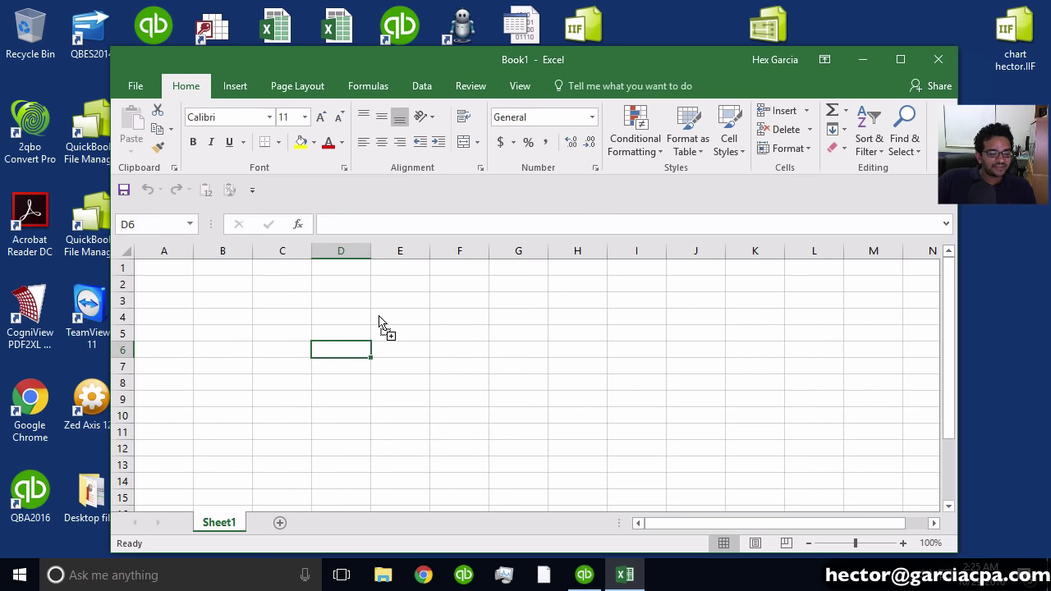
left_click_drag(379, 321, 382, 327)
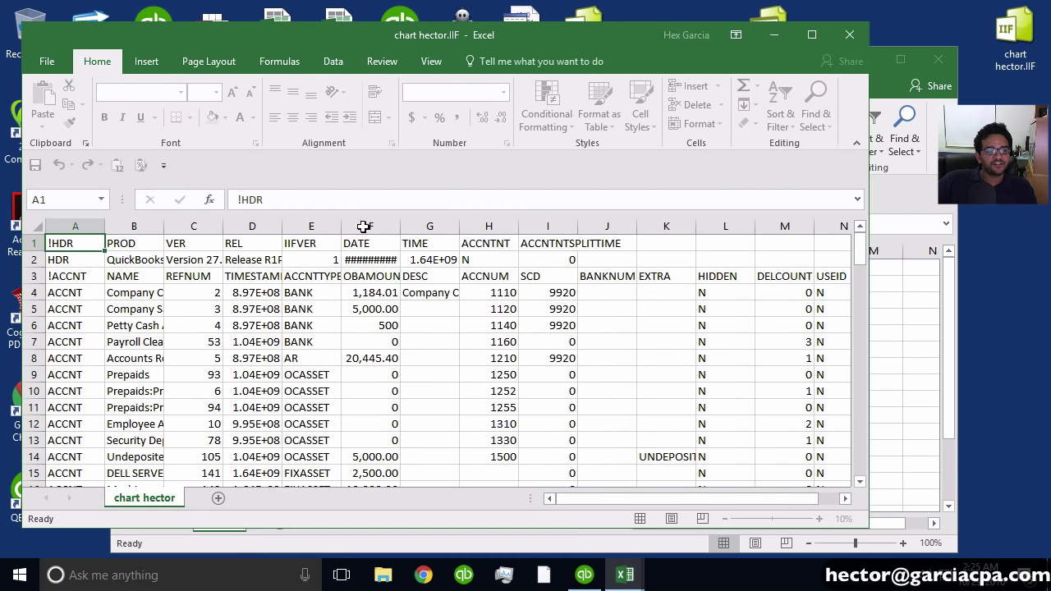
left_click_drag(341, 34, 394, 21)
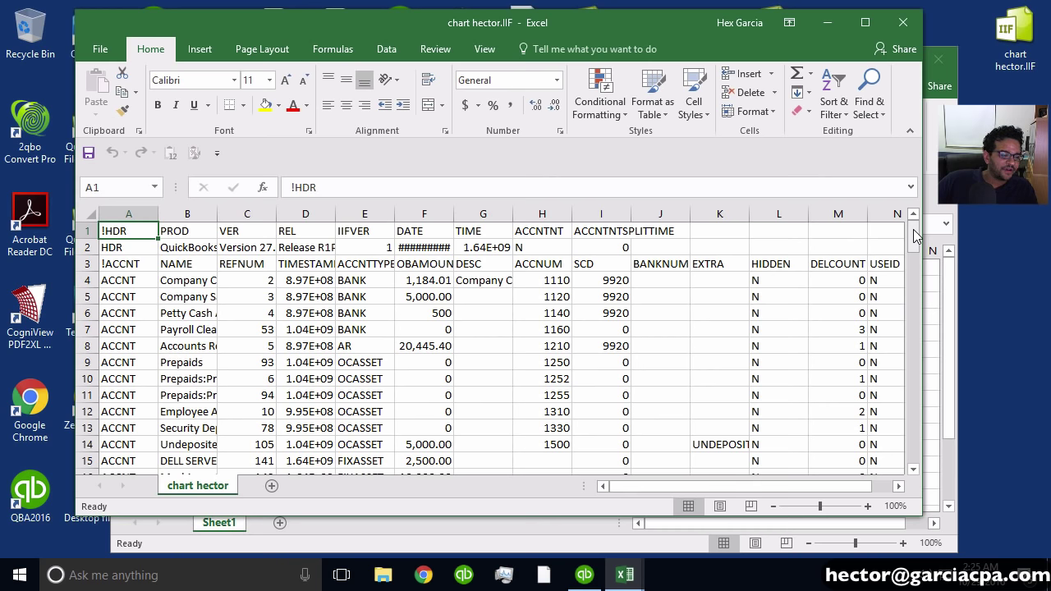
Copy the last account row, row 111, into the empty rows 112 to 115 beneath it.
left_click_drag(916, 236, 913, 447)
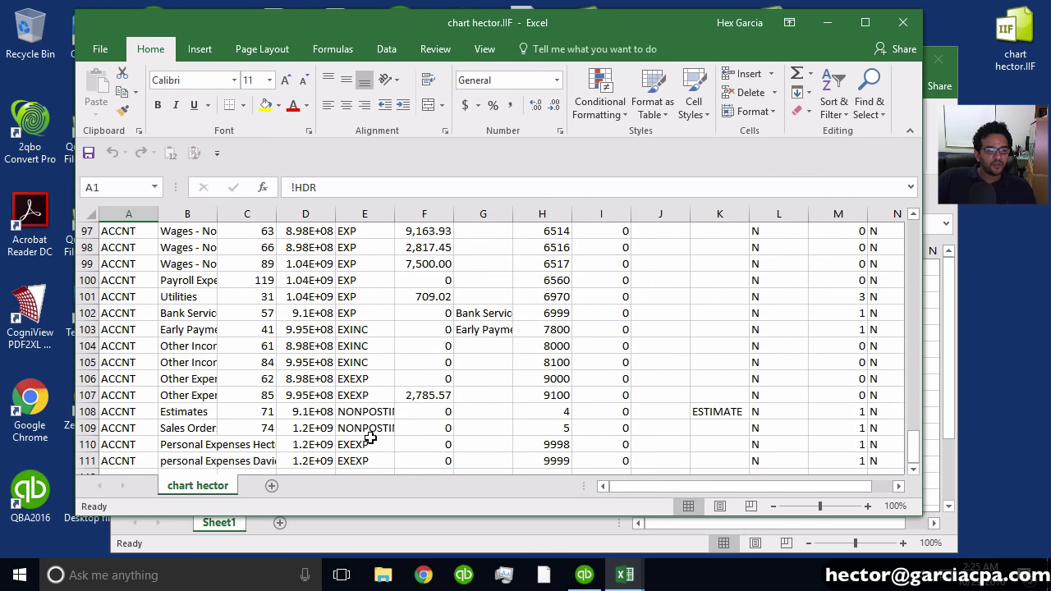
scroll(387, 410, "down", 2)
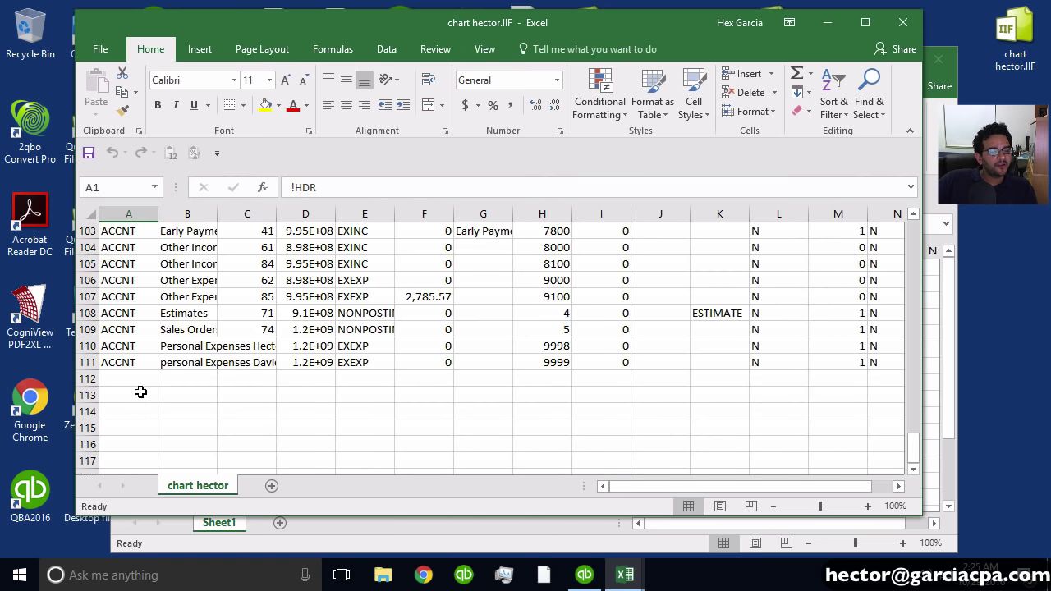
left_click(83, 362)
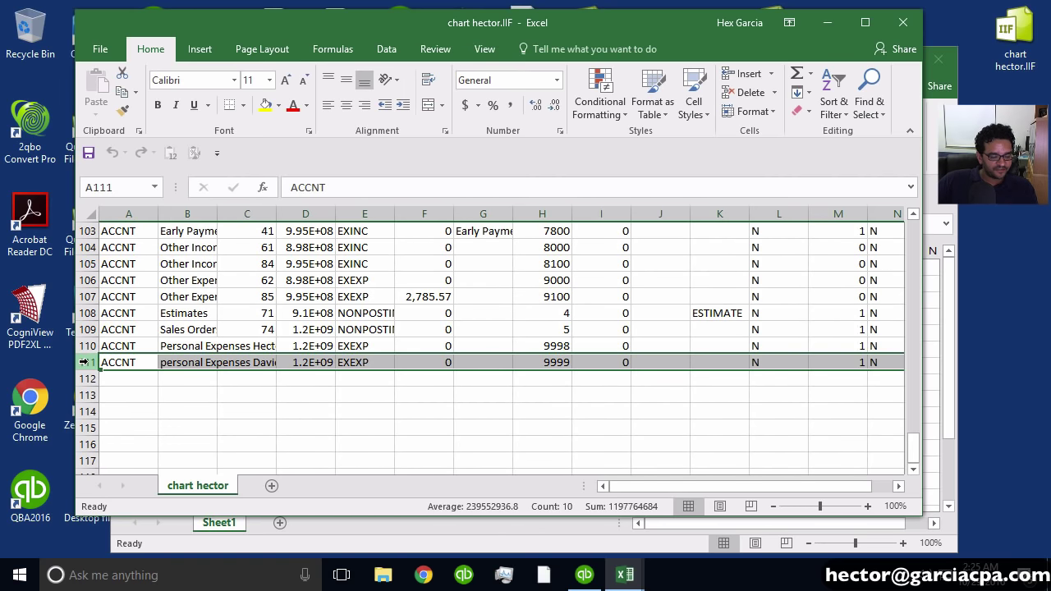
key("ctrl+c")
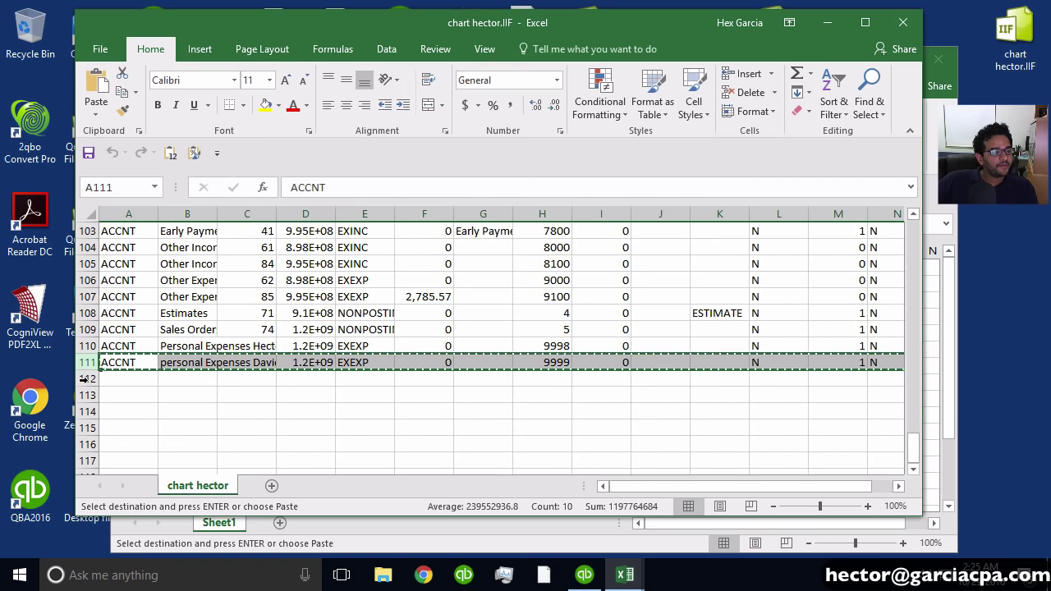
left_click(83, 379)
key("ctrl+v")
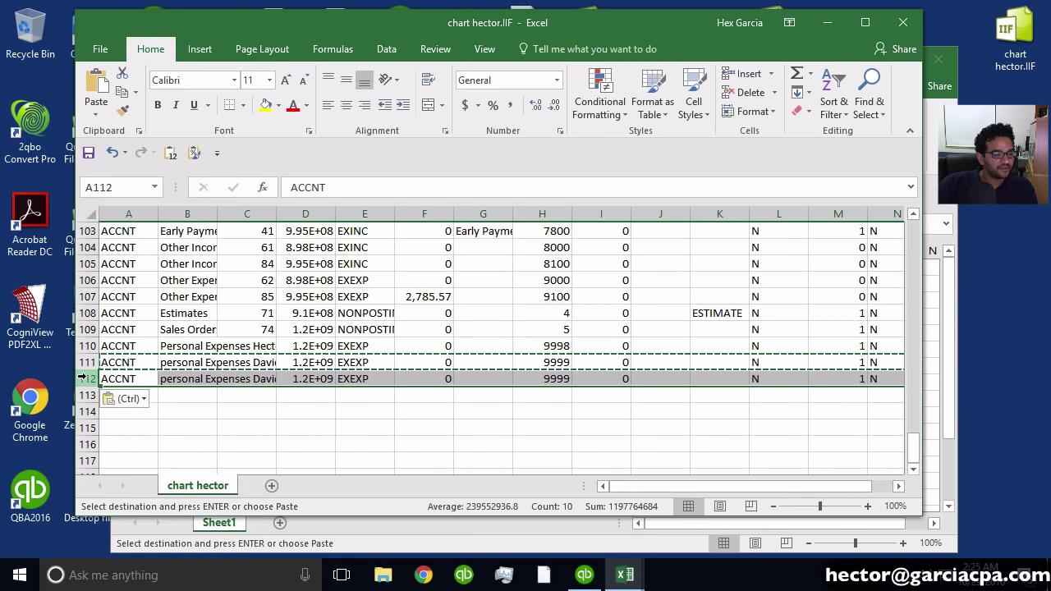
key("Down")
key("ctrl+v")
key("Down")
key("ctrl+v")
key("Down")
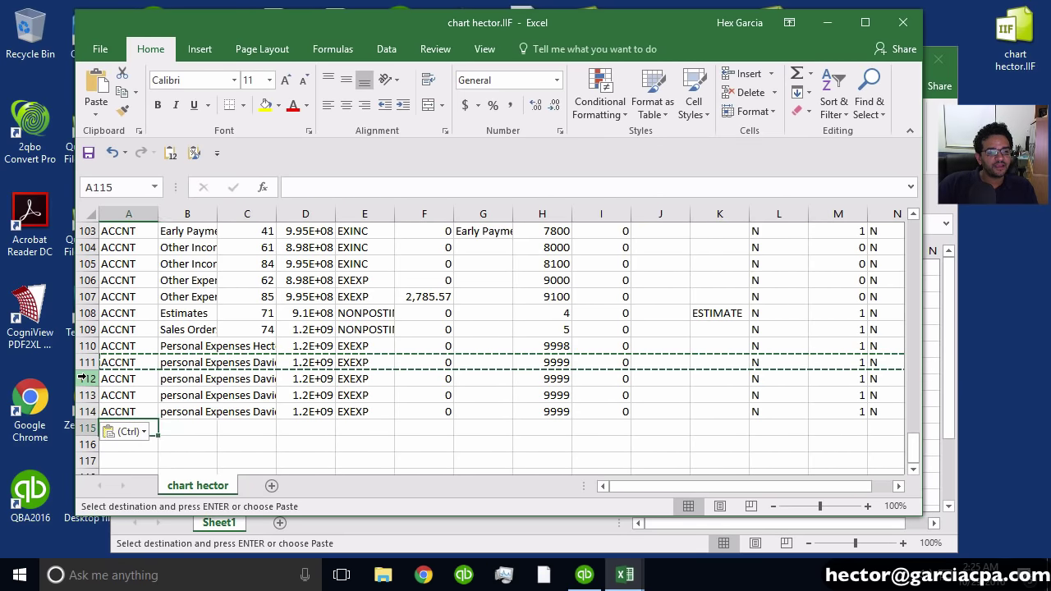
Select the copied account rows 112 to 115 and widen the NAME column to fit the full account names.
key("ctrl+Down")
key("Up")
key("Up")
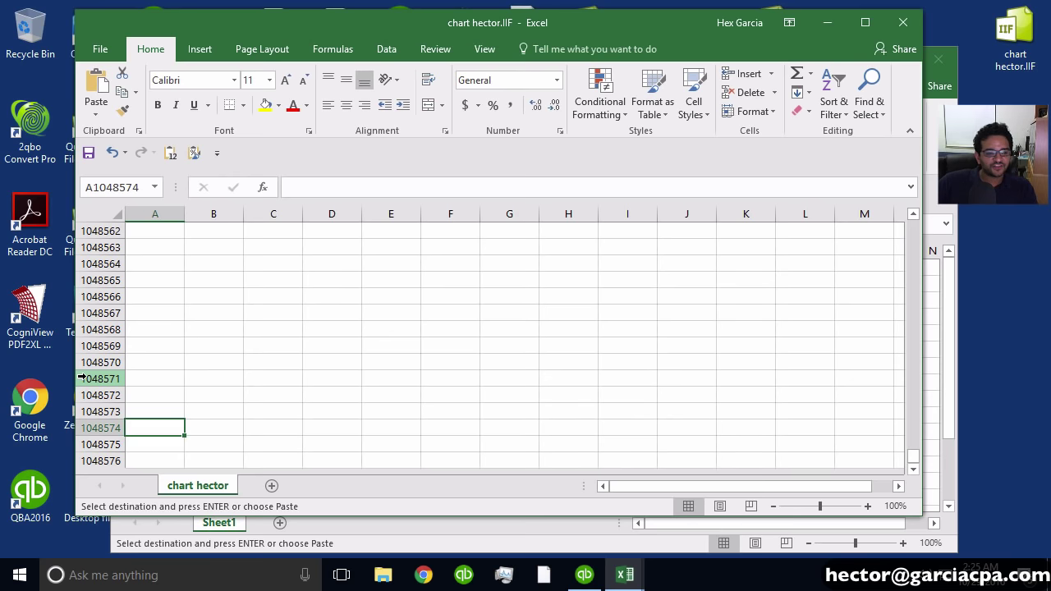
left_click_drag(912, 457, 918, 238)
scroll(915, 307, "down", 15)
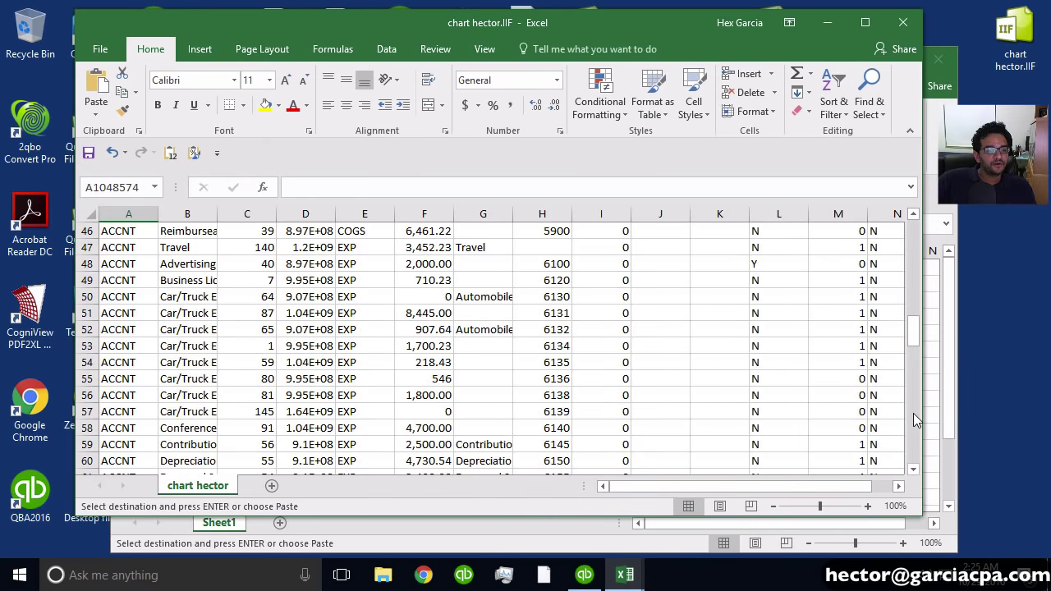
scroll(913, 419, "down", 15)
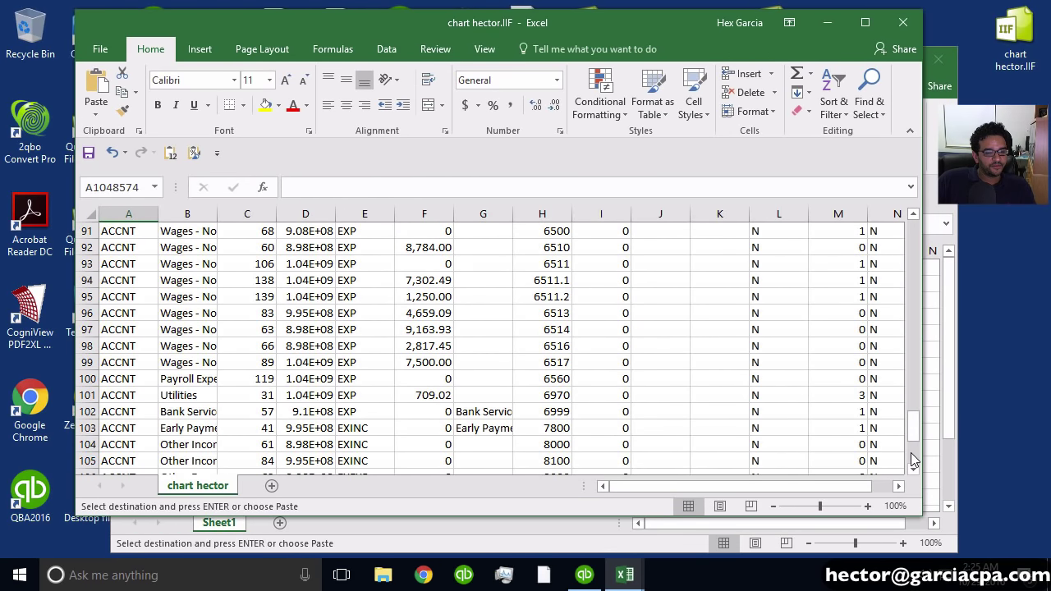
scroll(914, 462, "down", 5)
left_click(256, 362)
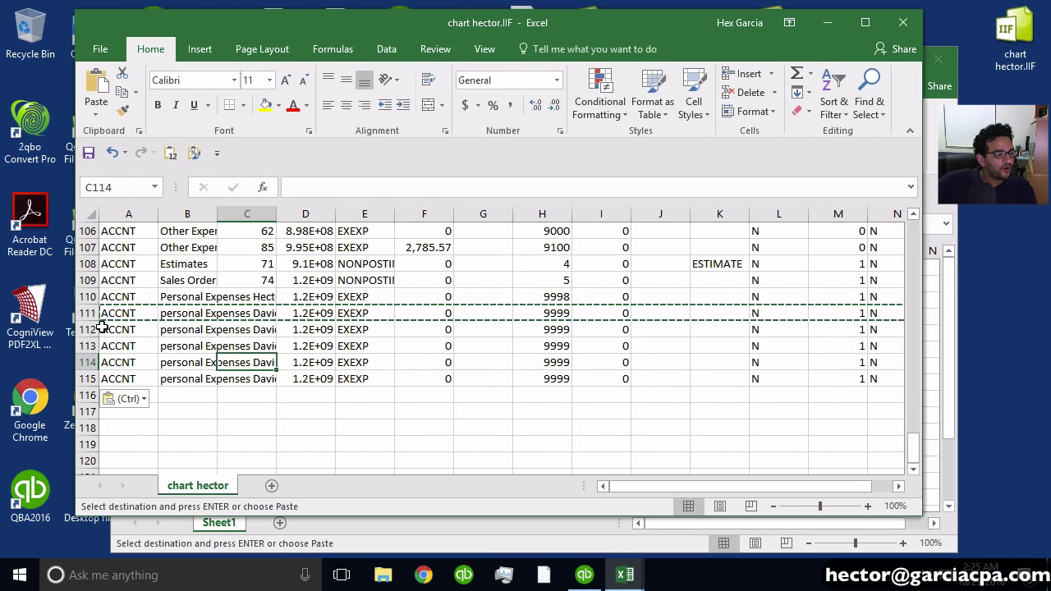
left_click_drag(95, 329, 90, 379)
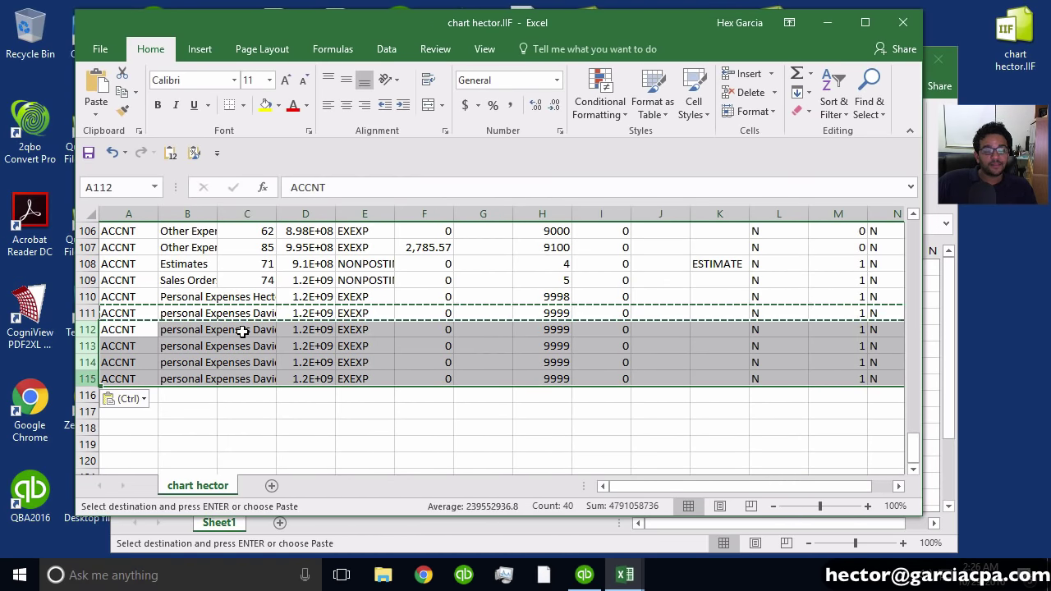
left_click_drag(217, 212, 330, 205)
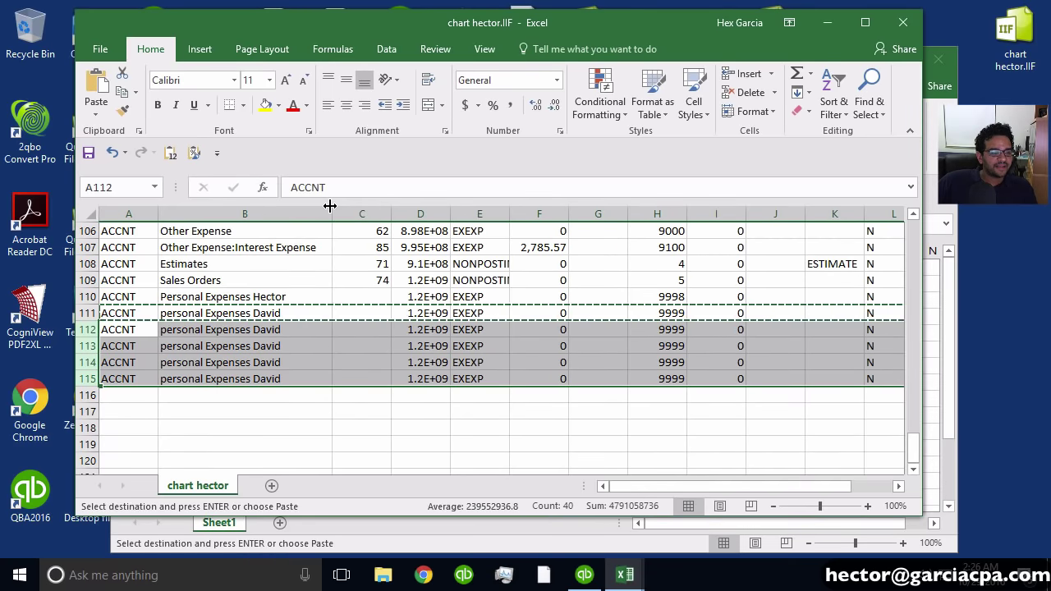
Rename the accounts in rows 112 to 115 as House, Car, Kids and Food.
key("Right")
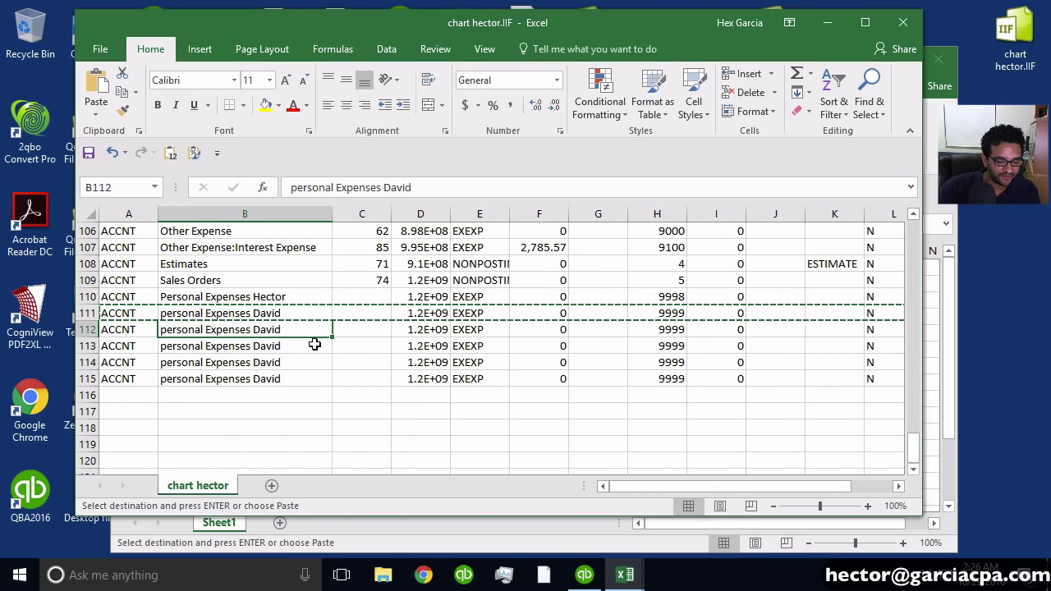
type("House")
key("Return")
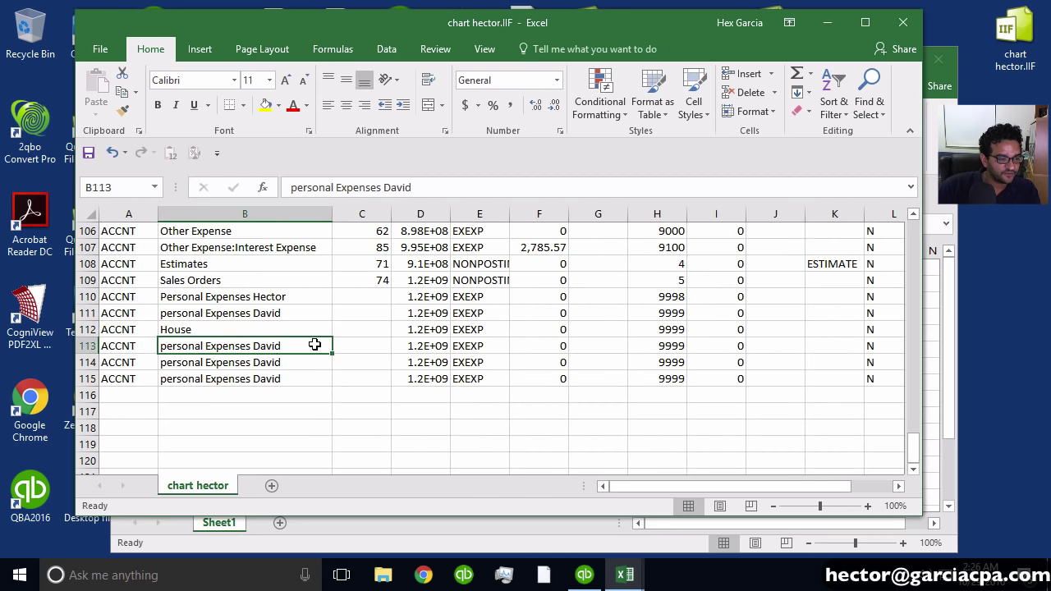
key("BackSpace")
type("Car")
key("Return")
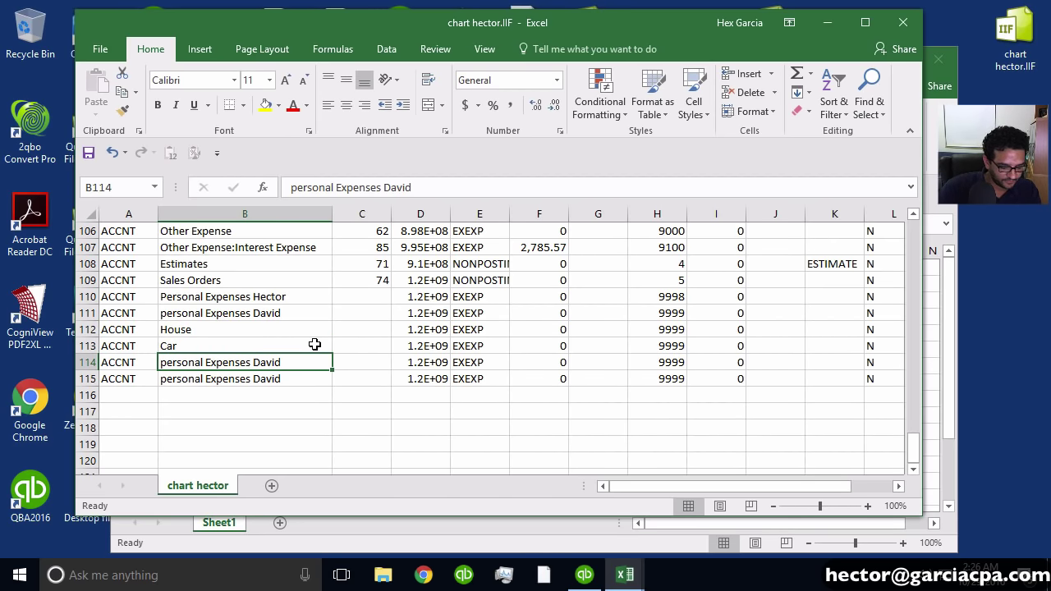
type("Kids")
key("Return")
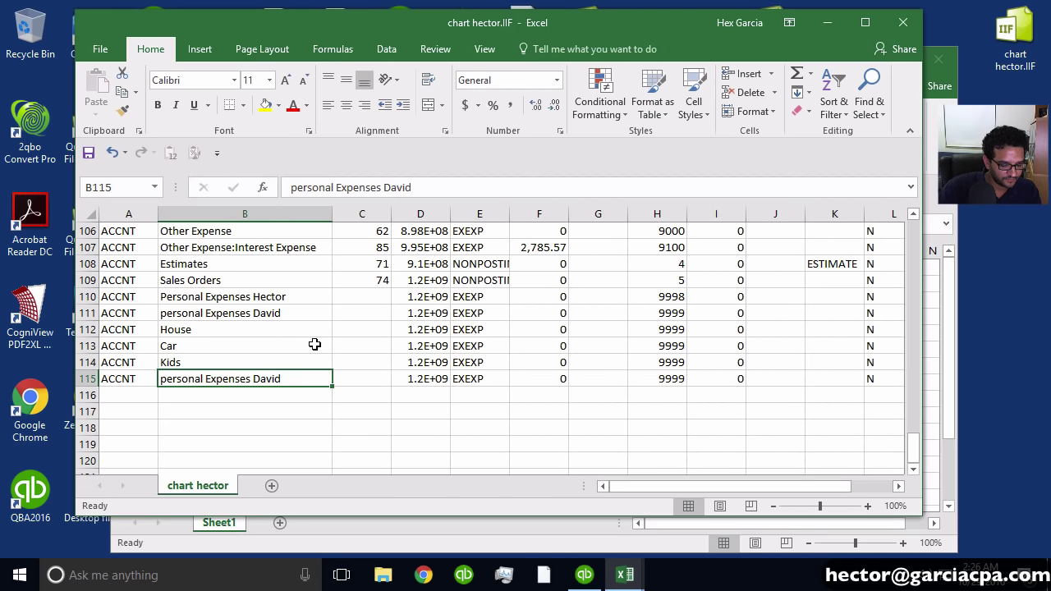
type("Food")
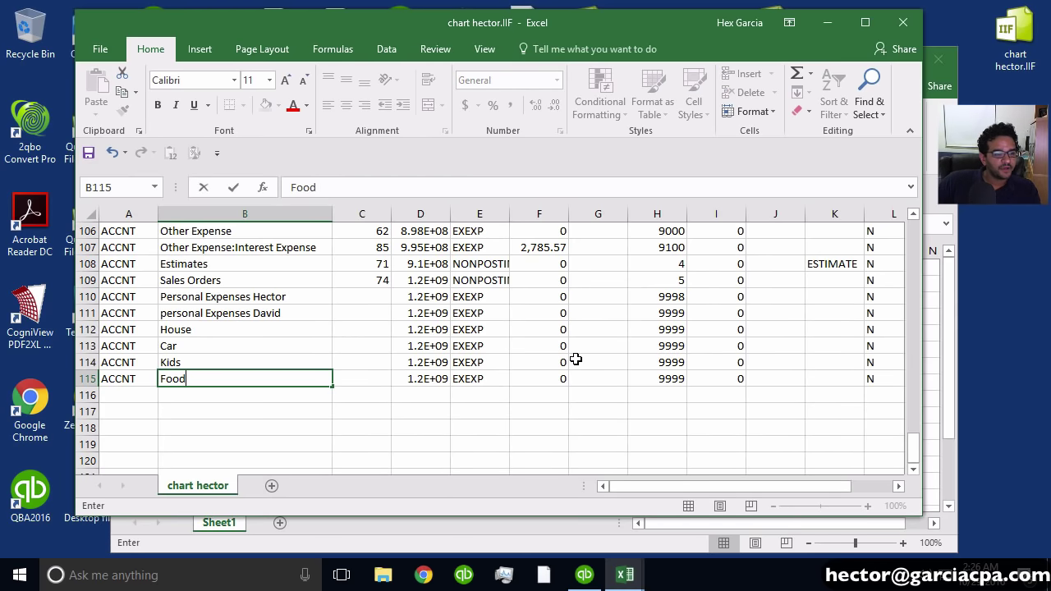
Fit the account type column to its contents and examine the type codes used by the existing accounts.
left_click_drag(499, 330, 496, 373)
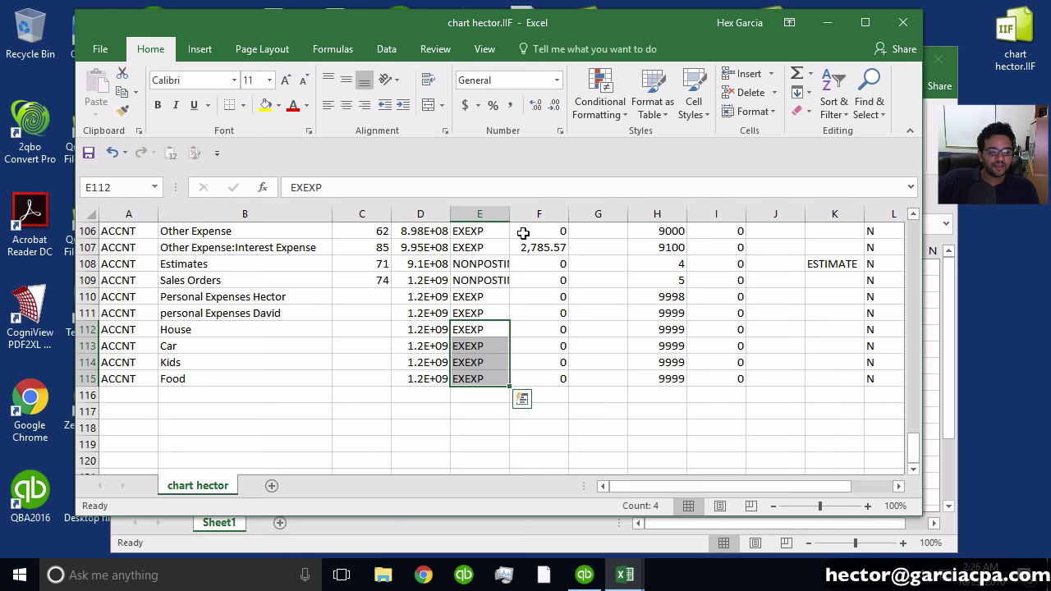
double_click(509, 214)
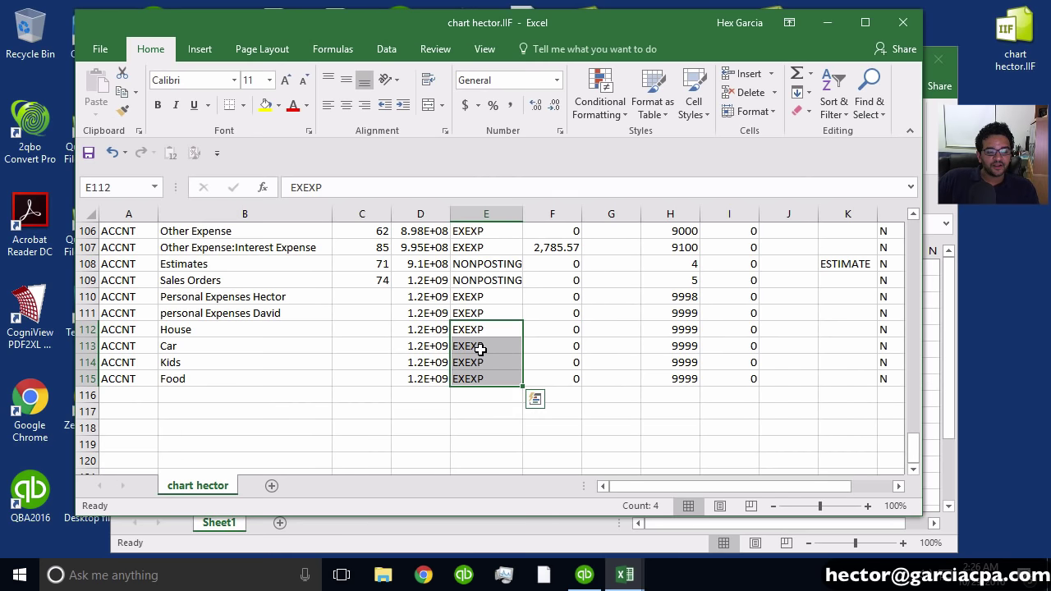
scroll(483, 350, "up", 3)
scroll(483, 352, "up", 13)
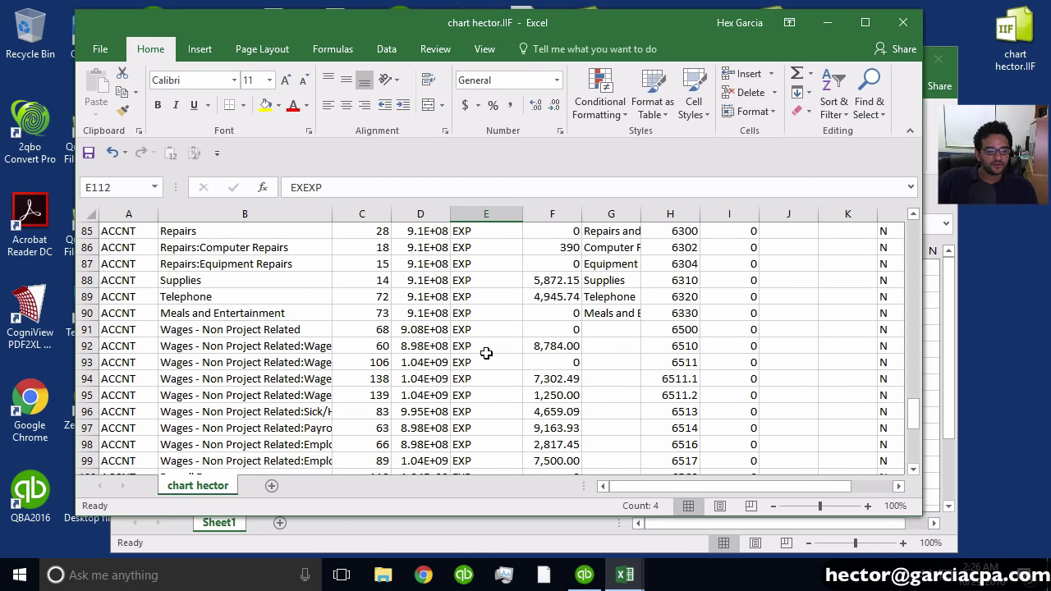
scroll(491, 354, "up", 6)
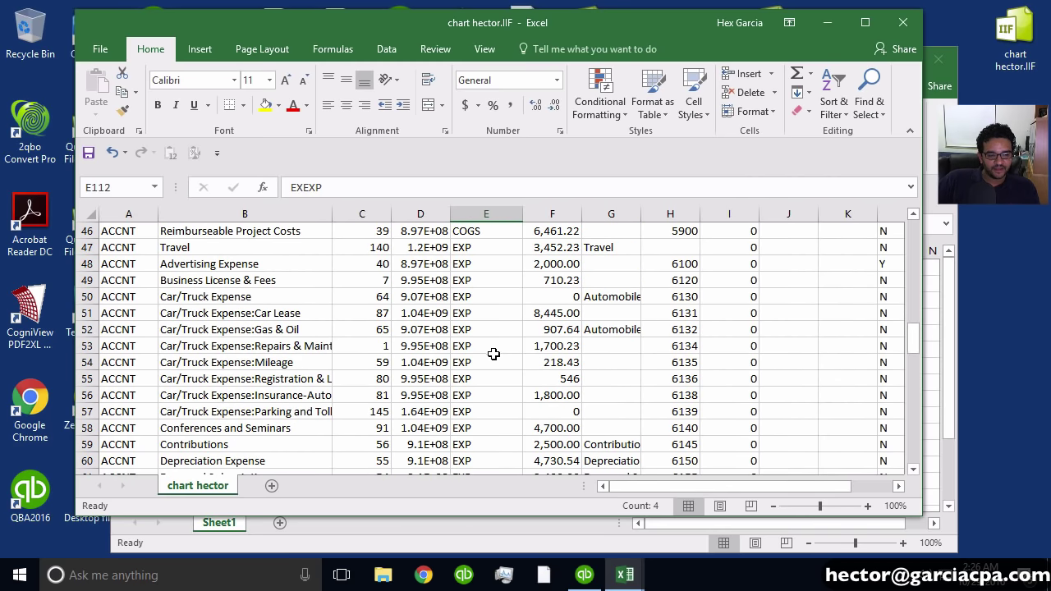
left_click_drag(488, 265, 488, 335)
scroll(488, 335, "down", 15)
scroll(488, 335, "down", 7)
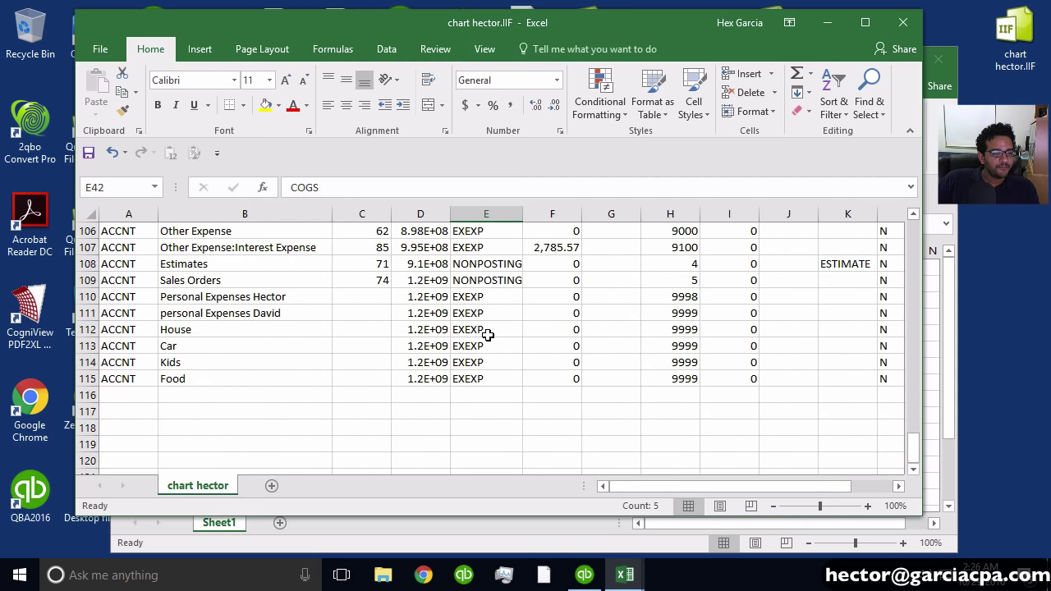
Set the account type to COGS for the House, Car, Kids and Food rows.
left_click(476, 330)
type("COGS")
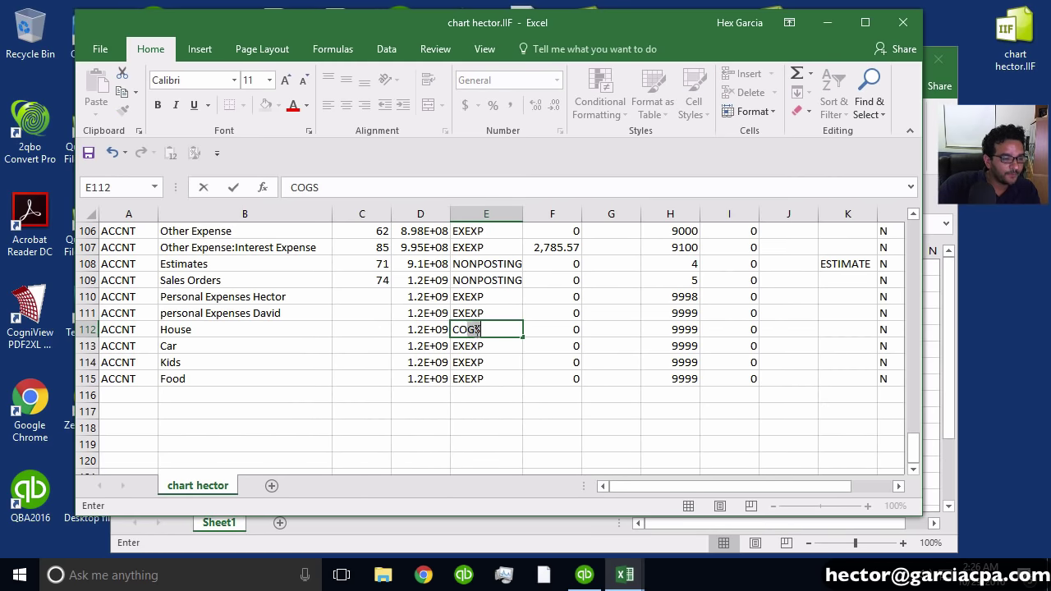
key("Return")
left_click(476, 330)
key("ctrl+c")
key("Down")
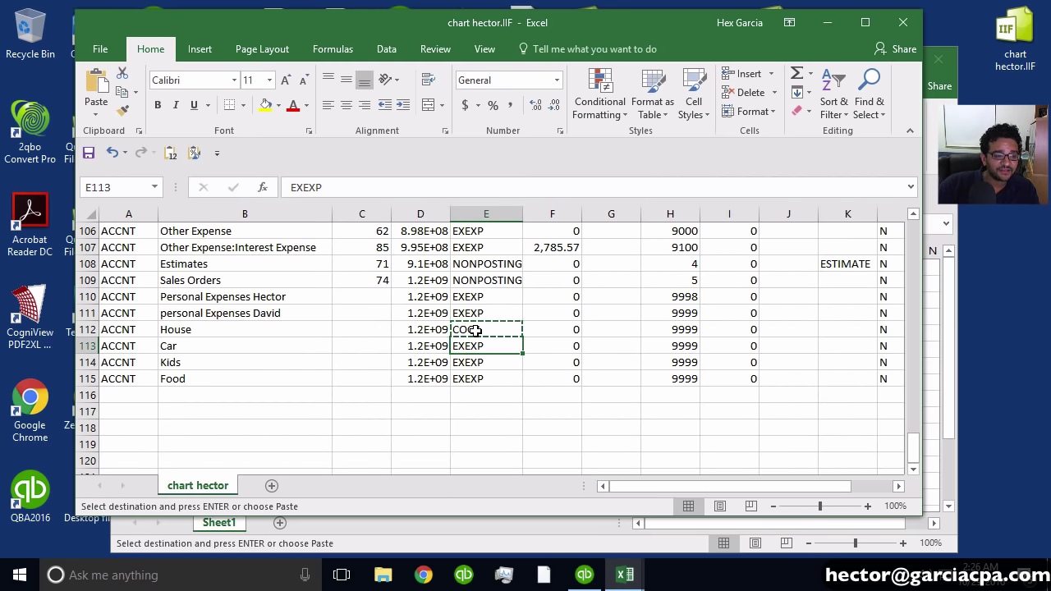
key("ctrl+v")
key("Down")
key("ctrl+v")
key("Down")
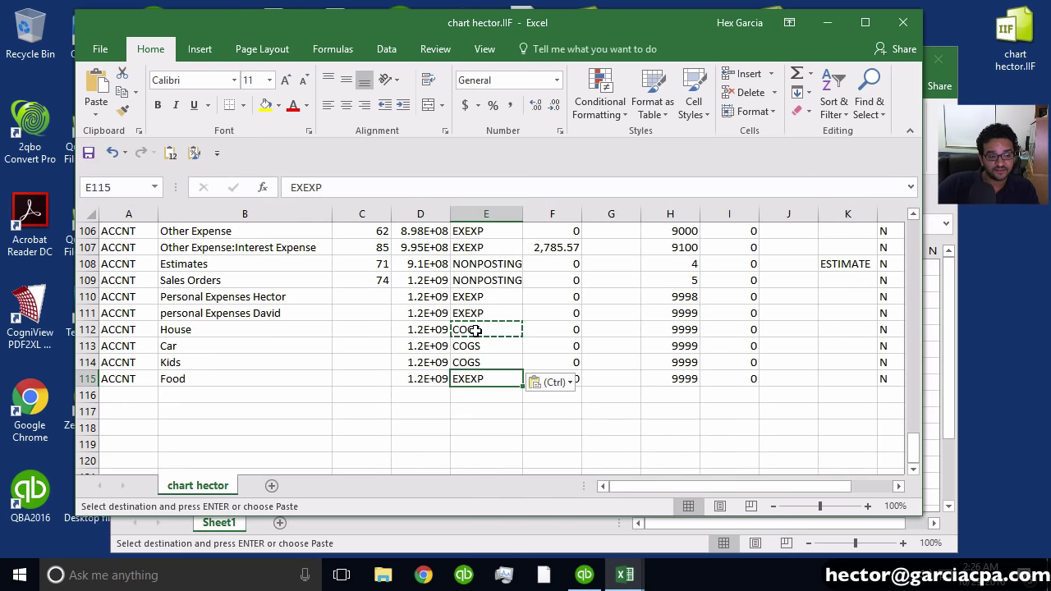
key("ctrl+v")
key("Down")
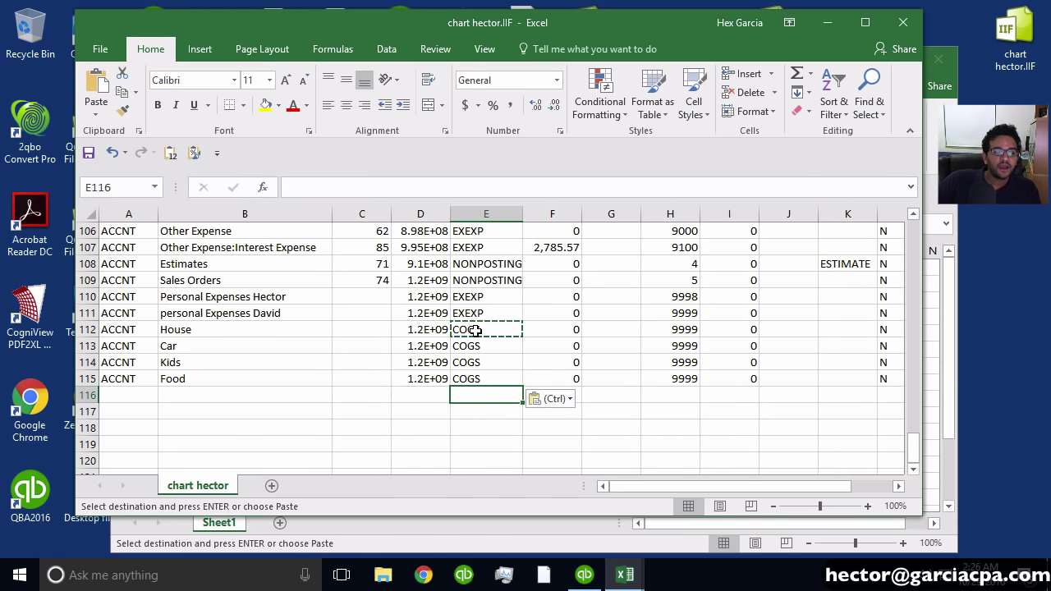
Review the row marker, name and type cells of the four new accounts.
left_click(128, 247)
key("ctrl+space")
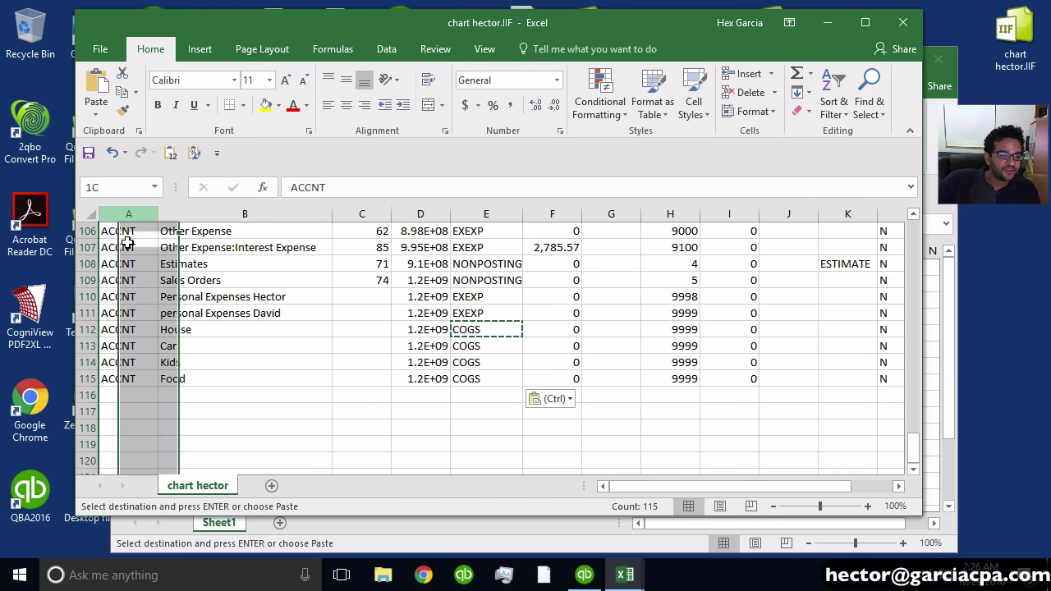
left_click(752, 376)
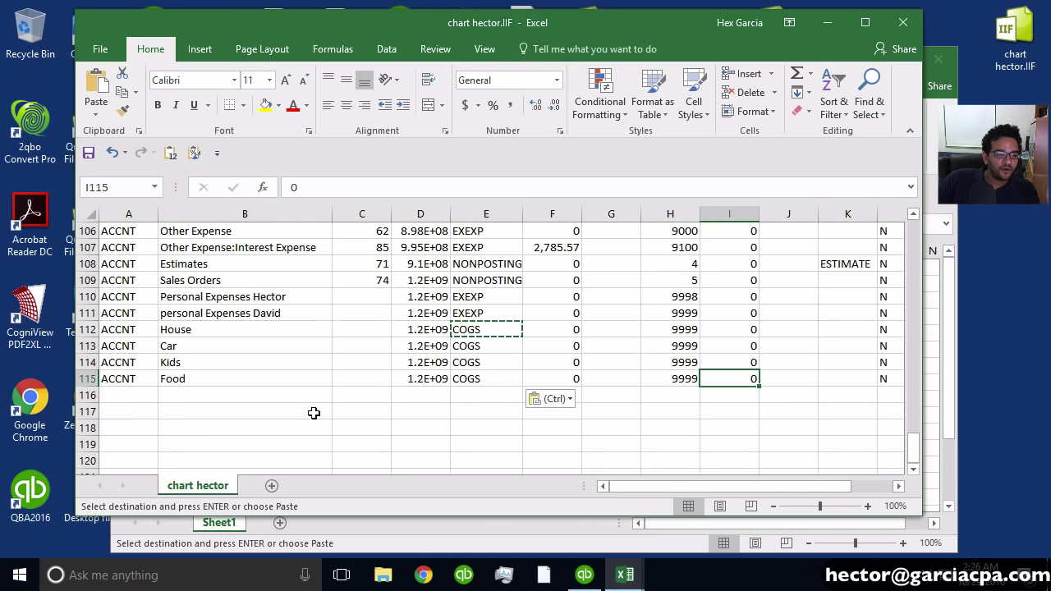
left_click_drag(191, 385, 192, 381)
left_click_drag(483, 332, 481, 376)
Set the ACCNUM values to 5111 for House, 5222 for Car, 5333 for Kids and 5444 for Food.
left_click_drag(682, 329, 684, 382)
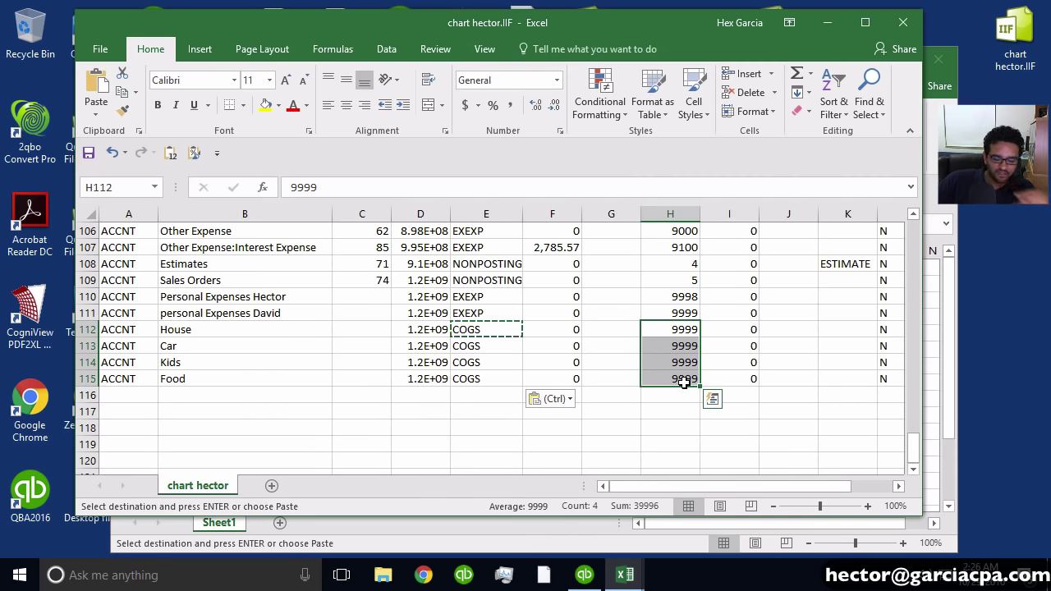
key("Escape")
type("5111")
key("Down")
type("5")
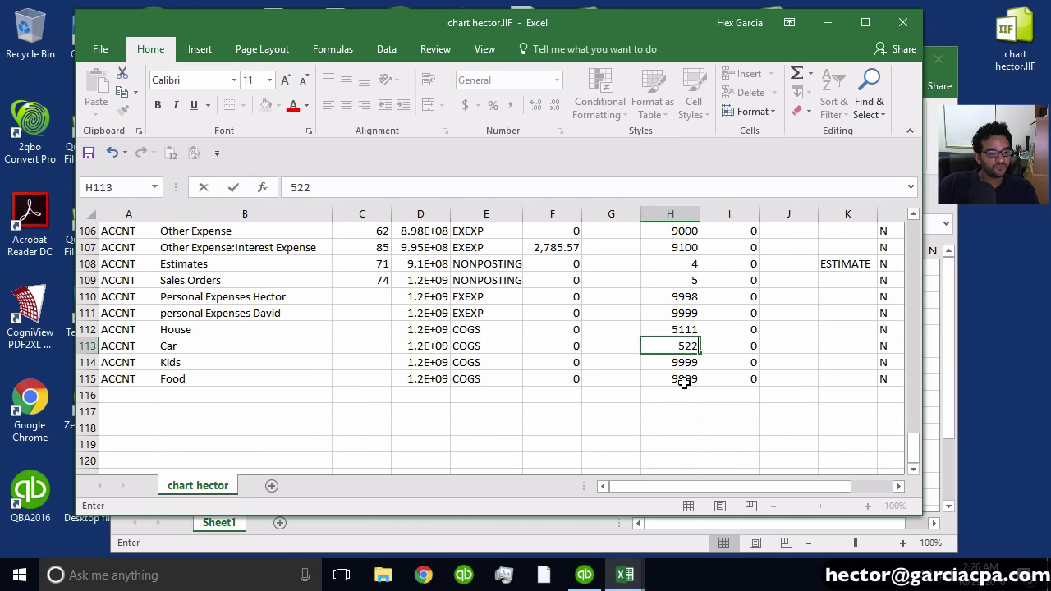
key("Down")
type("533")
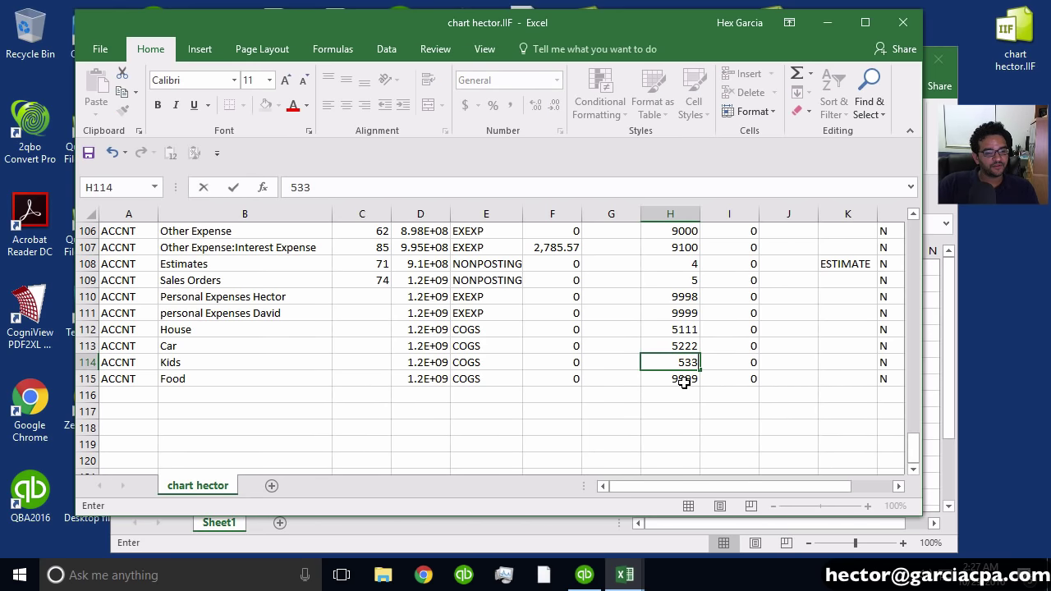
type("3")
key("Down")
type("4")
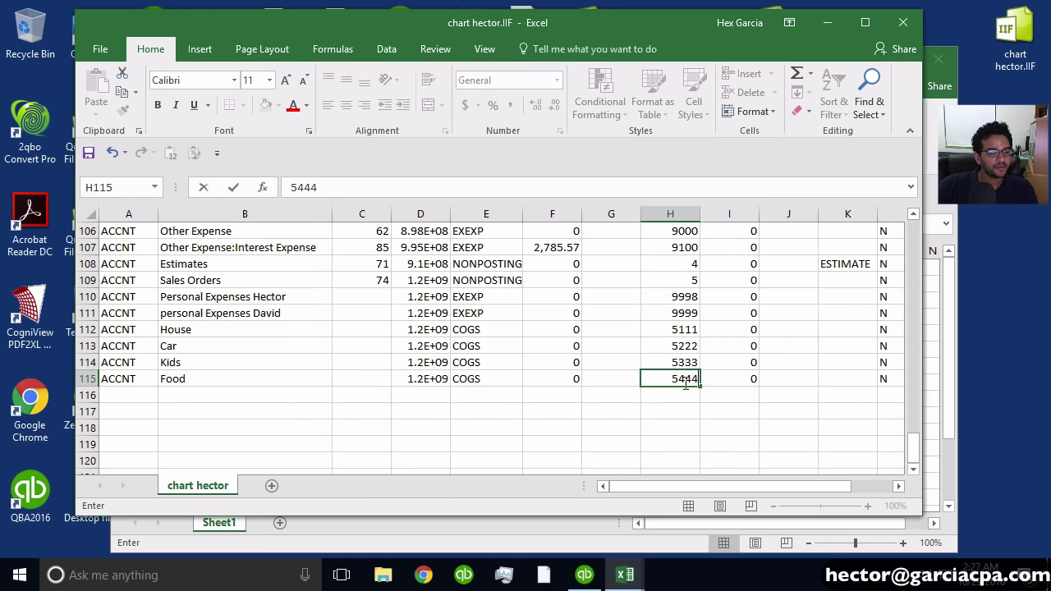
Finish entering 5444 as the Food row's ACCNUM, and save chart hector.IIF in its text format before closing it.
type("444")
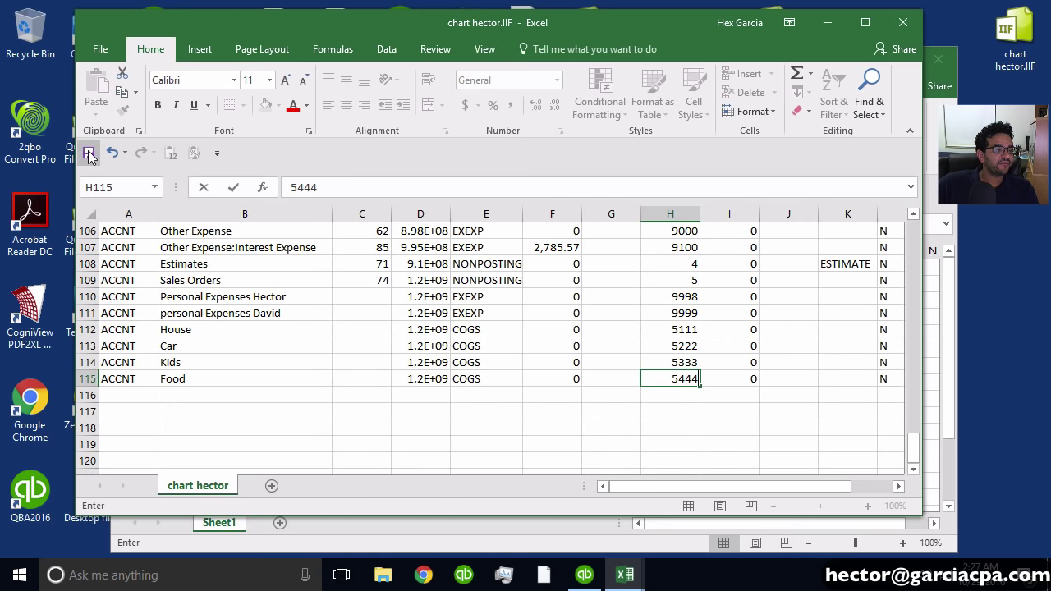
left_click(88, 152)
left_click(463, 337)
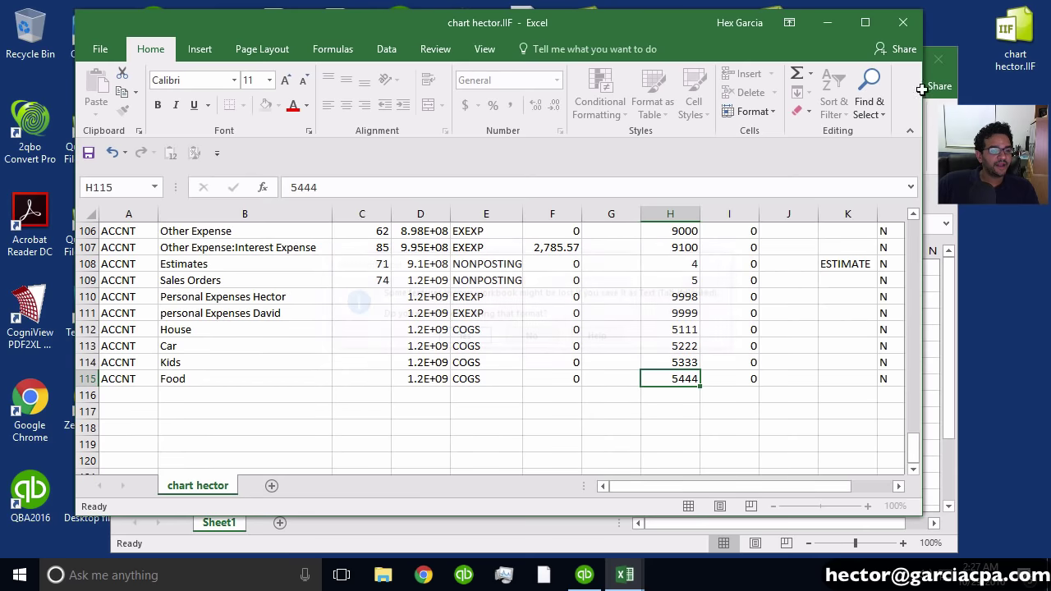
left_click(905, 23)
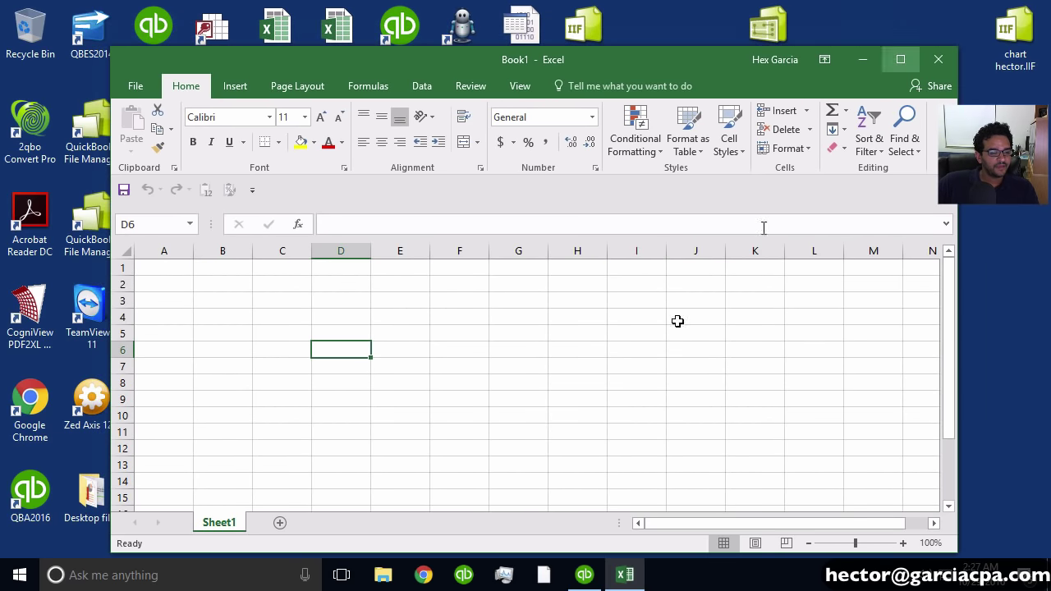
Switch to QuickBooks, widen the chart of accounts' Name column and find the Cost of Goods Sold accounts.
left_click(593, 576)
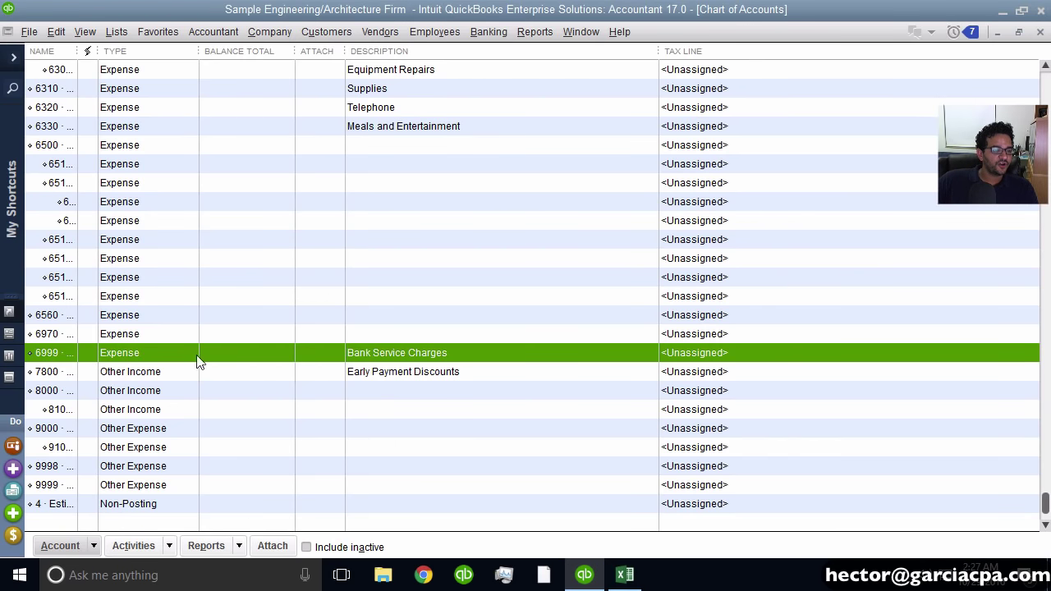
left_click_drag(77, 51, 203, 51)
scroll(326, 284, "up", 10)
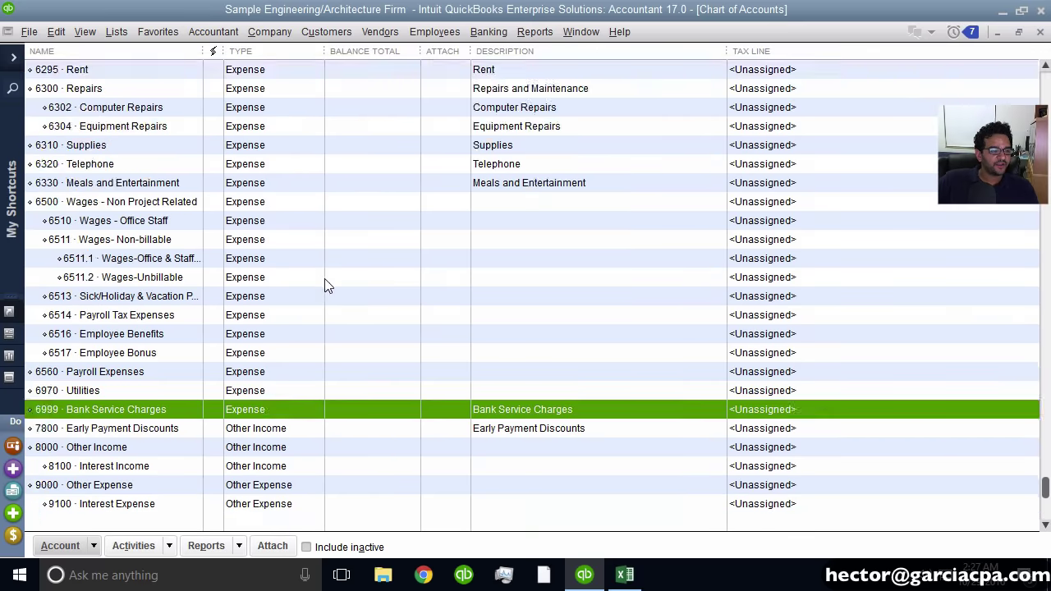
scroll(319, 278, "up", 4)
left_click(226, 319)
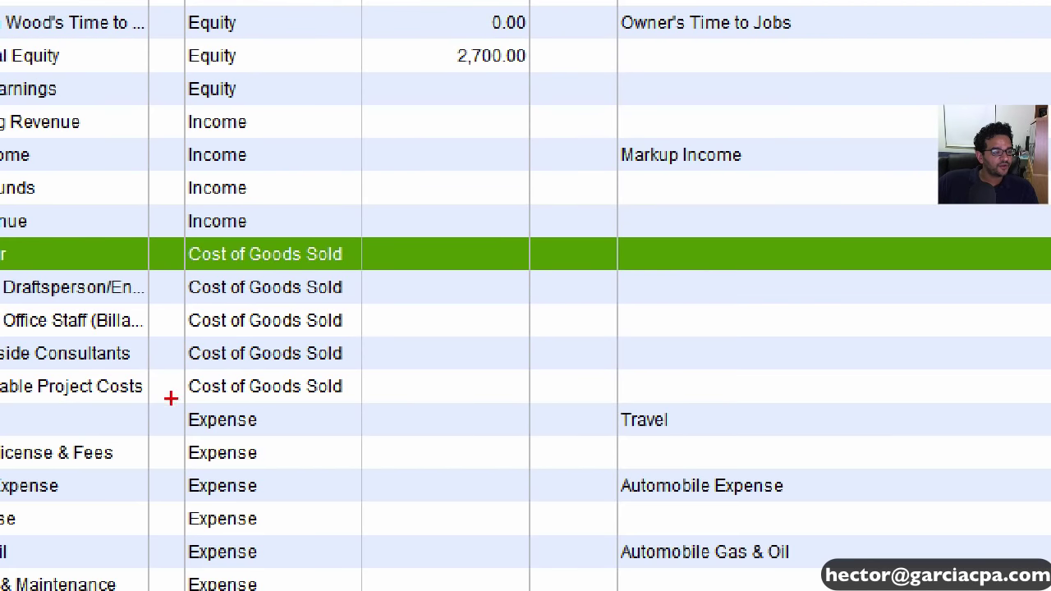
left_click_drag(192, 402, 230, 297)
mouse_move(195, 224)
left_mouse_down()
mouse_move(17, 398)
mouse_move(141, 399)
mouse_move(127, 391)
left_mouse_up()
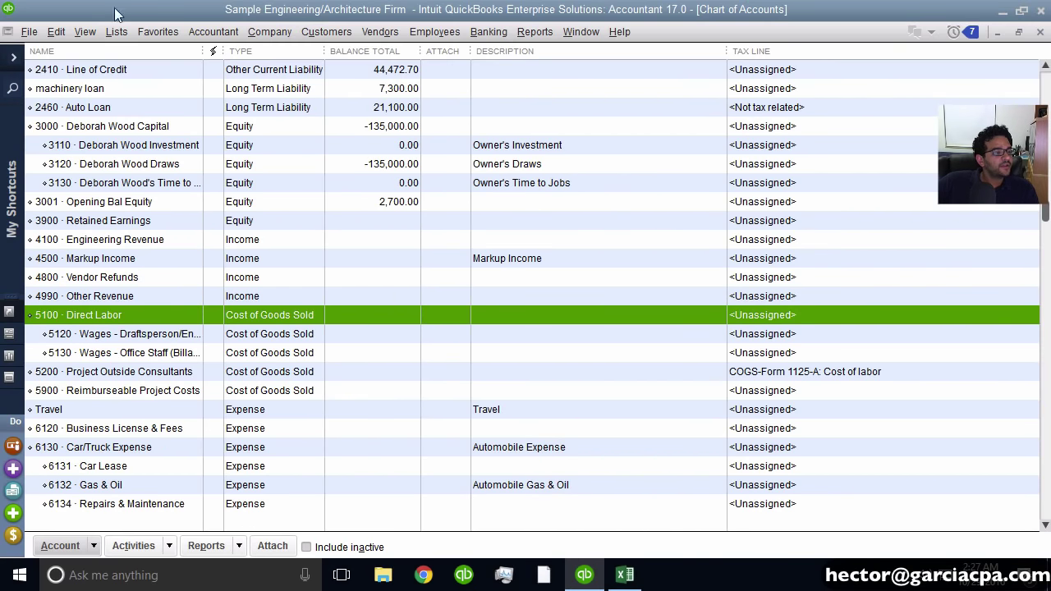
Import the IIF file chart hector.IIF from the Desktop into the company file.
left_click(33, 29)
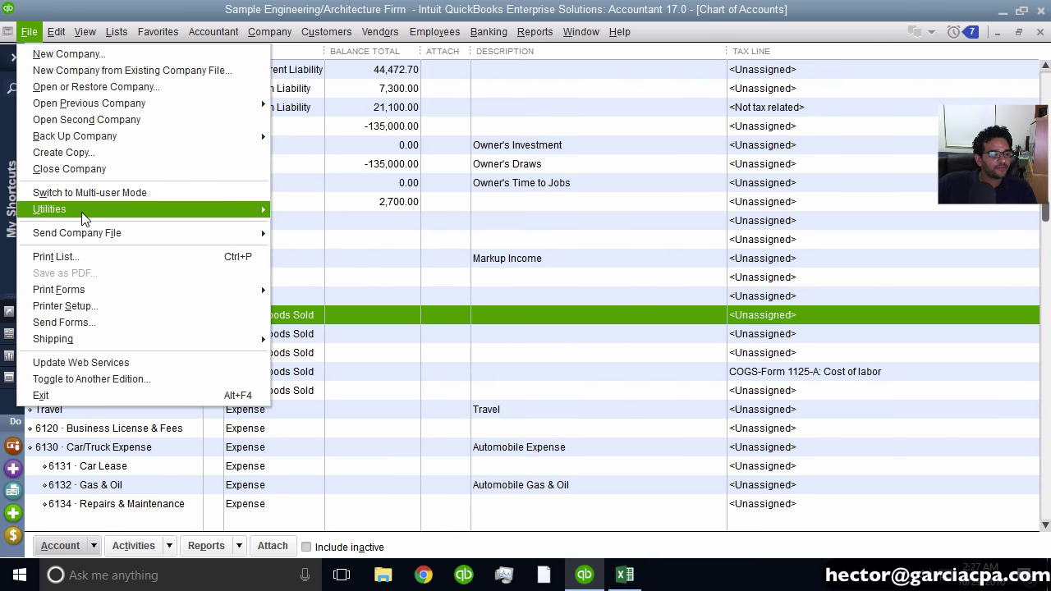
mouse_move(84, 216)
mouse_move(358, 222)
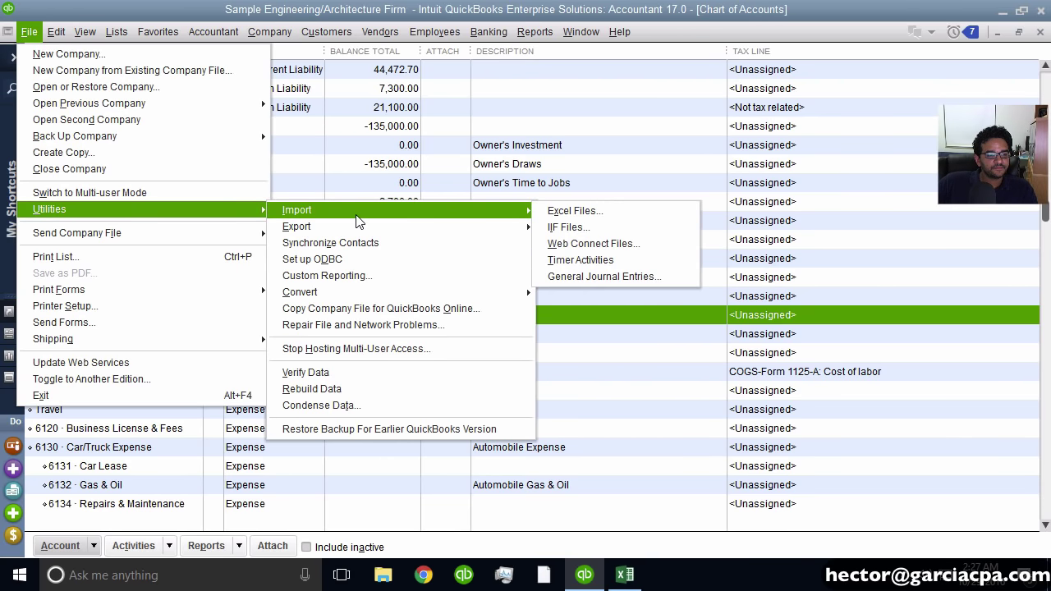
left_click(623, 231)
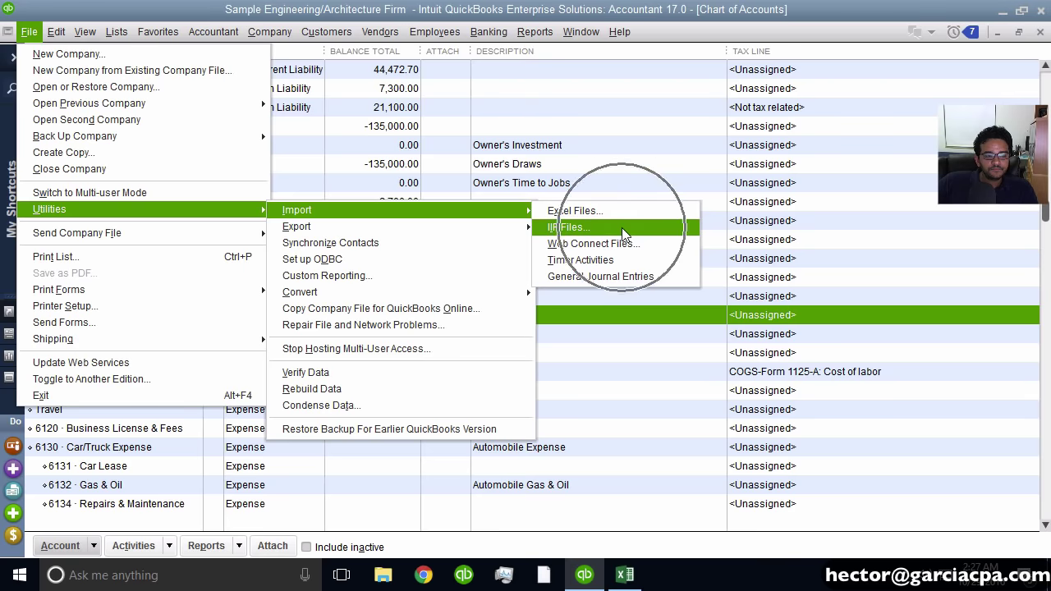
left_click(622, 228)
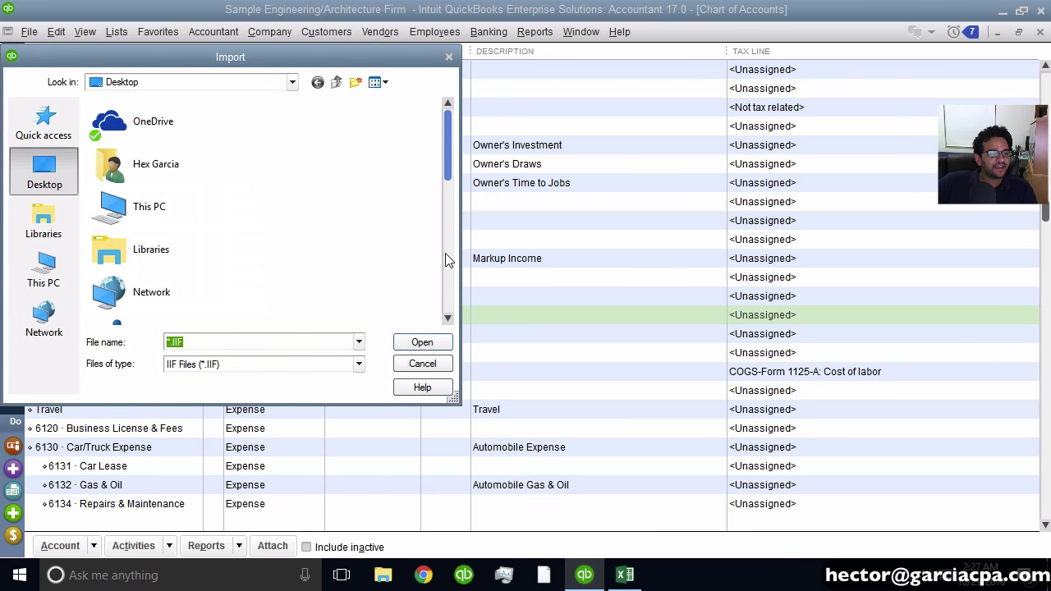
scroll(445, 253, "down", 5)
left_click(197, 250)
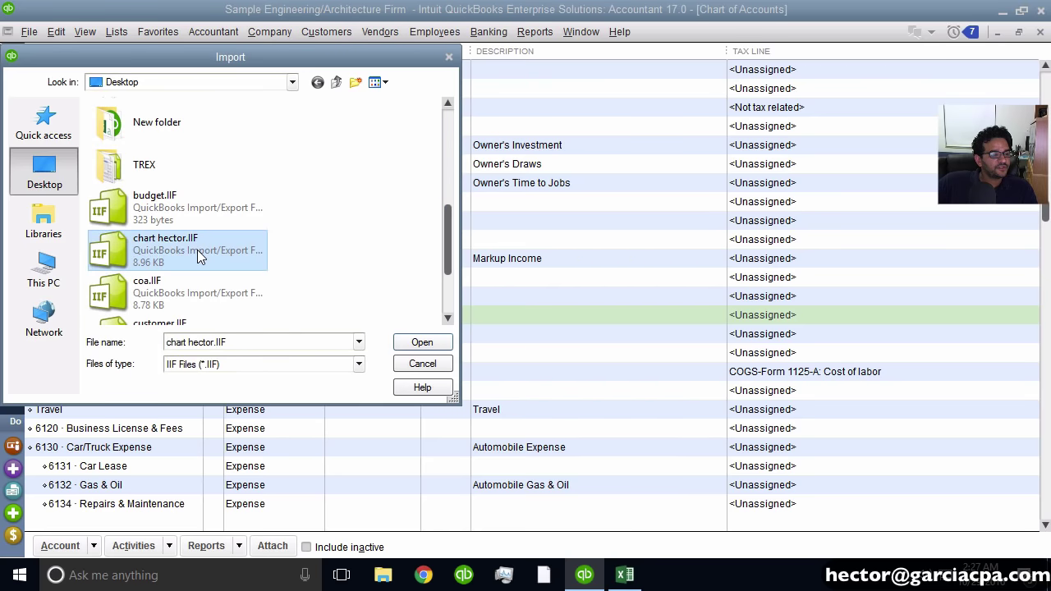
left_click(422, 343)
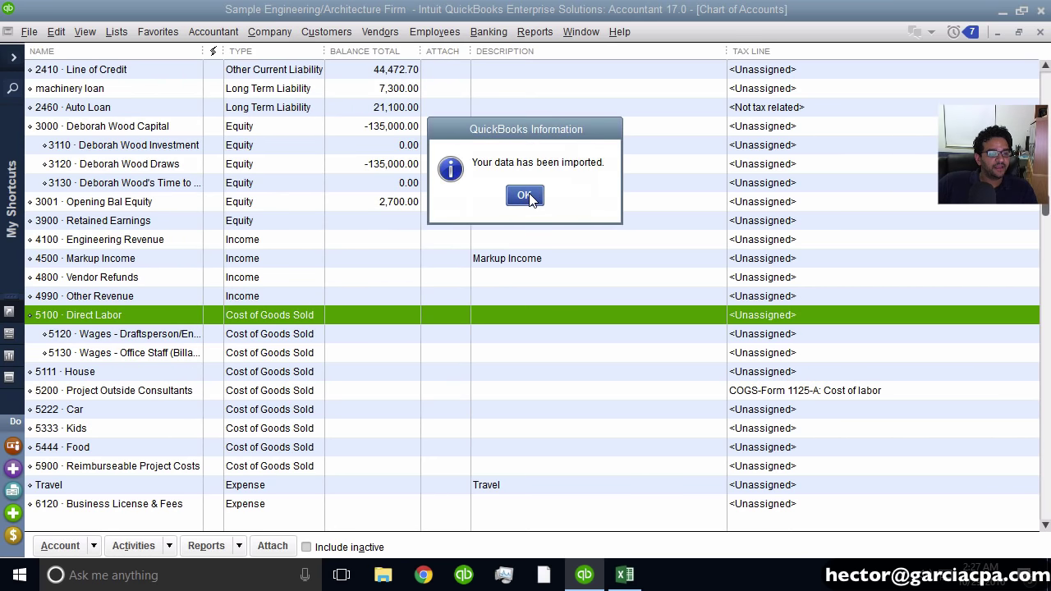
left_click(524, 195)
Check the imported Car, Kids, Food and House accounts in the chart of accounts.
left_click(115, 411)
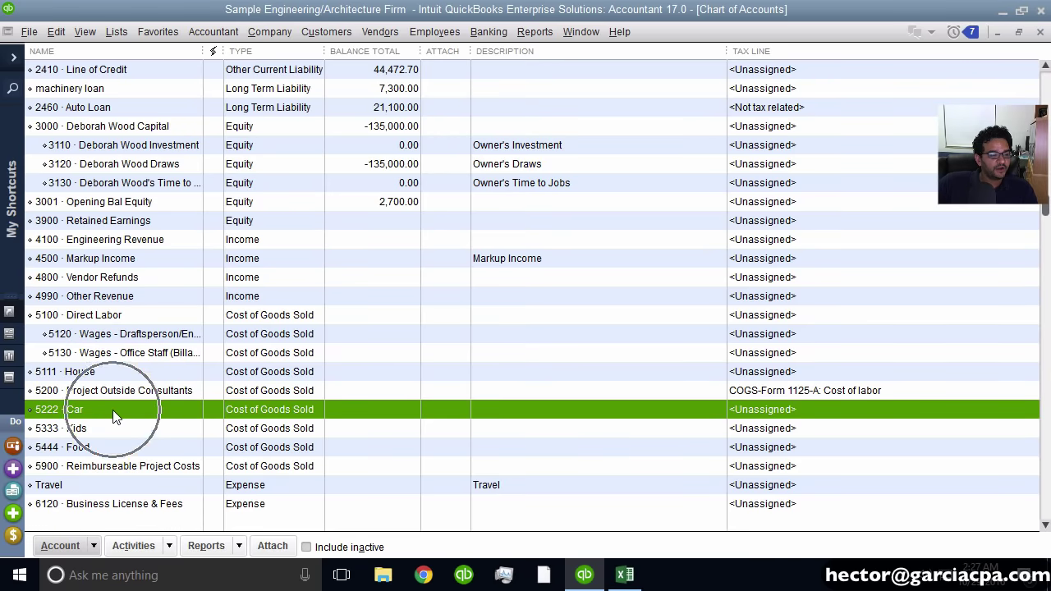
left_click(112, 431)
left_click(111, 450)
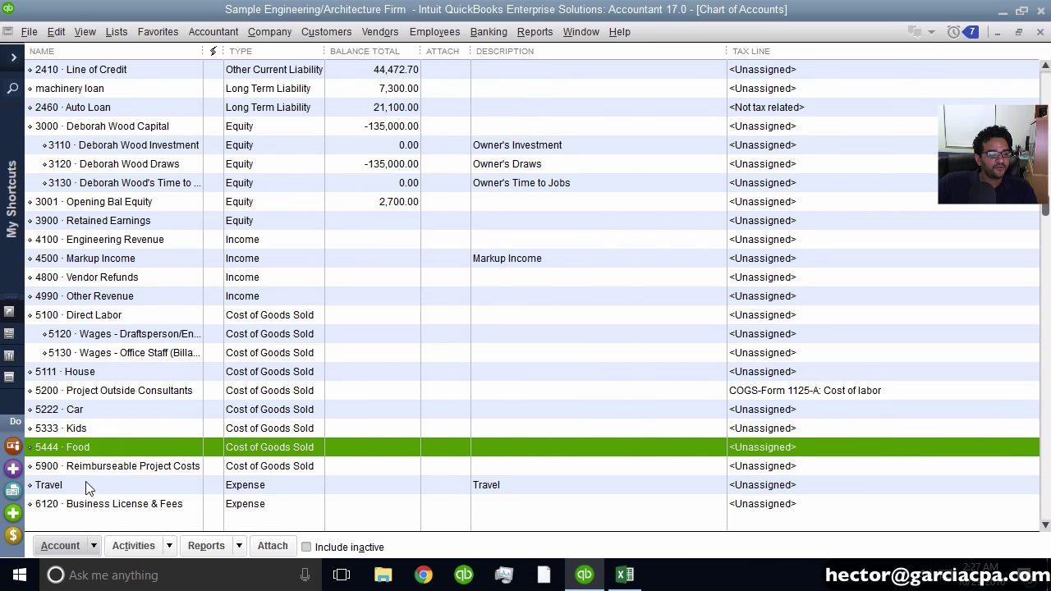
left_click(96, 375)
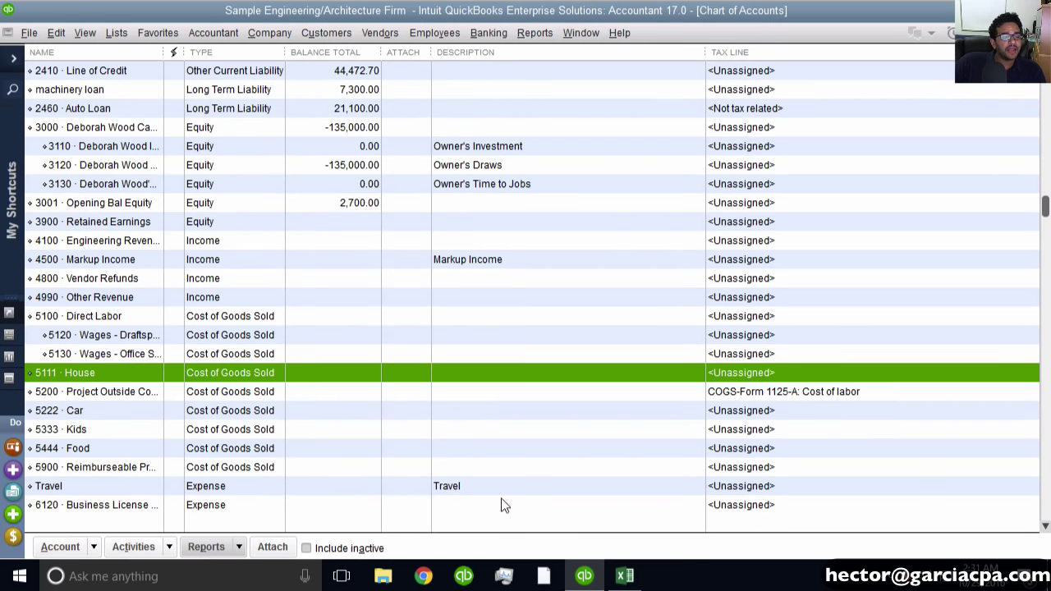
Switch to chart1.xlsx in Excel and set the font size of the account table to 18.
left_click(624, 576)
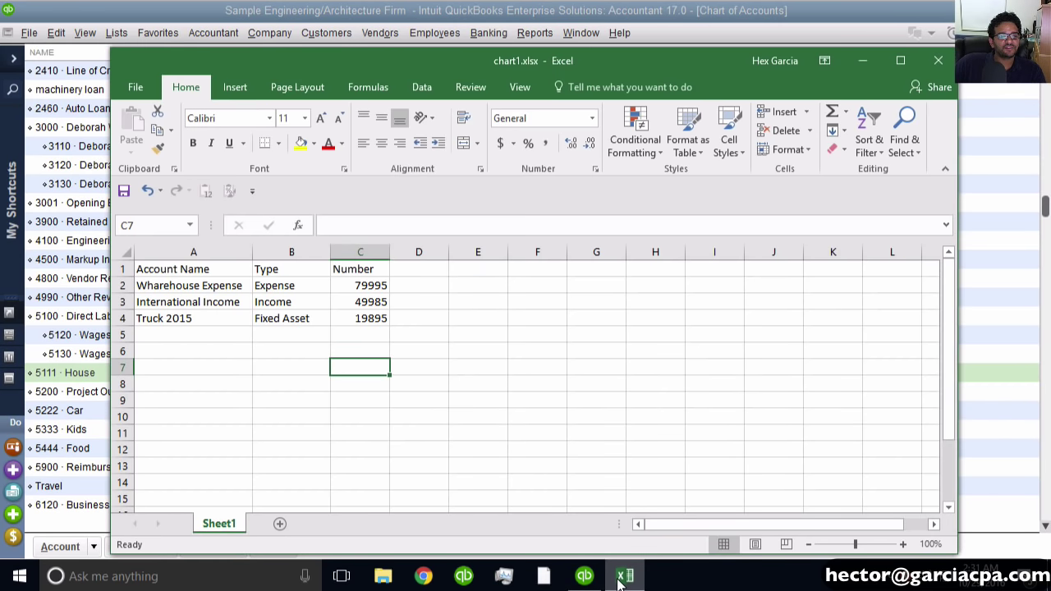
left_click_drag(419, 367, 145, 261)
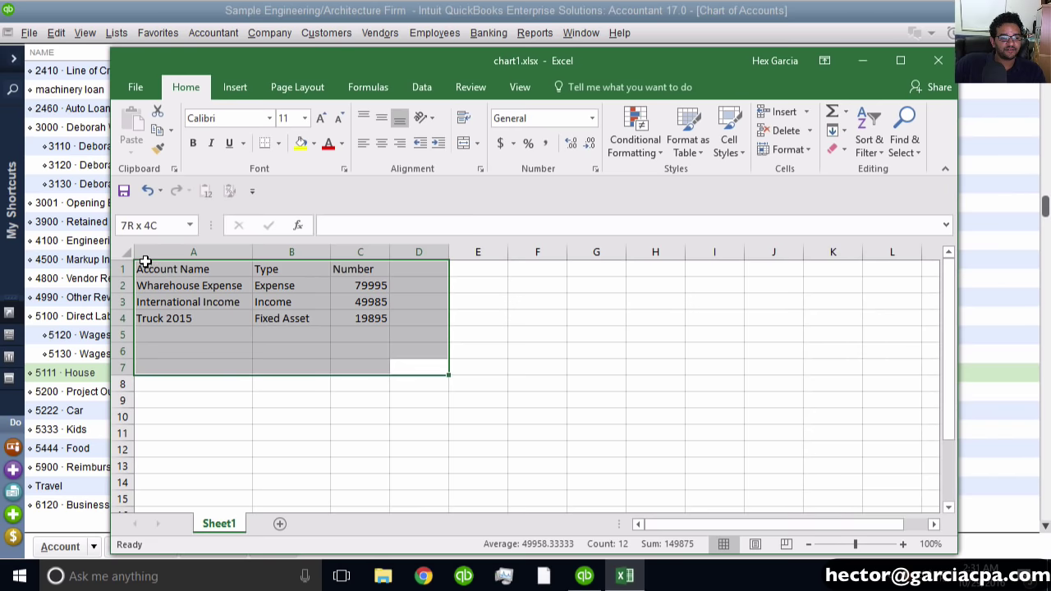
left_click(556, 329)
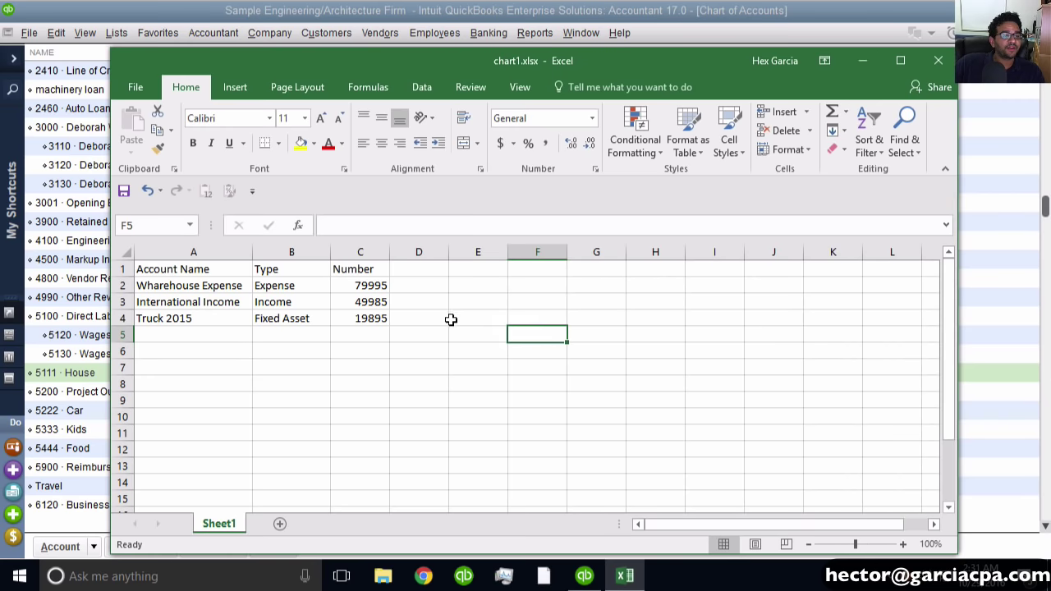
left_click_drag(403, 333, 229, 230)
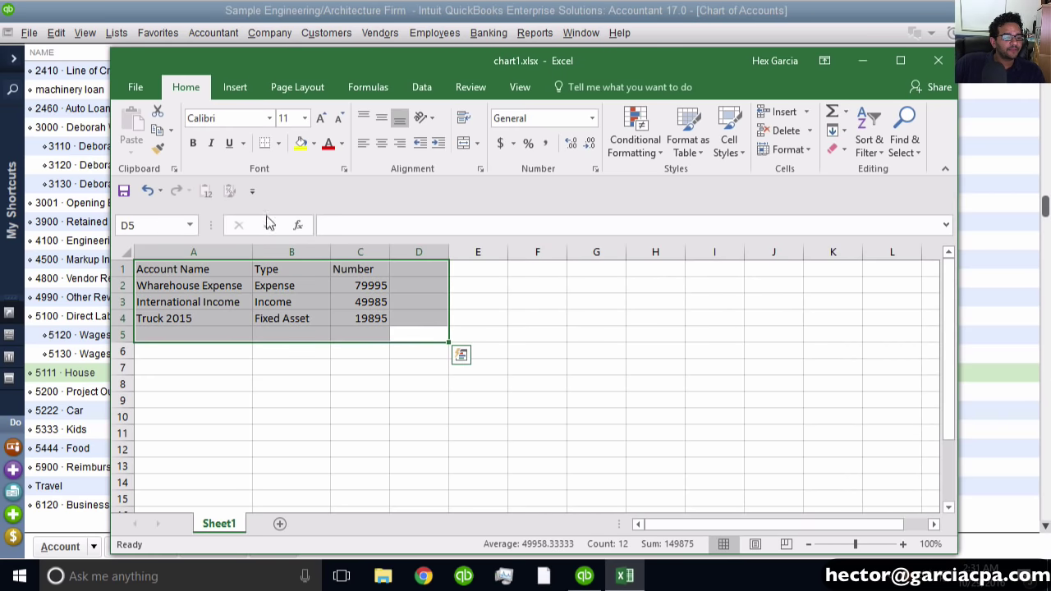
left_click(303, 118)
left_click(288, 245)
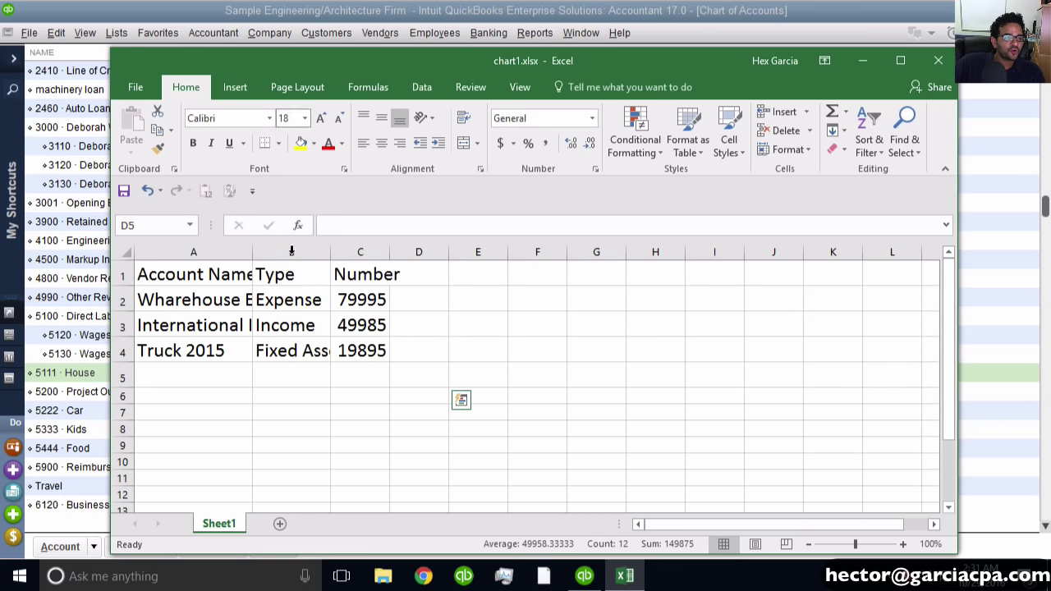
Widen the Account Name, Type and Number columns so that their enlarged contents fit.
double_click(253, 253)
left_click(618, 333)
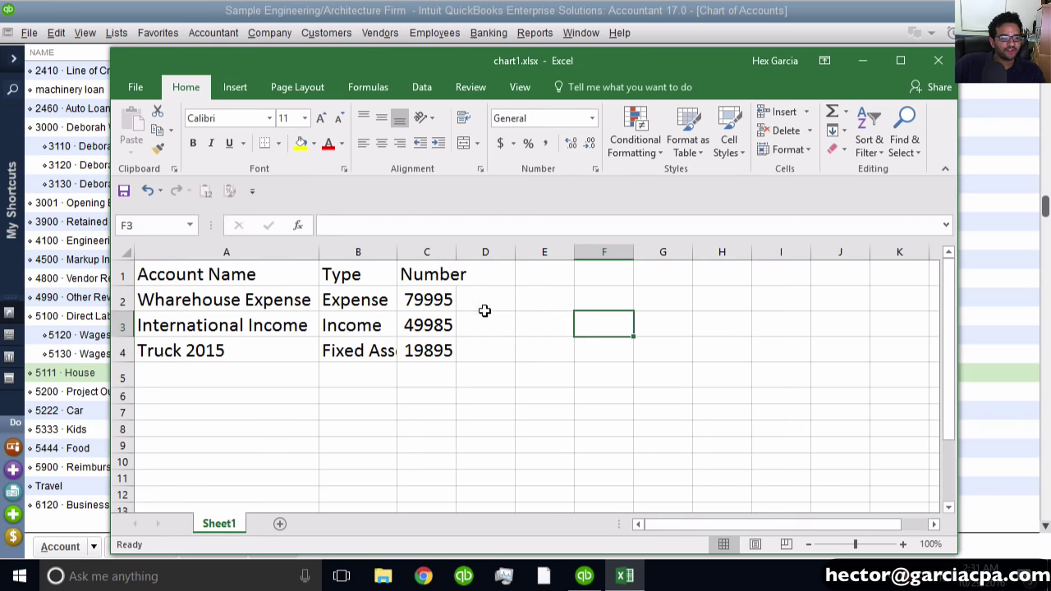
double_click(458, 253)
double_click(396, 252)
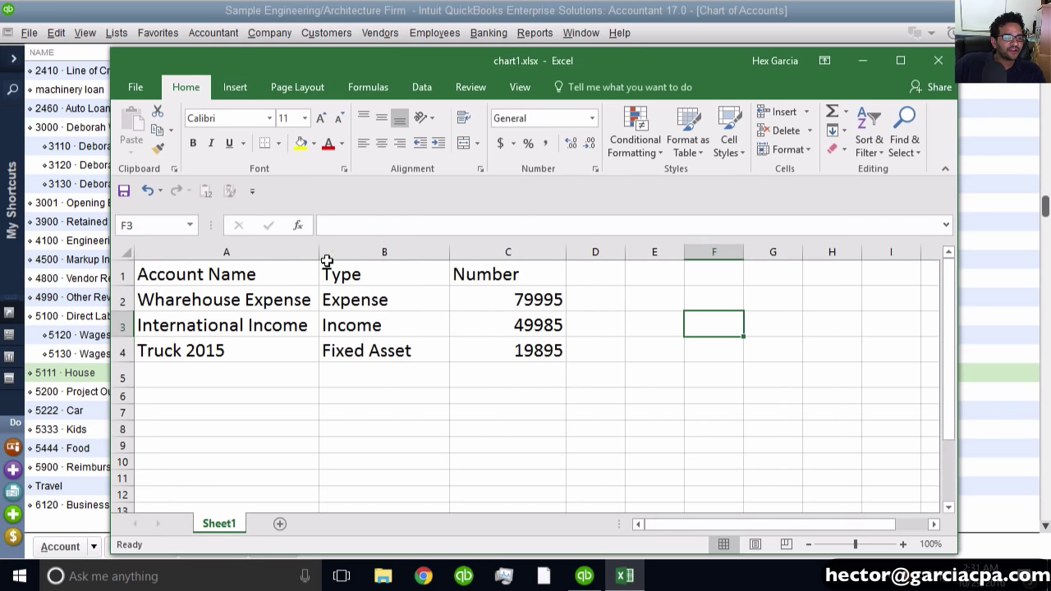
left_click(539, 443)
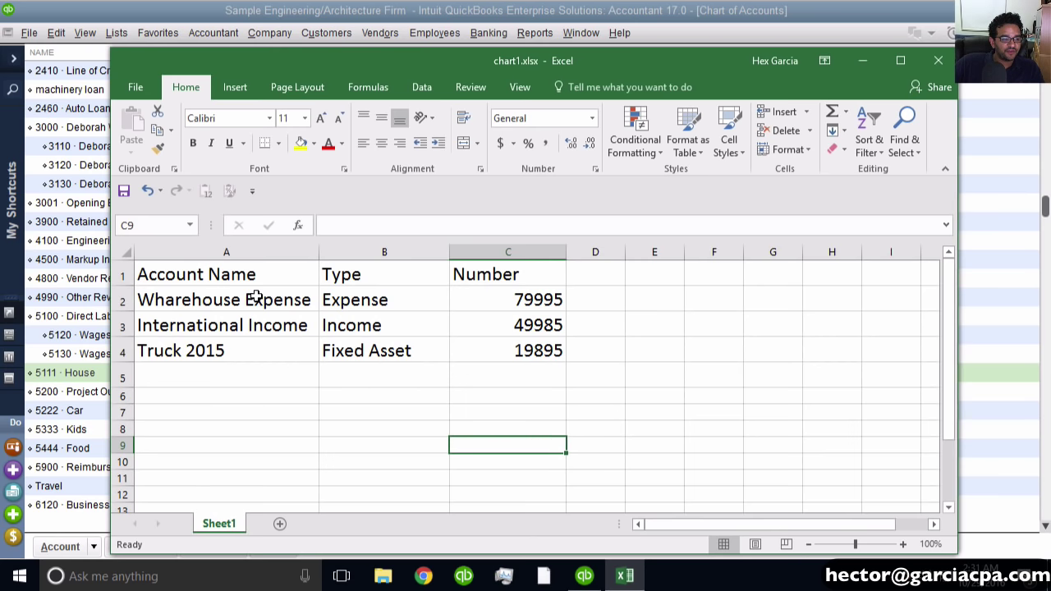
Review the names, types and numbers of the three accounts listed in the worksheet.
left_click_drag(253, 297, 253, 351)
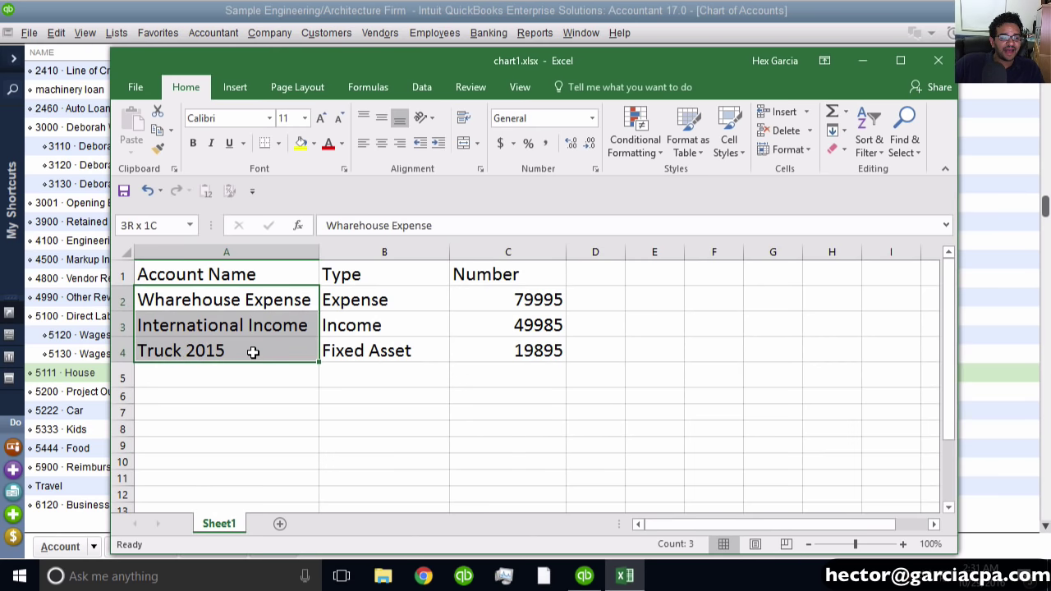
left_click(288, 296)
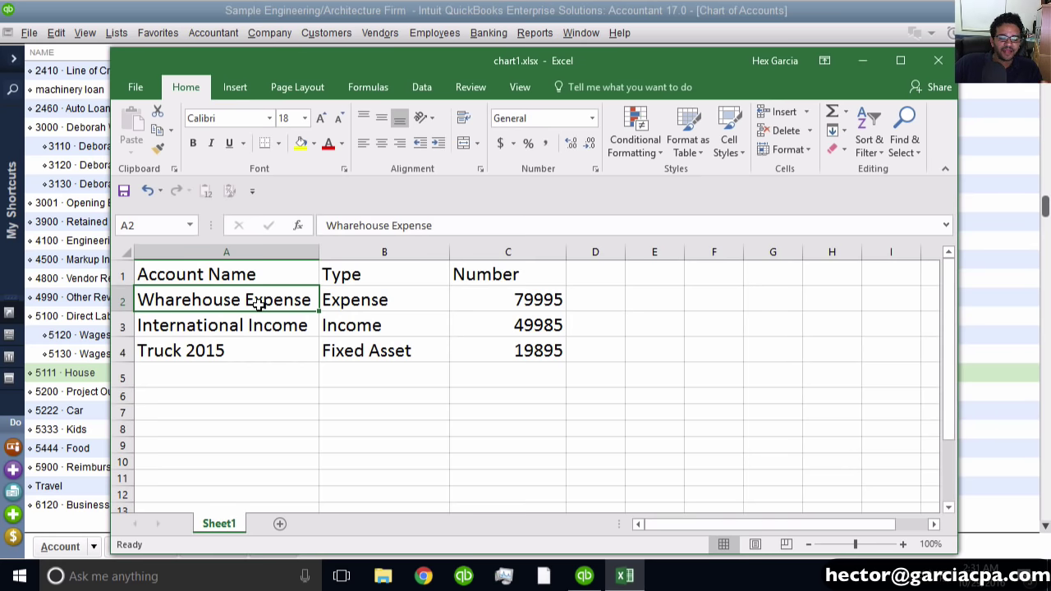
left_click(419, 302)
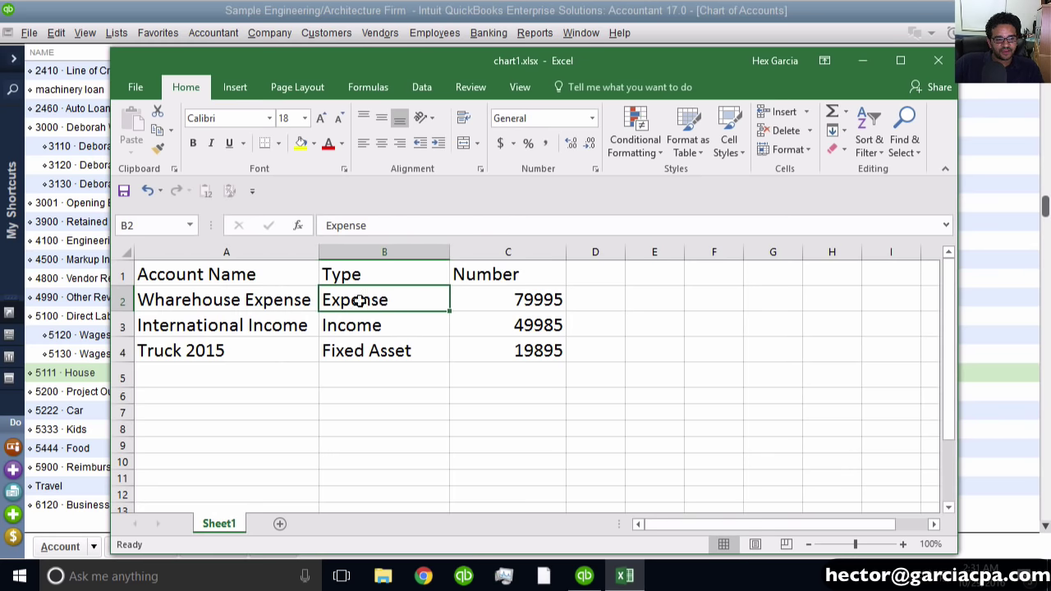
left_click(396, 361)
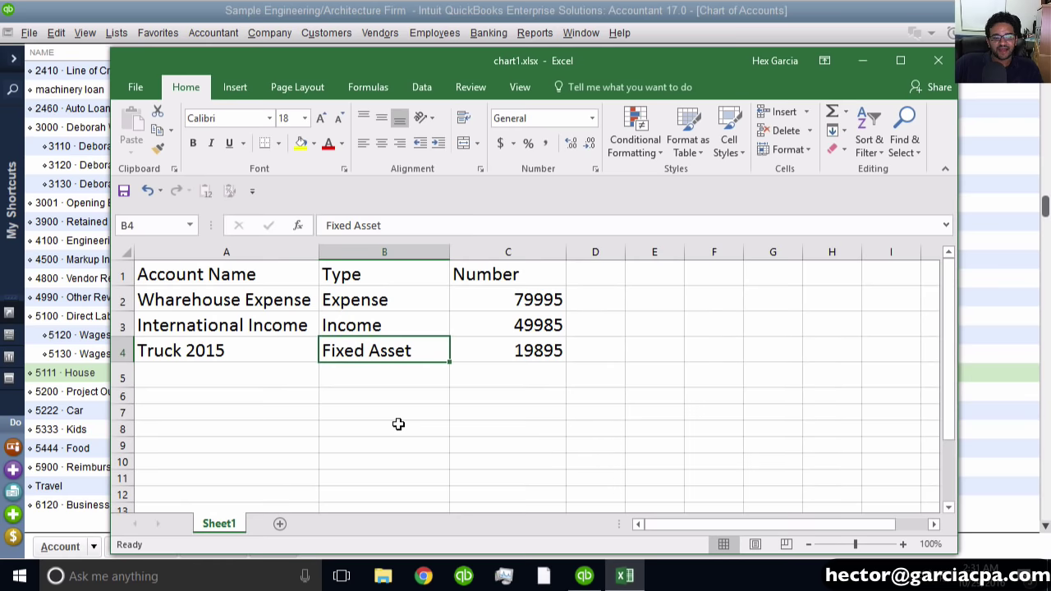
left_click(541, 299)
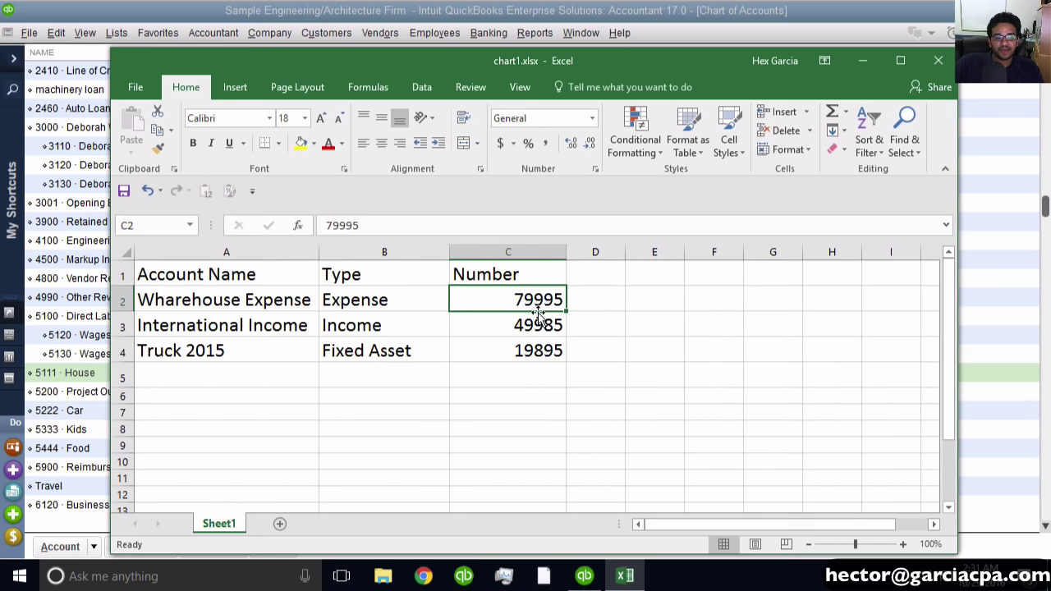
left_click(542, 326)
left_click(546, 351)
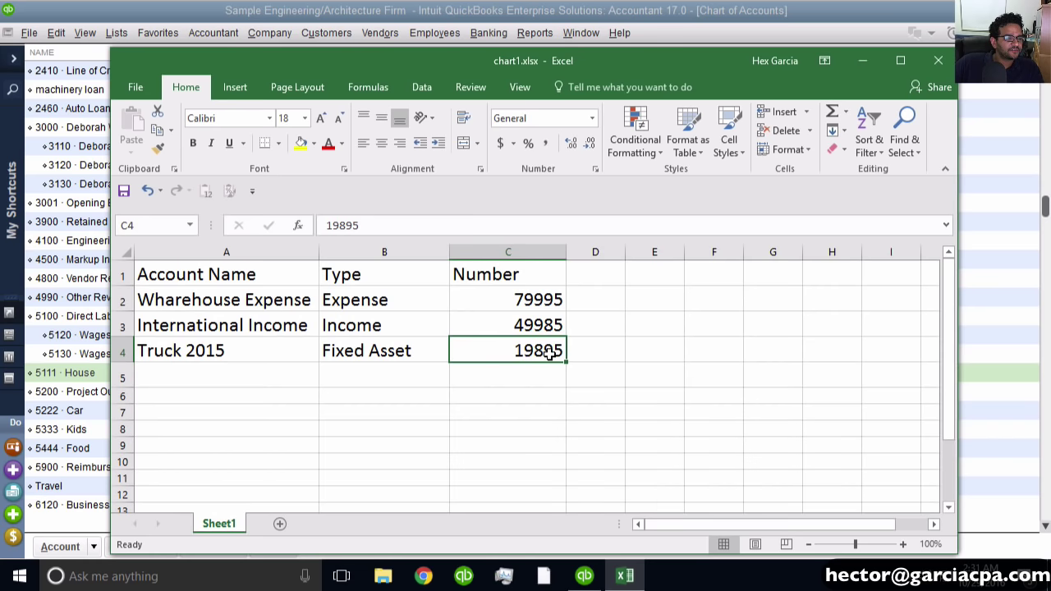
Switch to QuickBooks, open the Direct Labor account for editing and enter 1234567 as its number.
left_click(584, 576)
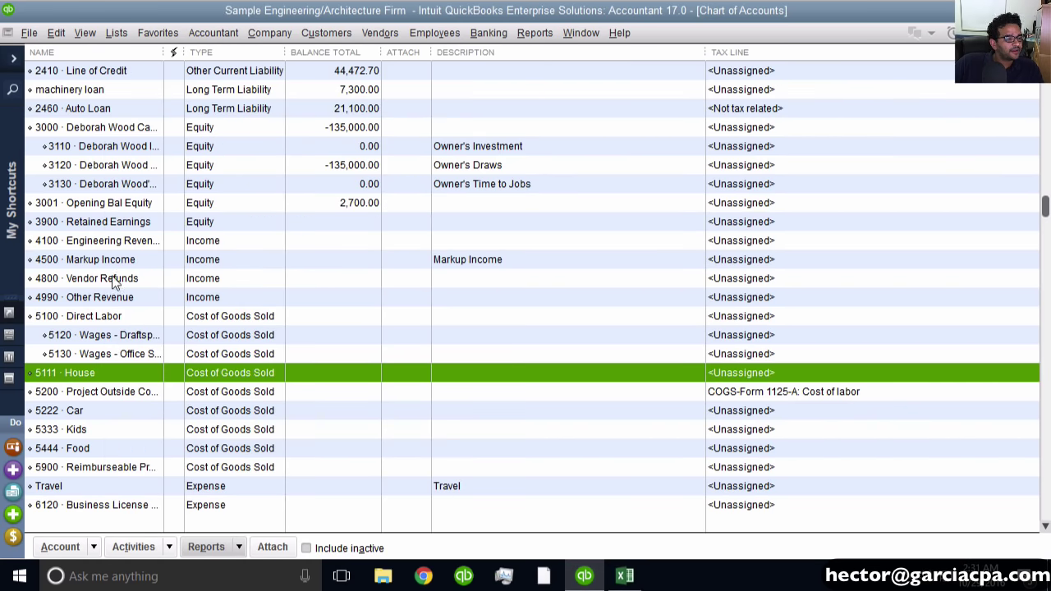
left_click(96, 321)
right_click(97, 321)
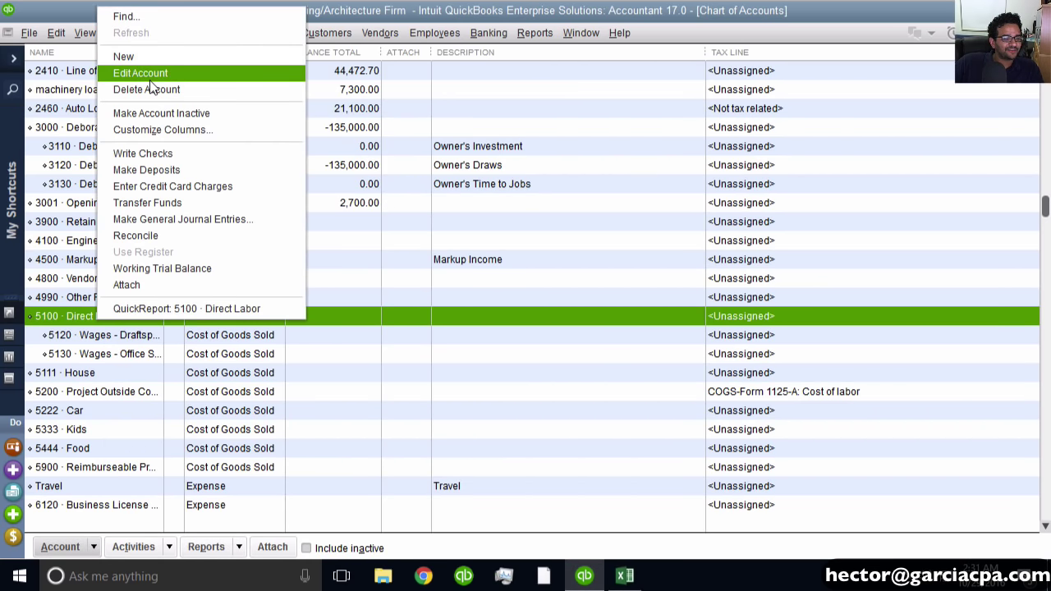
left_click(156, 73)
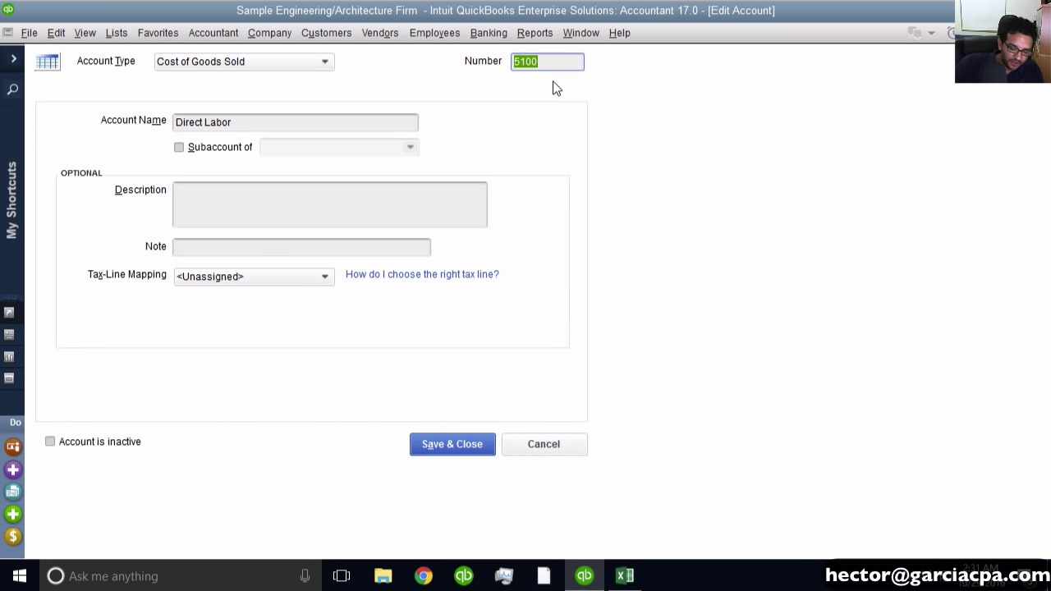
type("1234567")
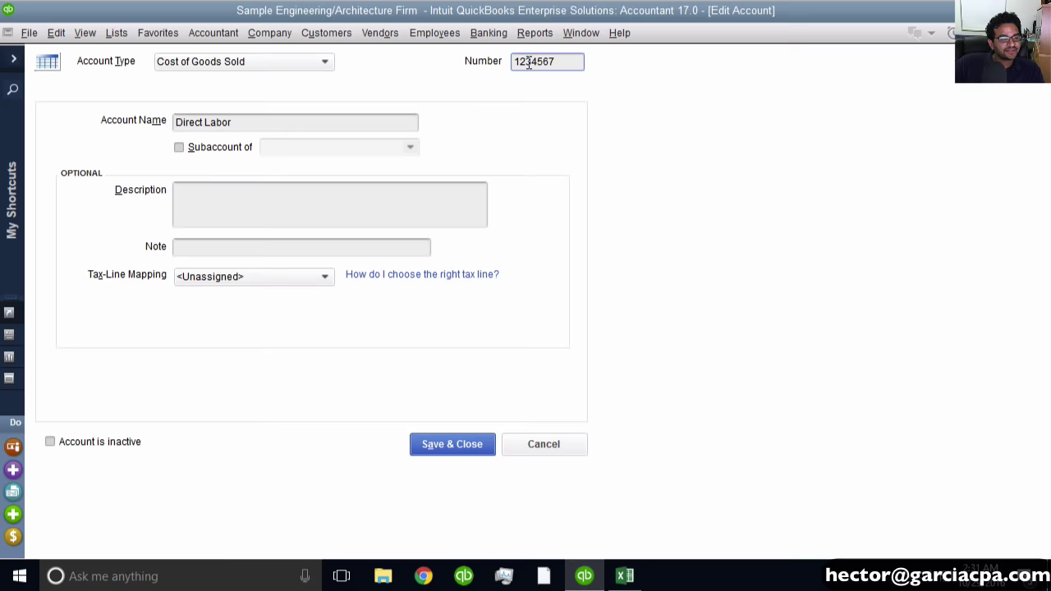
mouse_move(501, 80)
left_mouse_down()
mouse_move(481, 44)
mouse_move(497, 84)
left_mouse_up()
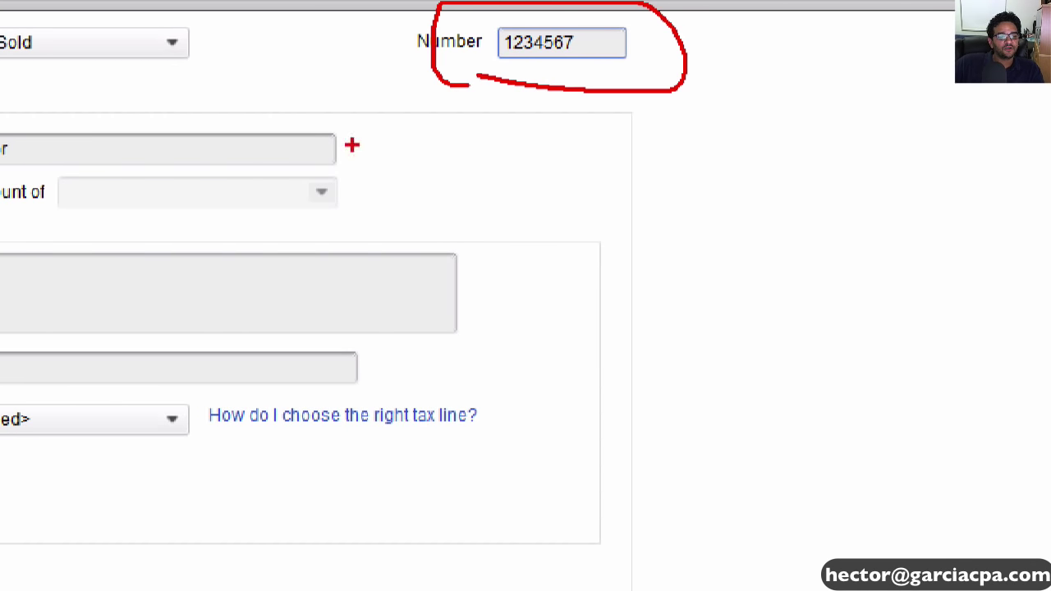
left_click_drag(96, 148, 0, 130)
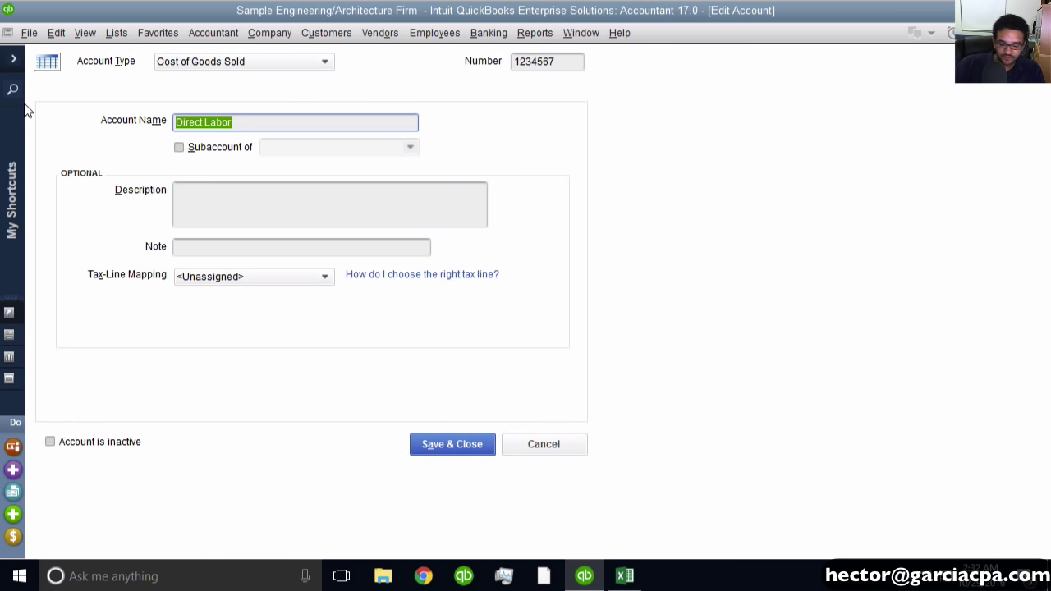
type("1234567890")
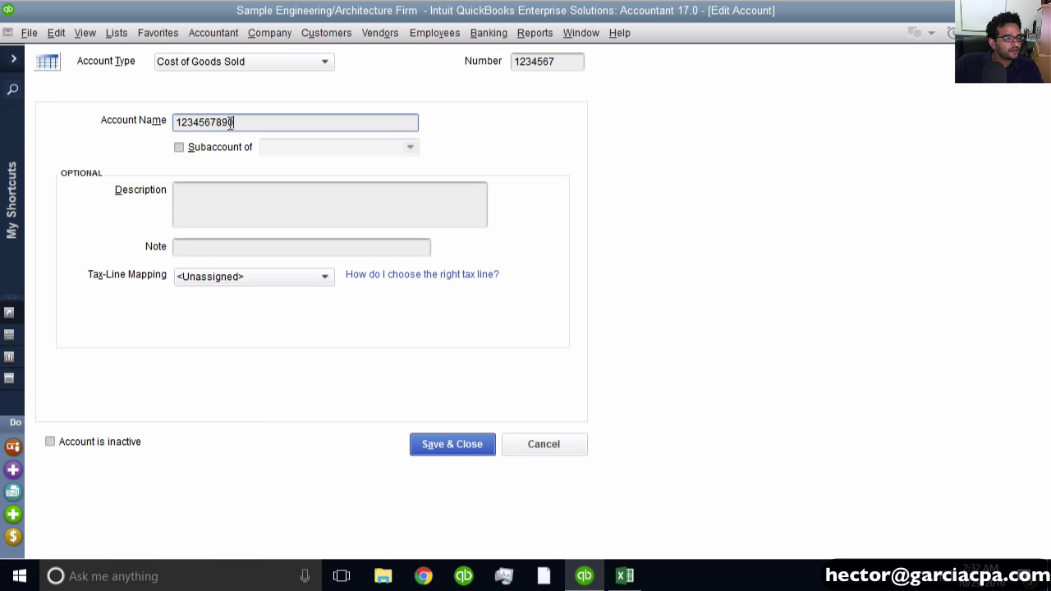
left_click_drag(234, 124, 9, 129)
key("ctrl+c")
key("Right")
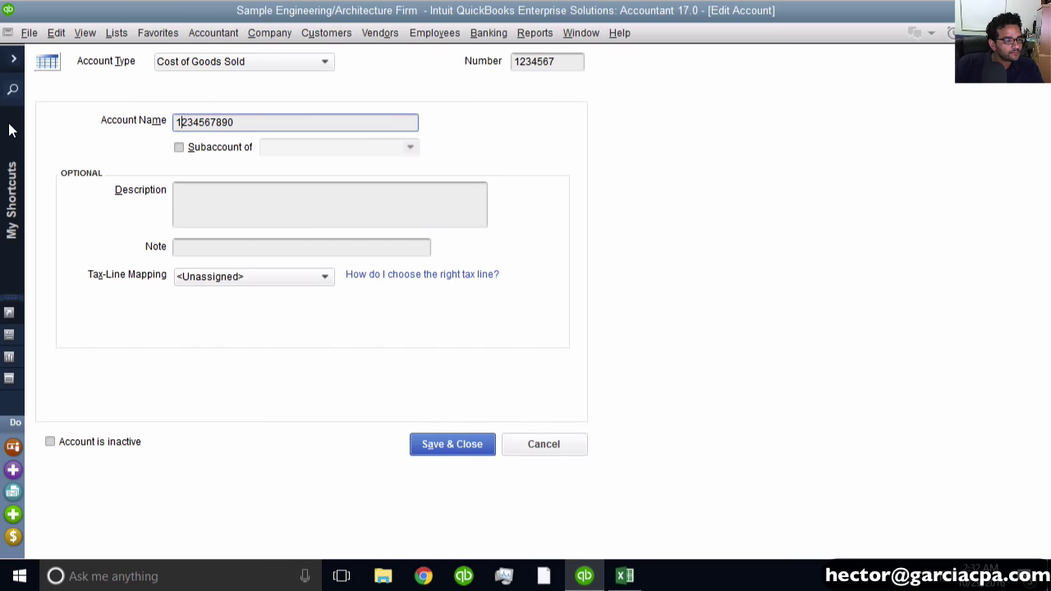
key("ctrl+v")
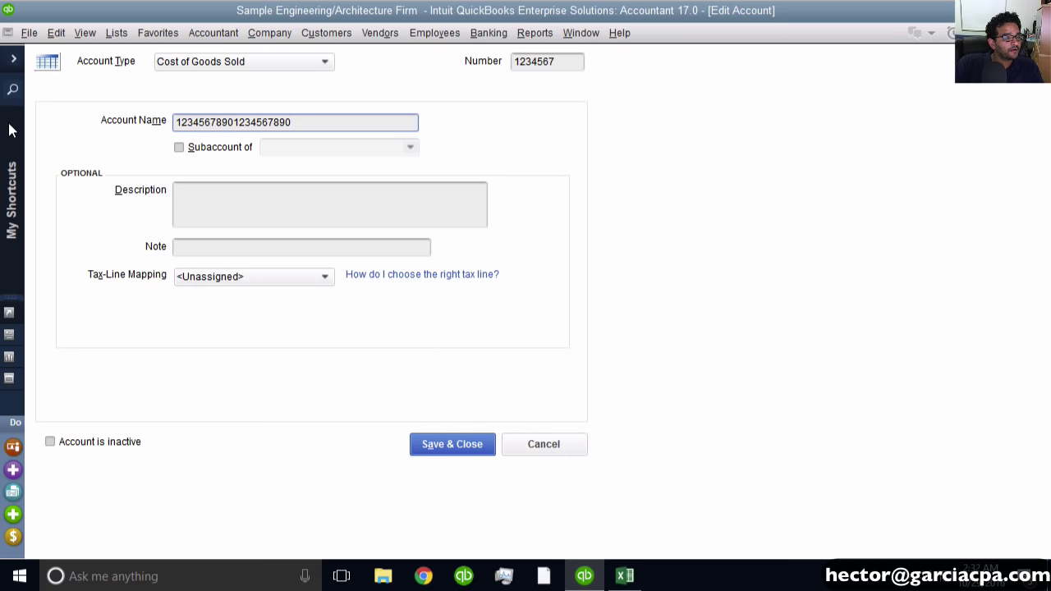
key("ctrl+v")
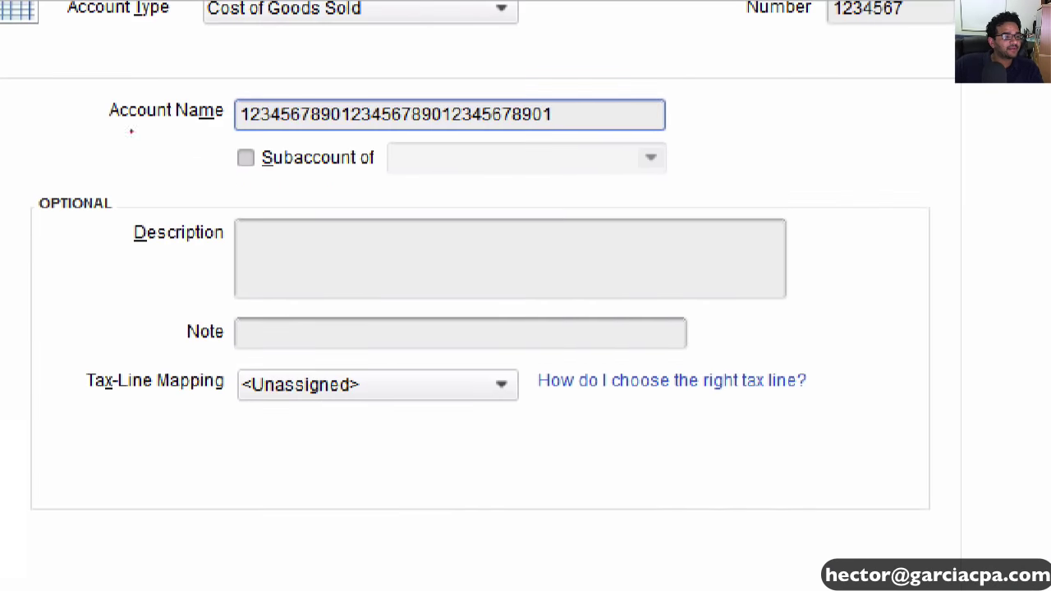
mouse_move(443, 102)
left_mouse_down()
mouse_move(199, 97)
mouse_move(386, 162)
left_mouse_up()
left_click_drag(607, 184, 612, 70)
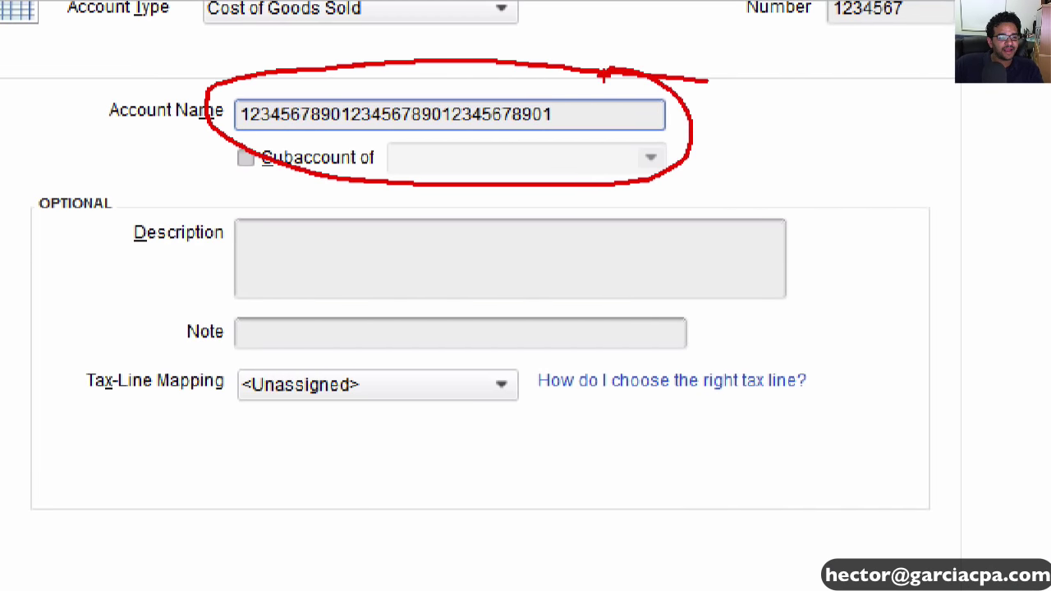
left_click(625, 577)
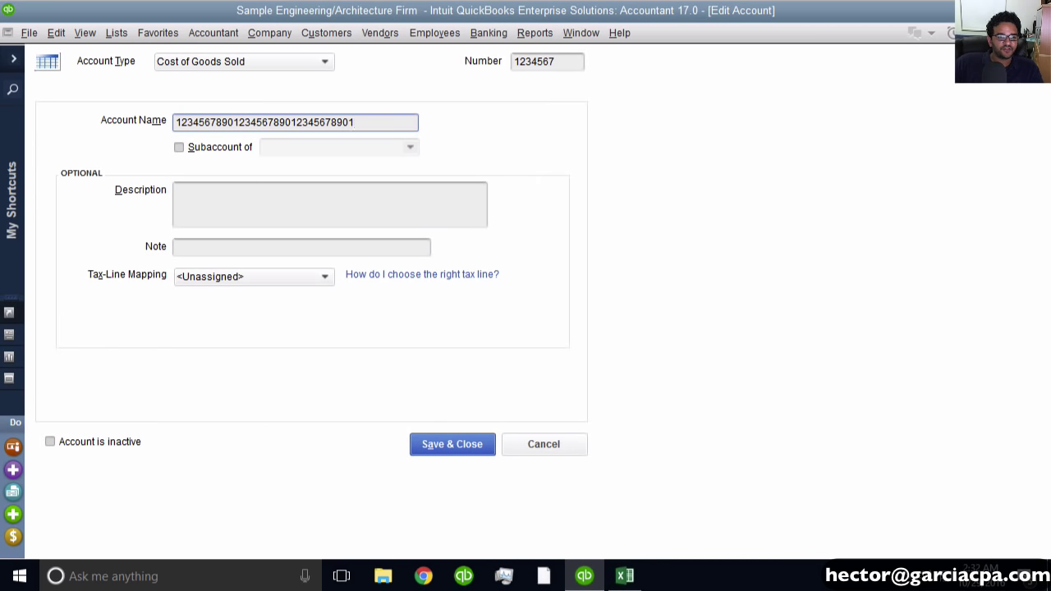
key("Escape")
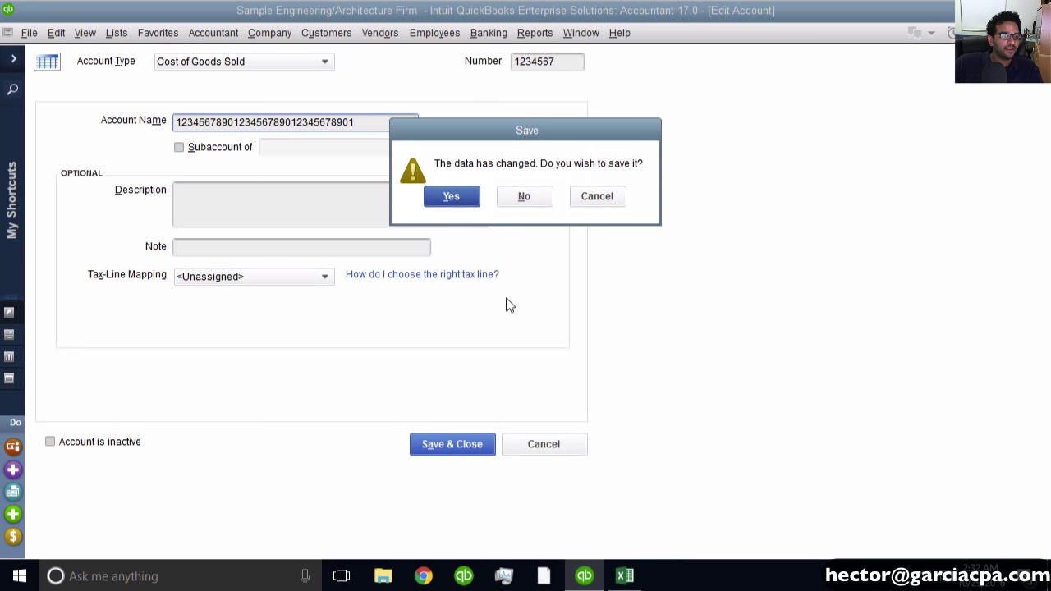
left_click(521, 197)
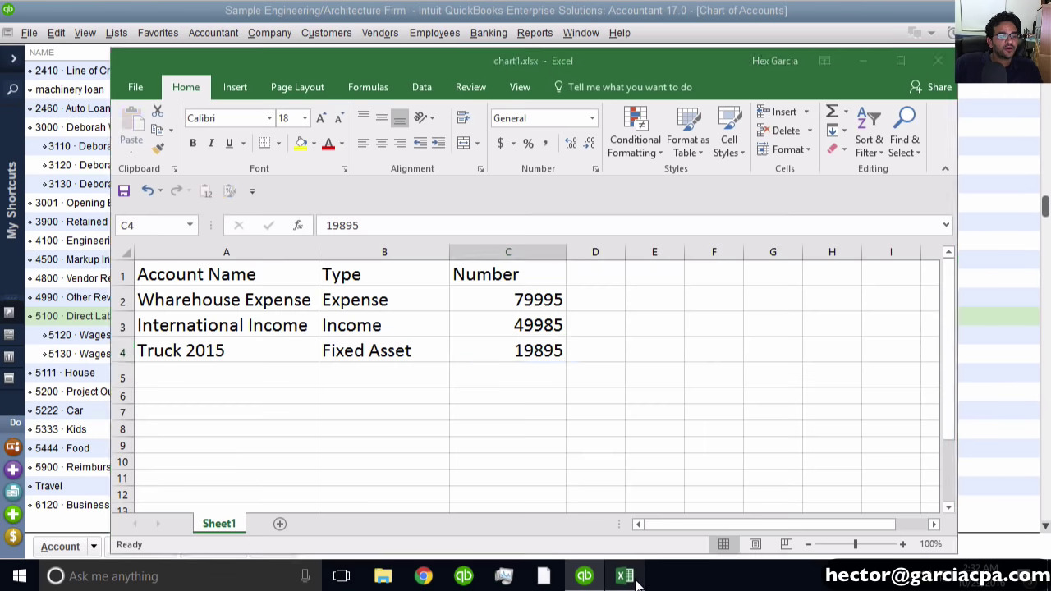
Switch to chart1.xlsx in Excel and review the account names, numbers and types to import.
left_click(625, 577)
left_click_drag(245, 309, 247, 352)
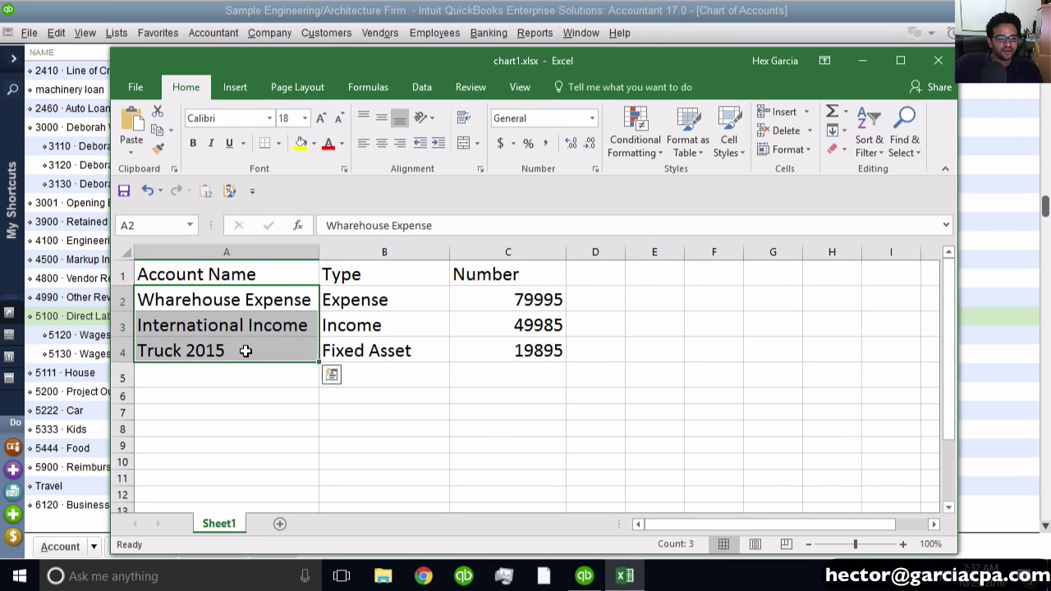
left_click_drag(559, 301, 542, 350)
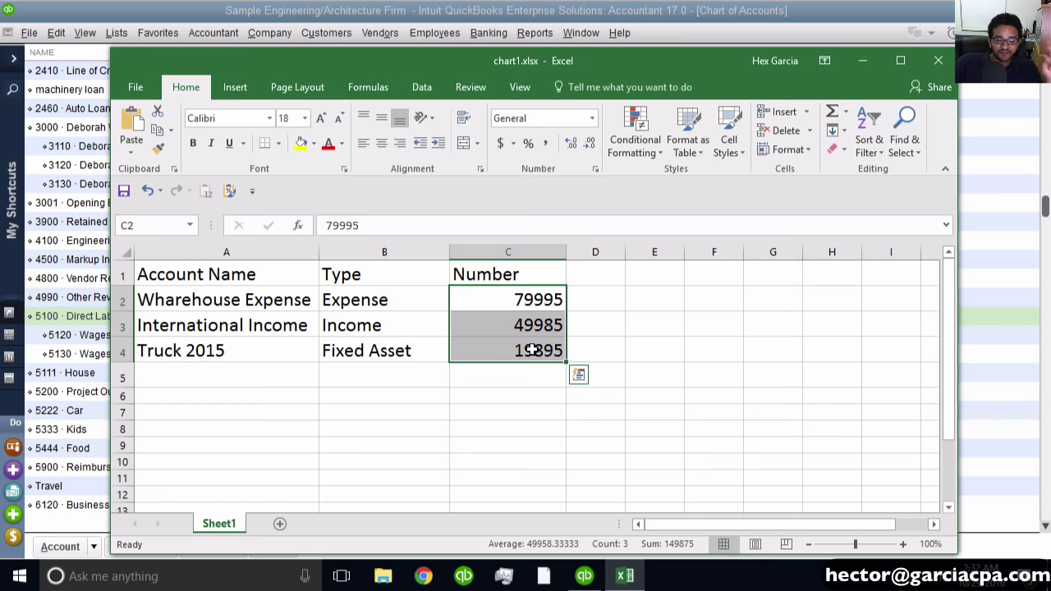
left_click_drag(383, 304, 376, 353)
Compare the worksheet's account types with the type names used in the QuickBooks chart of accounts, including the fixed assets.
left_click_drag(345, 66, 693, 175)
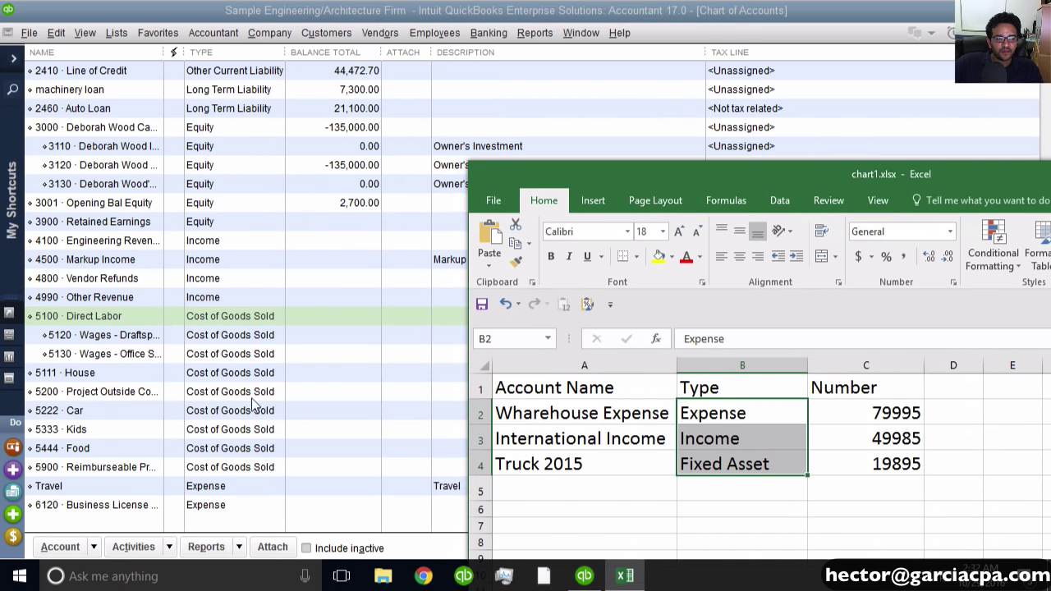
left_click(763, 438)
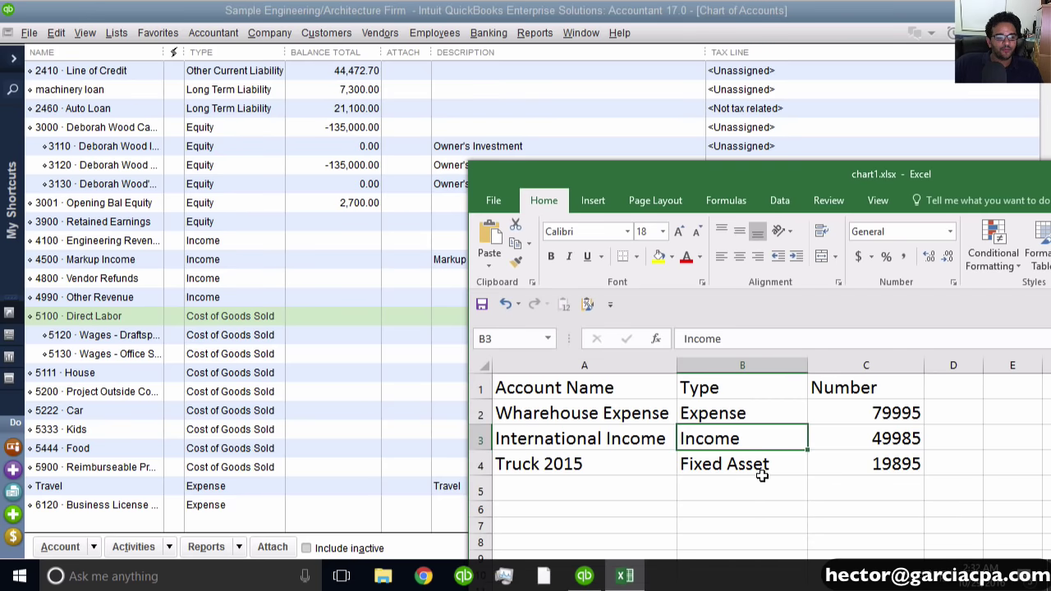
left_click(229, 336)
scroll(225, 336, "up", 7)
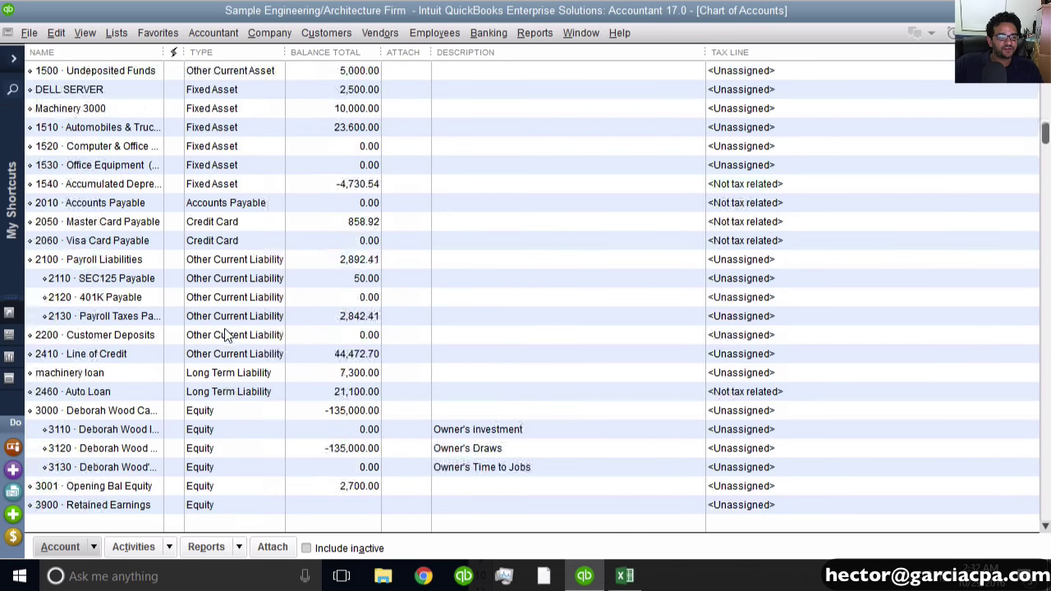
left_click(230, 206)
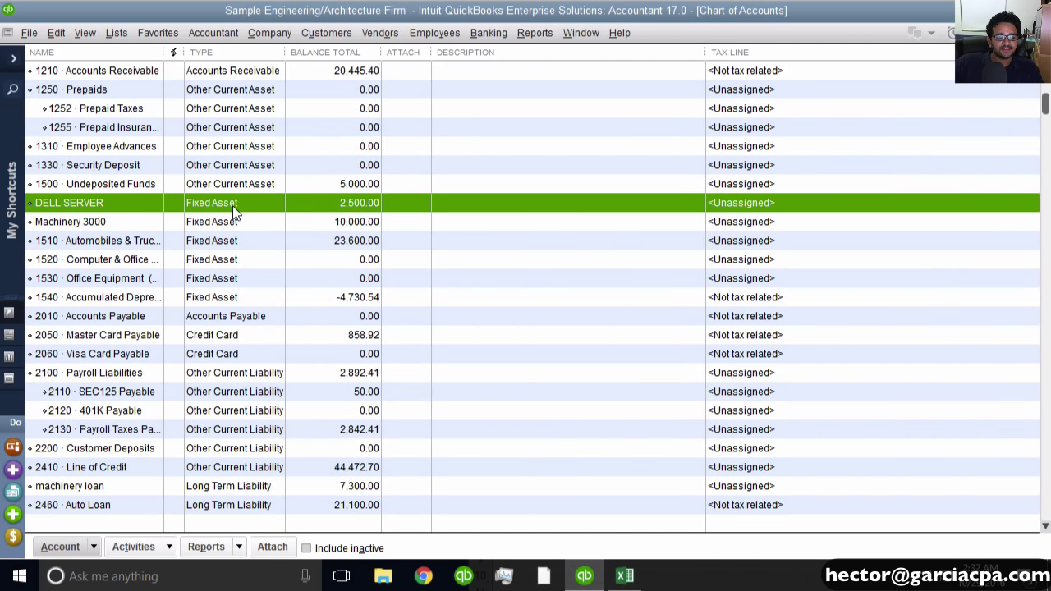
left_click(639, 580)
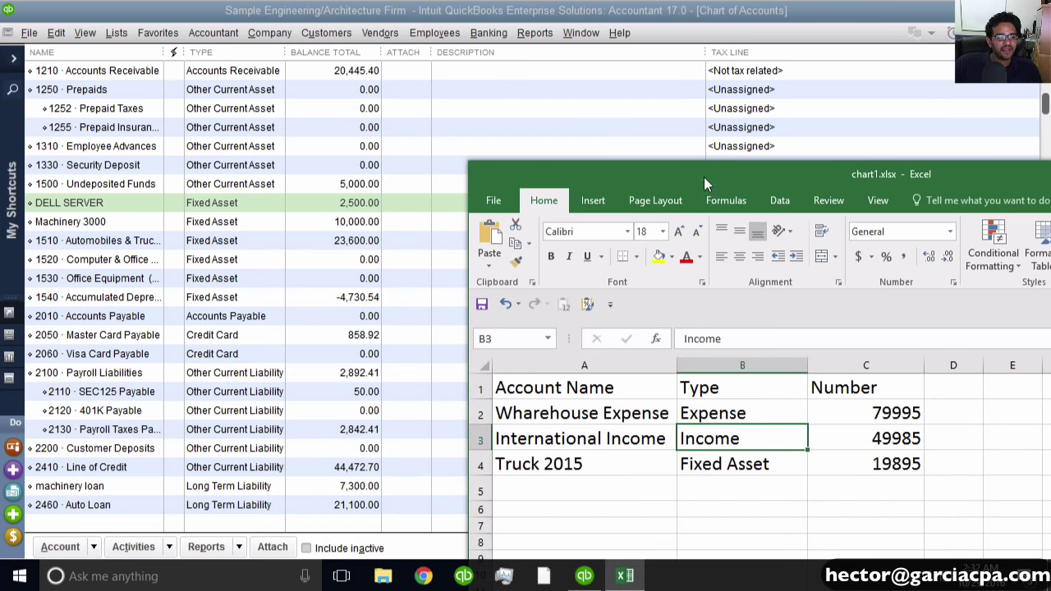
left_click_drag(703, 177, 538, 52)
left_click(207, 205)
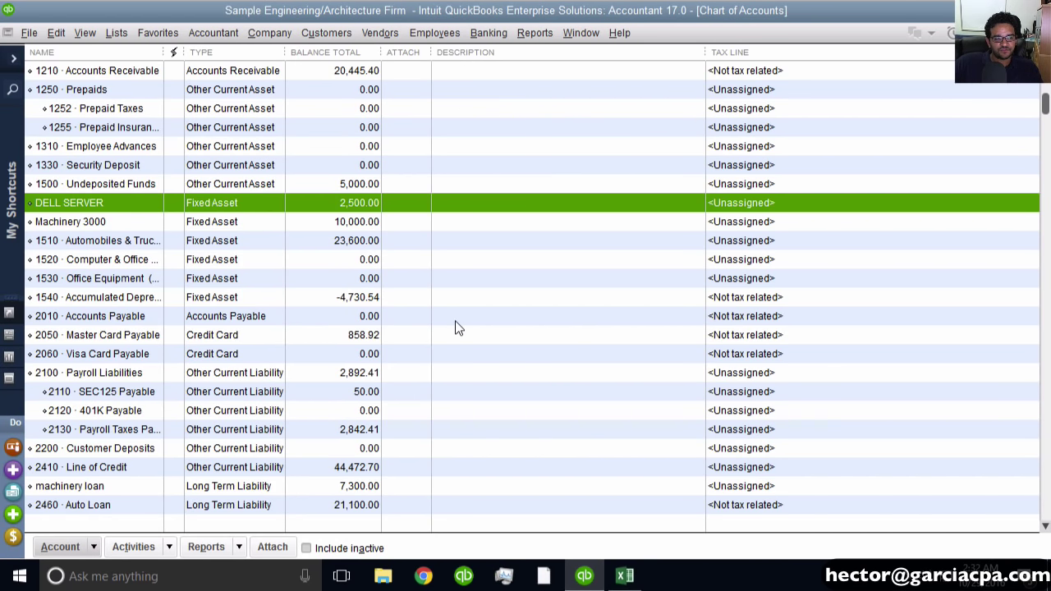
Start an Excel file import, decline the offer to add or edit multiple list entries, and choose Advanced Import.
left_click(31, 34)
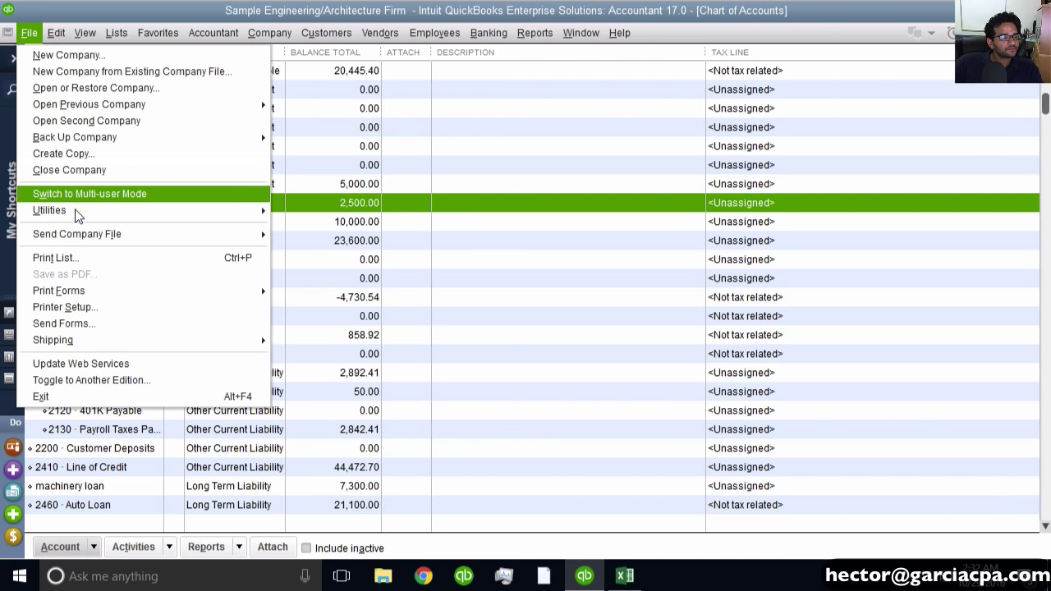
mouse_move(80, 214)
left_click(350, 211)
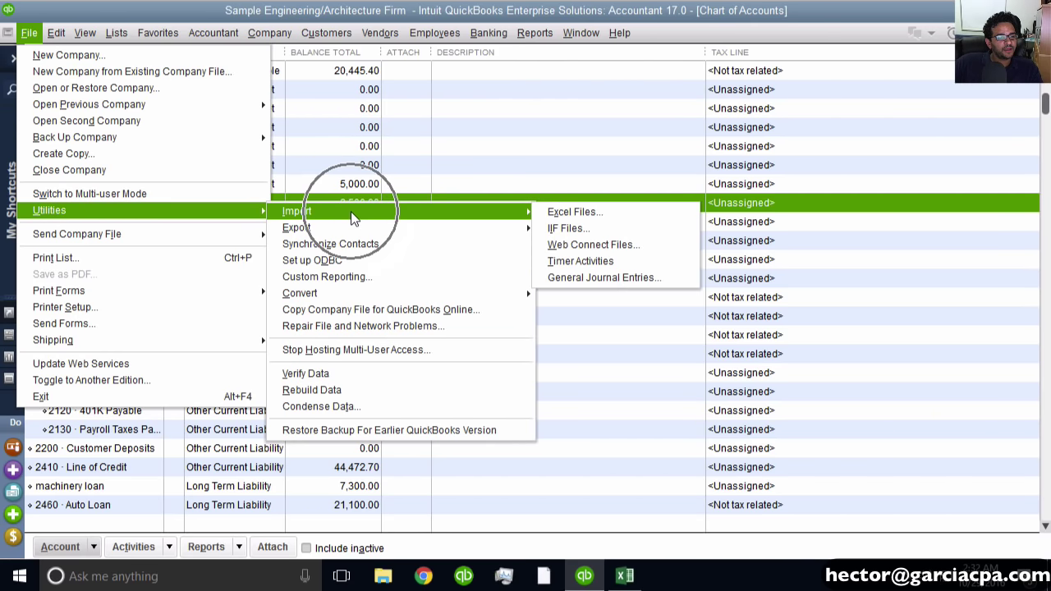
left_click(583, 211)
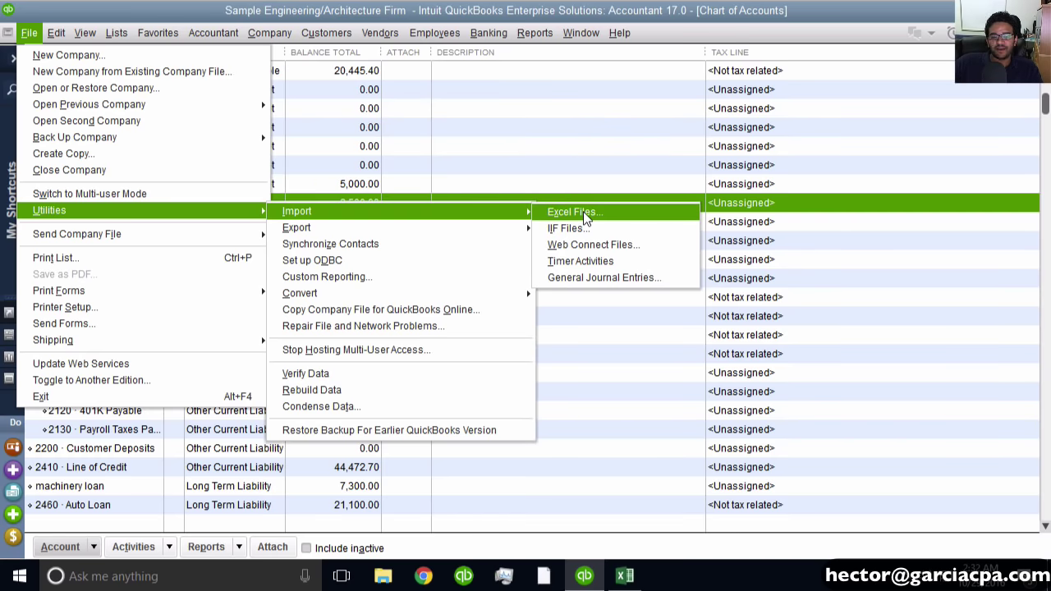
left_click(583, 211)
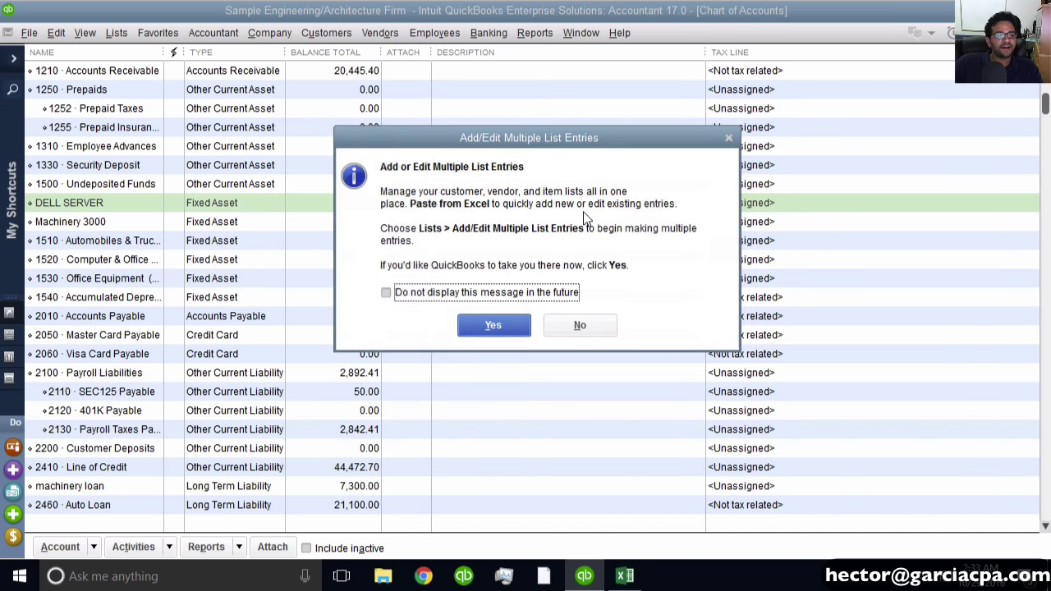
left_click(583, 325)
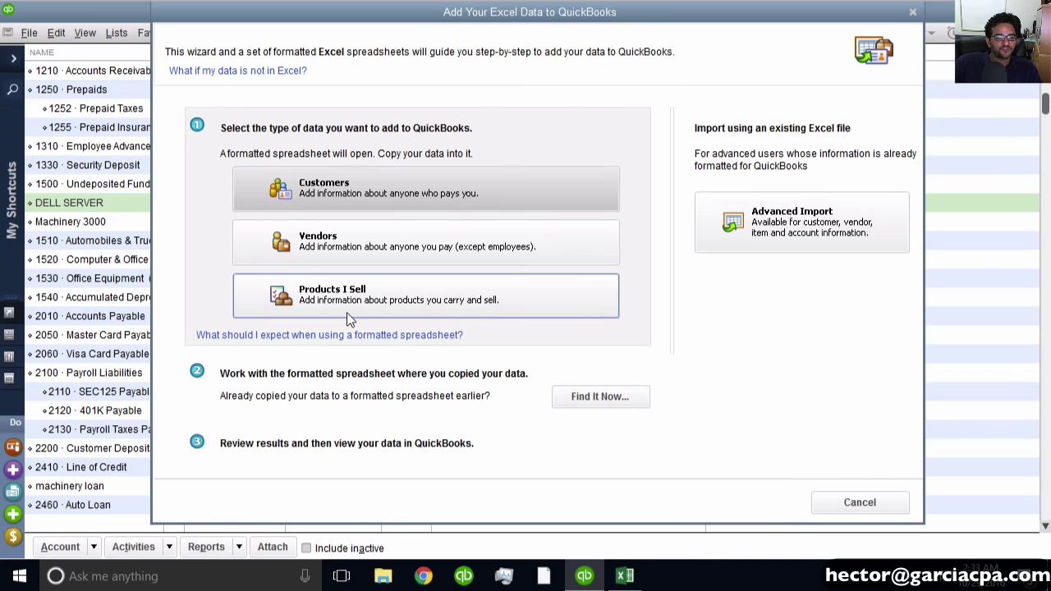
left_click(861, 245)
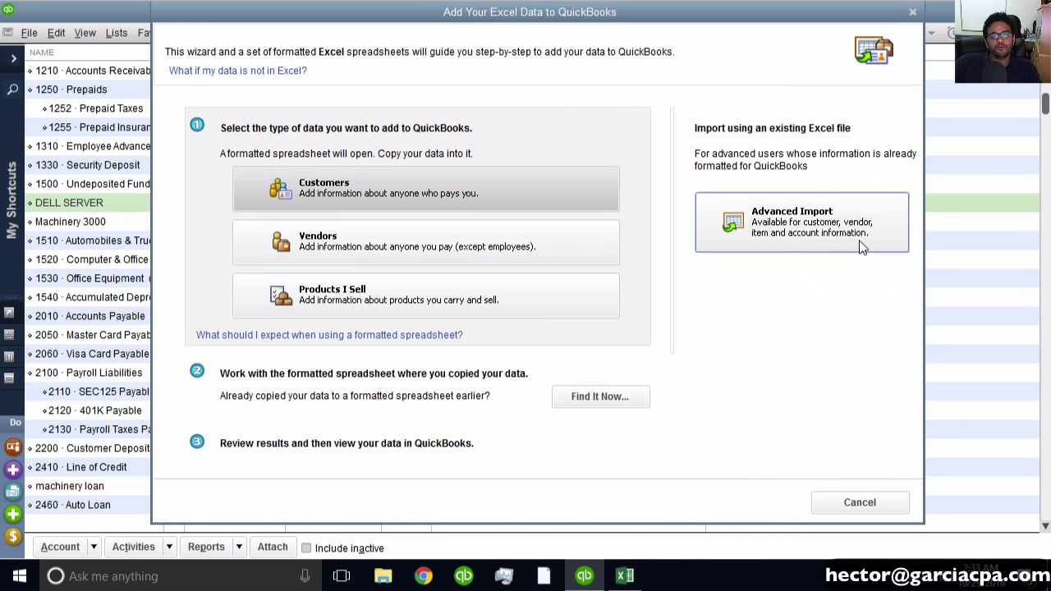
left_click(831, 232)
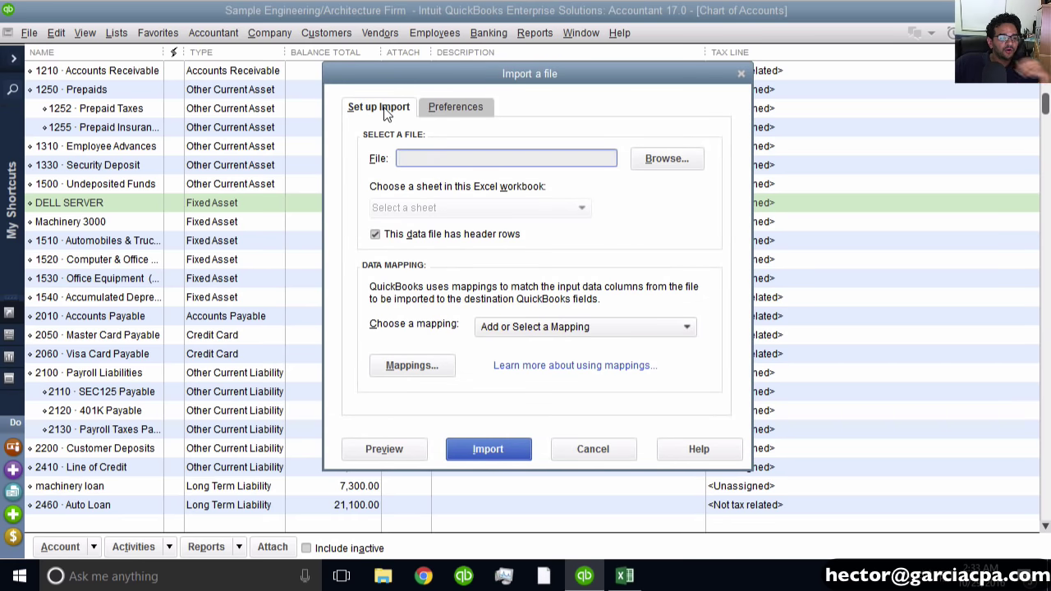
Select chart1.xlsx on the Desktop as the import file and Sheet1 as the sheet to import.
left_click(386, 110)
left_click(655, 156)
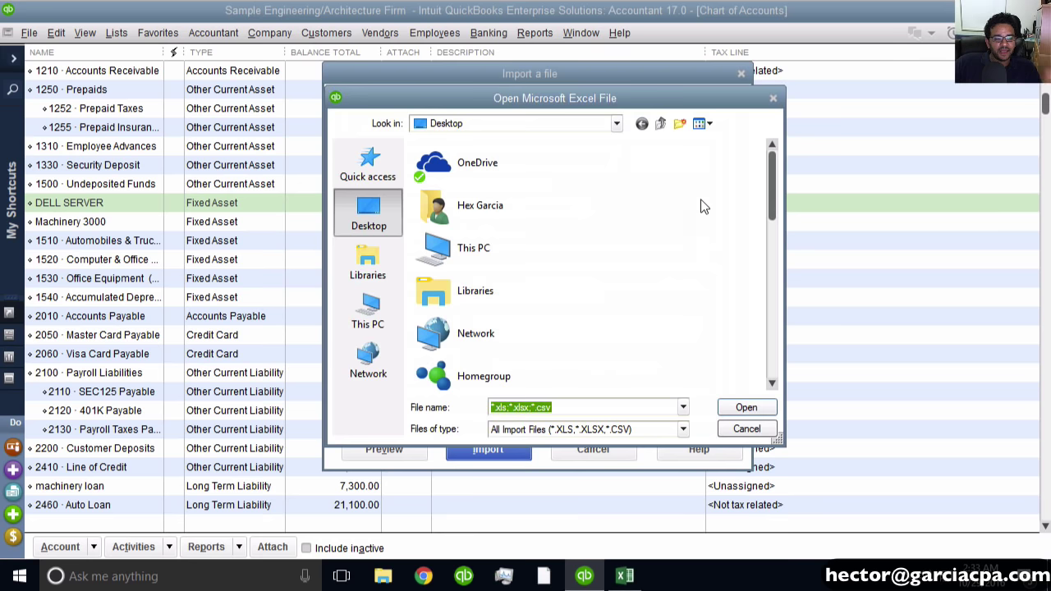
left_click_drag(773, 164, 769, 288)
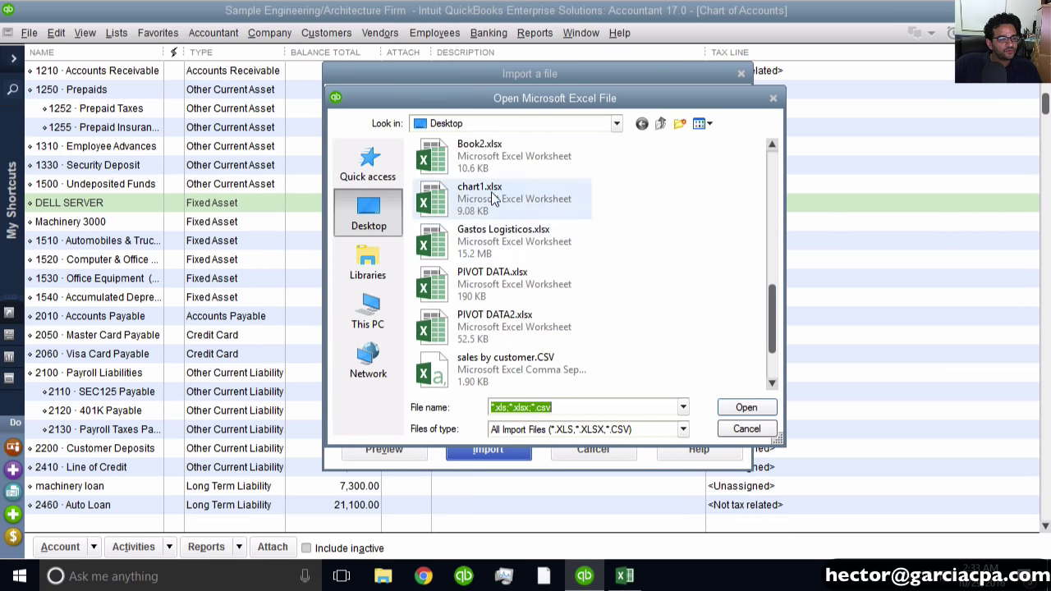
left_click(485, 199)
left_click(746, 408)
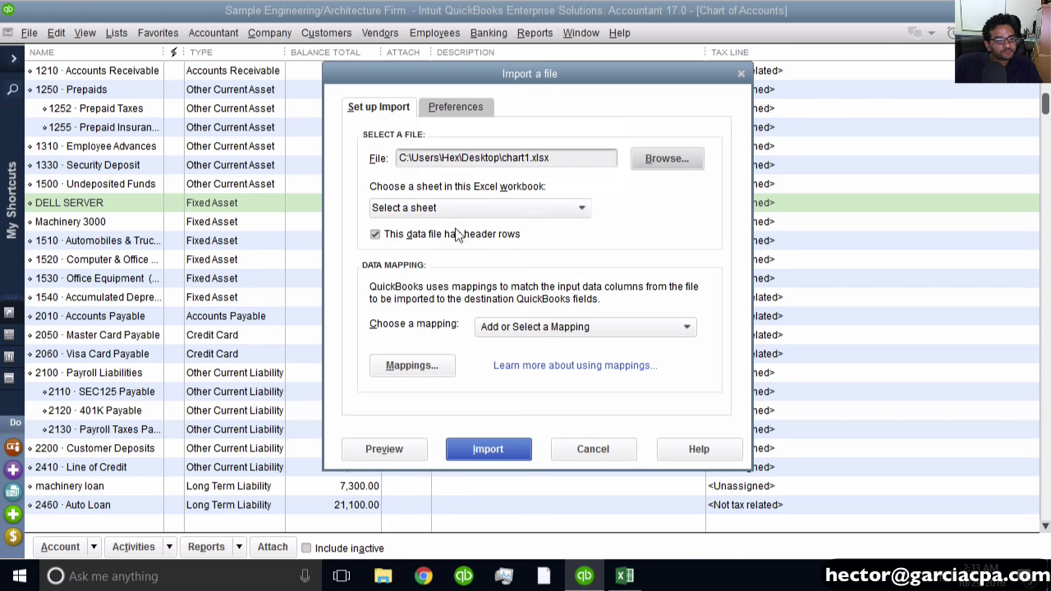
left_click(408, 210)
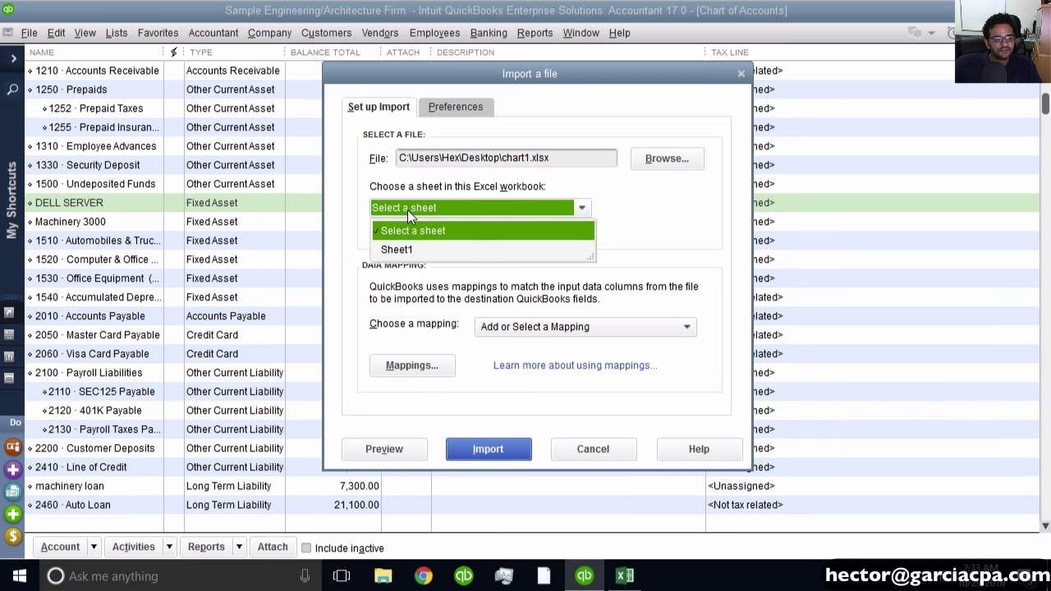
left_click(420, 249)
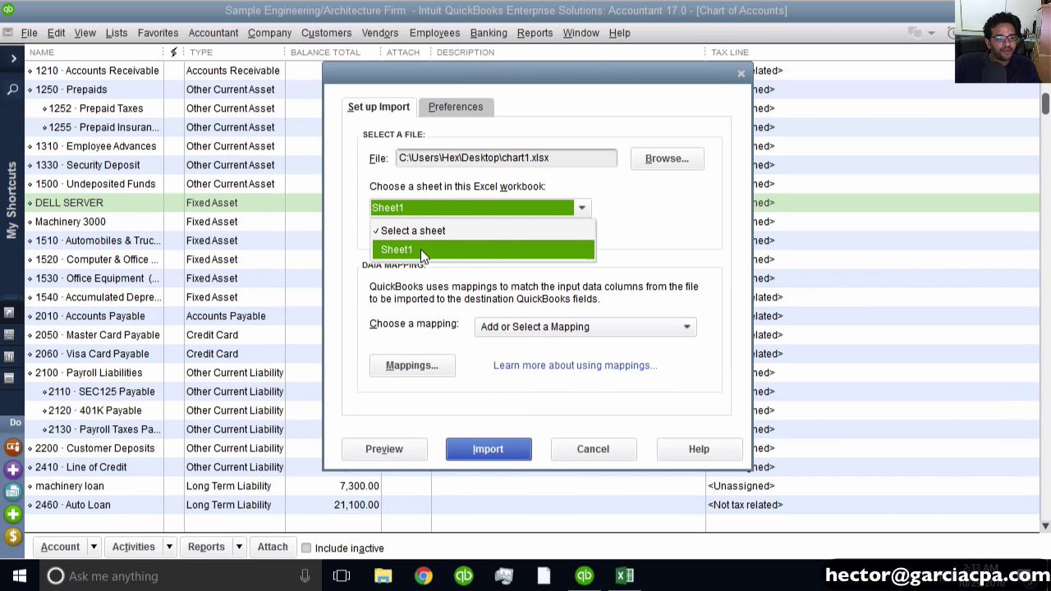
left_click(421, 249)
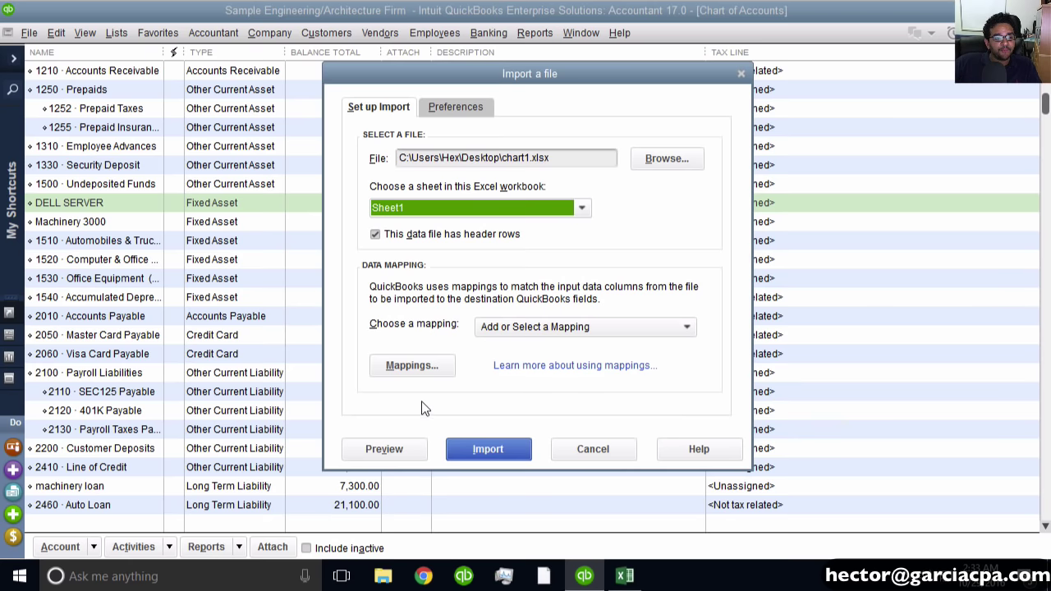
Add a new data mapping named "chart import" with Account as its import type.
left_click(526, 333)
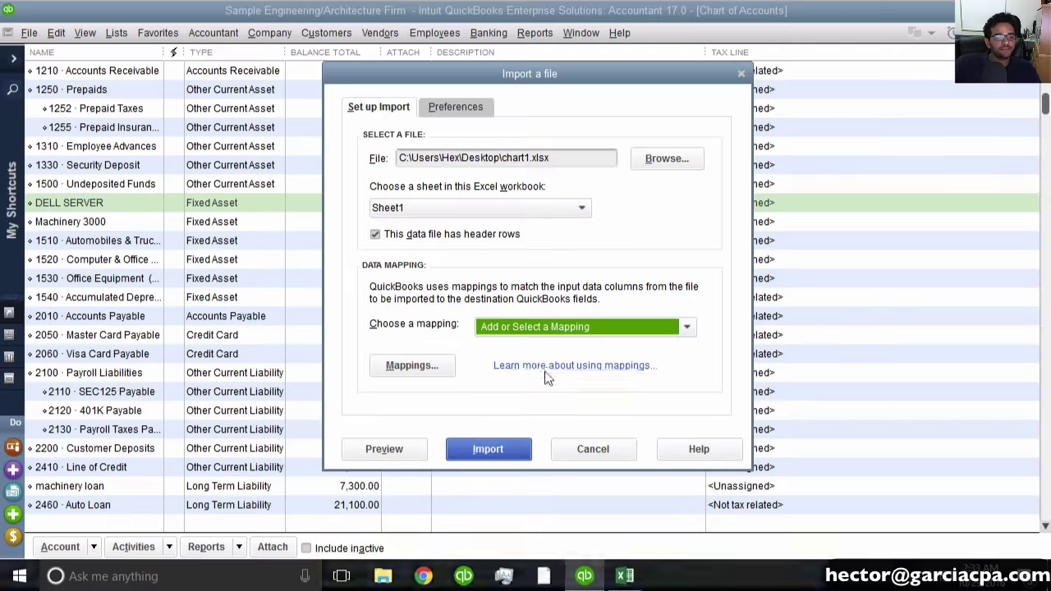
left_click(526, 325)
left_click(509, 398)
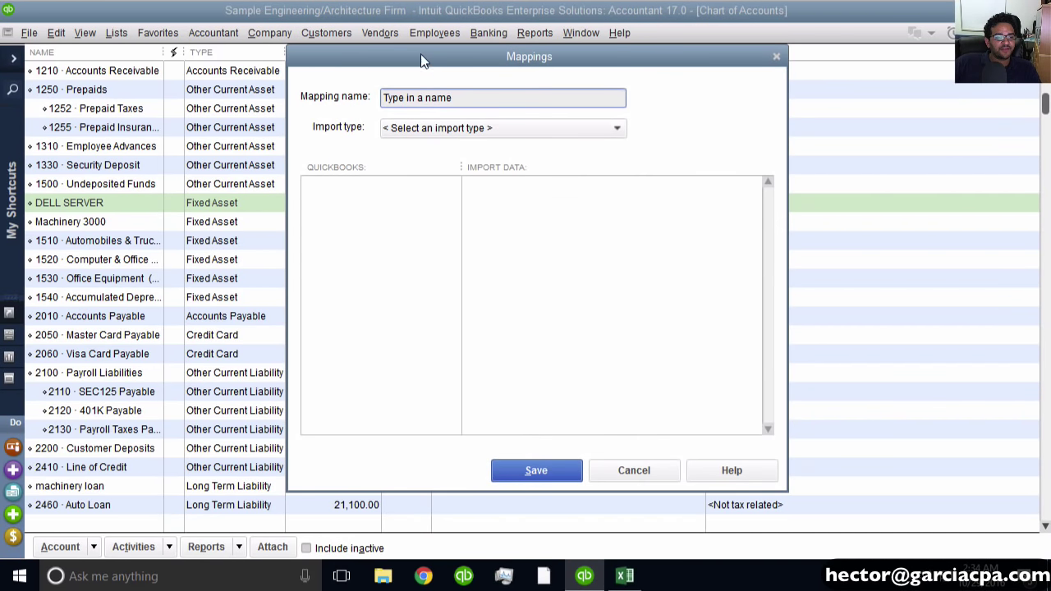
left_click_drag(420, 54, 434, 63)
left_click(279, 99)
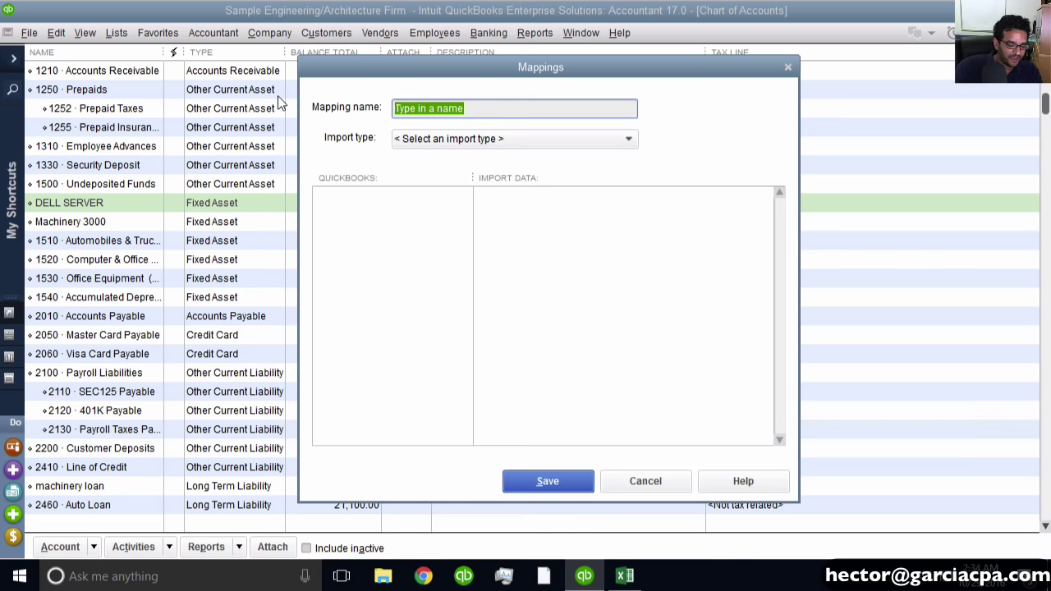
type("chart import")
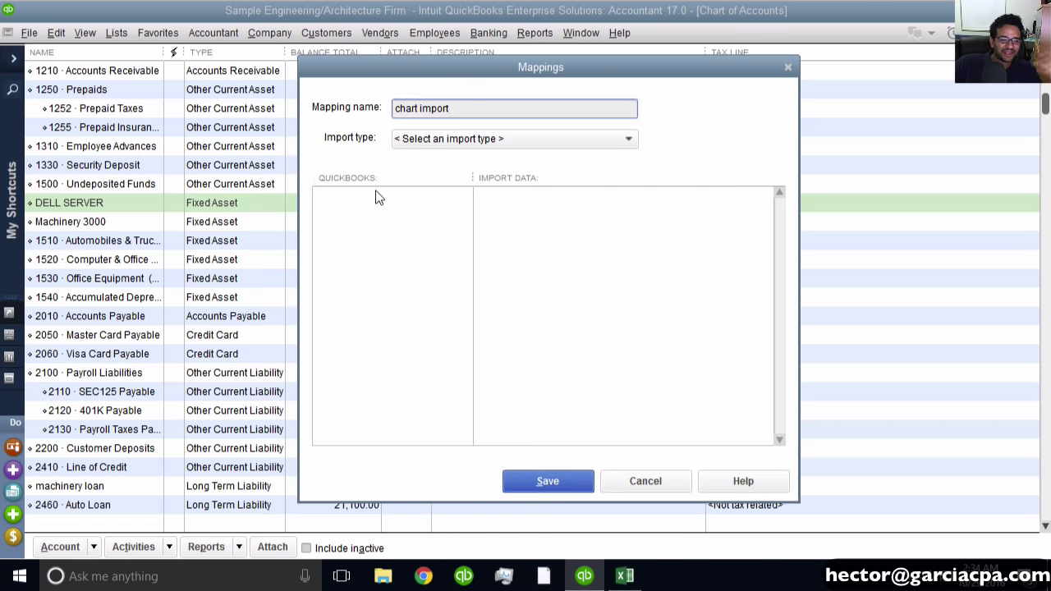
left_click(423, 139)
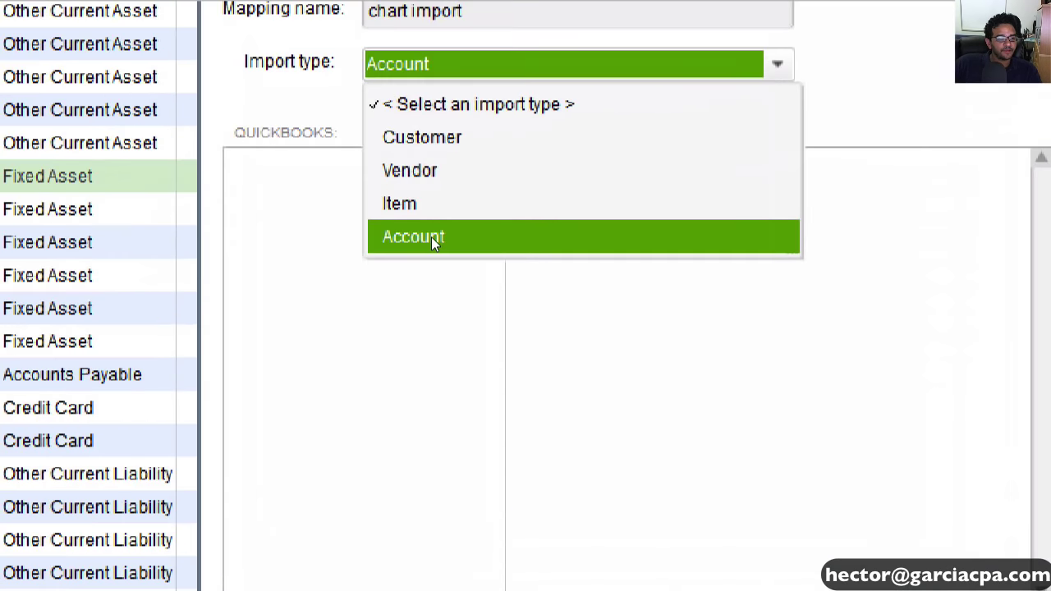
left_click(431, 237)
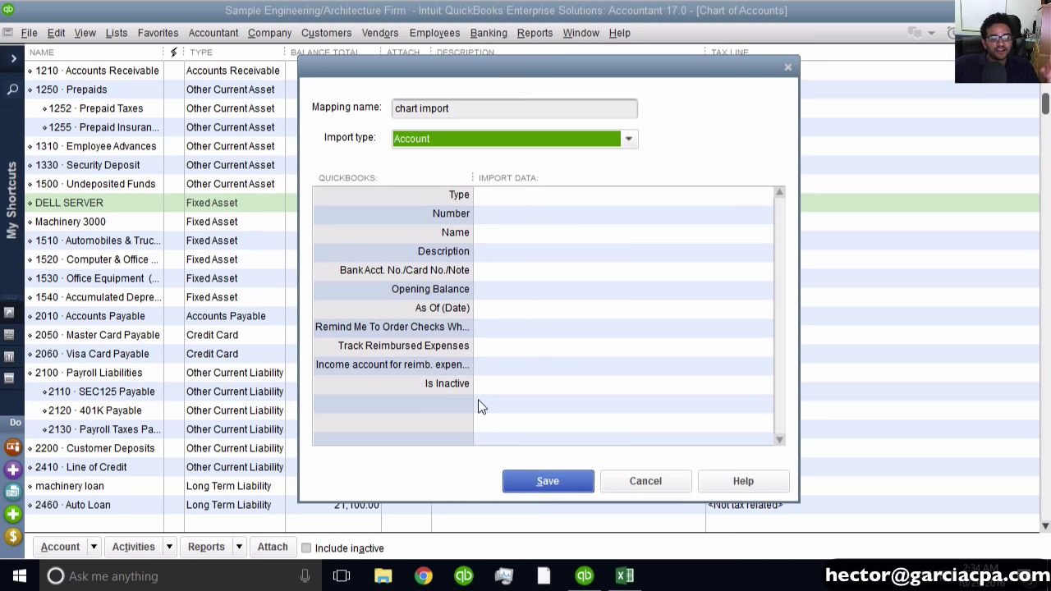
Map the Type, Number and Name fields to the file's Type, Number and Account Name columns.
left_click(506, 292)
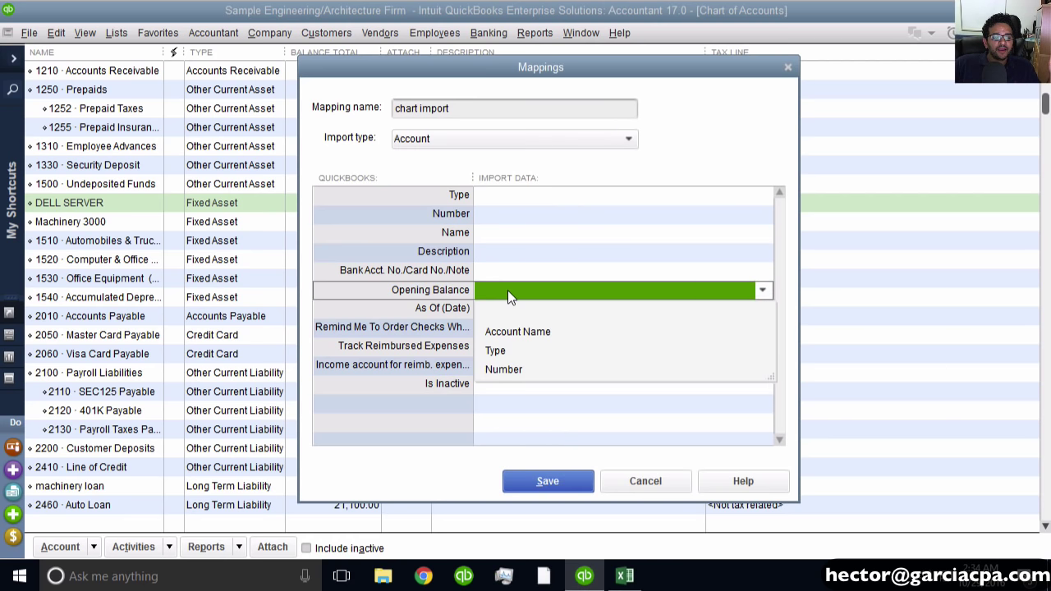
left_click(461, 308)
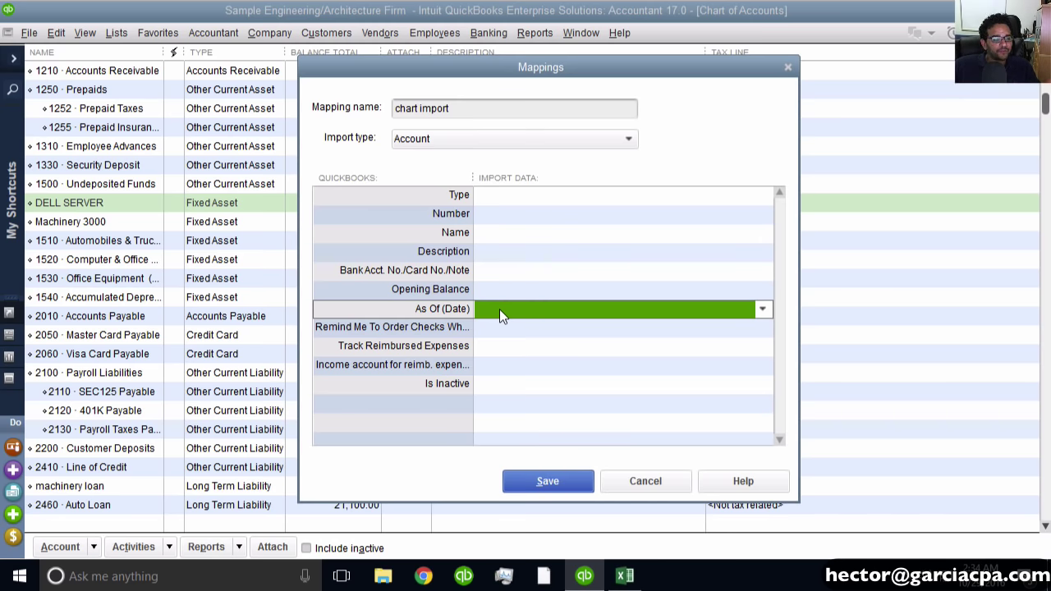
left_click(514, 194)
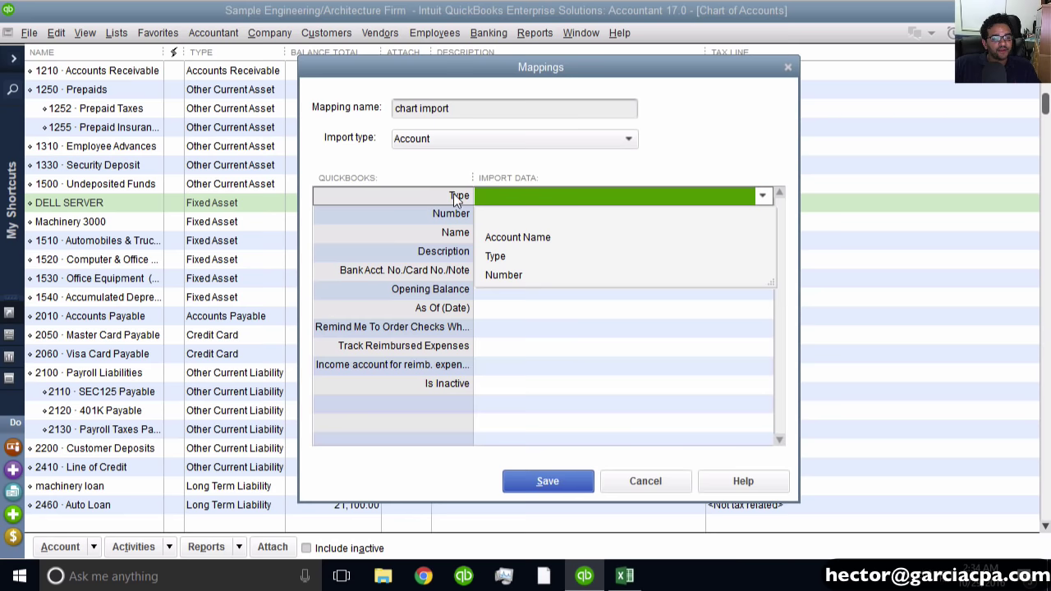
left_click(530, 259)
left_click(495, 214)
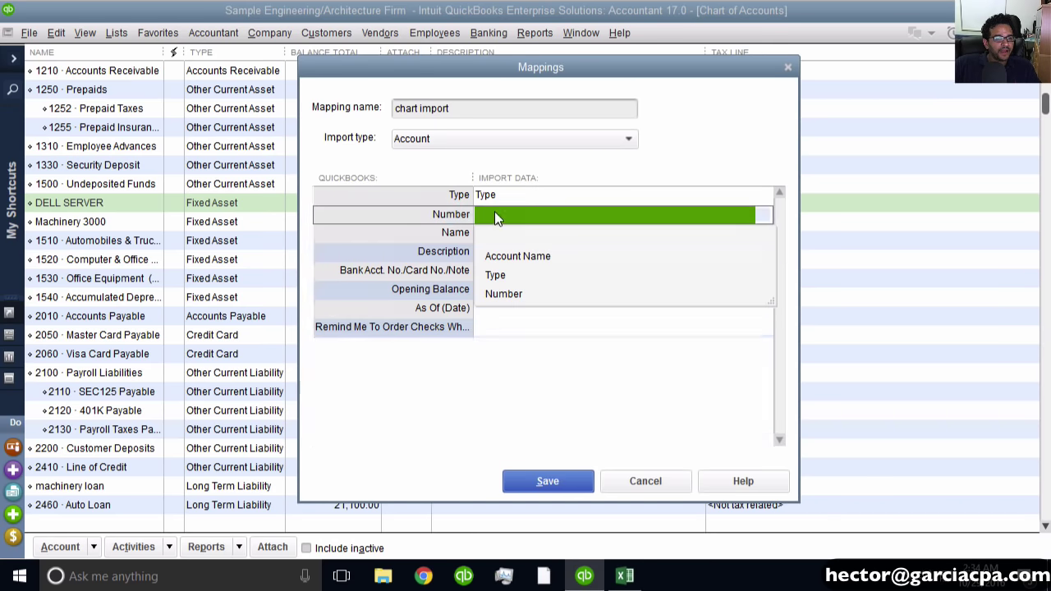
left_click(519, 294)
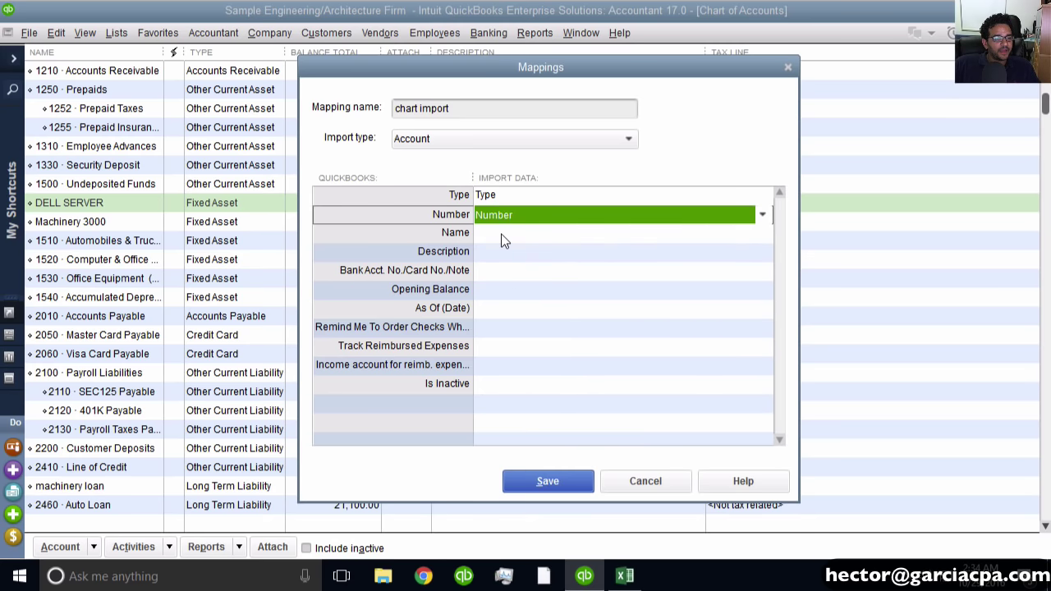
left_click(502, 234)
left_click(524, 276)
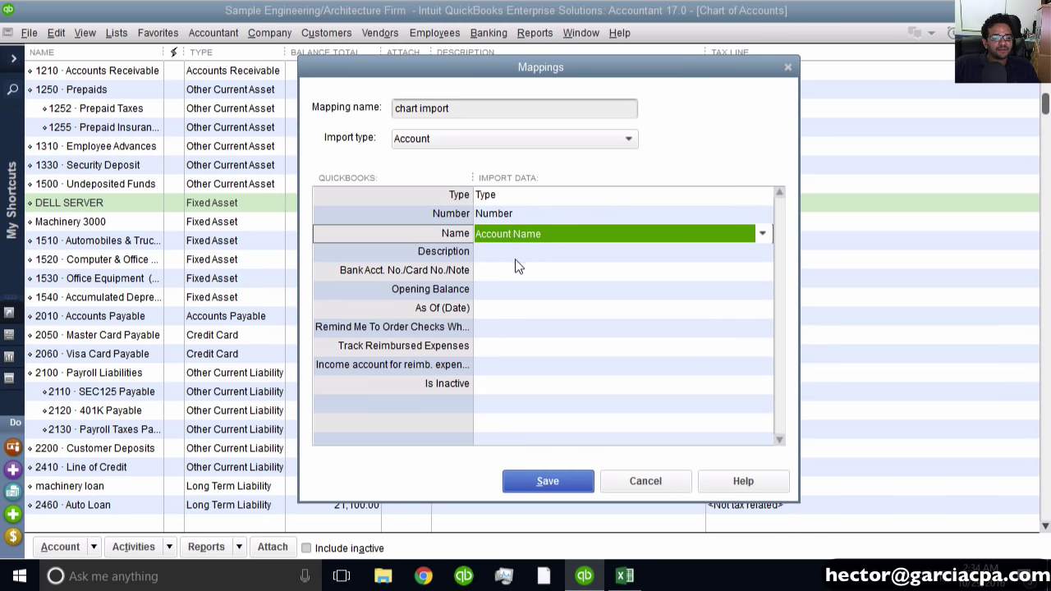
Switch to chart1.xlsx in Excel, review its column headers and account rows against the mapping, and close the workbook.
left_click(627, 577)
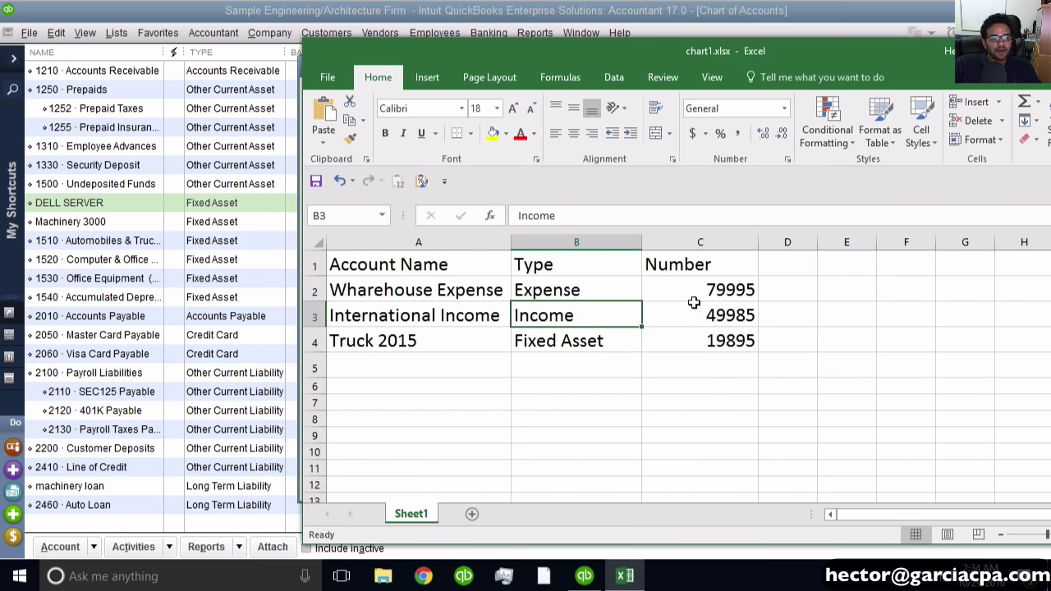
left_click_drag(419, 264, 550, 266)
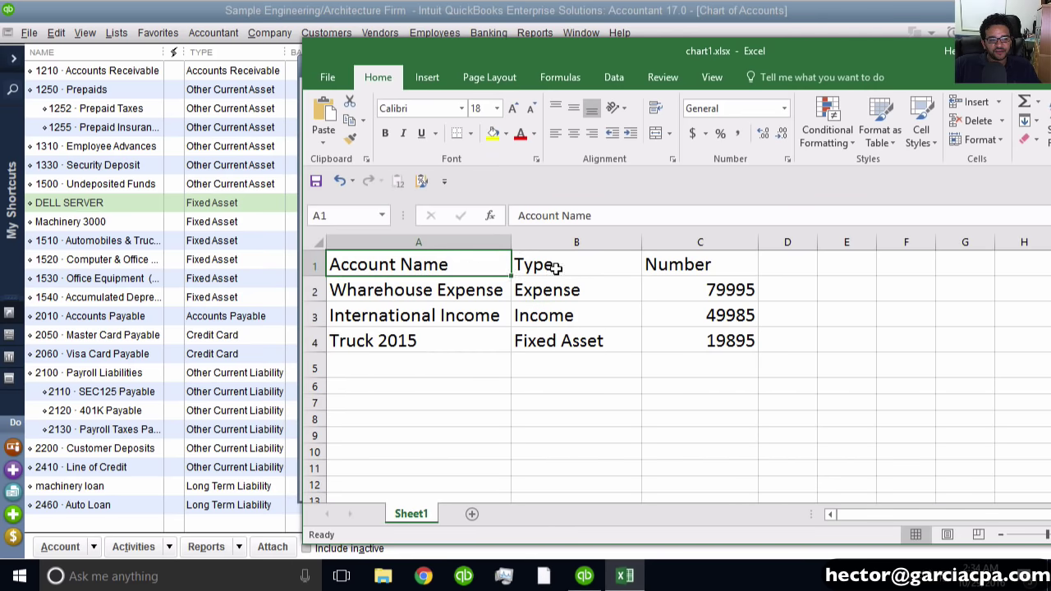
left_click(590, 267)
left_click(682, 263)
left_click_drag(420, 290, 417, 347)
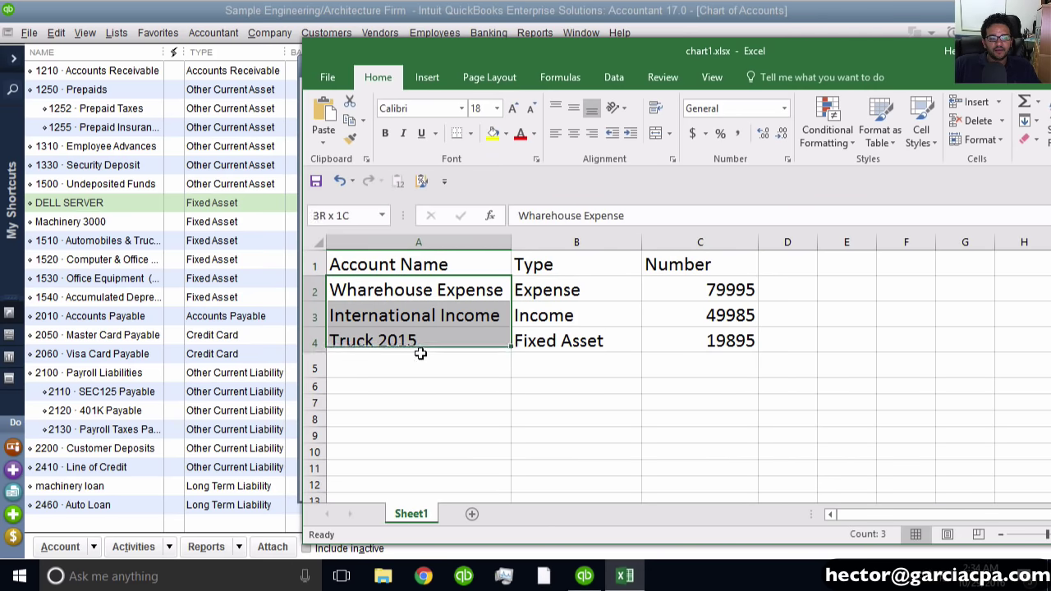
left_click_drag(559, 291, 578, 332)
left_click_drag(746, 289, 743, 368)
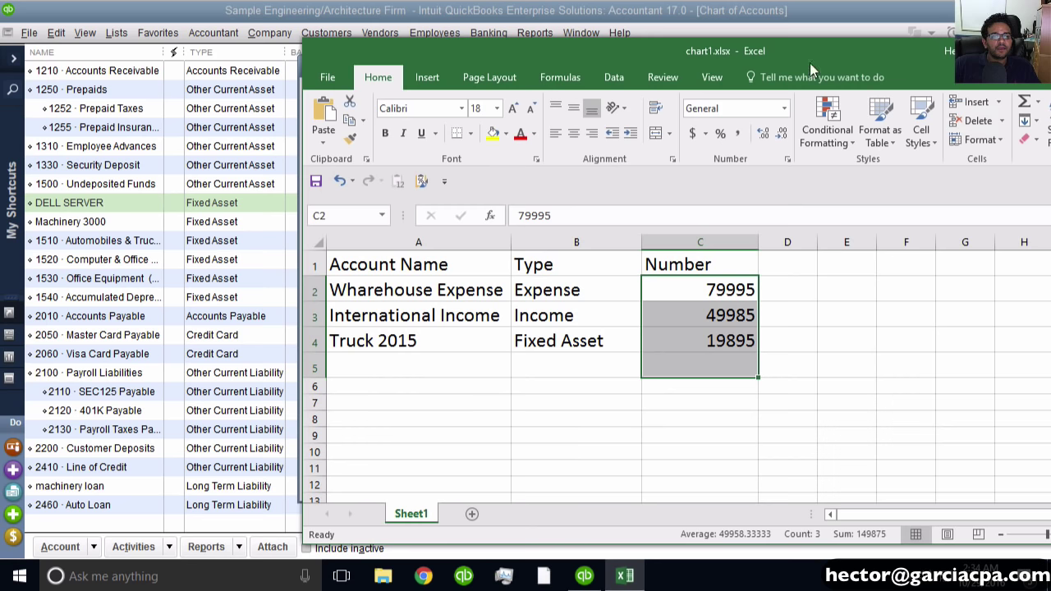
double_click(320, 45)
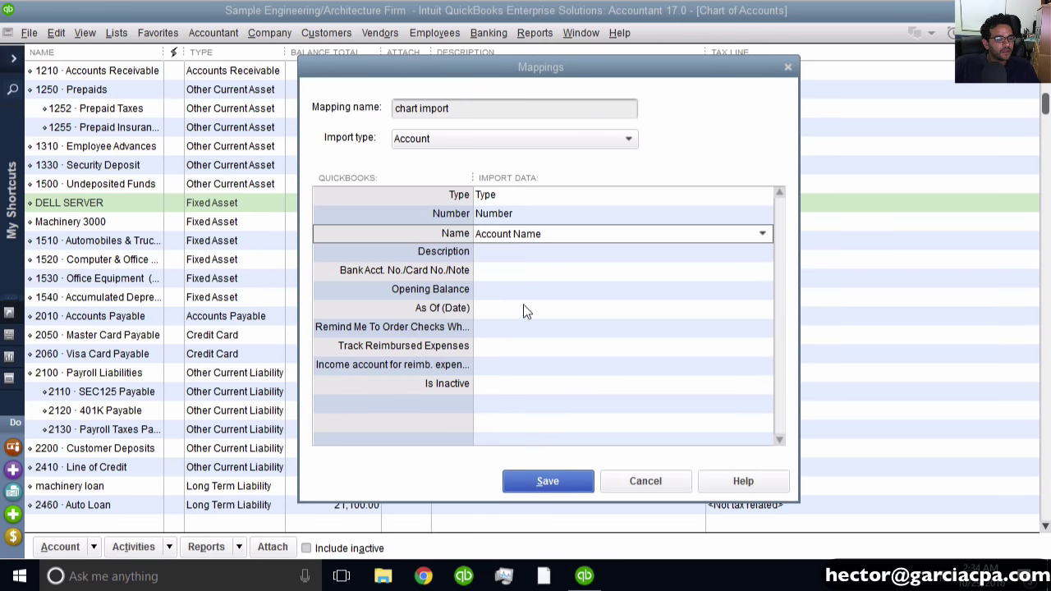
Save the chart import mapping and preview the import, checking the details of each account row.
left_click(559, 479)
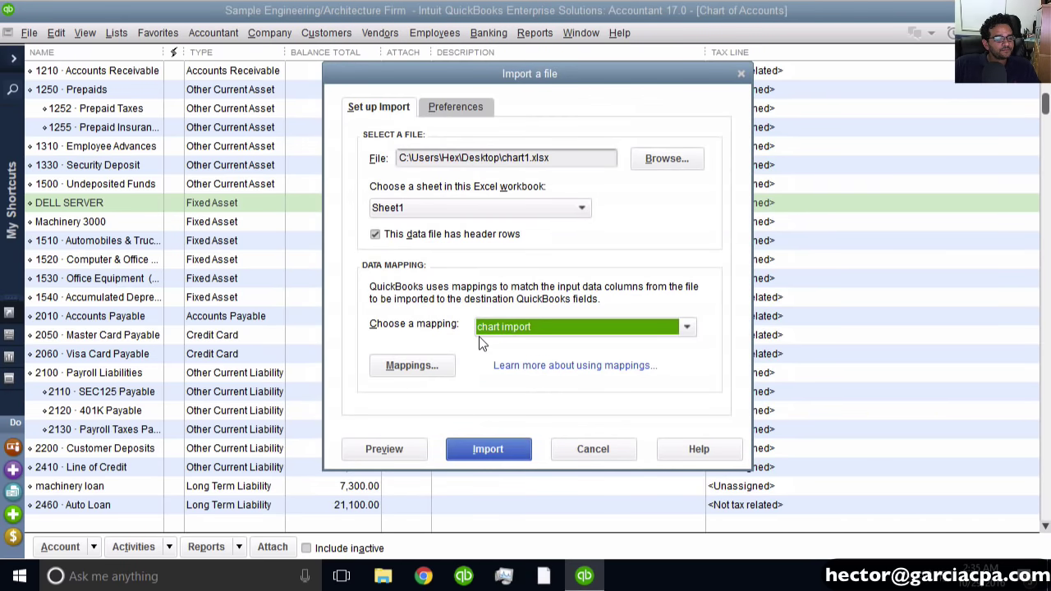
left_click(390, 451)
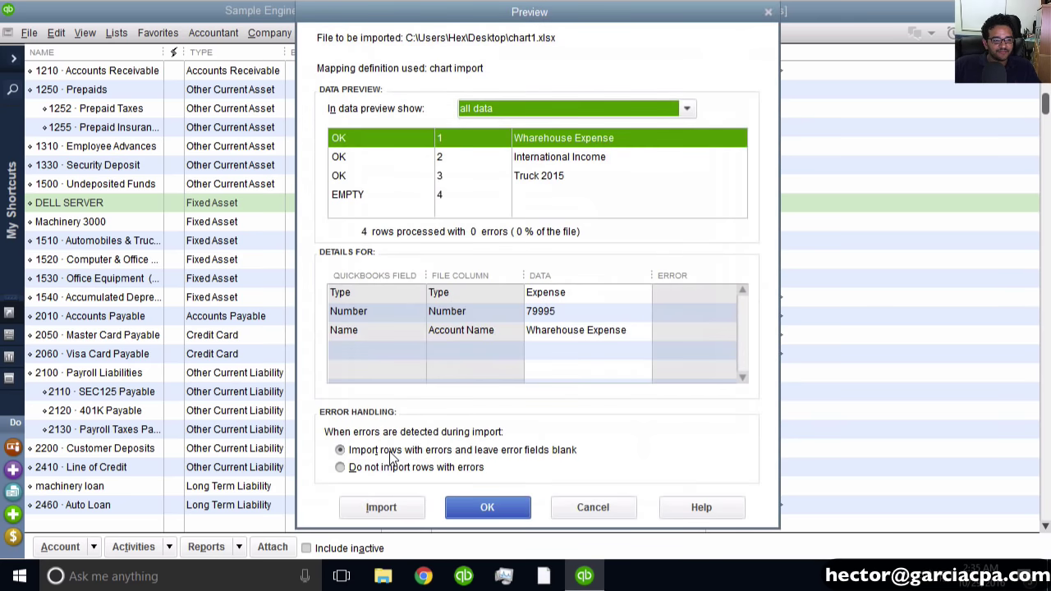
left_click(370, 158)
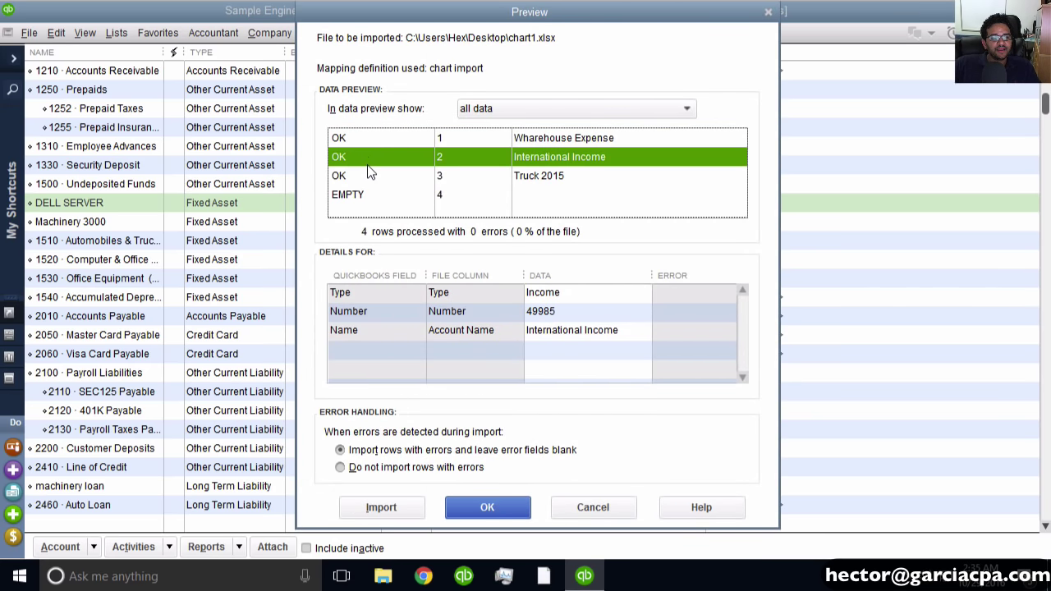
left_click(367, 138)
left_click(365, 157)
left_click(362, 175)
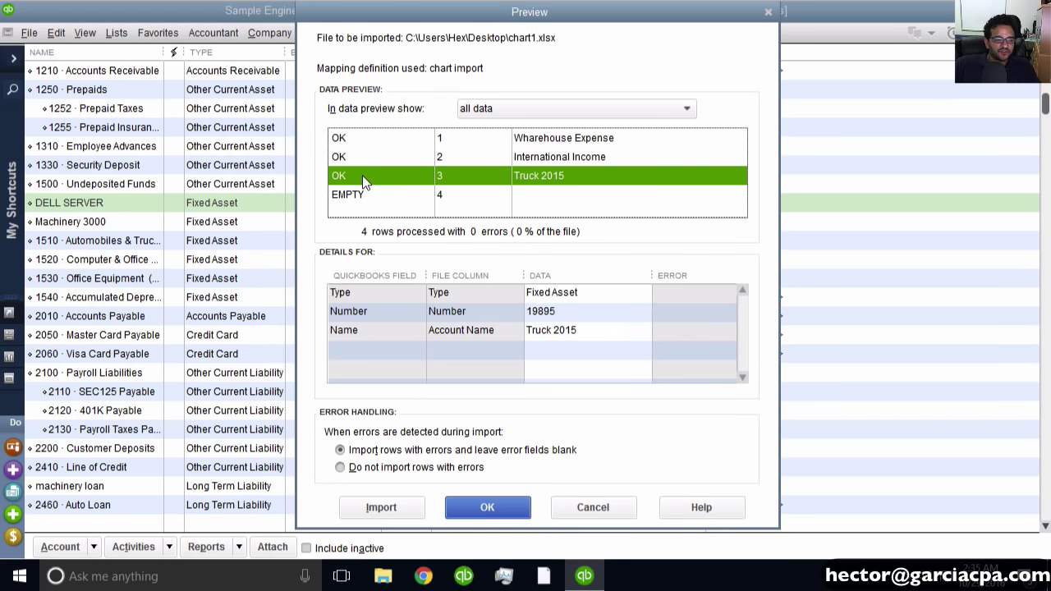
left_click(554, 140)
left_click(490, 156)
left_click(464, 182)
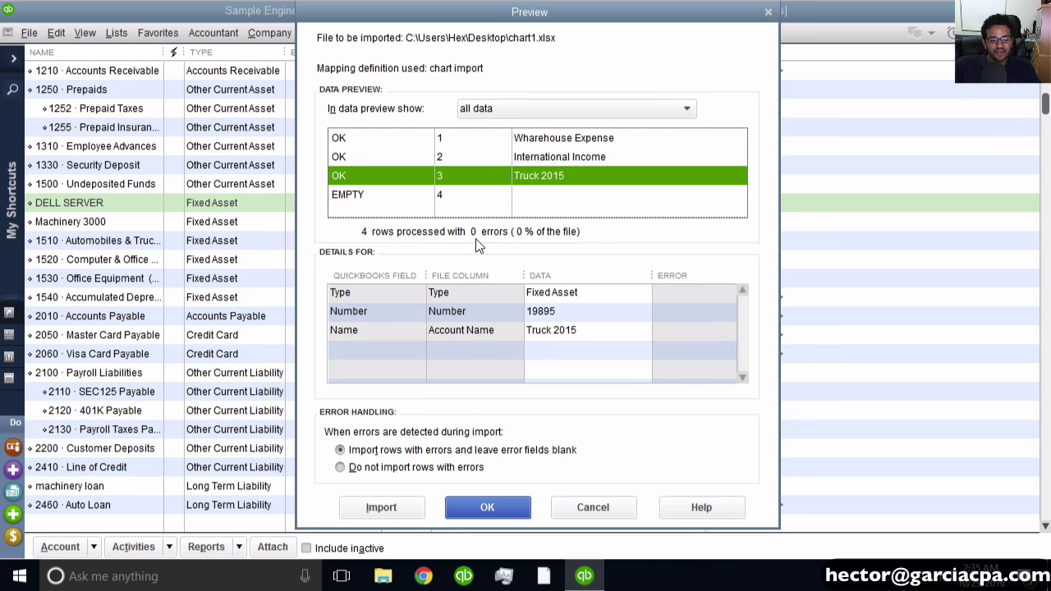
Import the previewed accounts from chart1.xlsx into the chart of accounts.
left_click(386, 509)
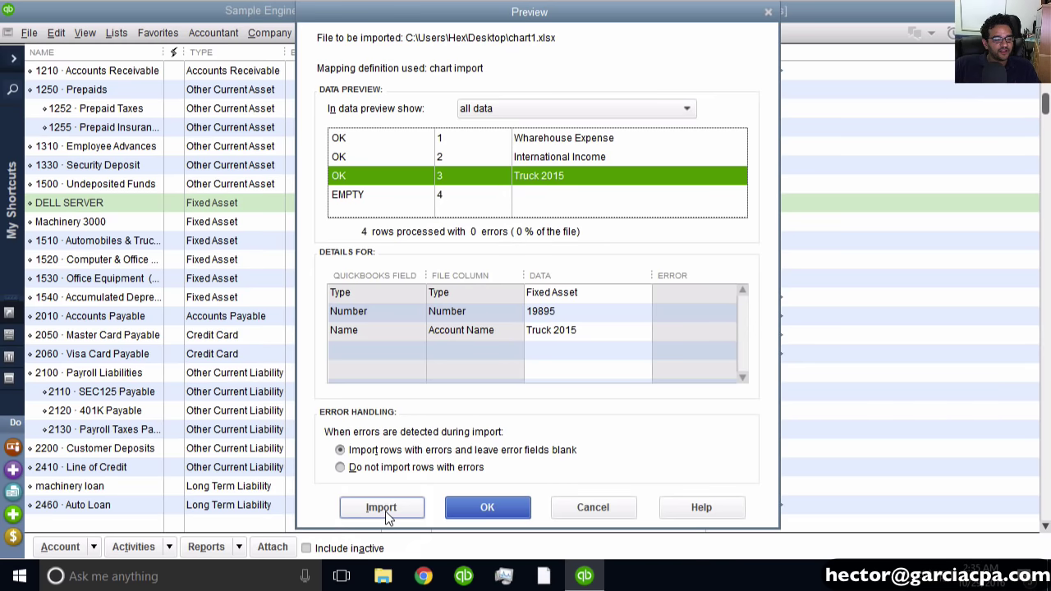
left_click(497, 296)
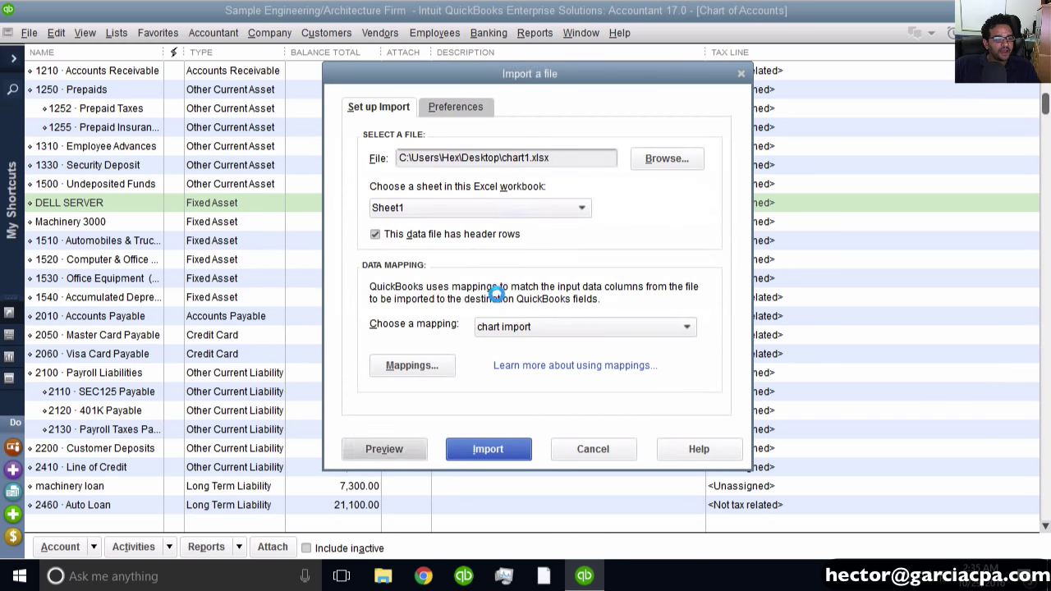
left_click(525, 209)
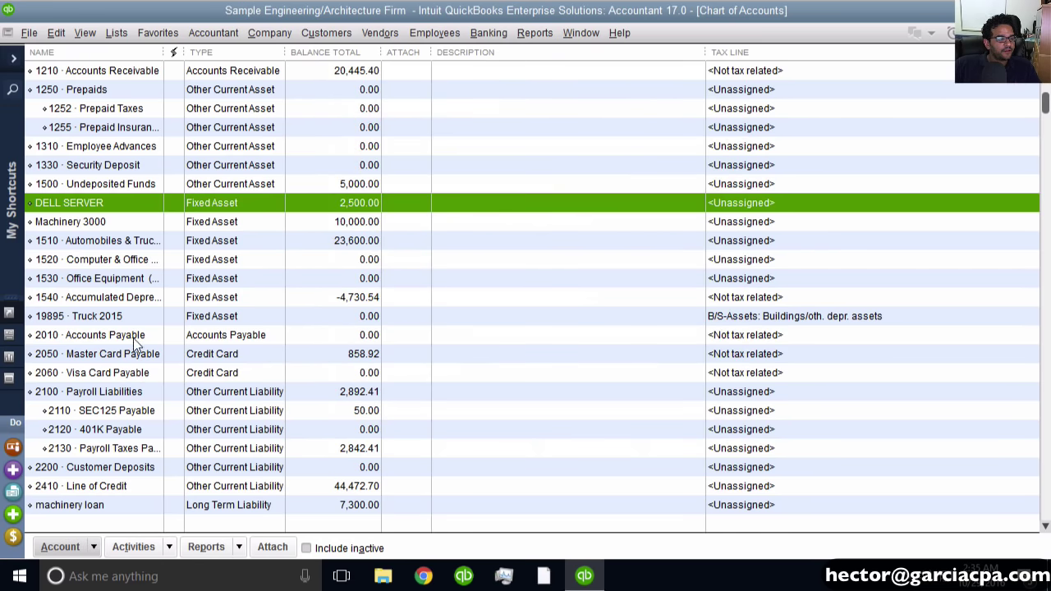
Check the chart of accounts for the imported Truck 2015, International Income and Wharehouse Expense accounts.
left_click(80, 301)
left_click(97, 318)
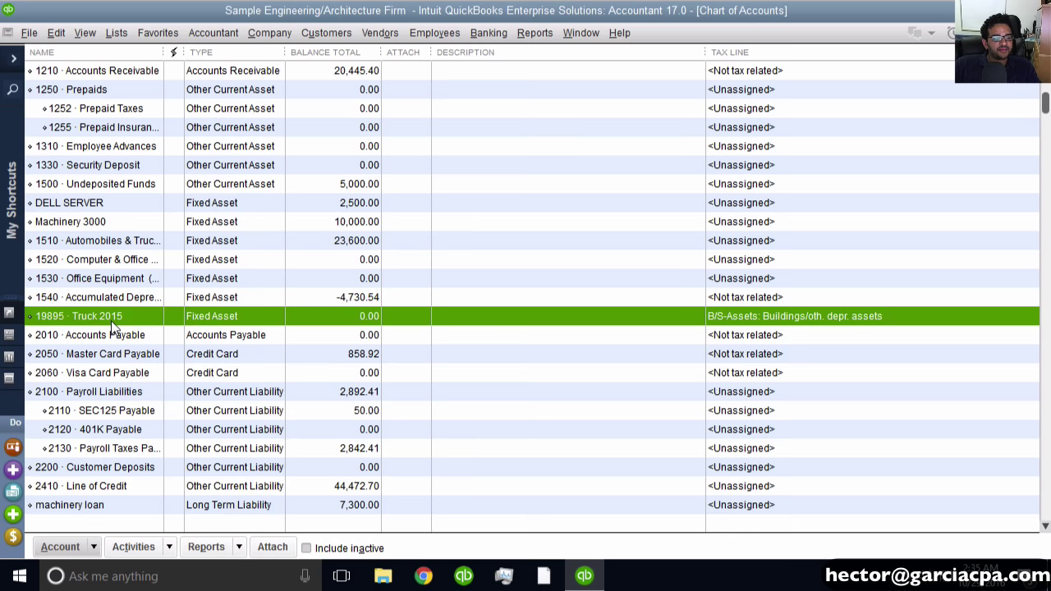
scroll(132, 335, "down", 5)
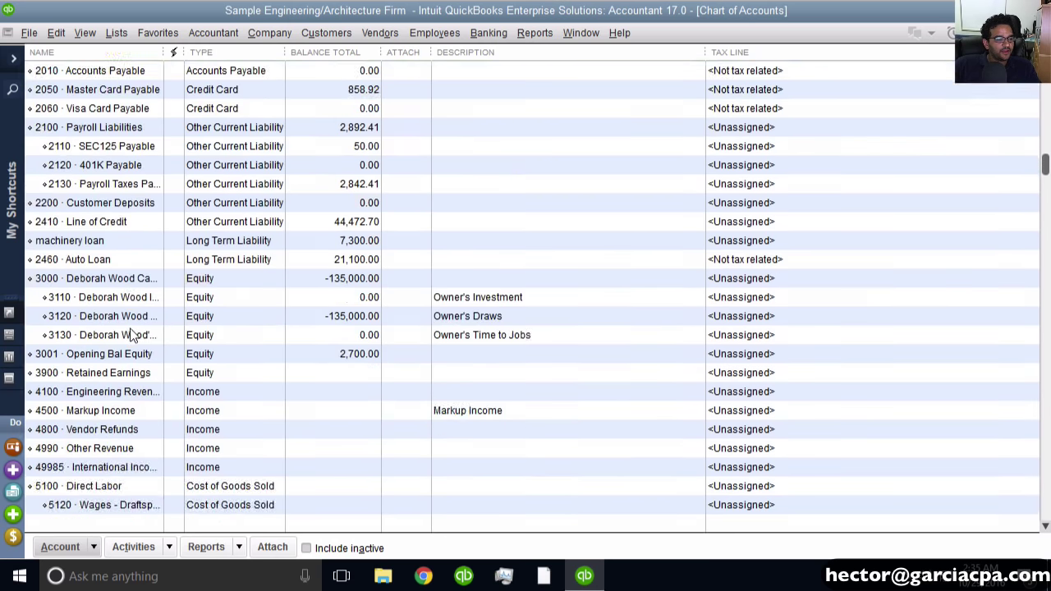
scroll(131, 336, "down", 7)
scroll(132, 335, "up", 3)
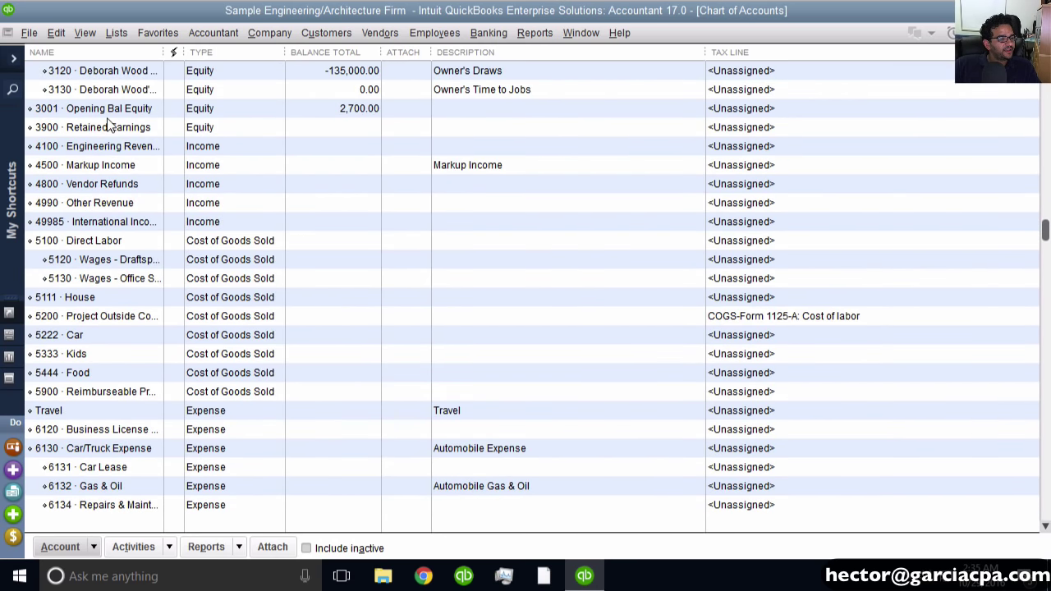
left_click(118, 223)
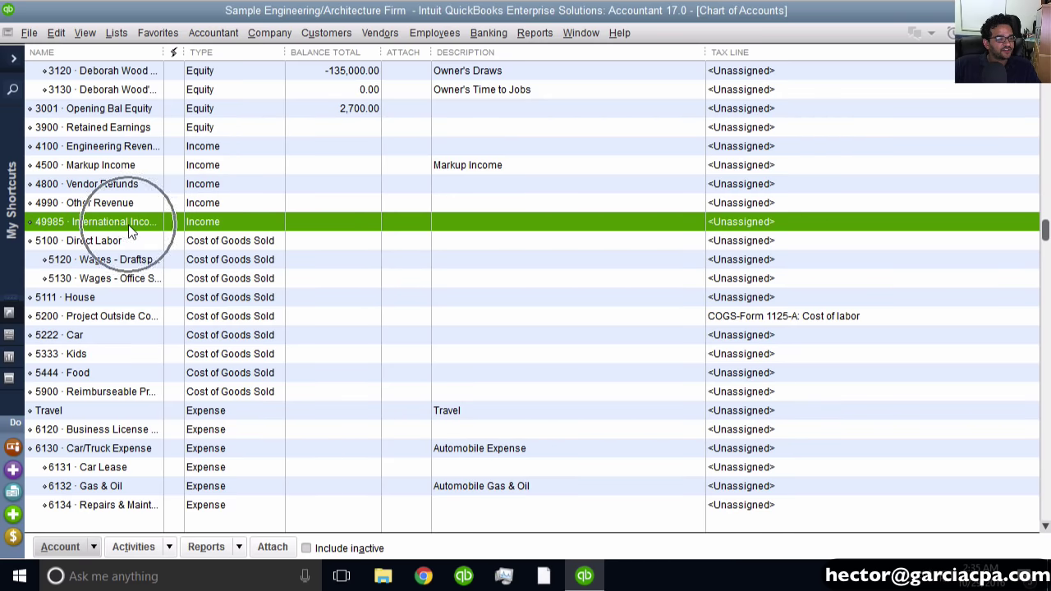
scroll(151, 394, "down", 3)
scroll(151, 399, "down", 12)
scroll(137, 393, "down", 6)
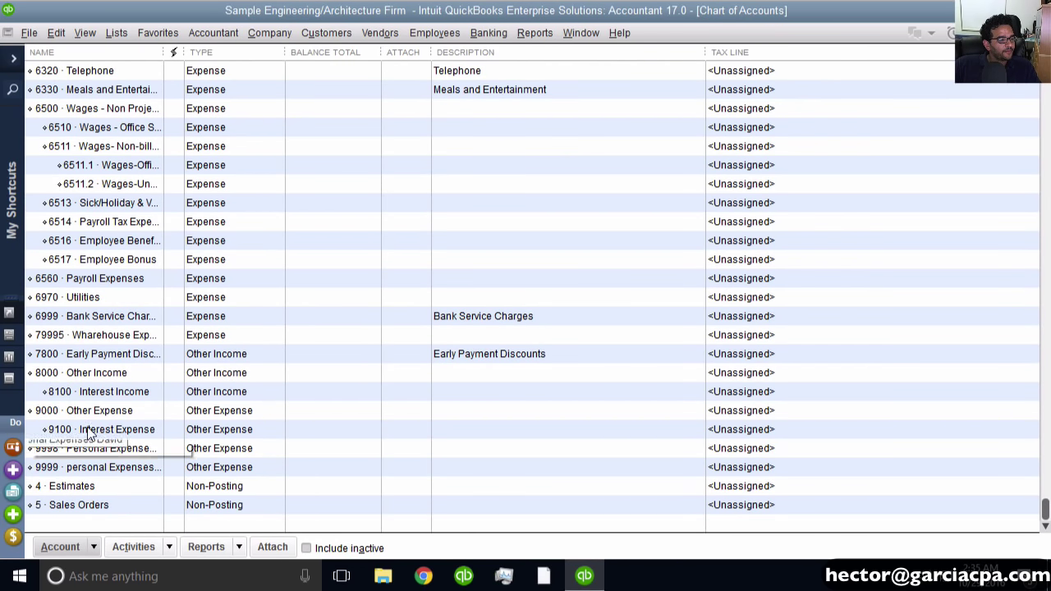
left_click(112, 336)
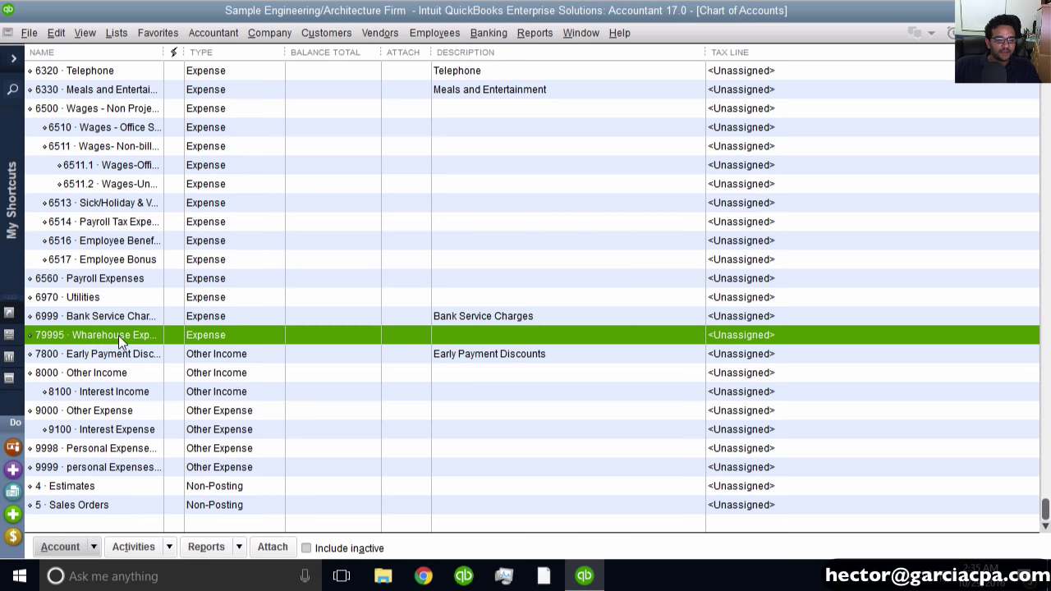
Open chart1.xlsx from the desktop in Excel and delete the Wharehouse Expense and International Income rows.
left_click(966, 10)
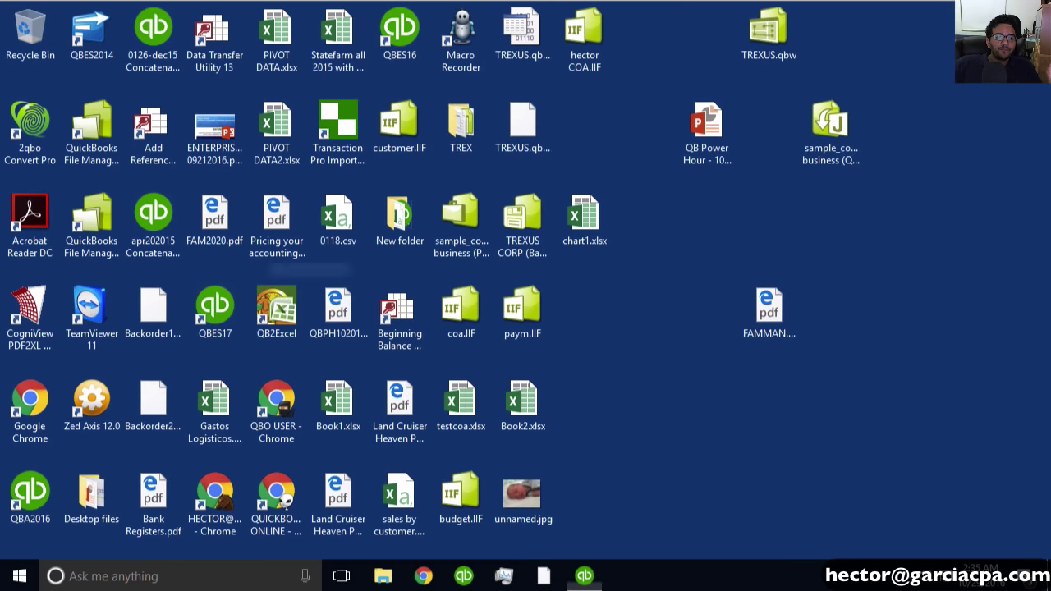
double_click(597, 219)
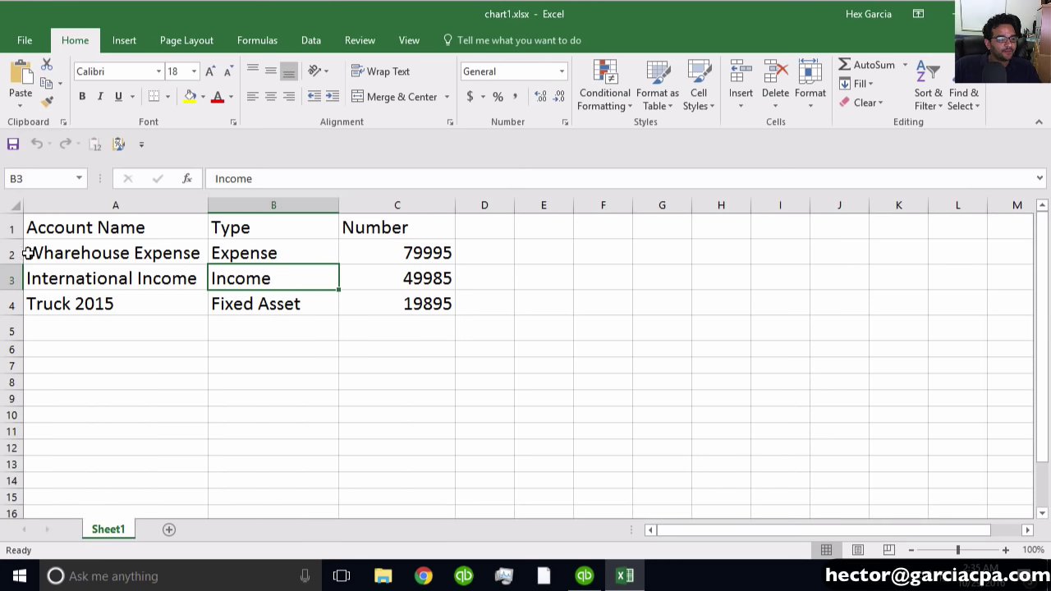
left_click_drag(11, 255, 16, 282)
right_click(109, 282)
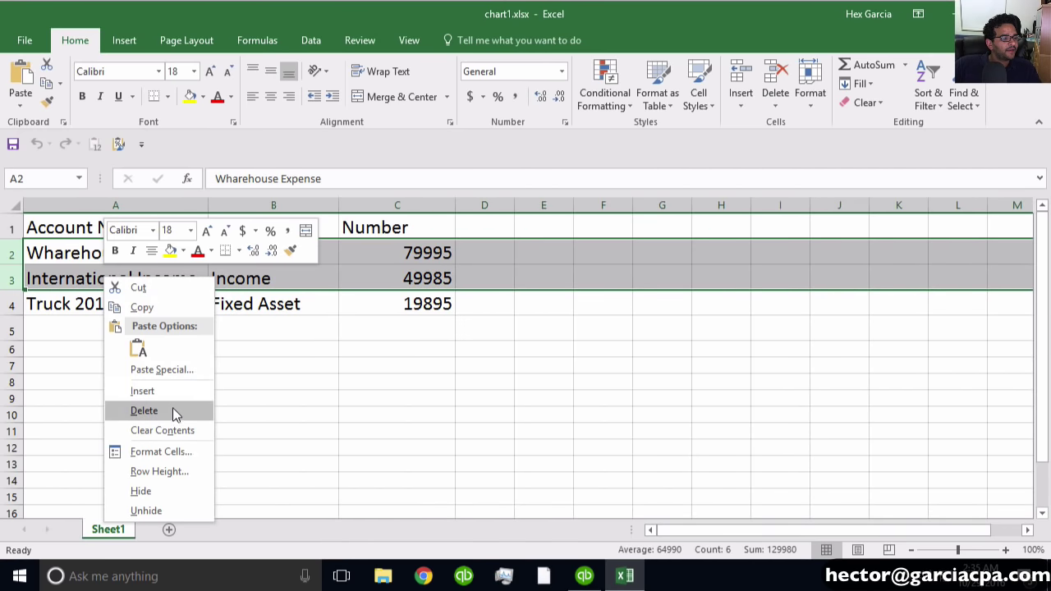
left_click(145, 410)
Rename the Truck 2015 account in the sheet to Truck 2016.
double_click(132, 248)
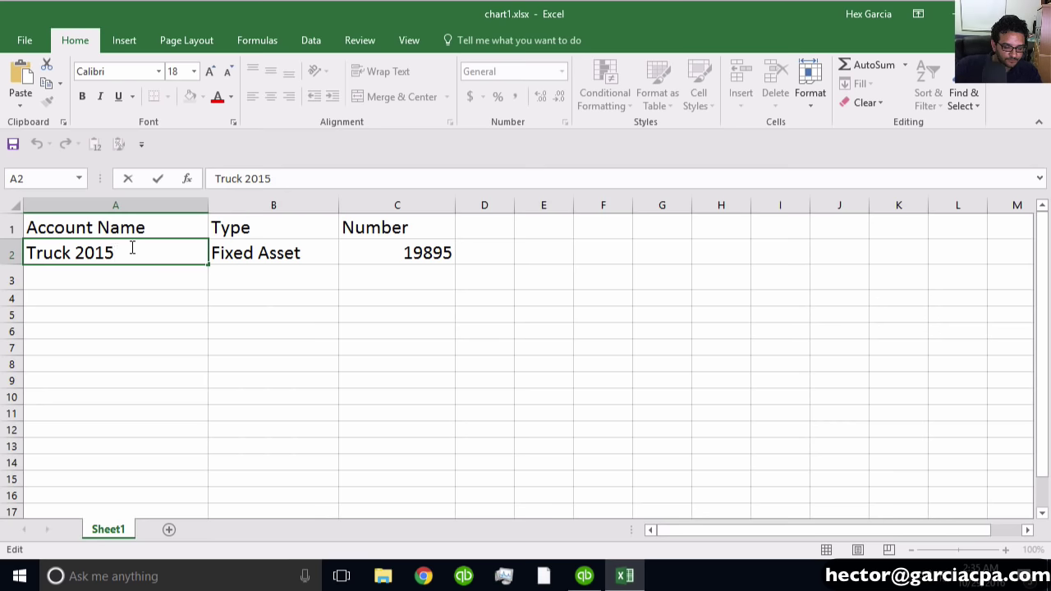
key("BackSpace")
type("6")
key("Return")
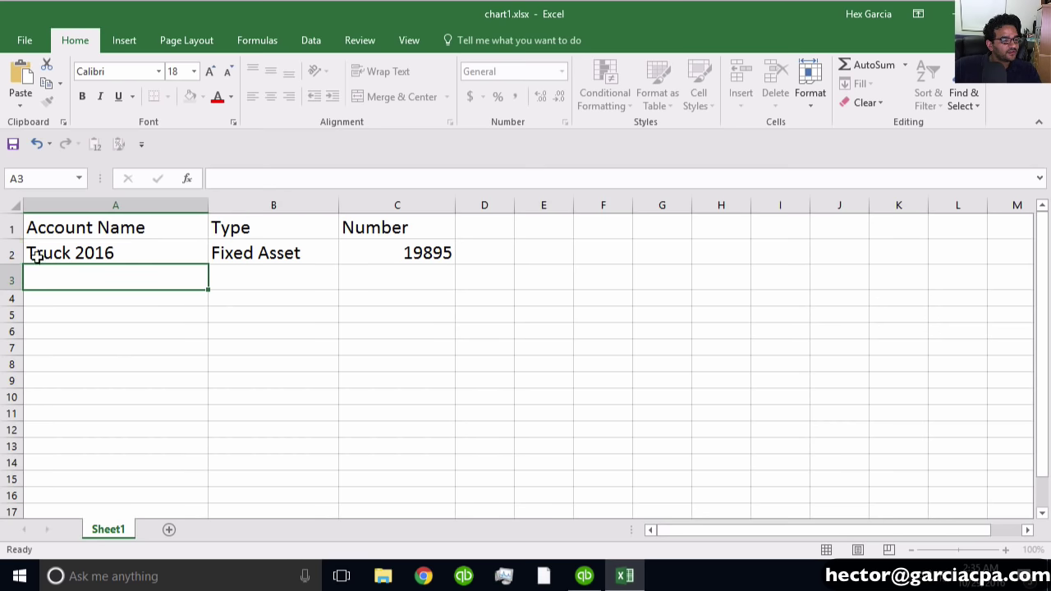
Copy the Truck 2016 row into row 3 and rename the copied account Truck 2017.
left_click(12, 253)
key("ctrl+c")
left_click(50, 280)
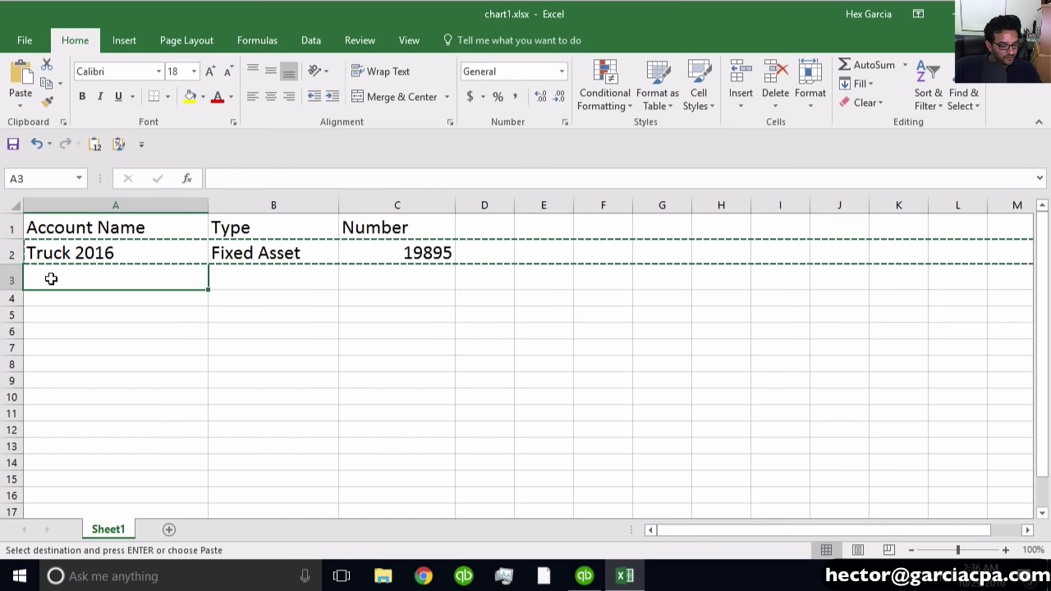
key("ctrl+v")
left_click(137, 277)
double_click(138, 280)
key("BackSpace")
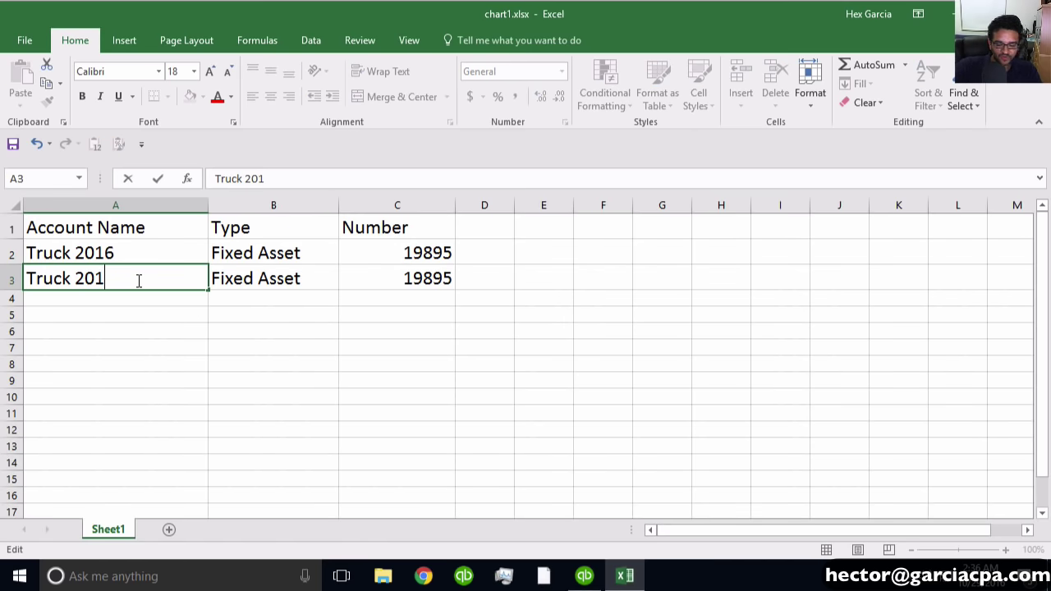
type("7")
key("Return")
Set the Truck 2017 account number to 19899.
scroll(137, 279, "down", 11)
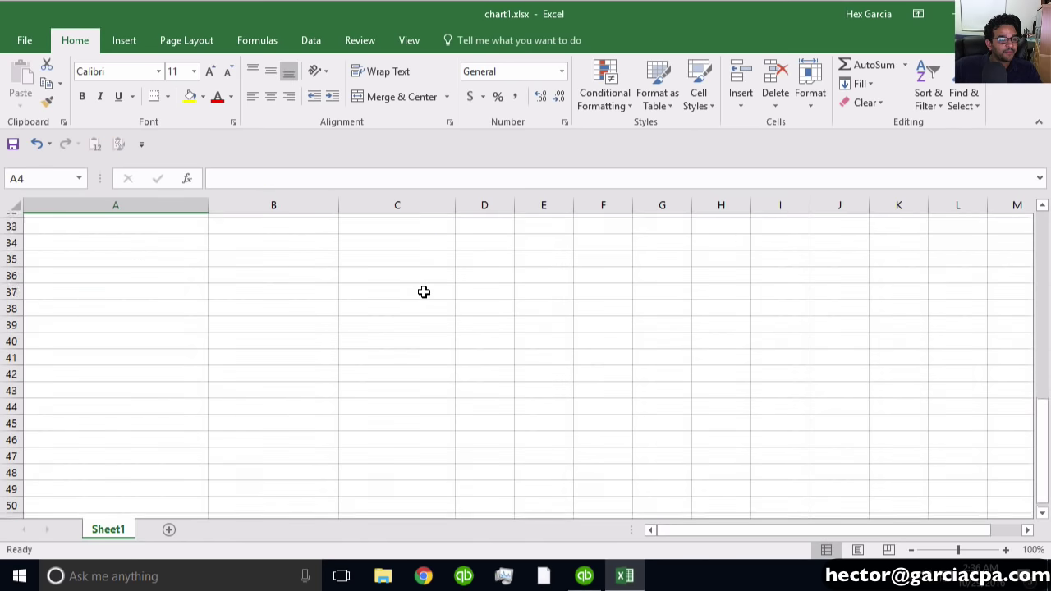
scroll(424, 291, "up", 6)
scroll(407, 292, "up", 5)
left_click(444, 277)
double_click(450, 279)
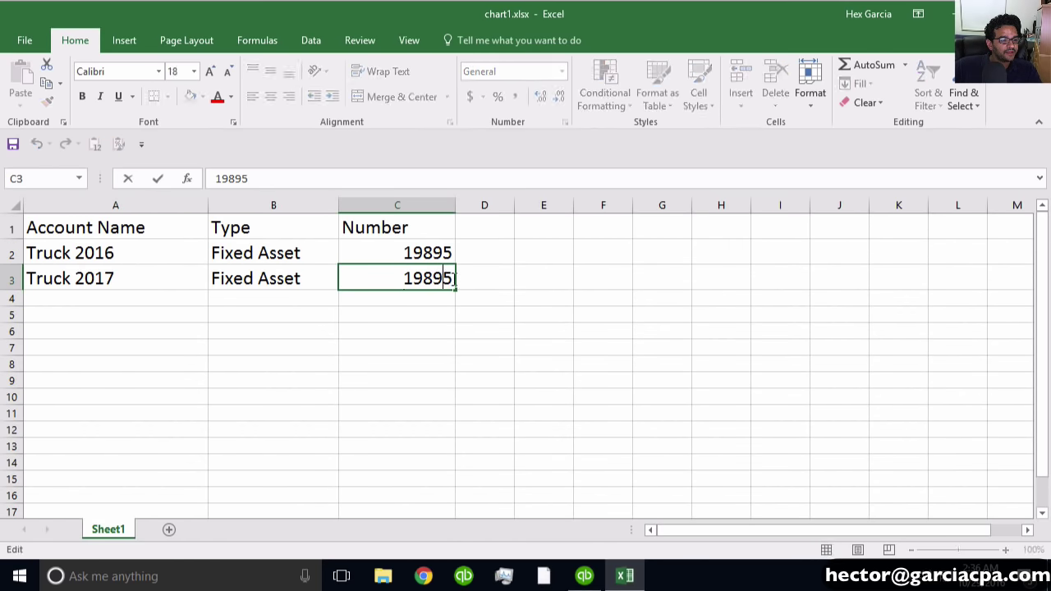
key("BackSpace")
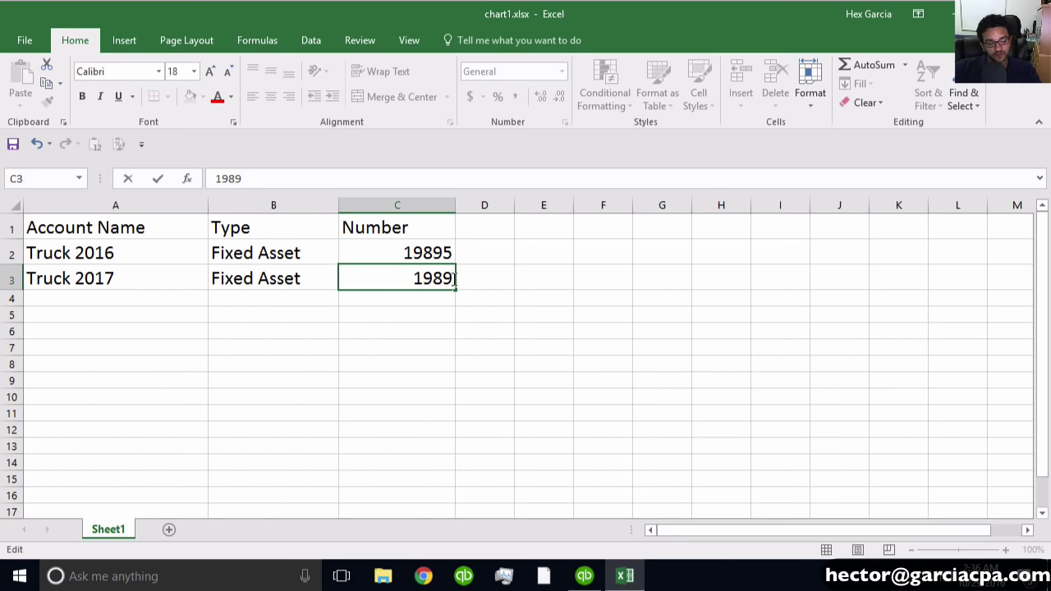
type("9")
key("Return")
Widen column D and add a Balance column with 25600 for Truck 2016 and 19850 for Truck 2017.
key("Up")
key("Up")
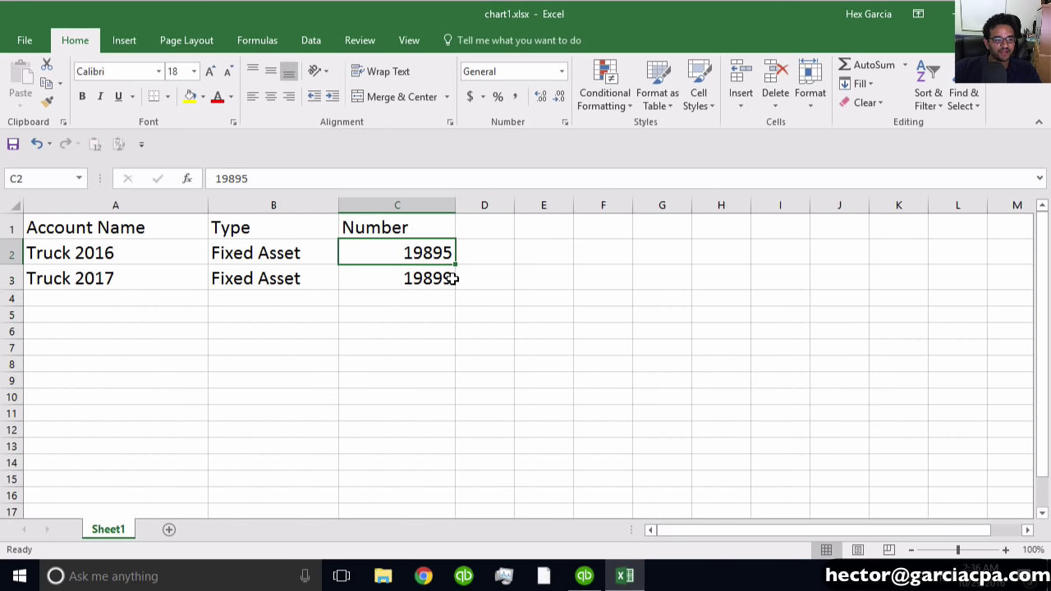
key("Right")
left_click_drag(515, 206, 616, 205)
left_click(527, 225)
type("Balance")
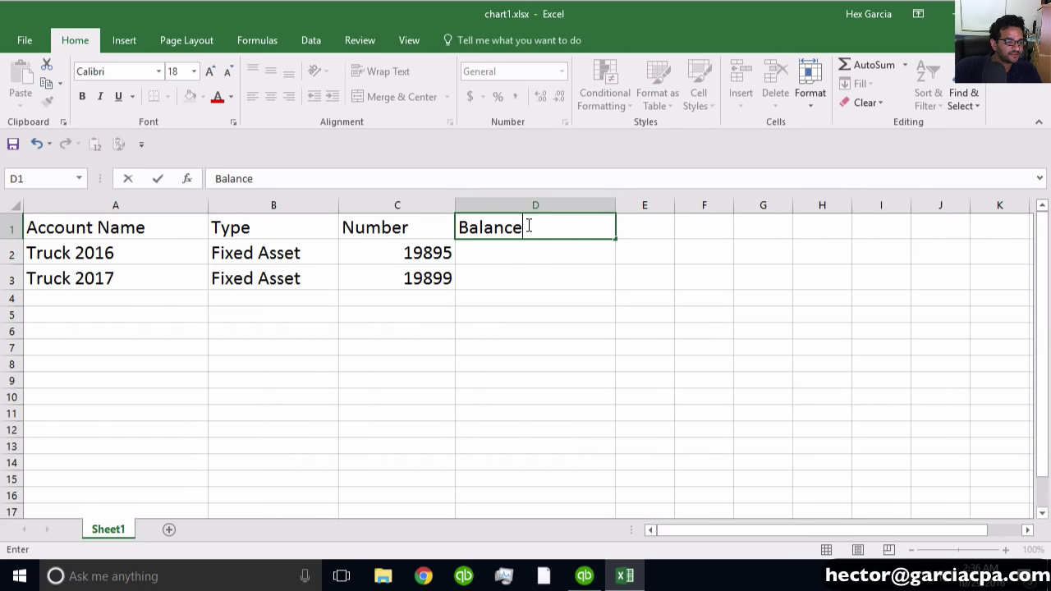
key("Return")
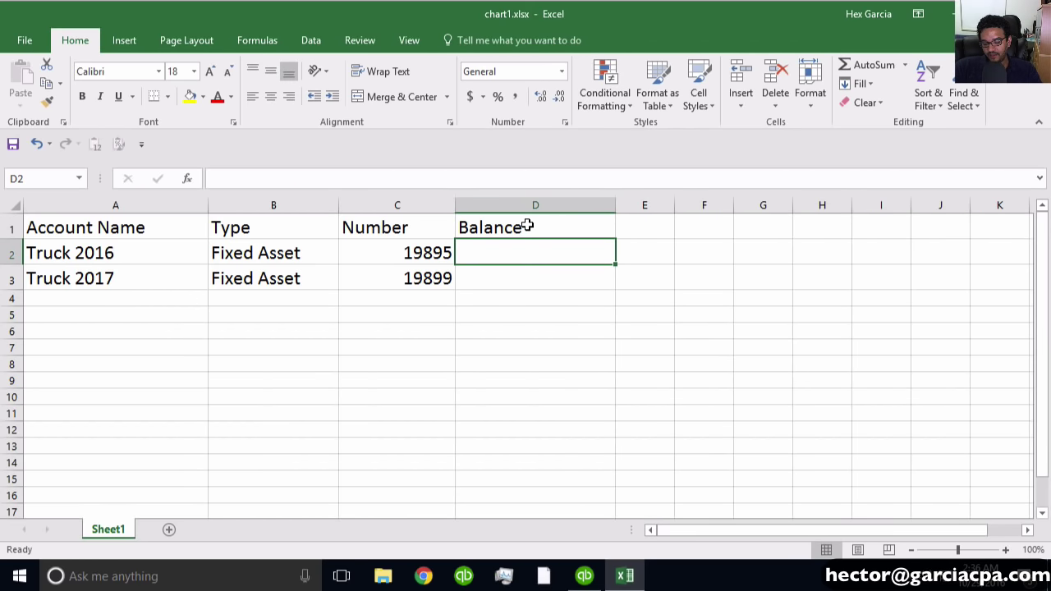
type("25600")
key("Return")
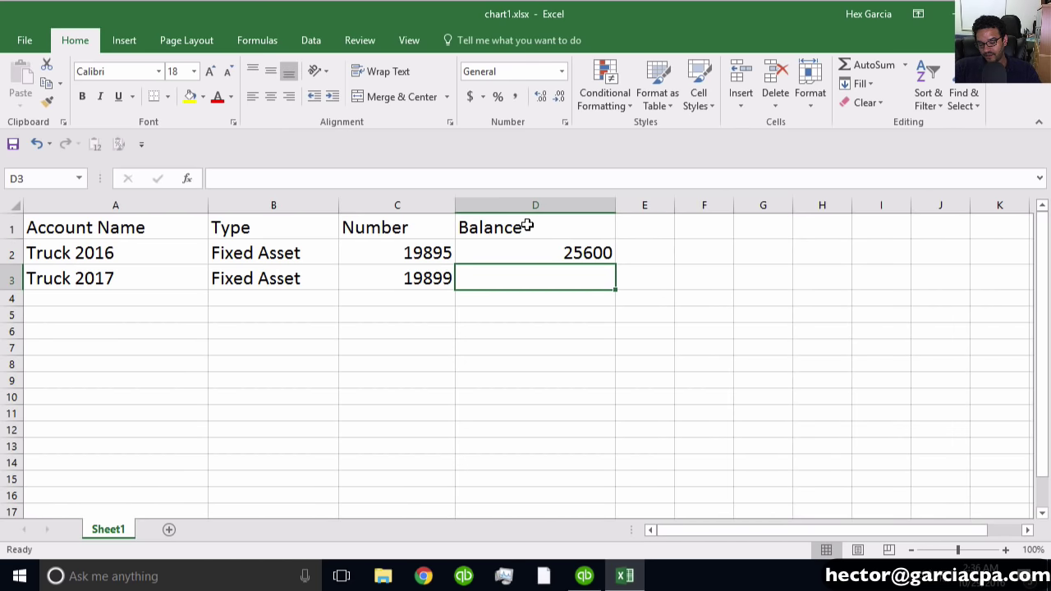
type("19850")
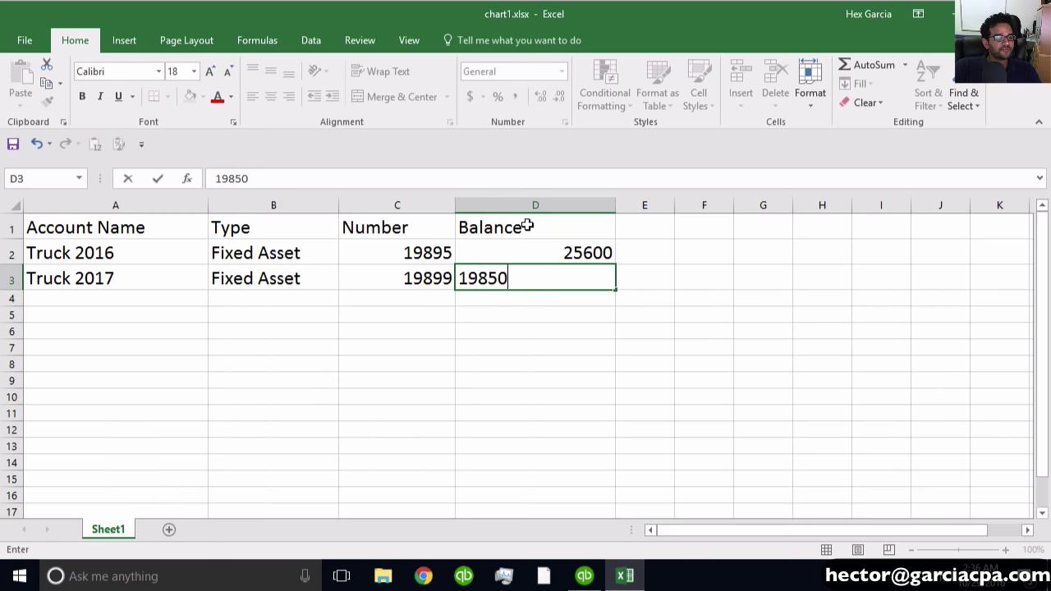
key("Tab")
Add a Date column in column E and enter 12/31/2015 for Truck 2016.
key("Up")
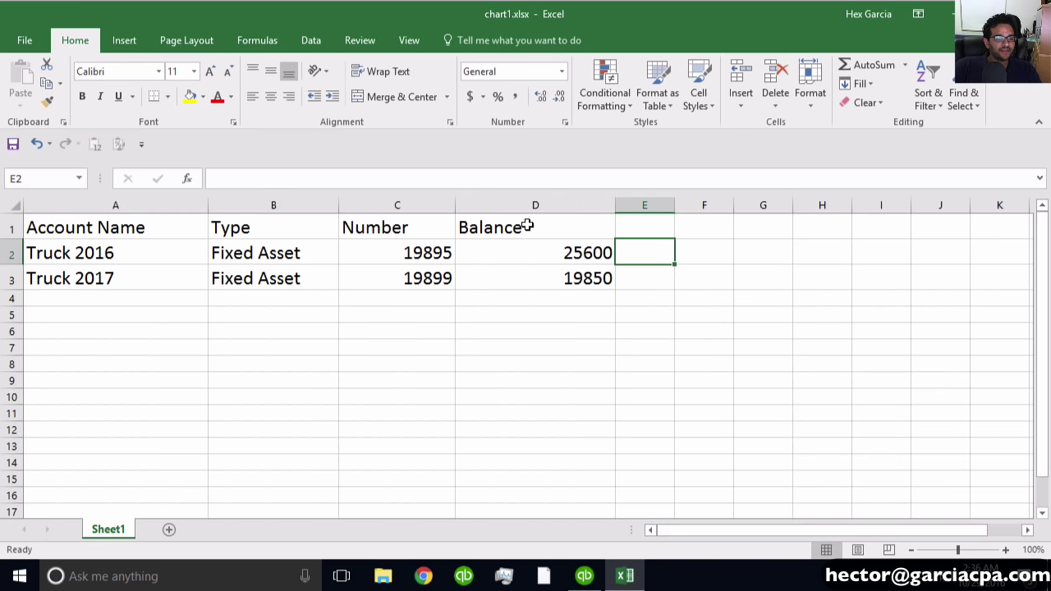
key("Up")
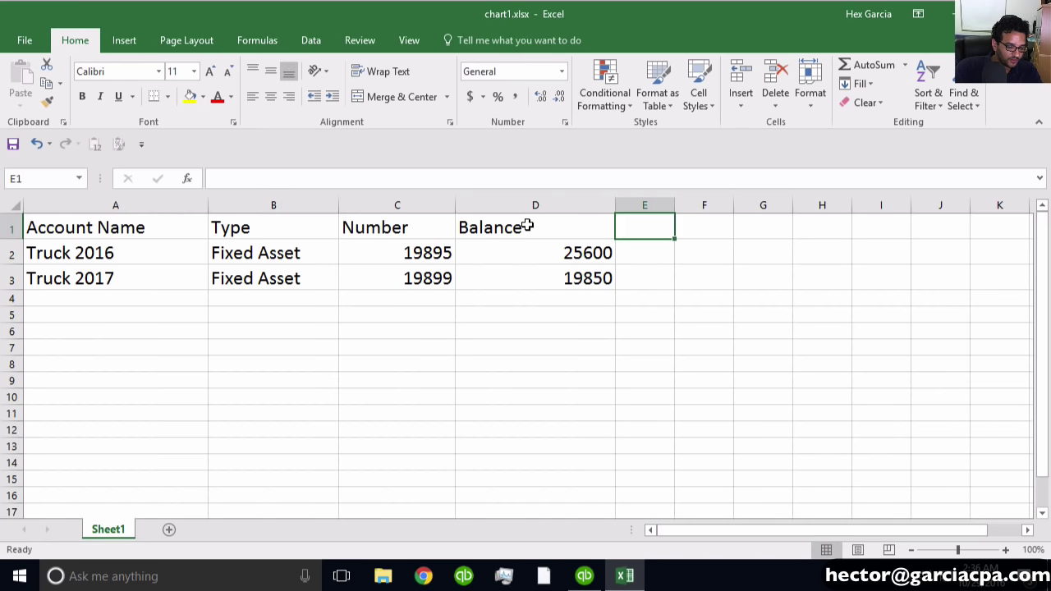
type("Date")
key("Return")
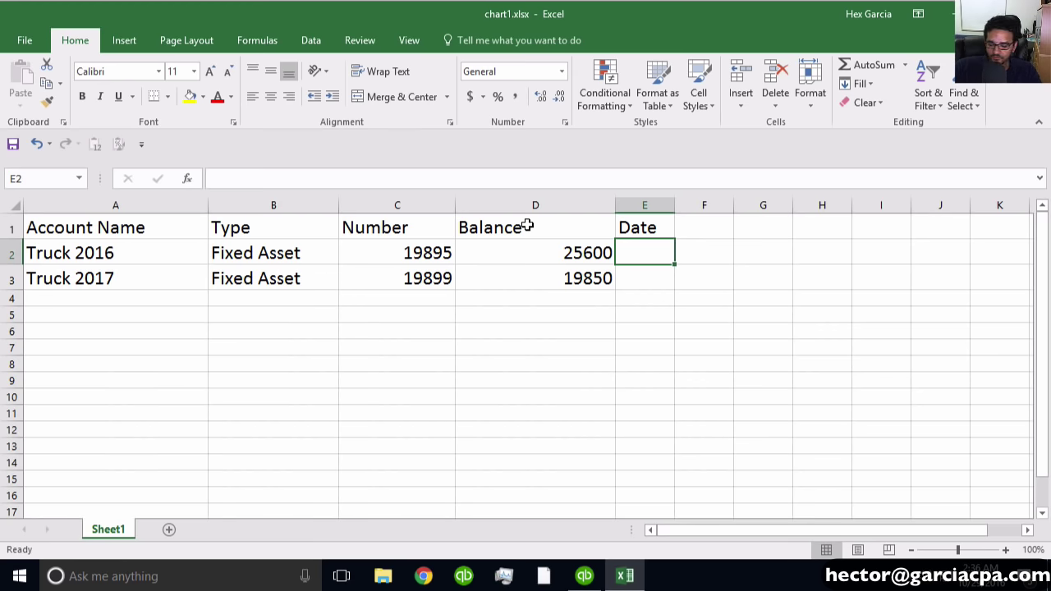
type("12/31/2")
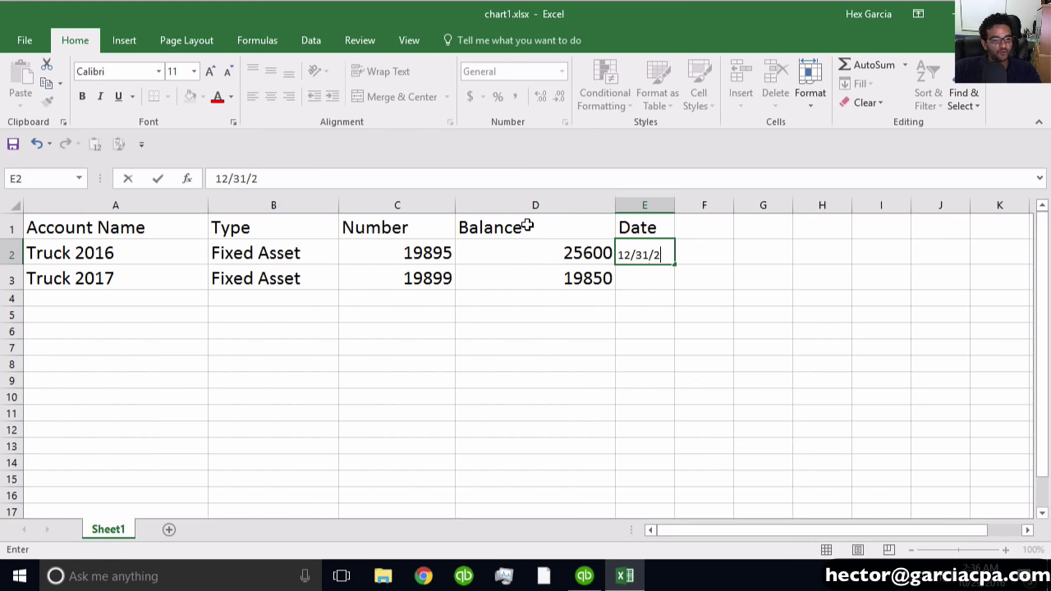
type("015")
key("Return")
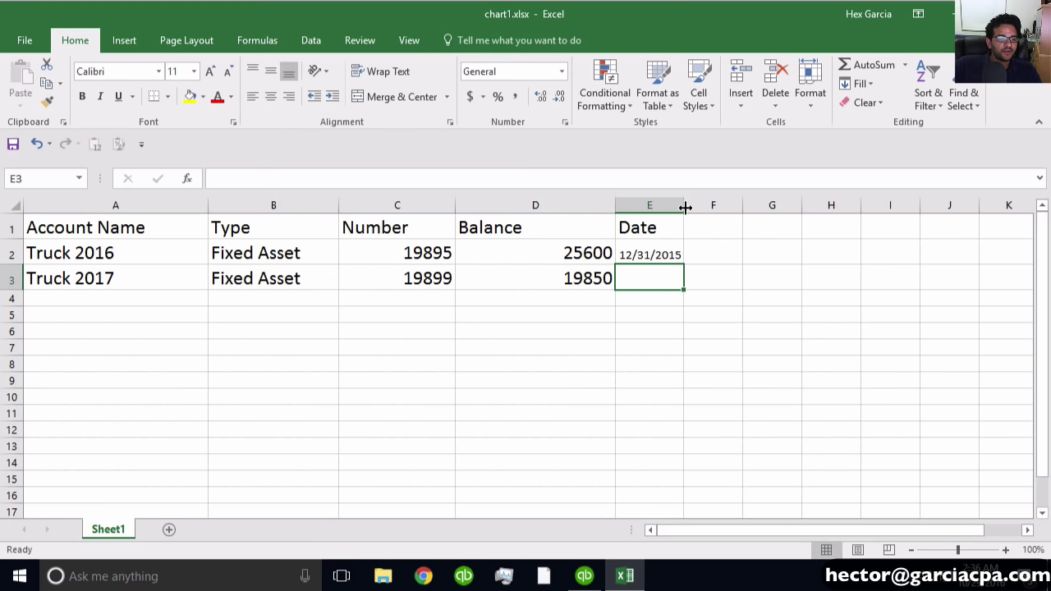
Widen the Date column and copy the Truck 2016 date into the Truck 2017 row.
left_click_drag(684, 205, 712, 215)
left_click(667, 255)
key("ctrl+c")
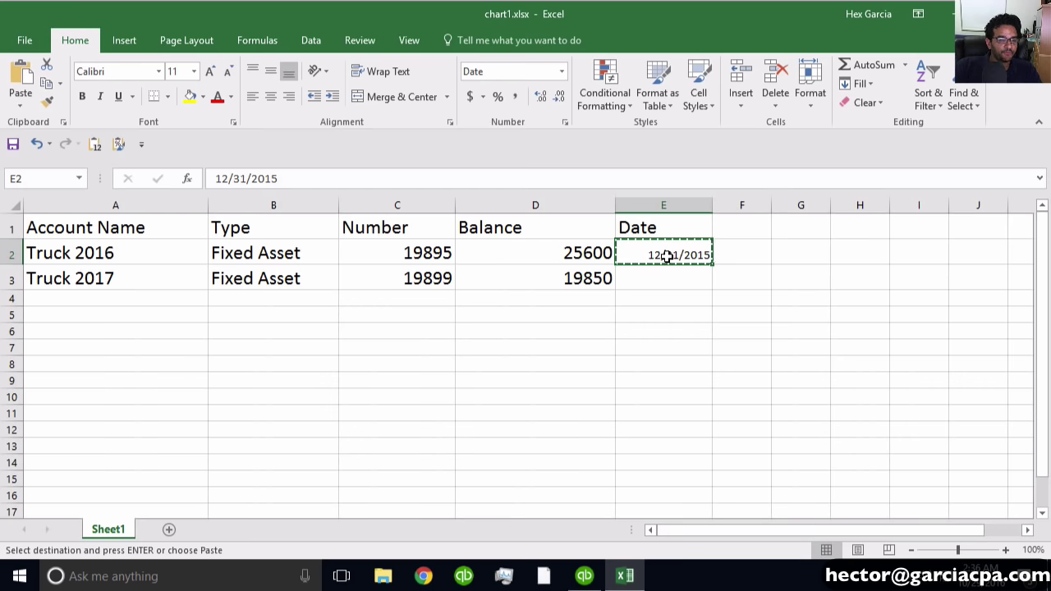
key("Down")
key("ctrl+v")
key("Down")
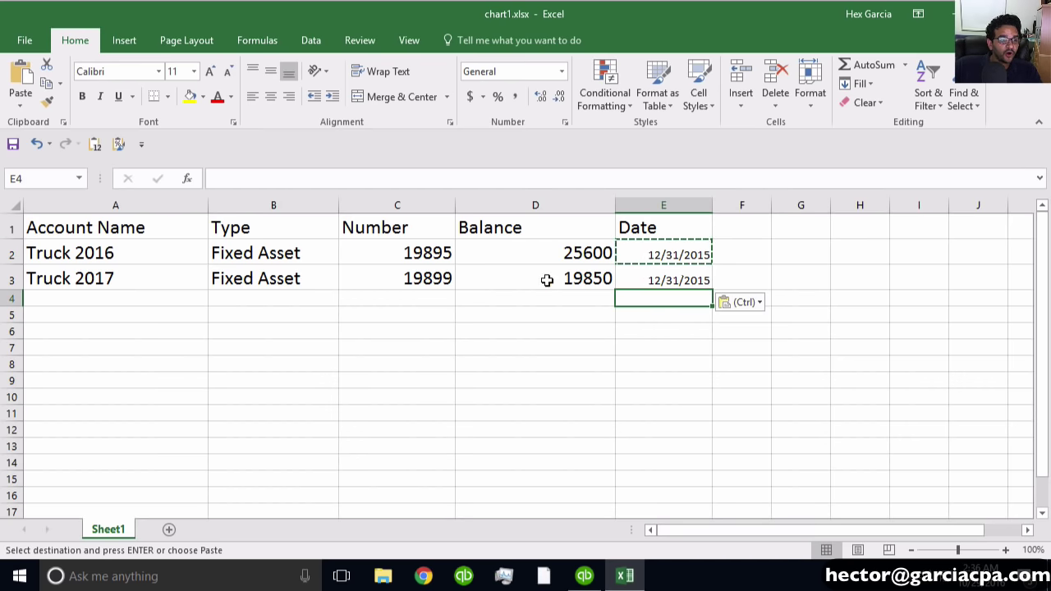
Save the chart1.xlsx workbook and close Excel.
left_click(362, 282)
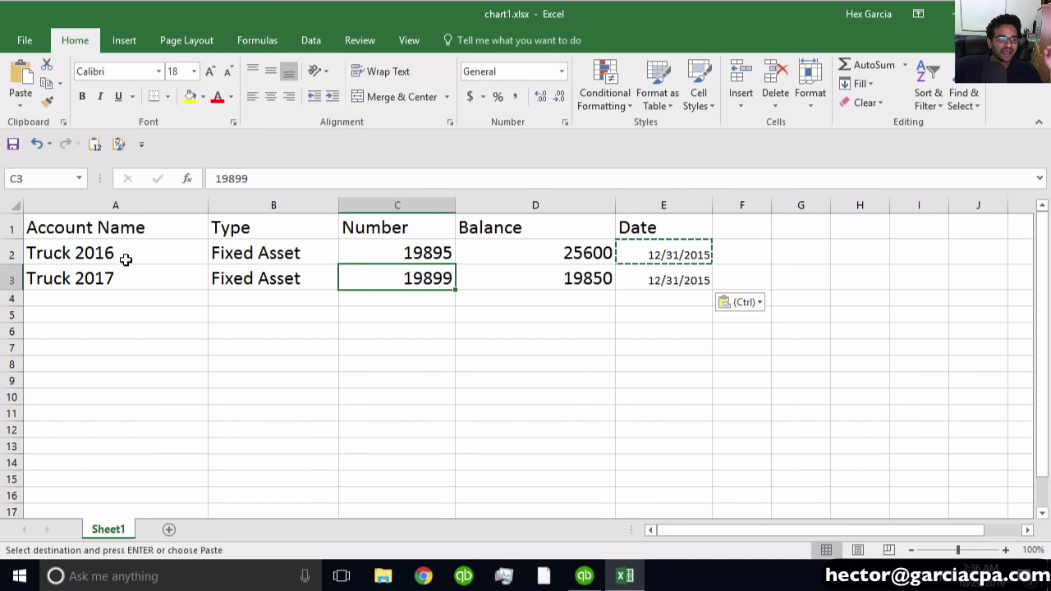
left_click_drag(123, 259, 128, 280)
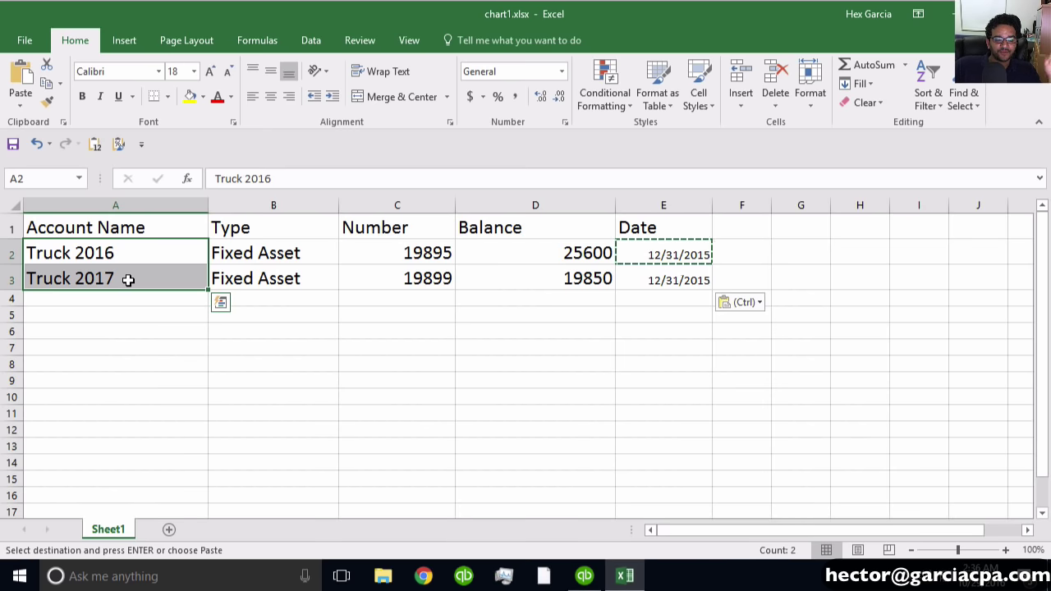
left_click(12, 145)
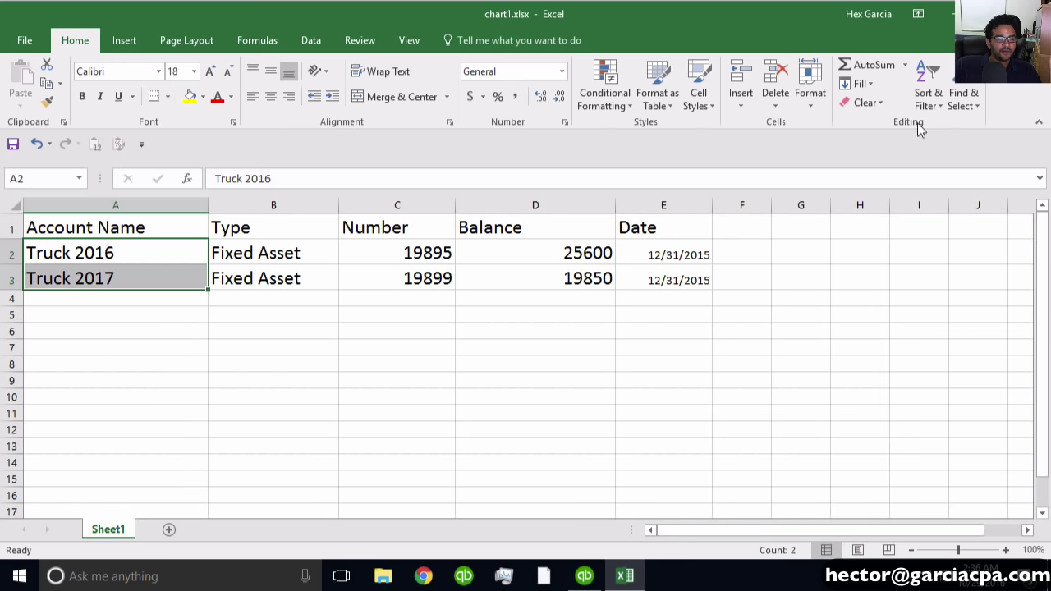
left_click(957, 14)
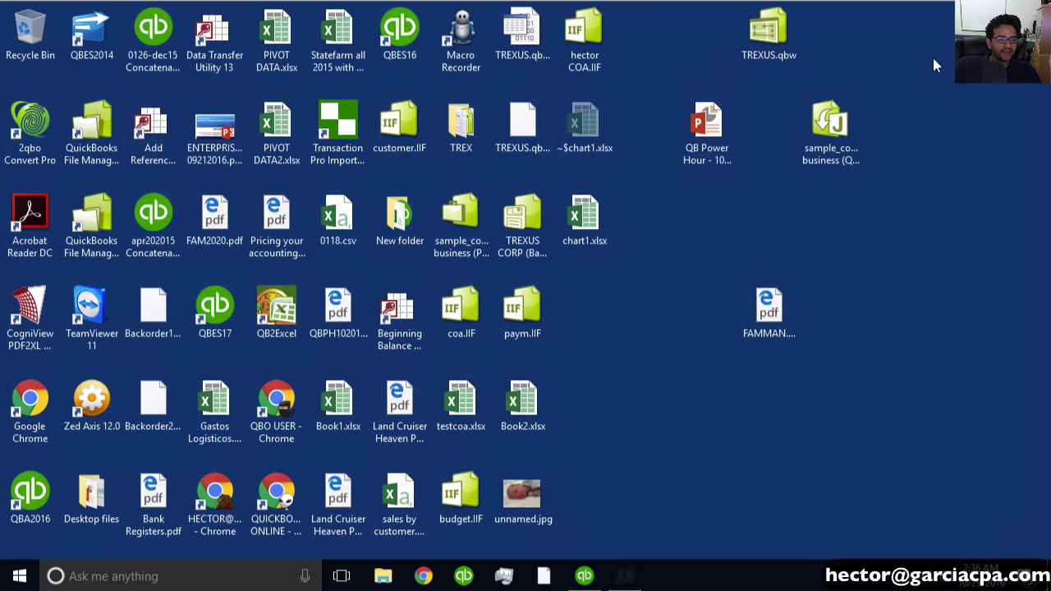
Switch to QuickBooks and start an Advanced Import from an existing Excel file, declining the Add/Edit Multiple List Entries offer.
left_click(584, 575)
left_click(37, 36)
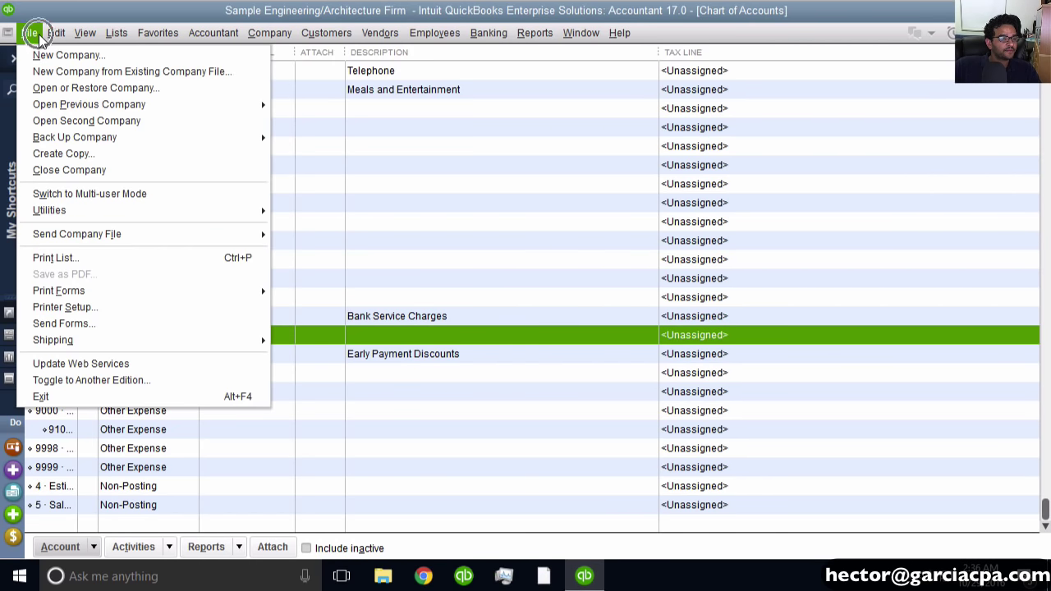
mouse_move(116, 211)
mouse_move(330, 215)
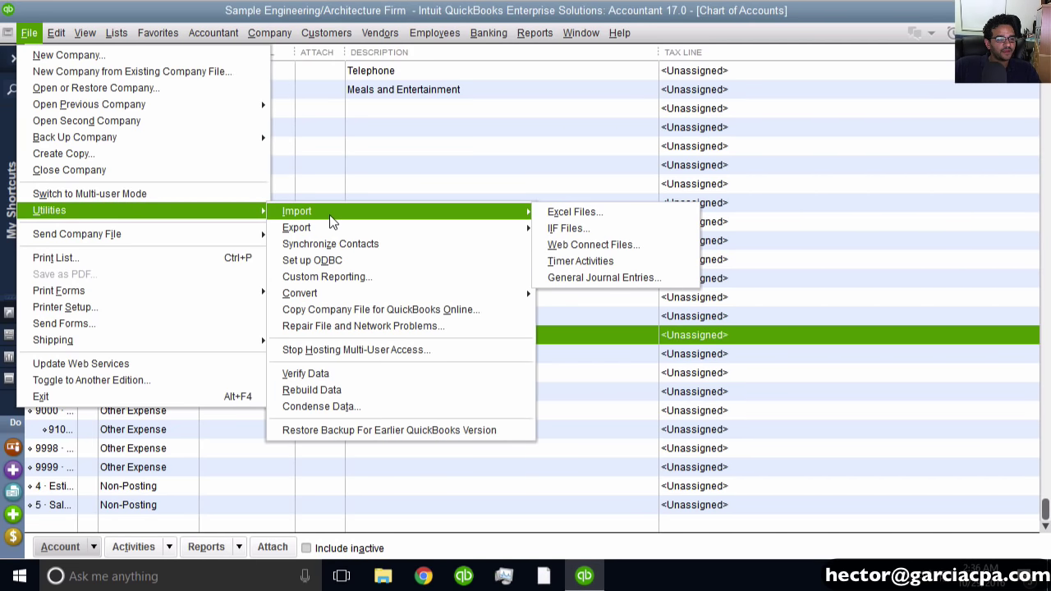
left_click(638, 208)
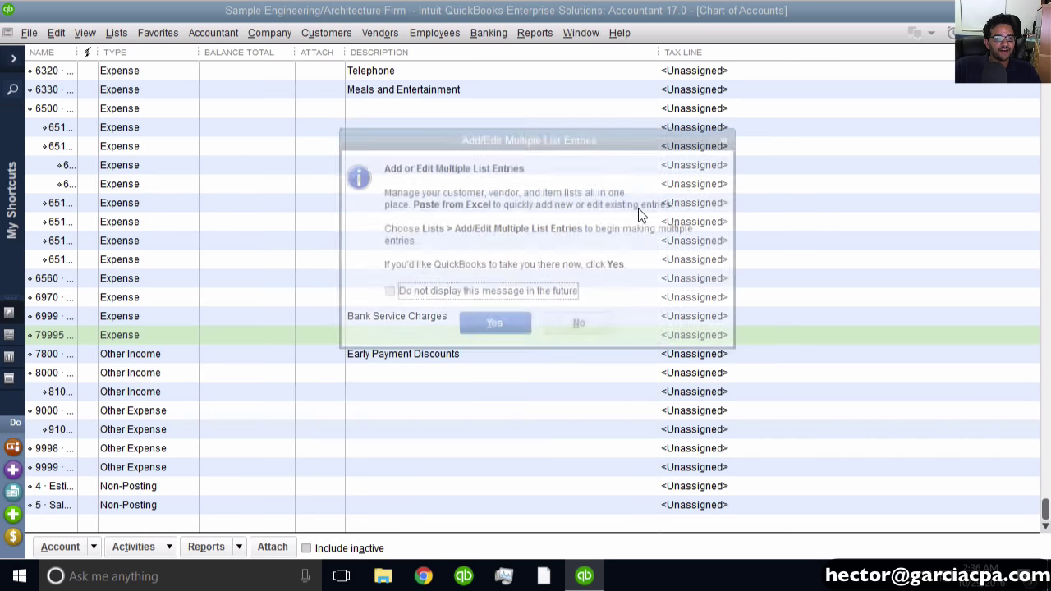
left_click(580, 325)
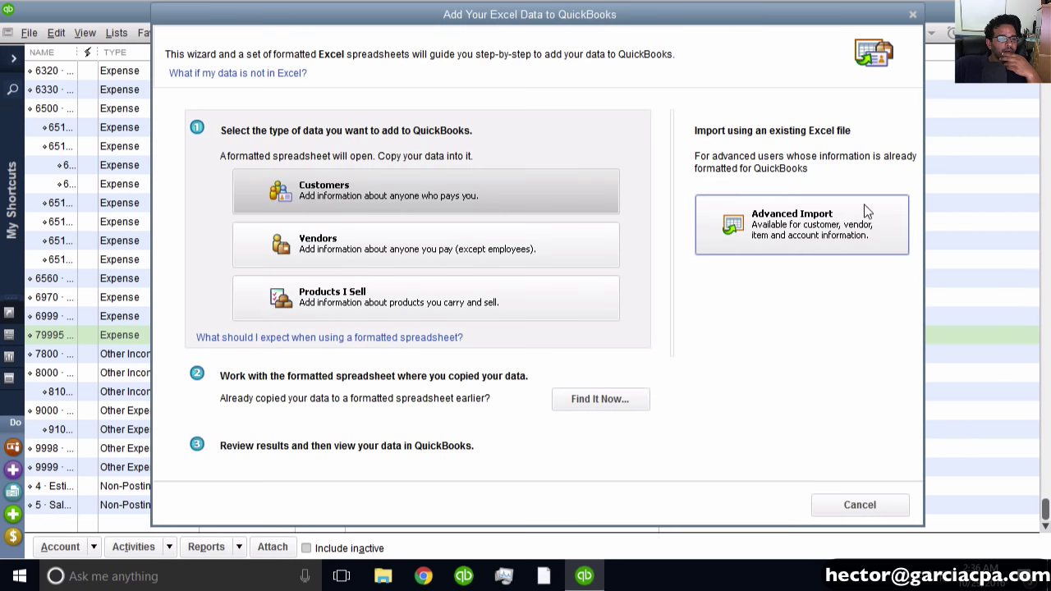
left_click(827, 234)
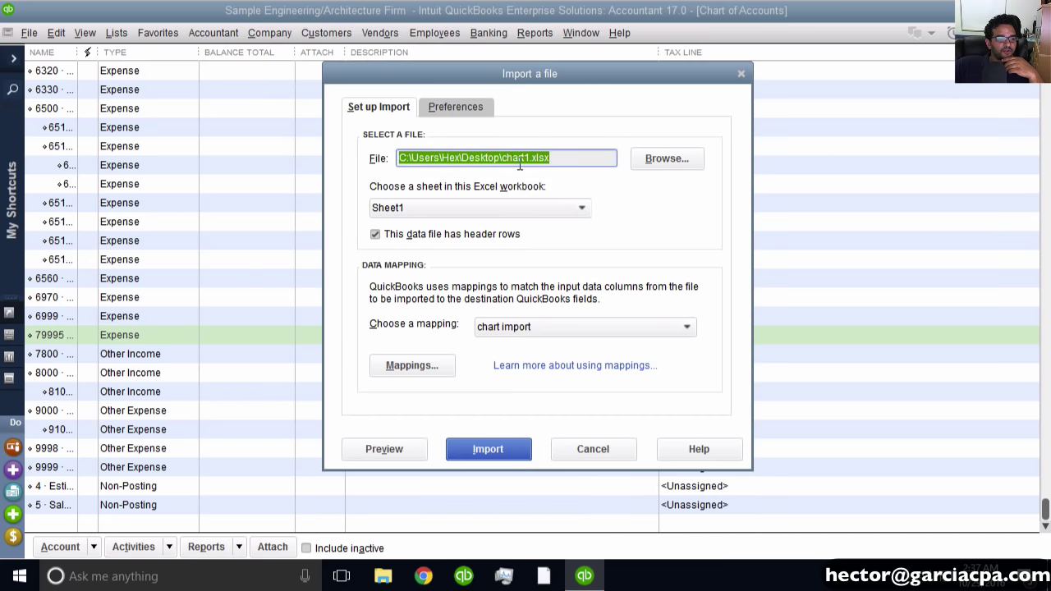
Choose Sheet1 of chart1.xlsx and open the chart import mapping for editing.
left_click(418, 211)
left_click(418, 211)
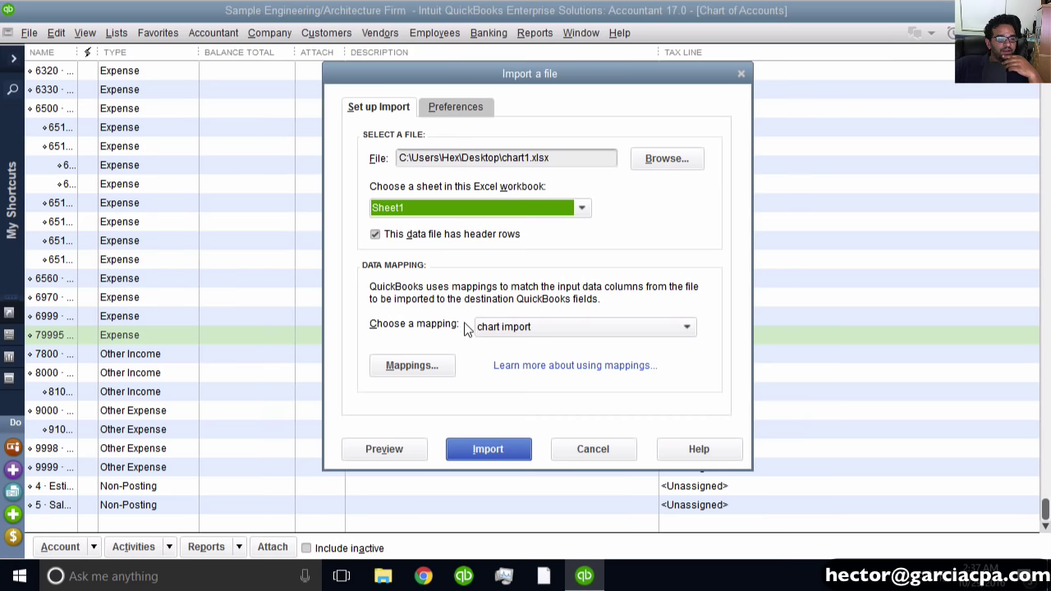
left_click(532, 327)
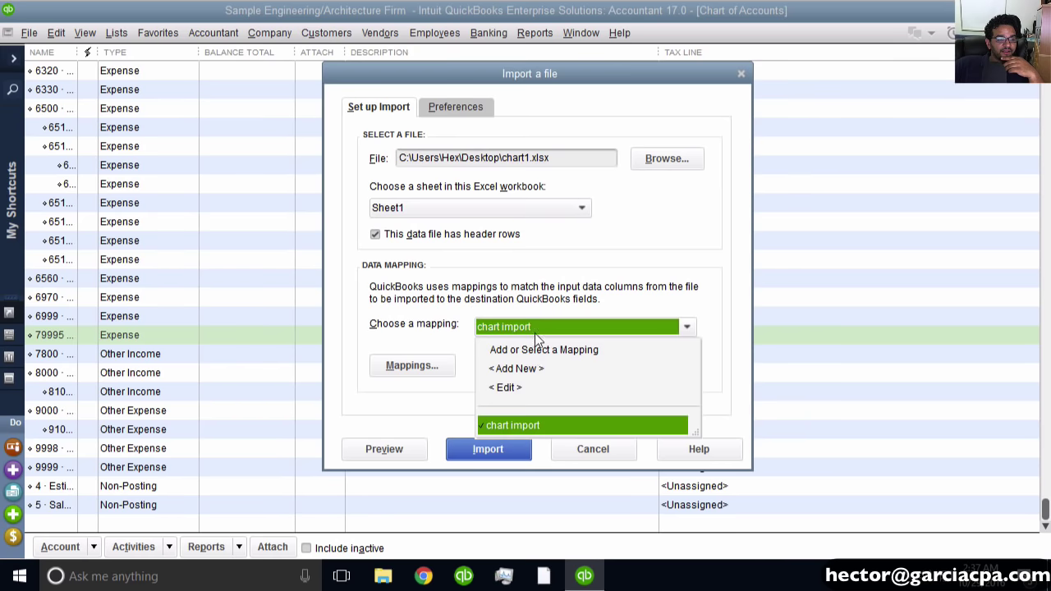
left_click(523, 387)
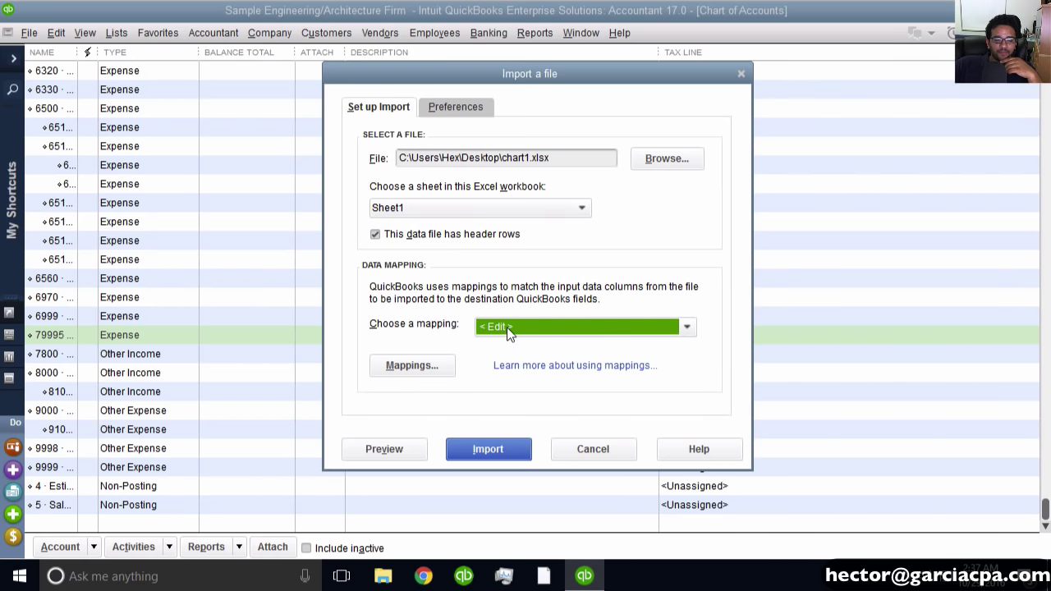
left_click(179, 152)
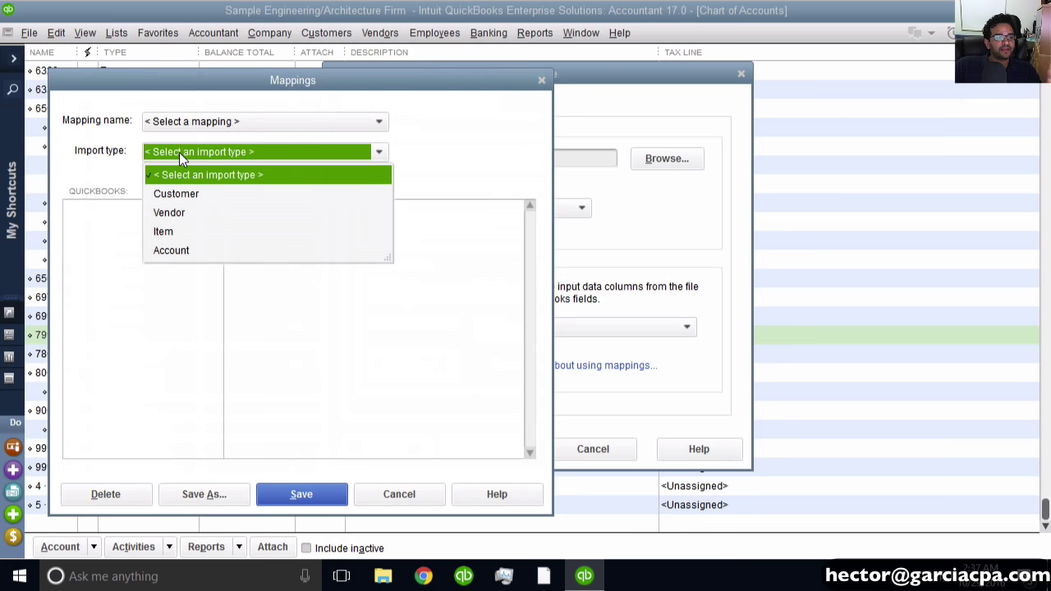
left_click(183, 125)
left_click(181, 164)
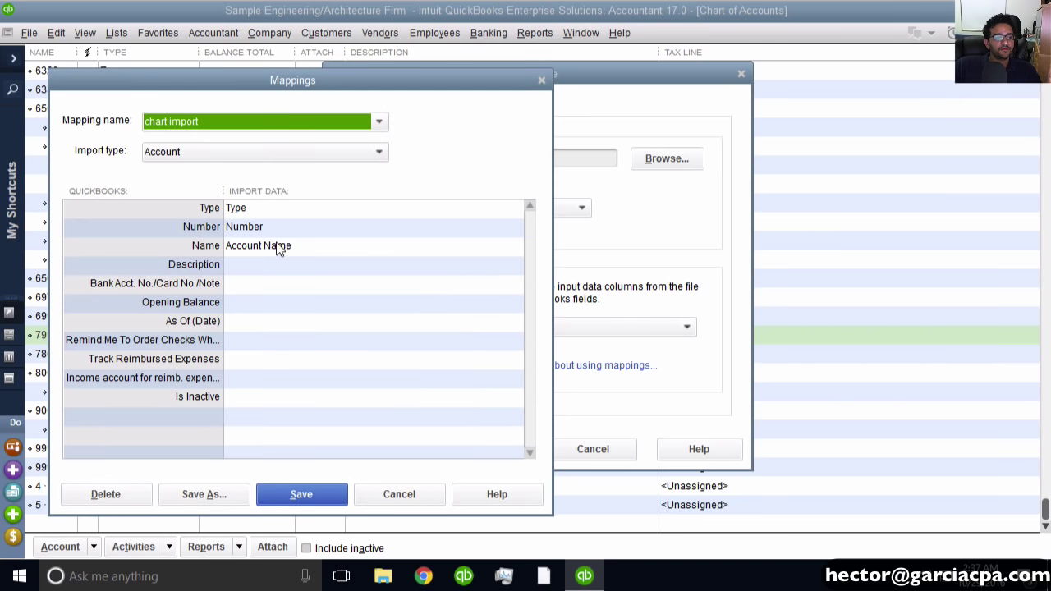
Map Opening Balance to the Balance column and As Of (Date) to the Date column.
left_click(247, 301)
left_click(253, 401)
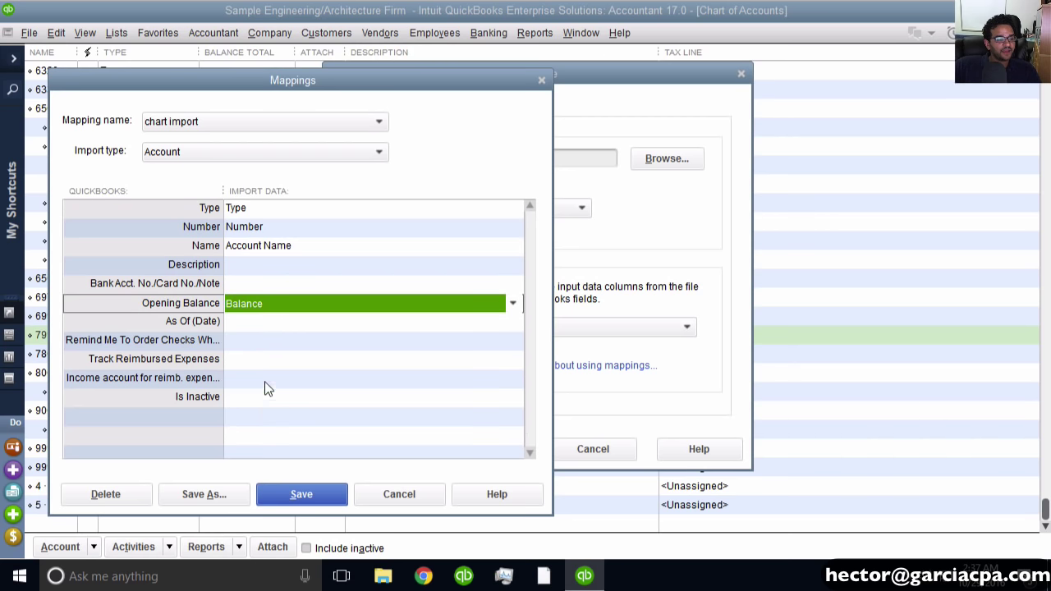
left_click(244, 325)
left_click(255, 437)
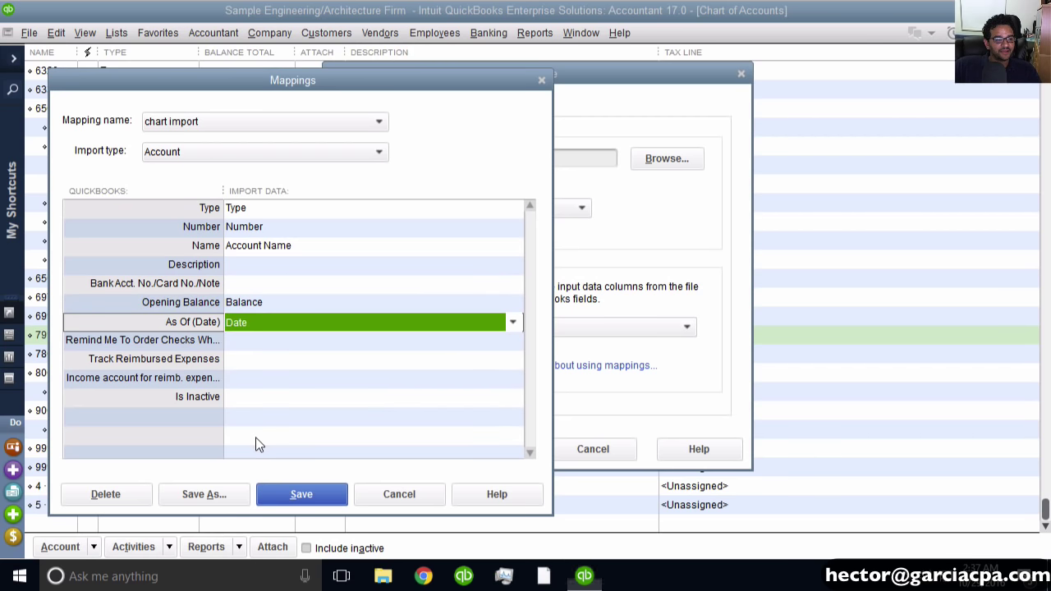
Save the edited chart import mapping and preview the import, reviewing the Truck 2016 and Truck 2017 rows and their field data.
left_click(311, 495)
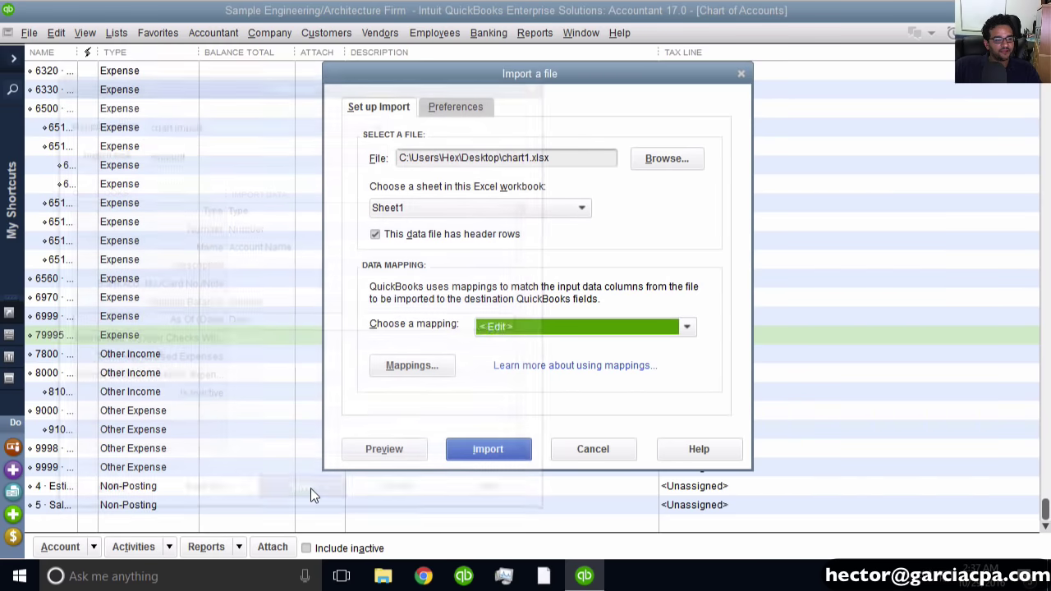
left_click(376, 448)
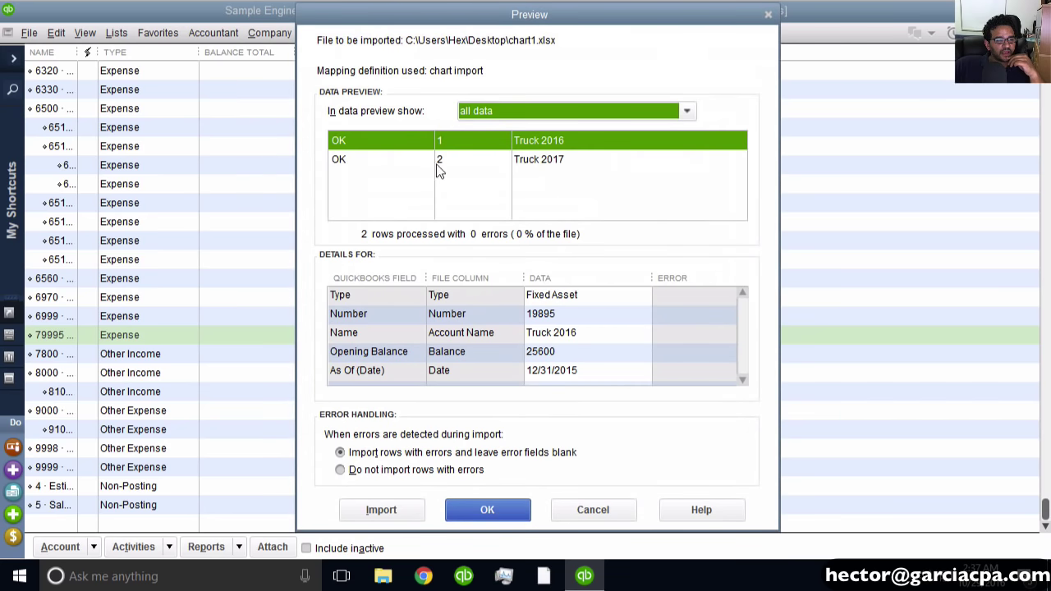
left_click(411, 161)
left_click(402, 144)
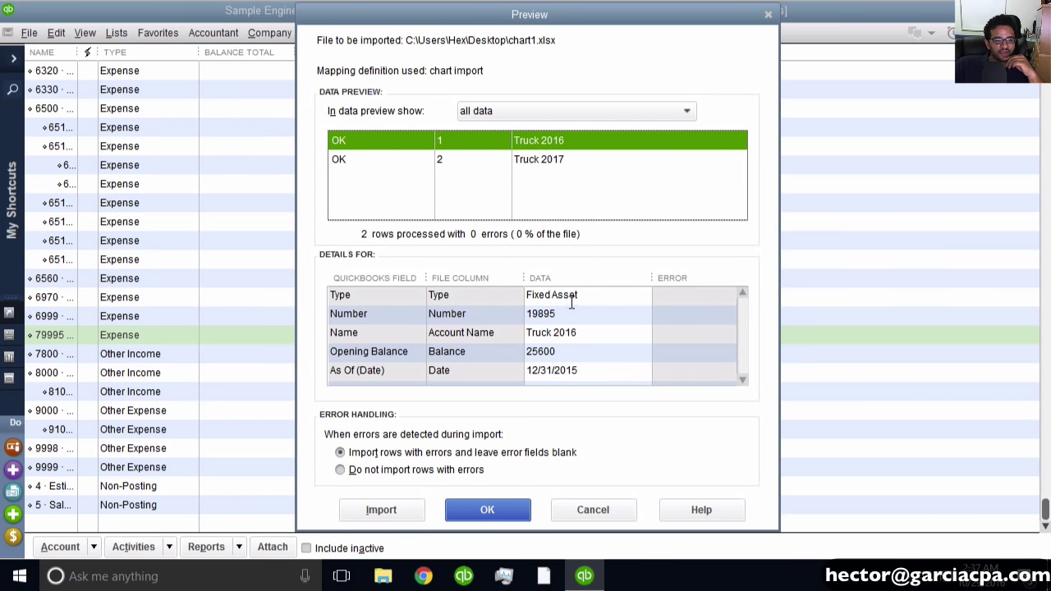
left_click(571, 332)
left_click(579, 372)
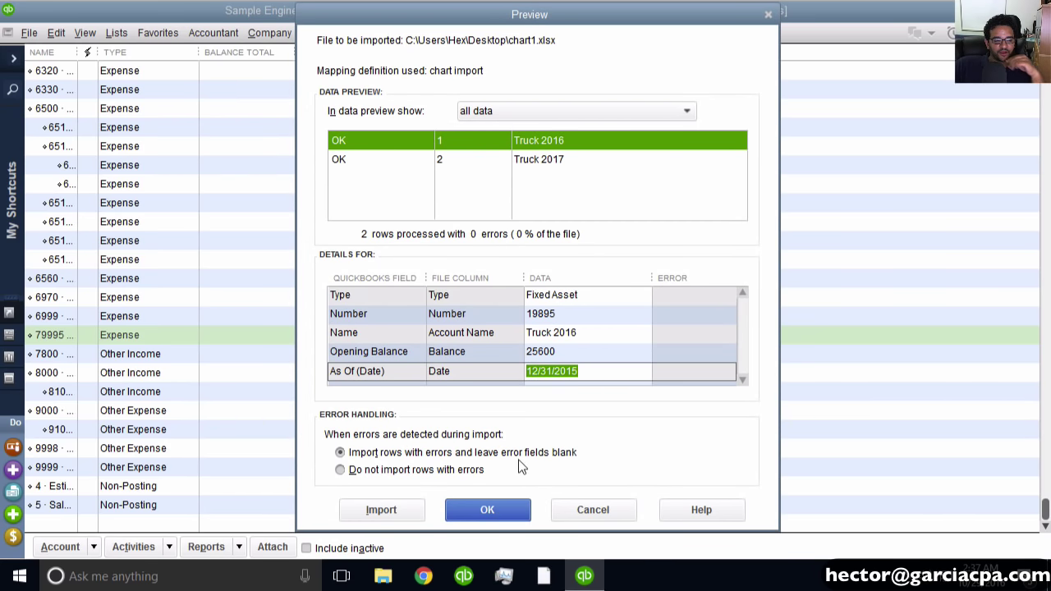
Import the previewed chart1.xlsx data, accepting the backup warning, and cancel saving the error log.
left_click(369, 510)
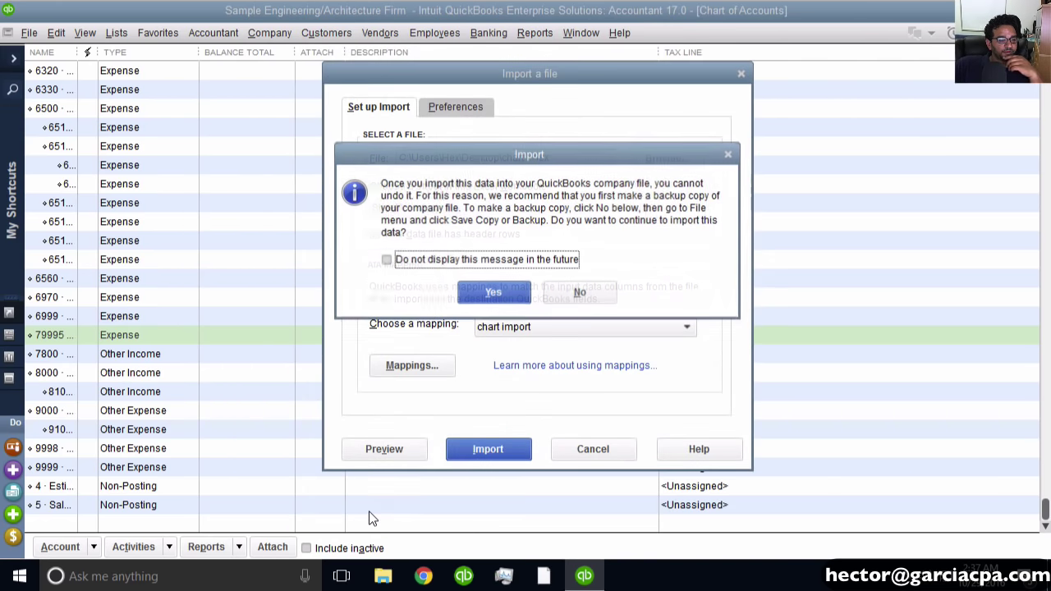
left_click(493, 294)
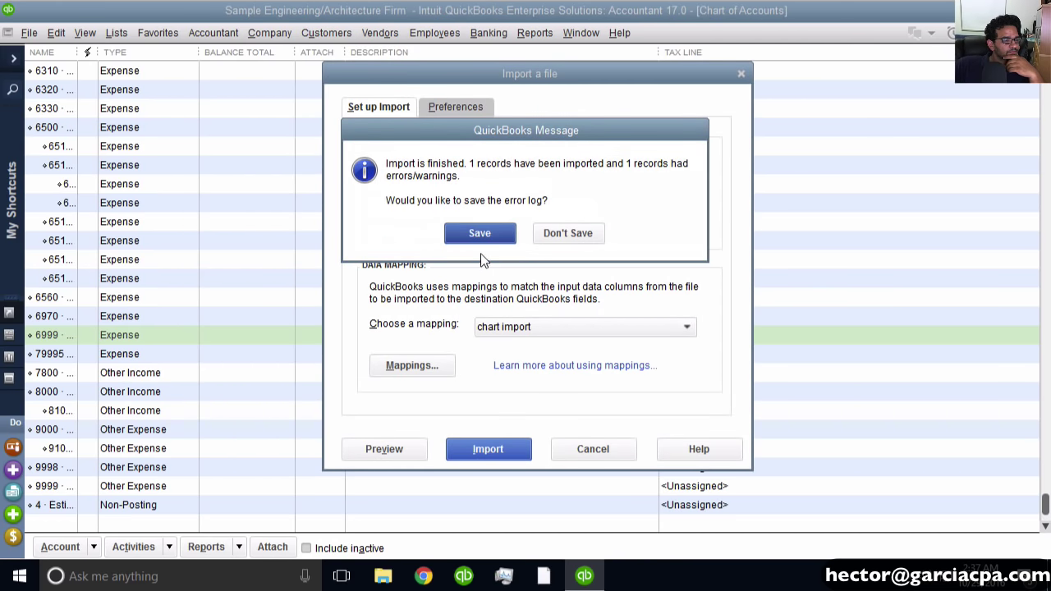
left_click(490, 238)
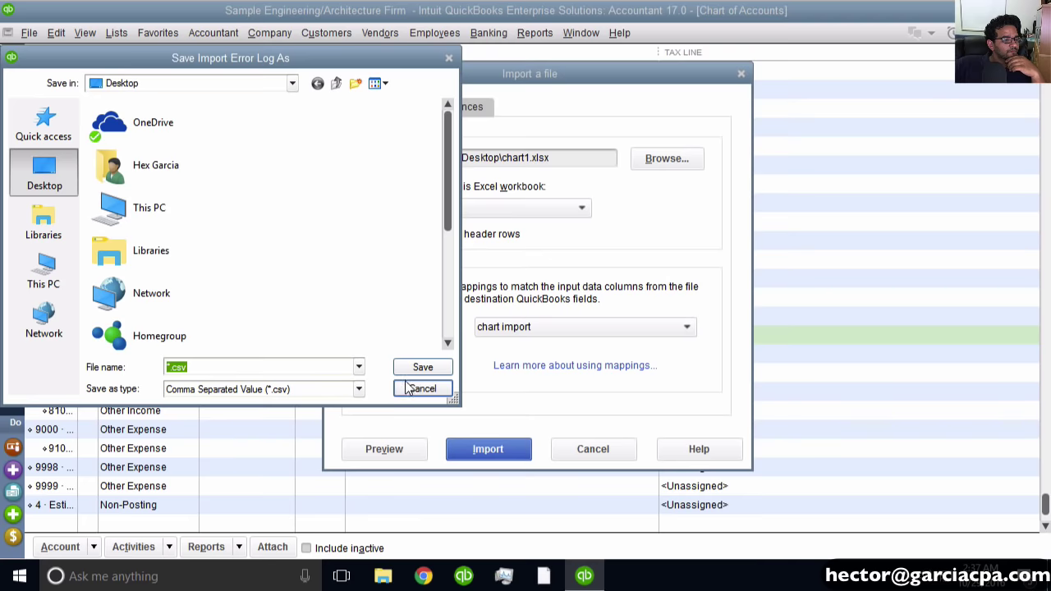
left_click(422, 388)
Widen the chart of accounts' Name column and locate the Truck 2017 account among the fixed assets.
left_click_drag(78, 52, 214, 52)
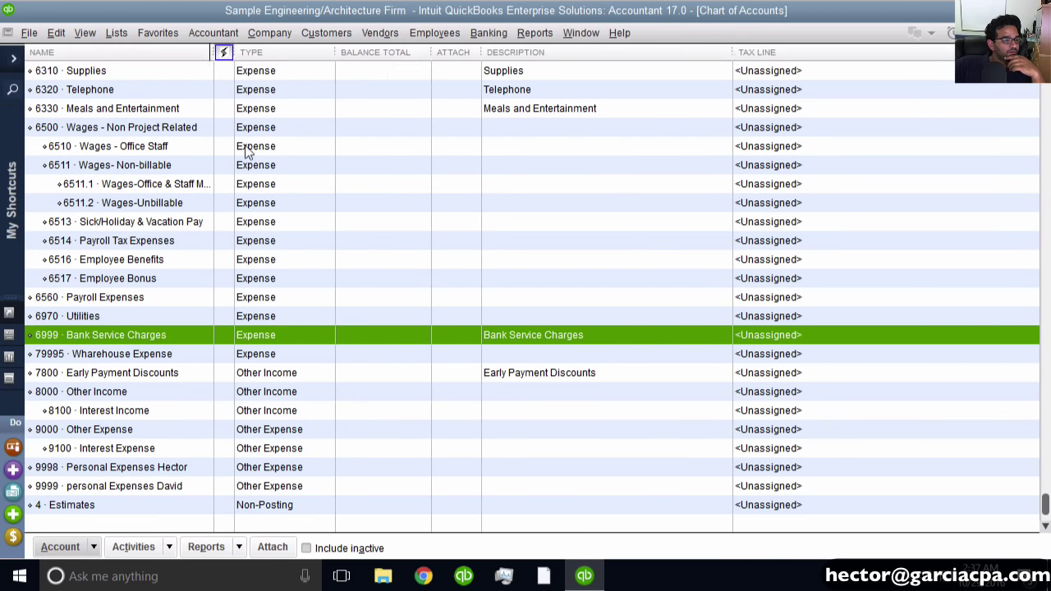
scroll(273, 240, "up", 5)
scroll(272, 241, "up", 15)
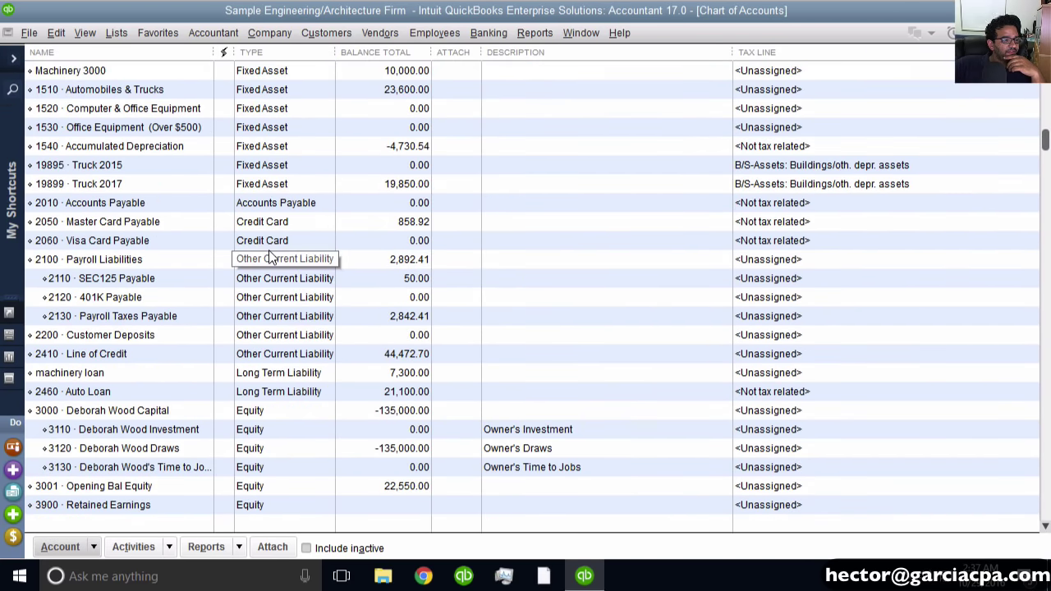
left_click(134, 186)
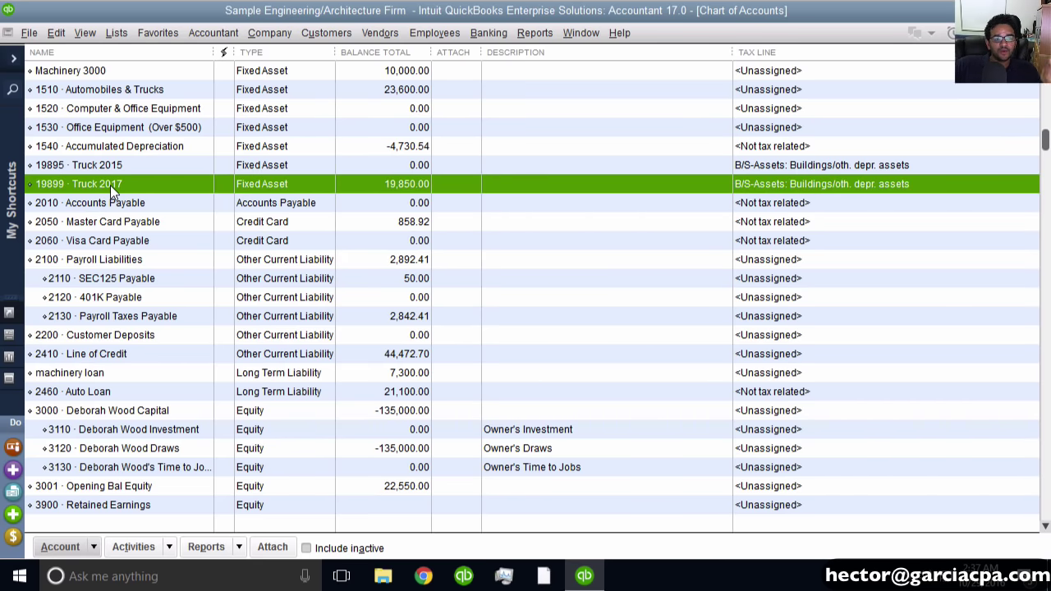
Run the Advanced Import of chart1.xlsx again with the chart import mapping, keeping existing data for the duplicate record.
left_click(29, 33)
mouse_move(69, 207)
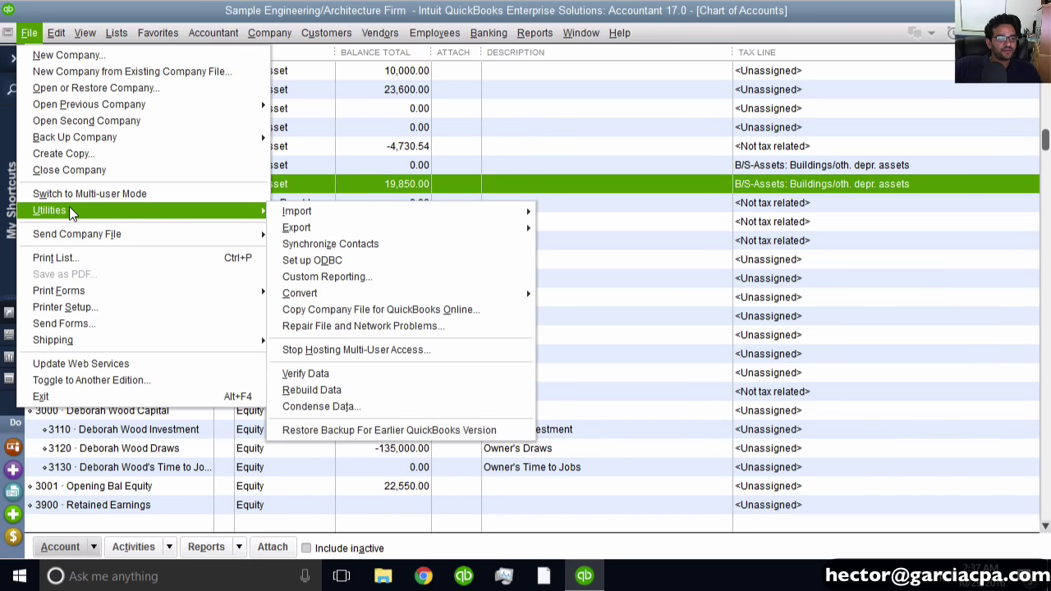
mouse_move(340, 205)
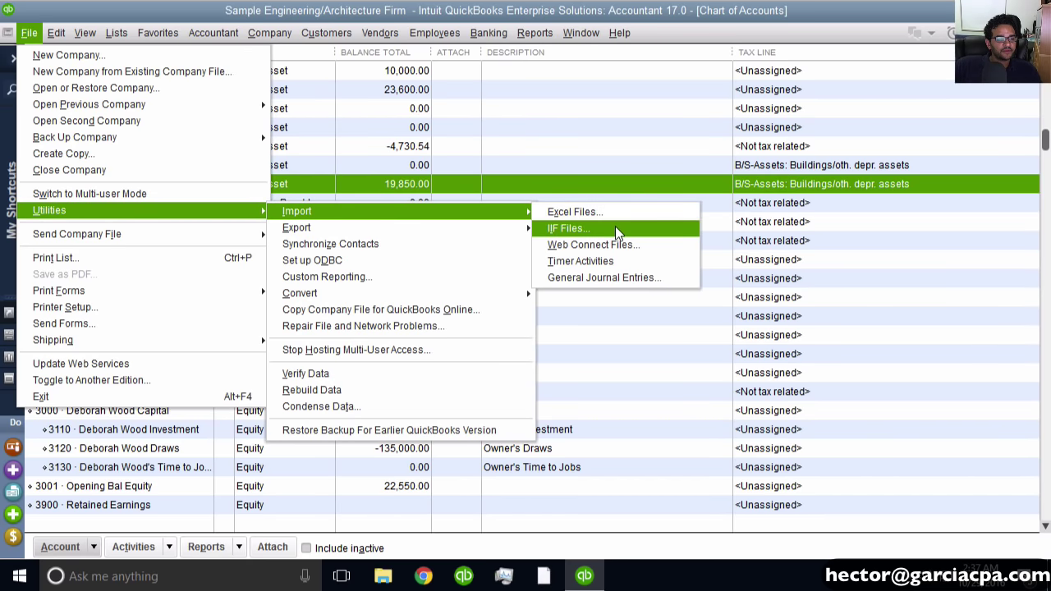
left_click(575, 212)
left_click(592, 333)
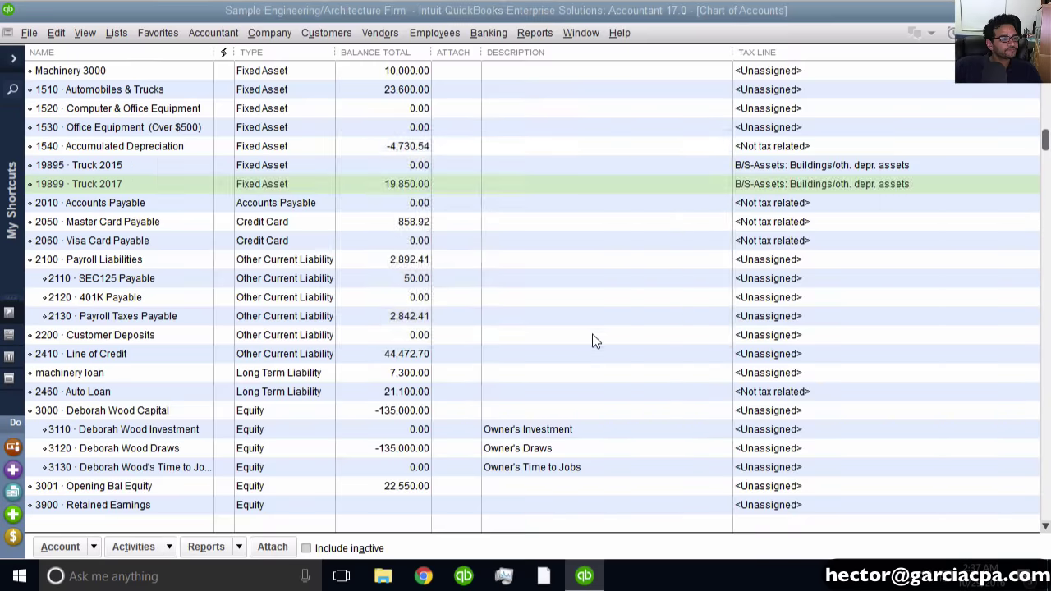
left_click(822, 238)
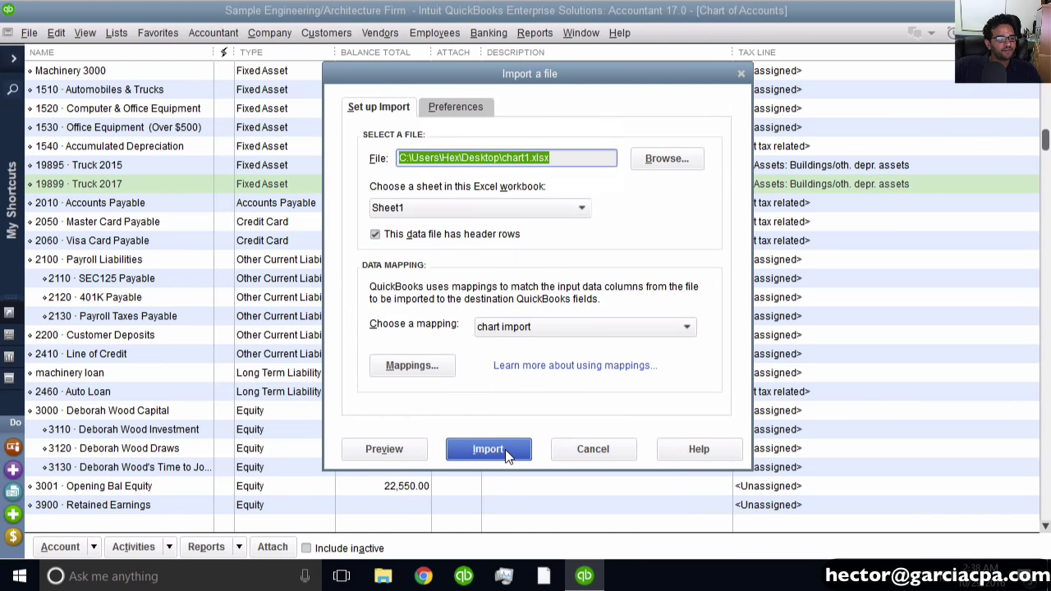
left_click(491, 450)
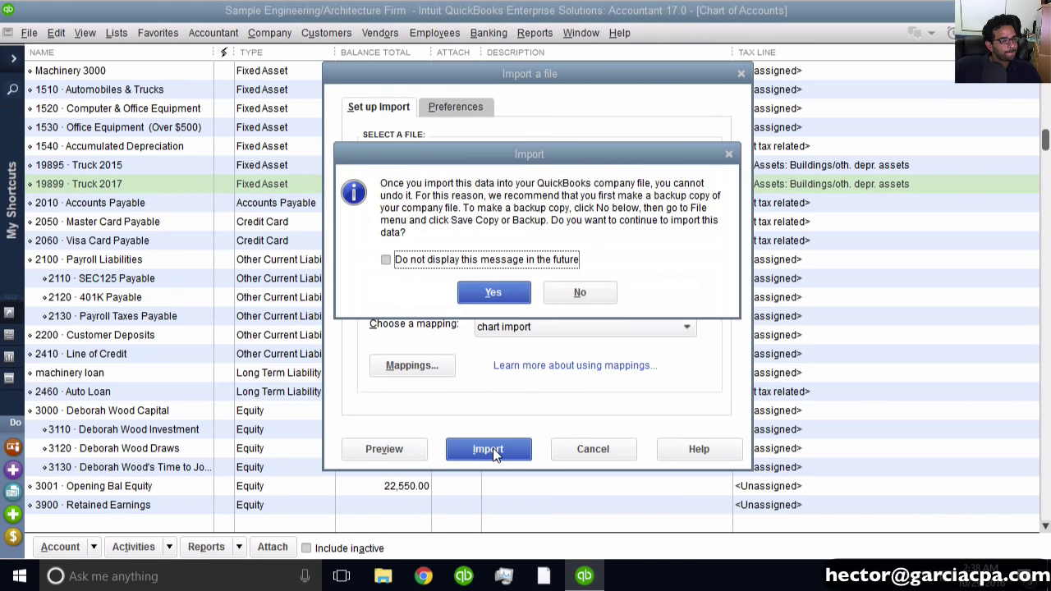
left_click(506, 296)
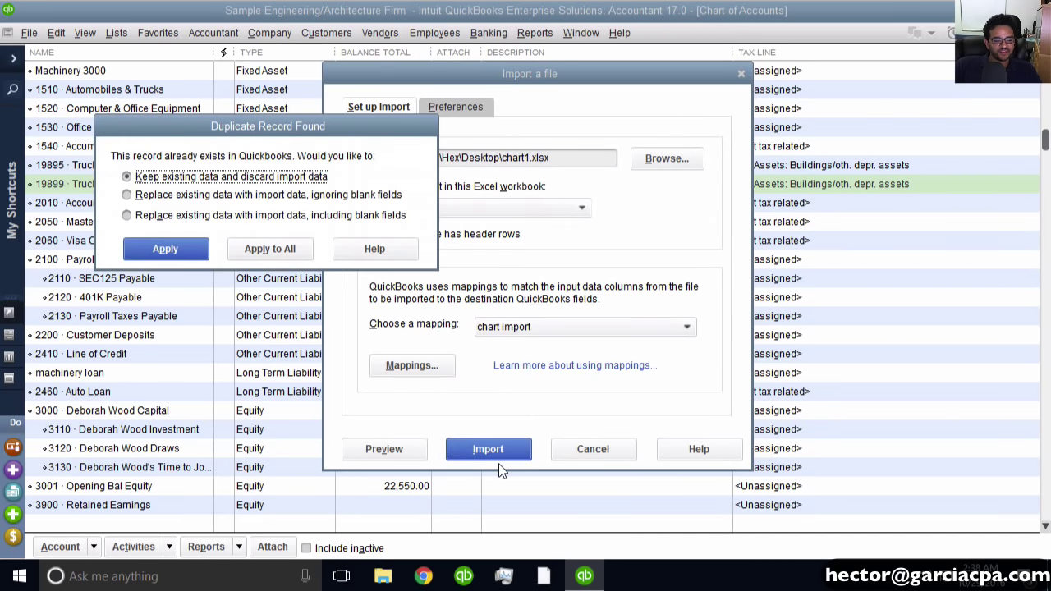
left_click(164, 249)
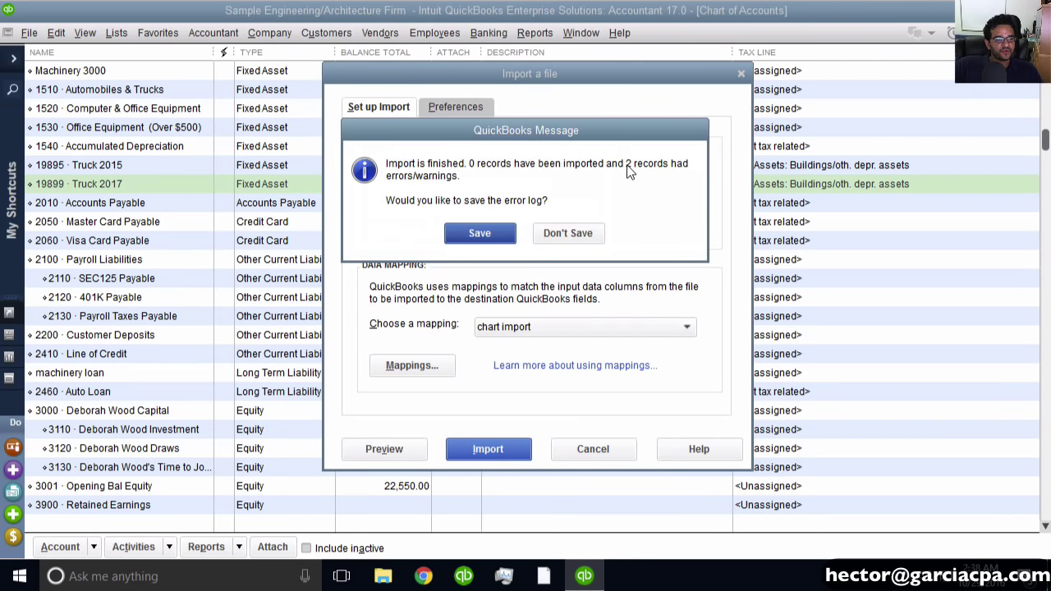
Save the import error log on the desktop as error and open error.csv in Excel.
left_click(510, 233)
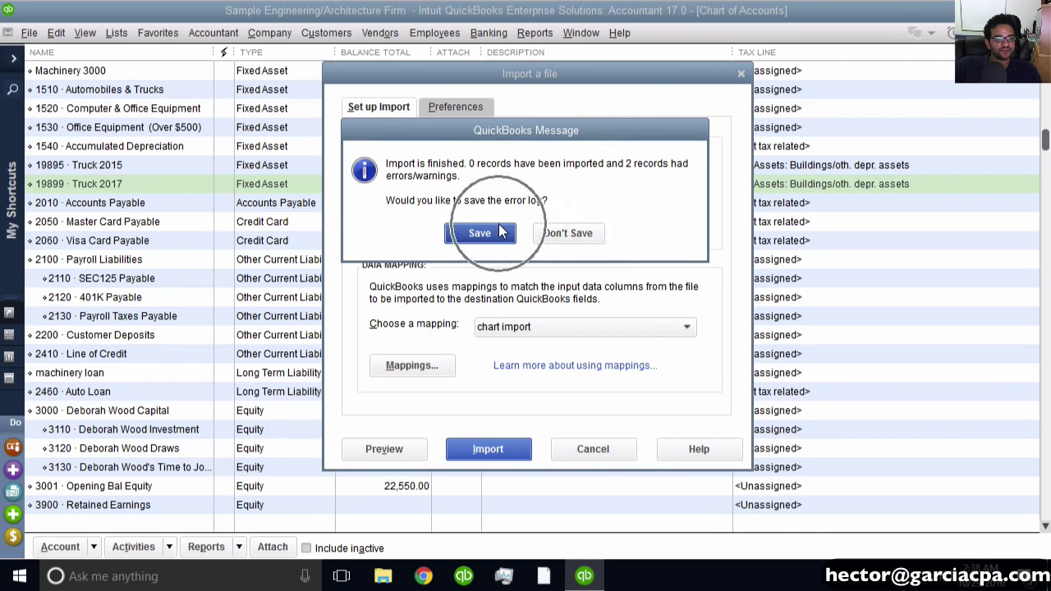
type("error")
key("Return")
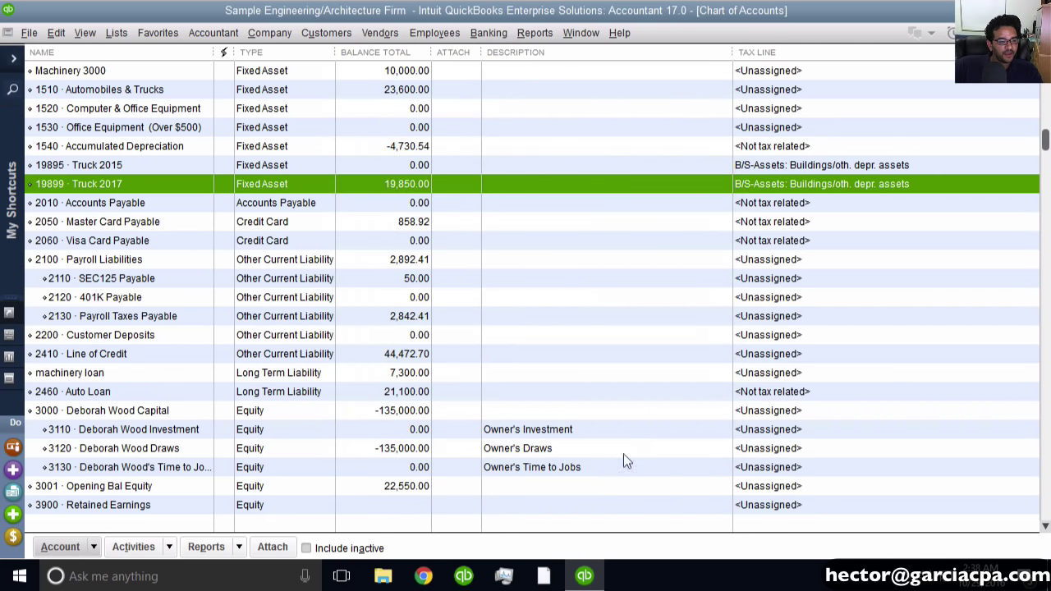
key("super+d")
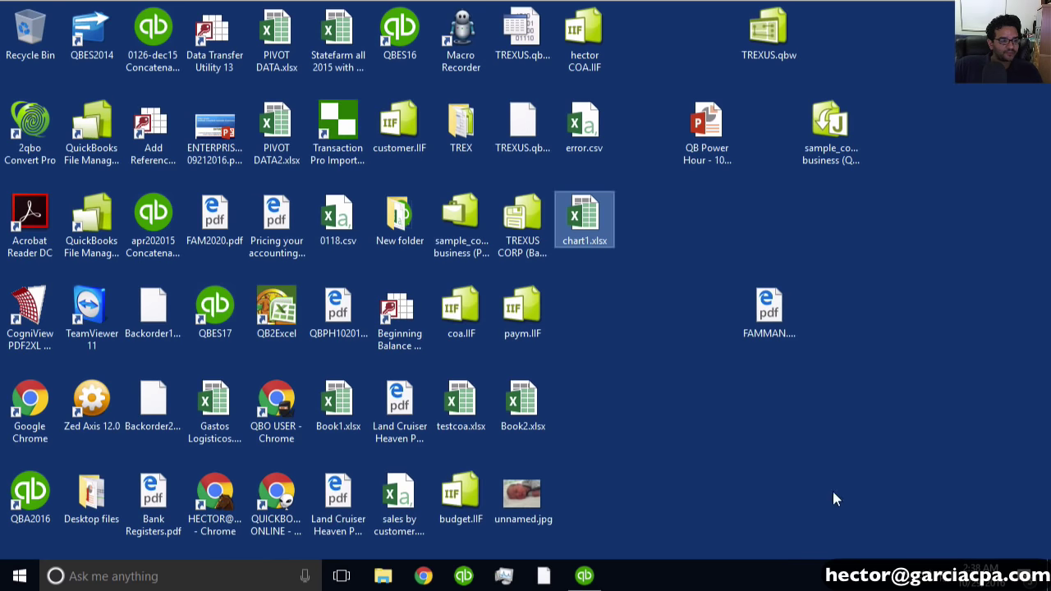
left_click(596, 127)
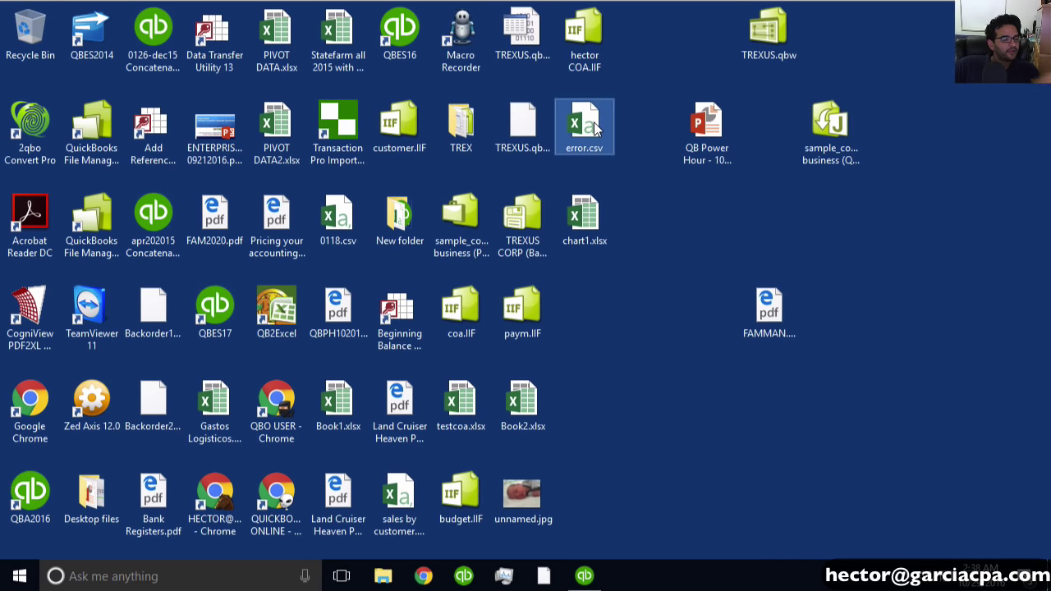
double_click(596, 127)
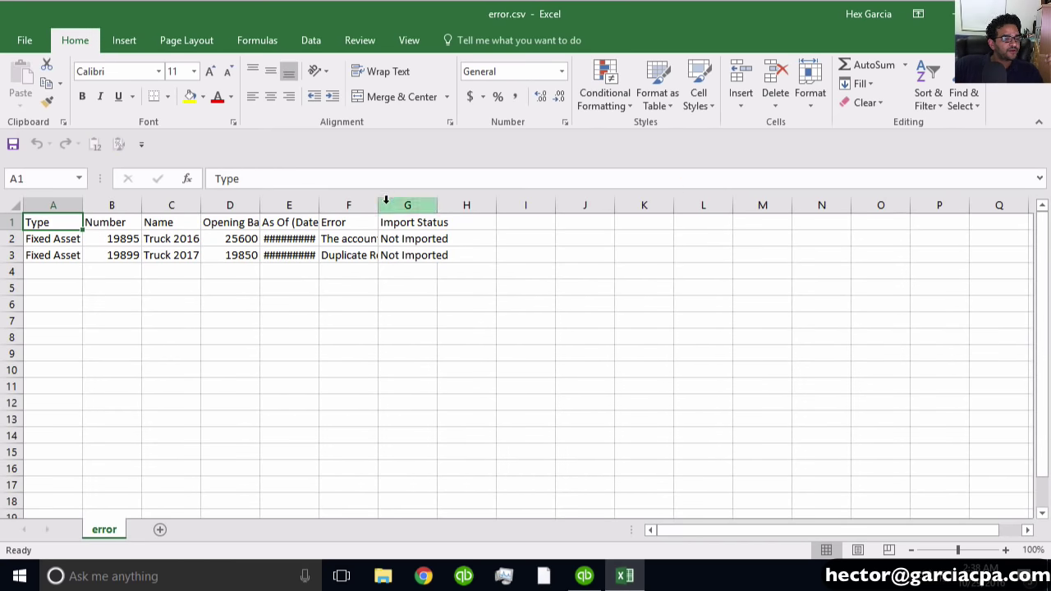
Widen the error log's Type, As Of (Date) and Error columns and examine the reason each truck account was not imported.
double_click(377, 204)
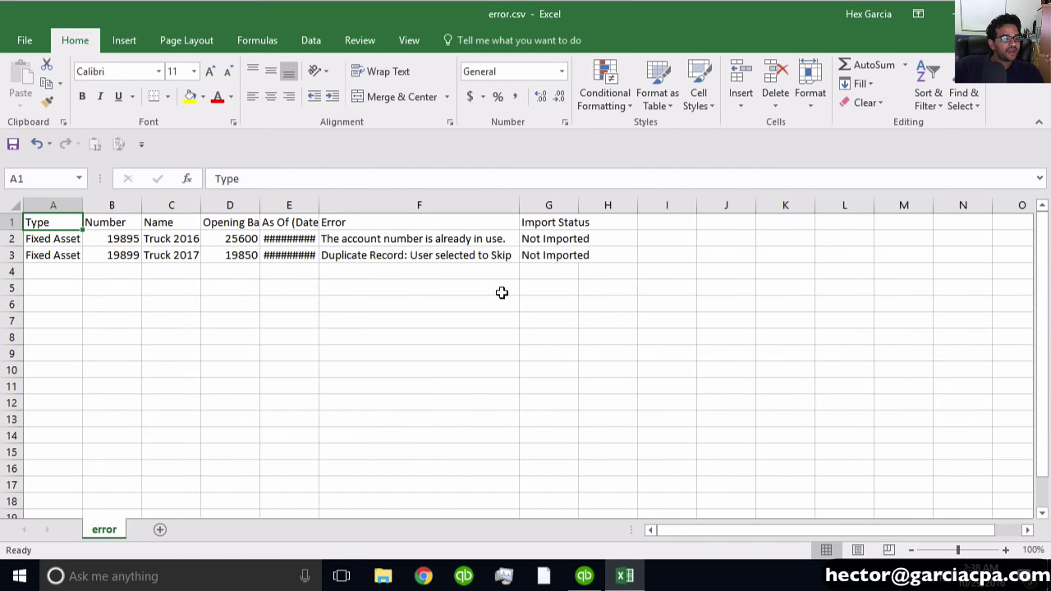
left_click(421, 256)
left_click_drag(317, 205, 349, 204)
left_click_drag(141, 204, 182, 205)
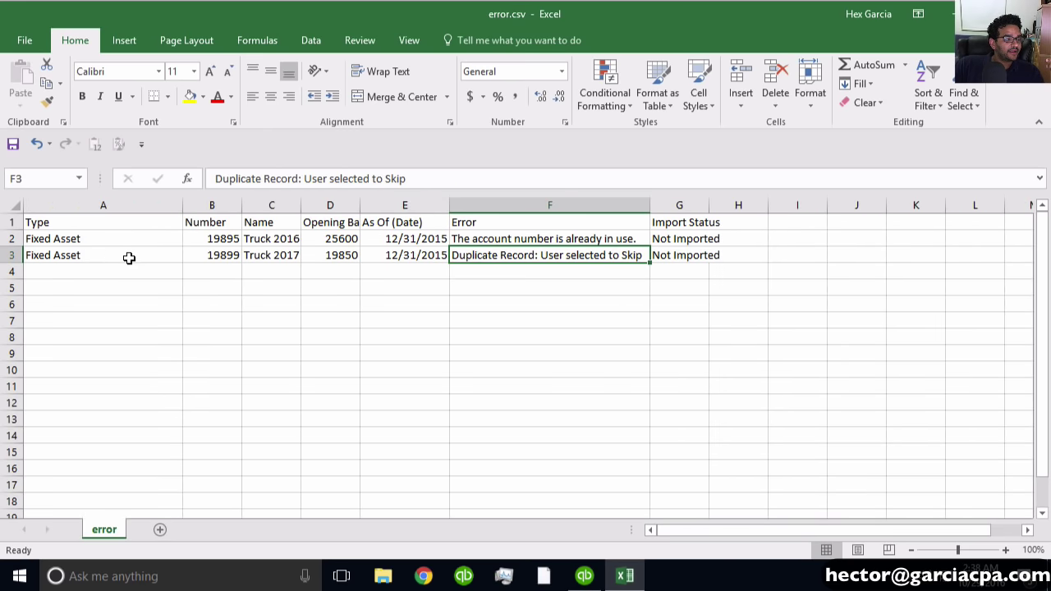
left_click(136, 258)
left_click(285, 256)
left_click(230, 253)
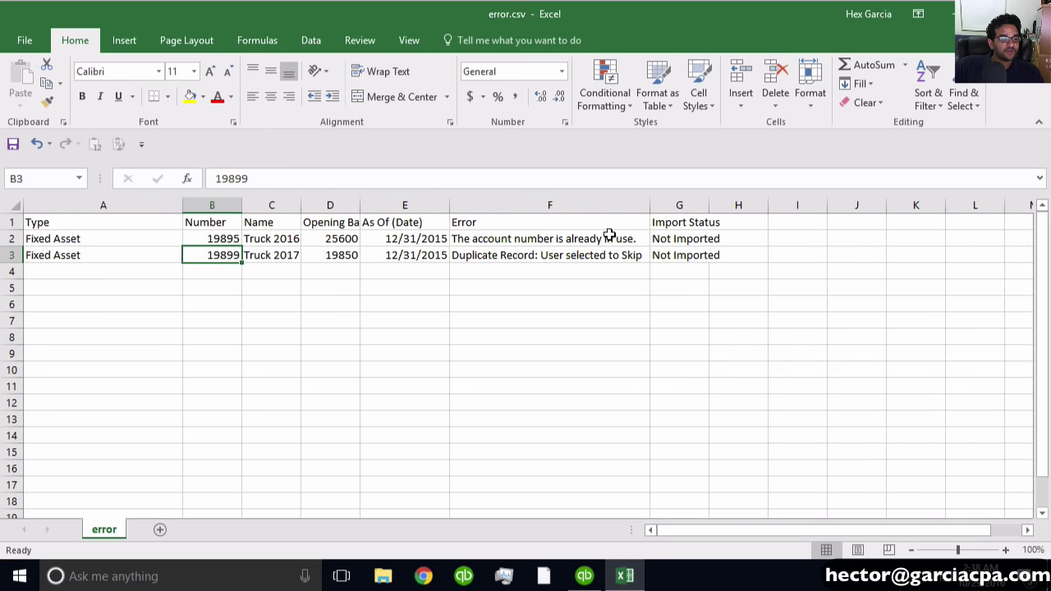
left_click(587, 239)
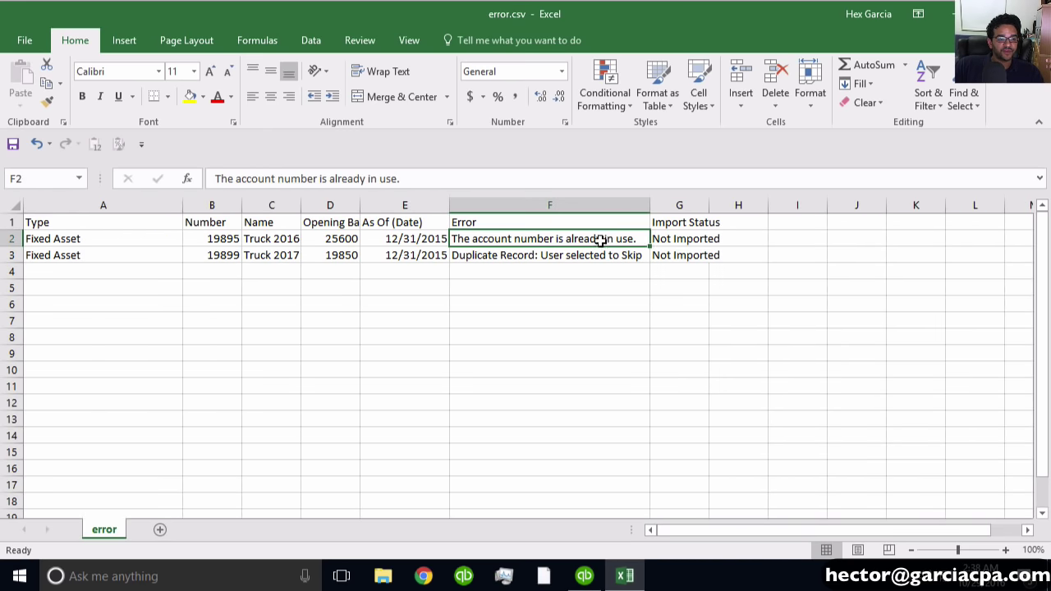
left_click(284, 242)
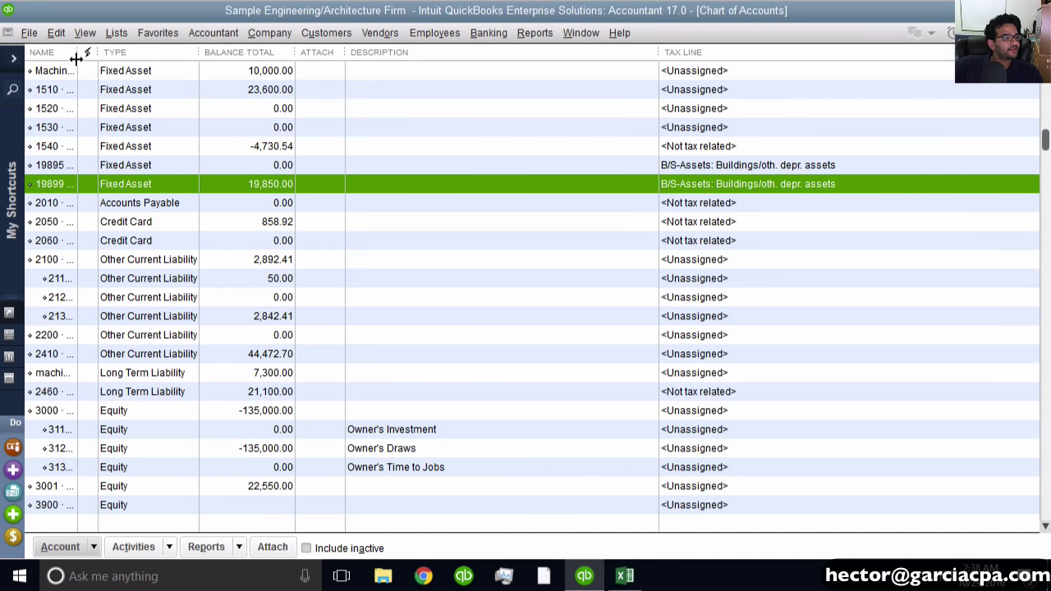
Switch back to QuickBooks, widen the Name column and delete the 19895 Truck 2015 account.
left_click_drag(76, 58, 181, 56)
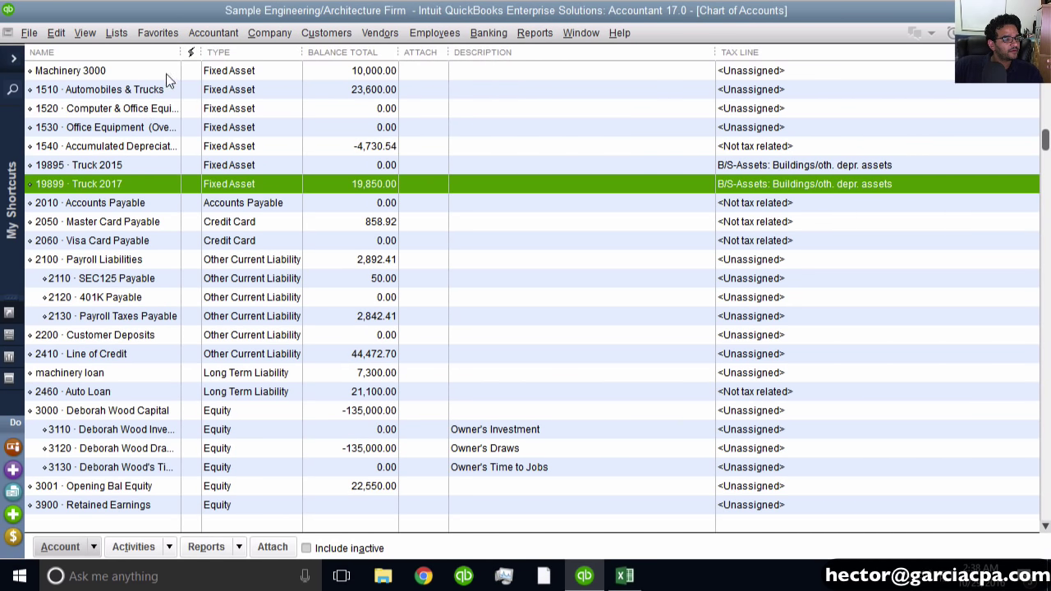
left_click(109, 173)
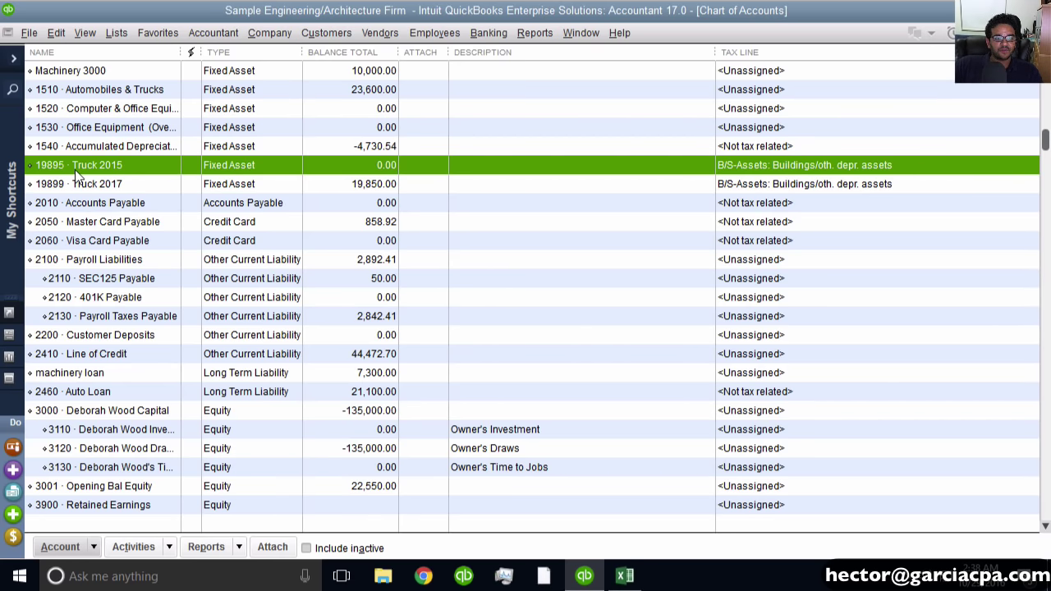
right_click(95, 168)
left_click(133, 252)
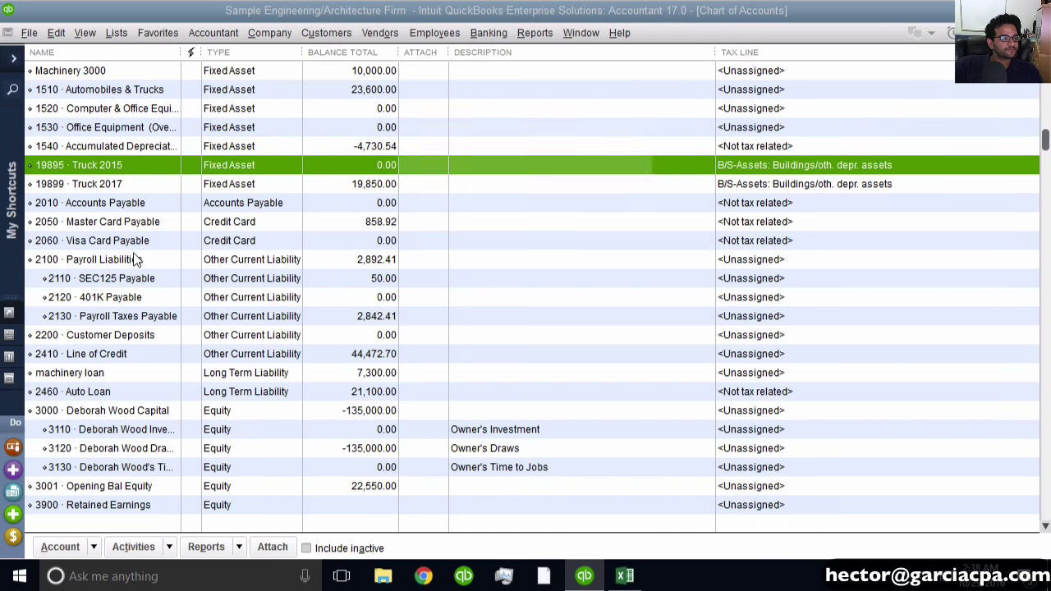
left_click(490, 197)
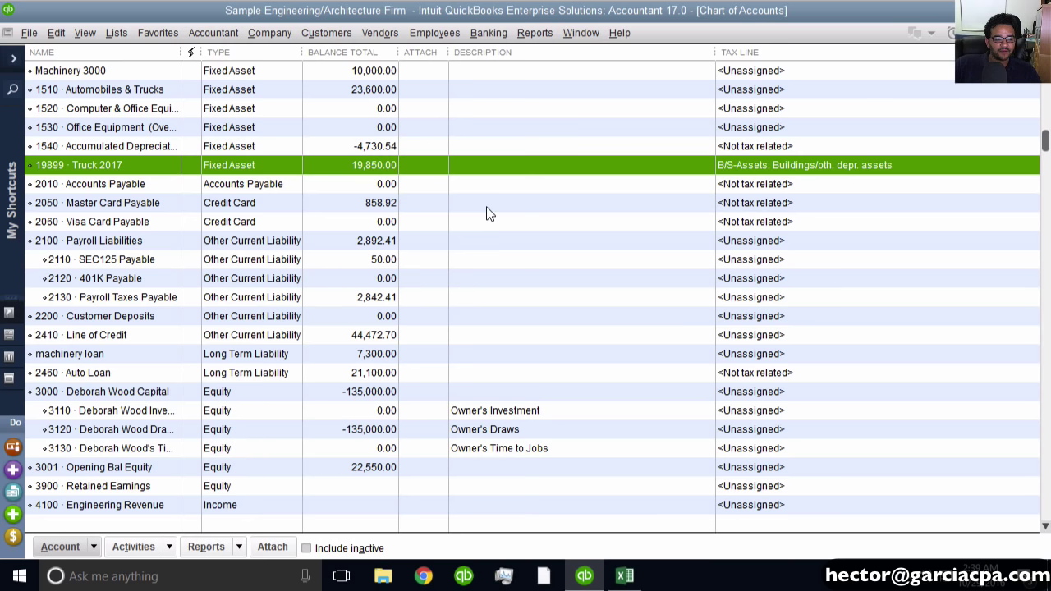
left_click(28, 33)
mouse_move(165, 212)
mouse_move(365, 215)
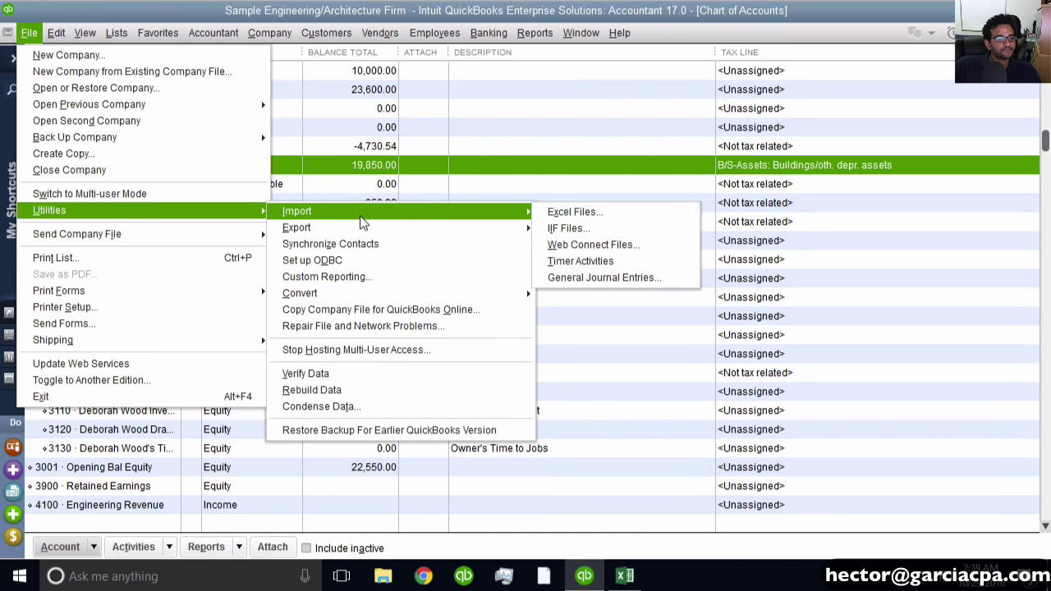
left_click(624, 228)
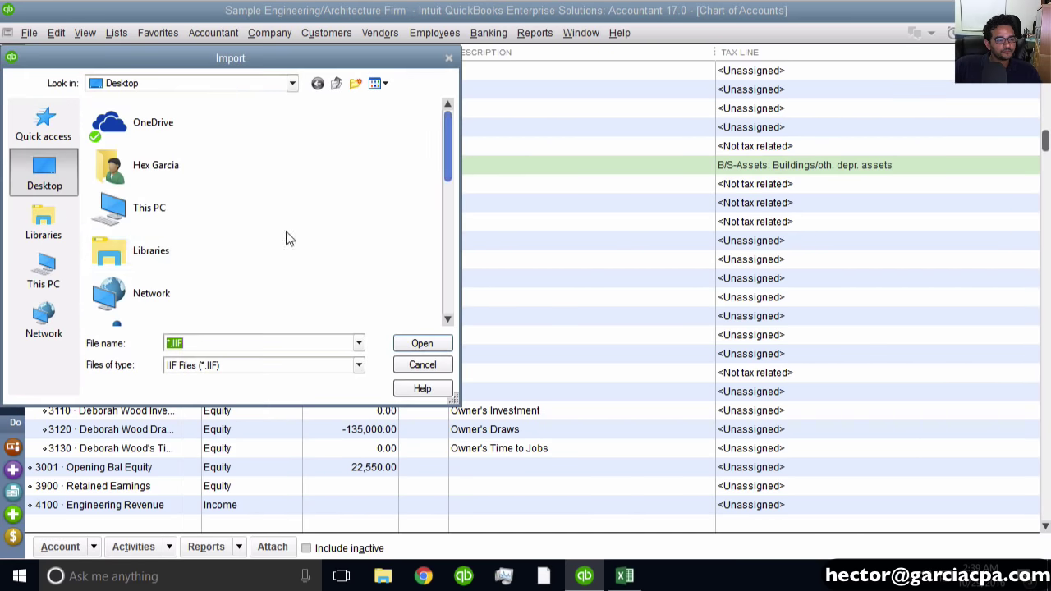
left_click(422, 364)
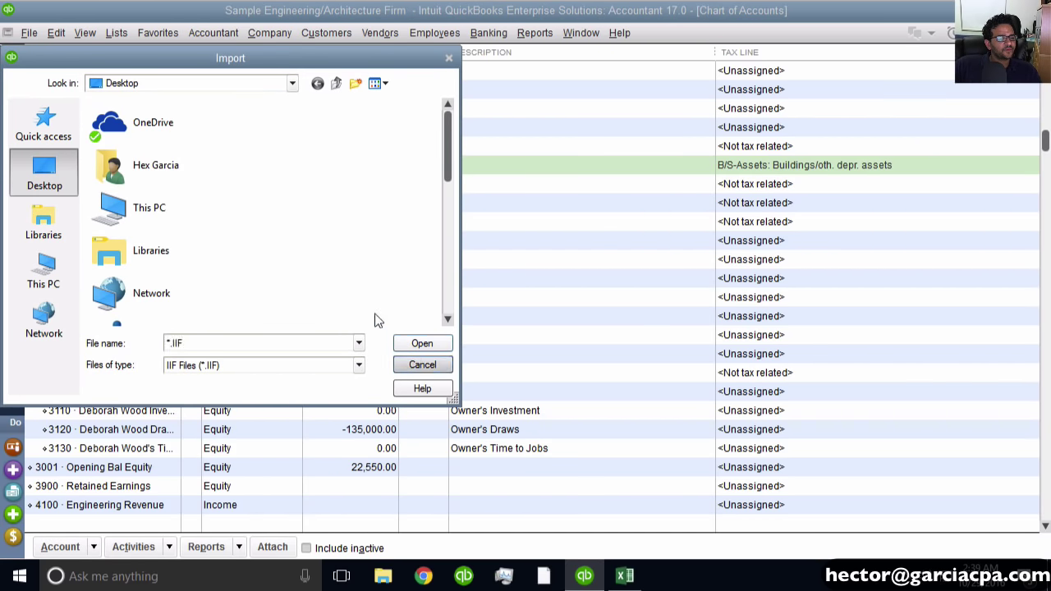
Run the Advanced Import of chart1.xlsx with the chart import mapping, keeping existing data for all duplicates and not saving the error log.
left_click(15, 32)
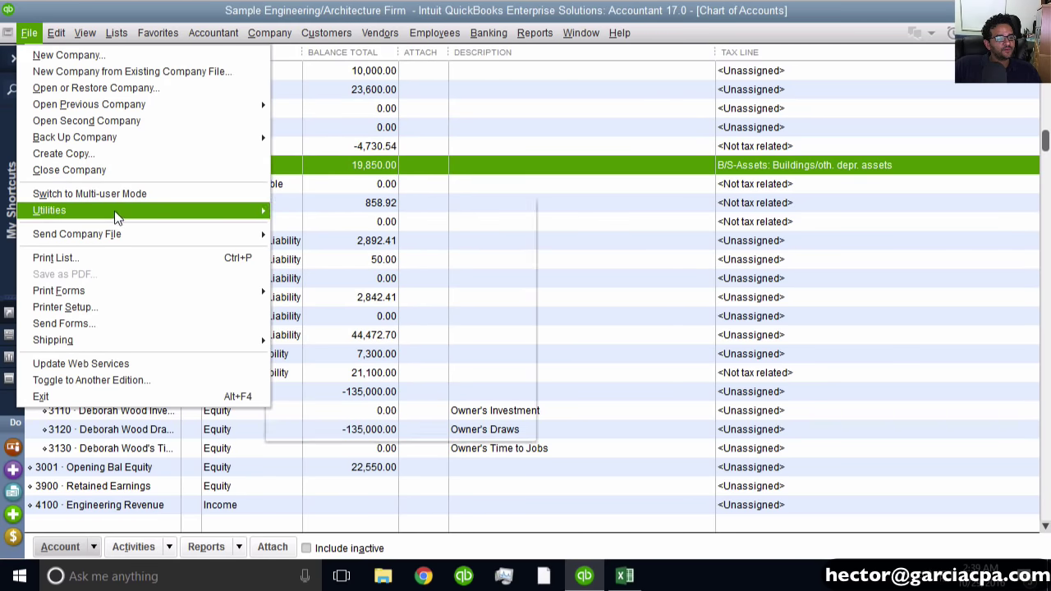
mouse_move(113, 211)
mouse_move(325, 211)
left_click(594, 215)
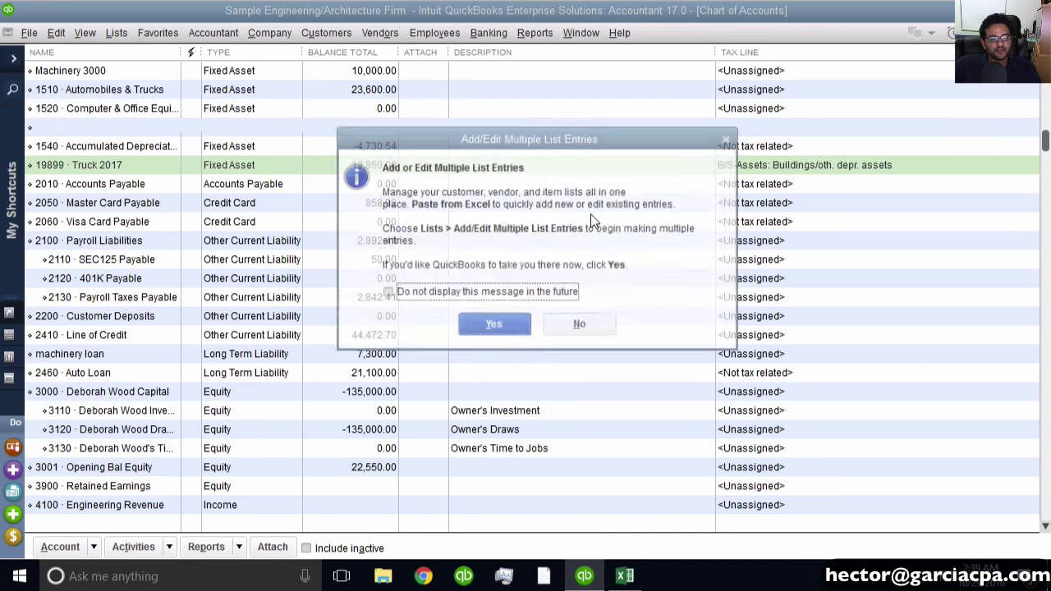
left_click(607, 333)
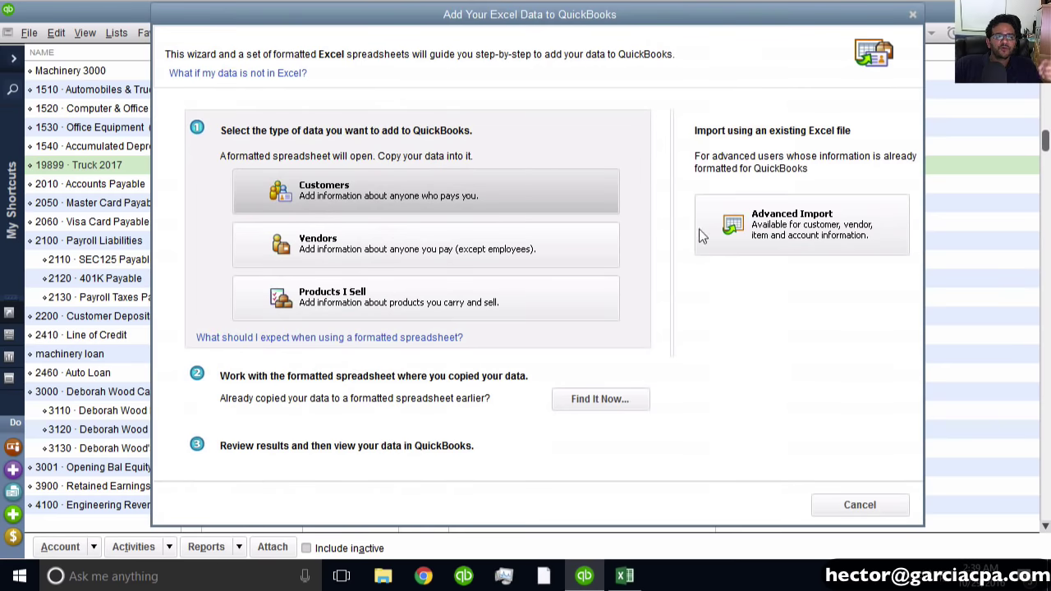
left_click(757, 226)
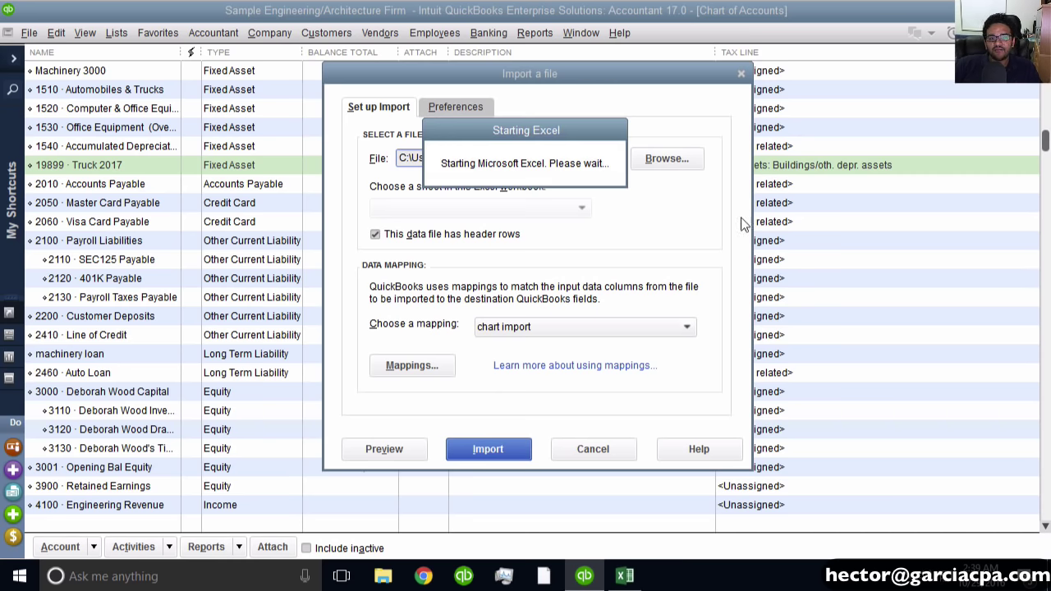
left_click(487, 450)
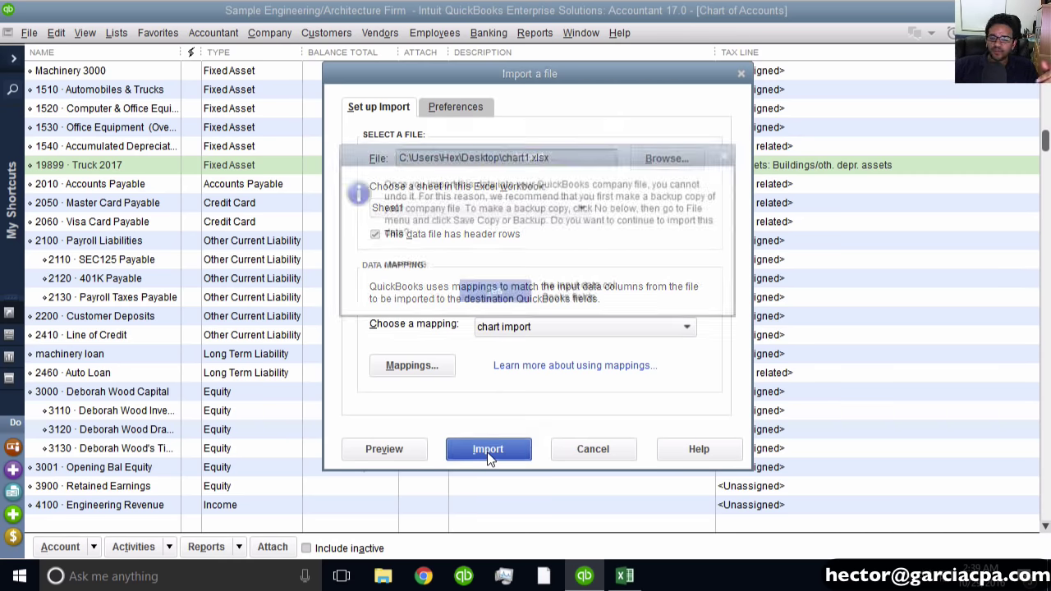
left_click(494, 294)
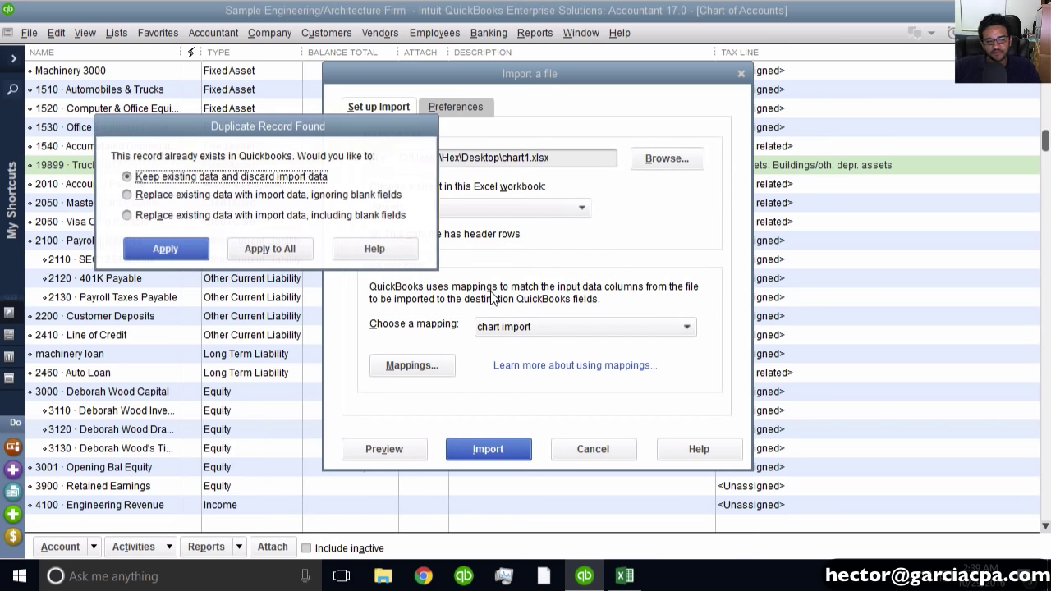
left_click(265, 253)
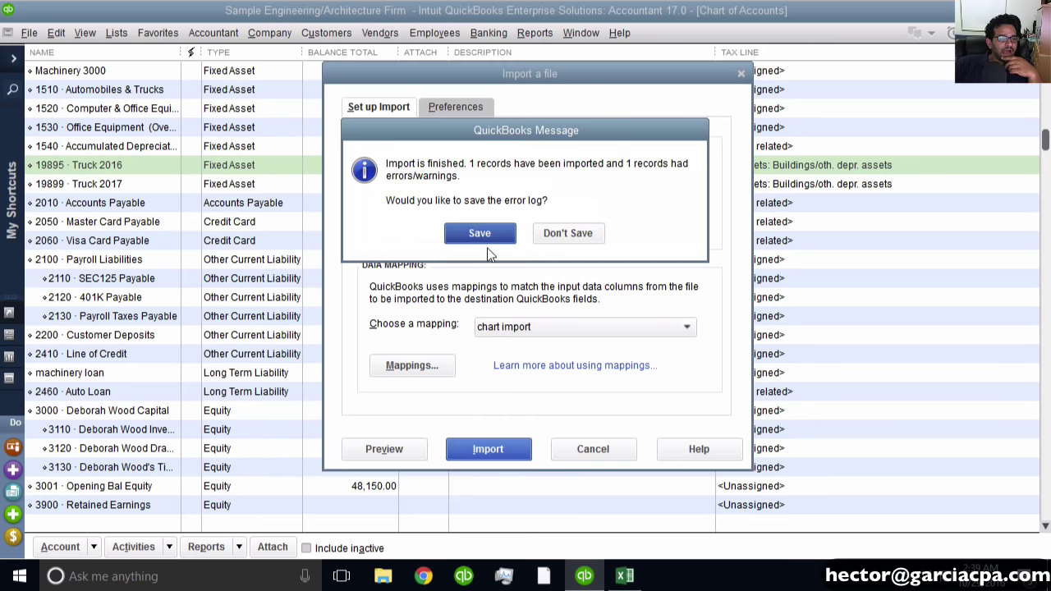
left_click(589, 234)
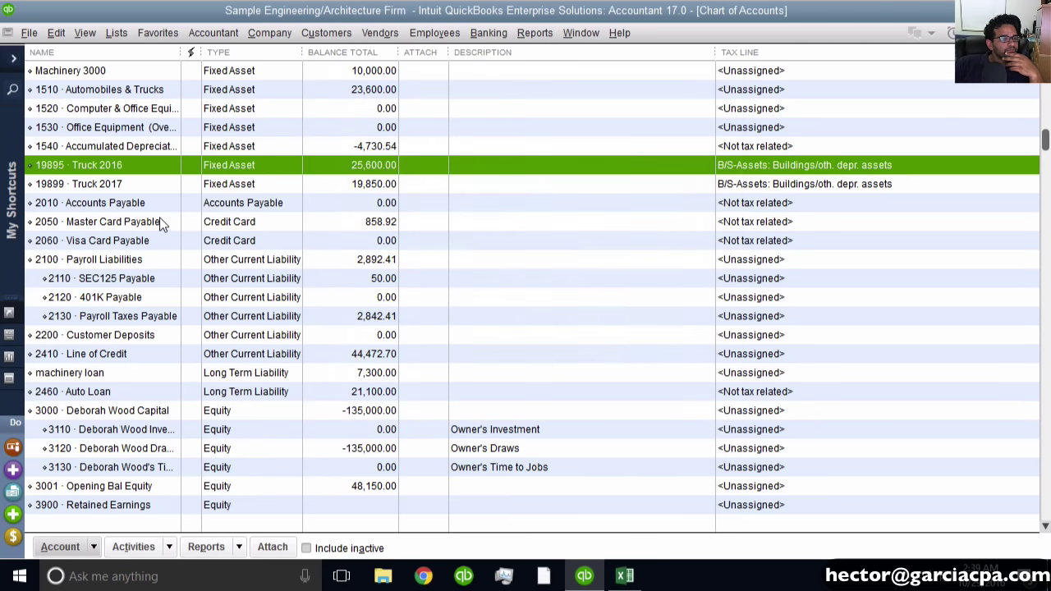
Check the 19895 Truck 2016 and 19899 Truck 2017 accounts and their balances in the chart of accounts.
left_click(138, 165)
left_click(138, 182)
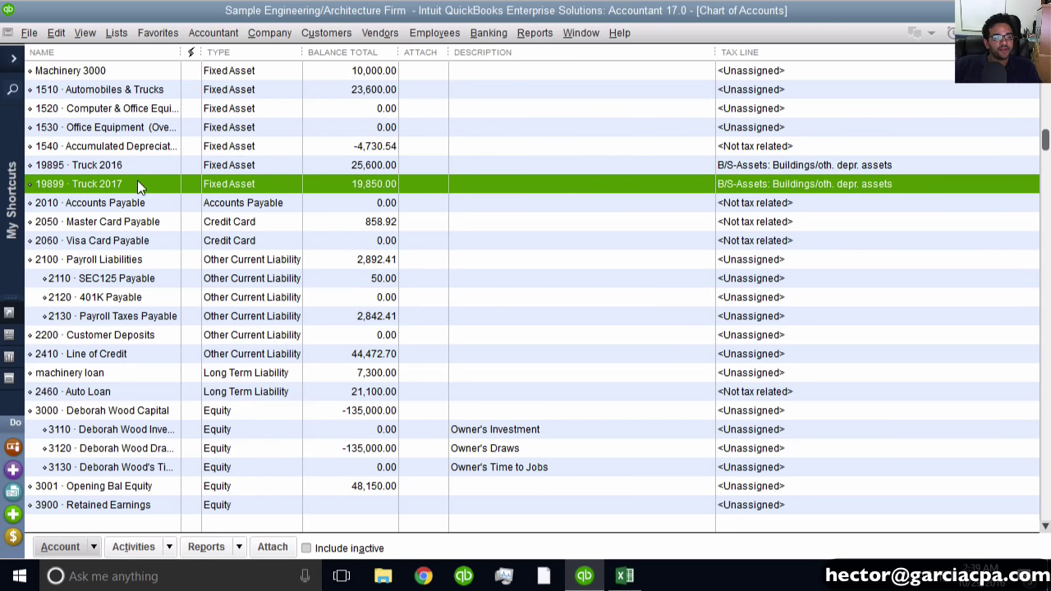
left_click(141, 167)
left_click(141, 185)
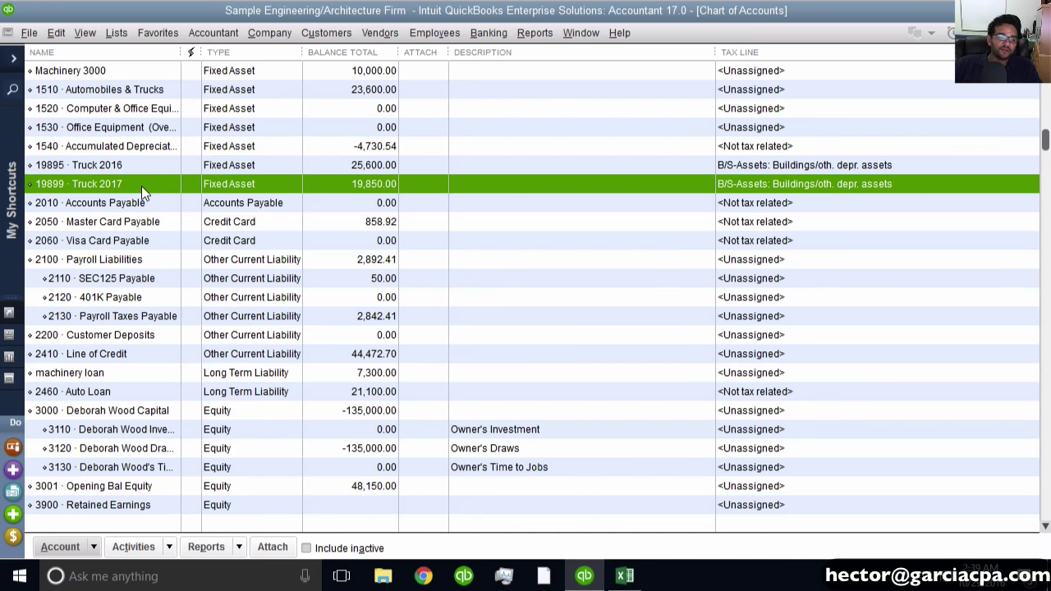
left_click(148, 168)
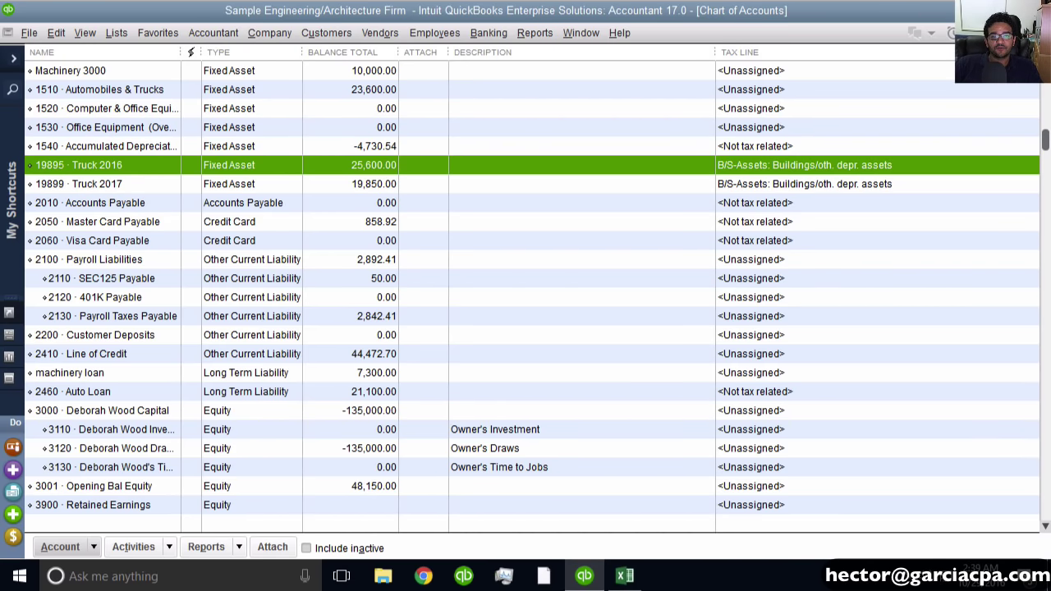
Switch to Chrome and examine the Chart of Accounts Complete list with Descriptions page, including its cost of goods sold, expense and spreadsheet download sections.
key("alt+Tab")
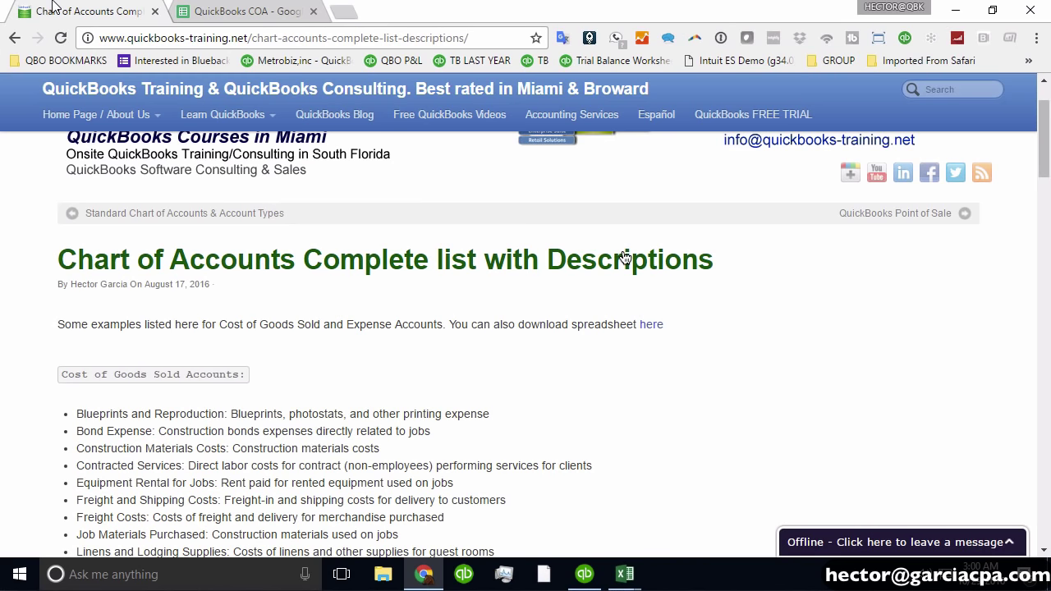
left_click(483, 40)
left_click_drag(483, 39, 47, 37)
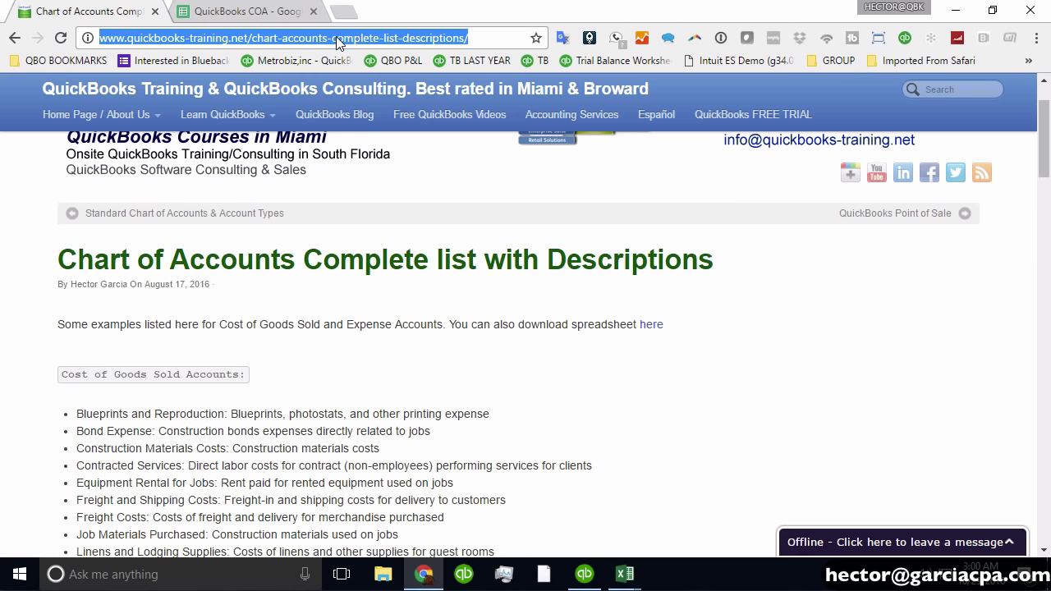
scroll(382, 365, "down", 3)
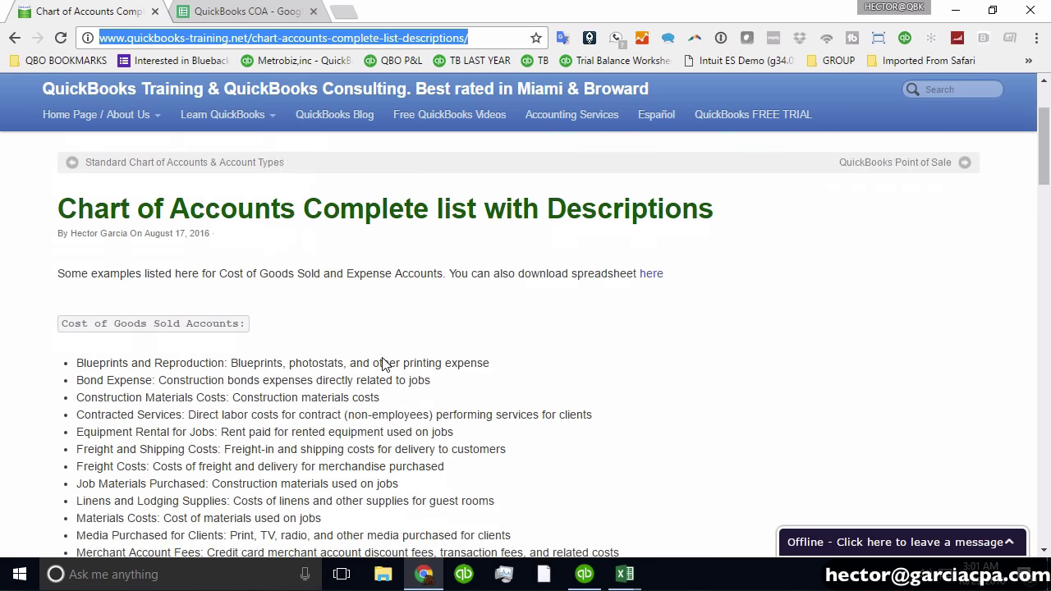
left_click_drag(87, 262, 177, 271)
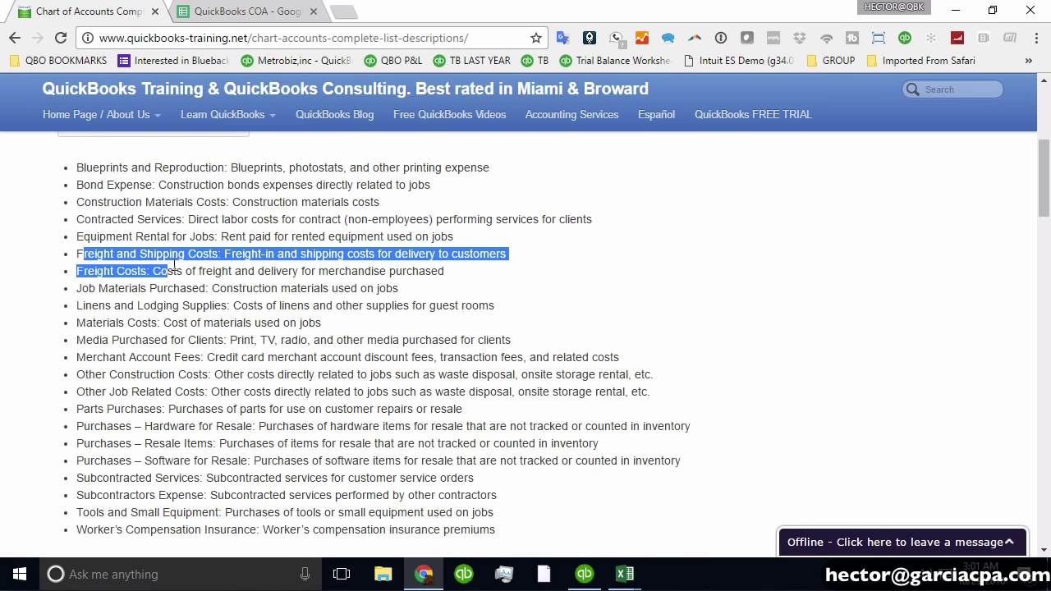
scroll(366, 336, "down", 7)
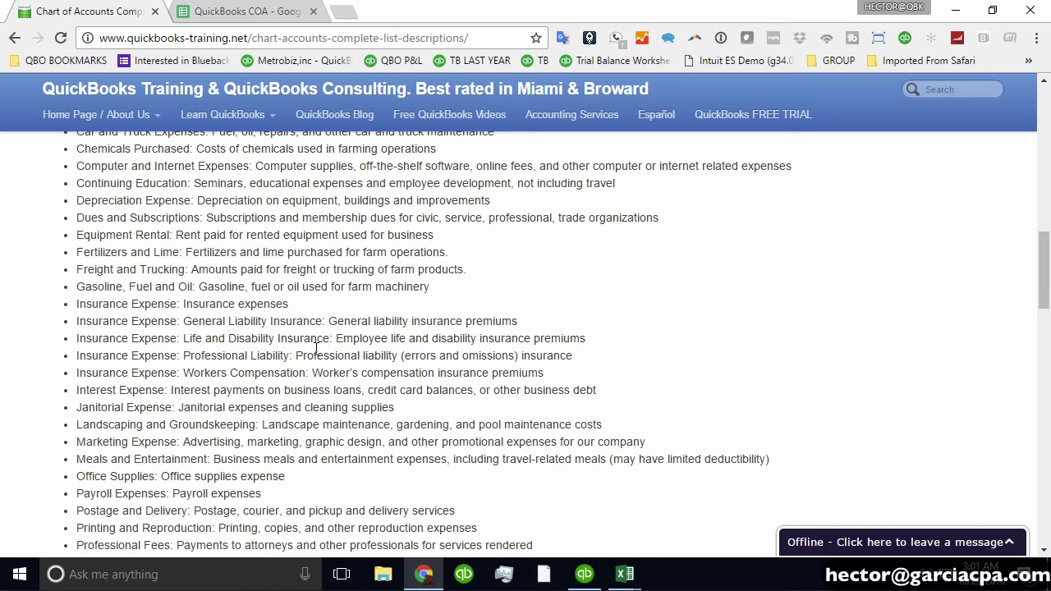
scroll(317, 348, "up", 2)
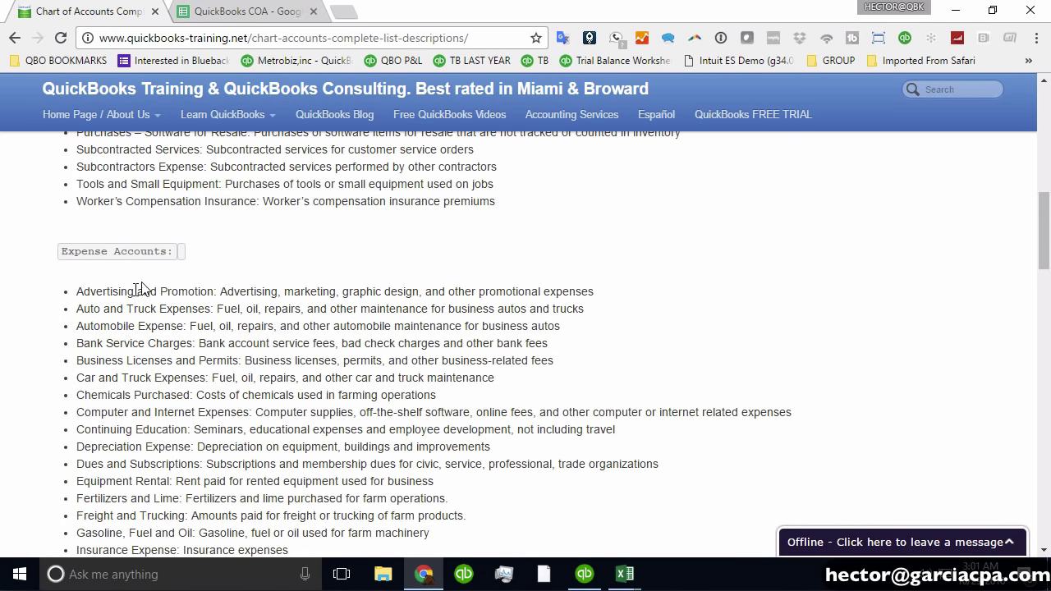
triple_click(135, 253)
scroll(322, 299, "up", 10)
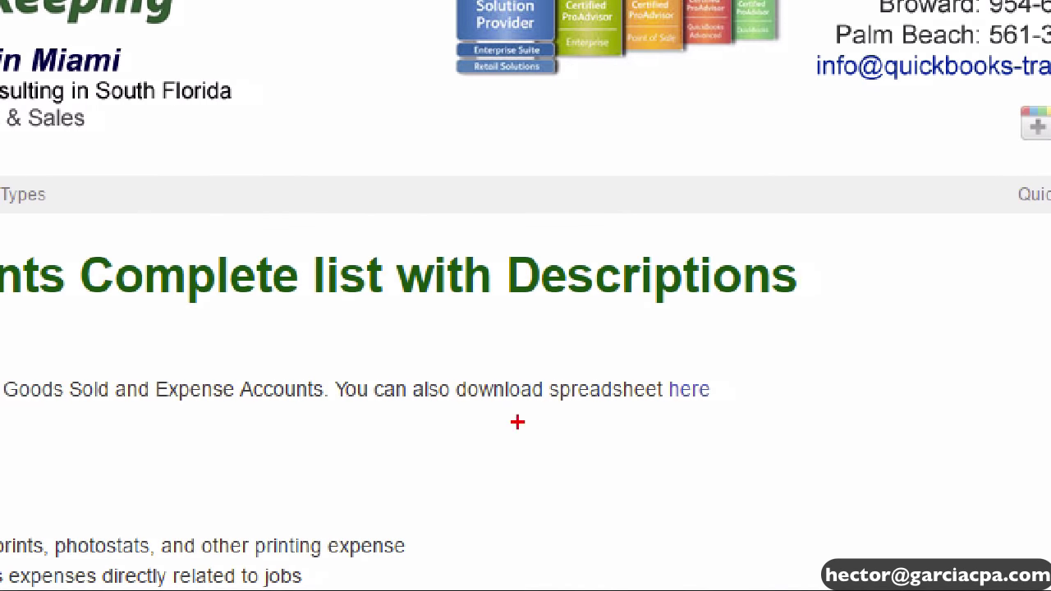
mouse_move(342, 408)
left_mouse_down()
mouse_move(692, 417)
mouse_move(714, 372)
mouse_move(657, 386)
mouse_move(720, 408)
mouse_move(735, 392)
left_mouse_up()
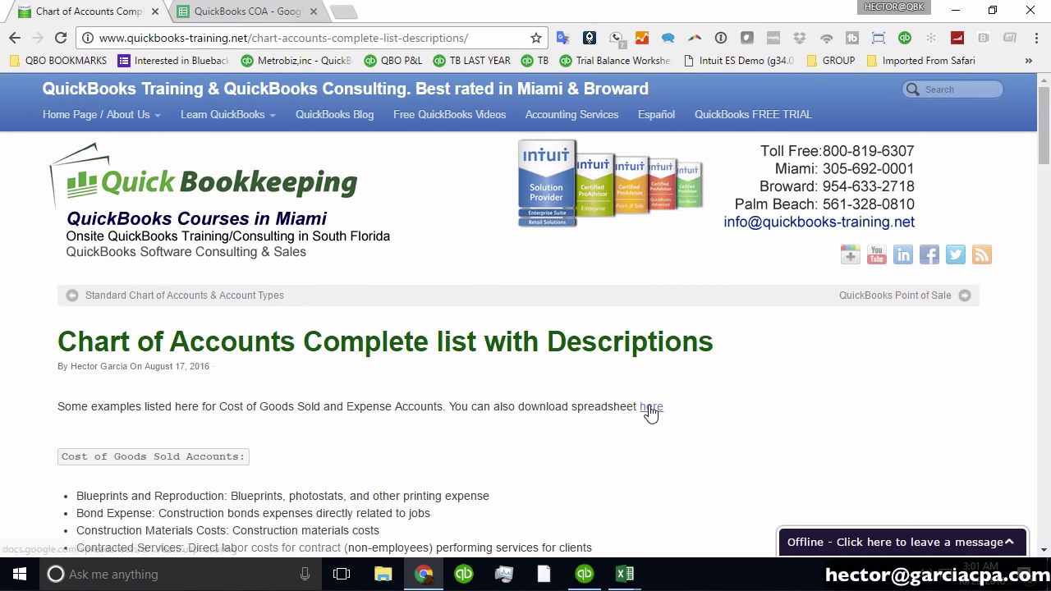
Download the linked QuickBooks COA spreadsheet in Microsoft Excel (.xlsx) format and switch to QuickBooks COA.xlsx in Excel.
left_click(649, 409)
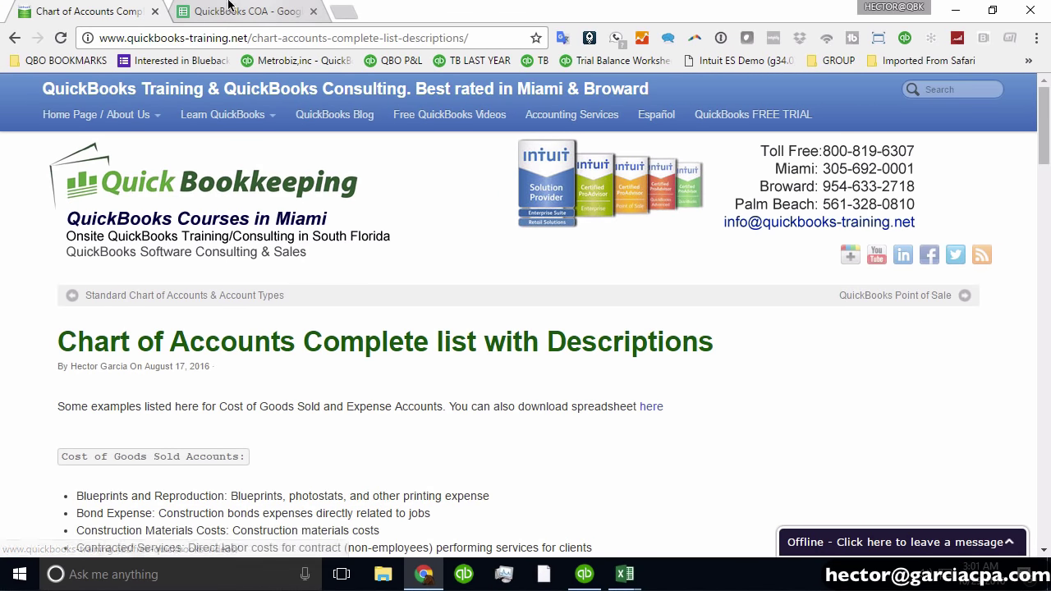
left_click(232, 10)
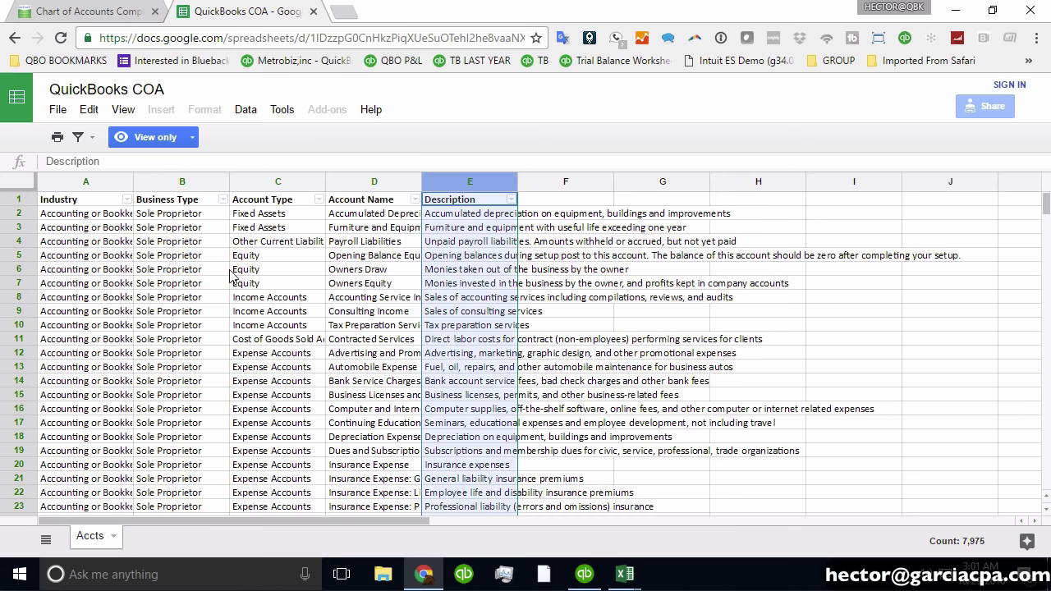
left_click(58, 109)
mouse_move(135, 367)
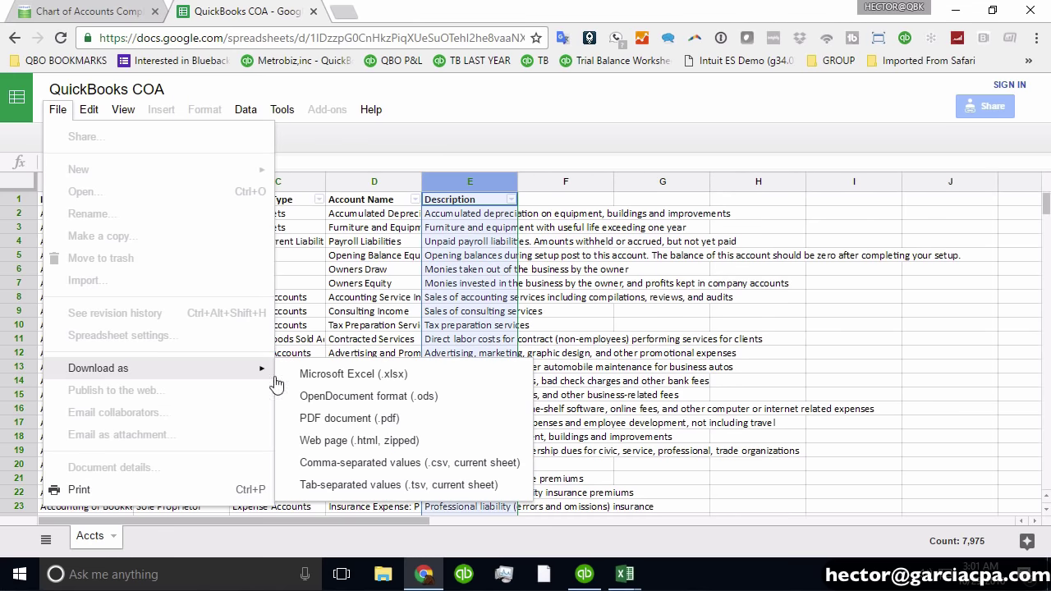
left_click(393, 379)
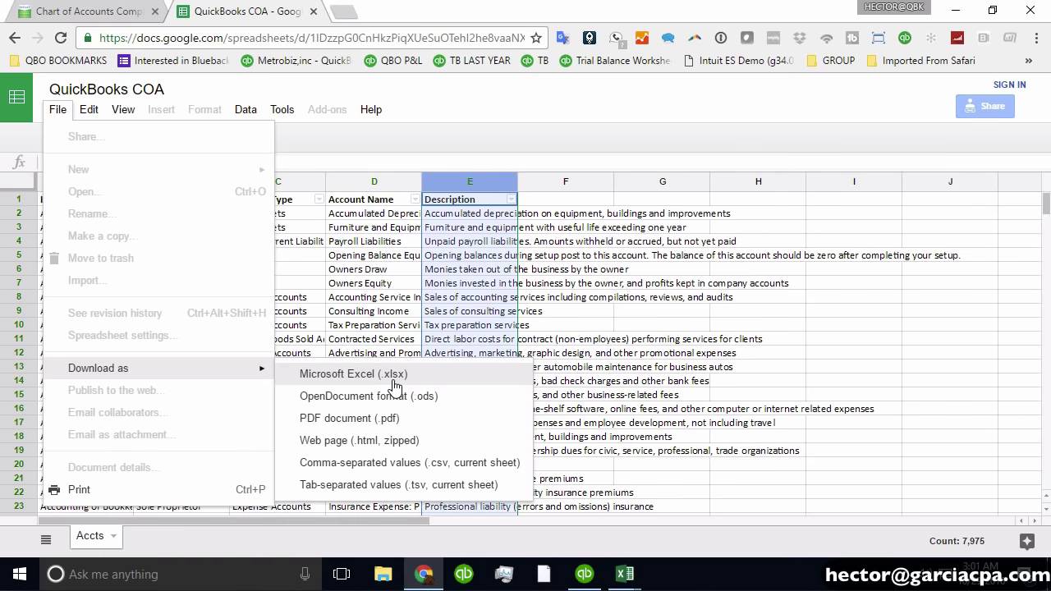
mouse_move(626, 580)
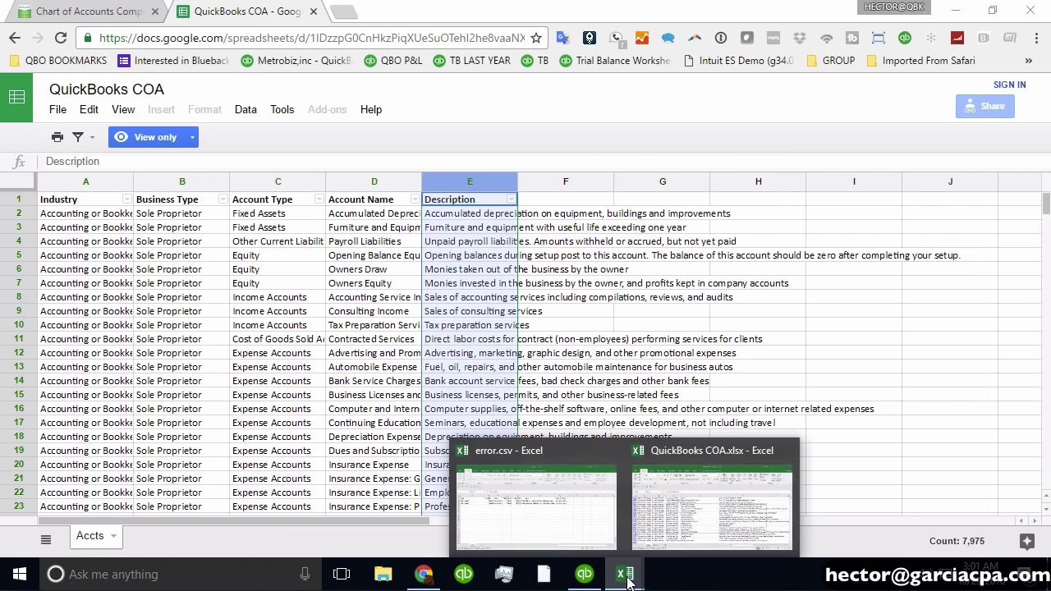
left_click(701, 488)
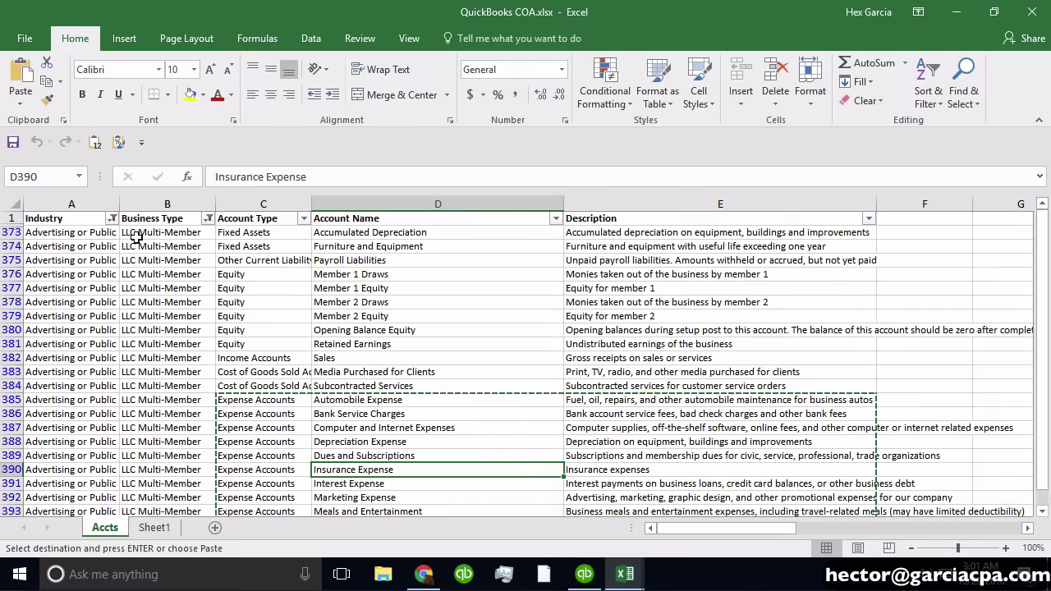
Search the Industry filter for cons and show only the Construction, Trades, Plumber, Electrician industry.
left_click(112, 219)
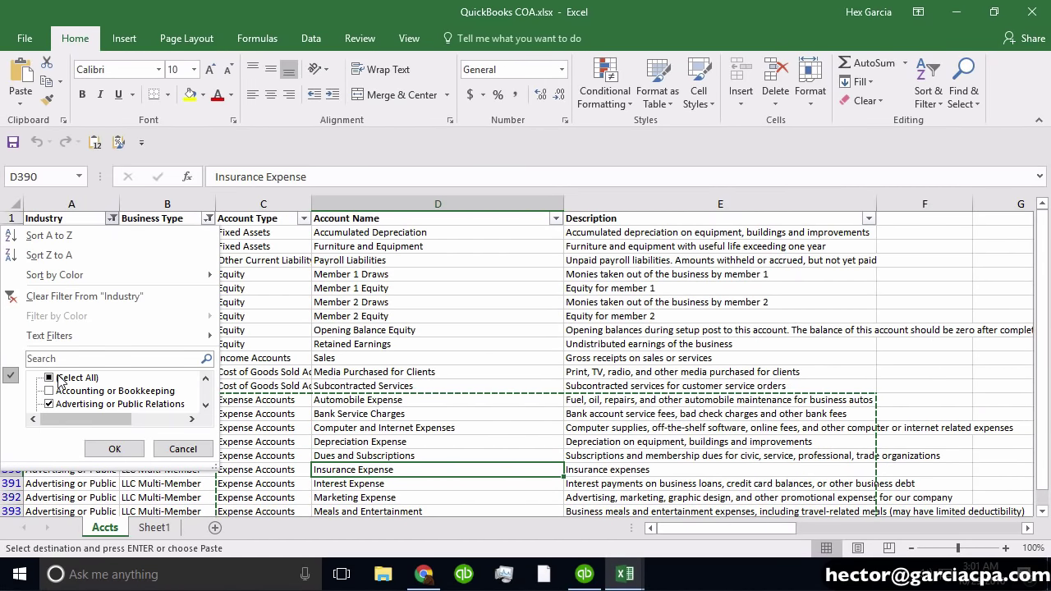
left_click(56, 359)
type("cons")
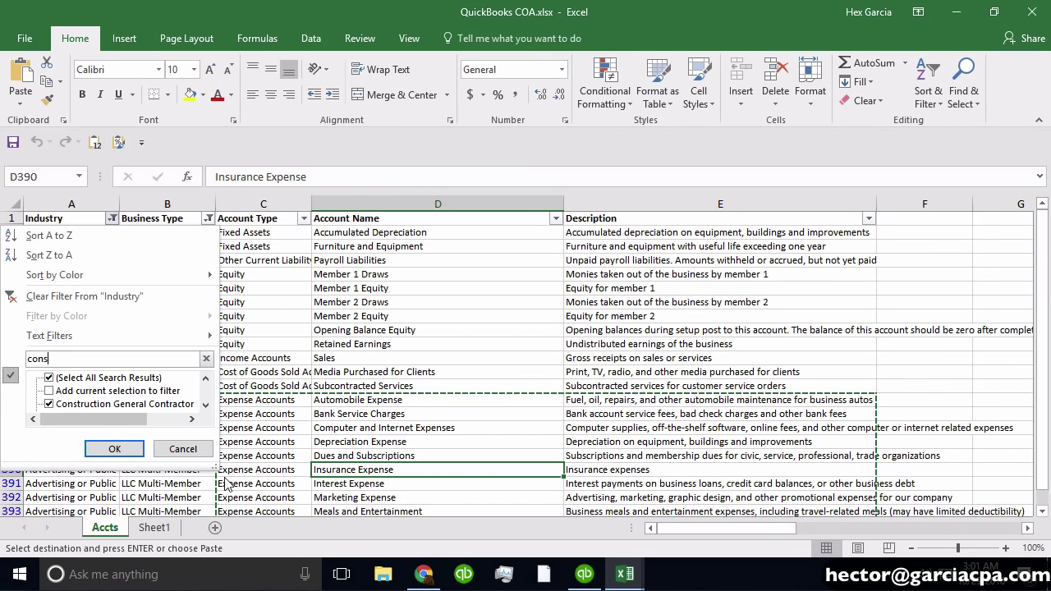
left_click_drag(215, 466, 236, 520)
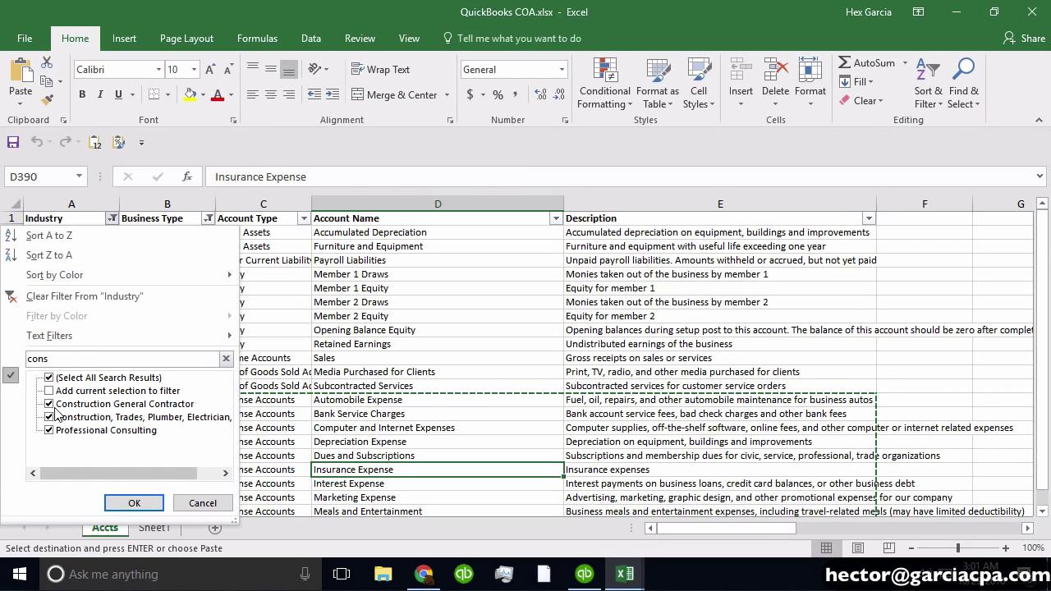
left_click(51, 378)
left_click(48, 417)
left_click(130, 504)
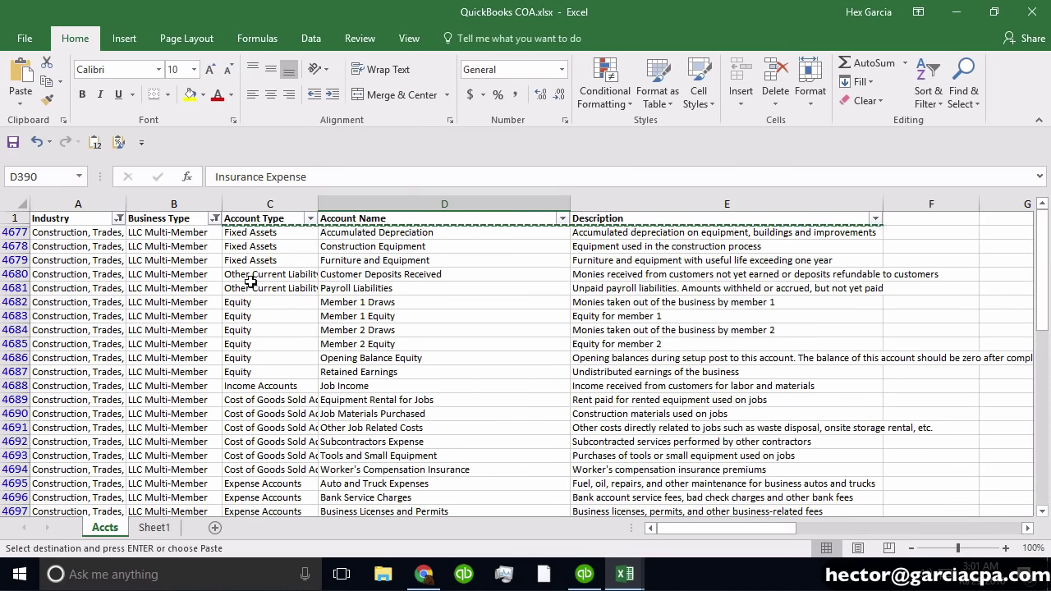
Filter the Business Type column to show only Partnership / LLP.
left_click(214, 218)
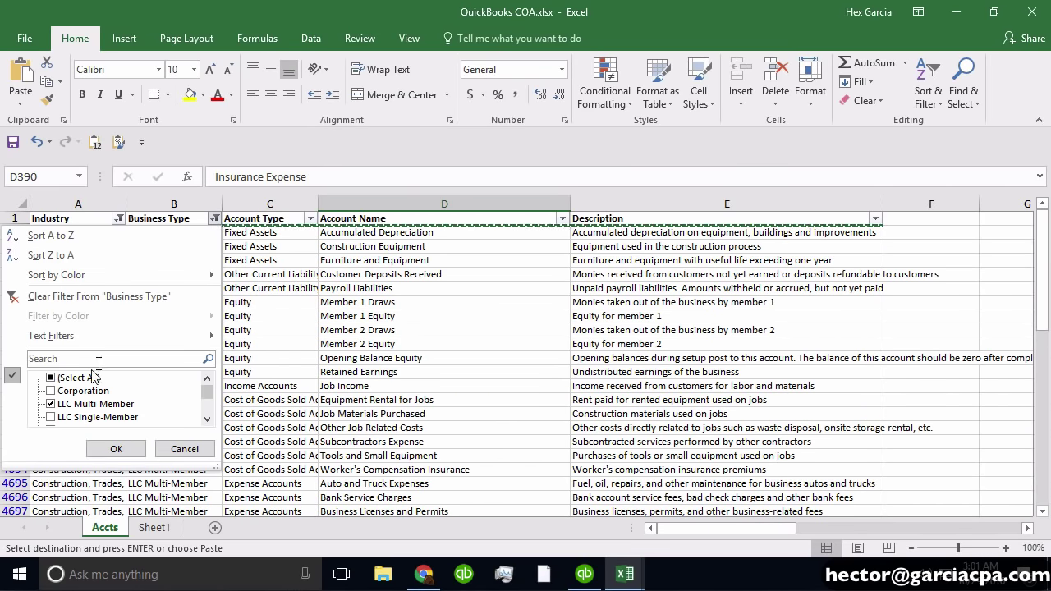
left_click(50, 379)
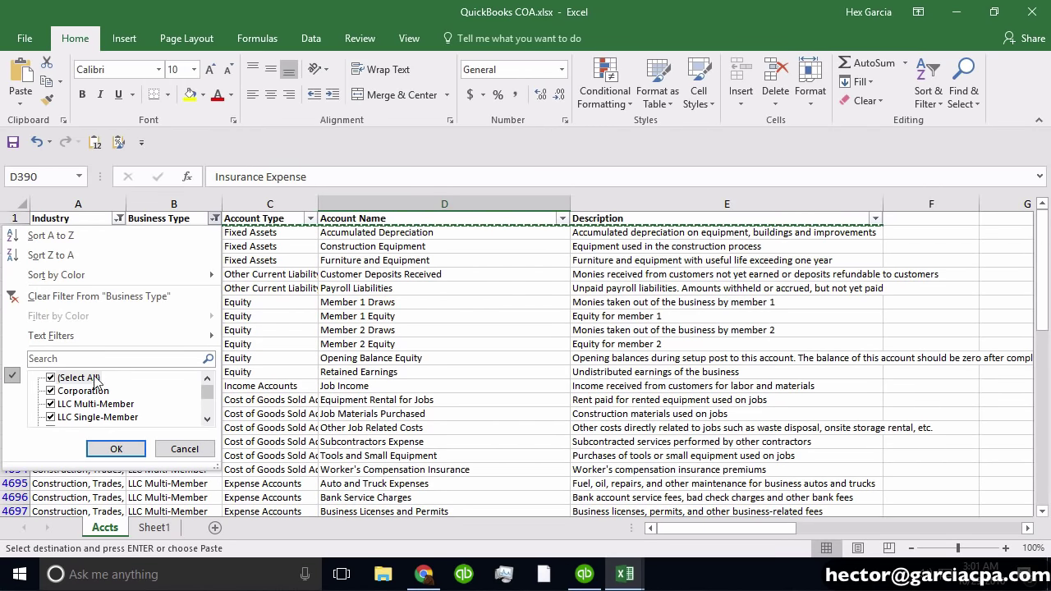
left_click(51, 379)
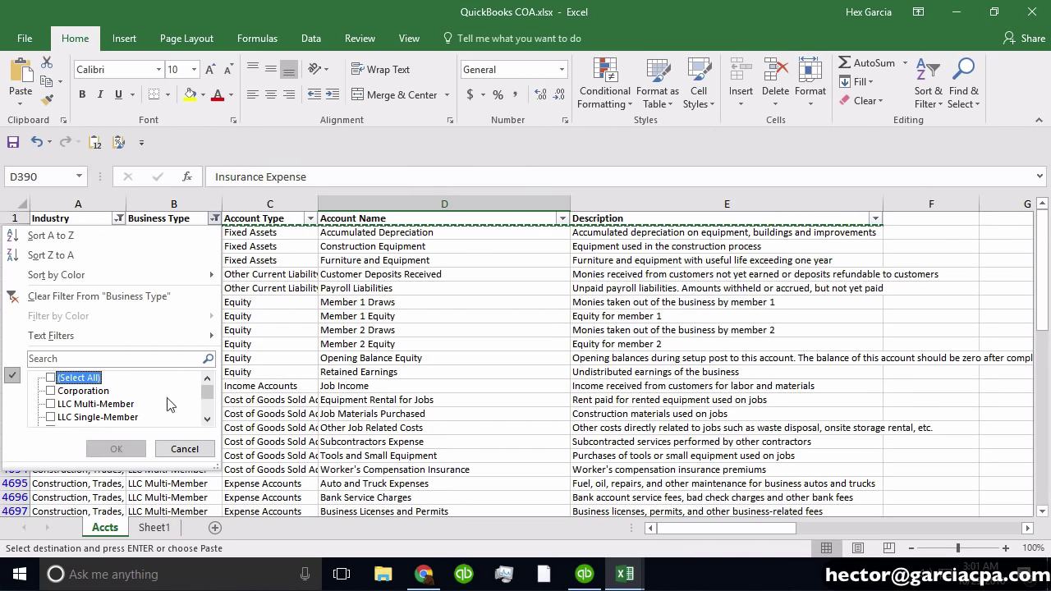
scroll(205, 401, "down", 2)
left_click(51, 404)
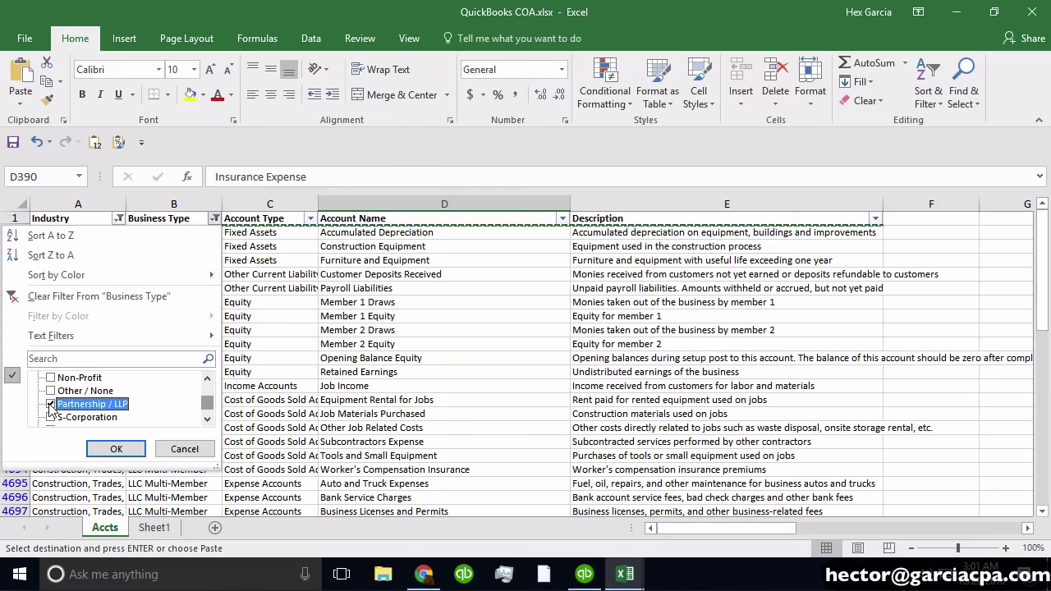
left_click(125, 453)
Review the filtered account names and descriptions, highlighting the Cost of Goods Sold rows from Equipment Rental for Jobs to Worker's Compensation Insurance.
left_click(364, 359)
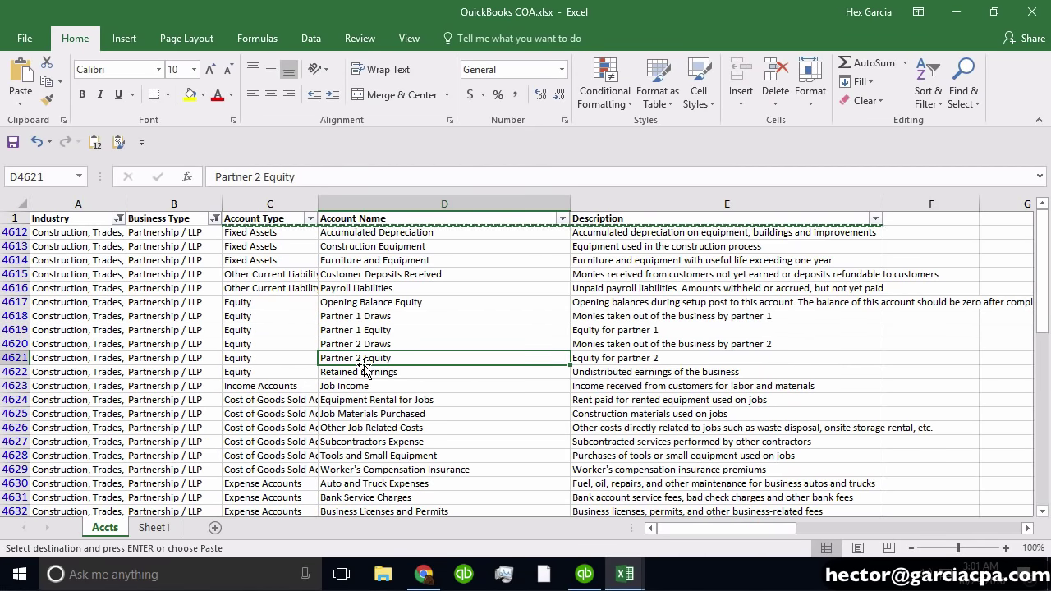
left_click_drag(432, 235, 436, 498)
left_click_drag(684, 233, 679, 444)
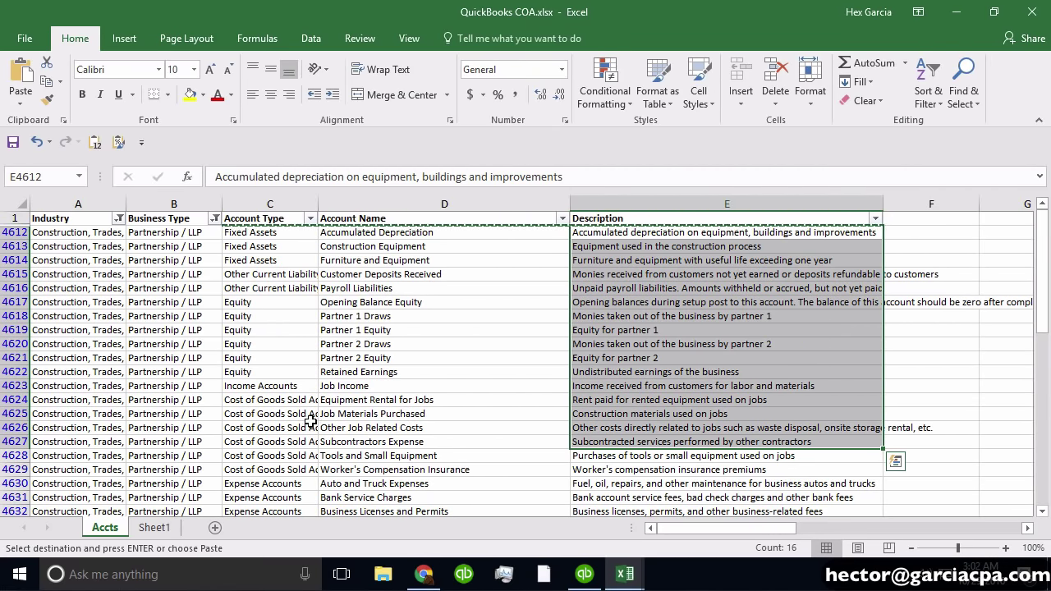
left_click_drag(254, 400, 687, 469)
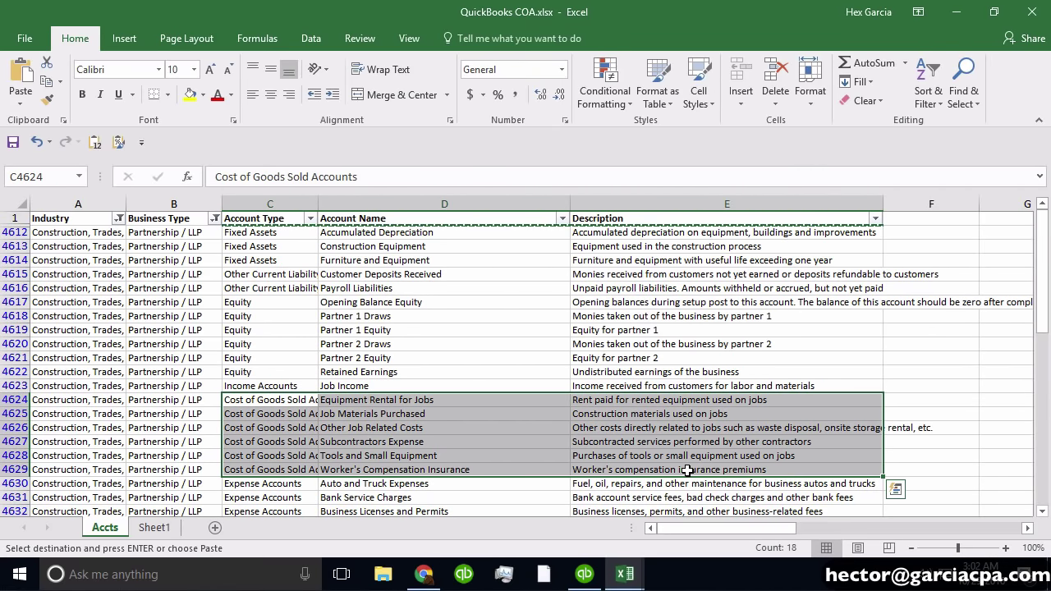